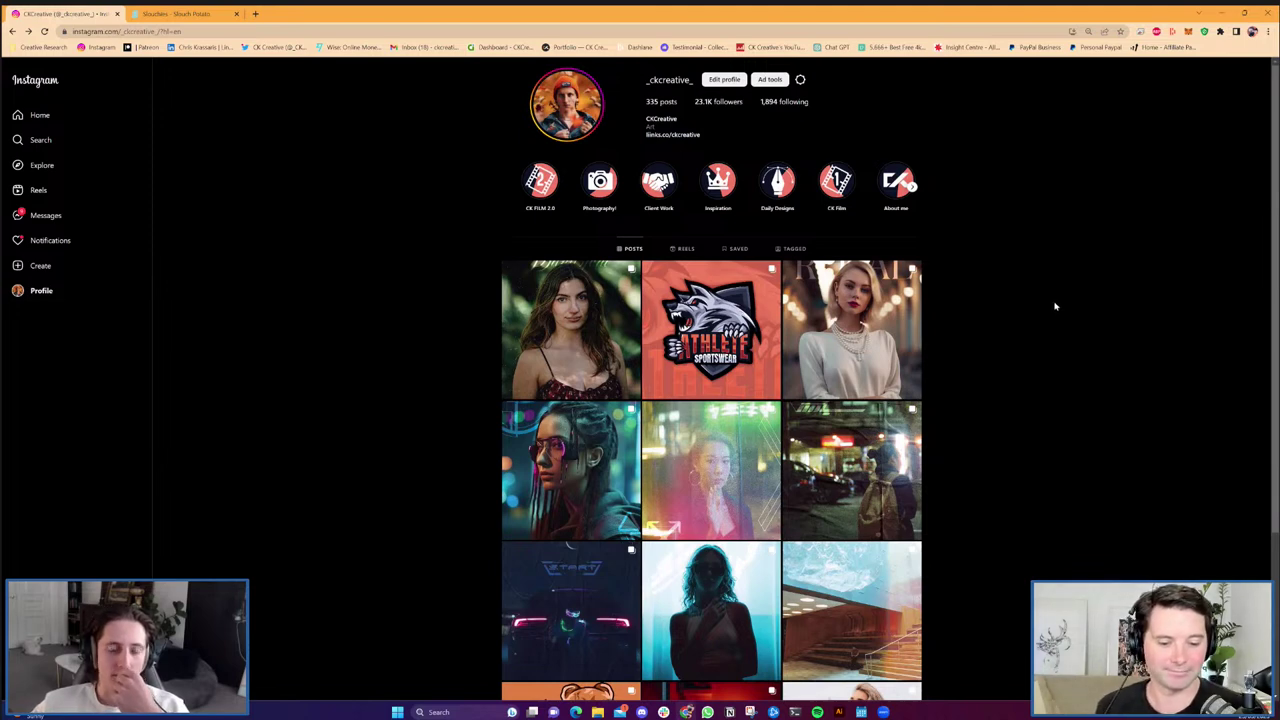
Open the PITCHBLACK post of the woman in a dark beanie, view its carousel images, and close it.
{"action": "scroll", "coordinate": [1055, 307], "scroll_direction": "down", "scroll_amount": 2}
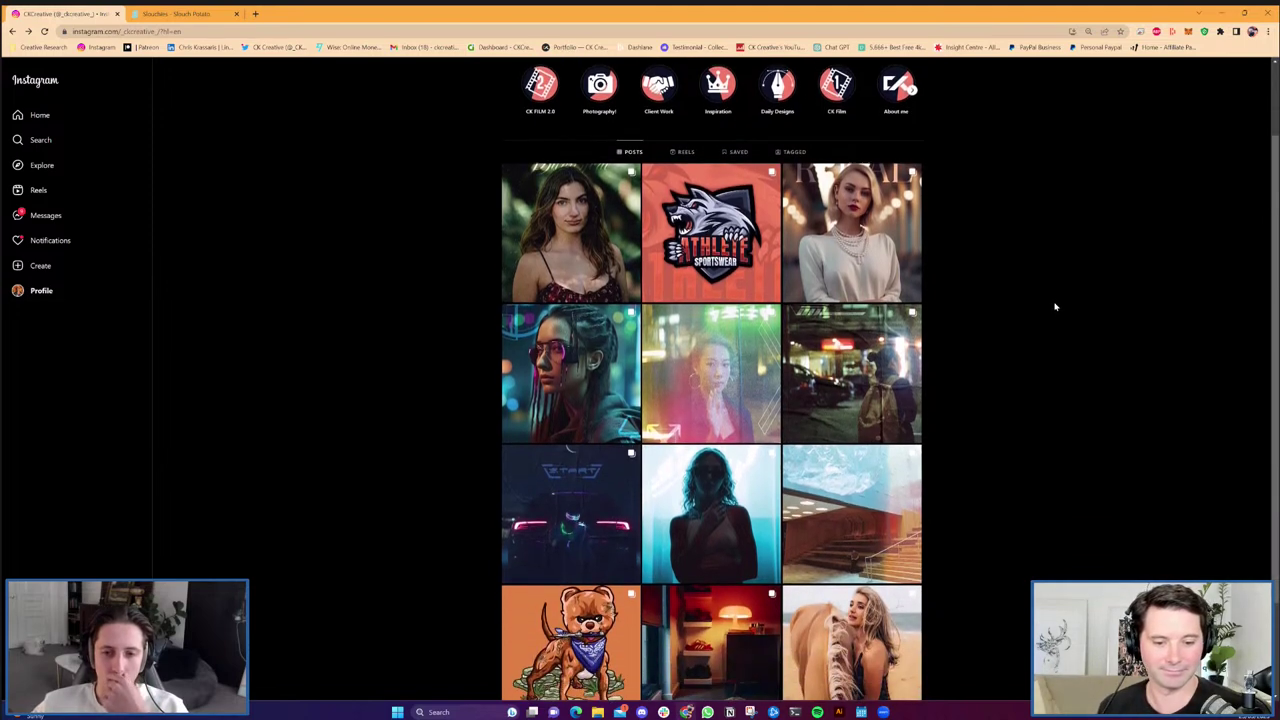
{"action": "scroll", "coordinate": [1055, 307], "scroll_direction": "down", "scroll_amount": 1}
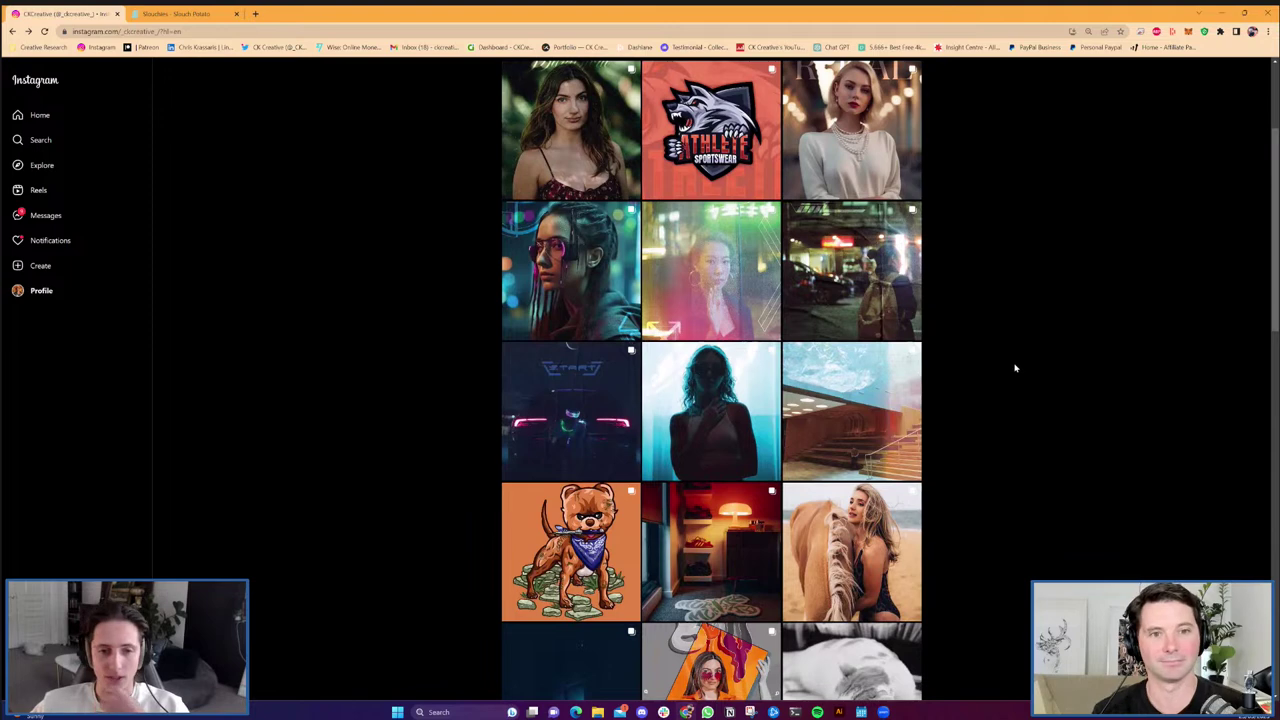
{"action": "scroll", "coordinate": [1015, 368], "scroll_direction": "down", "scroll_amount": 3}
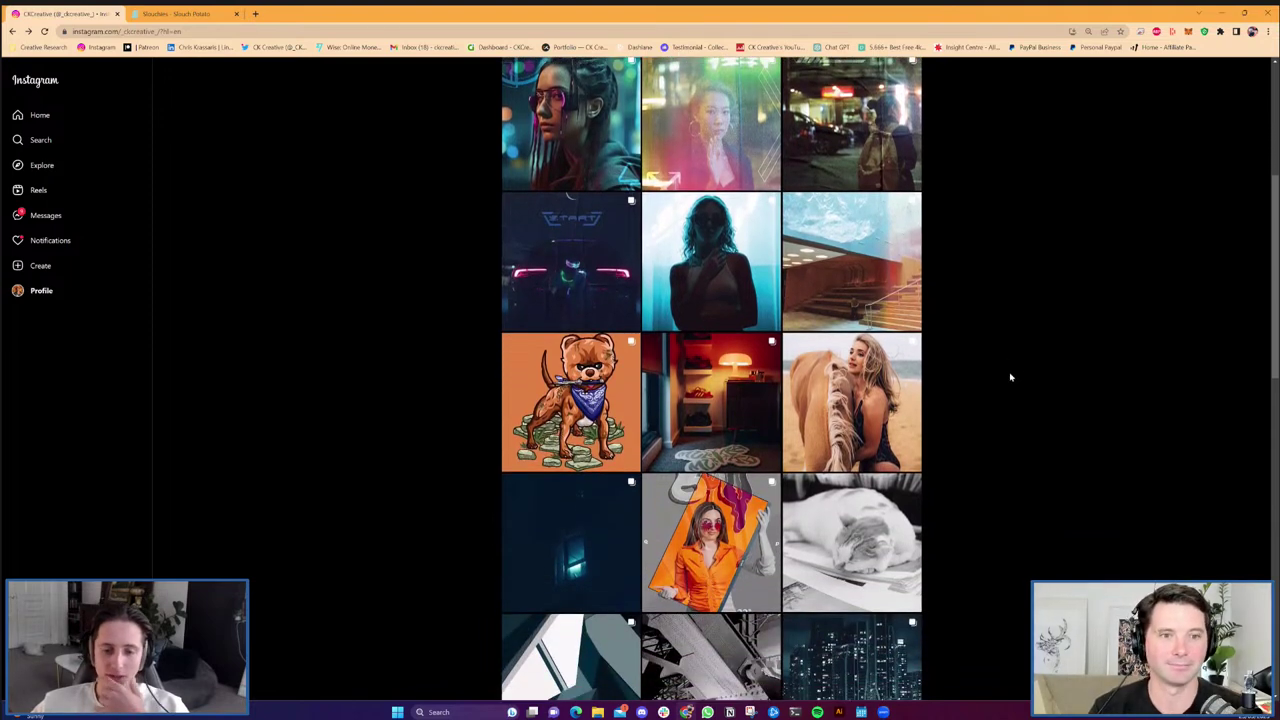
{"action": "scroll", "coordinate": [1010, 377], "scroll_direction": "down", "scroll_amount": 2}
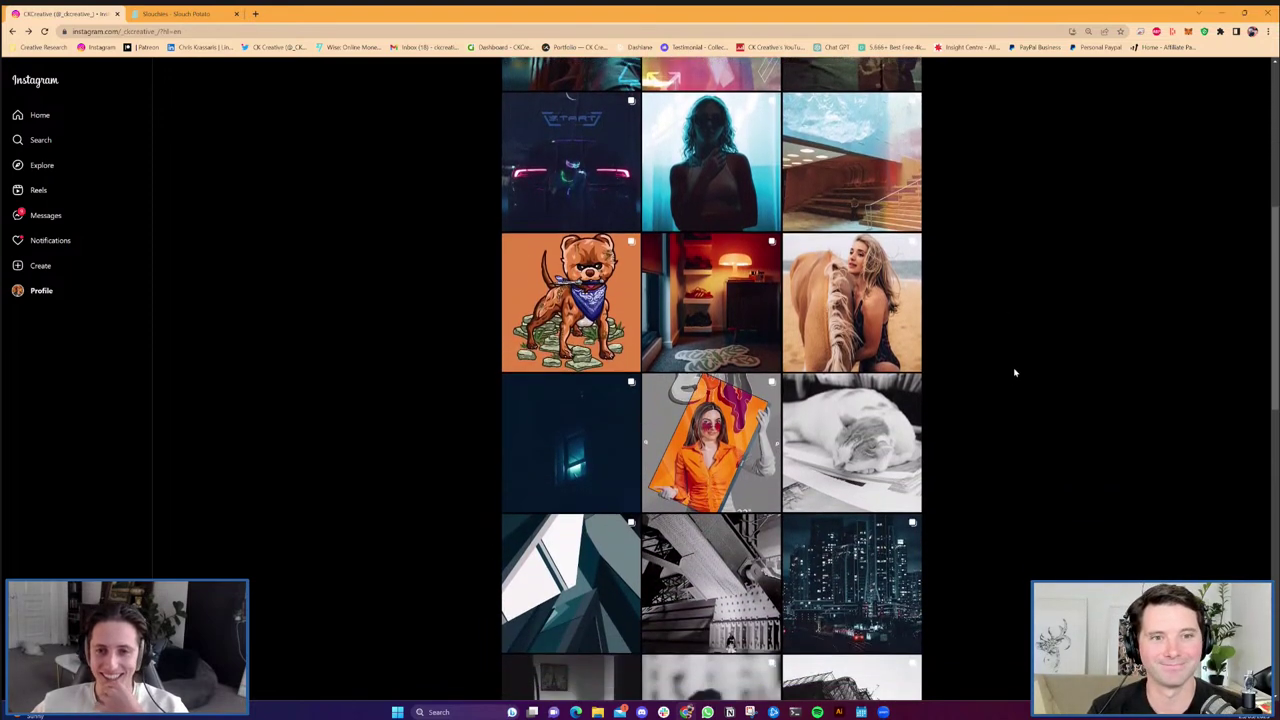
{"action": "scroll", "coordinate": [1015, 373], "scroll_direction": "down", "scroll_amount": 5}
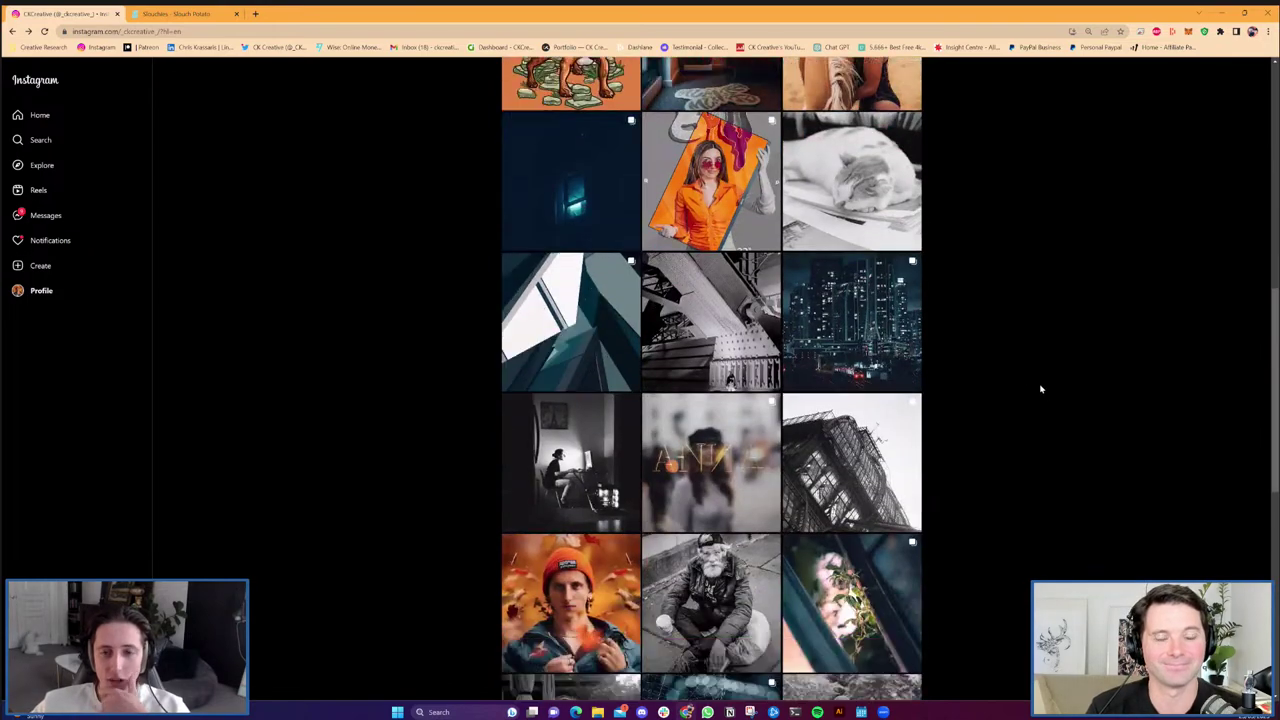
{"action": "scroll", "coordinate": [1035, 387], "scroll_direction": "down", "scroll_amount": 3}
{"action": "scroll", "coordinate": [1031, 373], "scroll_direction": "down", "scroll_amount": 1}
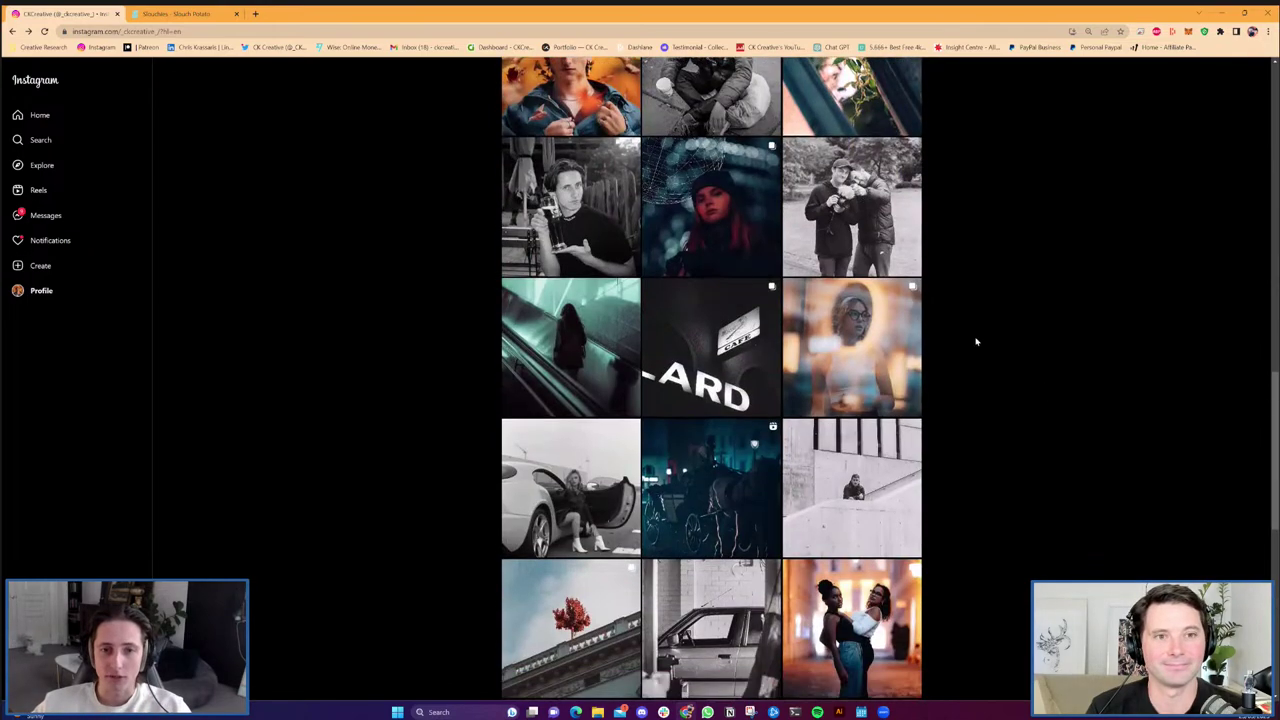
{"action": "left_click", "coordinate": [729, 201]}
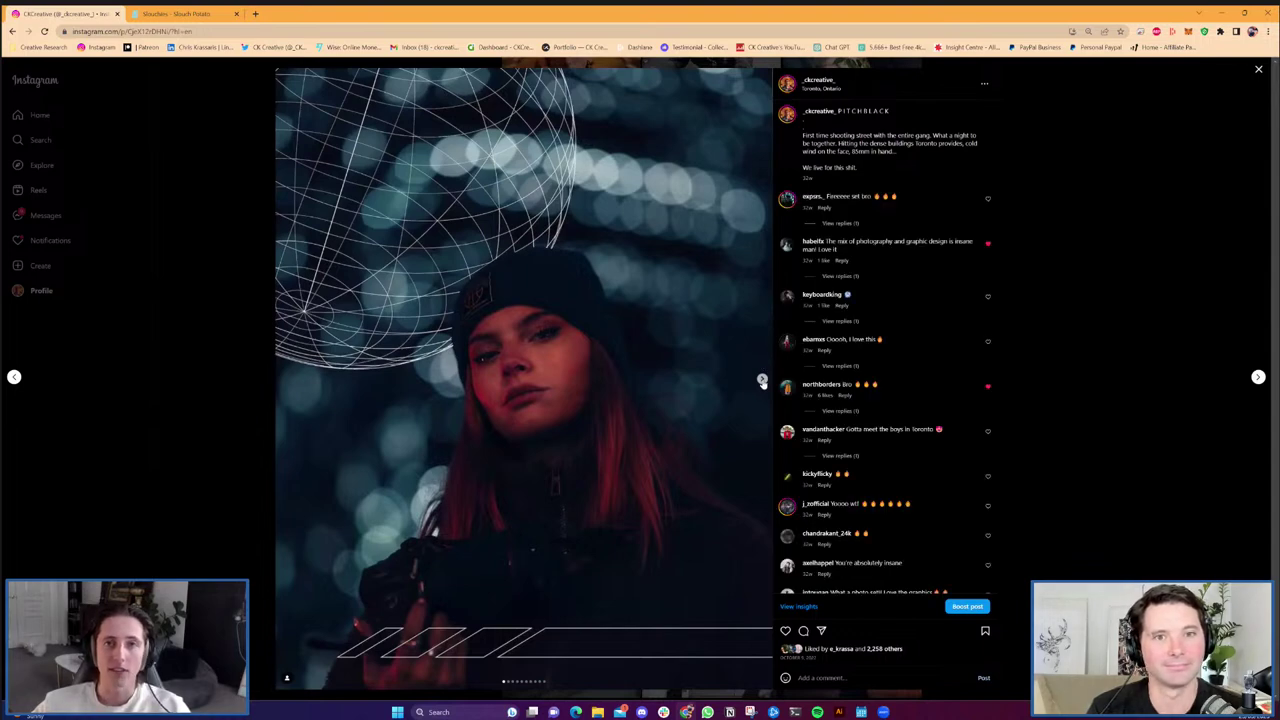
{"action": "left_click", "coordinate": [762, 381]}
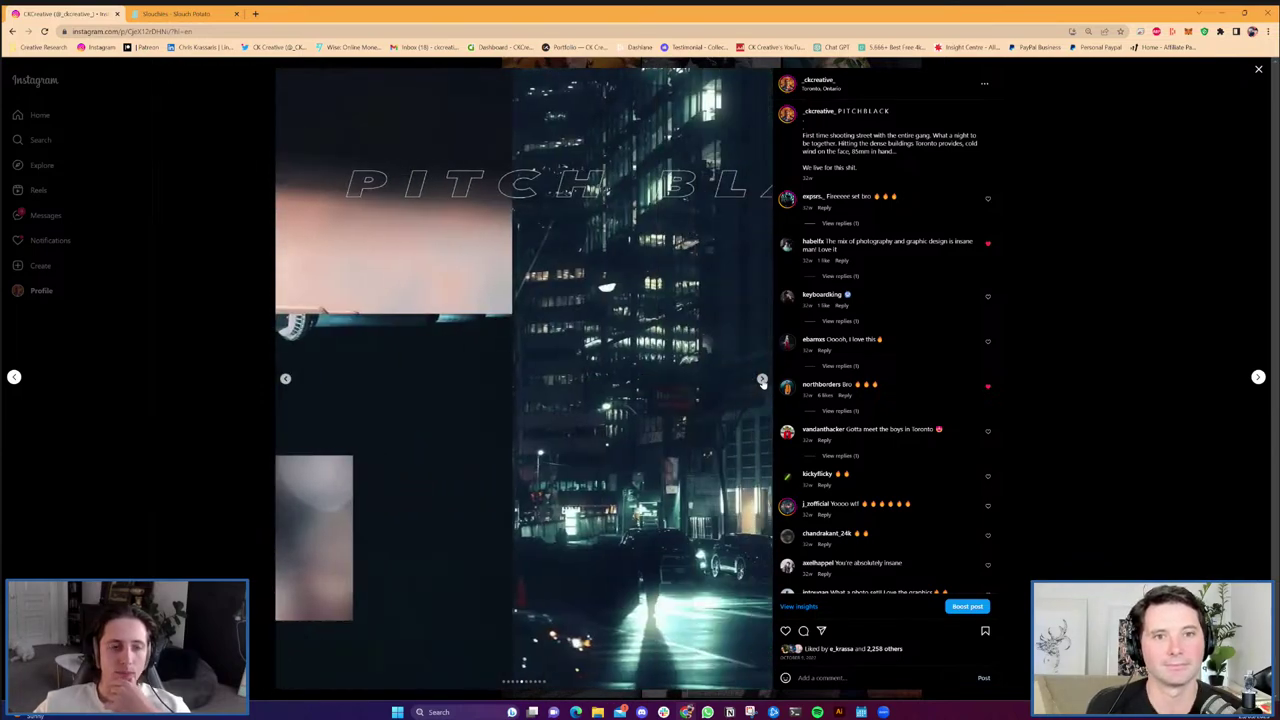
{"action": "left_click", "coordinate": [1136, 300]}
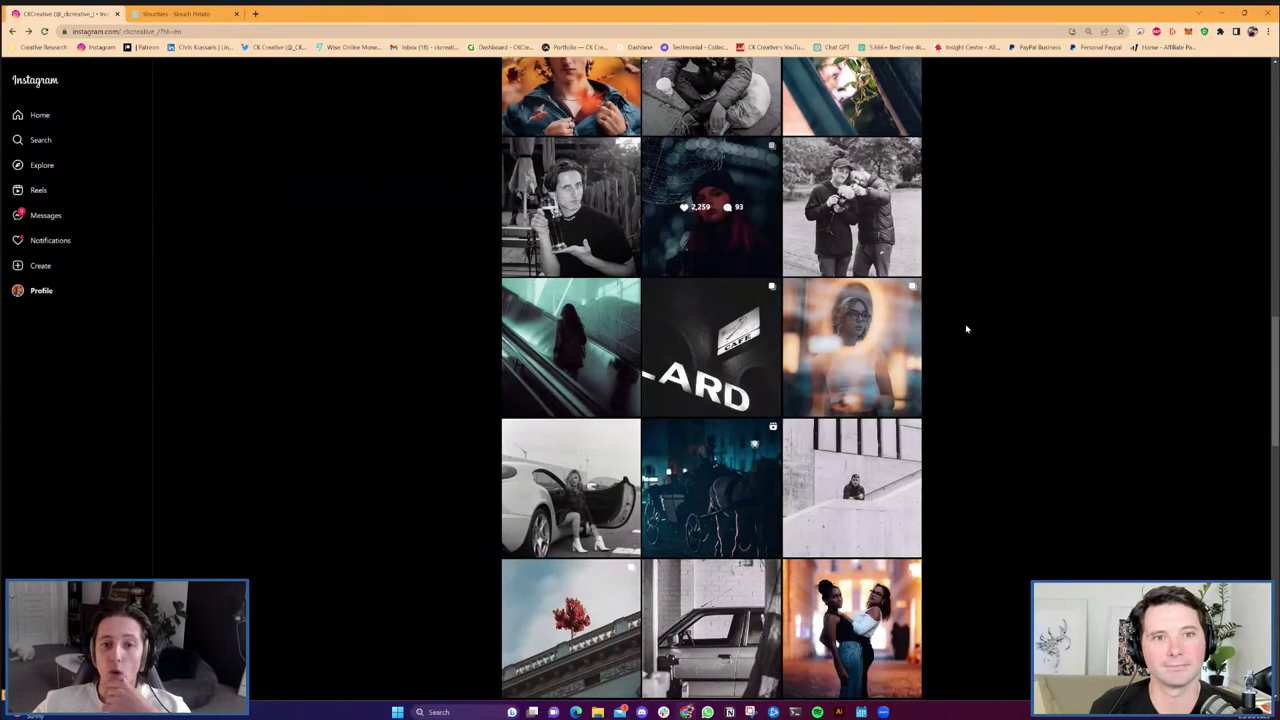
Open the older post with the purple outfit illustration, view its carousel images, and close it.
{"action": "scroll", "coordinate": [845, 340], "scroll_direction": "down", "scroll_amount": 1}
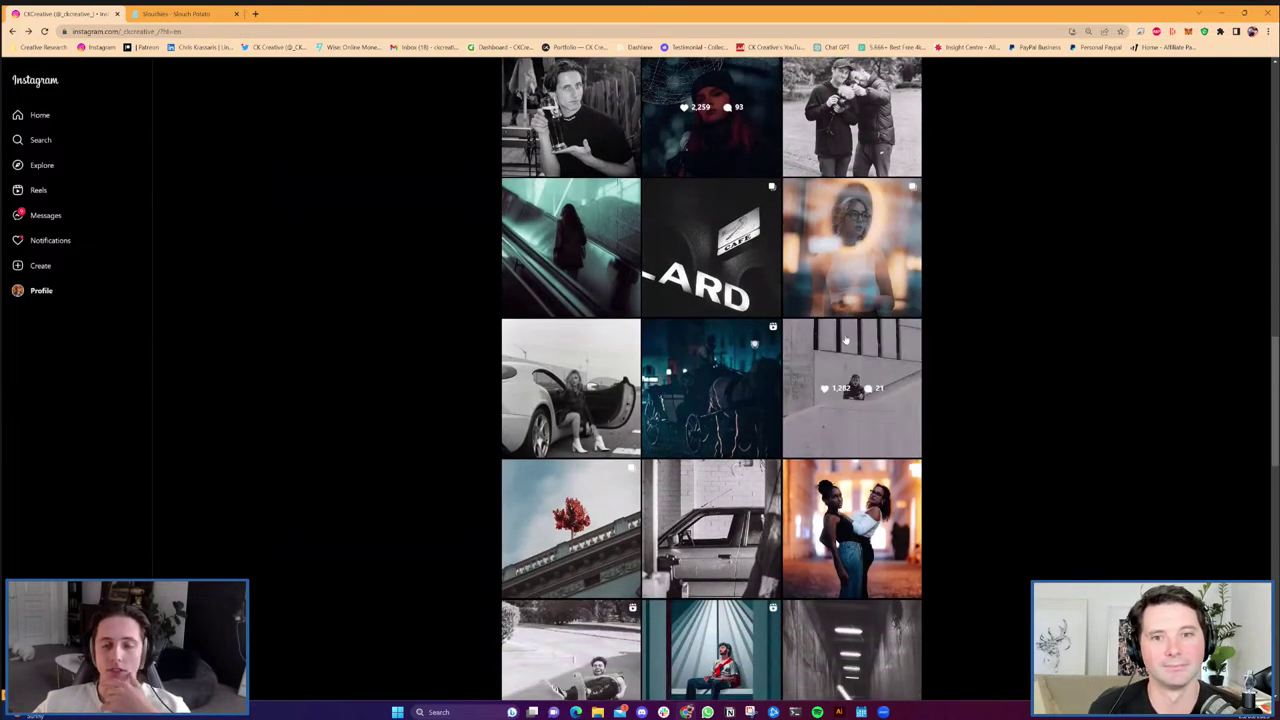
{"action": "scroll", "coordinate": [845, 340], "scroll_direction": "down", "scroll_amount": 3}
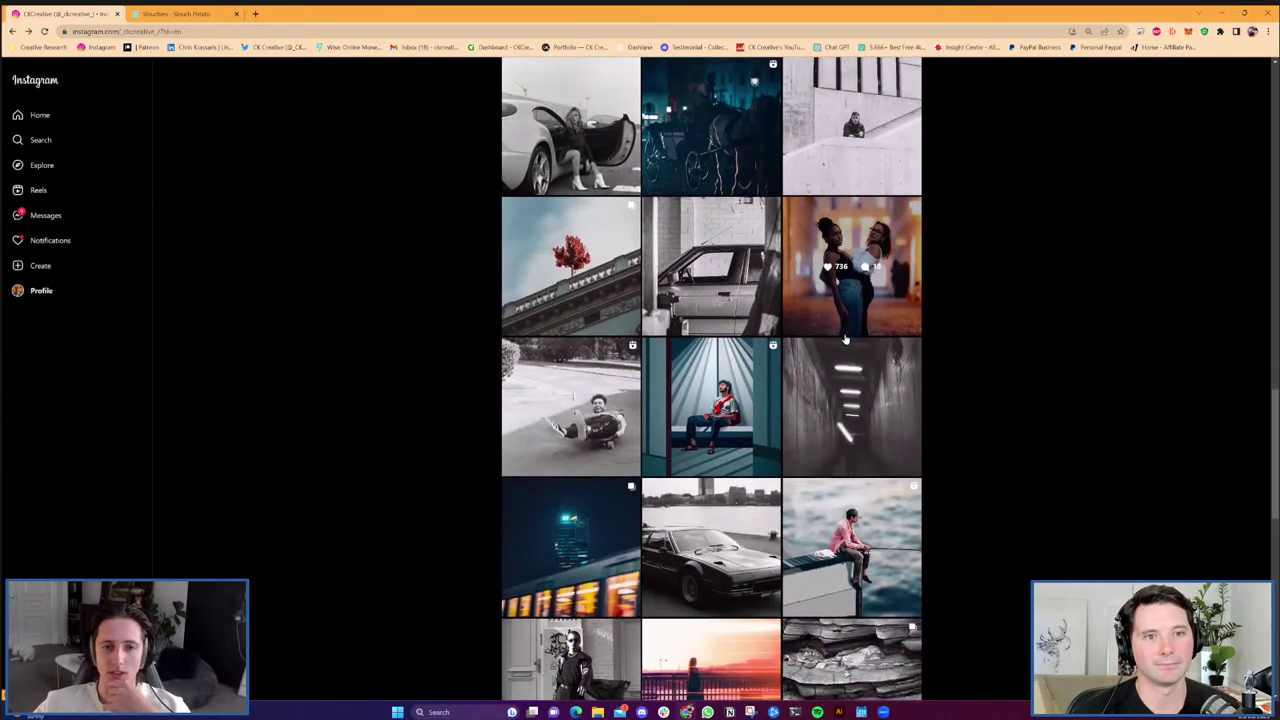
{"action": "scroll", "coordinate": [845, 340], "scroll_direction": "down", "scroll_amount": 2}
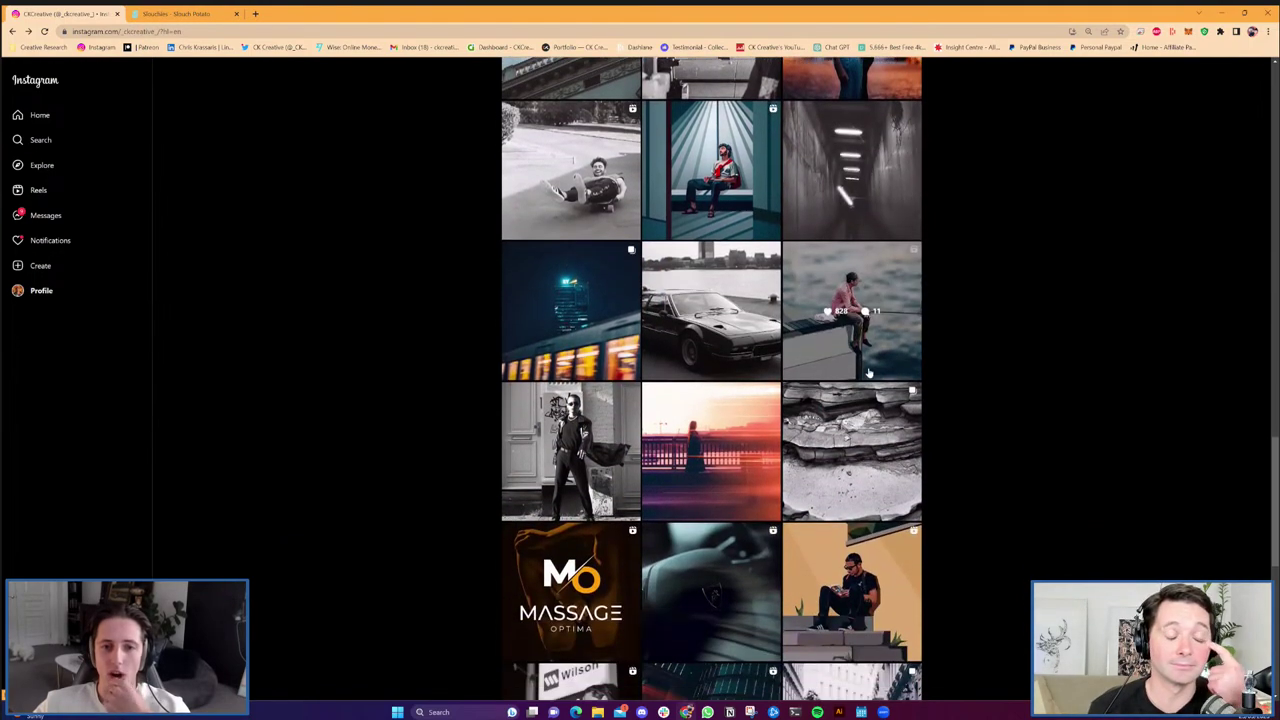
{"action": "scroll", "coordinate": [869, 370], "scroll_direction": "down", "scroll_amount": 3}
{"action": "scroll", "coordinate": [869, 300], "scroll_direction": "down", "scroll_amount": 6}
{"action": "scroll", "coordinate": [888, 414], "scroll_direction": "down", "scroll_amount": 3}
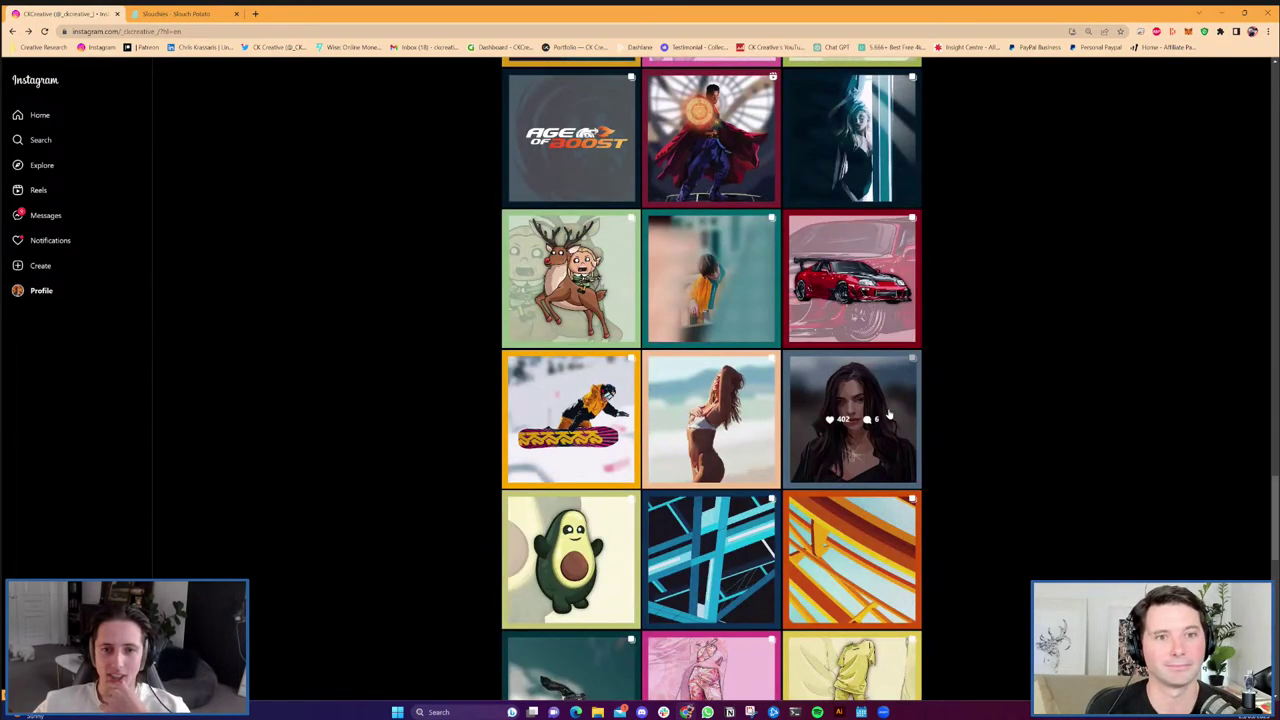
{"action": "scroll", "coordinate": [888, 414], "scroll_direction": "down", "scroll_amount": 4}
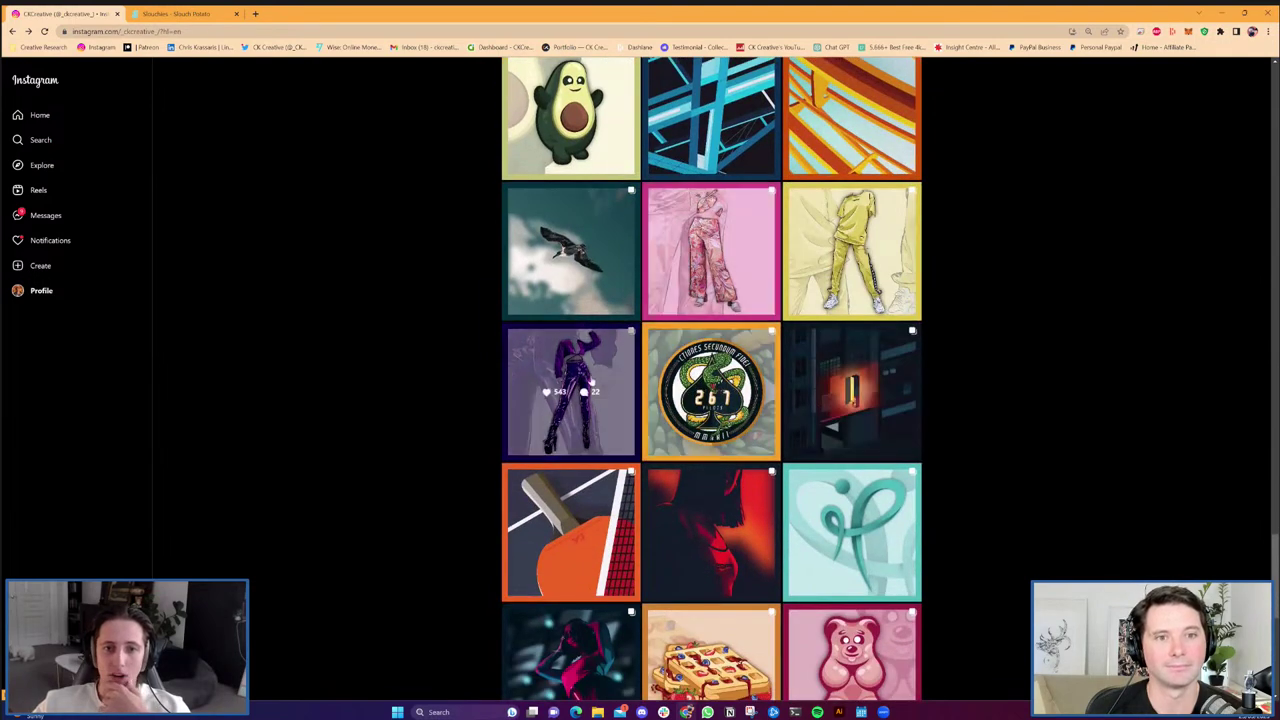
{"action": "left_click", "coordinate": [607, 369]}
{"action": "left_click", "coordinate": [763, 378]}
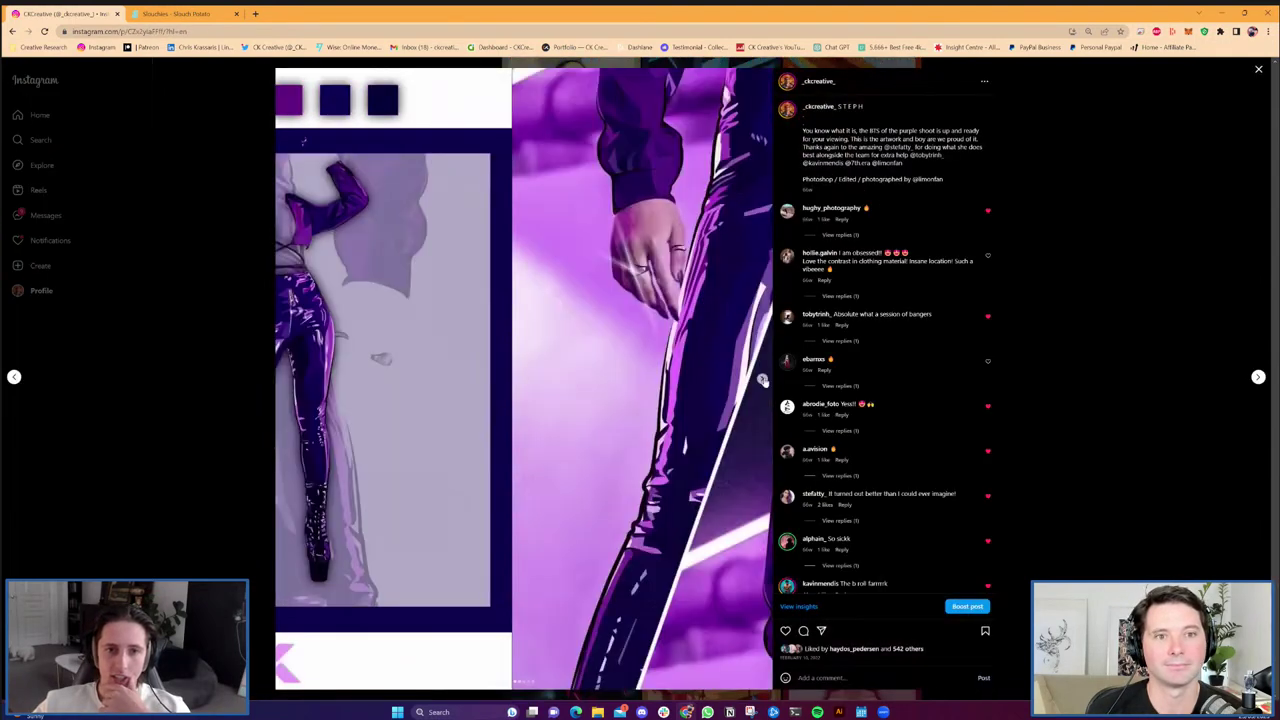
{"action": "left_click", "coordinate": [763, 380]}
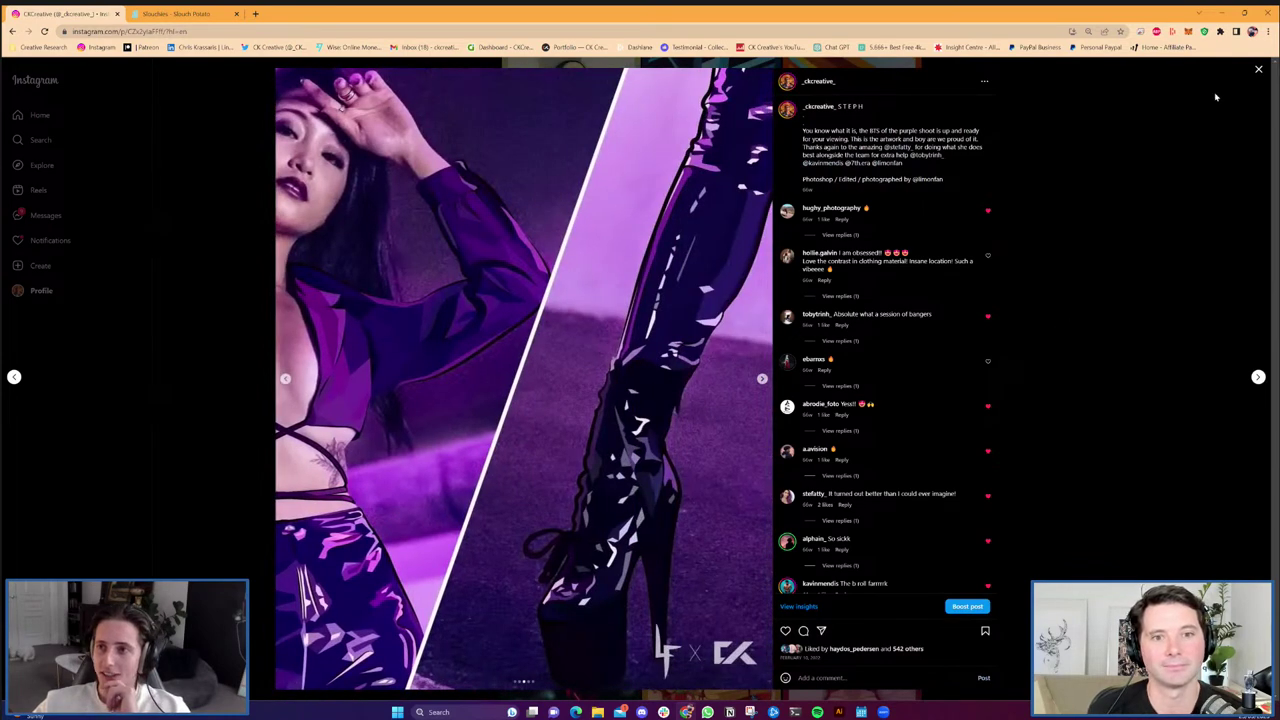
{"action": "left_click", "coordinate": [1212, 168]}
Examine the older colour-framed food illustrations, logos and vector artworks in the profile's feed, down to the Project Marvel posts.
{"action": "scroll", "coordinate": [824, 336], "scroll_direction": "down", "scroll_amount": 4}
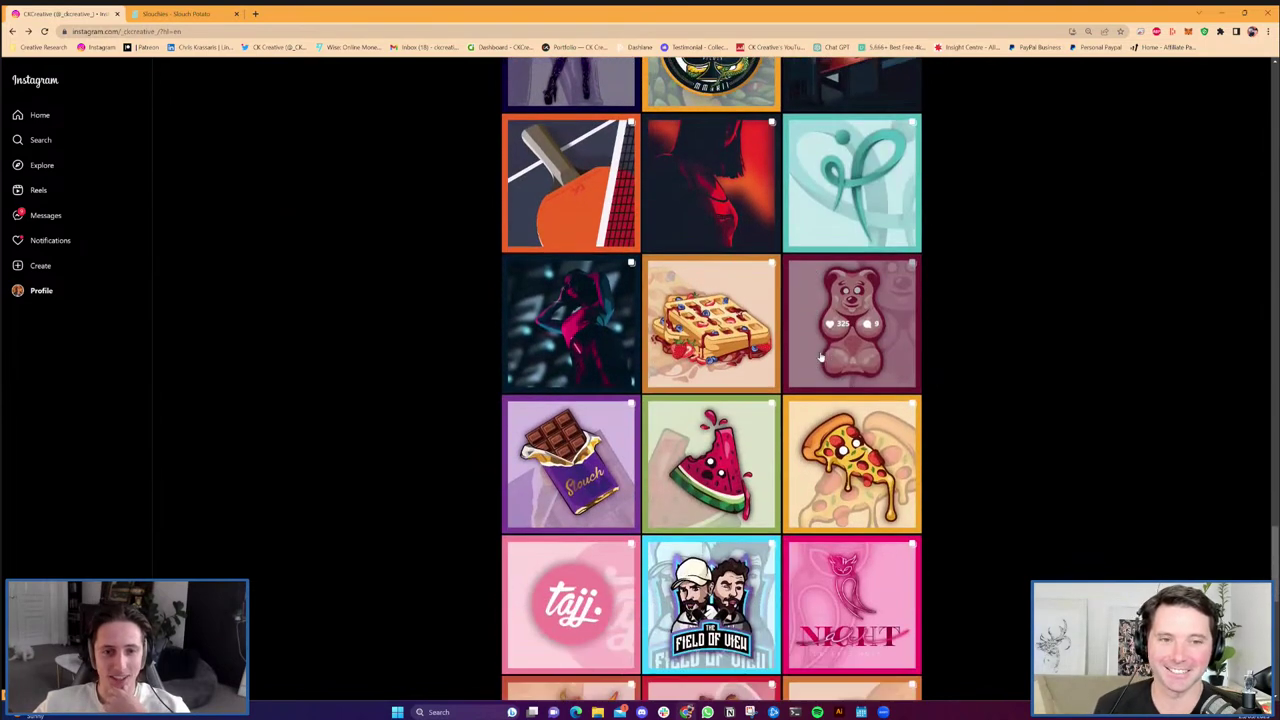
{"action": "scroll", "coordinate": [826, 360], "scroll_direction": "down", "scroll_amount": 1}
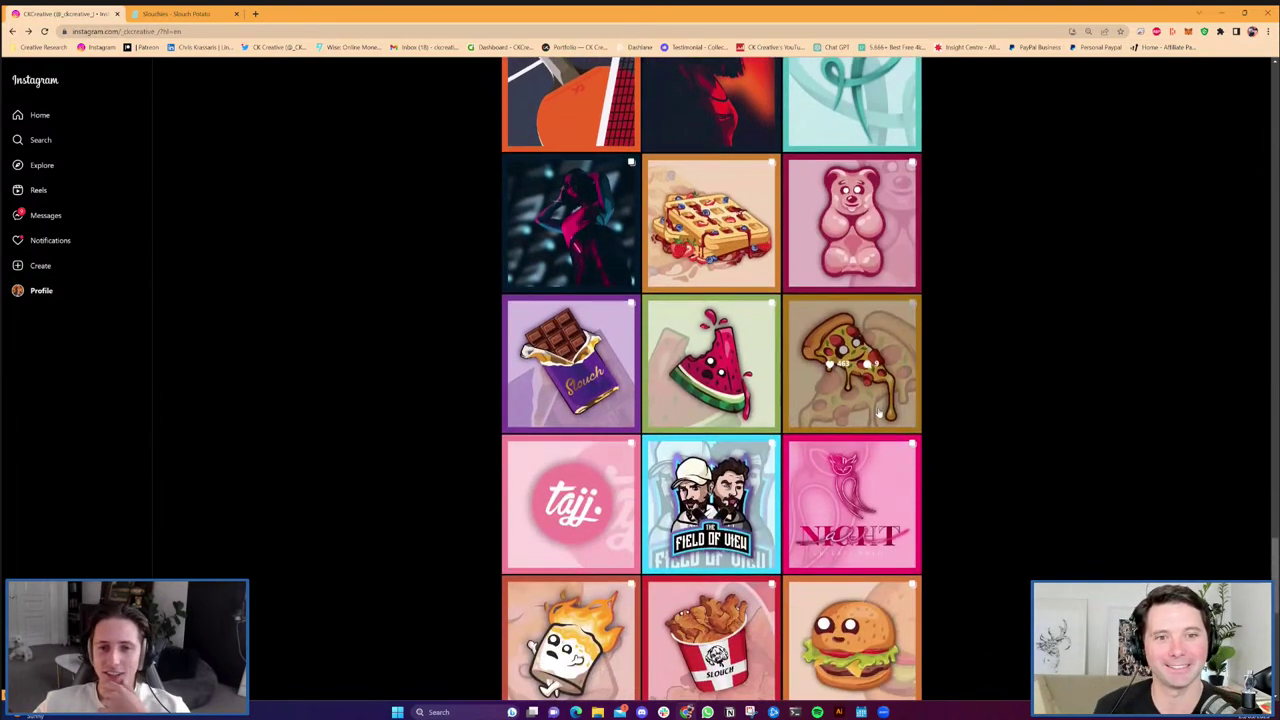
{"action": "scroll", "coordinate": [878, 411], "scroll_direction": "down", "scroll_amount": 3}
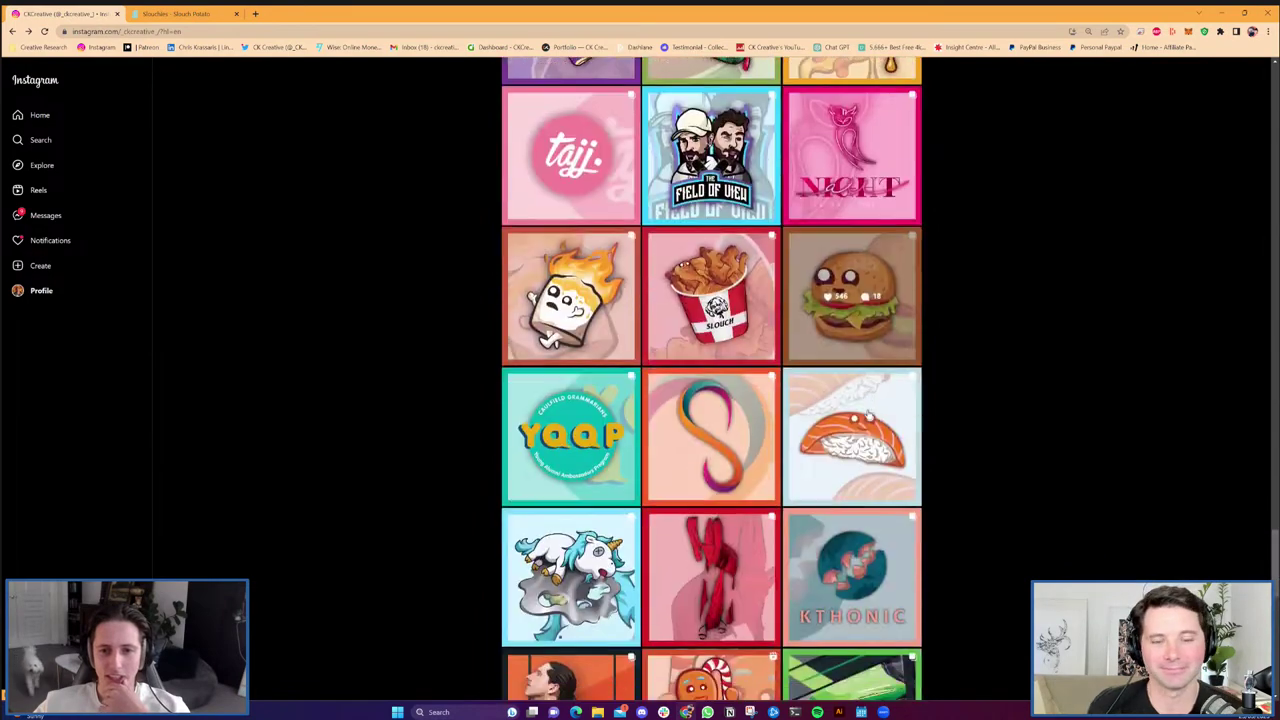
{"action": "scroll", "coordinate": [868, 415], "scroll_direction": "down", "scroll_amount": 5}
{"action": "scroll", "coordinate": [866, 420], "scroll_direction": "down", "scroll_amount": 4}
{"action": "scroll", "coordinate": [860, 428], "scroll_direction": "down", "scroll_amount": 5}
{"action": "scroll", "coordinate": [837, 443], "scroll_direction": "down", "scroll_amount": 5}
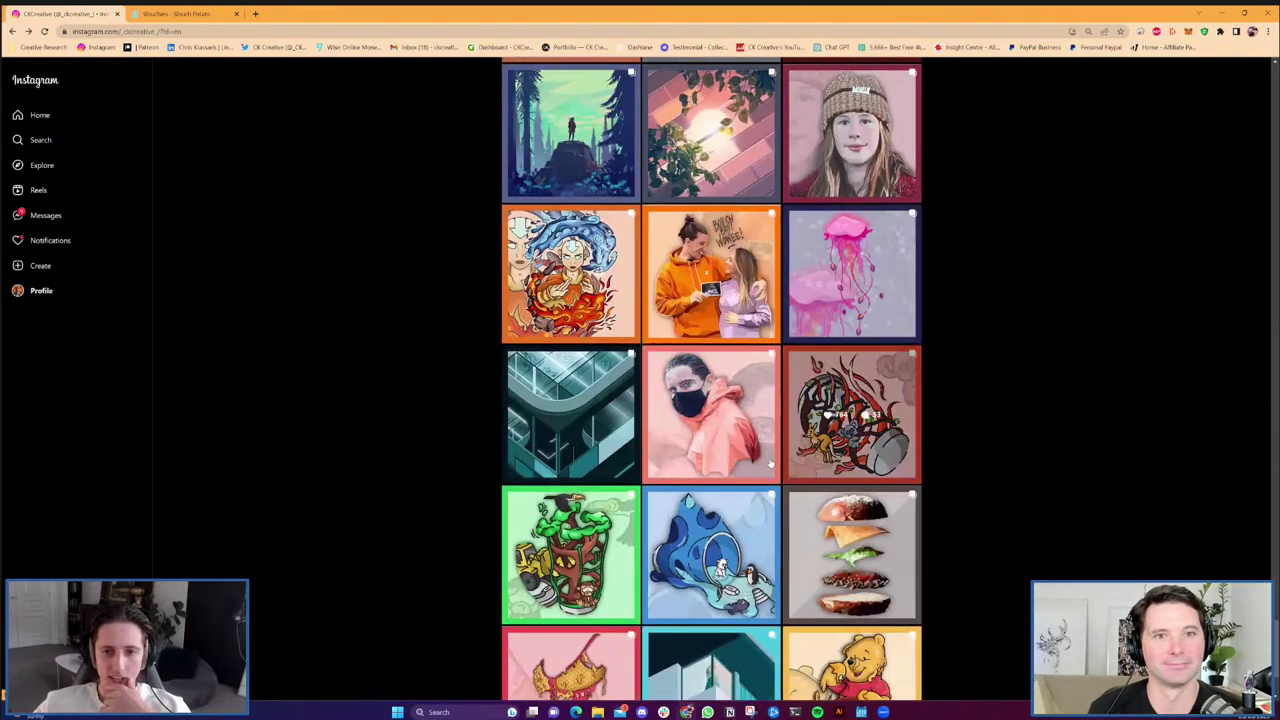
{"action": "scroll", "coordinate": [800, 420], "scroll_direction": "down", "scroll_amount": 4}
{"action": "scroll", "coordinate": [850, 335], "scroll_direction": "down", "scroll_amount": 9}
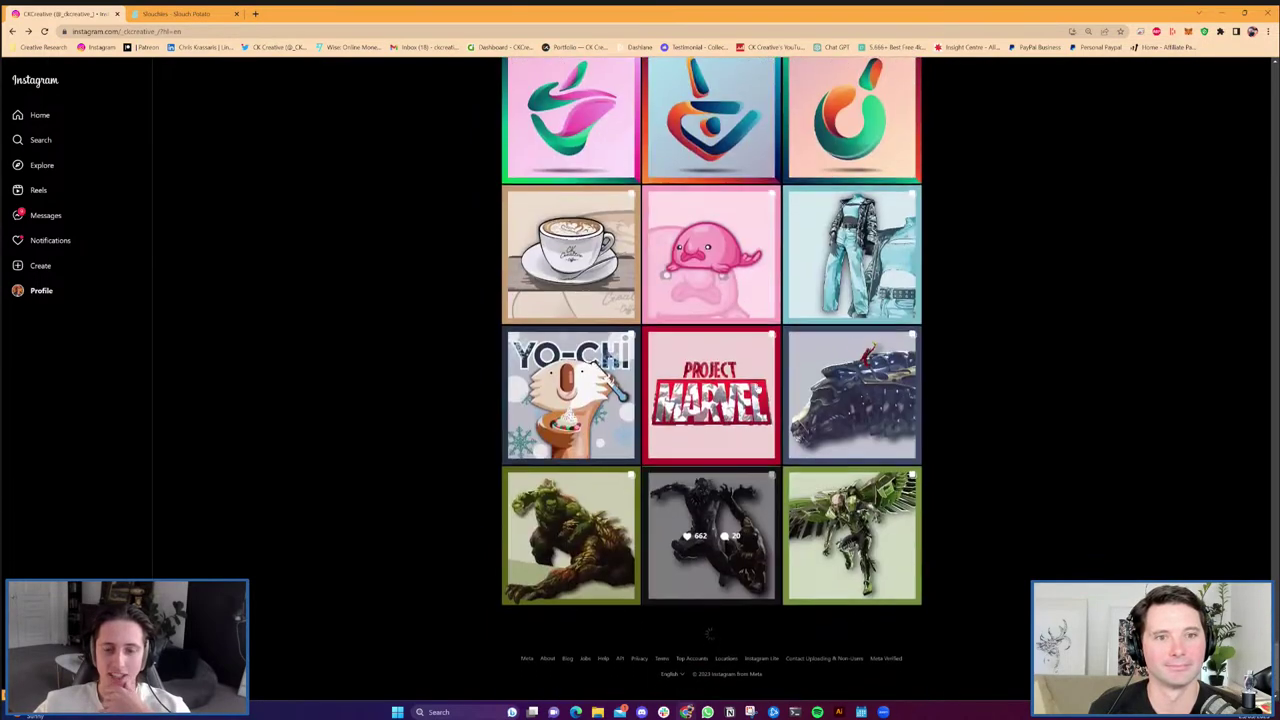
Open the PROJECT: MARVEL post, view the character artworks in its carousel, and close it.
{"action": "left_click", "coordinate": [759, 388]}
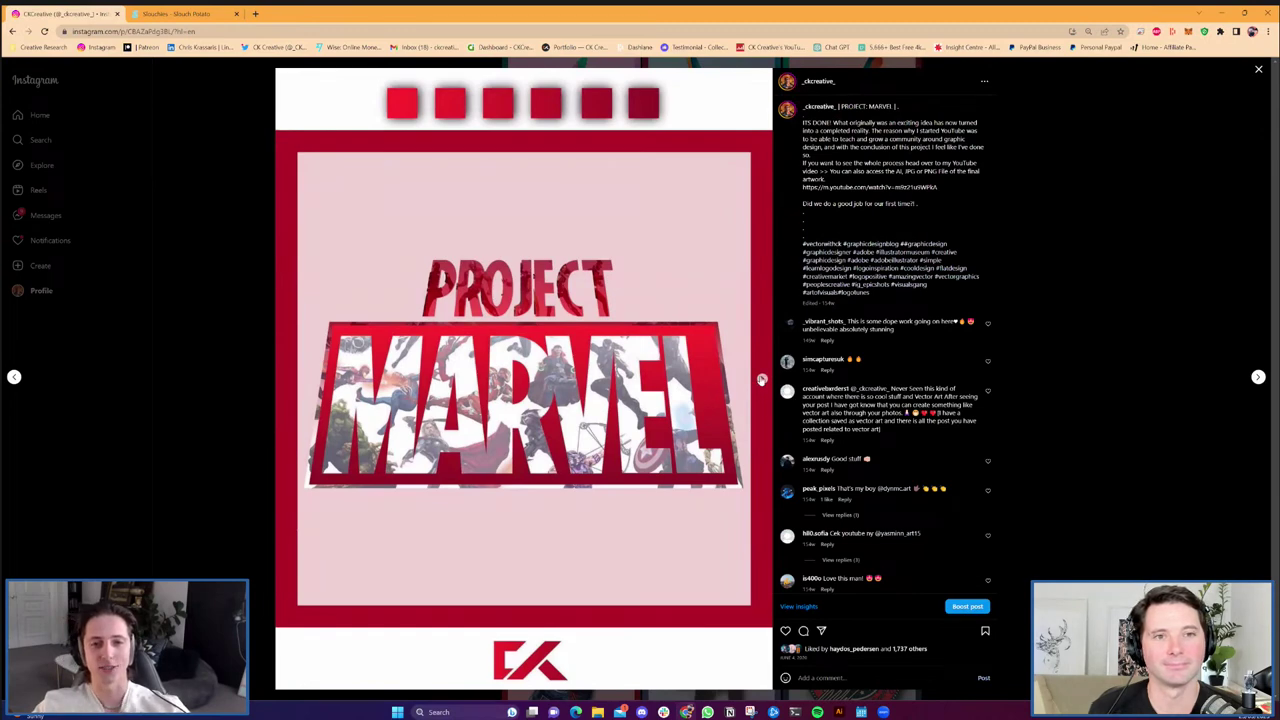
{"action": "left_click", "coordinate": [761, 380]}
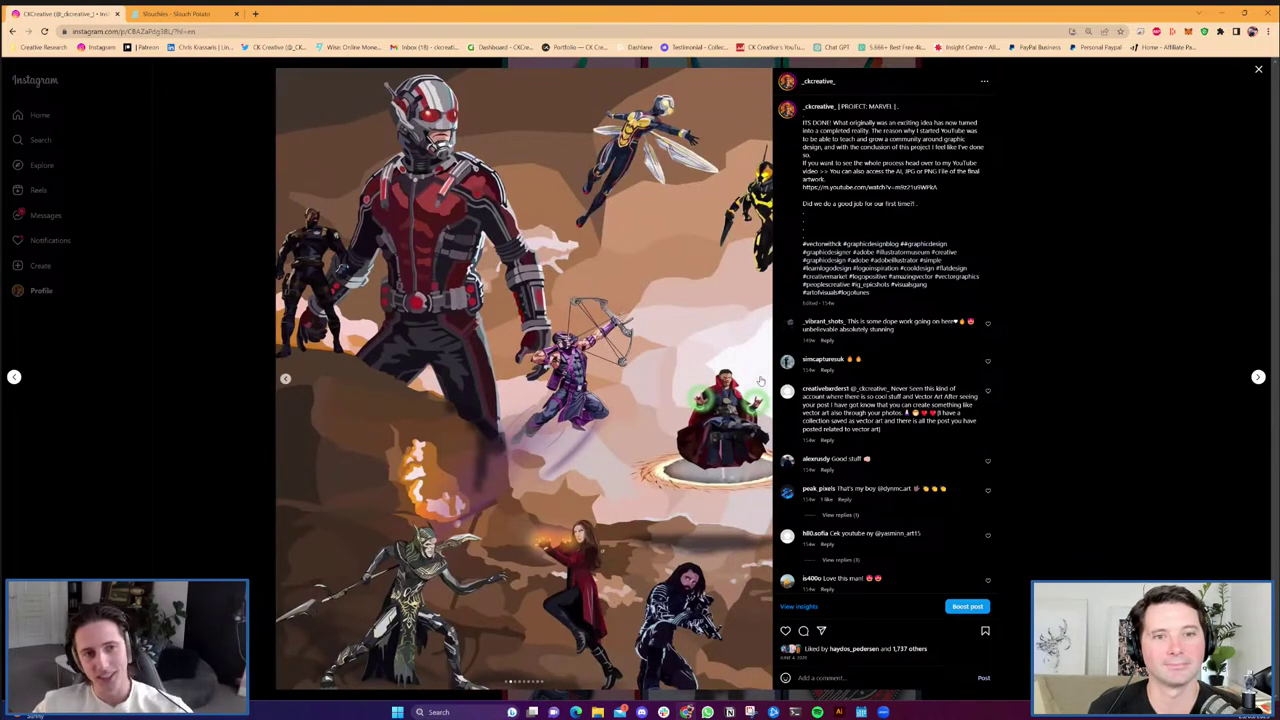
{"action": "left_click", "coordinate": [760, 381]}
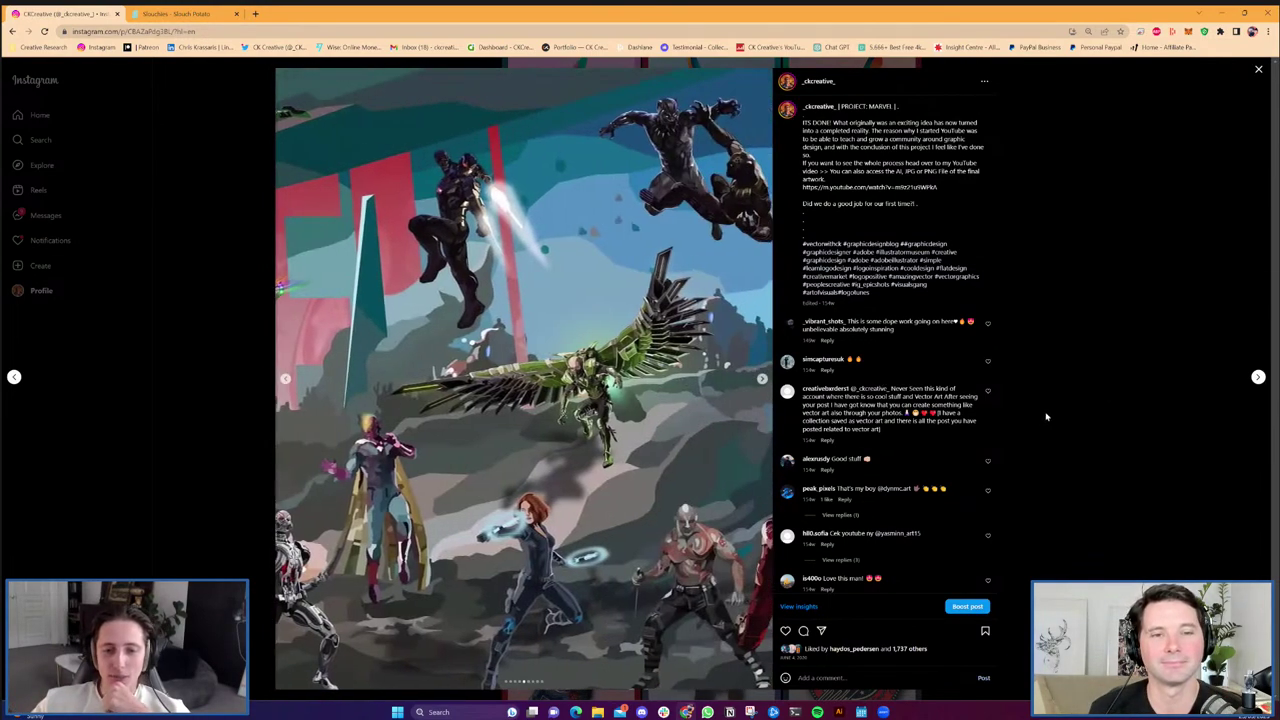
{"action": "left_click", "coordinate": [1046, 417]}
Examine the individual Marvel character illustrations posted before the Project Marvel artwork.
{"action": "scroll", "coordinate": [1046, 420], "scroll_direction": "down", "scroll_amount": 2}
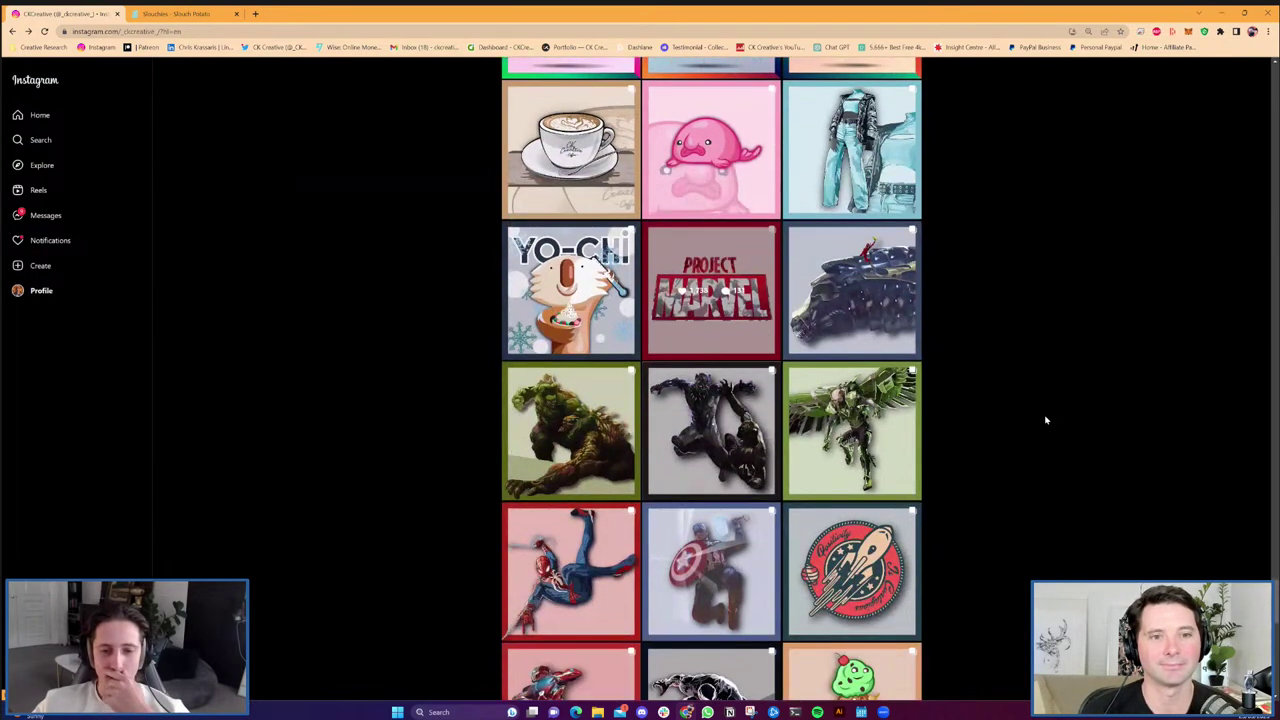
{"action": "scroll", "coordinate": [1046, 421], "scroll_direction": "down", "scroll_amount": 1}
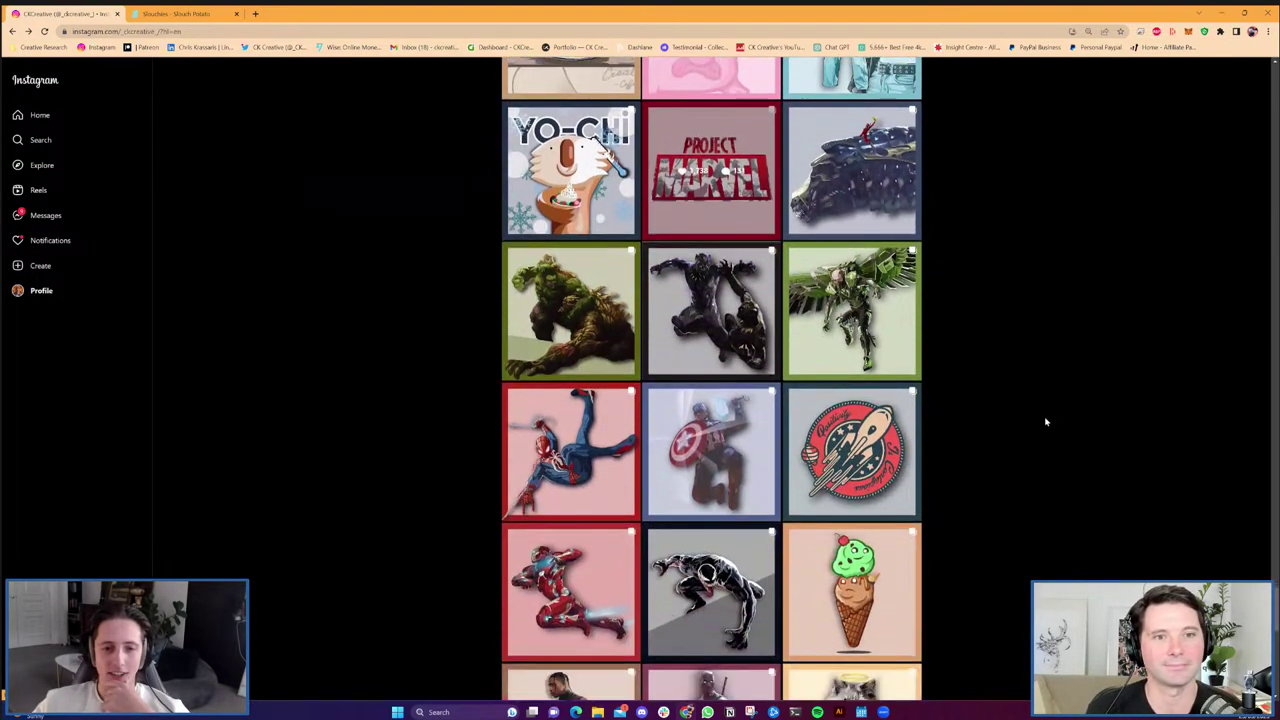
{"action": "scroll", "coordinate": [1046, 421], "scroll_direction": "down", "scroll_amount": 1}
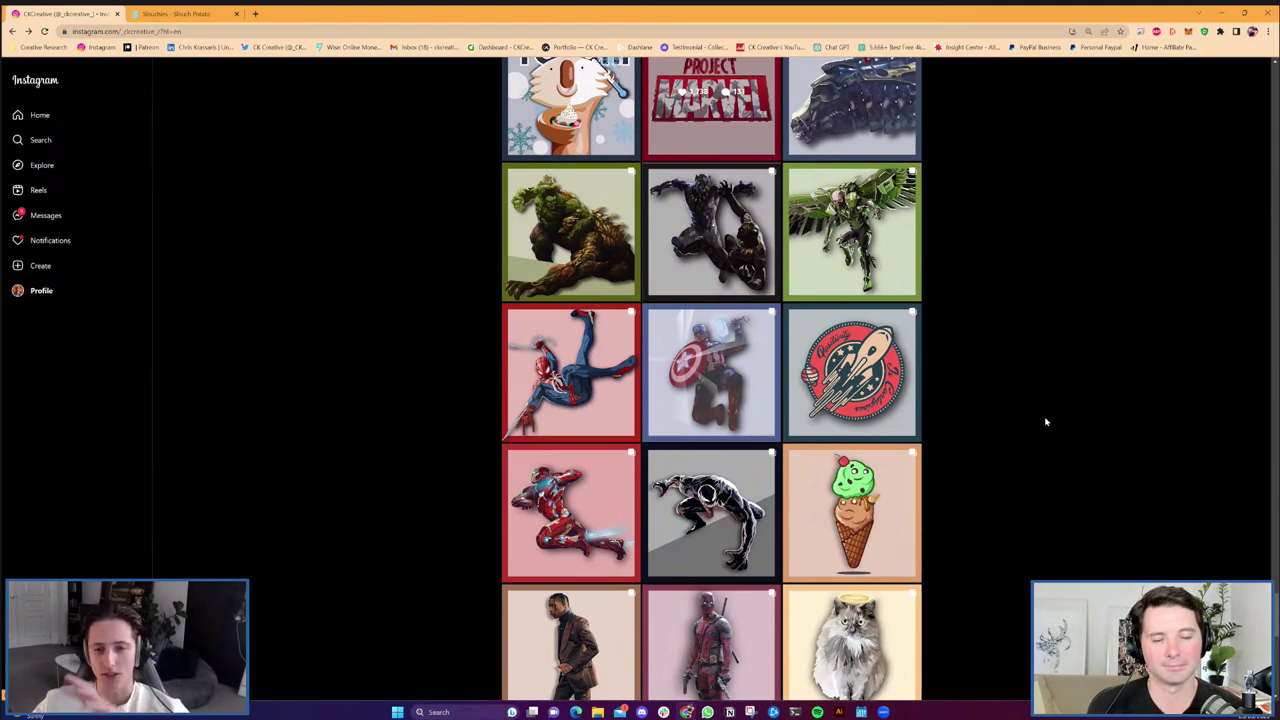
{"action": "scroll", "coordinate": [1046, 421], "scroll_direction": "down", "scroll_amount": 1}
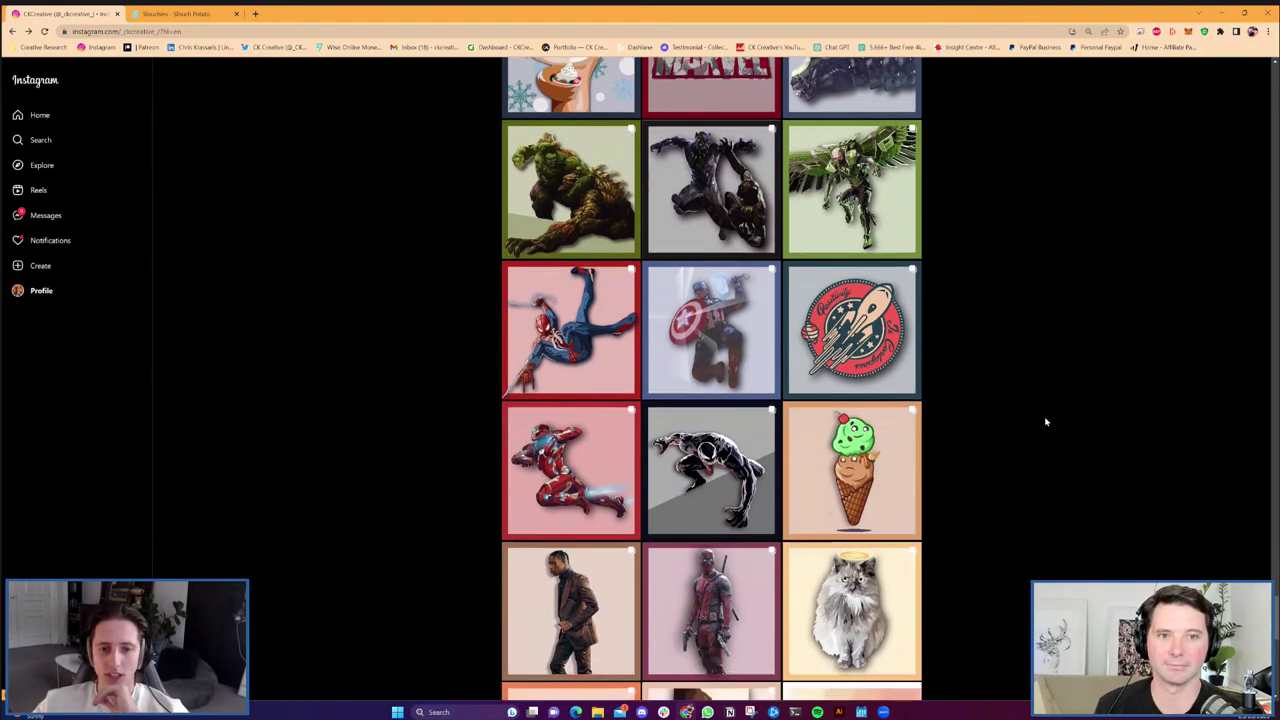
{"action": "scroll", "coordinate": [1046, 422], "scroll_direction": "down", "scroll_amount": 2}
{"action": "scroll", "coordinate": [1046, 423], "scroll_direction": "down", "scroll_amount": 1}
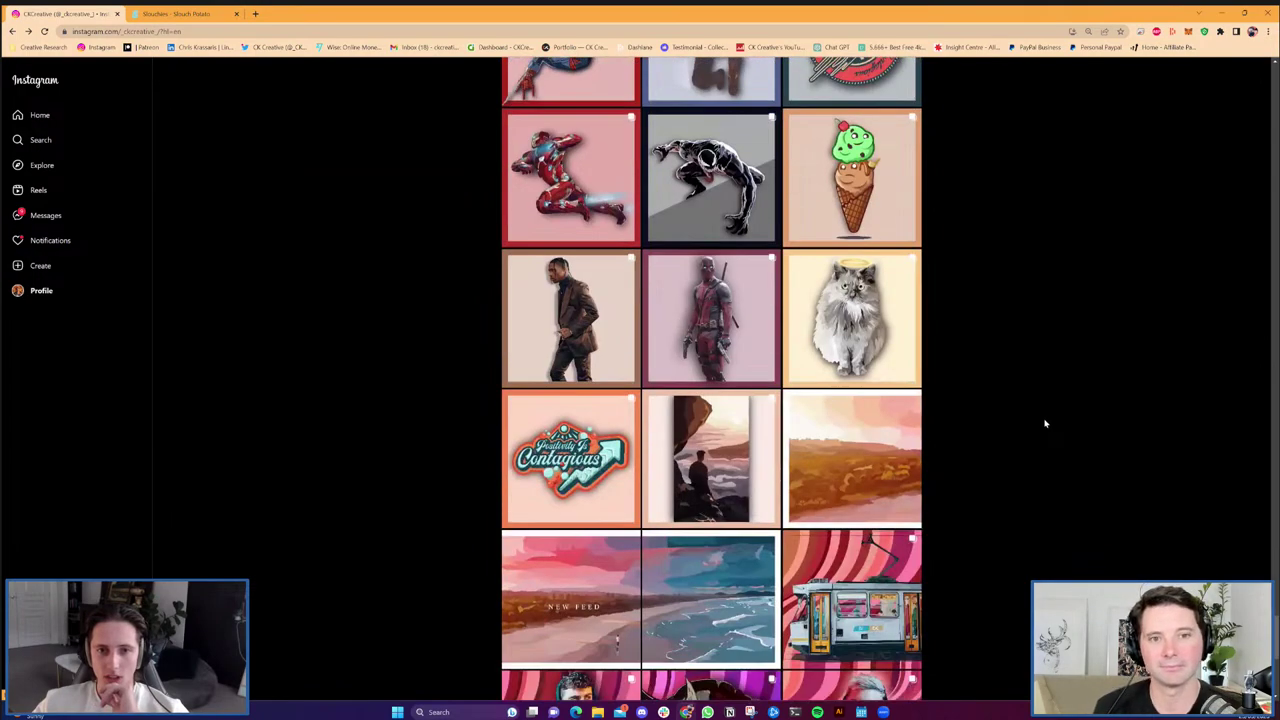
Examine the NEW FEED landscape and the older illustrations set on colourful wavy backgrounds.
{"action": "scroll", "coordinate": [1052, 418], "scroll_direction": "down", "scroll_amount": 2}
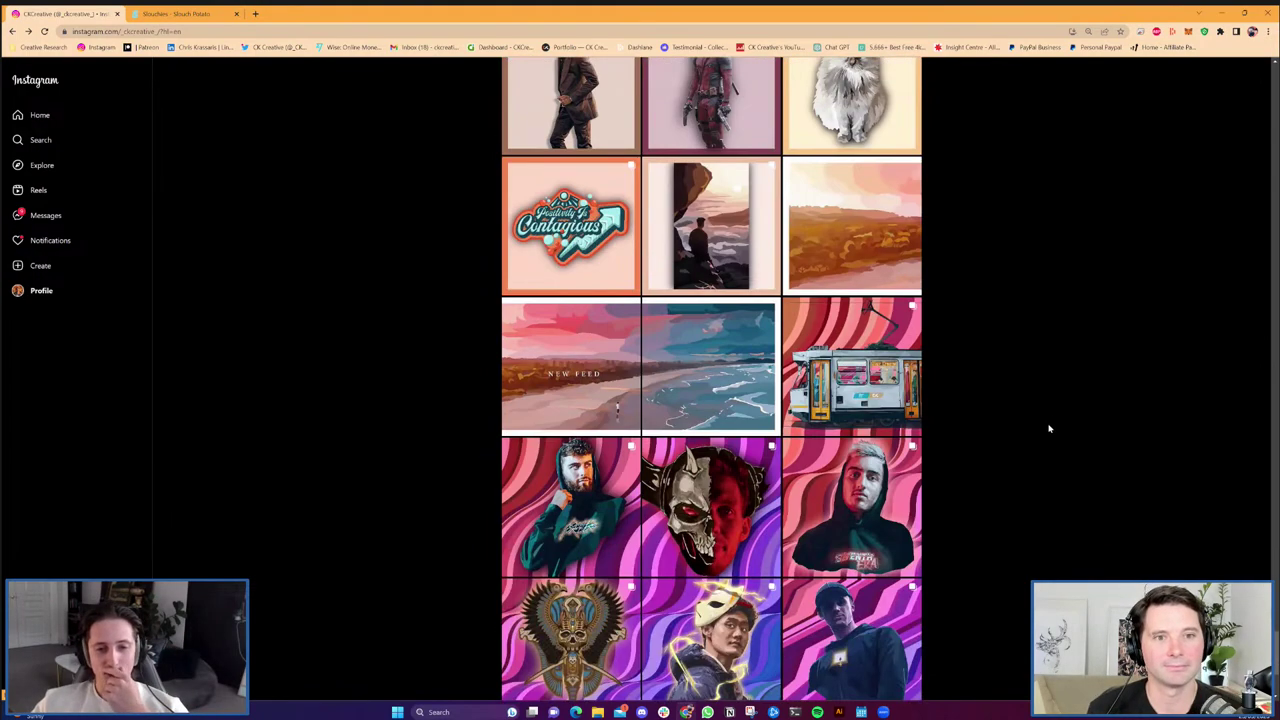
{"action": "scroll", "coordinate": [1060, 419], "scroll_direction": "down", "scroll_amount": 3}
{"action": "scroll", "coordinate": [1089, 411], "scroll_direction": "down", "scroll_amount": 2}
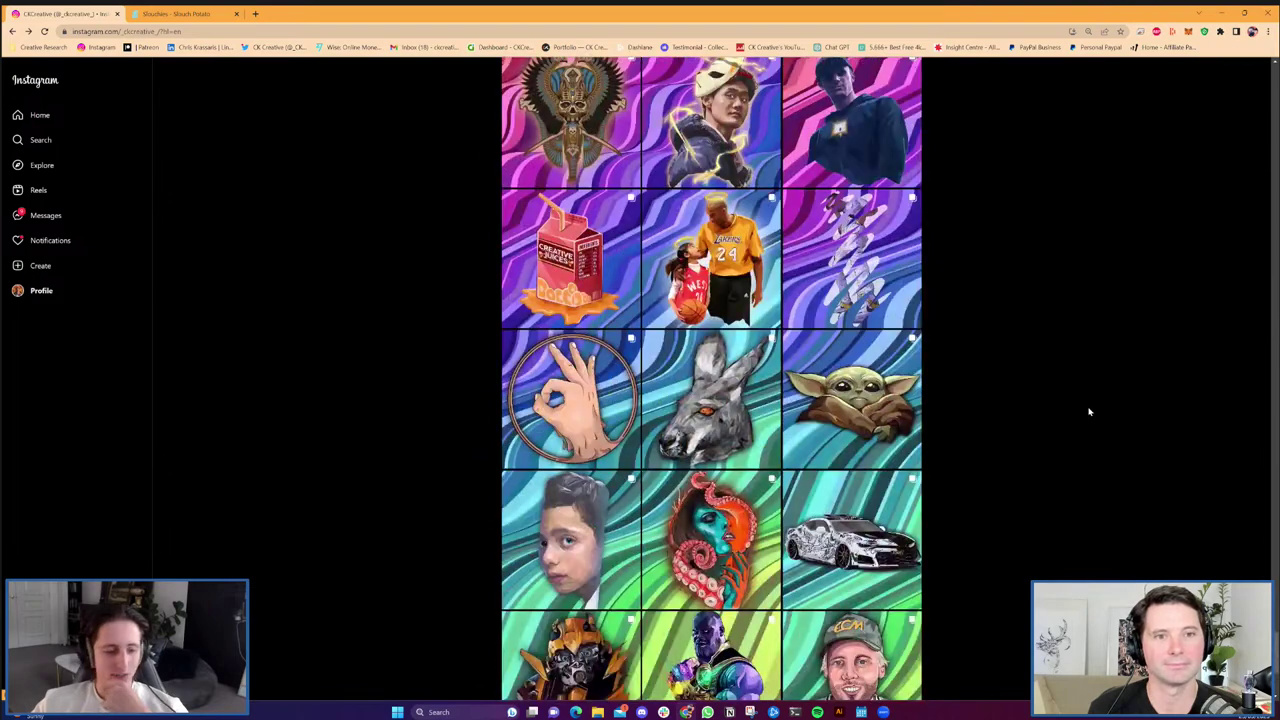
{"action": "scroll", "coordinate": [1089, 411], "scroll_direction": "down", "scroll_amount": 3}
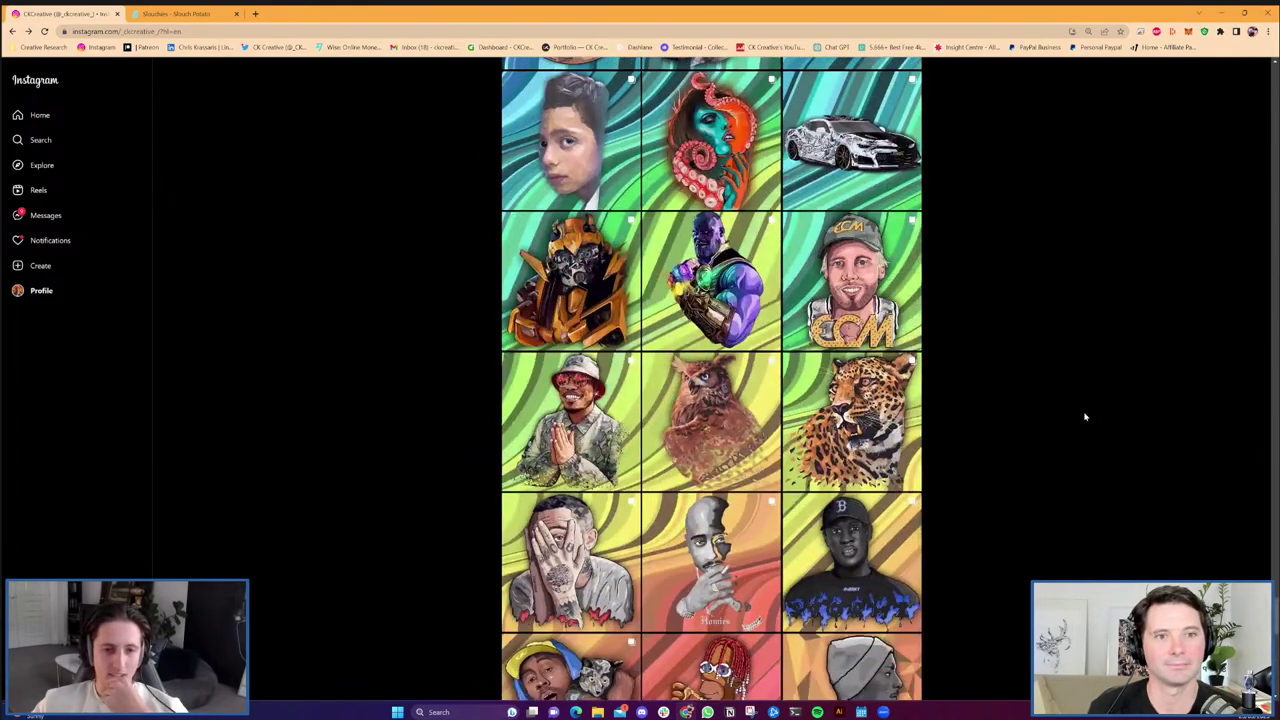
{"action": "scroll", "coordinate": [1086, 417], "scroll_direction": "down", "scroll_amount": 1}
{"action": "scroll", "coordinate": [1085, 417], "scroll_direction": "down", "scroll_amount": 1}
{"action": "scroll", "coordinate": [1085, 417], "scroll_direction": "up", "scroll_amount": 2}
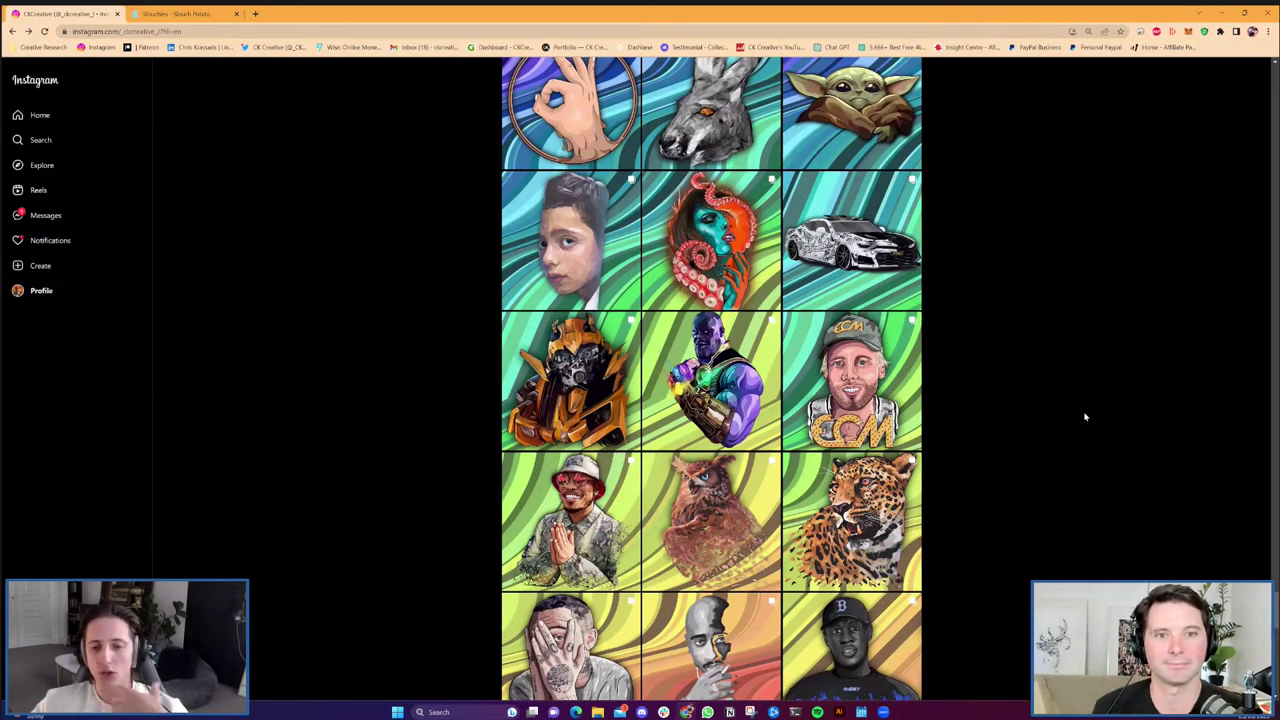
{"action": "scroll", "coordinate": [1085, 417], "scroll_direction": "up", "scroll_amount": 2}
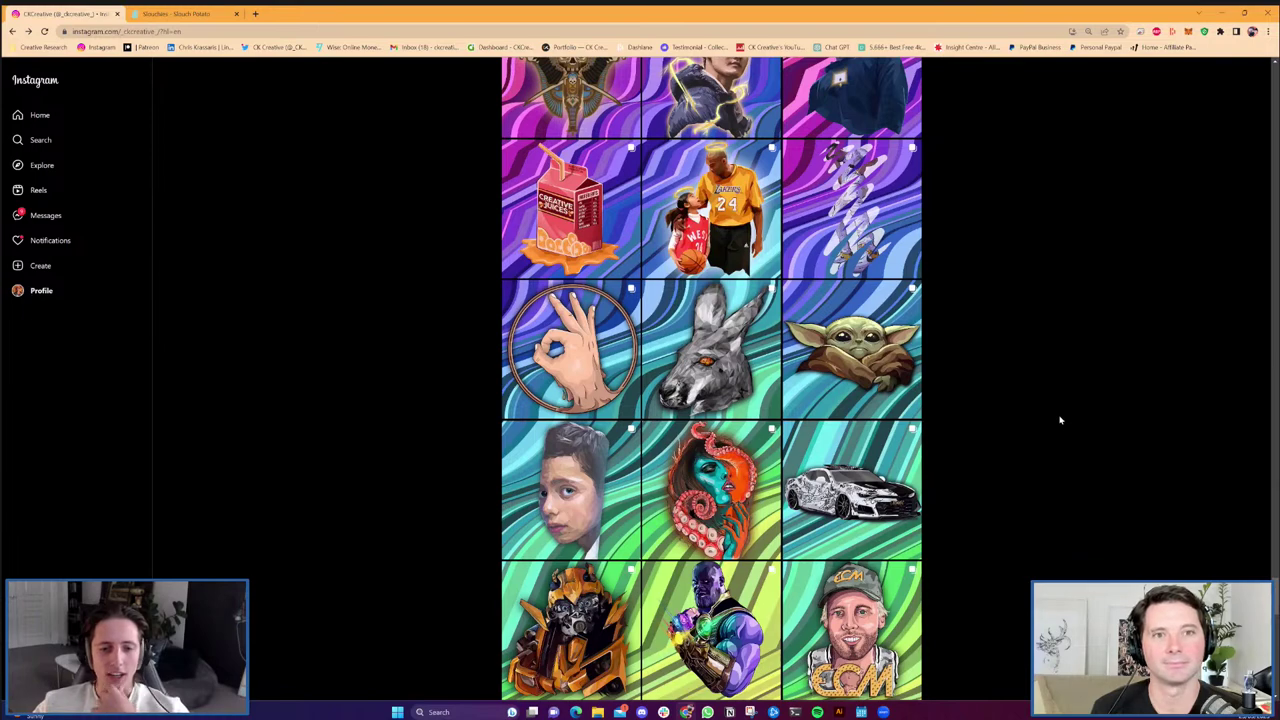
{"action": "scroll", "coordinate": [1060, 420], "scroll_direction": "up", "scroll_amount": 3}
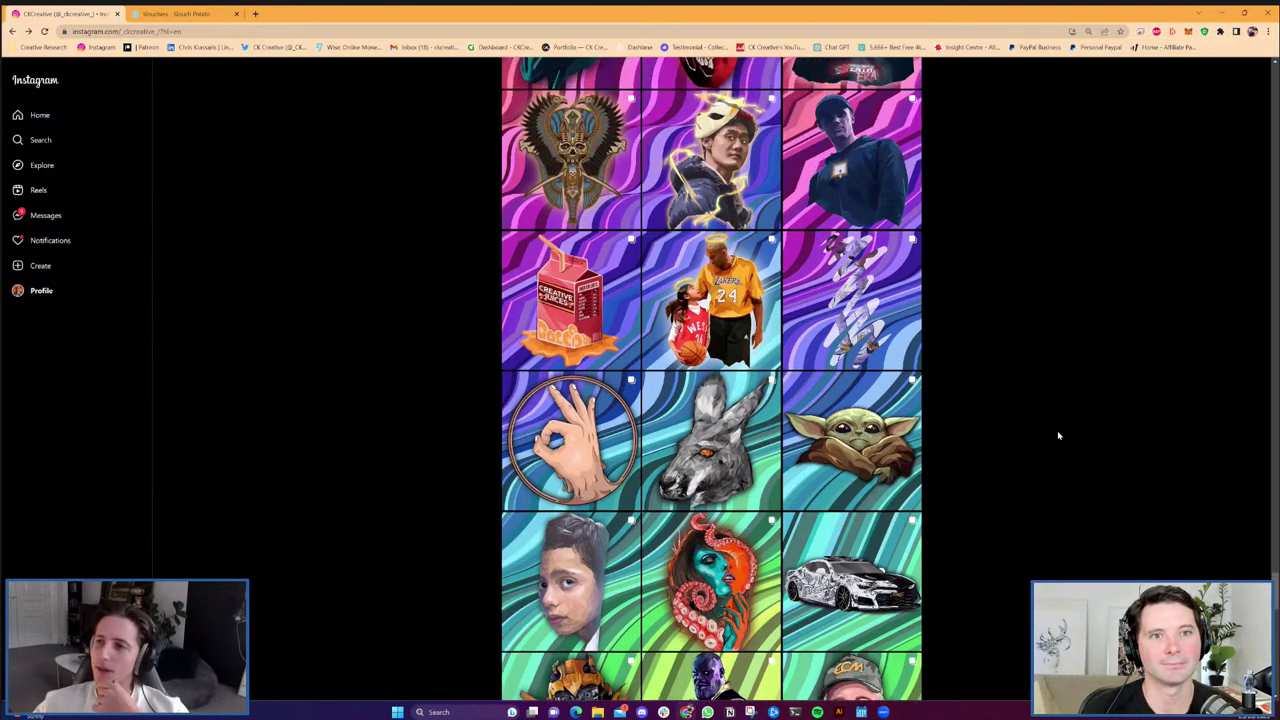
Examine the Marvel characters, gradient logos and cartoon illustrations while returning towards newer posts in the profile's feed.
{"action": "scroll", "coordinate": [1062, 432], "scroll_direction": "up", "scroll_amount": 5}
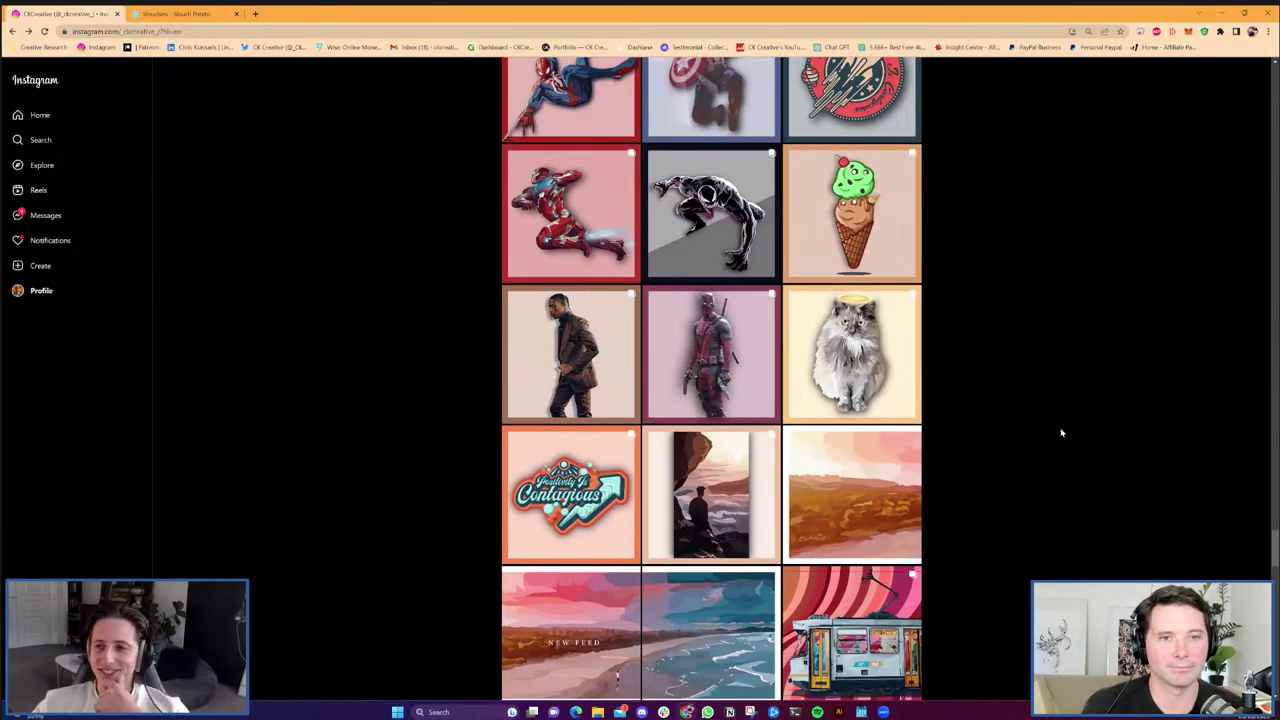
{"action": "scroll", "coordinate": [1063, 432], "scroll_direction": "up", "scroll_amount": 2}
{"action": "scroll", "coordinate": [1065, 431], "scroll_direction": "up", "scroll_amount": 2}
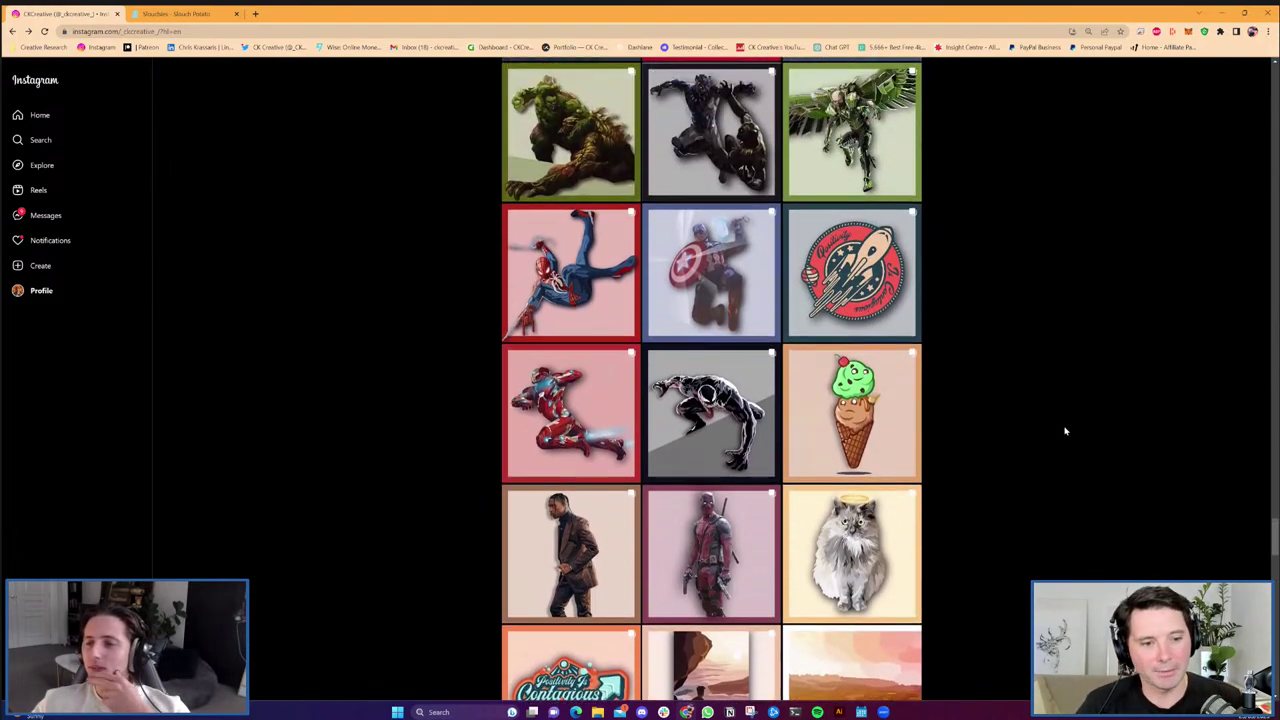
{"action": "scroll", "coordinate": [1064, 416], "scroll_direction": "up", "scroll_amount": 2}
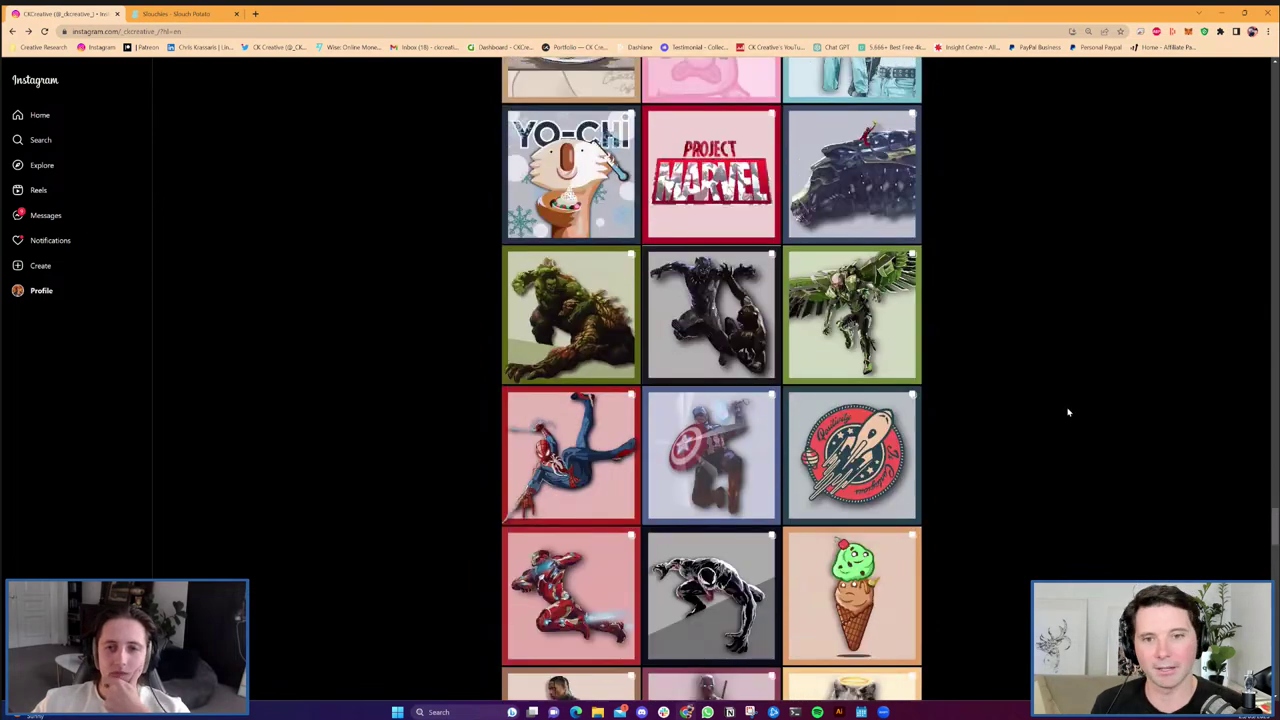
{"action": "scroll", "coordinate": [1085, 450], "scroll_direction": "up", "scroll_amount": 1}
{"action": "scroll", "coordinate": [1087, 455], "scroll_direction": "up", "scroll_amount": 3}
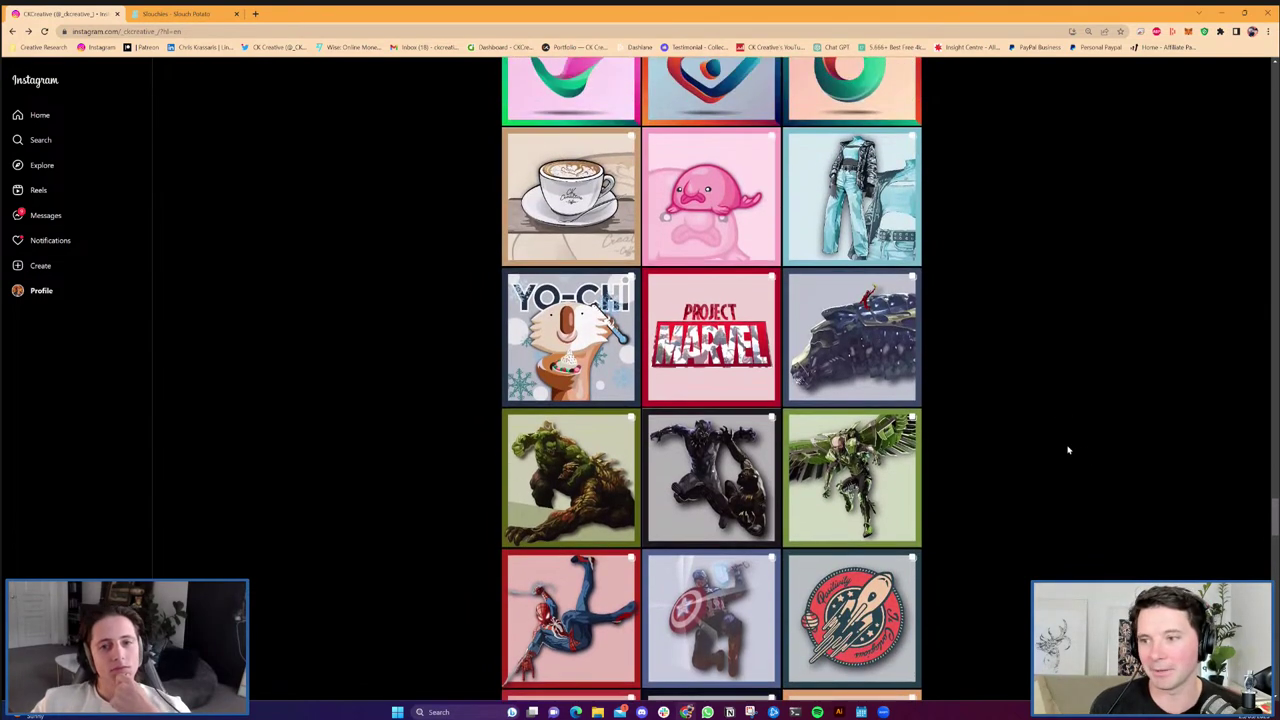
{"action": "scroll", "coordinate": [1272, 502], "scroll_direction": "up", "scroll_amount": 1}
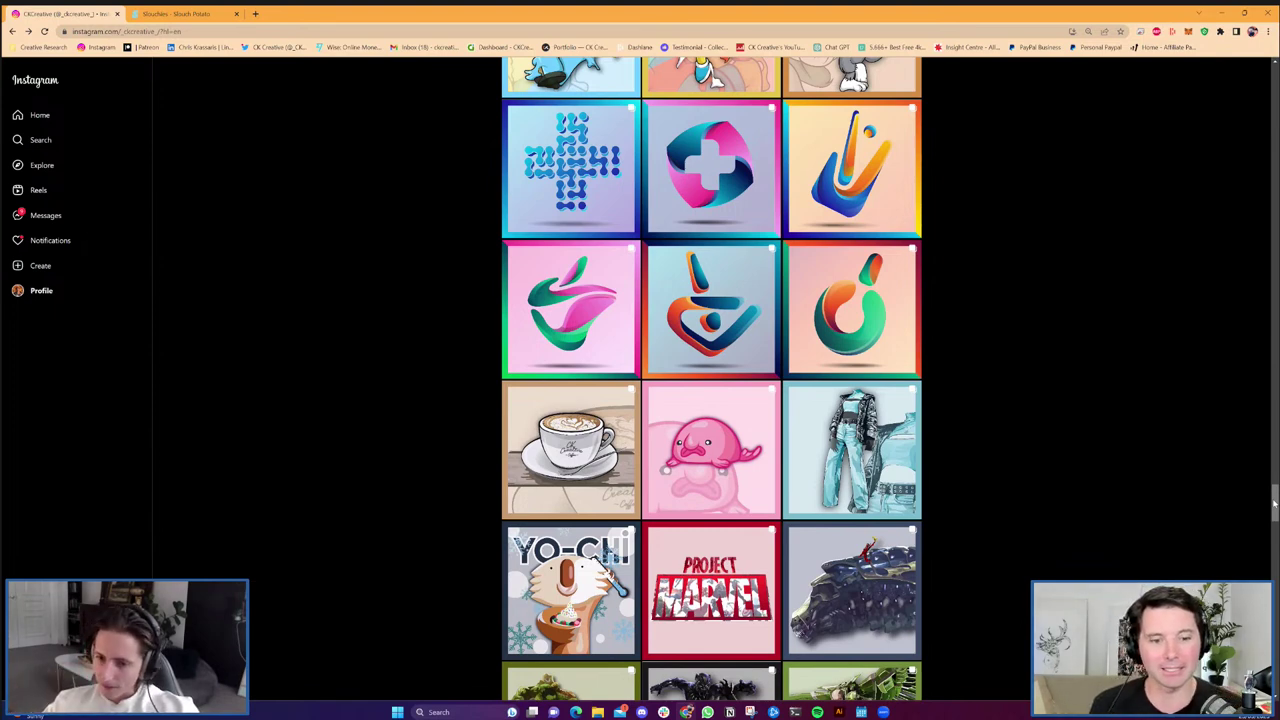
{"action": "scroll", "coordinate": [1273, 507], "scroll_direction": "up", "scroll_amount": 1}
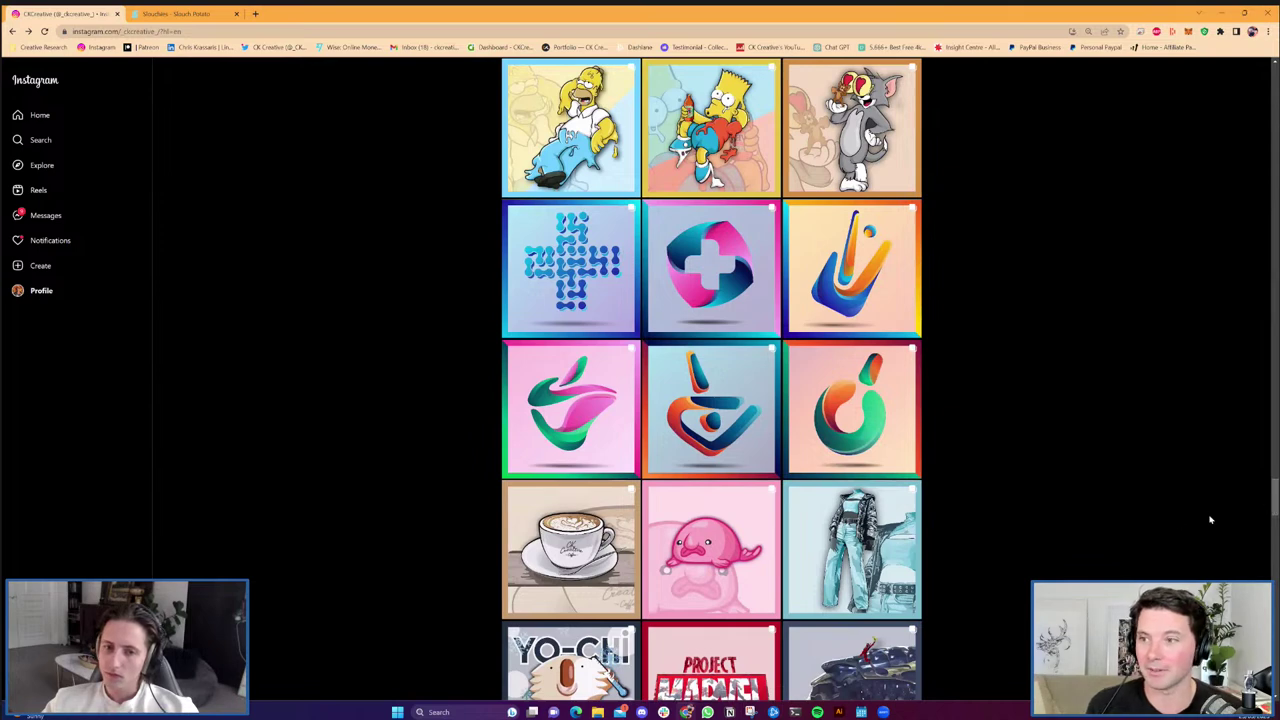
{"action": "scroll", "coordinate": [1195, 550], "scroll_direction": "up", "scroll_amount": 1}
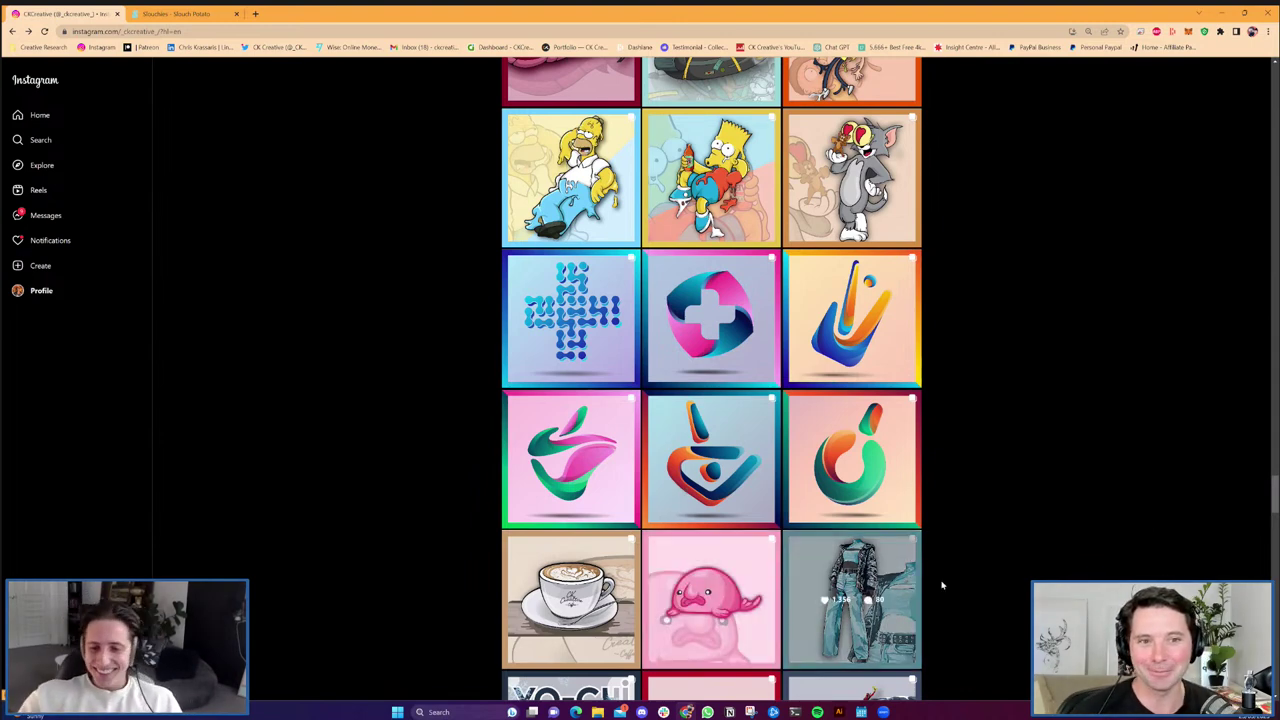
Switch to the cannoli illustration document in Illustrator and move the Pathfinder panel clear of the artwork.
{"action": "left_click", "coordinate": [838, 712]}
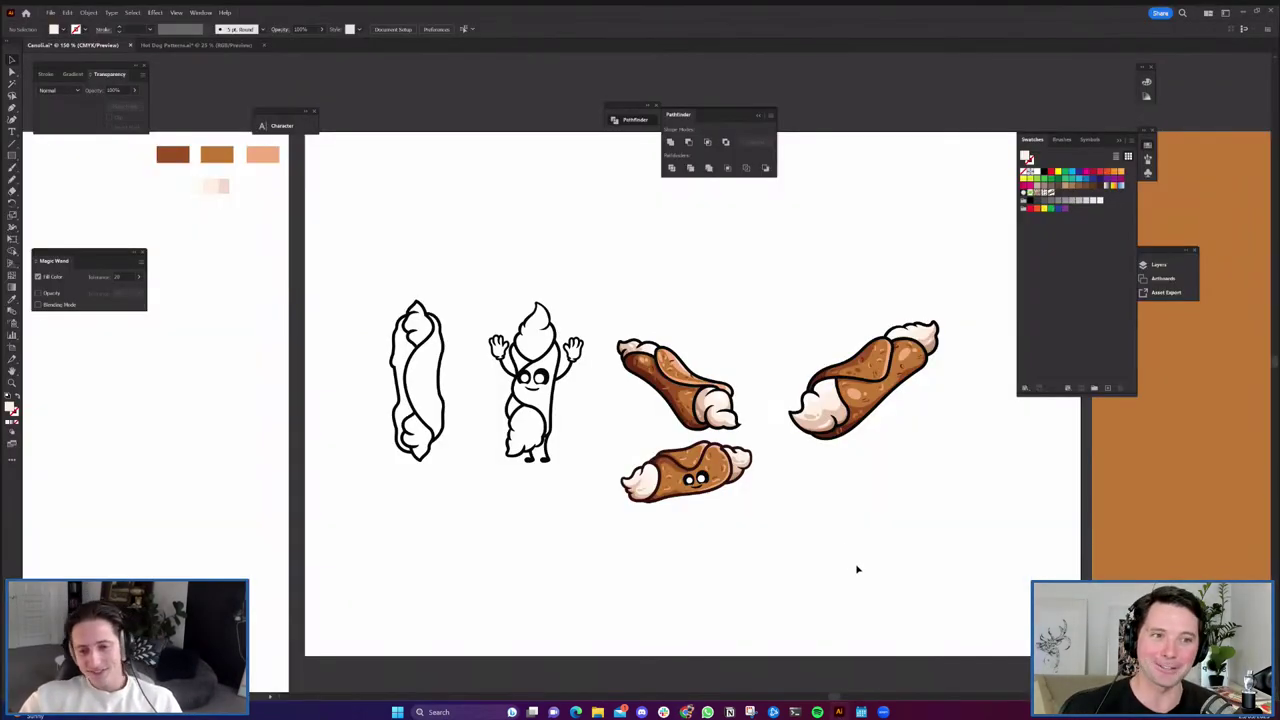
{"action": "scroll", "coordinate": [762, 531], "scroll_direction": "up", "scroll_amount": 1}
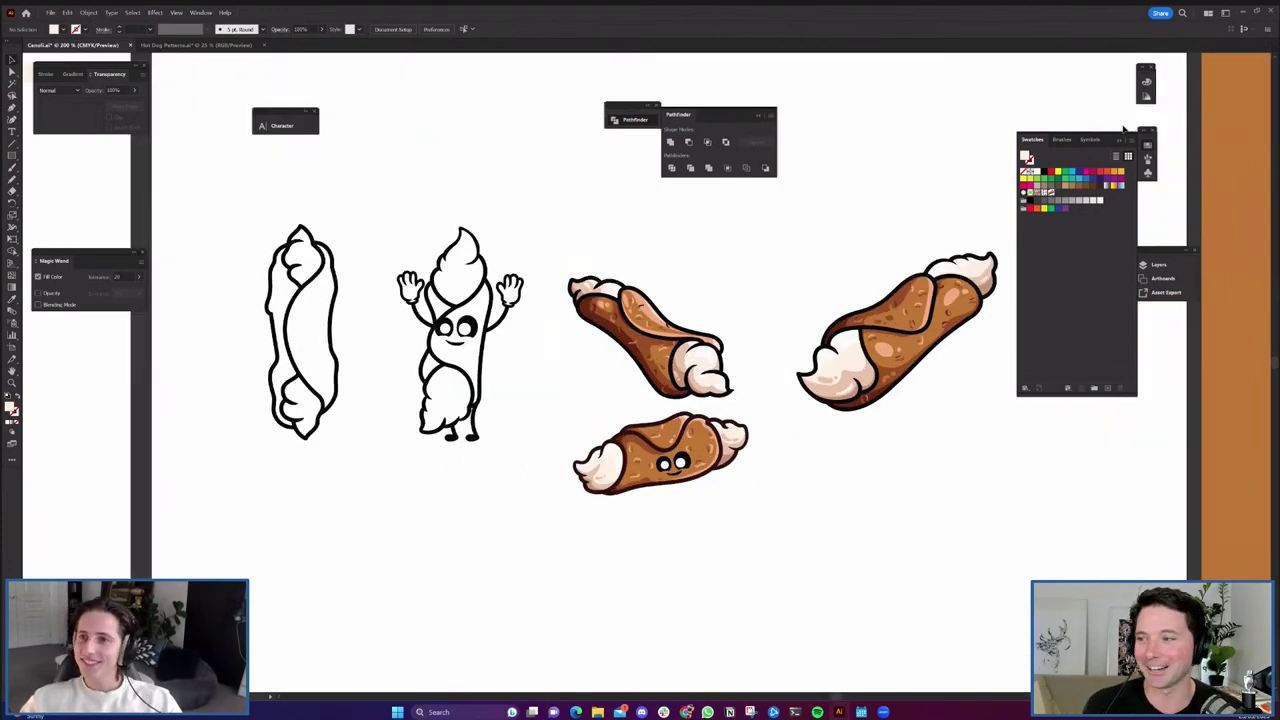
{"action": "left_click_drag", "start_coordinate": [743, 117], "coordinate": [1125, 350]}
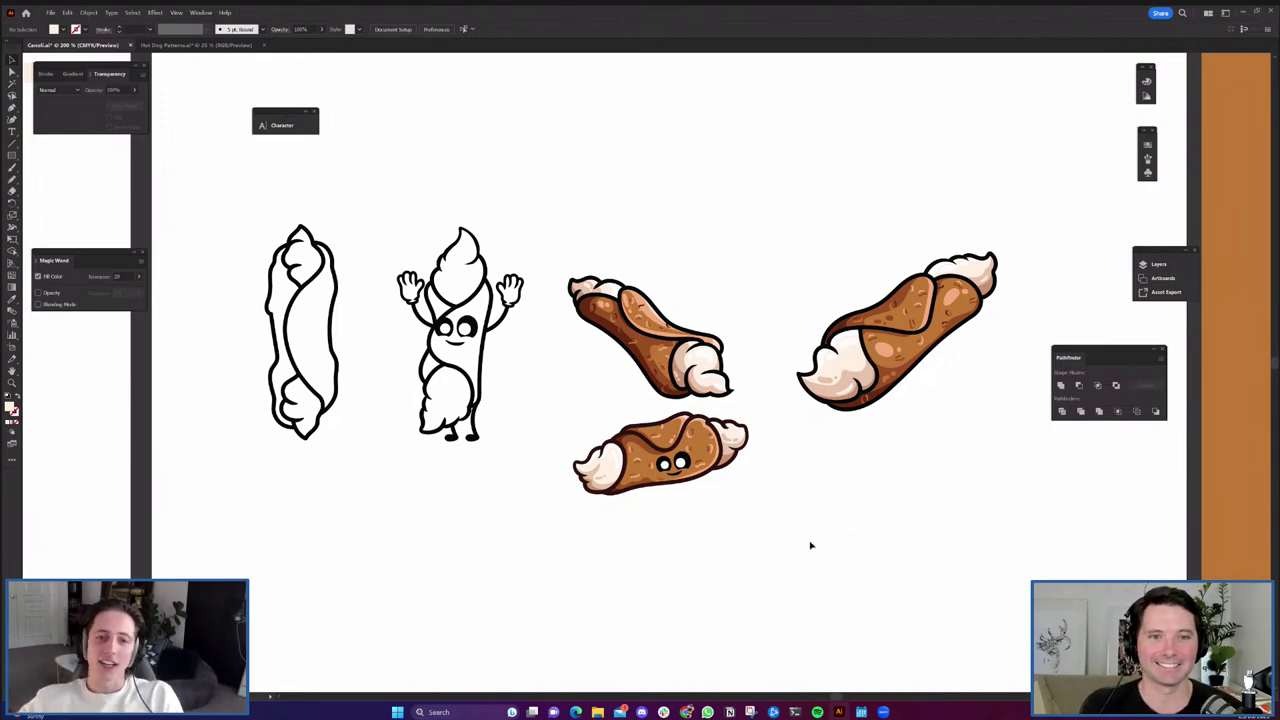
Examine the outlines, shading and highlights of the coloured cannoli with a face, from its cream end across the shell.
{"action": "scroll", "coordinate": [722, 478], "scroll_direction": "up", "scroll_amount": 6}
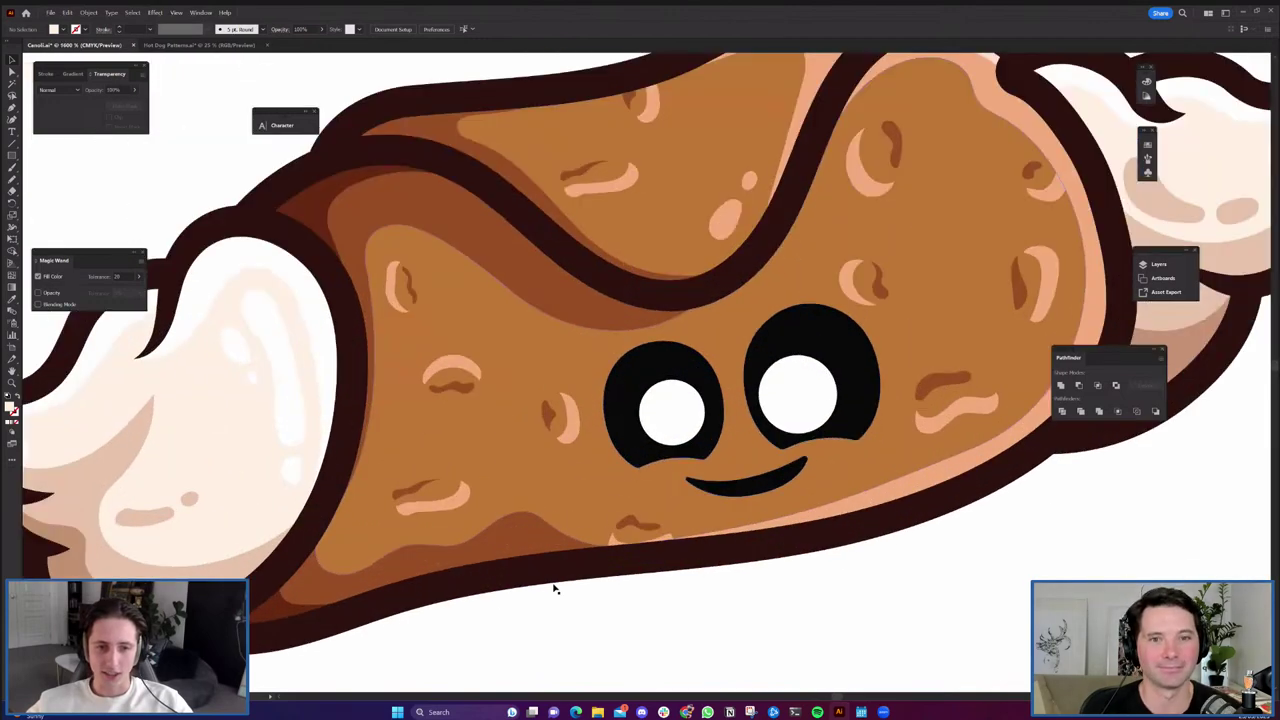
{"action": "left_click_drag", "start_coordinate": [216, 545], "coordinate": [526, 475]}
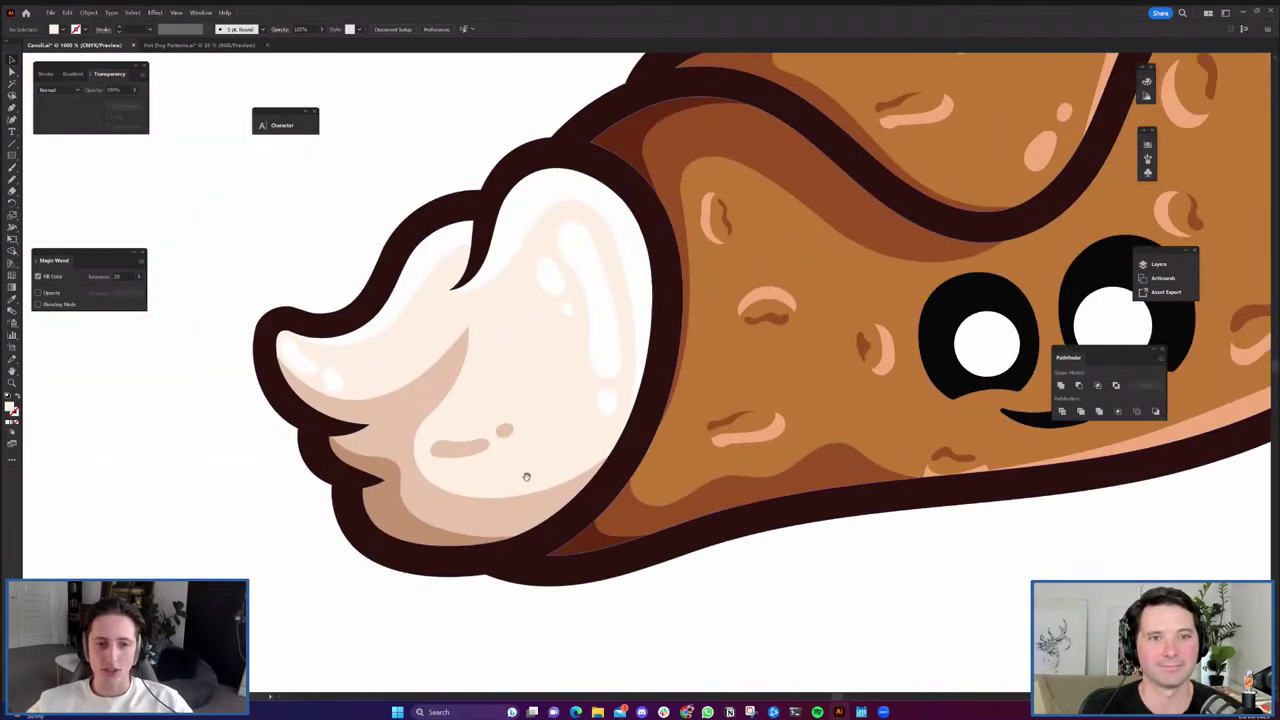
{"action": "scroll", "coordinate": [600, 546], "scroll_direction": "up", "scroll_amount": 2}
{"action": "left_click_drag", "start_coordinate": [512, 421], "coordinate": [608, 507]}
{"action": "scroll", "coordinate": [607, 507], "scroll_direction": "down", "scroll_amount": 2}
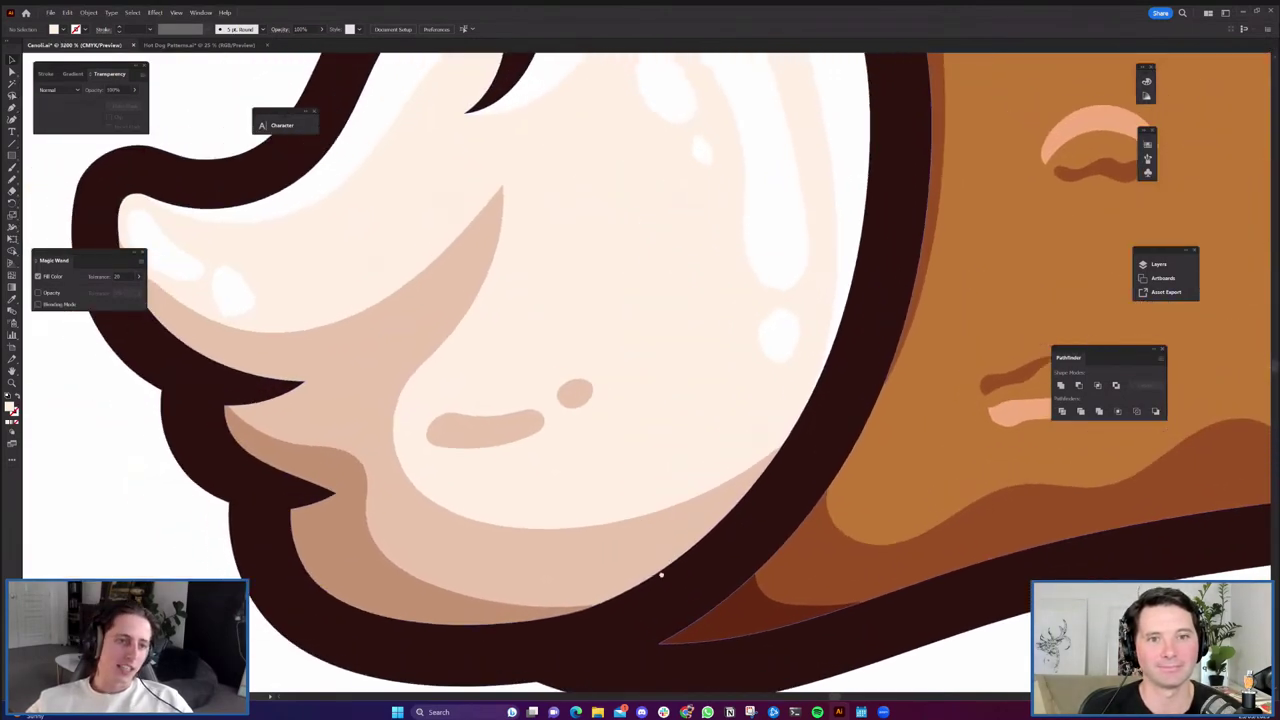
{"action": "scroll", "coordinate": [657, 571], "scroll_direction": "up", "scroll_amount": 3}
{"action": "scroll", "coordinate": [700, 540], "scroll_direction": "up", "scroll_amount": 3}
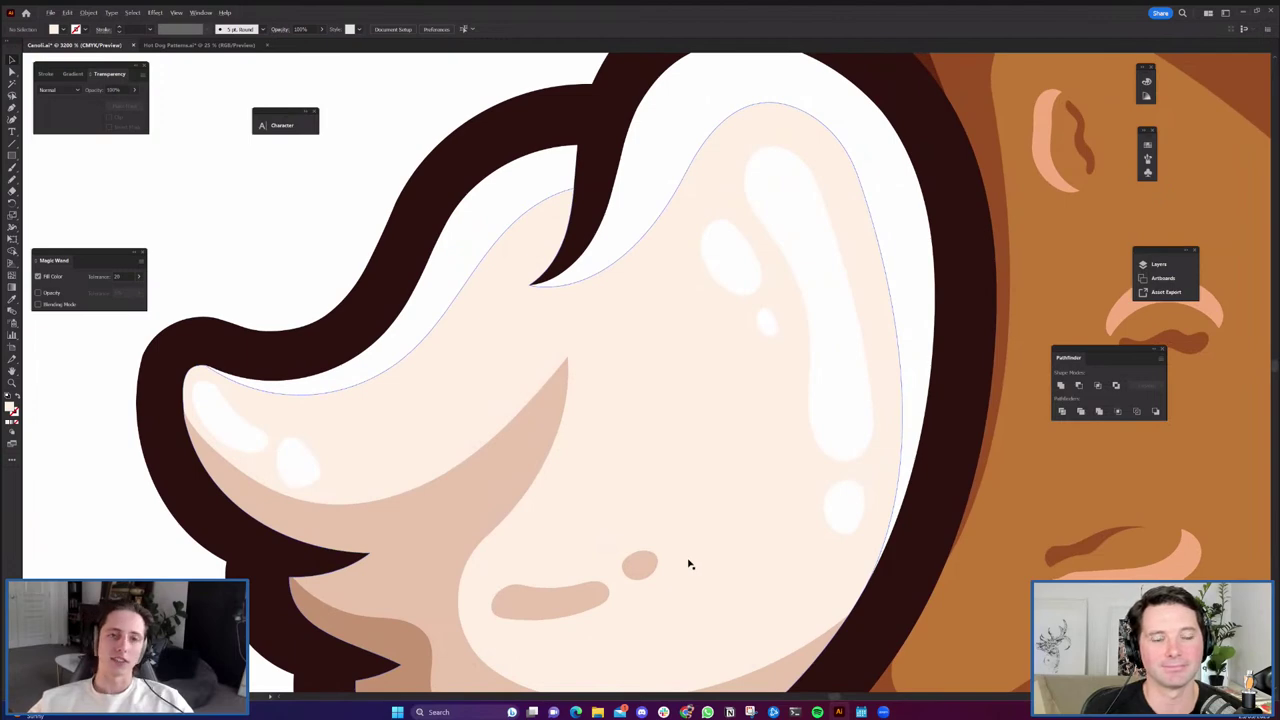
{"action": "scroll", "coordinate": [690, 563], "scroll_direction": "down", "scroll_amount": 2}
{"action": "scroll", "coordinate": [712, 563], "scroll_direction": "right", "scroll_amount": 5}
{"action": "scroll", "coordinate": [712, 563], "scroll_direction": "down", "scroll_amount": 2}
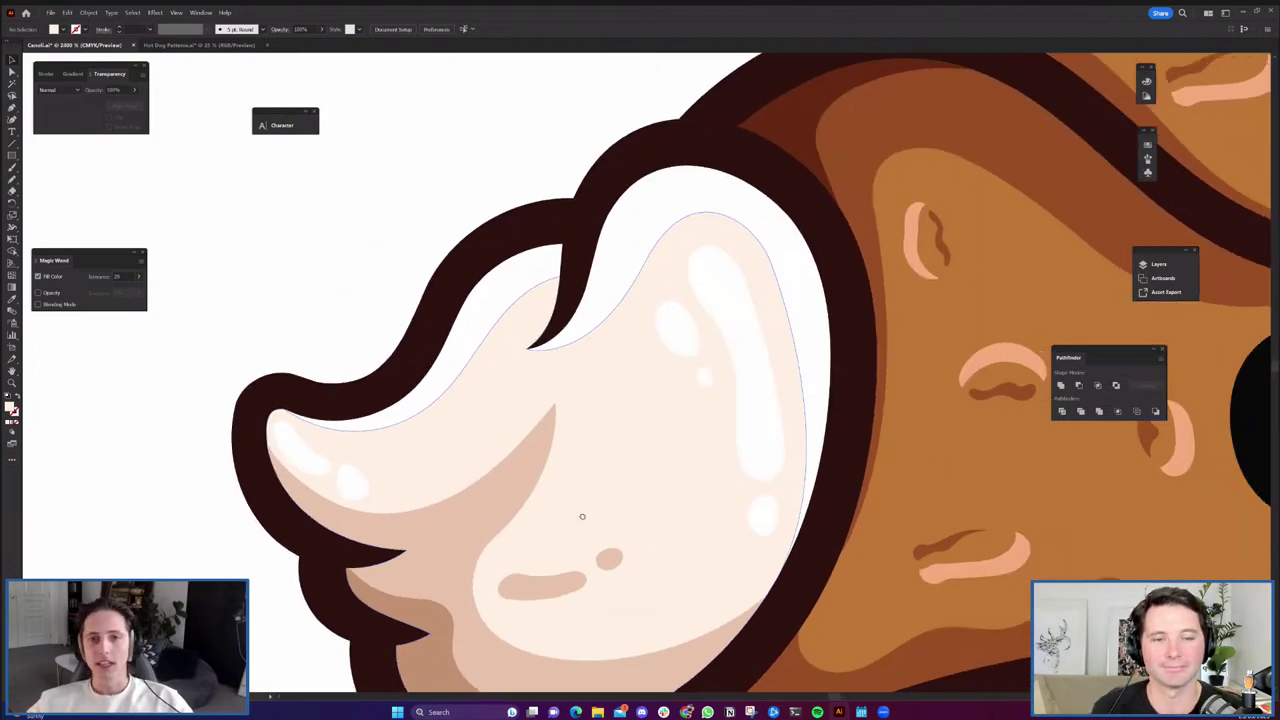
{"action": "scroll", "coordinate": [651, 531], "scroll_direction": "right", "scroll_amount": 4}
{"action": "scroll", "coordinate": [651, 531], "scroll_direction": "down", "scroll_amount": 1}
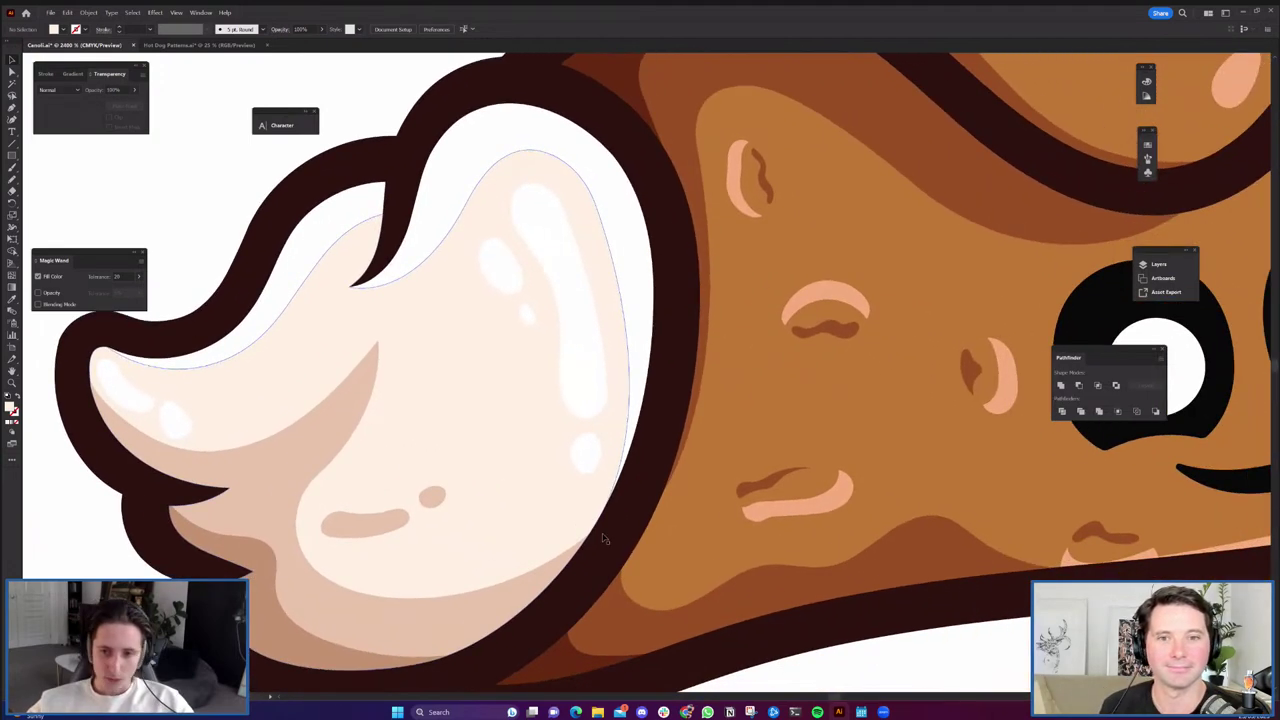
{"action": "scroll", "coordinate": [820, 575], "scroll_direction": "right", "scroll_amount": 4}
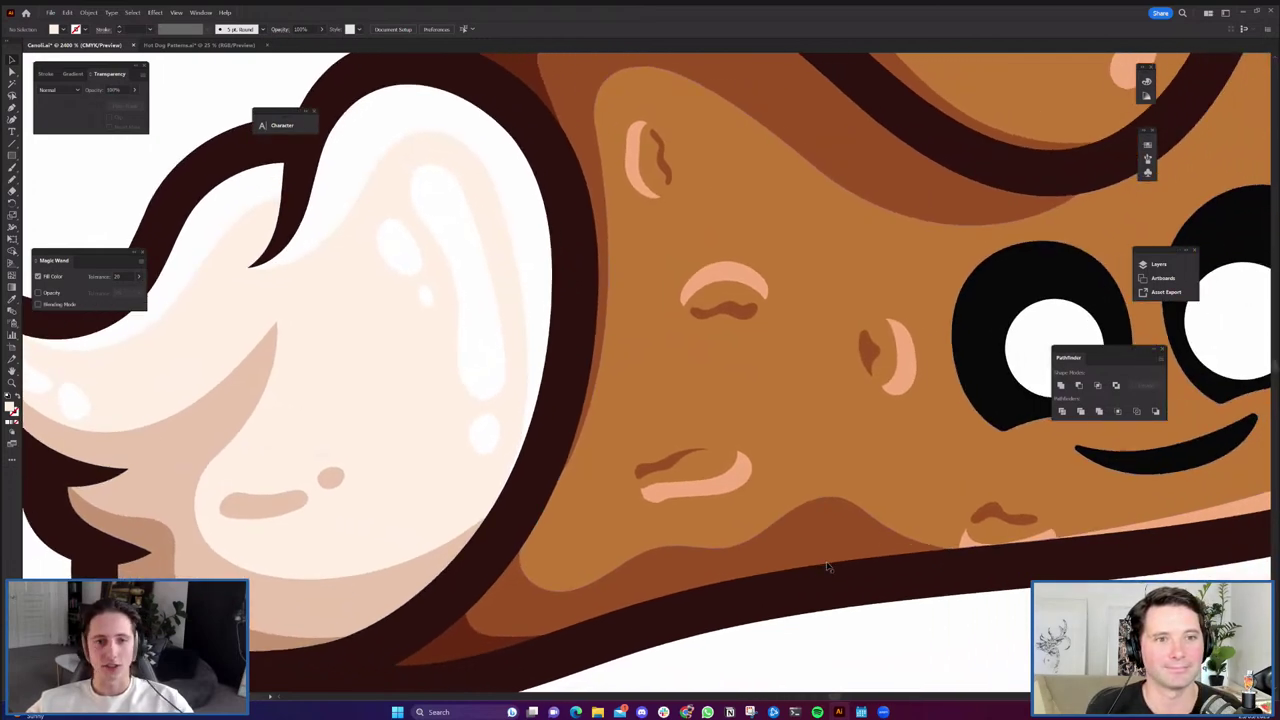
{"action": "scroll", "coordinate": [810, 585], "scroll_direction": "down", "scroll_amount": 5}
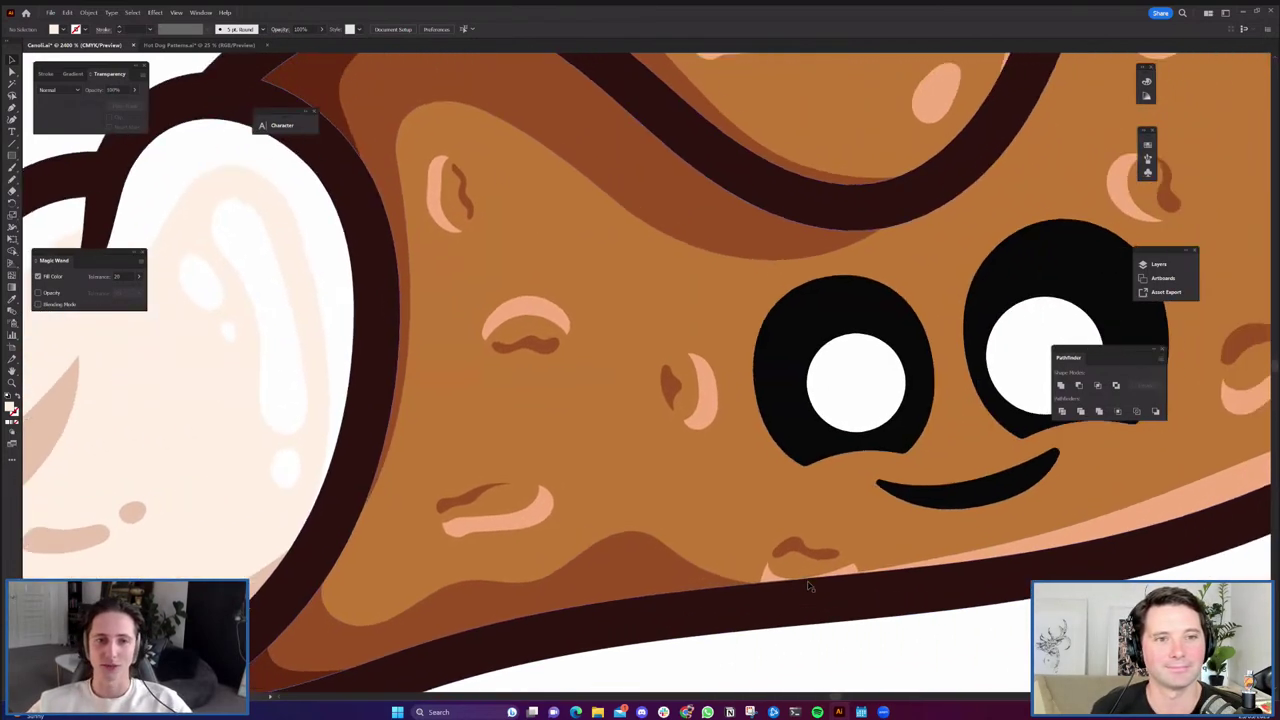
{"action": "scroll", "coordinate": [878, 591], "scroll_direction": "down", "scroll_amount": 4}
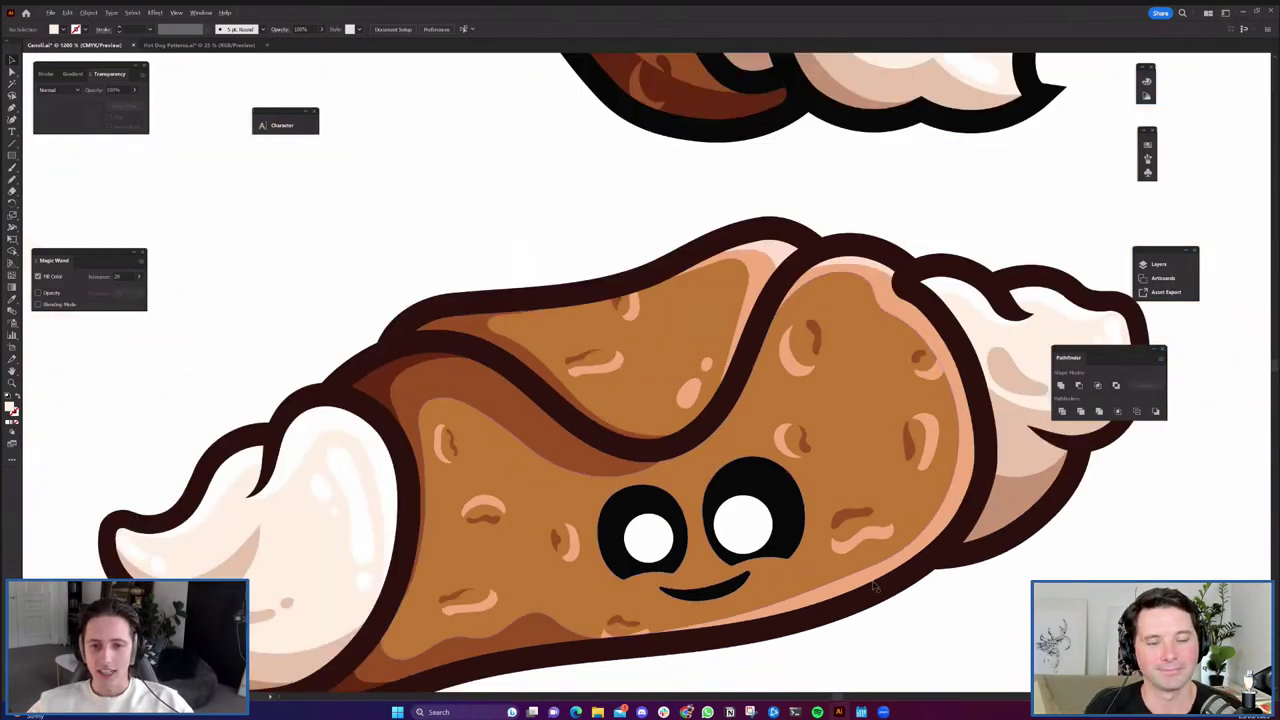
{"action": "scroll", "coordinate": [749, 588], "scroll_direction": "right", "scroll_amount": 6}
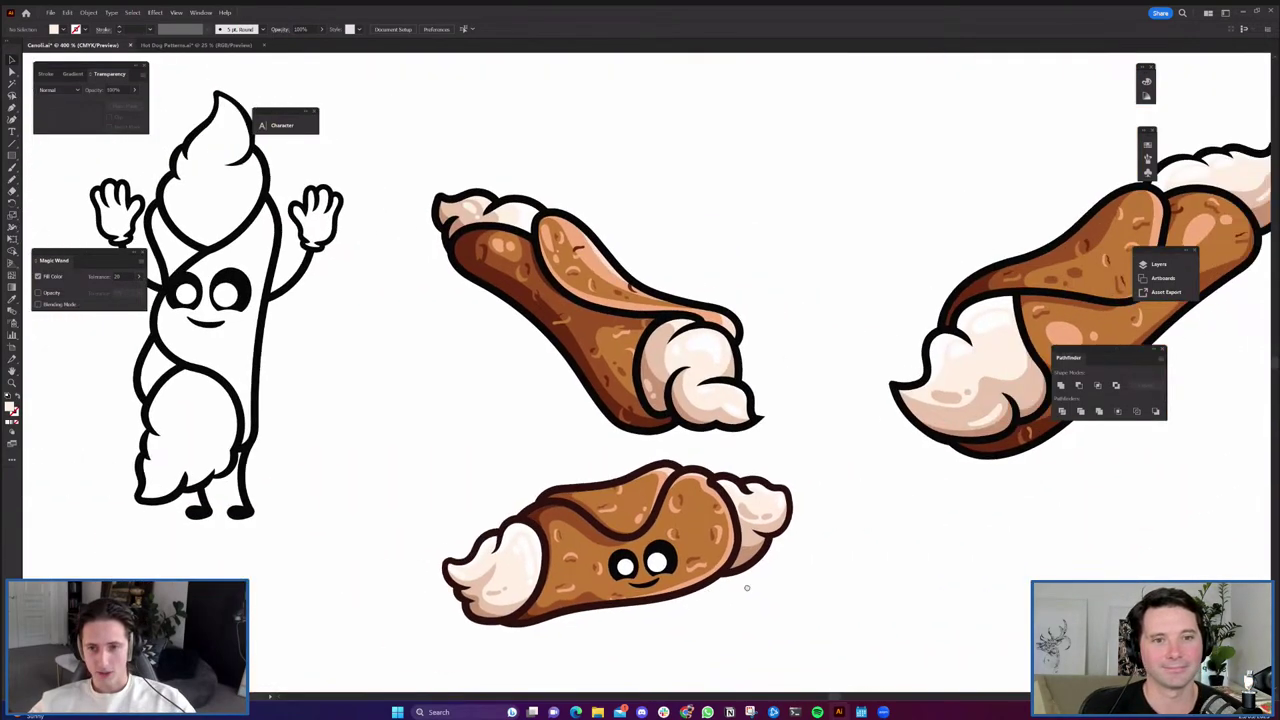
{"action": "scroll", "coordinate": [762, 592], "scroll_direction": "down", "scroll_amount": 2}
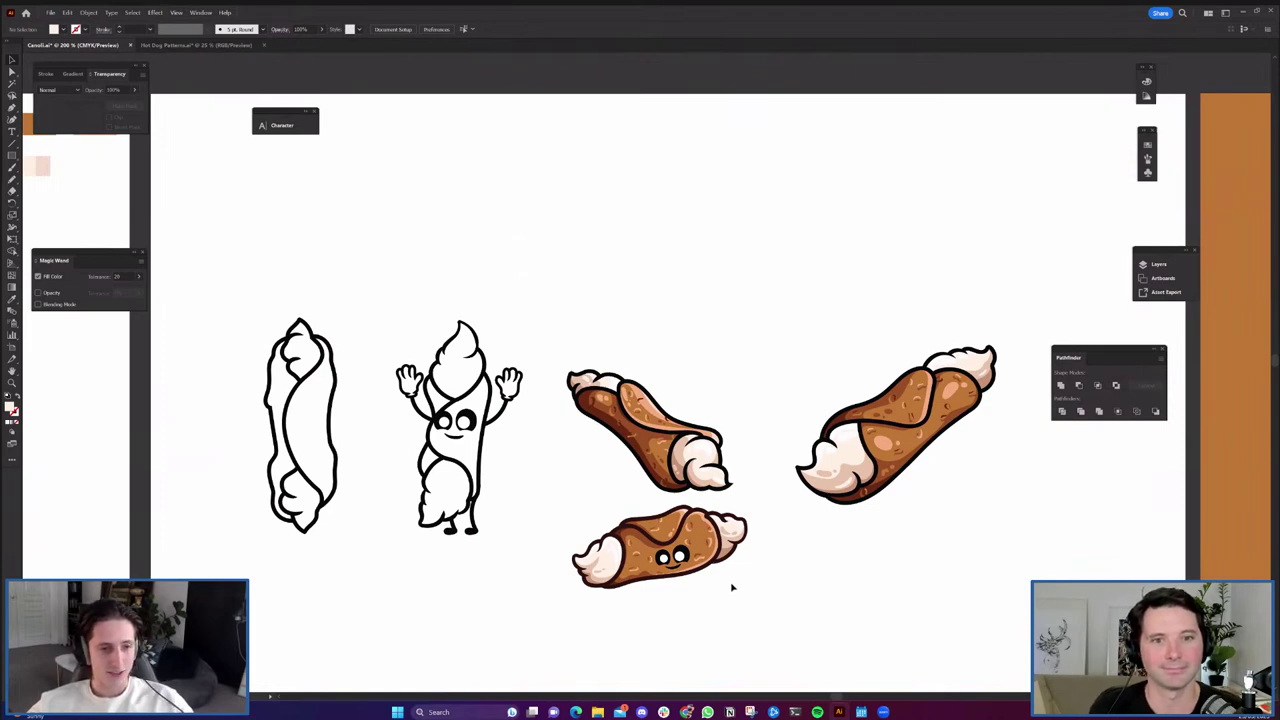
{"action": "scroll", "coordinate": [858, 623], "scroll_direction": "up", "scroll_amount": 2}
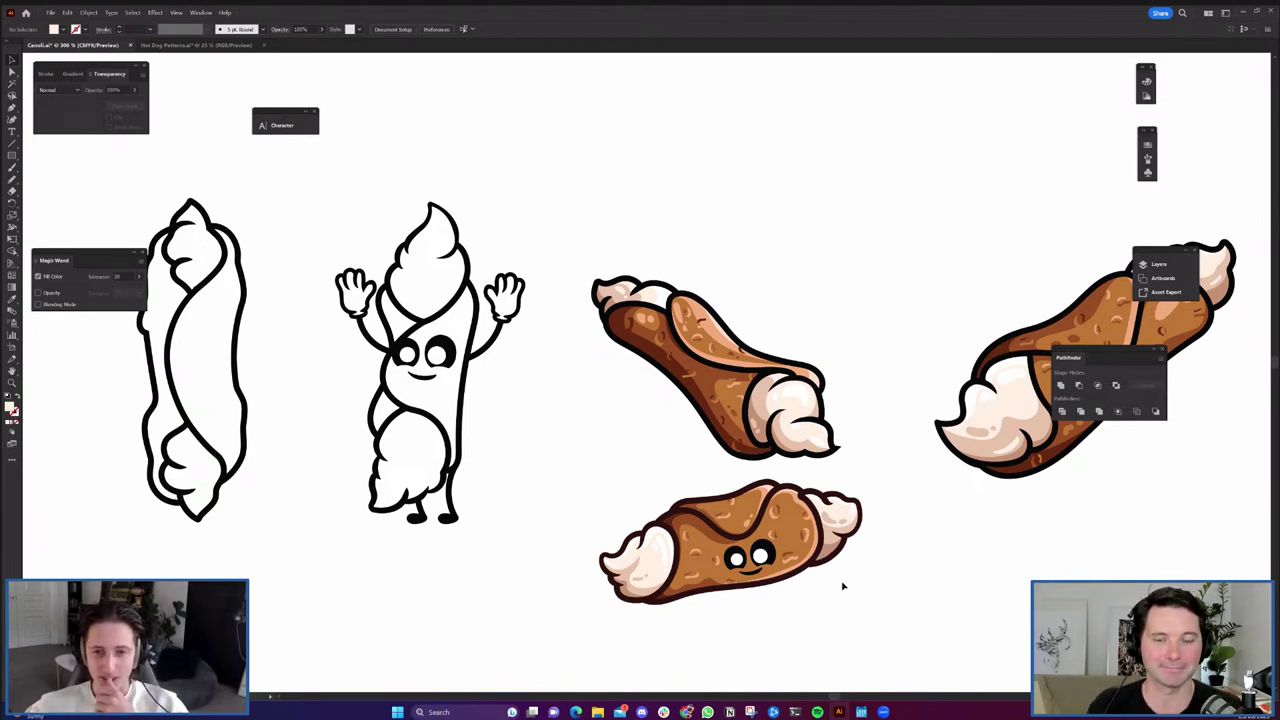
{"action": "left_click_drag", "start_coordinate": [826, 574], "coordinate": [818, 573]}
{"action": "scroll", "coordinate": [826, 589], "scroll_direction": "up", "scroll_amount": 1}
{"action": "scroll", "coordinate": [826, 589], "scroll_direction": "down", "scroll_amount": 1}
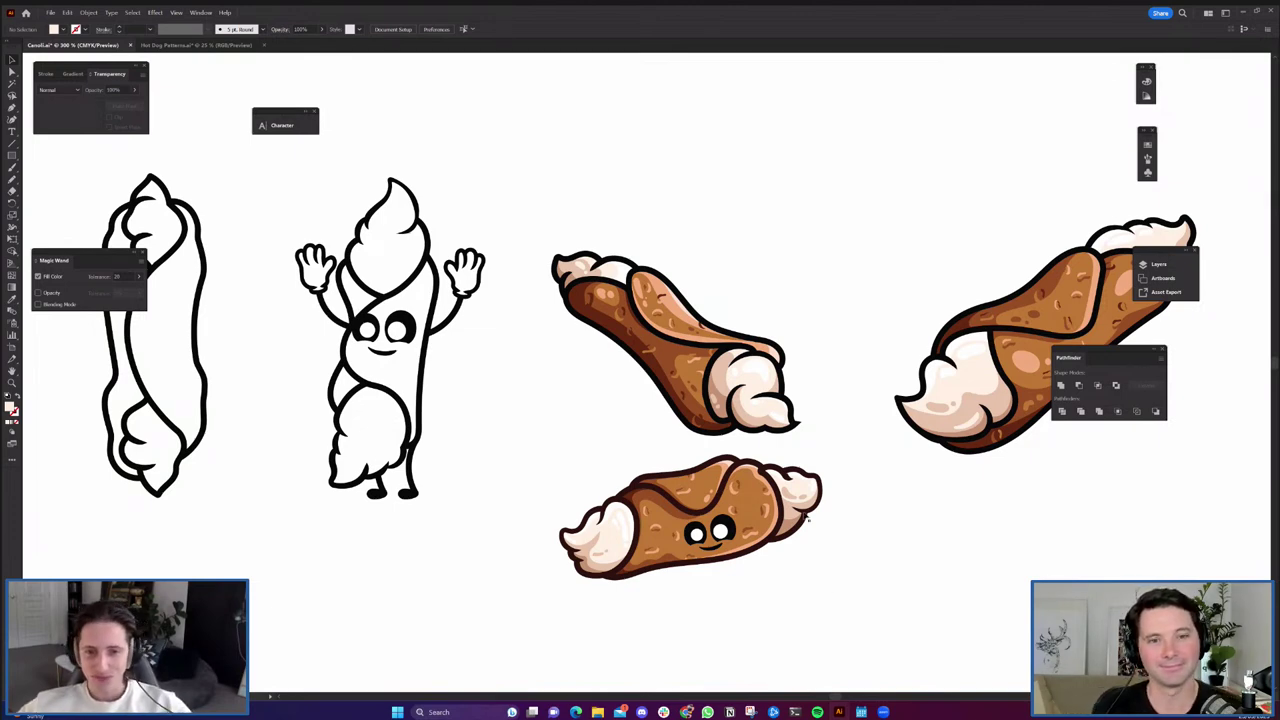
{"action": "scroll", "coordinate": [870, 576], "scroll_direction": "down", "scroll_amount": 1}
{"action": "scroll", "coordinate": [858, 564], "scroll_direction": "down", "scroll_amount": 2}
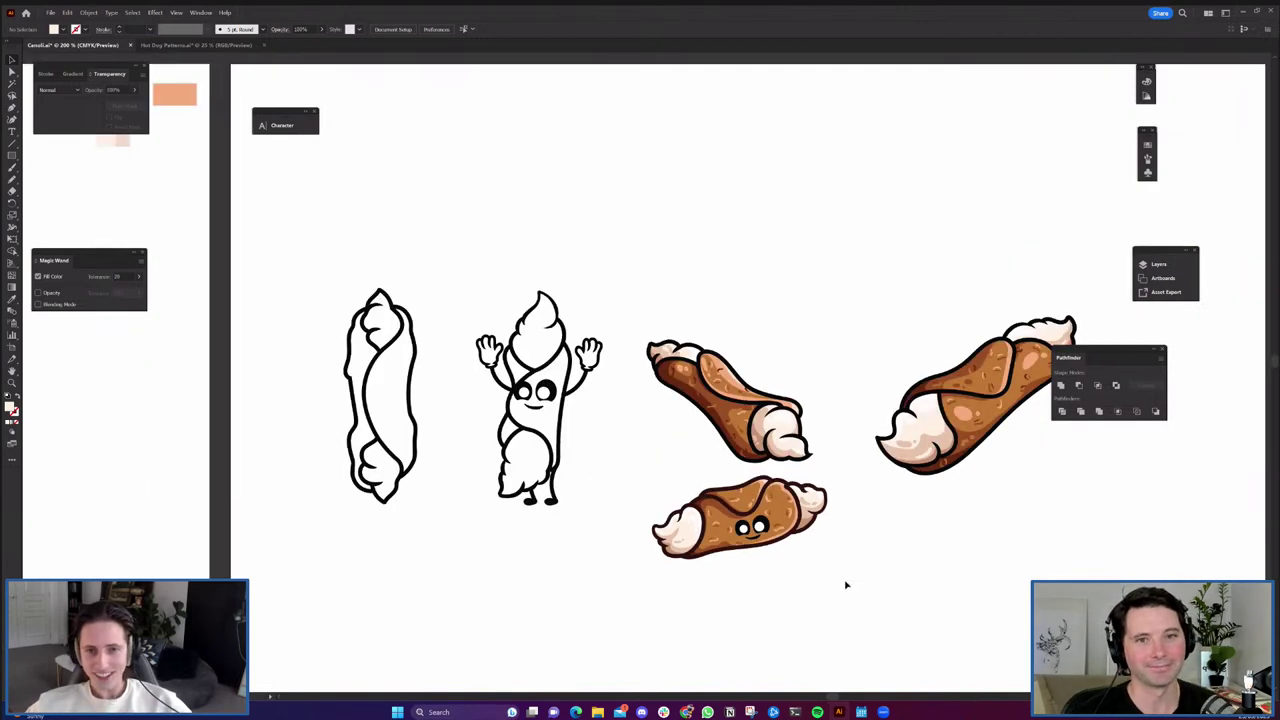
{"action": "scroll", "coordinate": [812, 580], "scroll_direction": "down", "scroll_amount": 3}
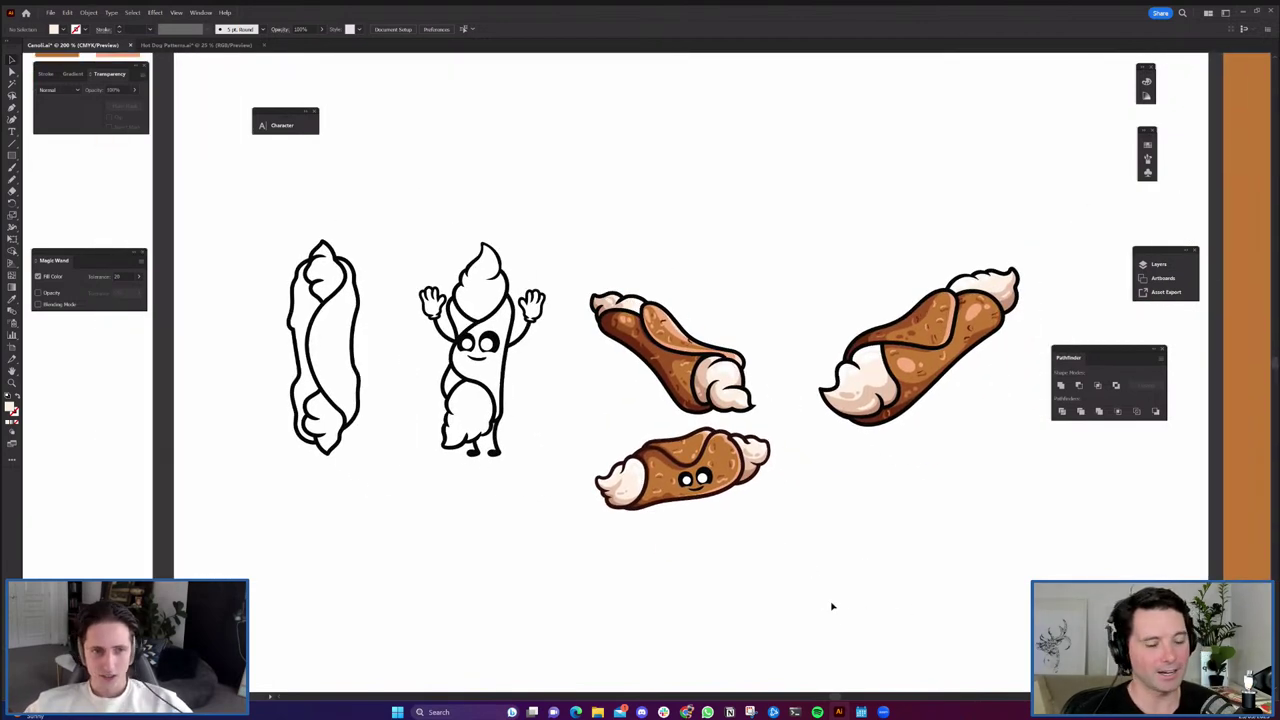
{"action": "scroll", "coordinate": [836, 612], "scroll_direction": "up", "scroll_amount": 1}
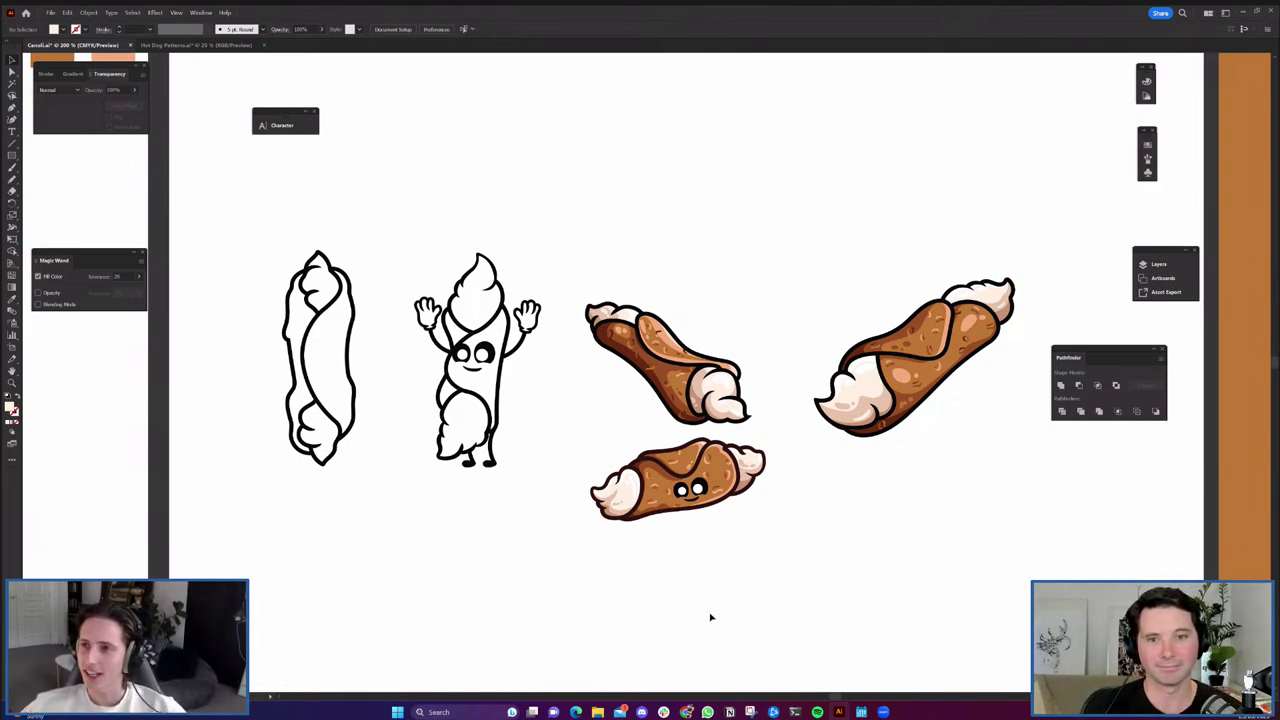
Move the misaligned anchor point at the upper junction of the leftmost cannoli outline to remove the notch in its inner edge.
{"action": "scroll", "coordinate": [380, 454], "scroll_direction": "up", "scroll_amount": 2}
{"action": "left_click_drag", "start_coordinate": [431, 468], "coordinate": [685, 554]}
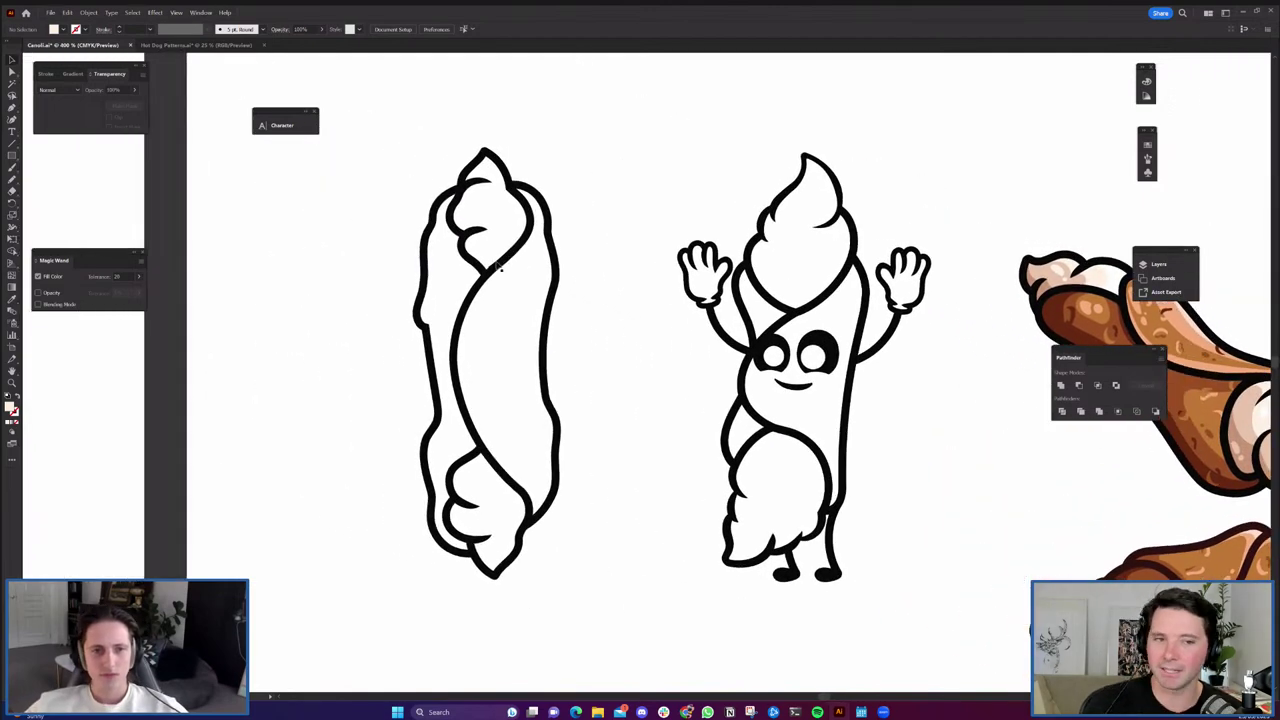
{"action": "scroll", "coordinate": [477, 257], "scroll_direction": "up", "scroll_amount": 5}
{"action": "key", "text": "a"}
{"action": "left_click", "coordinate": [567, 384]}
{"action": "left_click", "coordinate": [550, 323]}
{"action": "scroll", "coordinate": [550, 323], "scroll_direction": "up", "scroll_amount": 3}
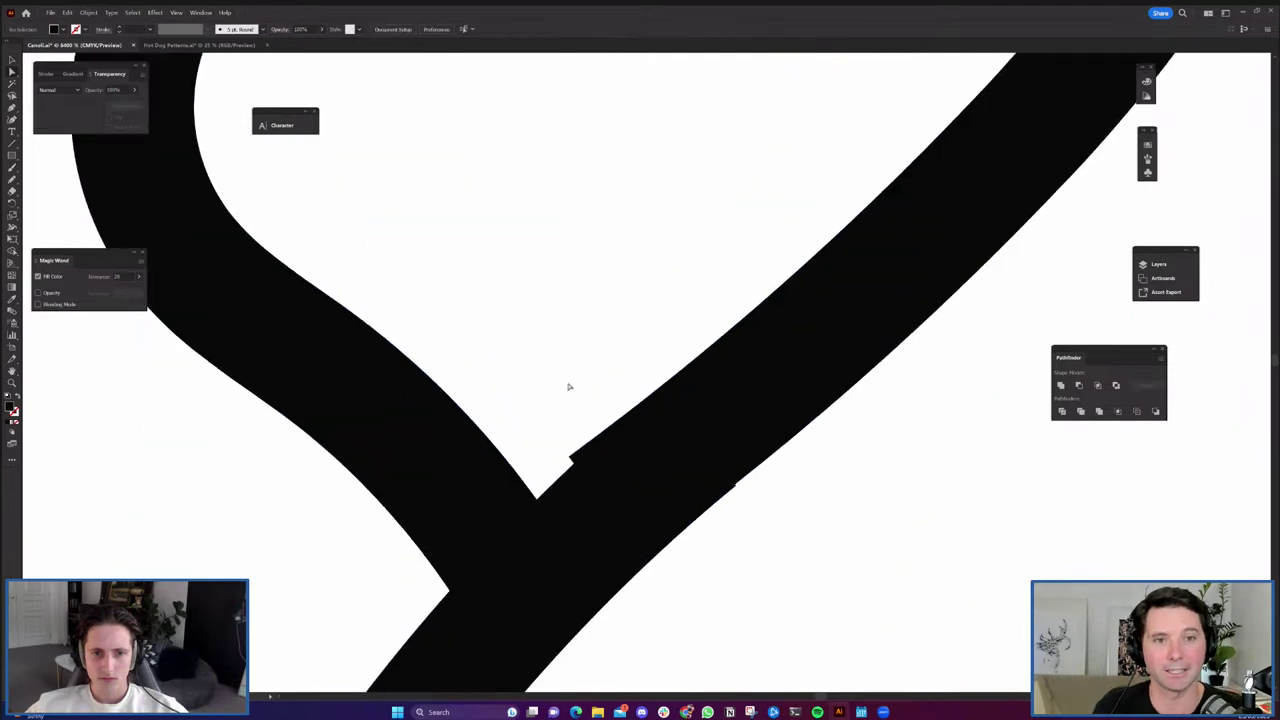
{"action": "left_click", "coordinate": [570, 458]}
{"action": "left_click_drag", "start_coordinate": [570, 458], "coordinate": [575, 464]}
{"action": "left_click", "coordinate": [606, 396]}
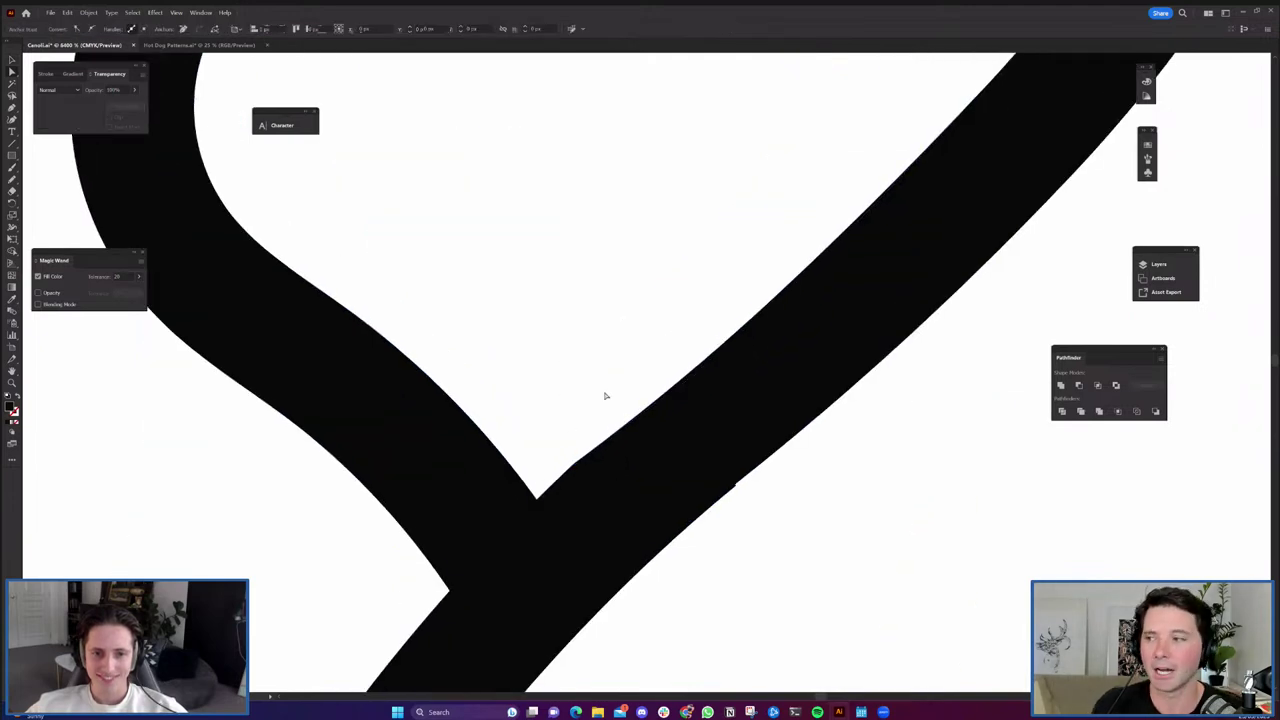
{"action": "scroll", "coordinate": [619, 372], "scroll_direction": "down", "scroll_amount": 4}
{"action": "scroll", "coordinate": [688, 470], "scroll_direction": "down", "scroll_amount": 6}
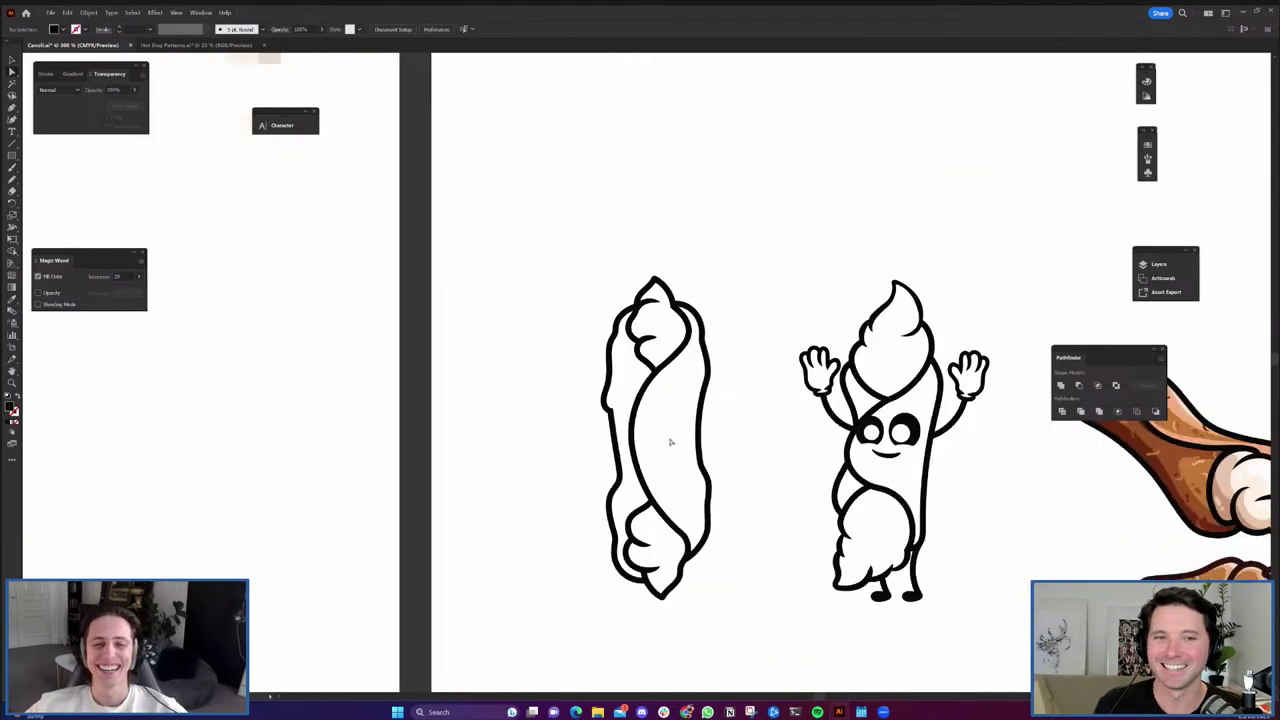
Inspect the leftmost cannoli outline by selecting it, and place the Pathfinder panel beside it.
{"action": "left_click_drag", "start_coordinate": [712, 537], "coordinate": [555, 173]}
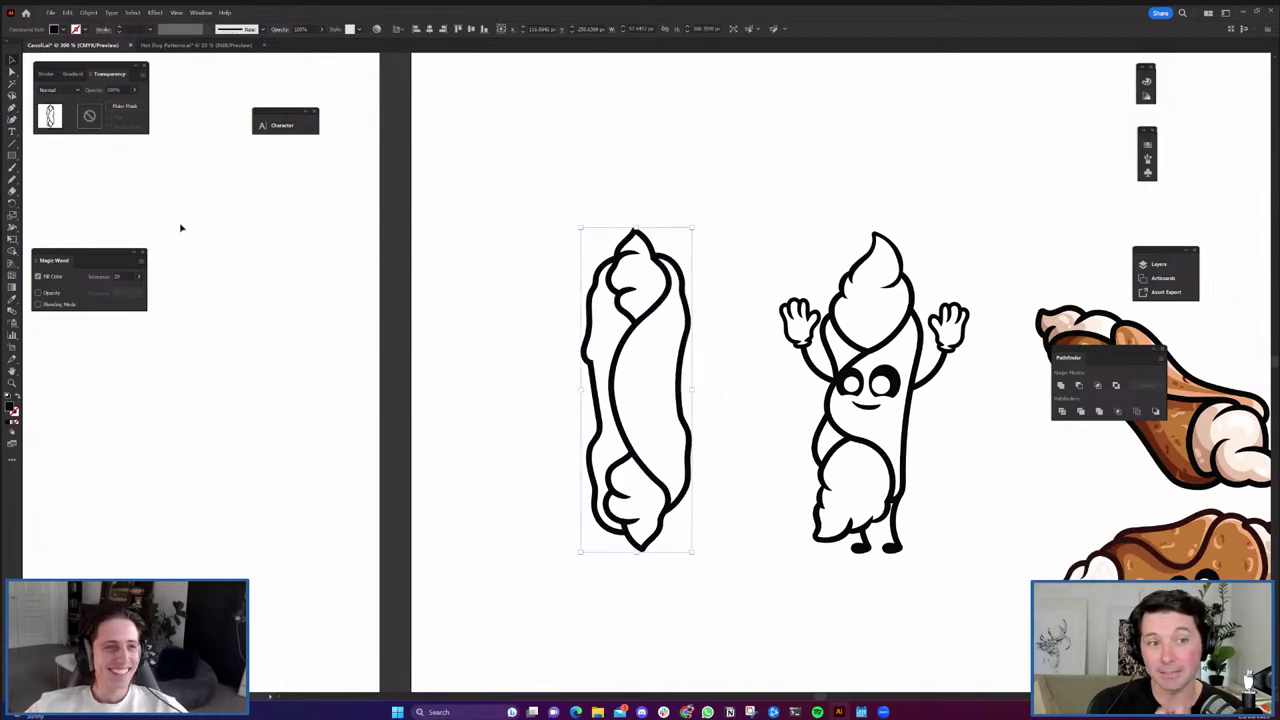
{"action": "left_click_drag", "start_coordinate": [1124, 356], "coordinate": [450, 101]}
{"action": "left_click", "coordinate": [657, 214]}
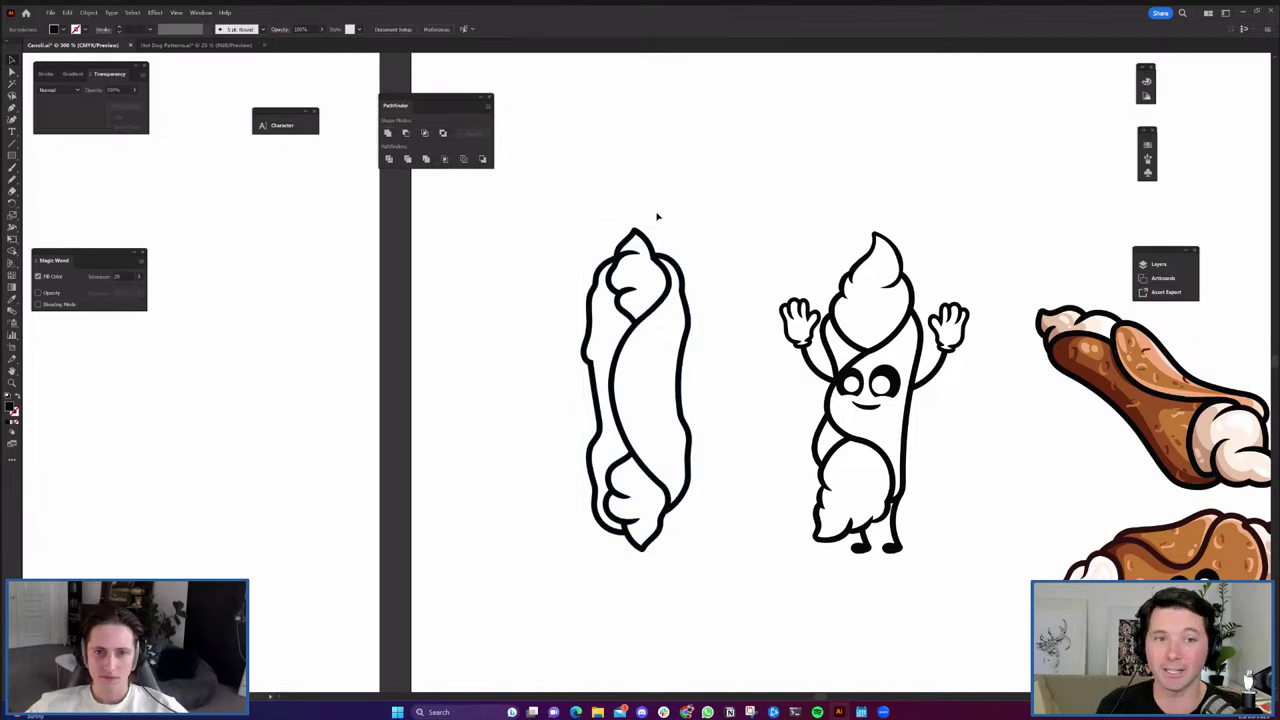
Draw a rectangle covering the leftmost cannoli outline, filled with the brown sampled from a coloured cannoli shell, and send it to the back.
{"action": "left_click_drag", "start_coordinate": [724, 448], "coordinate": [732, 459]}
{"action": "left_click", "coordinate": [12, 157]}
{"action": "left_click_drag", "start_coordinate": [540, 222], "coordinate": [734, 587]}
{"action": "key", "text": "i"}
{"action": "left_click", "coordinate": [1160, 553]}
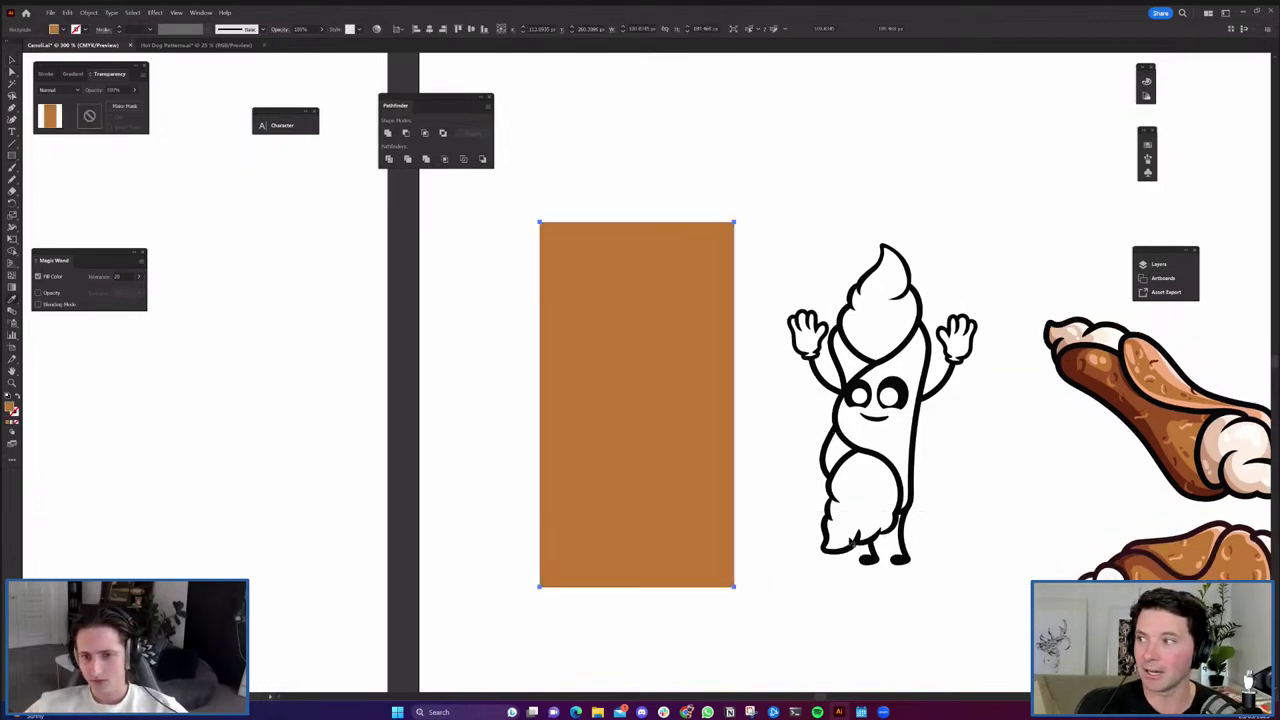
{"action": "key", "text": "v"}
{"action": "key", "text": "ctrl+shift+["}
Divide the leftmost cannoli outline and the brown rectangle with Pathfinder, and delete the surplus brown area outside the outline.
{"action": "left_click_drag", "start_coordinate": [747, 637], "coordinate": [465, 184]}
{"action": "left_click", "coordinate": [389, 159]}
{"action": "key", "text": "a"}
{"action": "left_click", "coordinate": [548, 291]}
{"action": "key", "text": "Delete"}
Recolour the two cream ends of the divided cannoli with the cream colour sampled from the finished cannoli.
{"action": "scroll", "coordinate": [672, 334], "scroll_direction": "up", "scroll_amount": 1}
{"action": "left_click", "coordinate": [655, 306]}
{"action": "left_click", "coordinate": [648, 533], "text": "shift"}
{"action": "left_click_drag", "start_coordinate": [1055, 434], "coordinate": [935, 308]}
{"action": "key", "text": "i"}
{"action": "left_click", "coordinate": [1127, 344]}
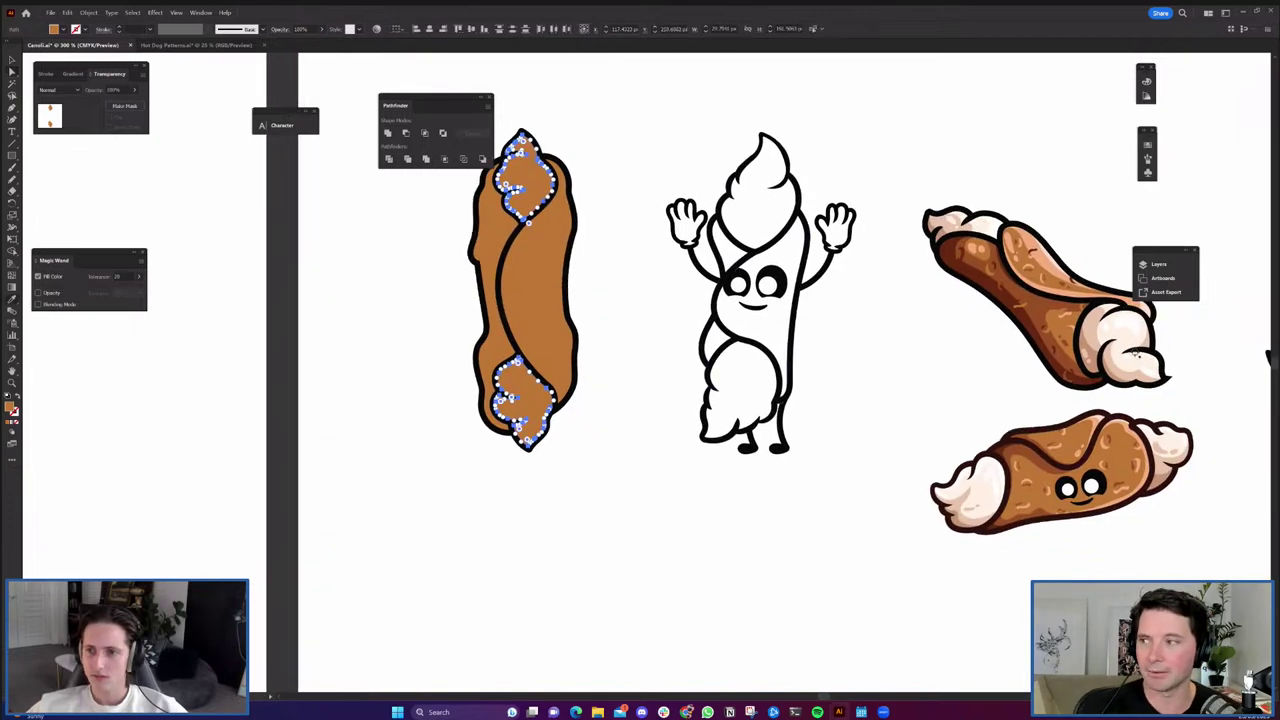
{"action": "key", "text": "v"}
{"action": "left_click", "coordinate": [643, 516]}
{"action": "left_click_drag", "start_coordinate": [614, 504], "coordinate": [618, 547]}
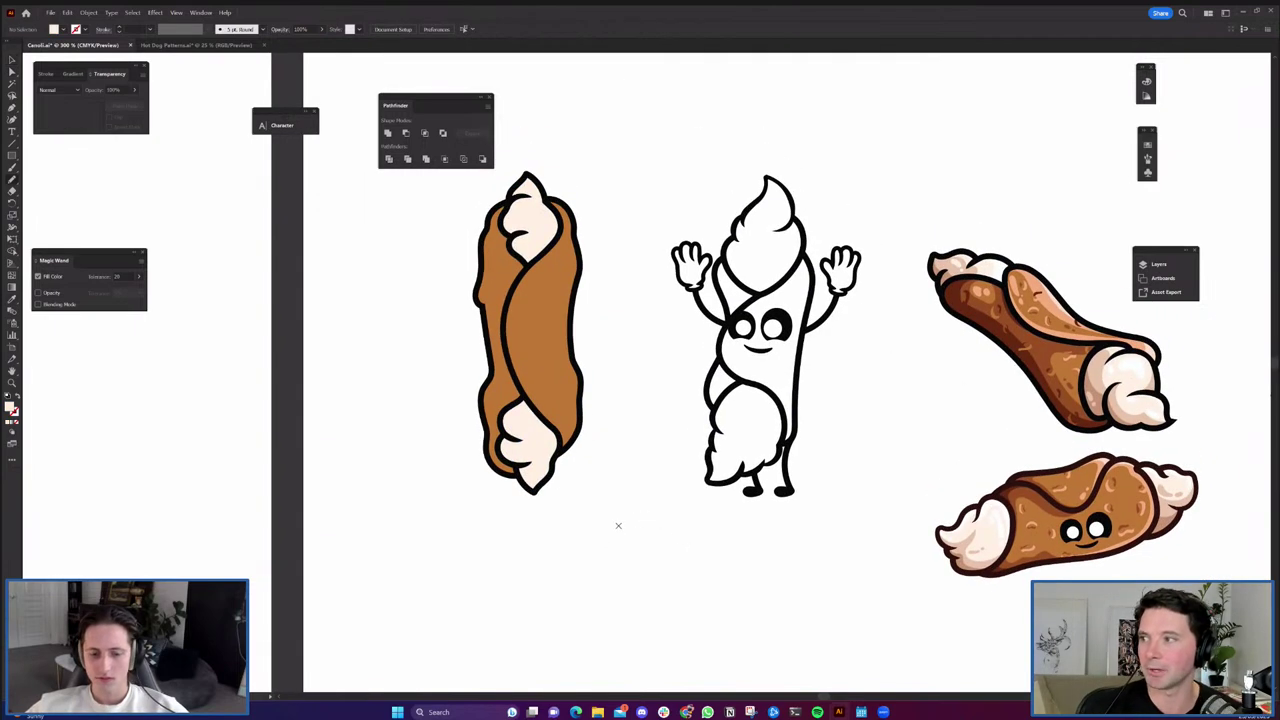
Draw a long wavy shadow line with the Pencil along the right side of the leftmost cannoli's front shell flap.
{"action": "scroll", "coordinate": [543, 393], "scroll_direction": "up", "scroll_amount": 3}
{"action": "scroll", "coordinate": [543, 389], "scroll_direction": "up", "scroll_amount": 4}
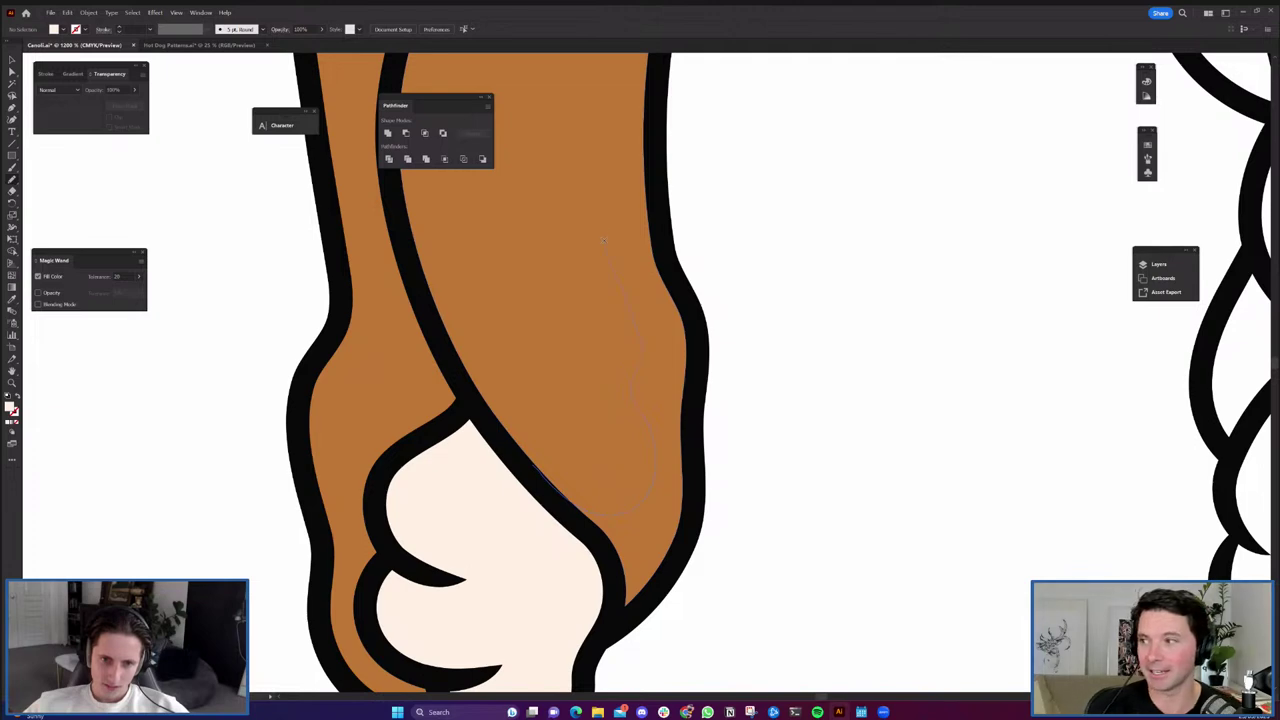
{"action": "left_click_drag", "start_coordinate": [633, 101], "coordinate": [635, 102]}
{"action": "mouse_move", "coordinate": [704, 275]}
{"action": "left_mouse_down"}
{"action": "mouse_move", "coordinate": [717, 420]}
{"action": "mouse_move", "coordinate": [767, 648]}
{"action": "left_mouse_up"}
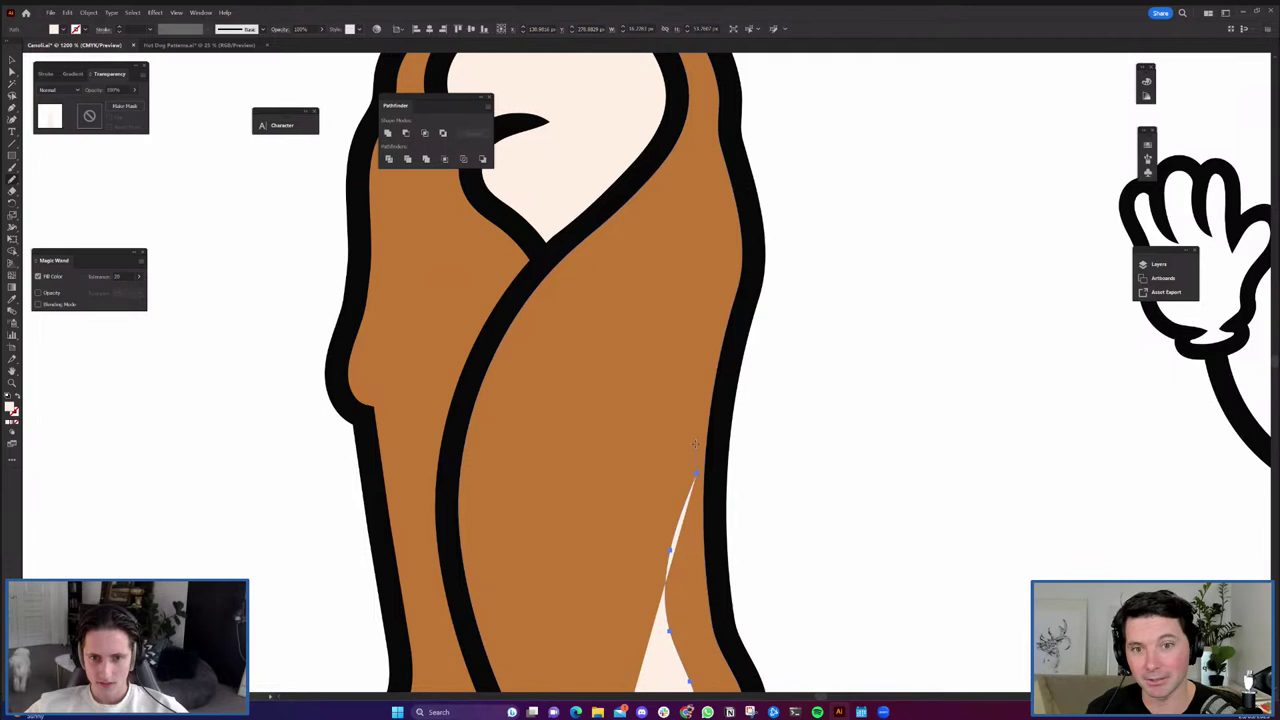
{"action": "left_click_drag", "start_coordinate": [695, 406], "coordinate": [716, 197]}
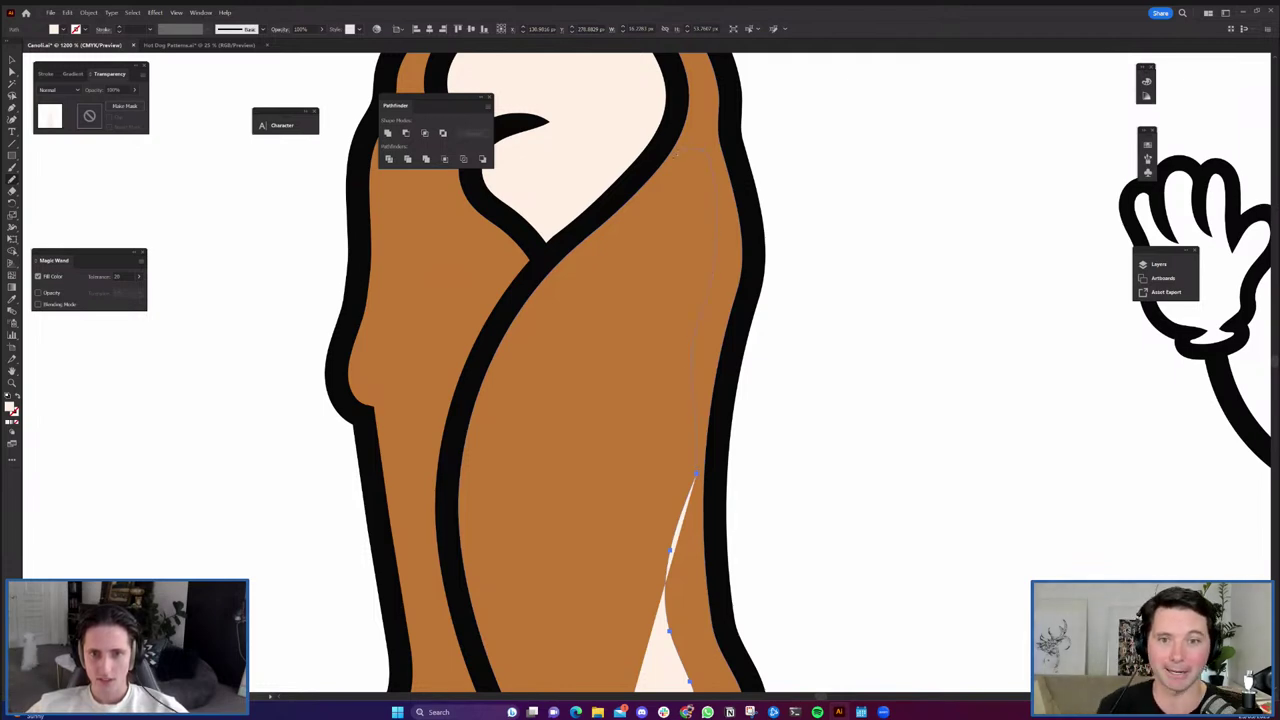
{"action": "left_click_drag", "start_coordinate": [658, 168], "coordinate": [650, 180]}
{"action": "scroll", "coordinate": [652, 182], "scroll_direction": "down", "scroll_amount": 2}
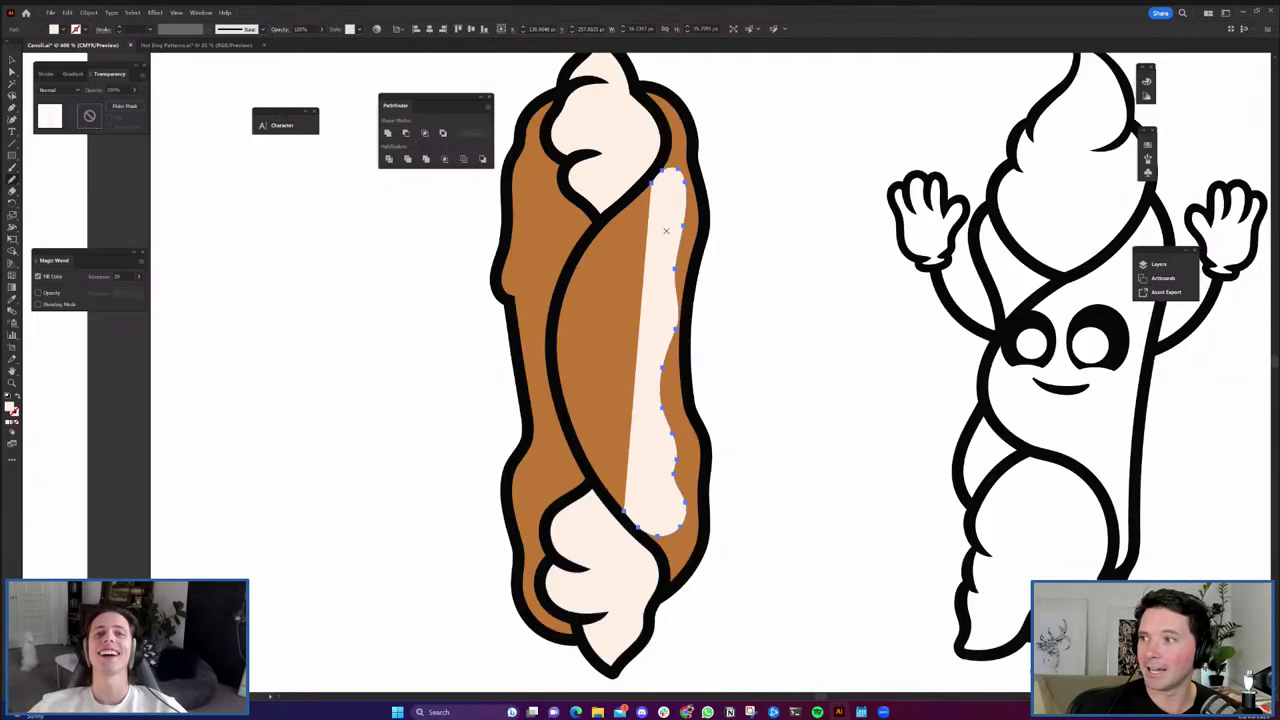
Turn the pencil shape into an unfilled stroked line and divide the front shell flap along it with Pathfinder.
{"action": "key", "text": "a"}
{"action": "left_click", "coordinate": [640, 345], "text": "shift"}
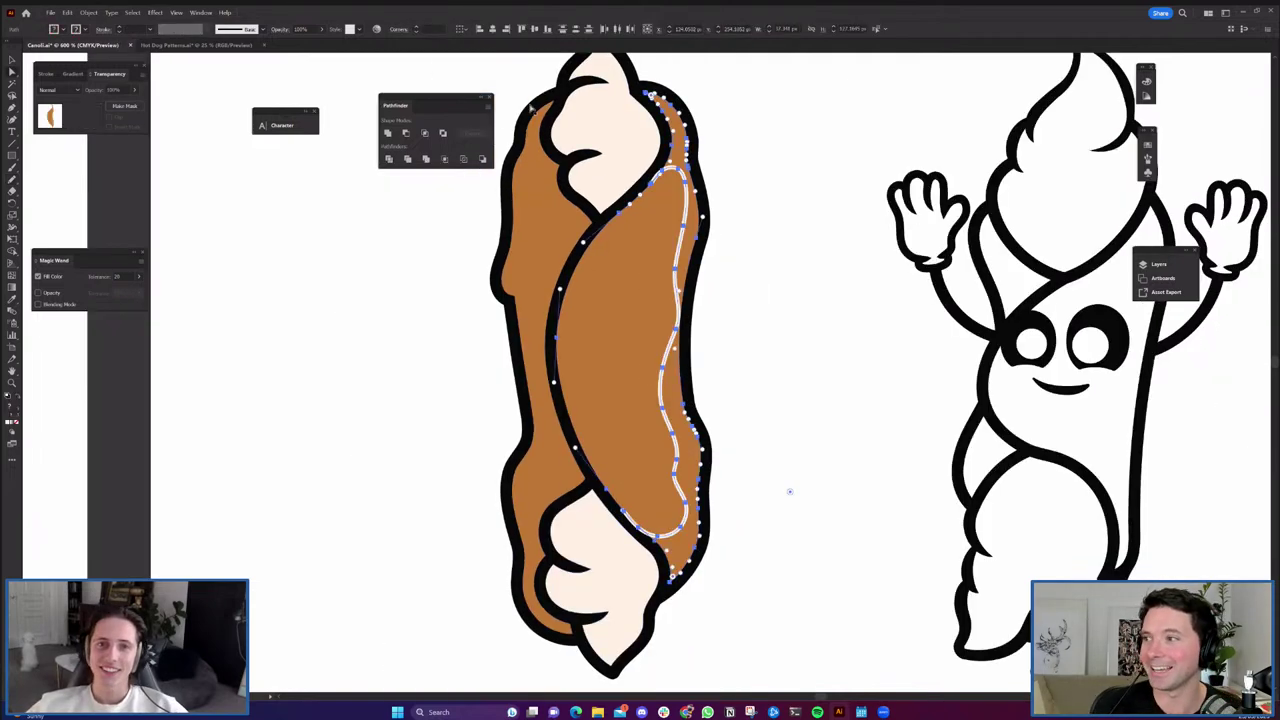
{"action": "left_click", "coordinate": [735, 278]}
{"action": "left_click", "coordinate": [676, 271]}
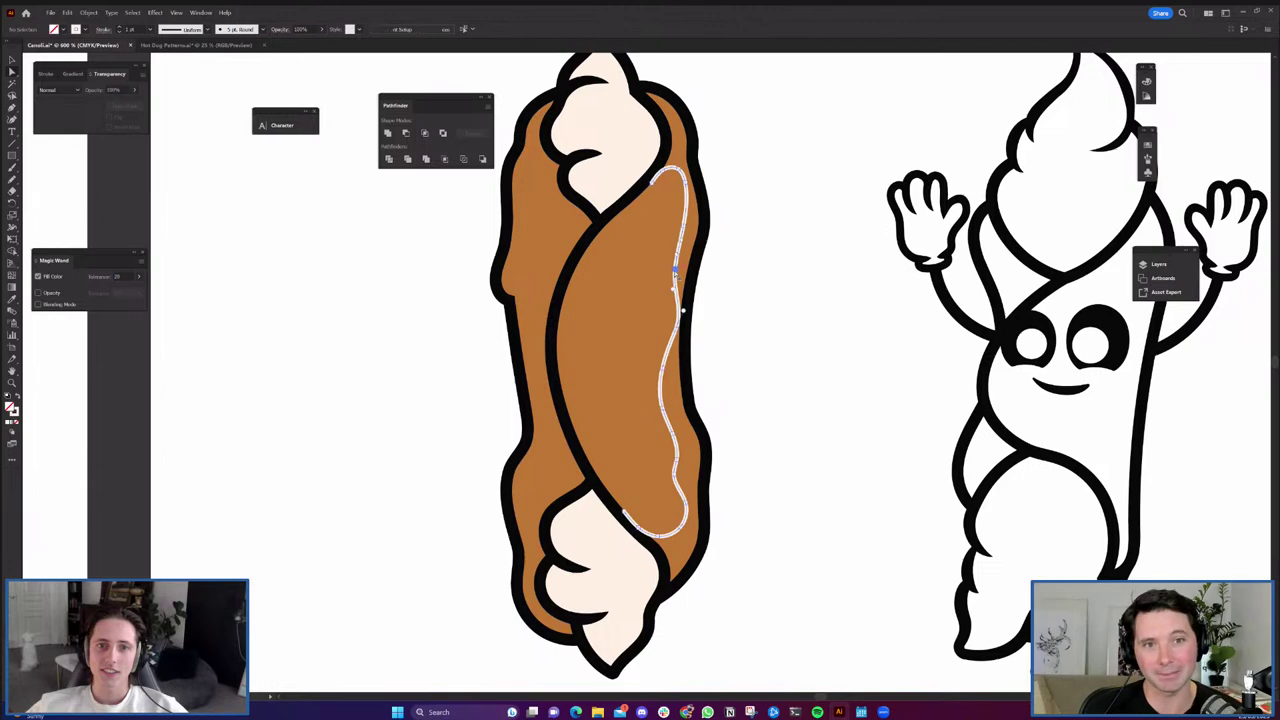
{"action": "left_click", "coordinate": [636, 300], "text": "shift"}
{"action": "left_click", "coordinate": [389, 159]}
{"action": "left_click", "coordinate": [440, 220]}
Recolour the divided strip along the flap's right edge with the darkest reddish brown from the finished cannoli.
{"action": "left_click", "coordinate": [690, 242]}
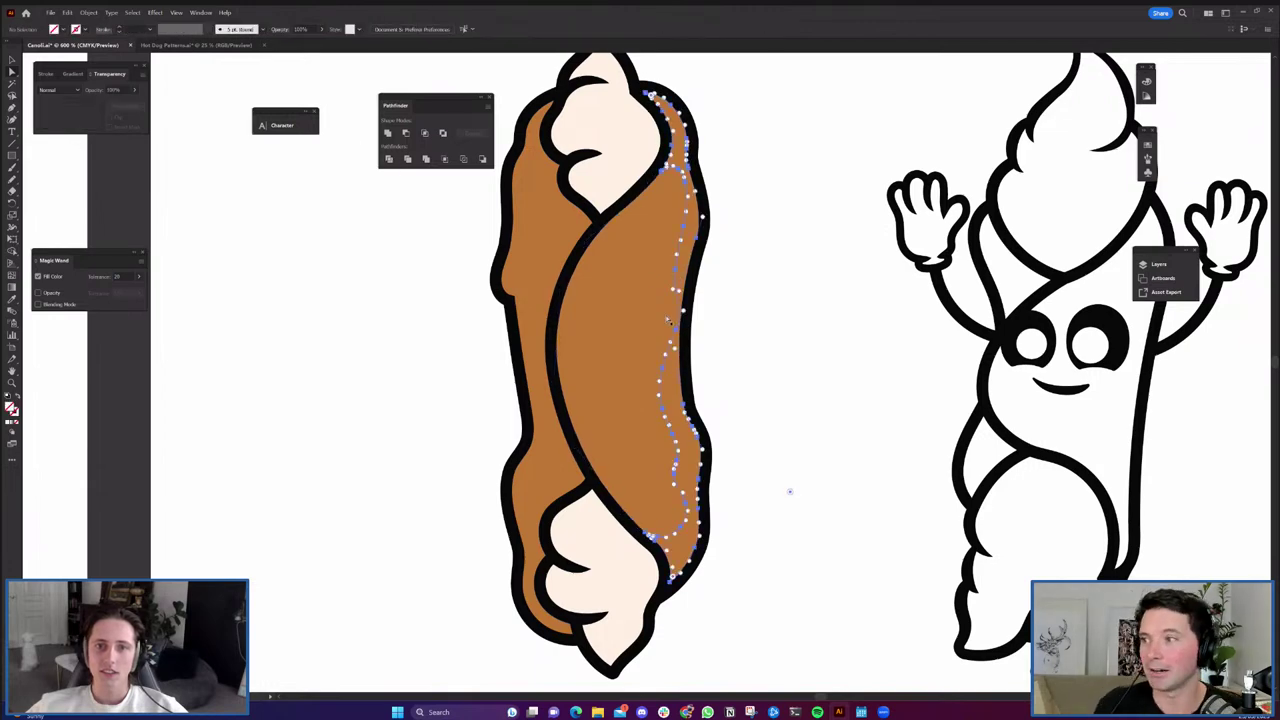
{"action": "scroll", "coordinate": [660, 352], "scroll_direction": "down", "scroll_amount": 1}
{"action": "scroll", "coordinate": [716, 410], "scroll_direction": "down", "scroll_amount": 2}
{"action": "left_click", "coordinate": [752, 437]}
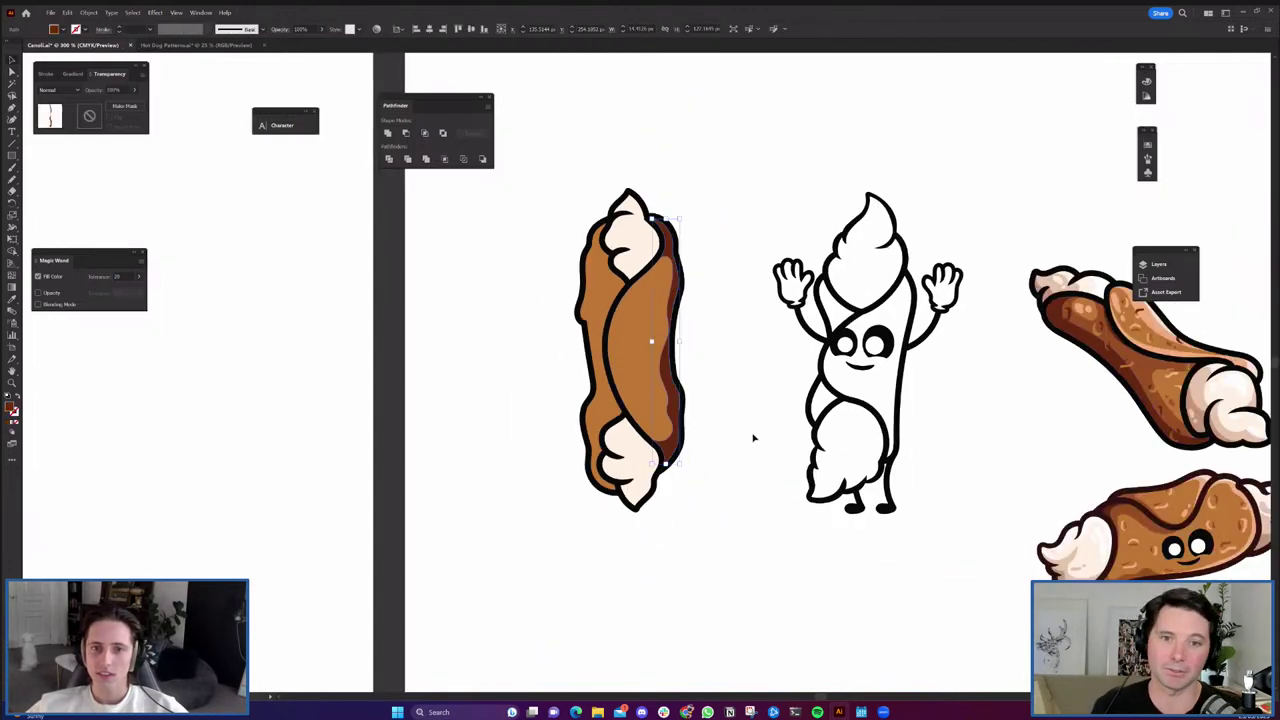
Draw a second wavy line further inside the front flap and divide the remaining brown area along it with Pathfinder.
{"action": "key", "text": "n"}
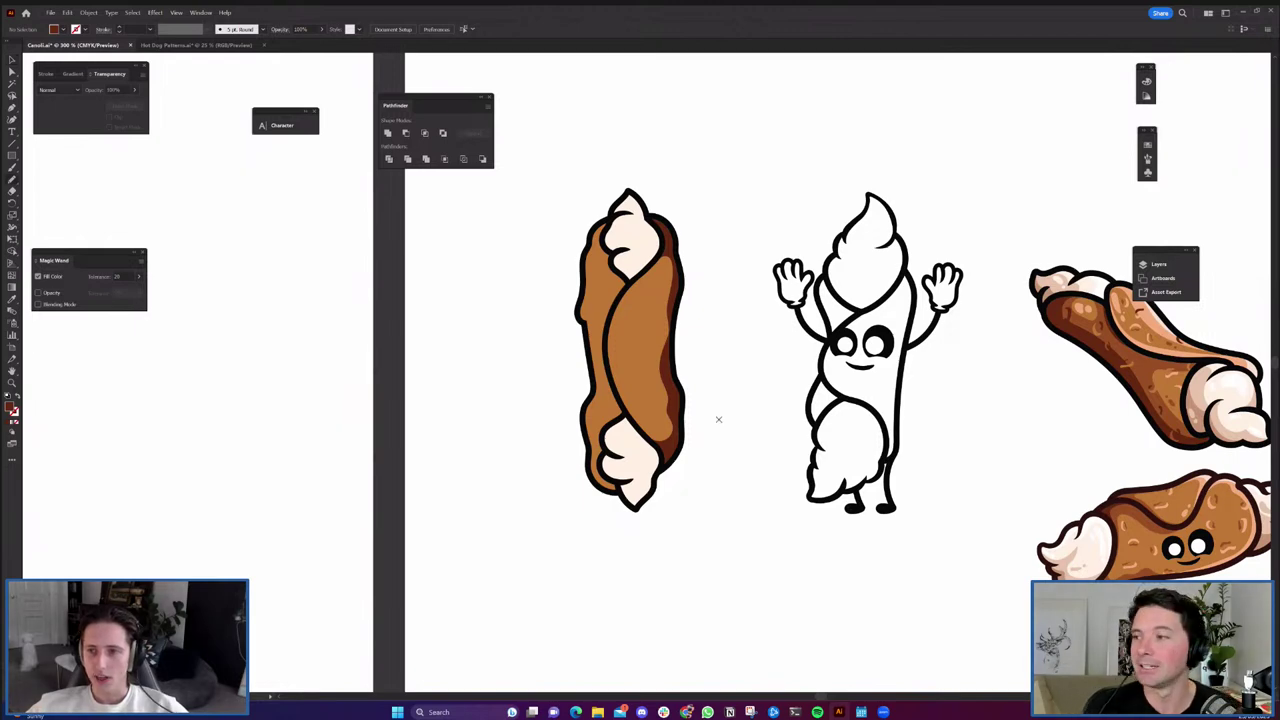
{"action": "scroll", "coordinate": [651, 406], "scroll_direction": "up", "scroll_amount": 4}
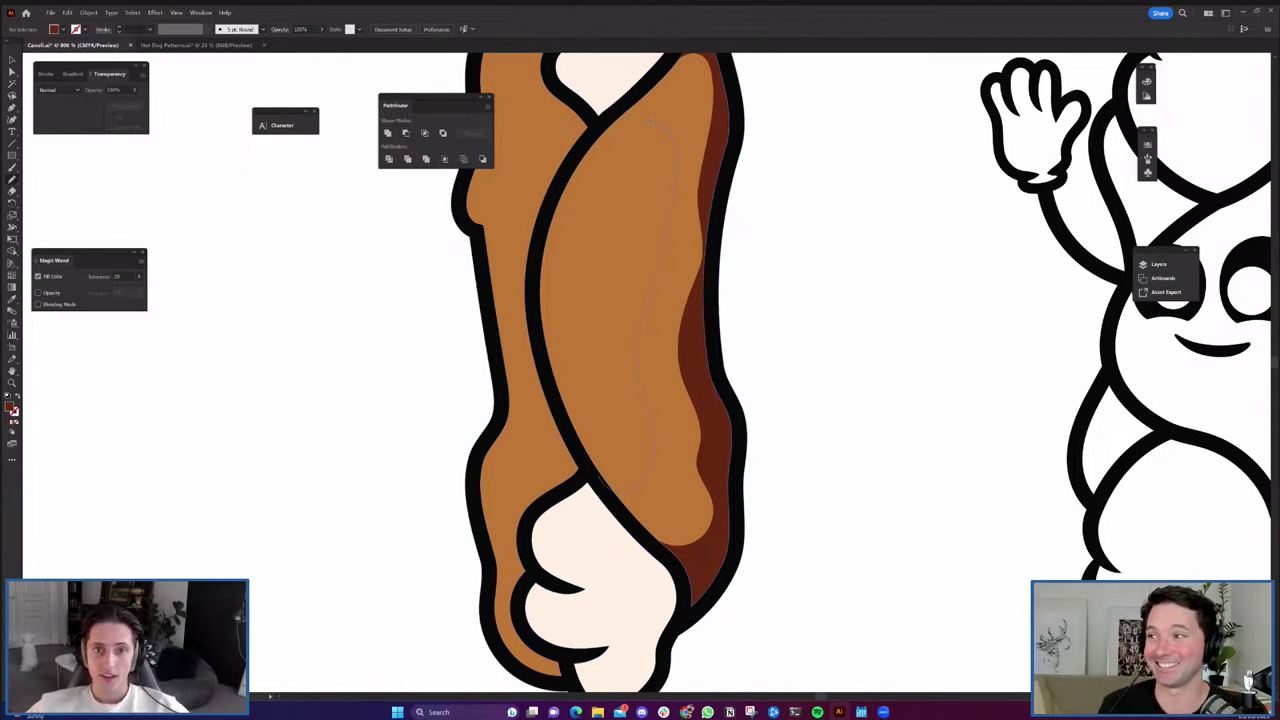
{"action": "left_click_drag", "start_coordinate": [604, 128], "coordinate": [576, 160]}
{"action": "left_click", "coordinate": [609, 421], "text": "shift"}
{"action": "left_click", "coordinate": [389, 159]}
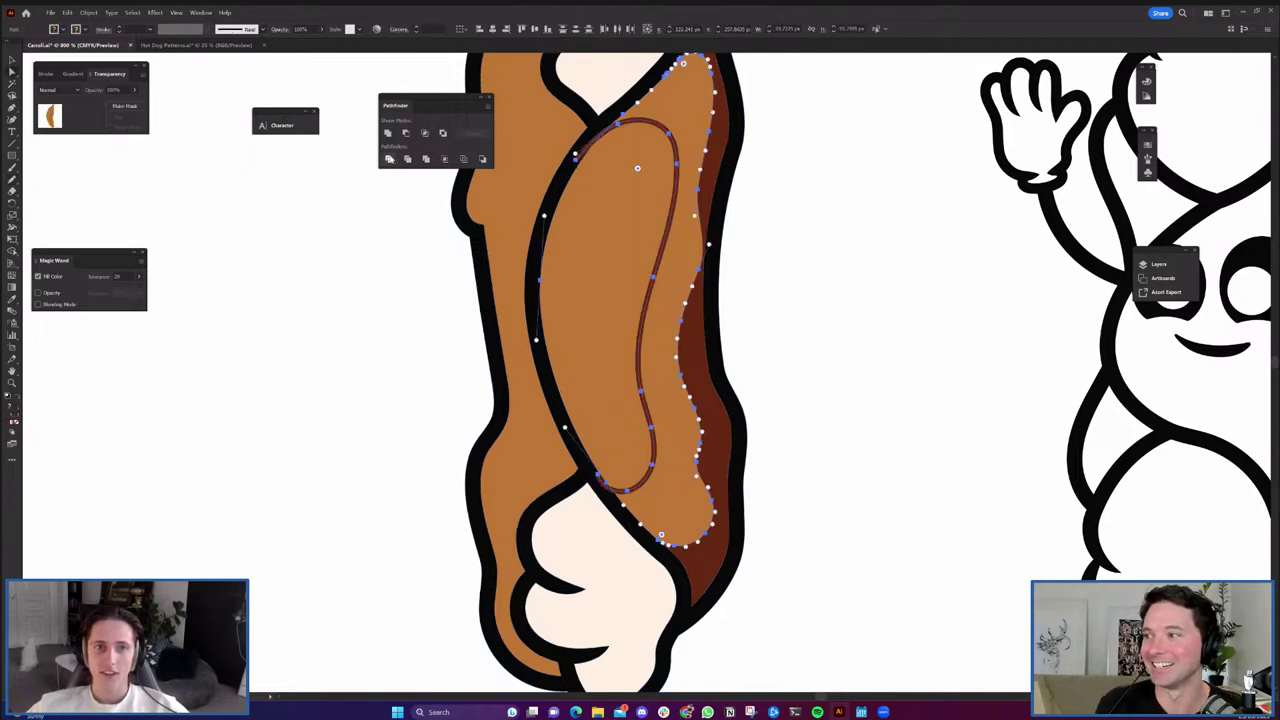
{"action": "left_click", "coordinate": [424, 215]}
Recolour the band between the light brown area and the dark strip with the medium reddish brown of the finished cannoli.
{"action": "left_click", "coordinate": [673, 428]}
{"action": "scroll", "coordinate": [641, 465], "scroll_direction": "down", "scroll_amount": 3}
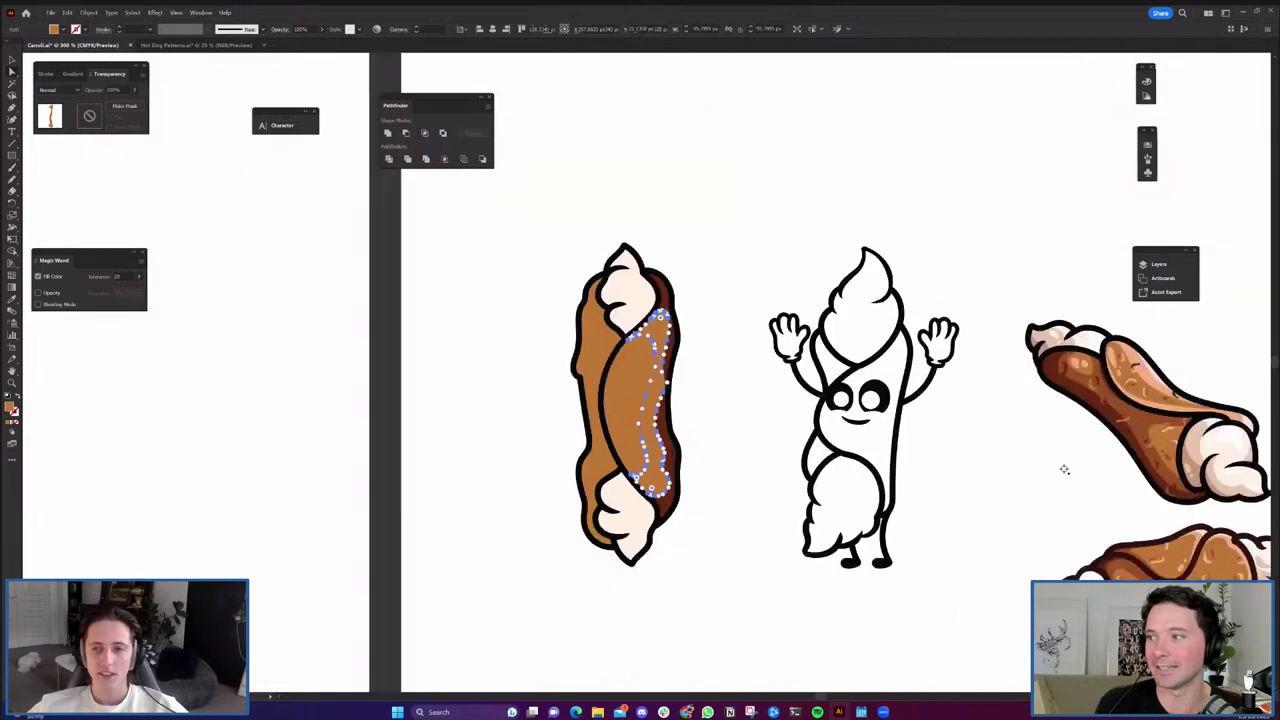
{"action": "left_click", "coordinate": [733, 593]}
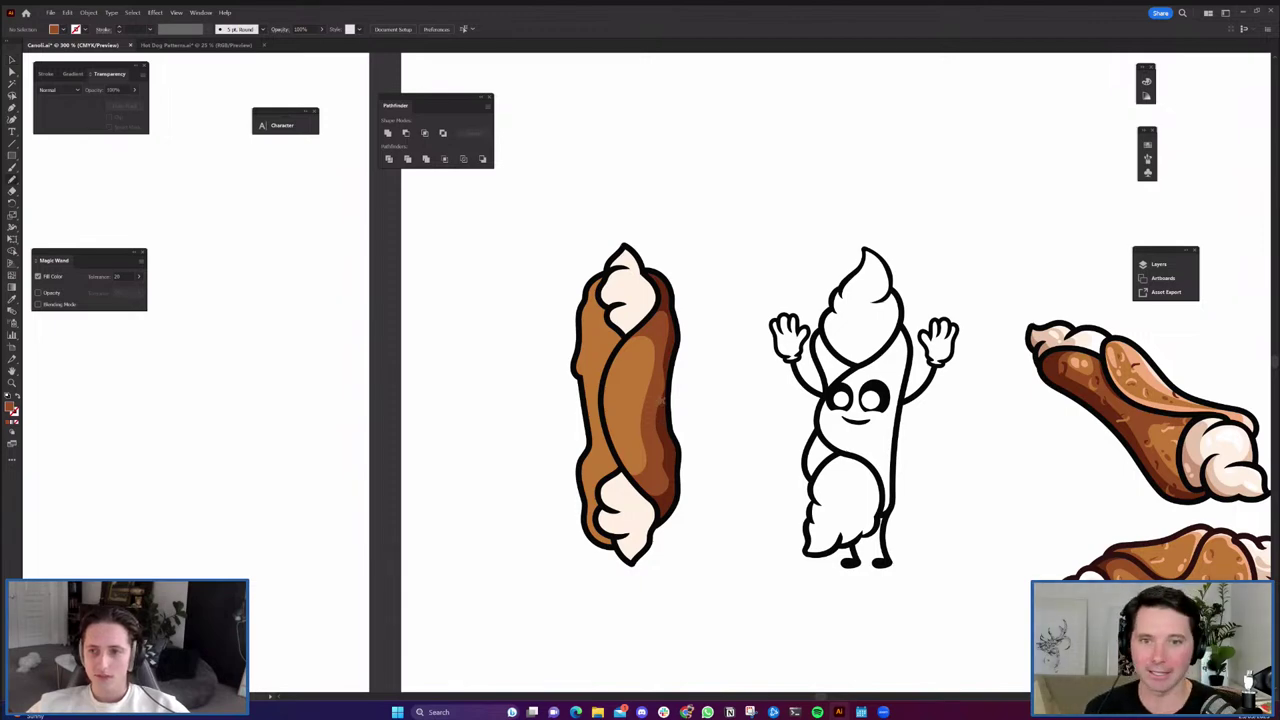
Draw a highlight line along the left inner edge of the front flap and divide the light brown area along it.
{"action": "scroll", "coordinate": [628, 437], "scroll_direction": "up", "scroll_amount": 4}
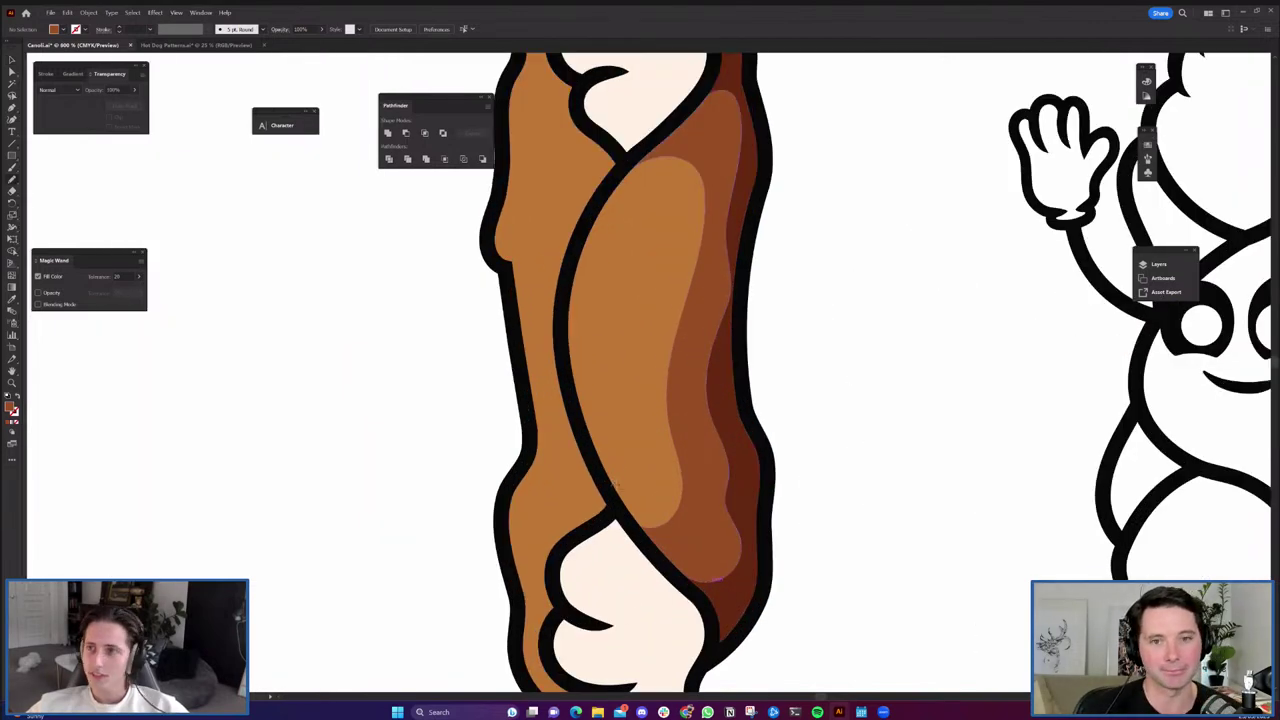
{"action": "scroll", "coordinate": [614, 486], "scroll_direction": "up", "scroll_amount": 2}
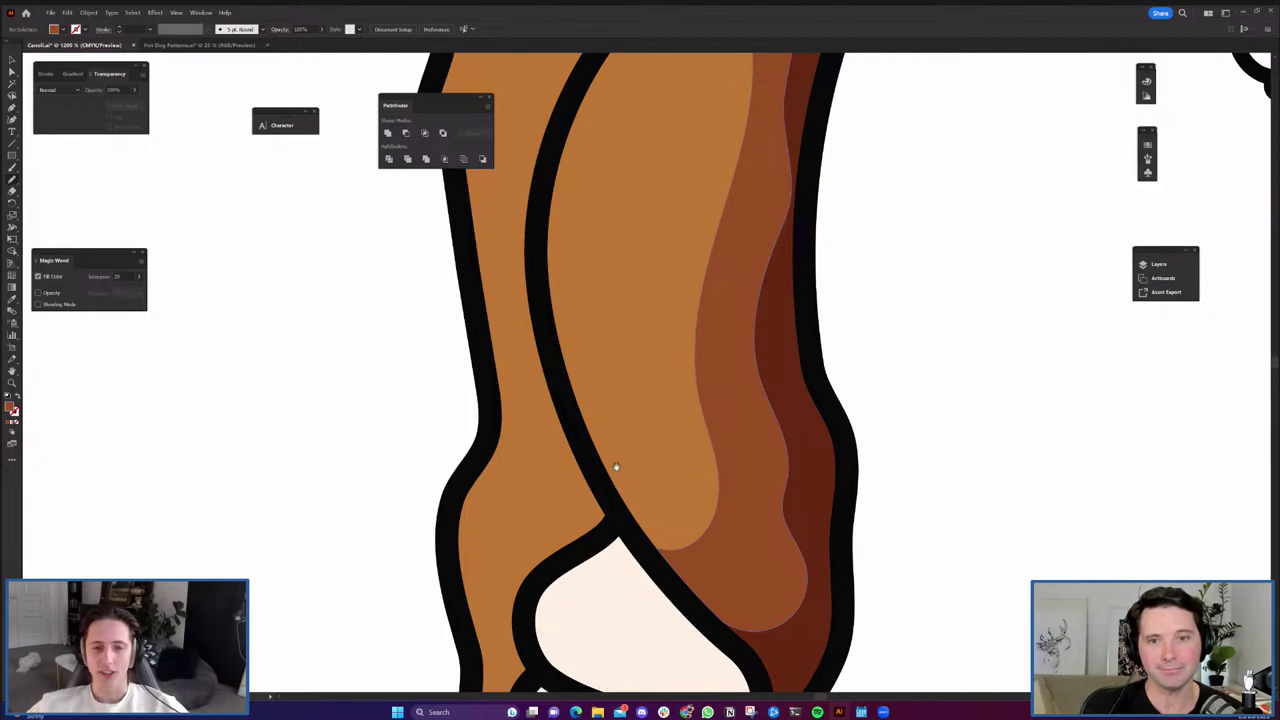
{"action": "left_click_drag", "start_coordinate": [616, 467], "coordinate": [612, 513]}
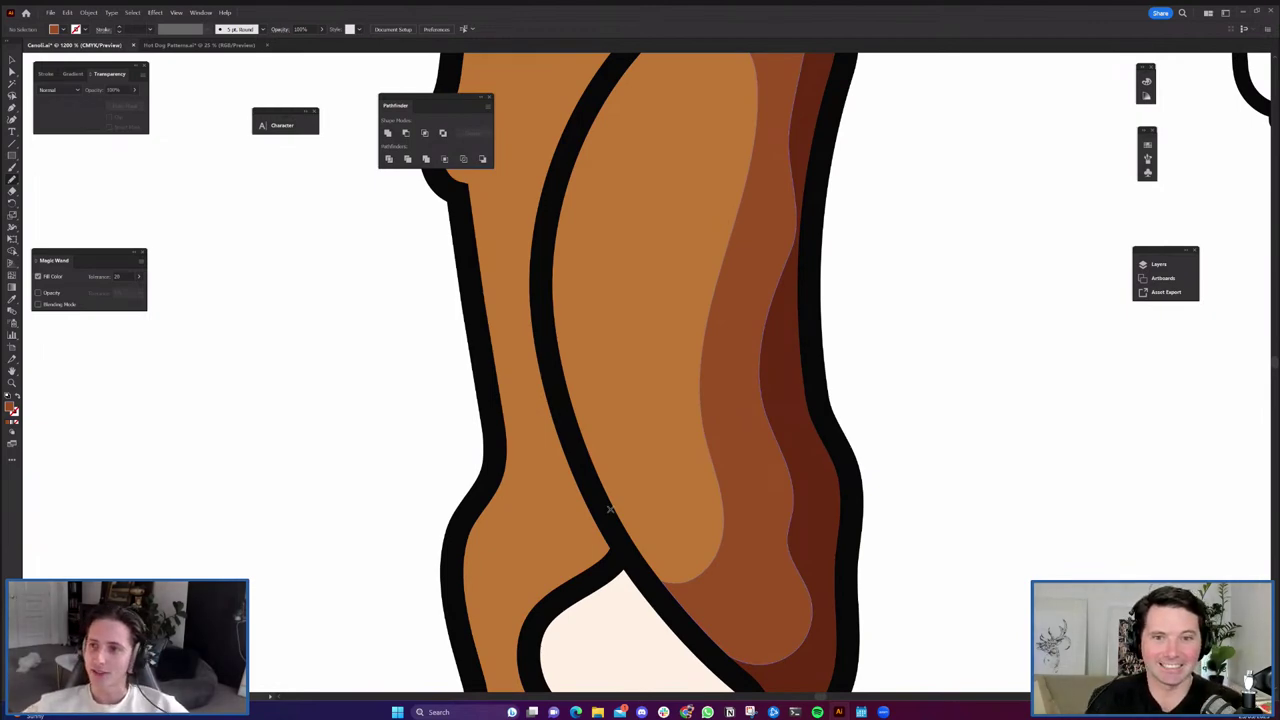
{"action": "left_click_drag", "start_coordinate": [608, 510], "coordinate": [572, 508]}
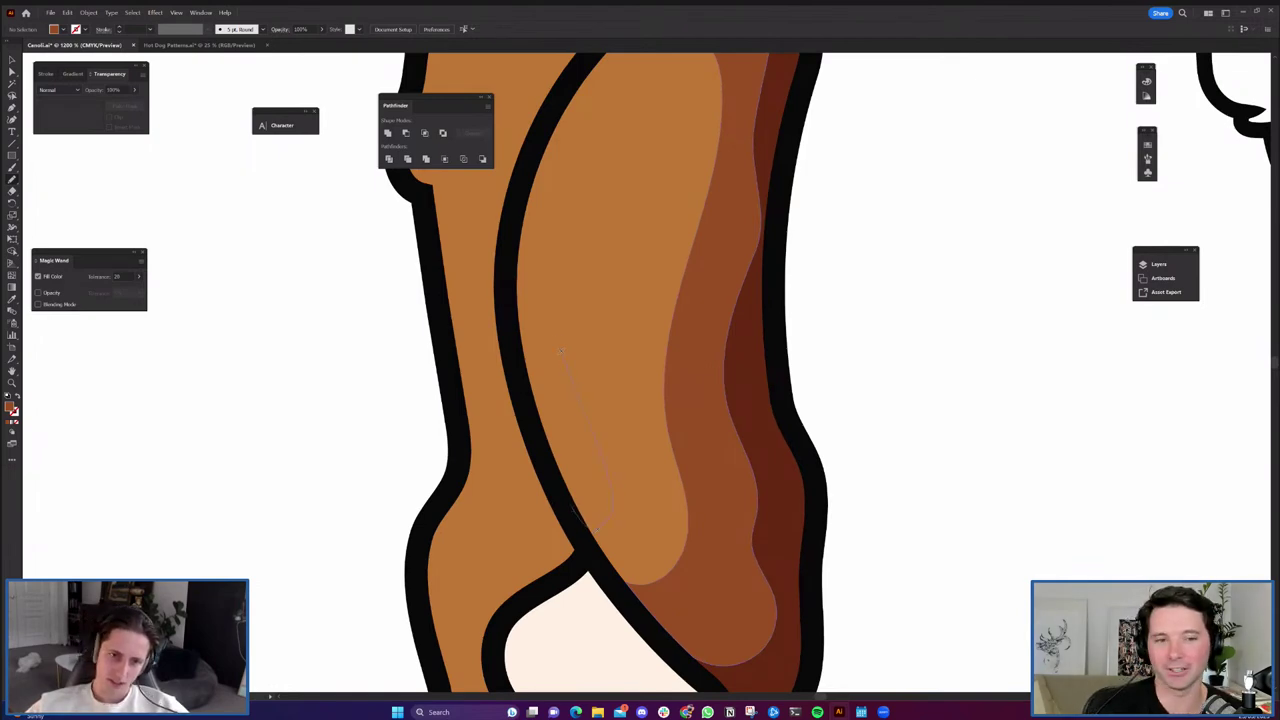
{"action": "left_click_drag", "start_coordinate": [561, 119], "coordinate": [574, 84]}
{"action": "key", "text": "shift+x"}
{"action": "key", "text": "a"}
{"action": "left_click", "coordinate": [605, 300], "text": "shift"}
{"action": "left_click", "coordinate": [389, 159]}
{"action": "left_click", "coordinate": [374, 230]}
Recolour the divided strip along the flap's left edge with the light peach sampled from the finished cannoli.
{"action": "left_click", "coordinate": [587, 460]}
{"action": "scroll", "coordinate": [588, 459], "scroll_direction": "down", "scroll_amount": 3}
{"action": "left_click_drag", "start_coordinate": [800, 457], "coordinate": [624, 402]}
{"action": "left_click", "coordinate": [480, 541]}
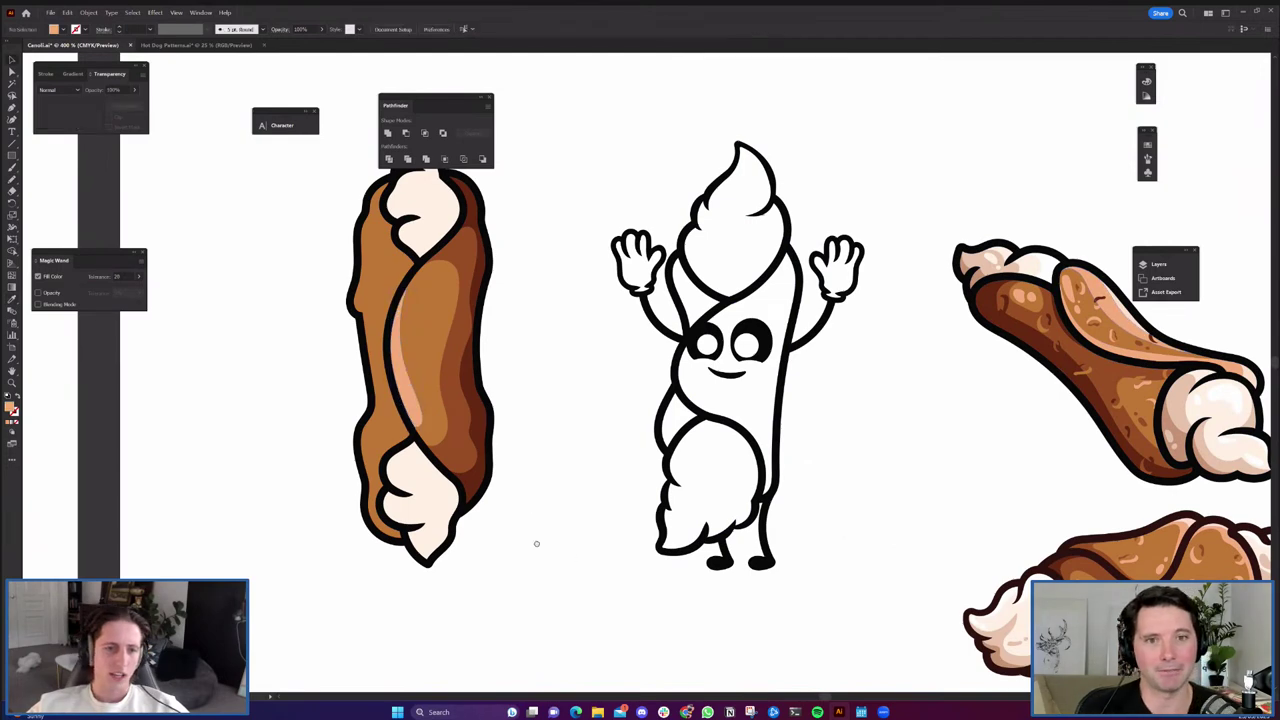
Draw a curved peach highlight near the upper end of the front flap's light brown area.
{"action": "scroll", "coordinate": [474, 343], "scroll_direction": "up", "scroll_amount": 3}
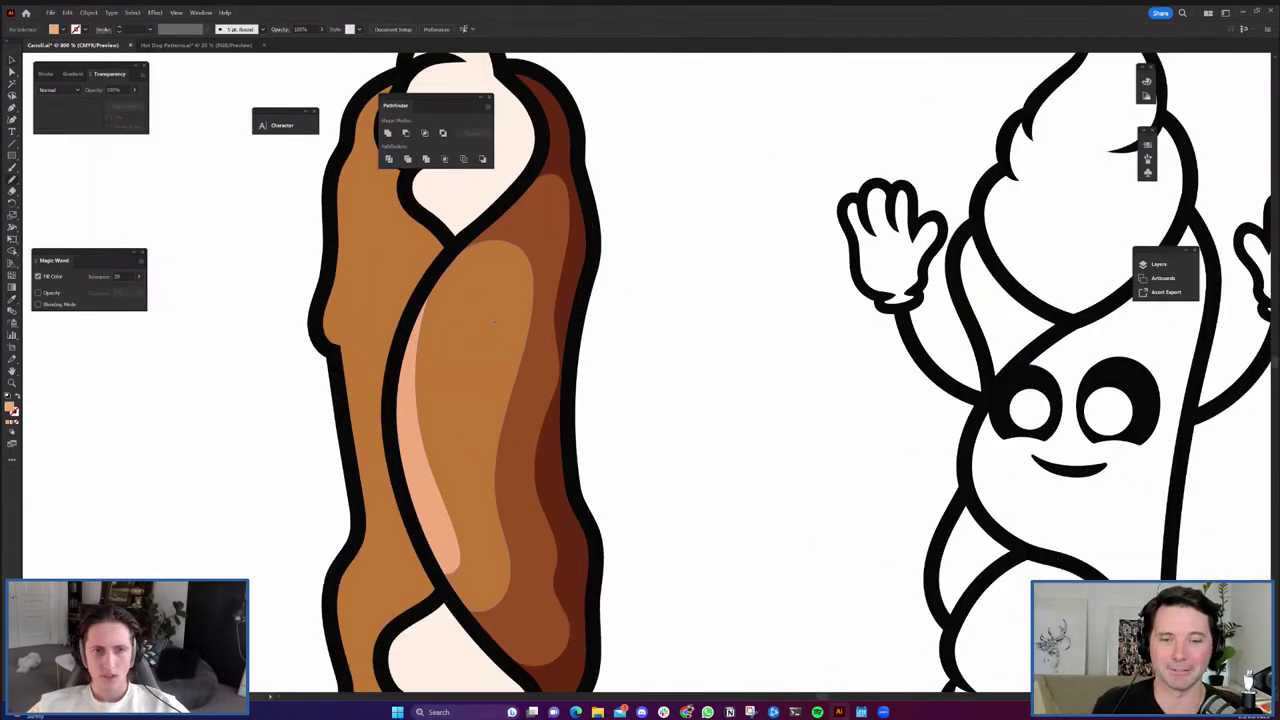
{"action": "scroll", "coordinate": [400, 235], "scroll_direction": "up", "scroll_amount": 3}
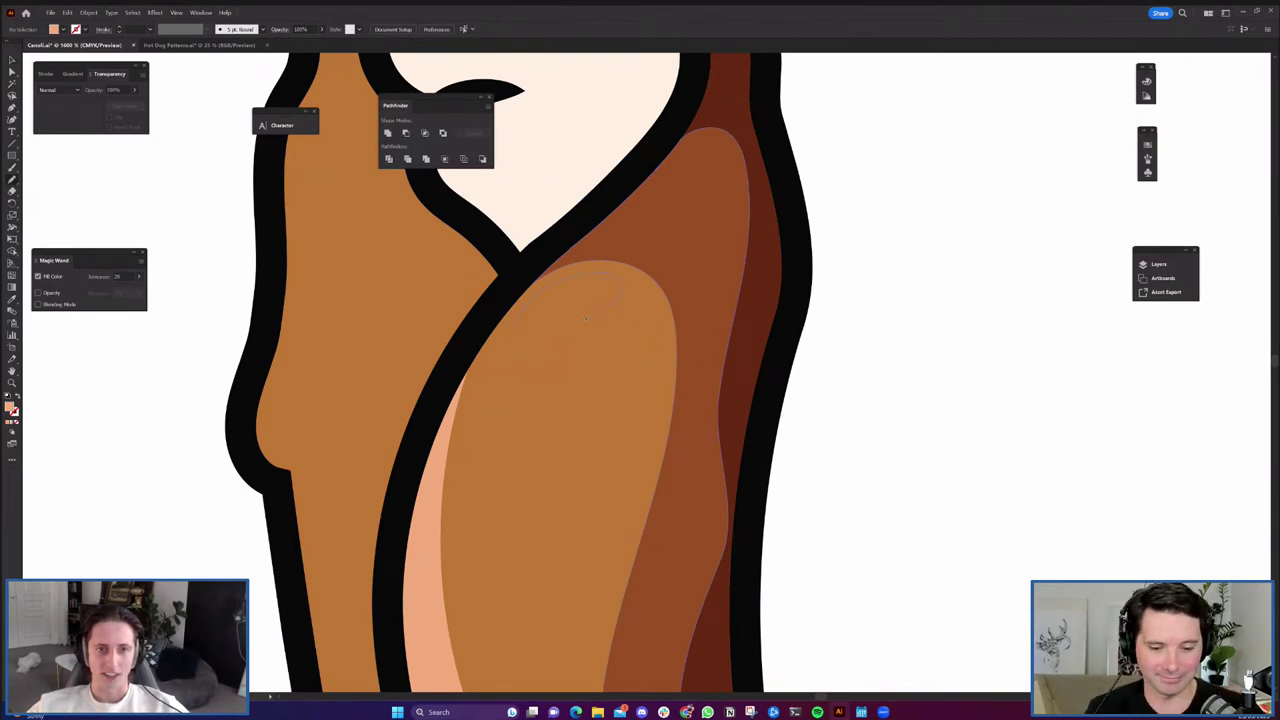
{"action": "left_click_drag", "start_coordinate": [513, 333], "coordinate": [514, 352]}
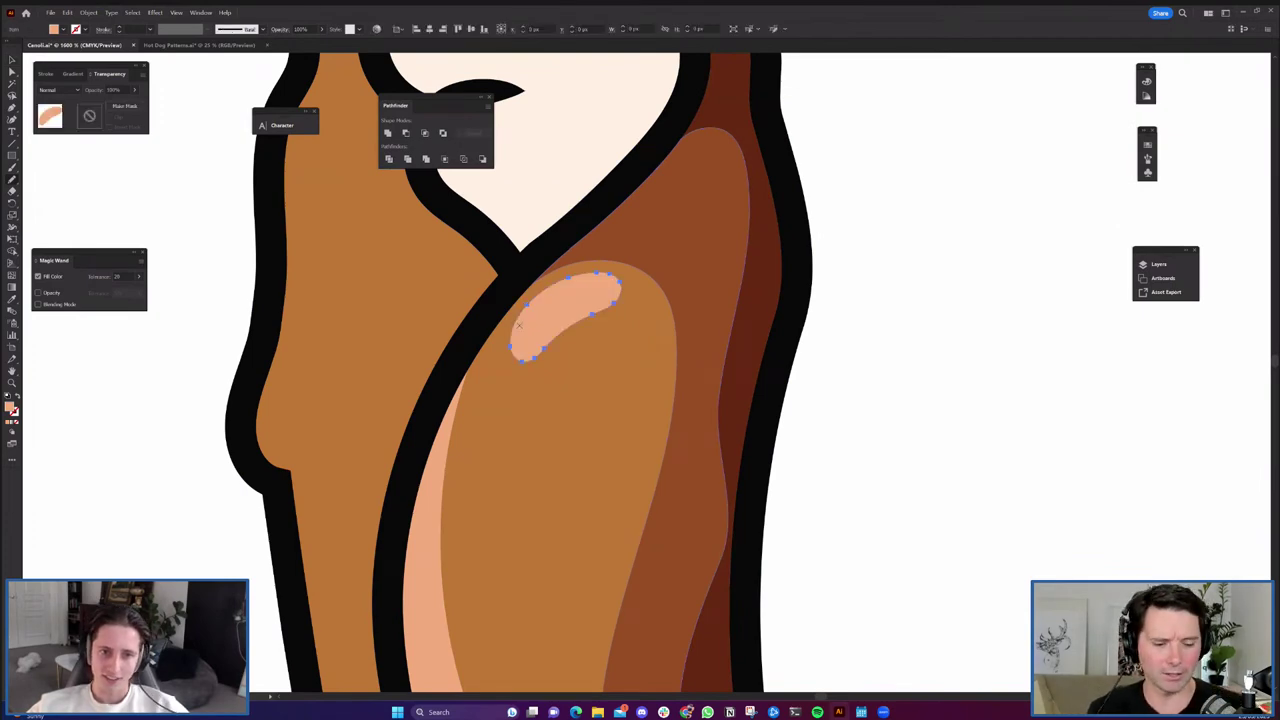
{"action": "key", "text": "v"}
{"action": "scroll", "coordinate": [584, 392], "scroll_direction": "down", "scroll_amount": 3}
{"action": "left_click", "coordinate": [580, 393]}
Draw a small peach oval highlight just below the curved highlight on the front flap.
{"action": "scroll", "coordinate": [556, 390], "scroll_direction": "up", "scroll_amount": 2}
{"action": "scroll", "coordinate": [553, 390], "scroll_direction": "up", "scroll_amount": 4}
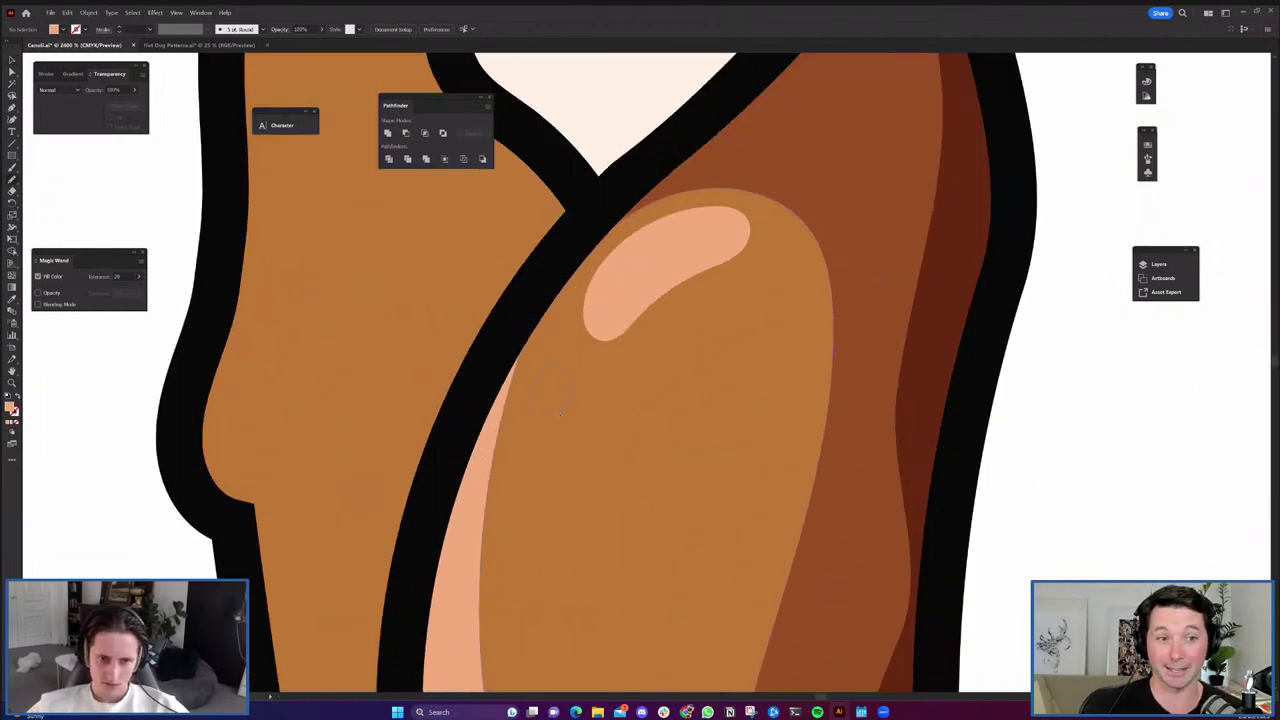
{"action": "left_click_drag", "start_coordinate": [549, 384], "coordinate": [547, 410]}
{"action": "scroll", "coordinate": [545, 414], "scroll_direction": "down", "scroll_amount": 5}
{"action": "scroll", "coordinate": [708, 500], "scroll_direction": "up", "scroll_amount": 1}
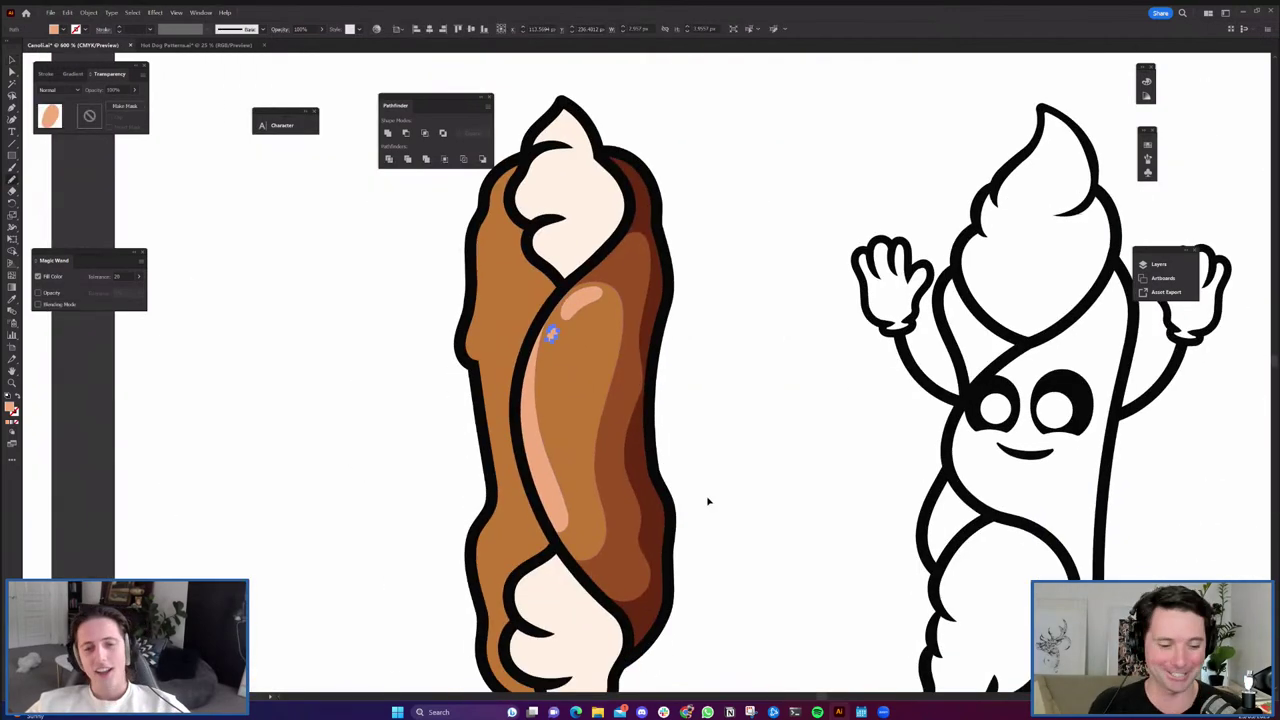
Draw a narrow tapering highlight shape over the lower part of the peach strip, along the black outline.
{"action": "scroll", "coordinate": [524, 507], "scroll_direction": "up", "scroll_amount": 3}
{"action": "scroll", "coordinate": [575, 517], "scroll_direction": "up", "scroll_amount": 1}
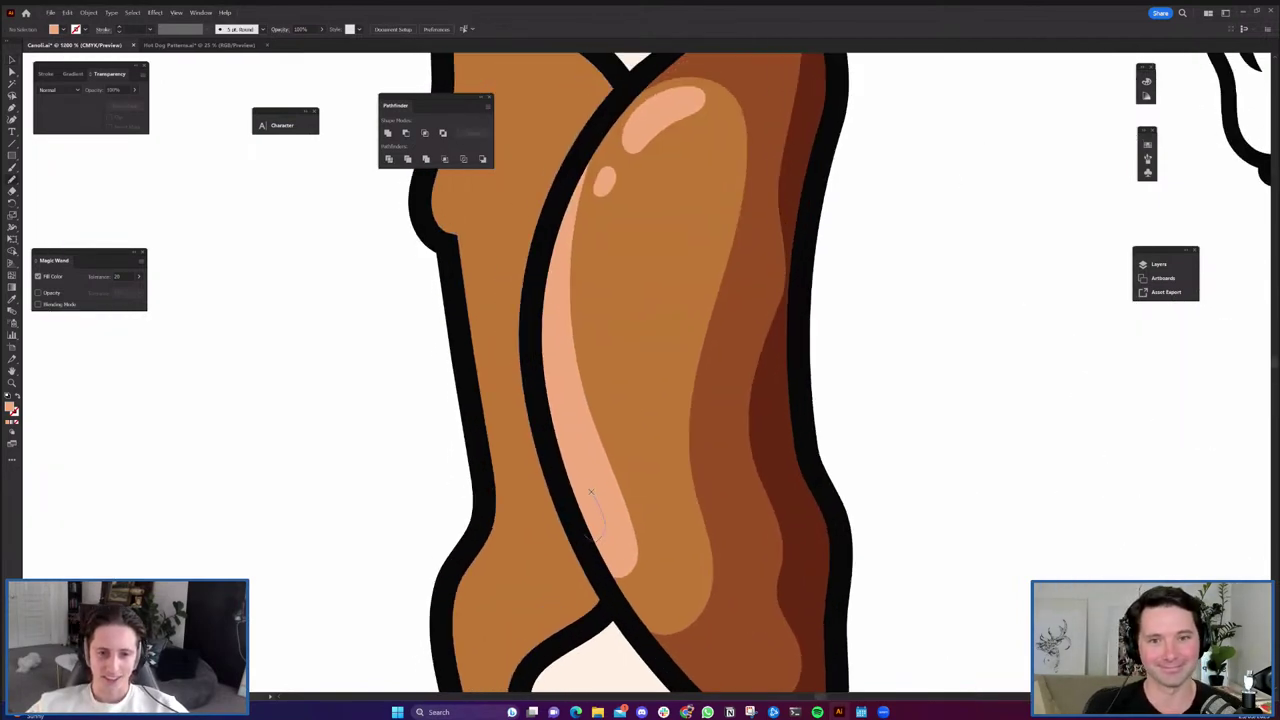
{"action": "left_click_drag", "start_coordinate": [541, 350], "coordinate": [537, 308]}
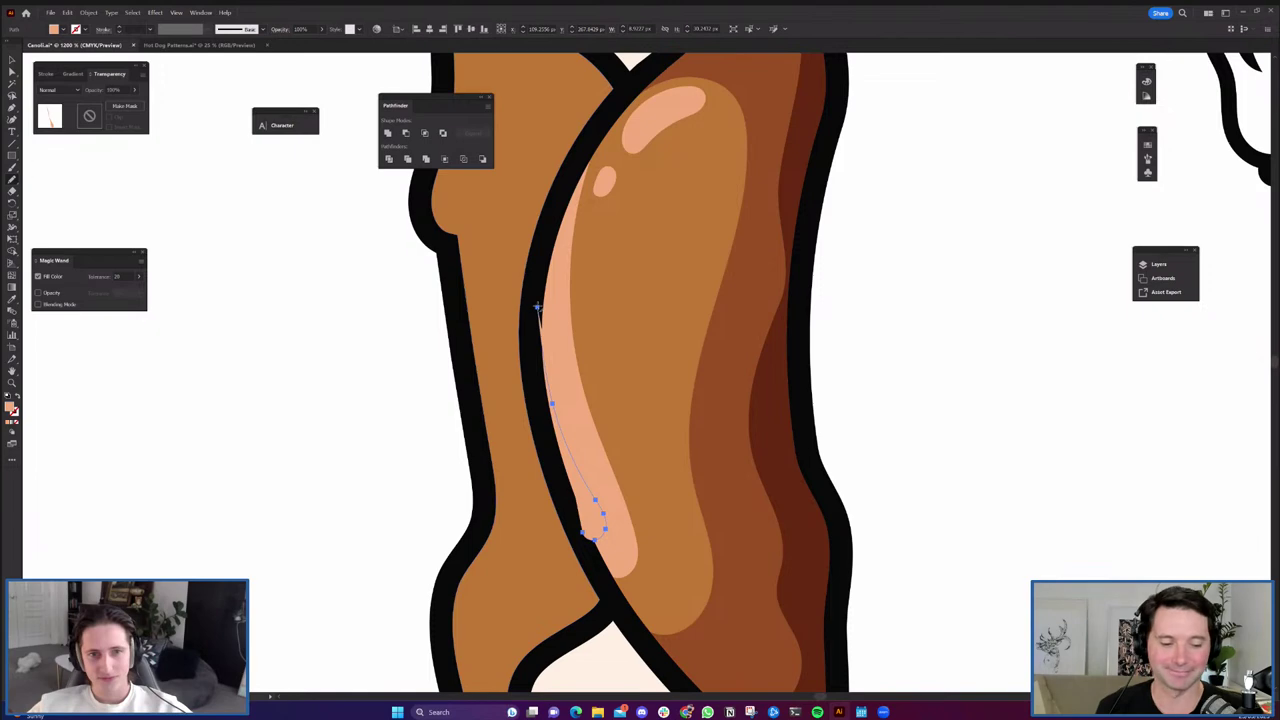
{"action": "mouse_move", "coordinate": [537, 318]}
{"action": "left_mouse_down"}
{"action": "mouse_move", "coordinate": [556, 490]}
{"action": "mouse_move", "coordinate": [578, 530]}
{"action": "left_mouse_up"}
Recolour the narrow highlight with the pale pink of the finished cannoli and bring the black outline in front of it.
{"action": "scroll", "coordinate": [563, 519], "scroll_direction": "down", "scroll_amount": 3}
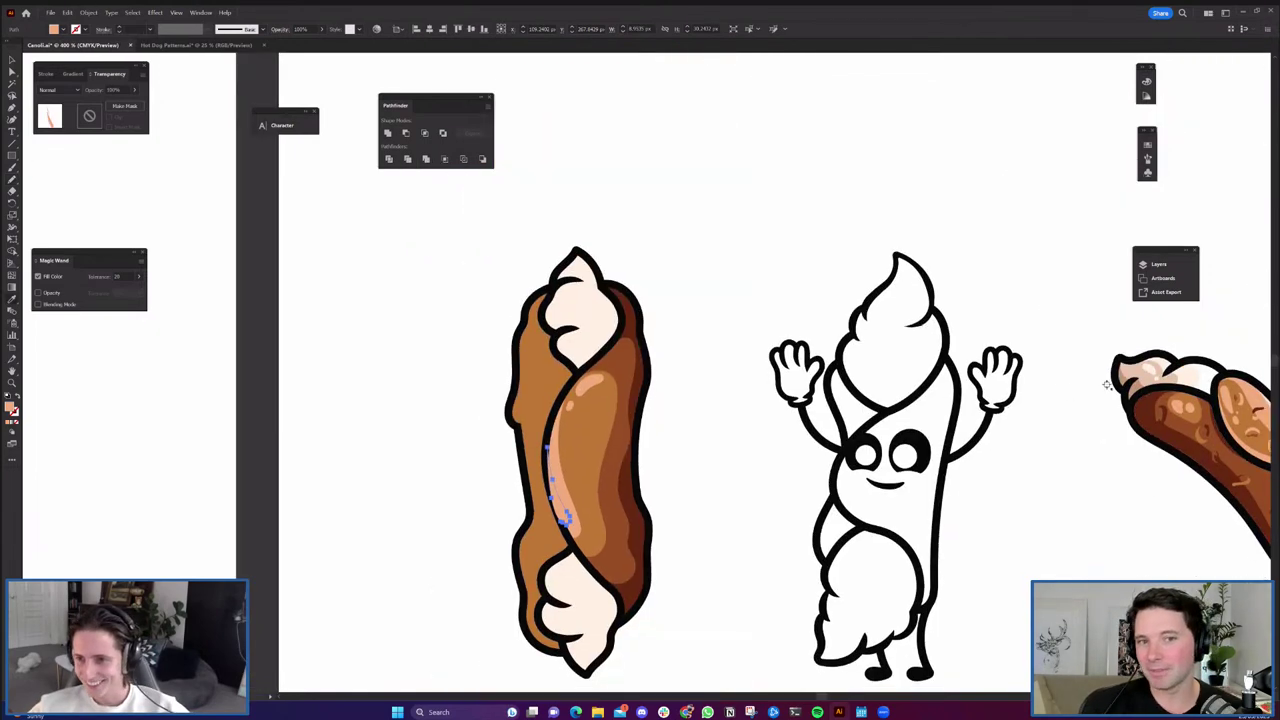
{"action": "left_click_drag", "start_coordinate": [1069, 391], "coordinate": [914, 310]}
{"action": "key", "text": "ctrl+shift+a"}
{"action": "scroll", "coordinate": [420, 390], "scroll_direction": "up", "scroll_amount": 5}
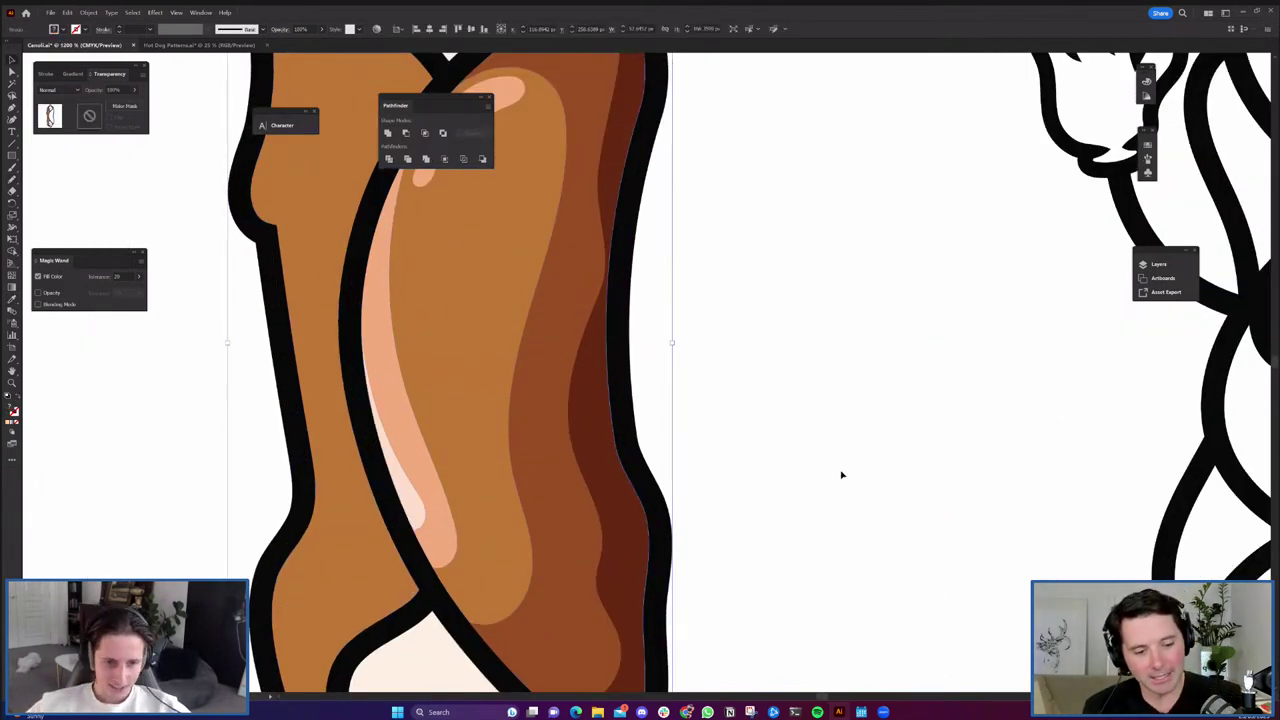
Reshape the pale pink highlight by moving its lower anchor points up and towards the outline.
{"action": "scroll", "coordinate": [771, 519], "scroll_direction": "down", "scroll_amount": 1}
{"action": "scroll", "coordinate": [771, 519], "scroll_direction": "down", "scroll_amount": 2}
{"action": "scroll", "coordinate": [657, 523], "scroll_direction": "up", "scroll_amount": 3}
{"action": "left_click", "coordinate": [651, 430]}
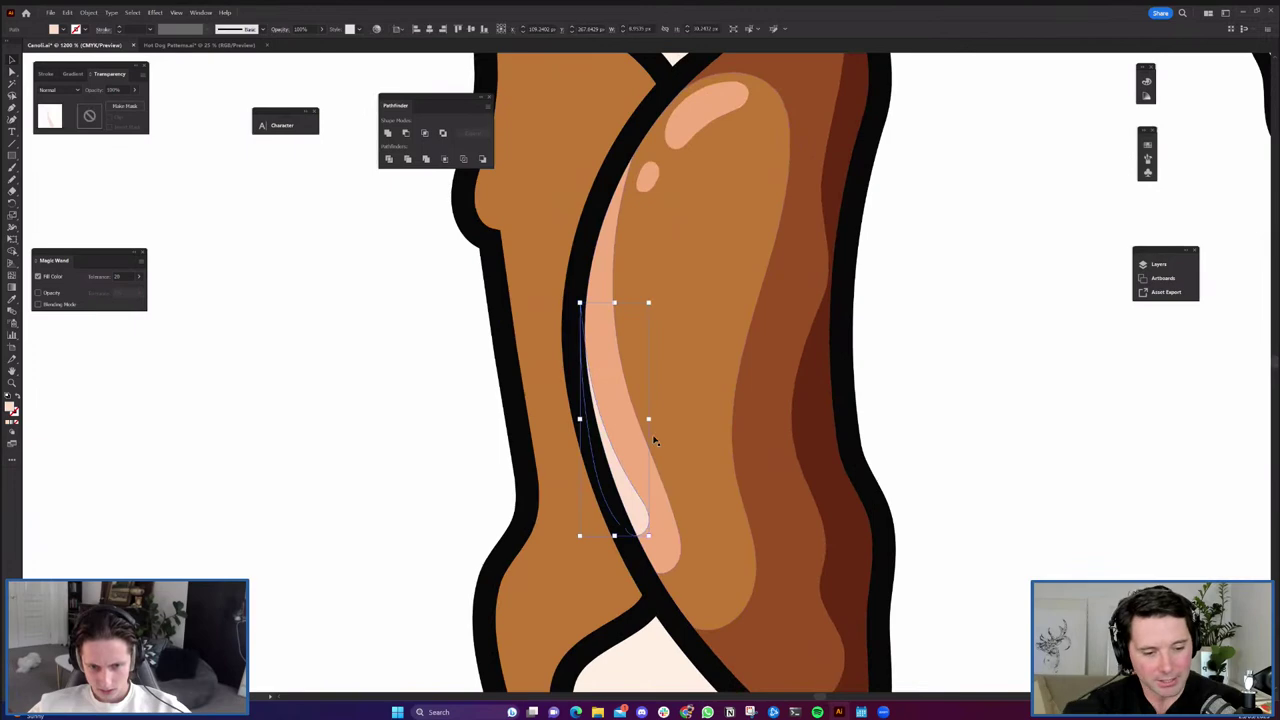
{"action": "left_click_drag", "start_coordinate": [652, 422], "coordinate": [656, 425]}
{"action": "key", "text": "a"}
{"action": "left_click_drag", "start_coordinate": [630, 502], "coordinate": [627, 488]}
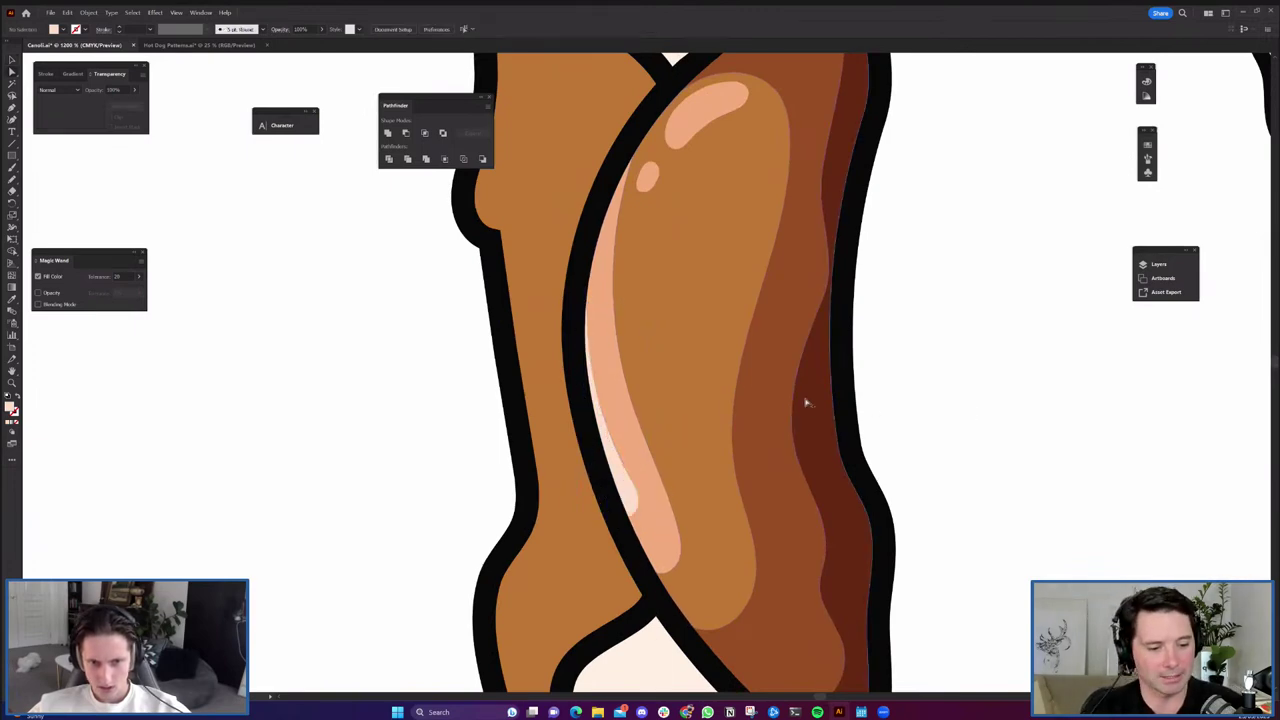
Adjust the anchor point and curve at the upper end of the peach highlight strip.
{"action": "scroll", "coordinate": [803, 403], "scroll_direction": "down", "scroll_amount": 5}
{"action": "scroll", "coordinate": [882, 440], "scroll_direction": "right", "scroll_amount": 2}
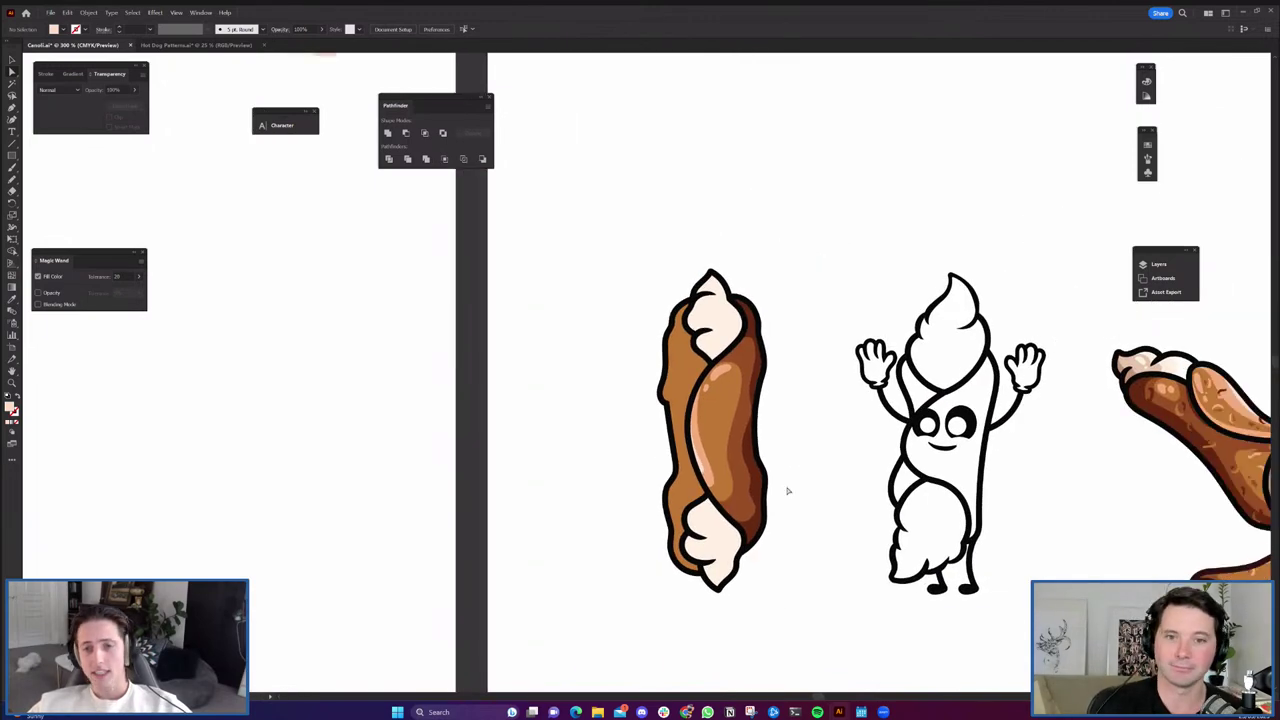
{"action": "scroll", "coordinate": [685, 349], "scroll_direction": "up", "scroll_amount": 5}
{"action": "left_click_drag", "start_coordinate": [685, 349], "coordinate": [685, 357]}
{"action": "left_click_drag", "start_coordinate": [629, 427], "coordinate": [633, 427]}
{"action": "left_click", "coordinate": [1006, 457]}
{"action": "scroll", "coordinate": [785, 470], "scroll_direction": "down", "scroll_amount": 2}
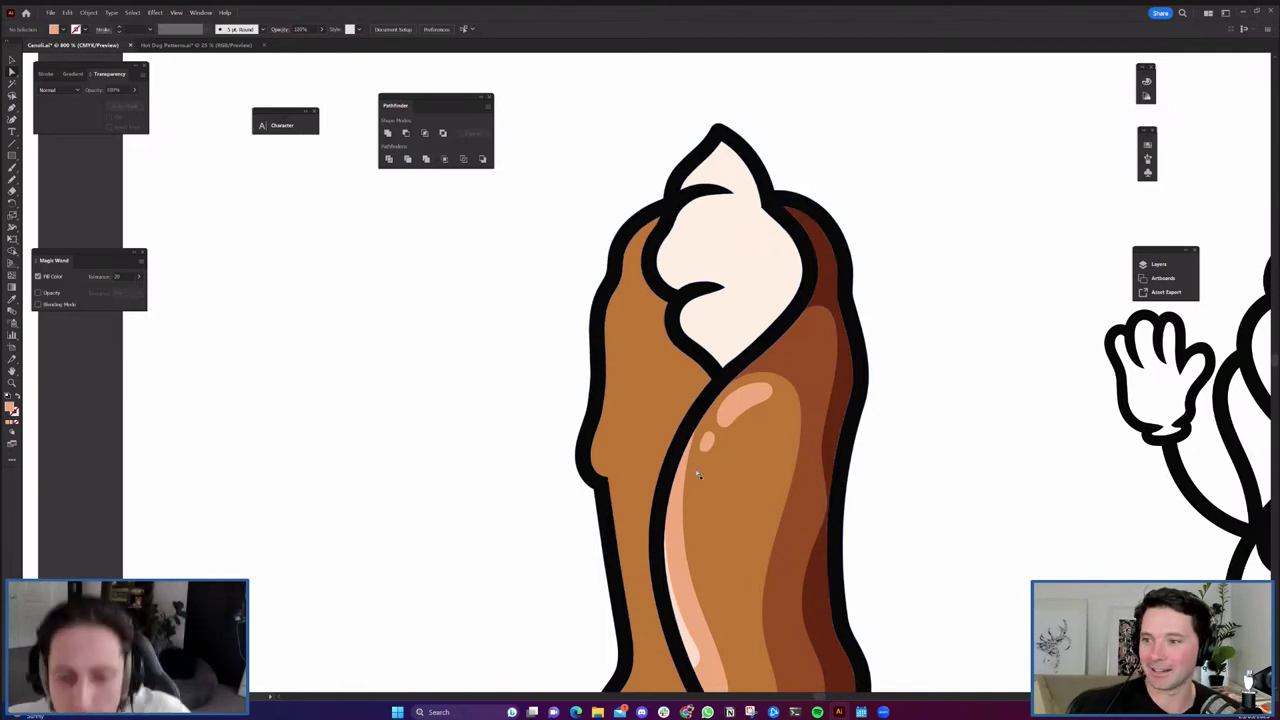
{"action": "scroll", "coordinate": [697, 480], "scroll_direction": "down", "scroll_amount": 2}
{"action": "left_click_drag", "start_coordinate": [813, 648], "coordinate": [807, 578]}
{"action": "scroll", "coordinate": [718, 467], "scroll_direction": "up", "scroll_amount": 2}
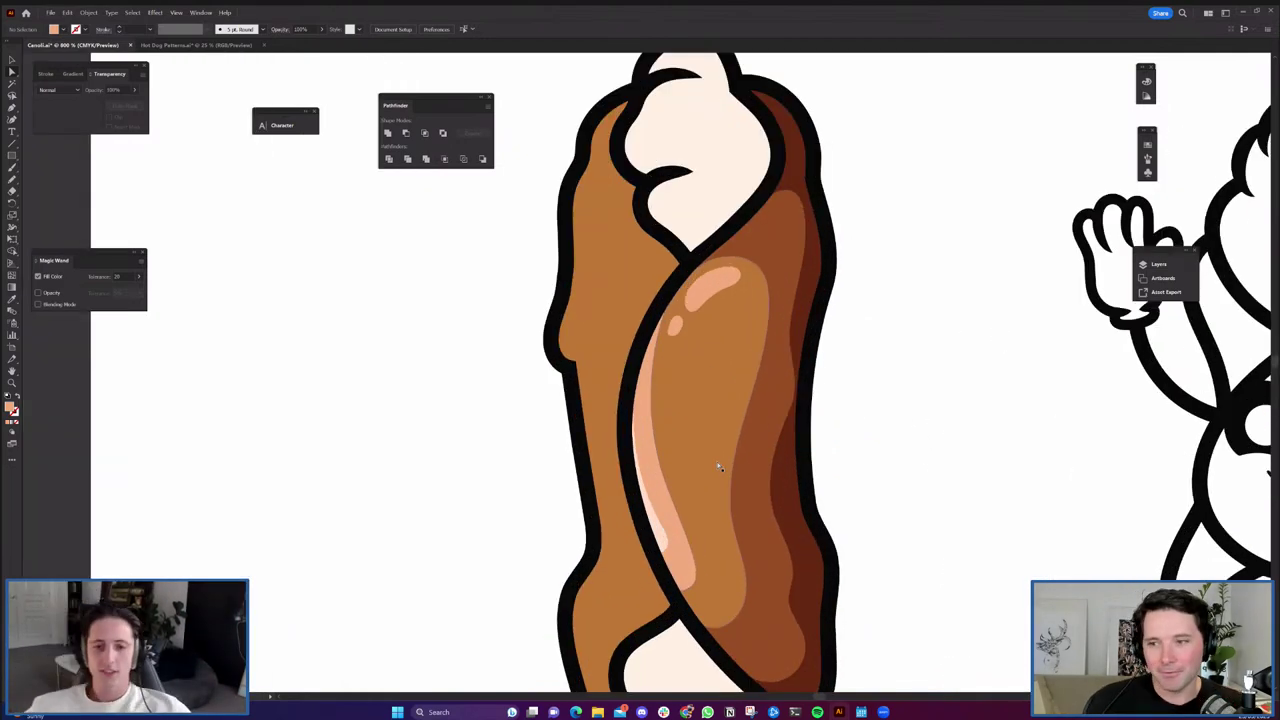
{"action": "scroll", "coordinate": [716, 474], "scroll_direction": "up", "scroll_amount": 1}
{"action": "scroll", "coordinate": [716, 474], "scroll_direction": "down", "scroll_amount": 2}
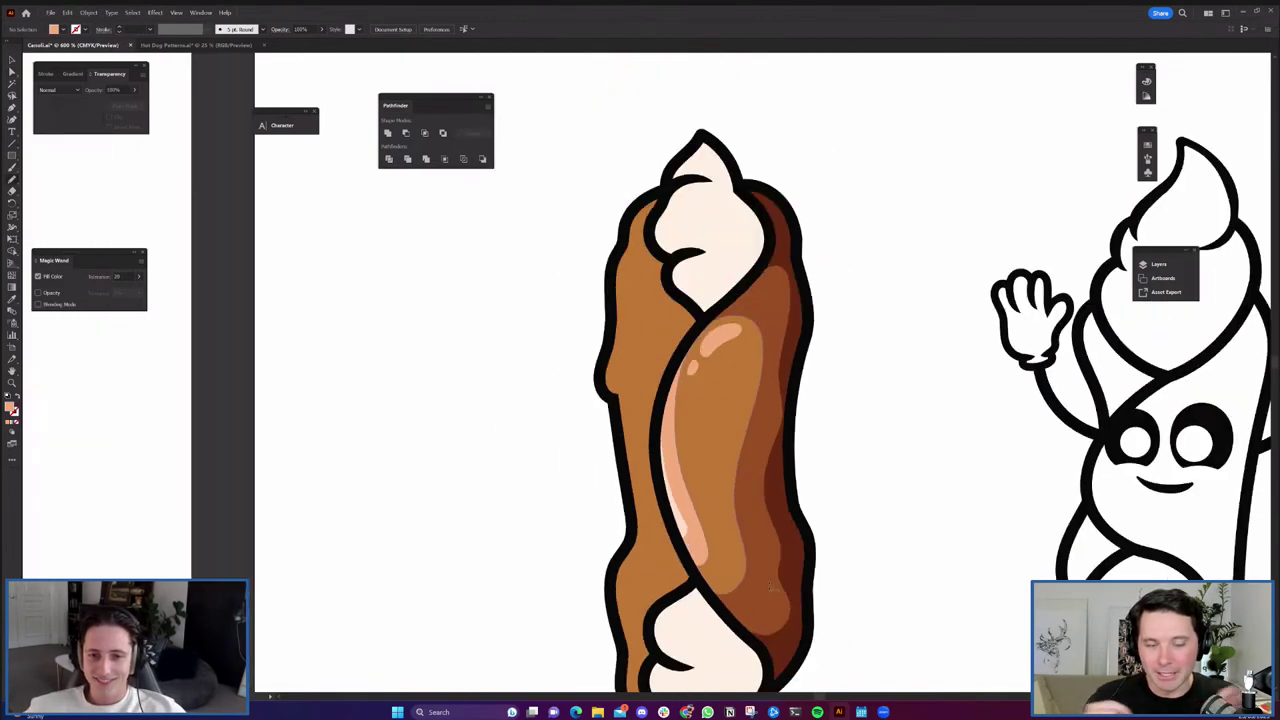
{"action": "scroll", "coordinate": [758, 499], "scroll_direction": "up", "scroll_amount": 1}
{"action": "scroll", "coordinate": [758, 500], "scroll_direction": "up", "scroll_amount": 3}
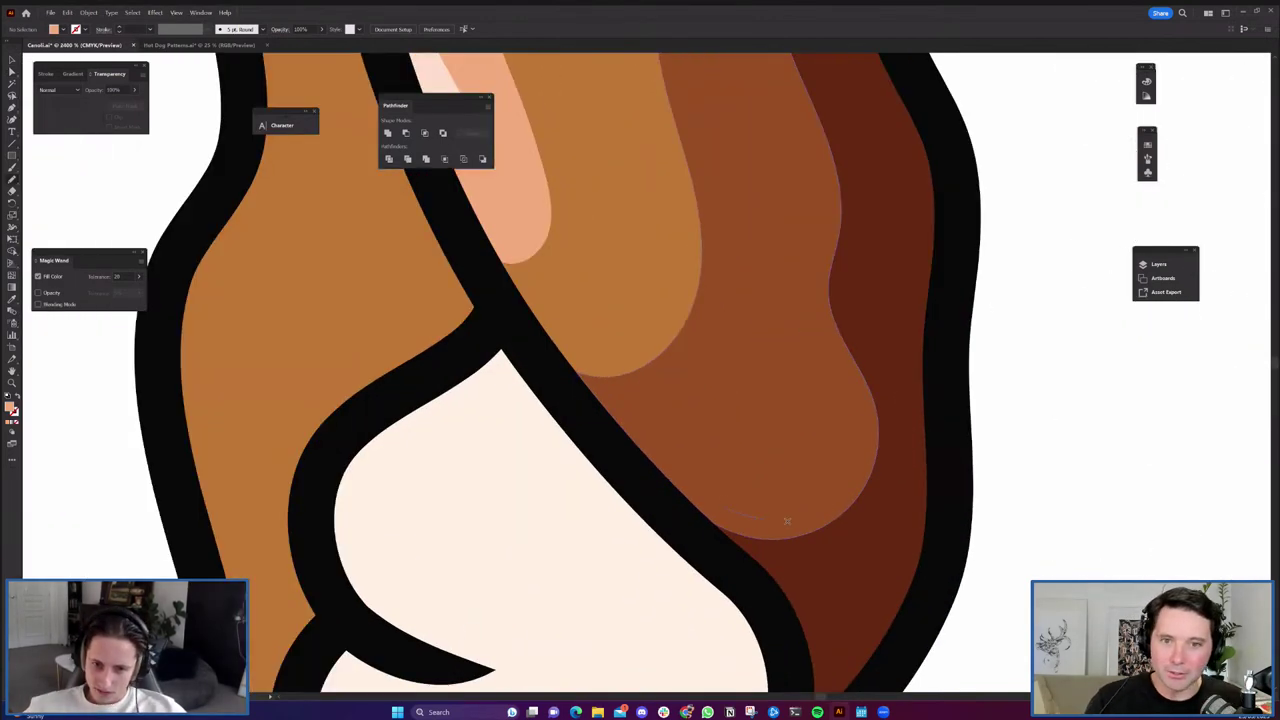
{"action": "left_click_drag", "start_coordinate": [846, 477], "coordinate": [847, 475]}
{"action": "key", "text": "ctrl+z"}
{"action": "left_click_drag", "start_coordinate": [714, 502], "coordinate": [763, 512]}
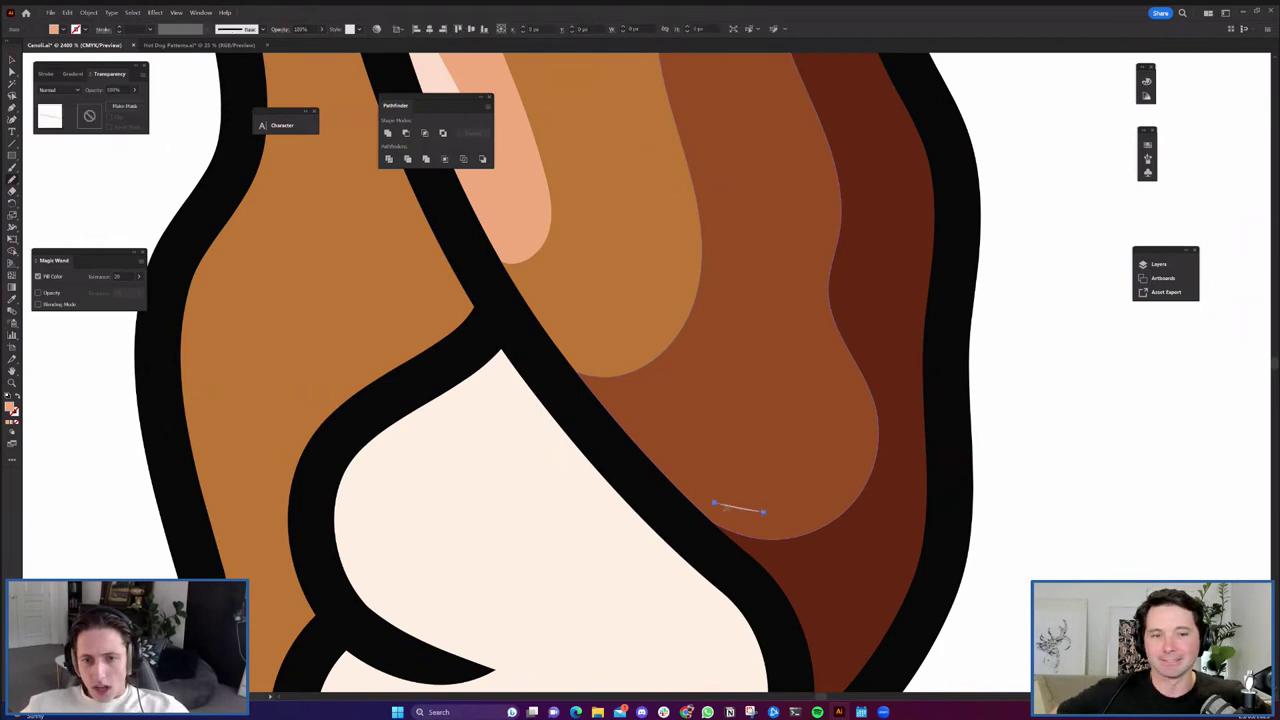
{"action": "key", "text": "ctrl+z"}
Draw a bean-shaped highlight in the rounded lower end of the reddish-brown shadow and recolour it with the shell's caramel brown.
{"action": "left_click_drag", "start_coordinate": [763, 512], "coordinate": [827, 490]}
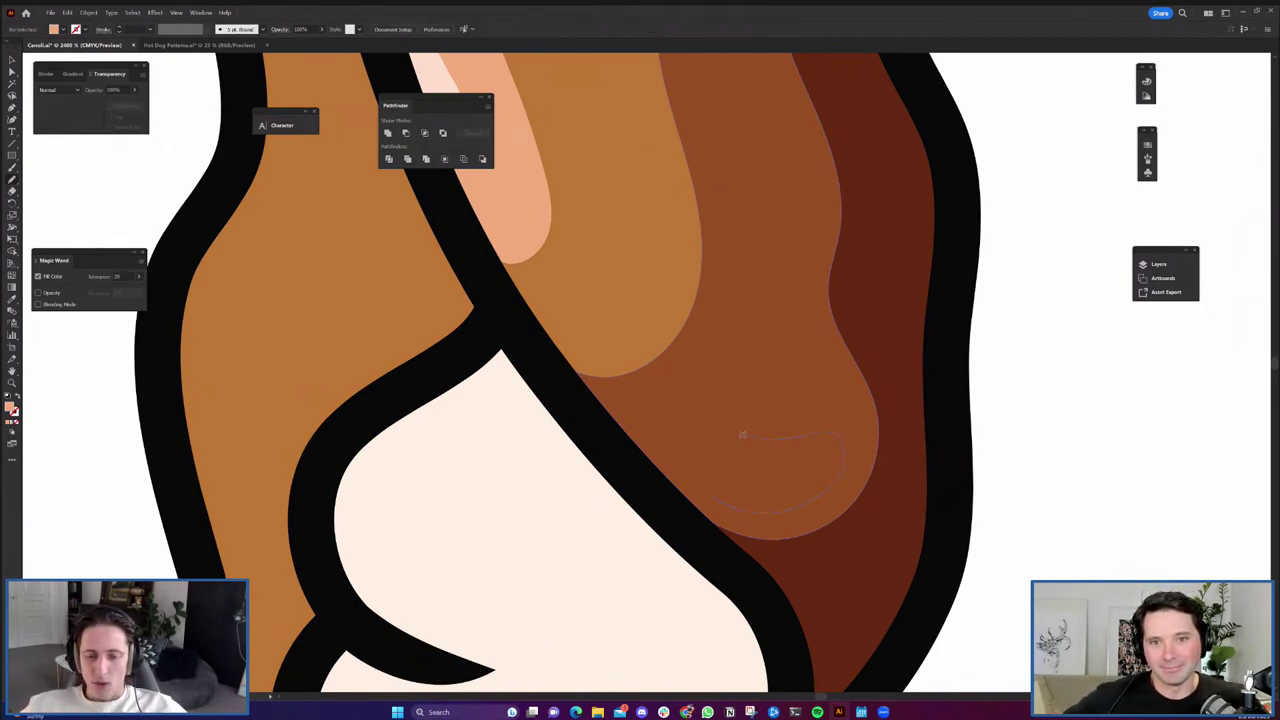
{"action": "left_click", "coordinate": [701, 483]}
{"action": "scroll", "coordinate": [701, 488], "scroll_direction": "down", "scroll_amount": 2}
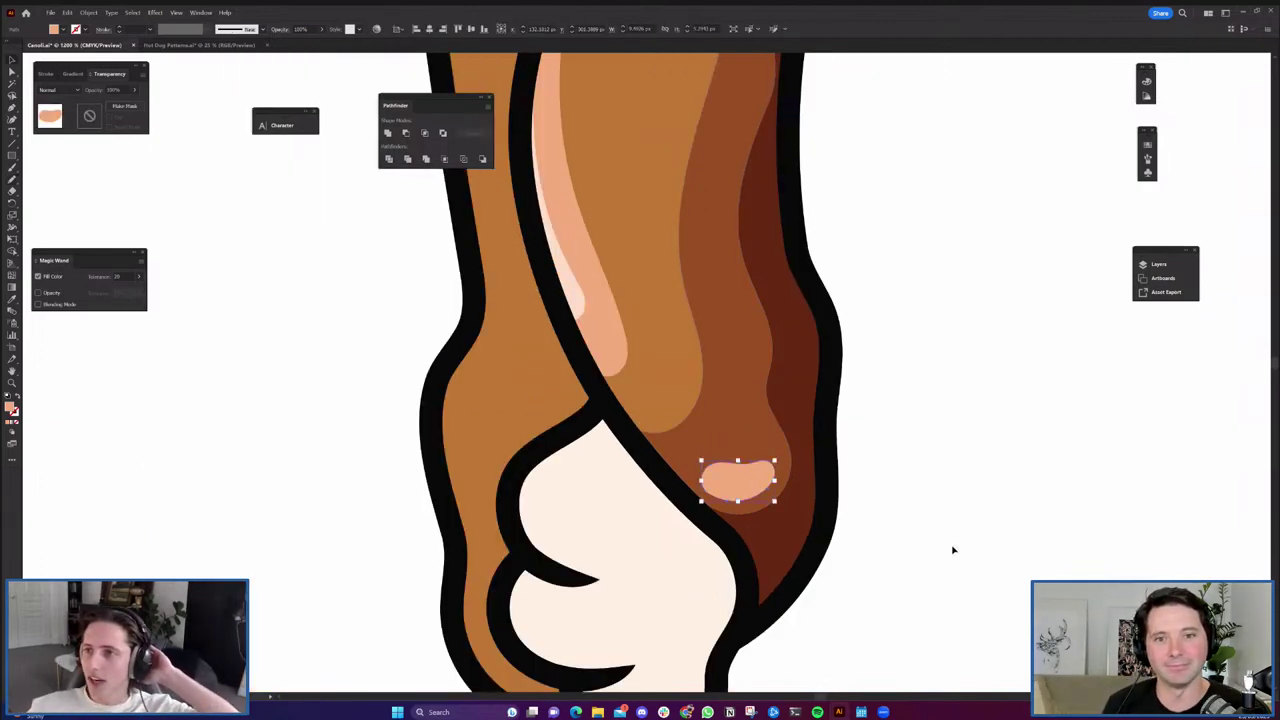
{"action": "key", "text": "i"}
{"action": "left_click", "coordinate": [657, 386]}
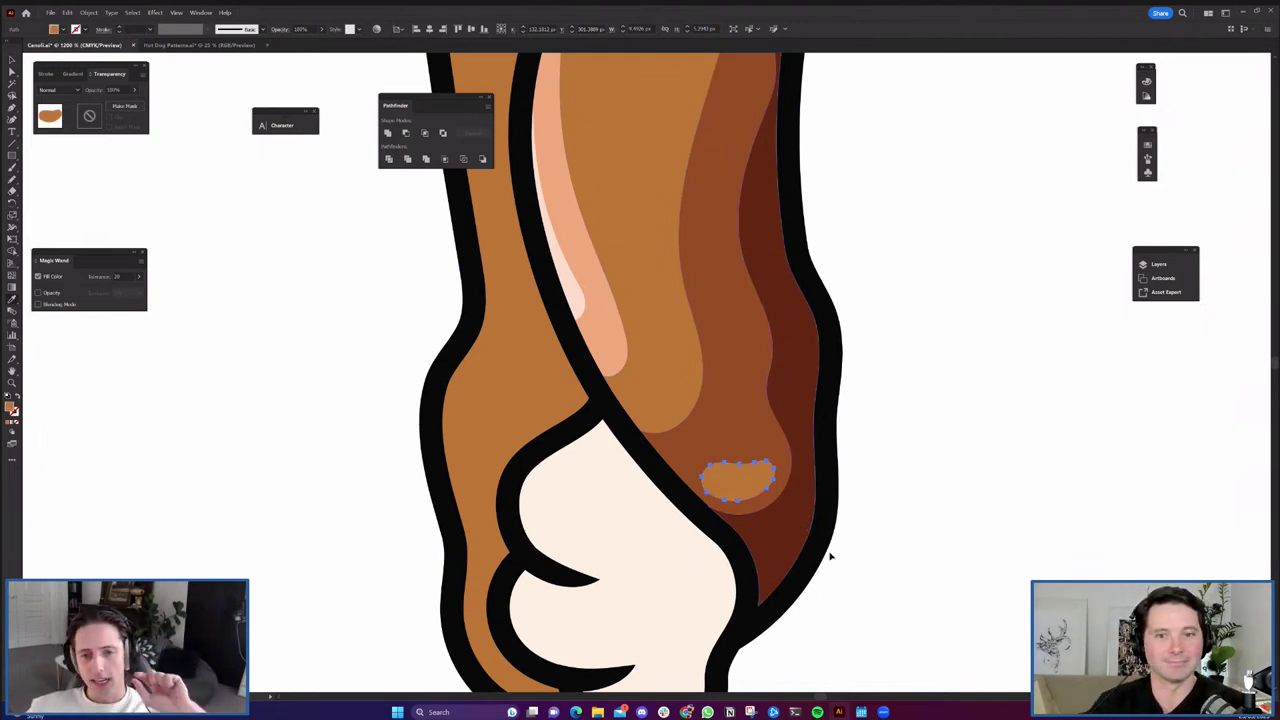
{"action": "left_click", "coordinate": [869, 562]}
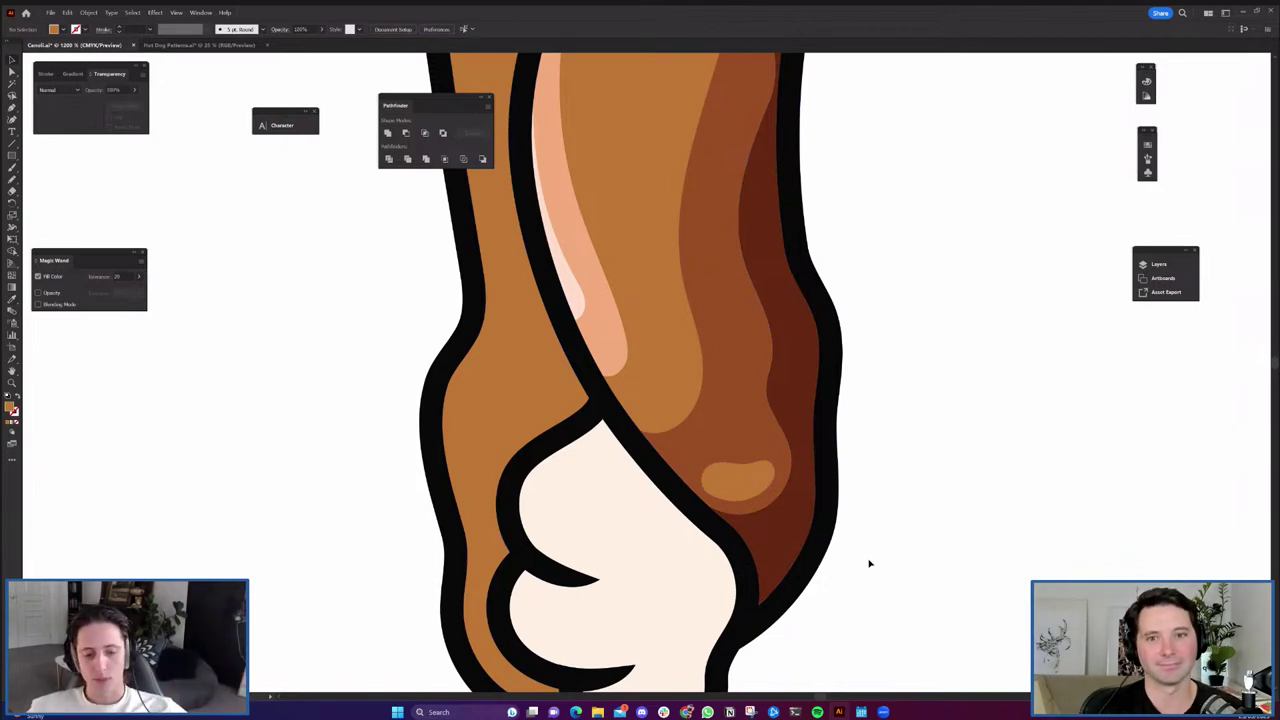
Draw a small caramel-brown oval highlight just above the upper right end of the bean-shaped highlight.
{"action": "key", "text": "n"}
{"action": "scroll", "coordinate": [776, 484], "scroll_direction": "down", "scroll_amount": 2}
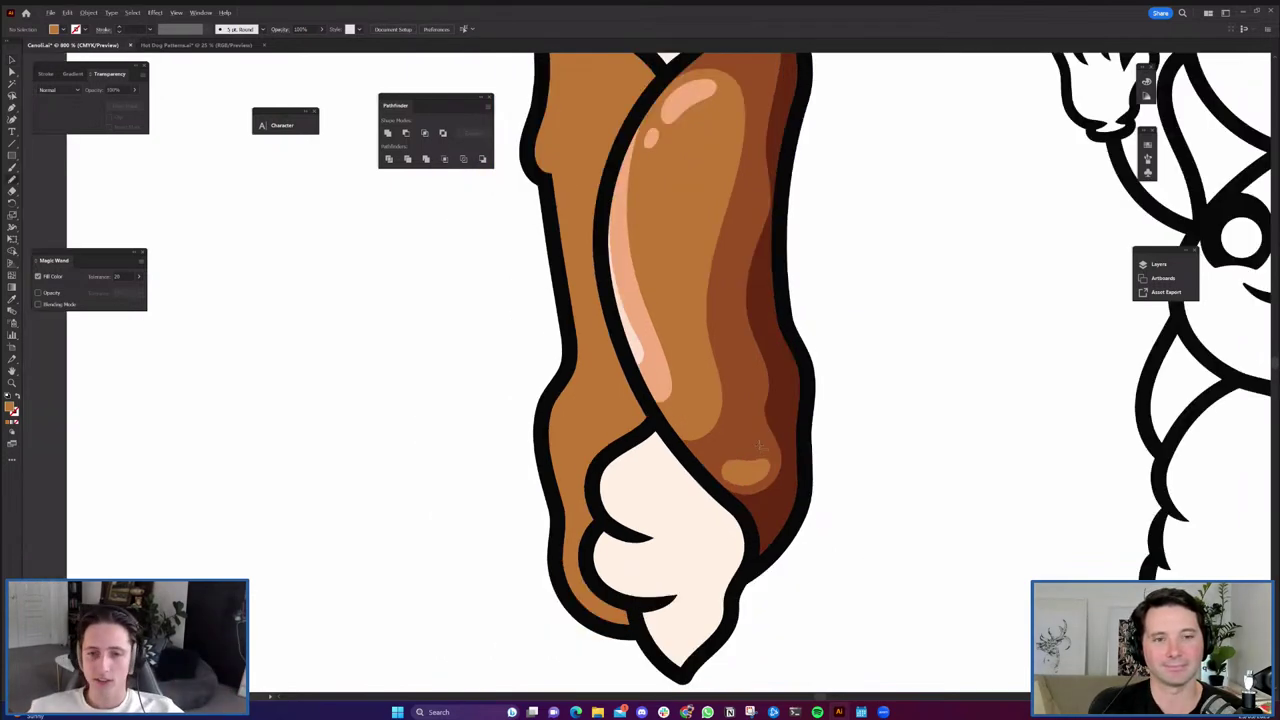
{"action": "scroll", "coordinate": [760, 460], "scroll_direction": "up", "scroll_amount": 4}
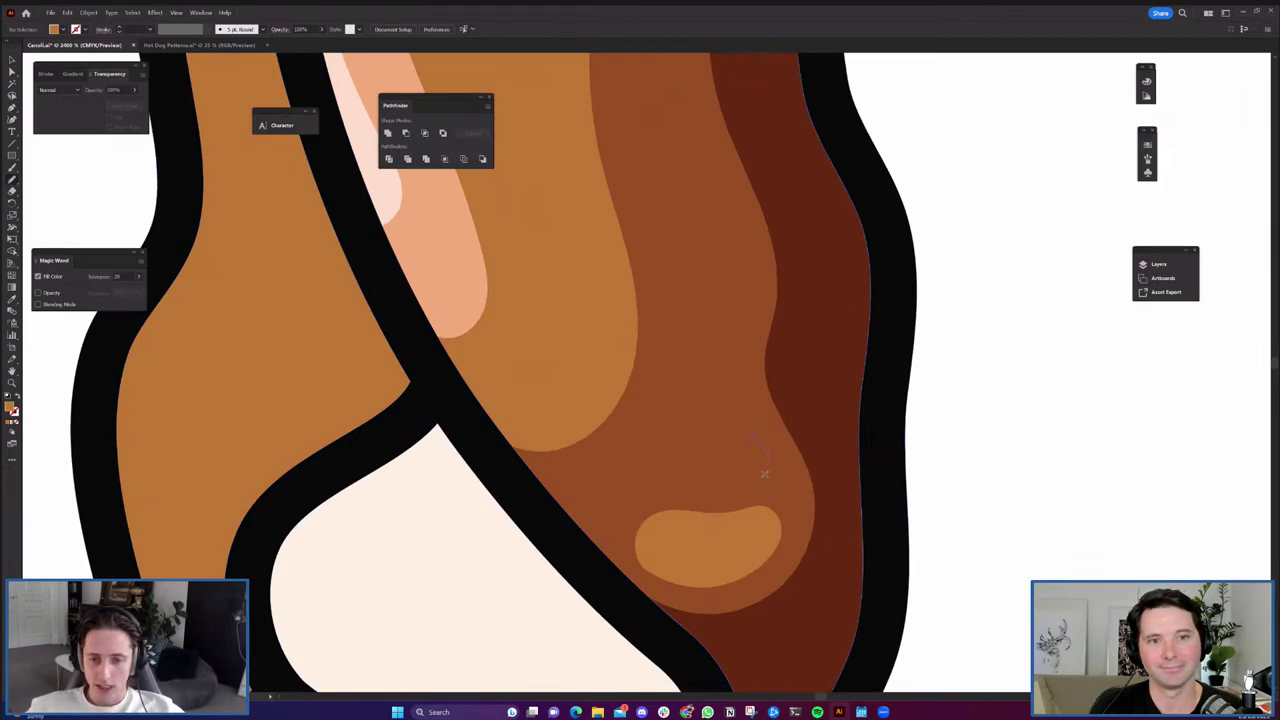
{"action": "left_click", "coordinate": [750, 452]}
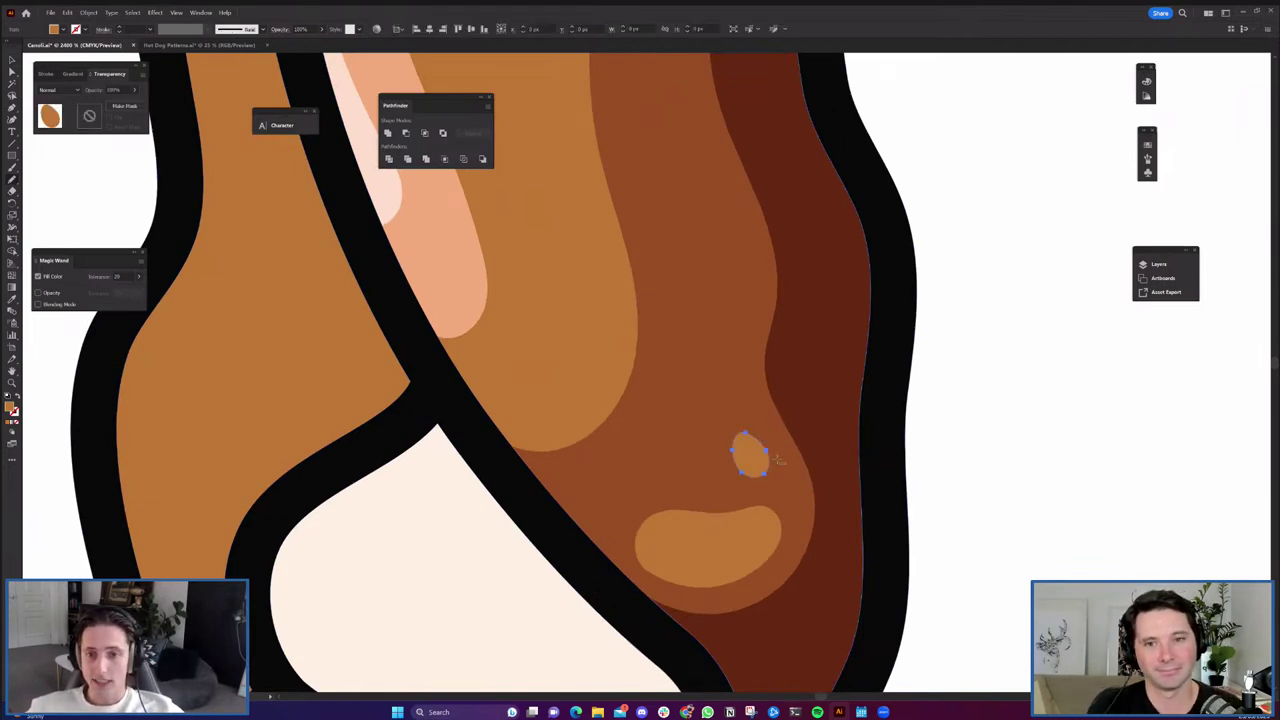
{"action": "scroll", "coordinate": [758, 455], "scroll_direction": "down", "scroll_amount": 3}
{"action": "scroll", "coordinate": [846, 470], "scroll_direction": "down", "scroll_amount": 2}
{"action": "scroll", "coordinate": [843, 457], "scroll_direction": "up", "scroll_amount": 3}
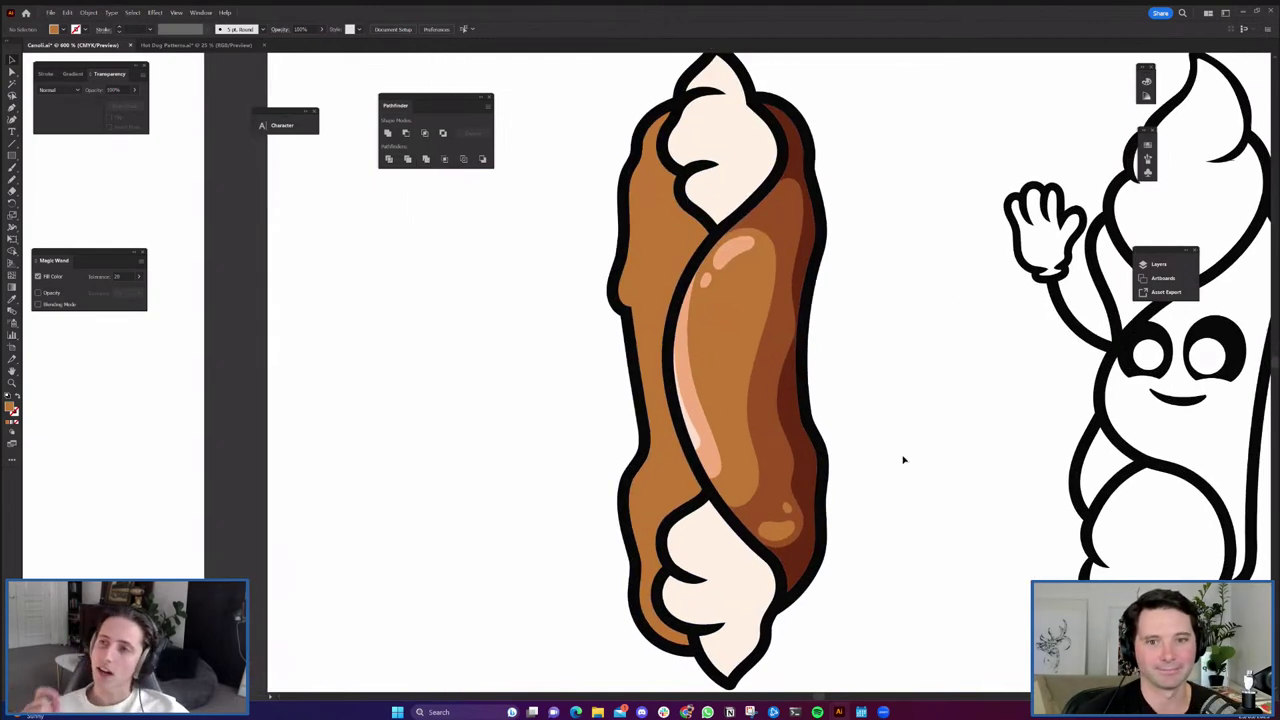
Draw the wavy outer edge of a shadow on the back shell flap, running down from the fold of the upper cream.
{"action": "key", "text": "n"}
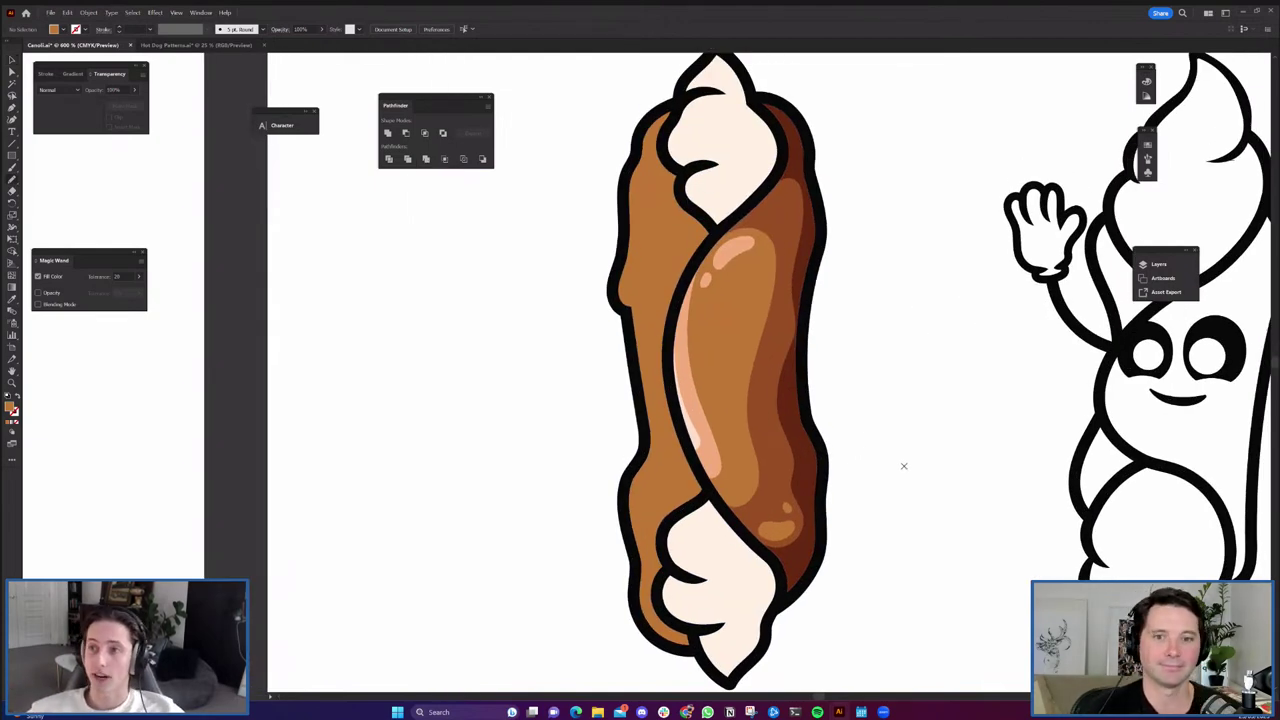
{"action": "scroll", "coordinate": [820, 385], "scroll_direction": "down", "scroll_amount": 2}
{"action": "scroll", "coordinate": [778, 345], "scroll_direction": "up", "scroll_amount": 5}
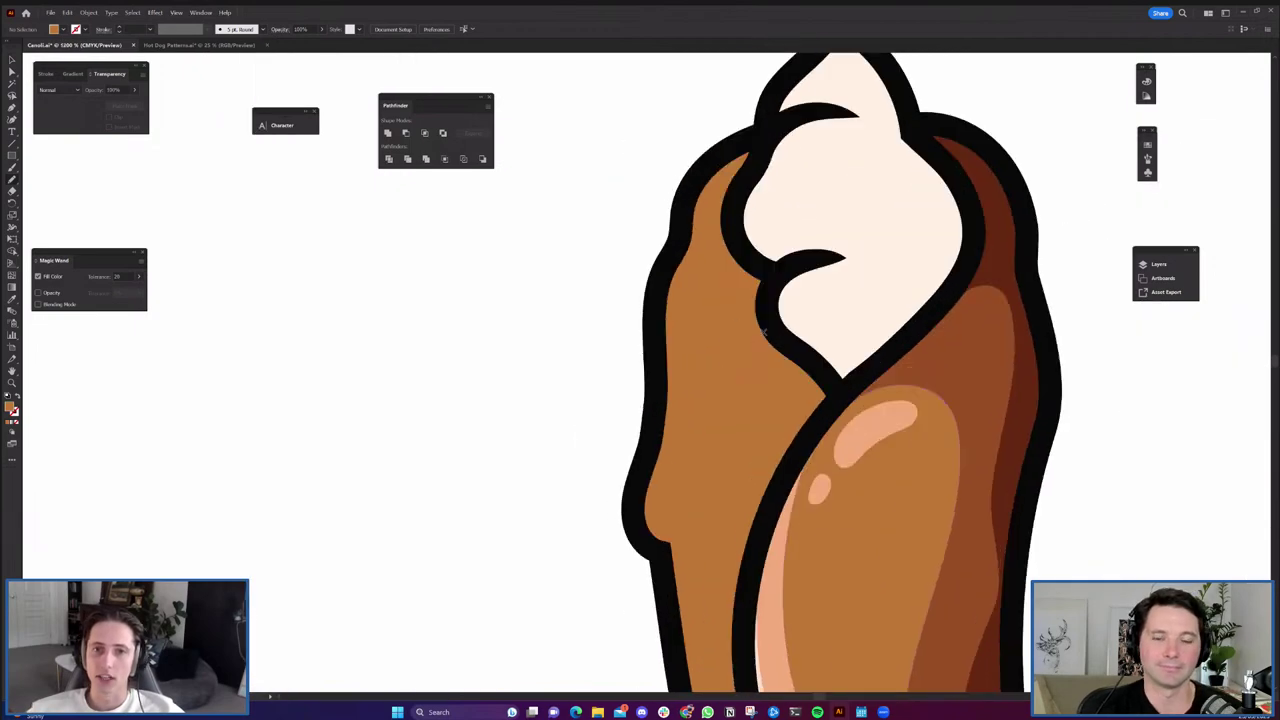
{"action": "left_click_drag", "start_coordinate": [779, 345], "coordinate": [801, 302]}
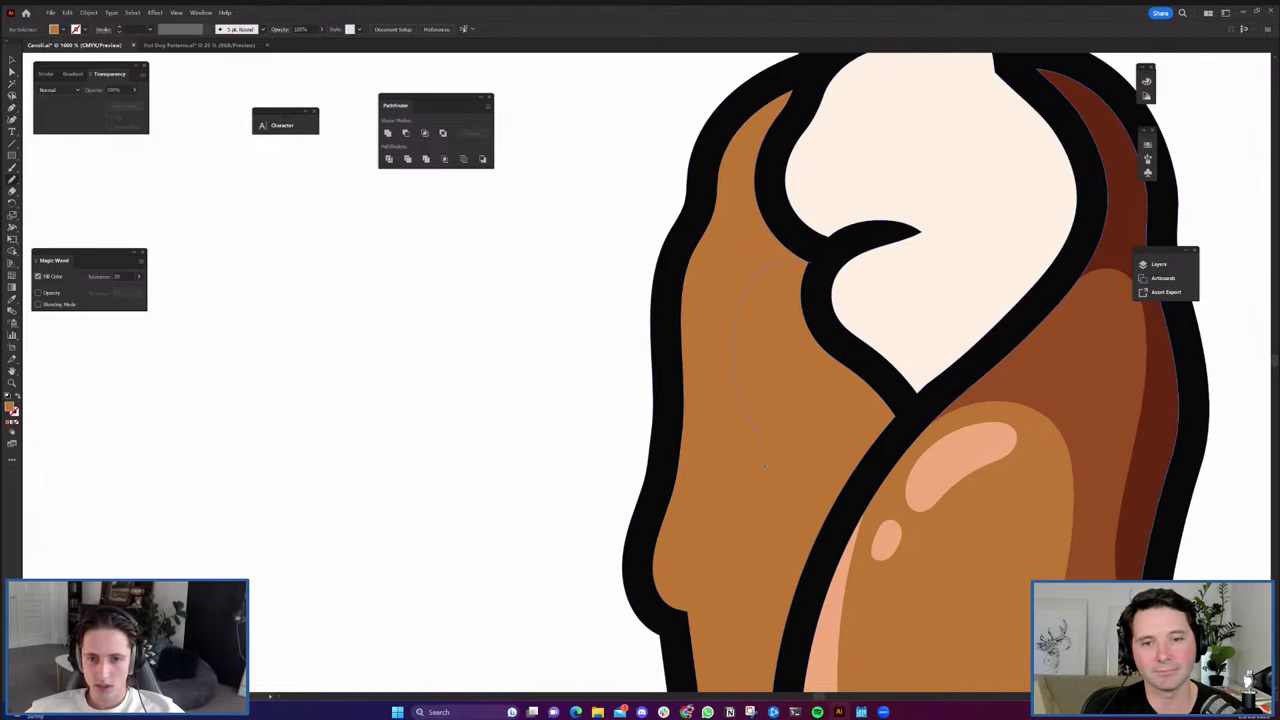
{"action": "left_click_drag", "start_coordinate": [742, 543], "coordinate": [742, 545]}
{"action": "scroll", "coordinate": [760, 400], "scroll_direction": "down", "scroll_amount": 4}
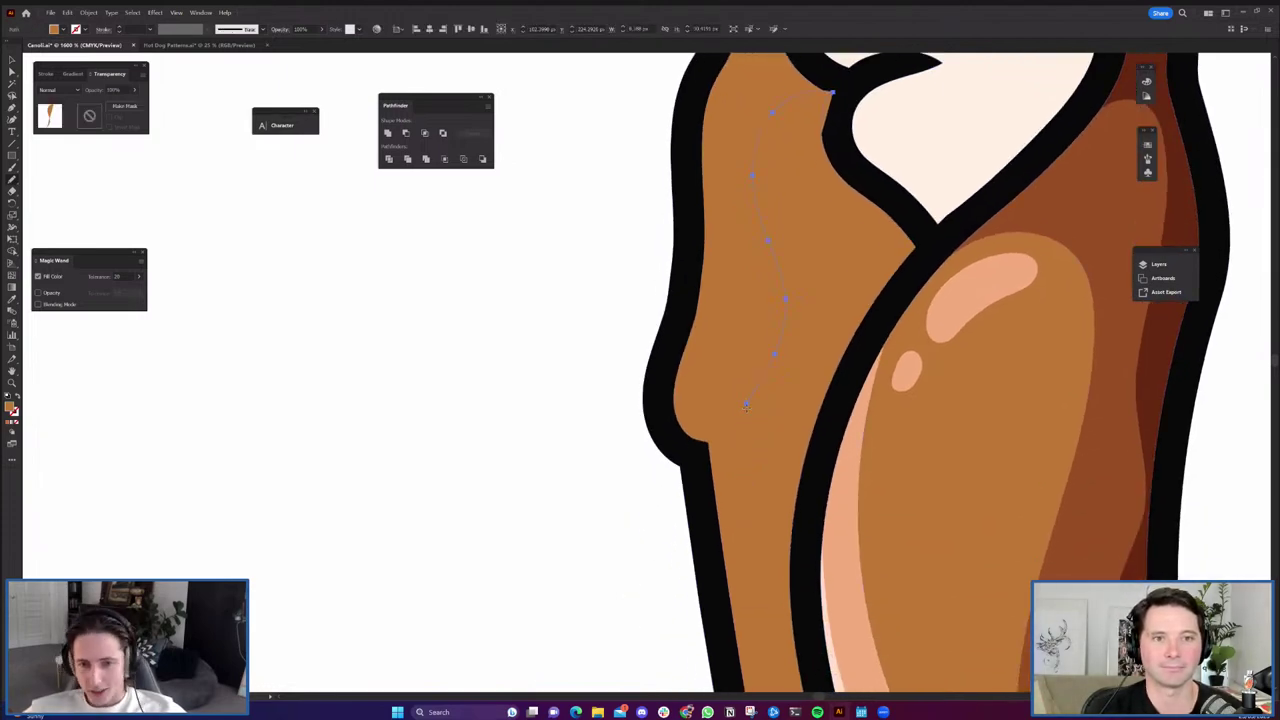
Extend the shadow path around its rounded lower end and back up to the outline beneath the upper cream.
{"action": "left_click", "coordinate": [762, 488]}
{"action": "scroll", "coordinate": [762, 490], "scroll_direction": "down", "scroll_amount": 2}
{"action": "left_click_drag", "start_coordinate": [763, 494], "coordinate": [735, 205]}
{"action": "scroll", "coordinate": [738, 256], "scroll_direction": "up", "scroll_amount": 4}
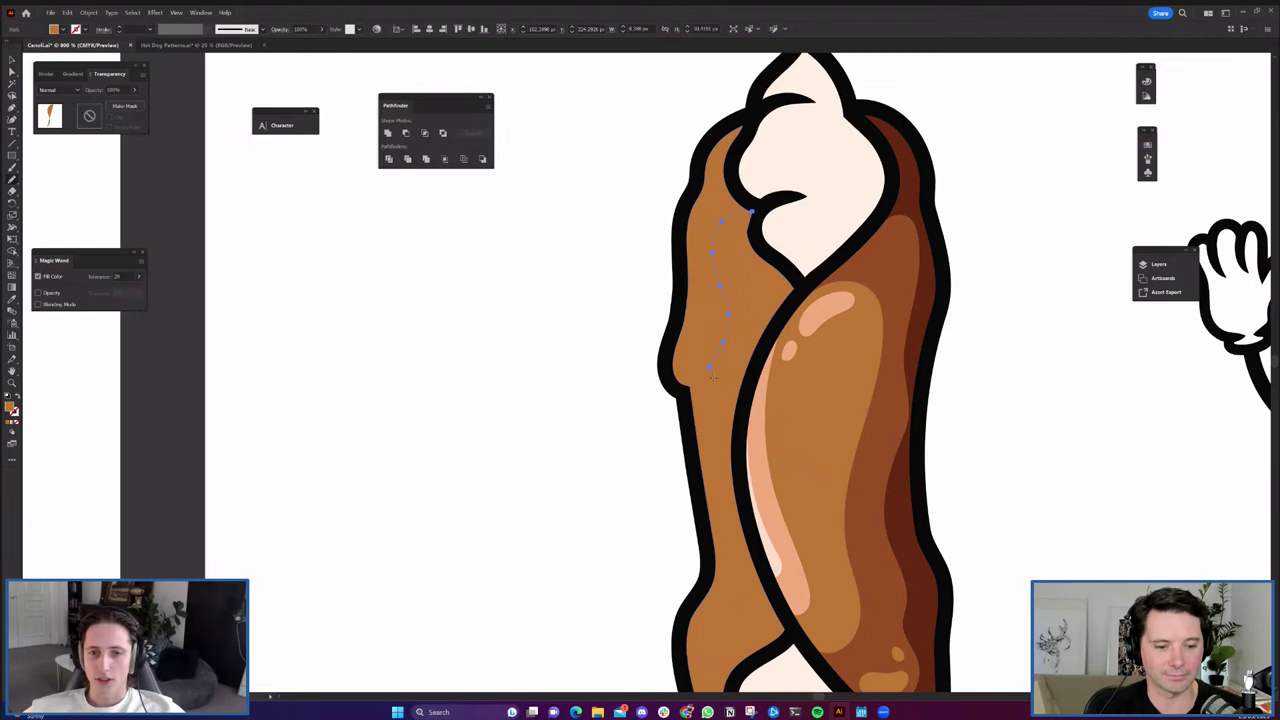
{"action": "scroll", "coordinate": [720, 420], "scroll_direction": "up", "scroll_amount": 2}
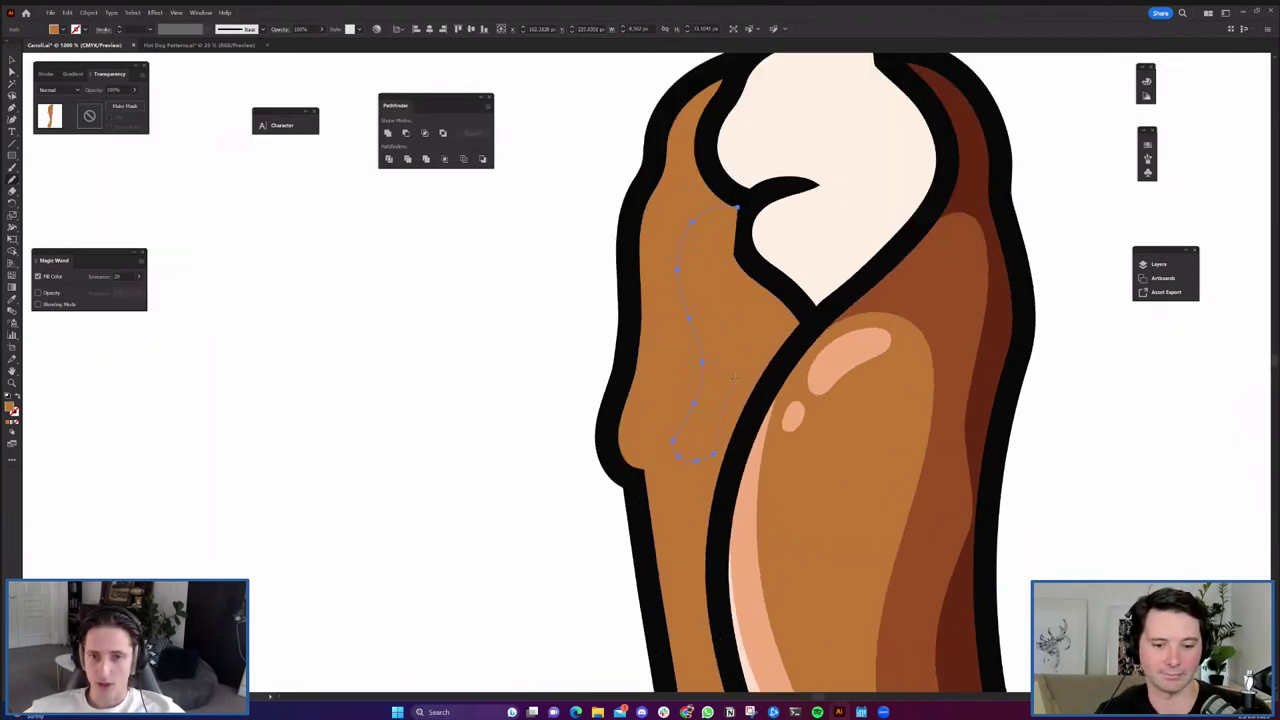
{"action": "left_click", "coordinate": [773, 325]}
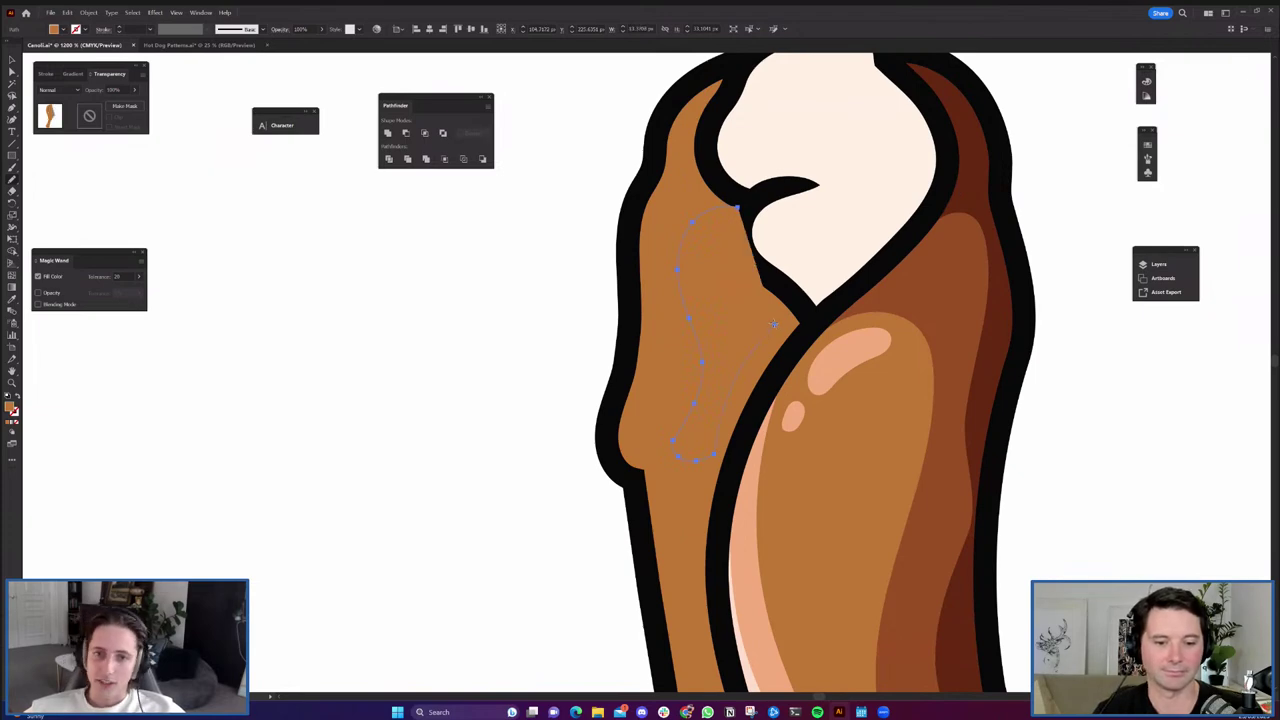
{"action": "left_click", "coordinate": [765, 284]}
Divide the back shell flap with the drawn shadow path using Pathfinder Divide.
{"action": "key", "text": "shift+x"}
{"action": "key", "text": "a"}
{"action": "left_click", "coordinate": [668, 260], "text": "shift"}
{"action": "left_click", "coordinate": [389, 158]}
{"action": "left_click", "coordinate": [416, 277]}
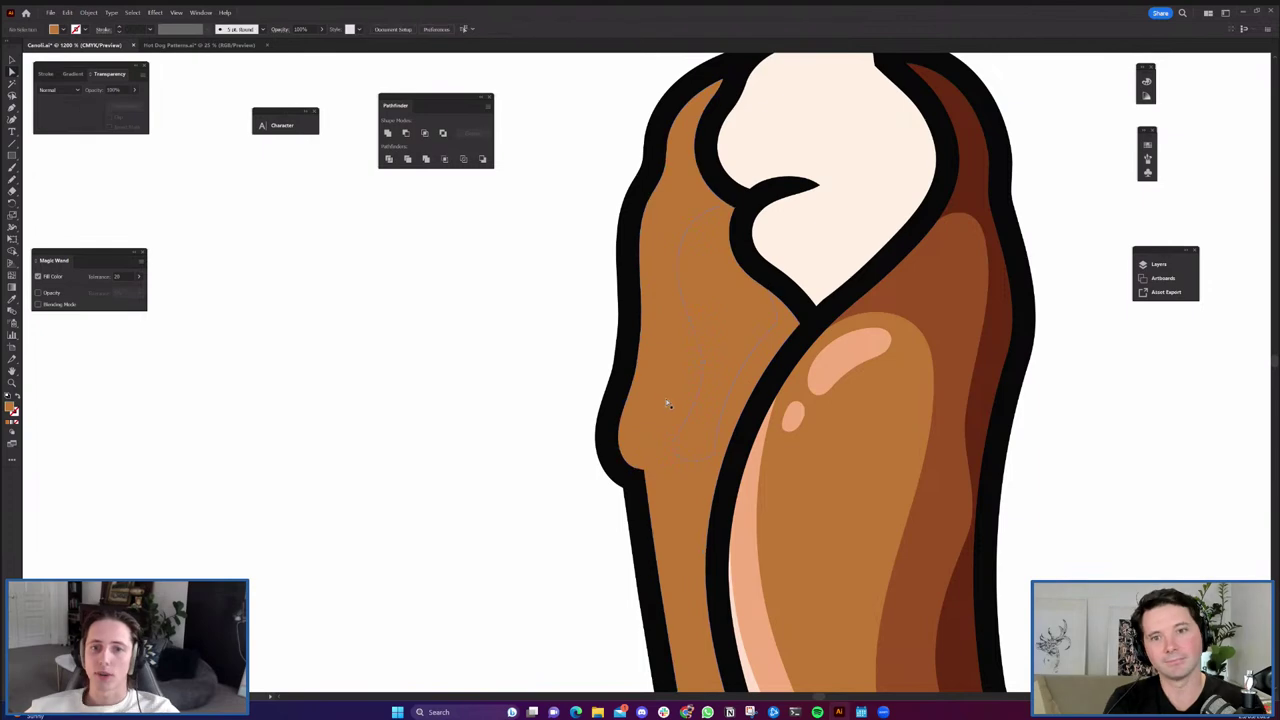
Draw an arched line across the narrow part of the back shell flap, above the lower cream.
{"action": "scroll", "coordinate": [694, 411], "scroll_direction": "down", "scroll_amount": 2}
{"action": "left_click_drag", "start_coordinate": [697, 577], "coordinate": [706, 429]}
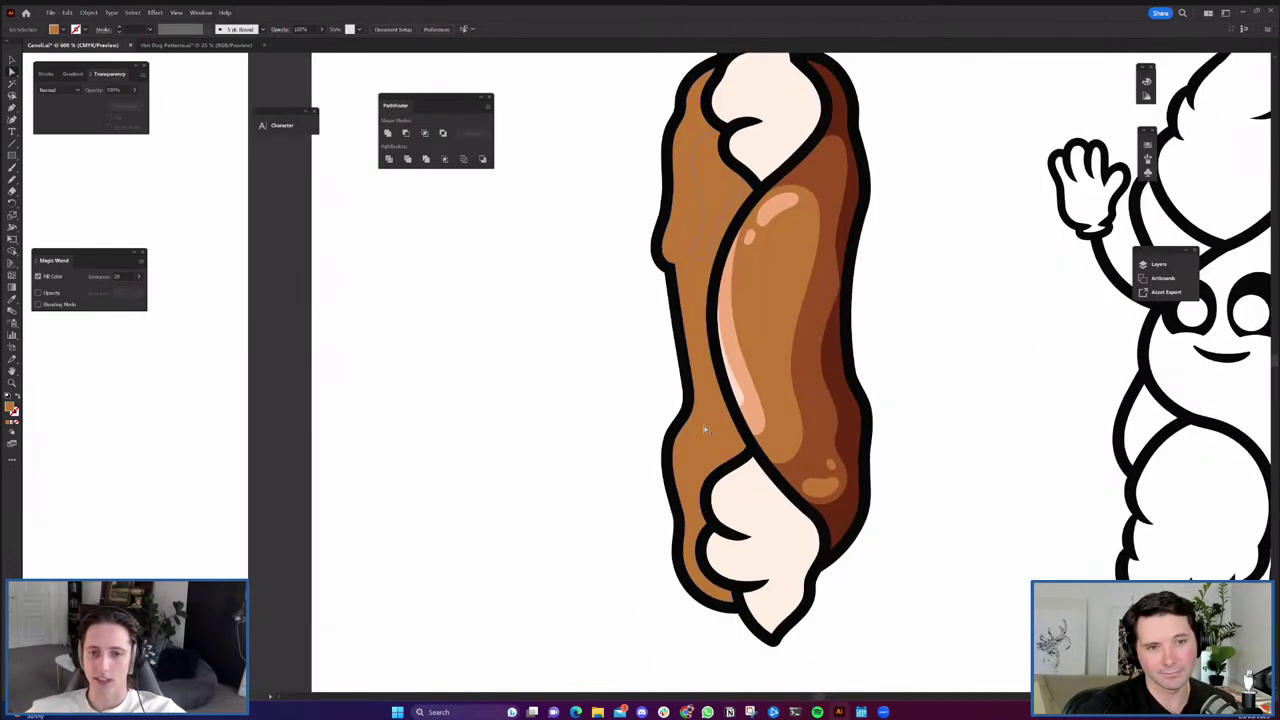
{"action": "scroll", "coordinate": [704, 440], "scroll_direction": "up", "scroll_amount": 2}
{"action": "scroll", "coordinate": [705, 440], "scroll_direction": "up", "scroll_amount": 3}
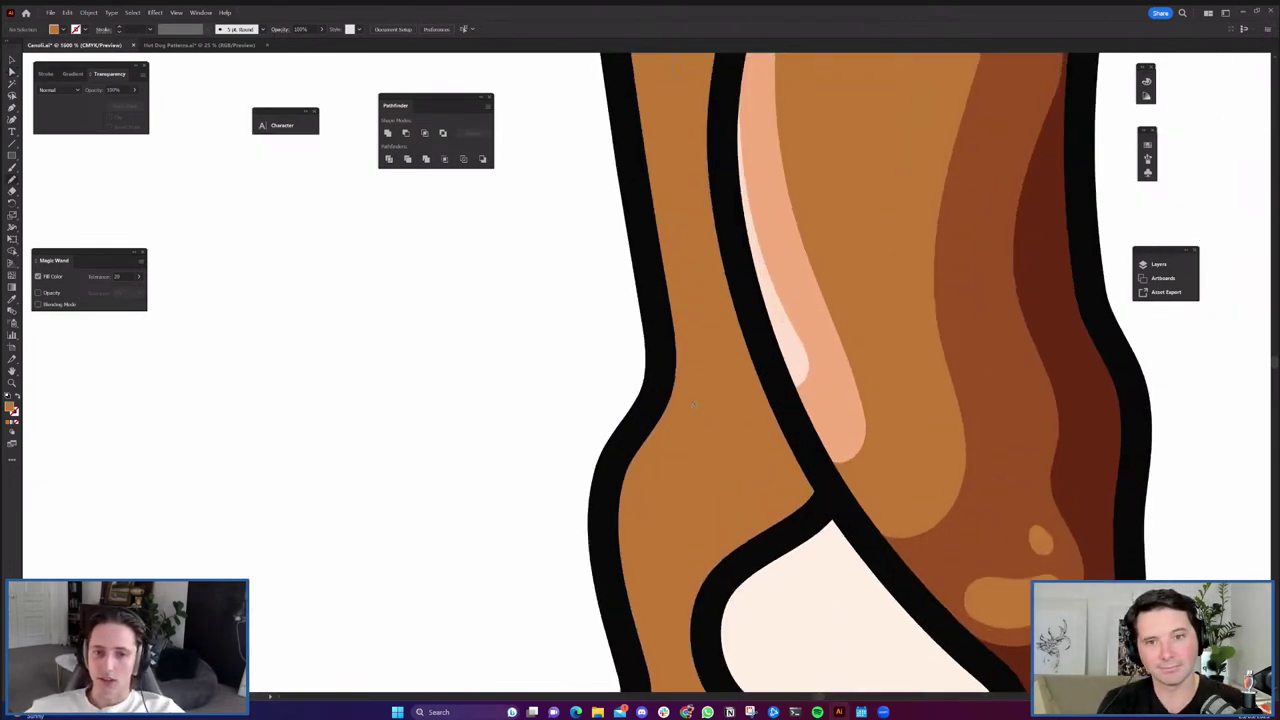
{"action": "left_click_drag", "start_coordinate": [678, 381], "coordinate": [673, 462]}
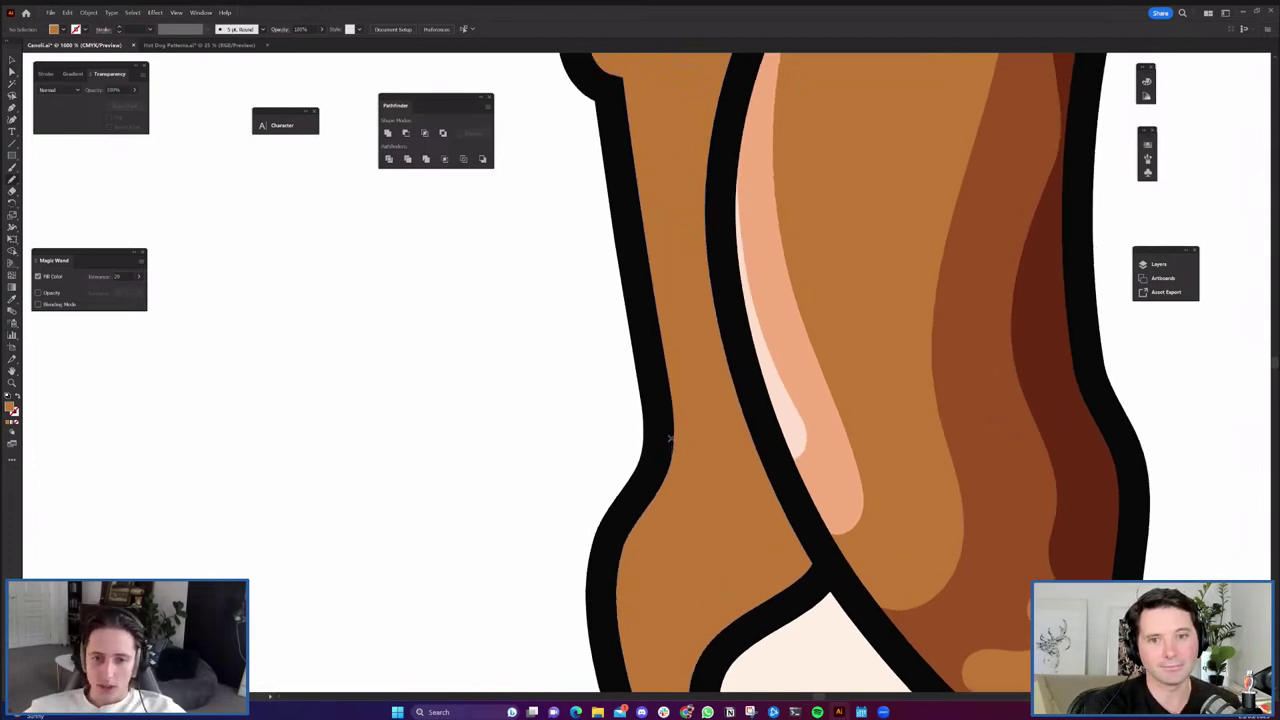
{"action": "left_click", "coordinate": [672, 417]}
{"action": "key", "text": "ctrl+z"}
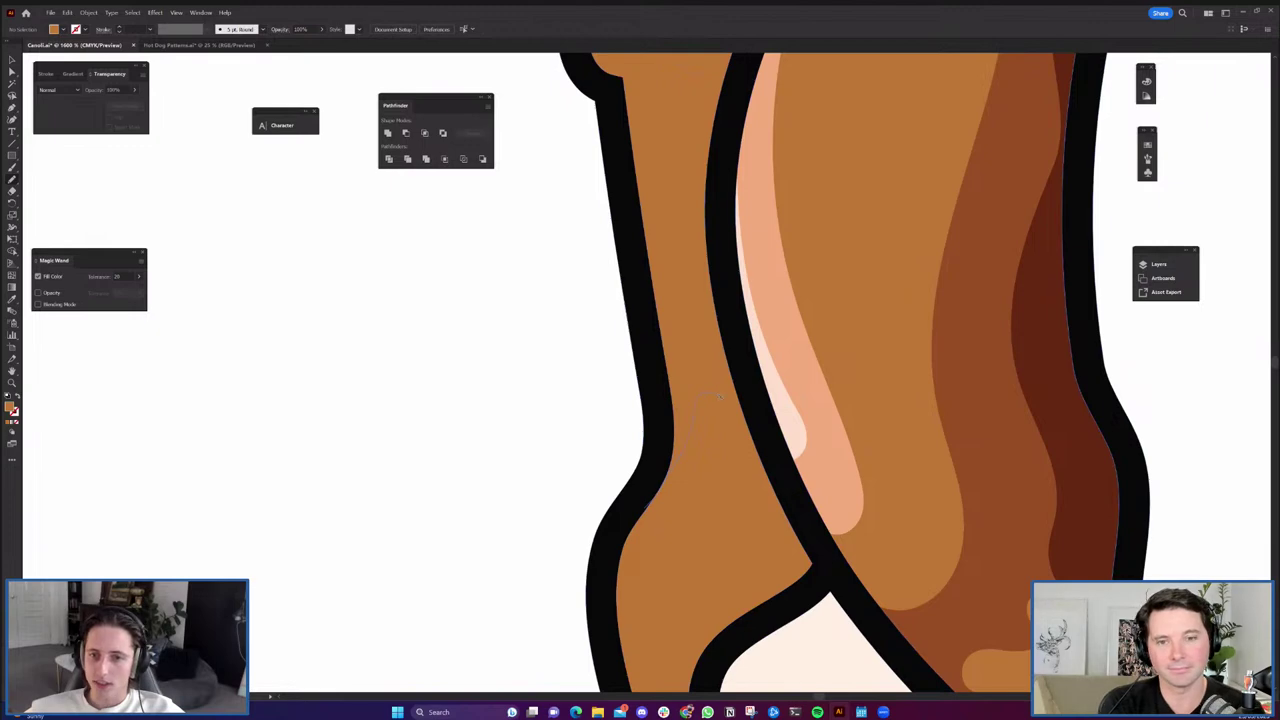
{"action": "left_click", "coordinate": [755, 438]}
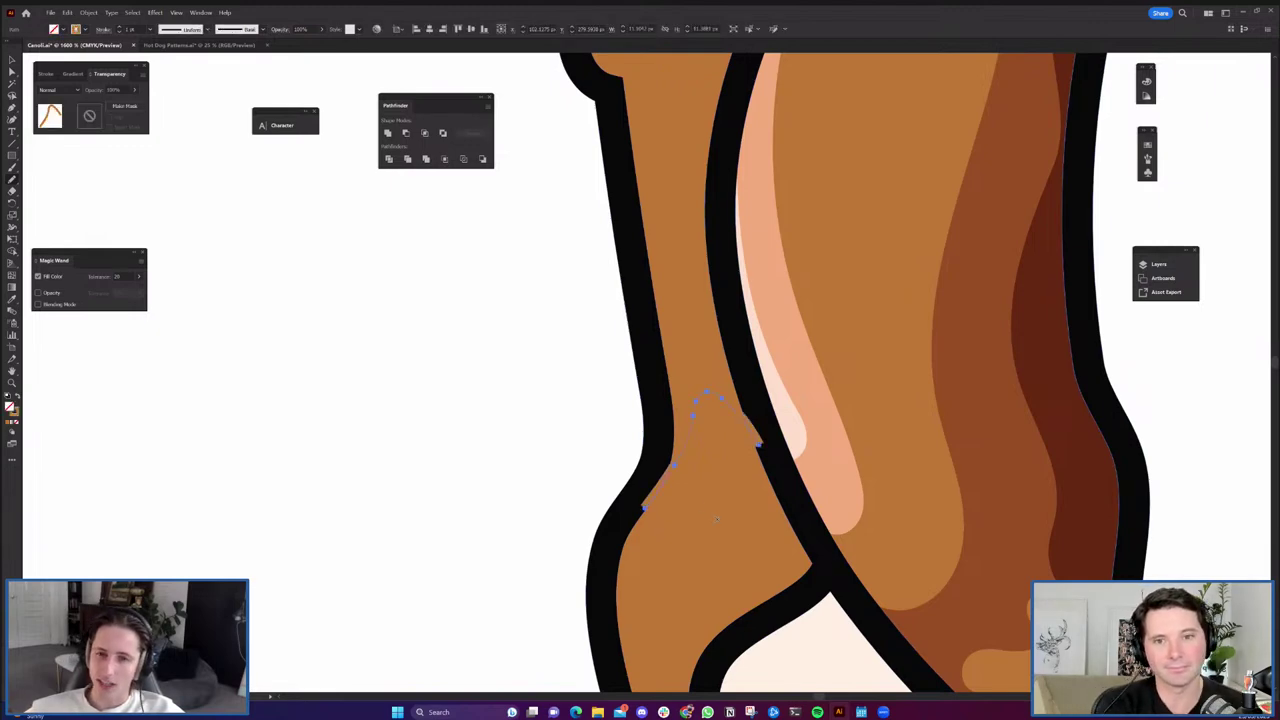
Try to divide the back shell flap along the arched line with Pathfinder Divide and select the upper piece for recolouring.
{"action": "left_click", "coordinate": [389, 160]}
{"action": "left_click", "coordinate": [462, 340]}
{"action": "scroll", "coordinate": [529, 423], "scroll_direction": "down", "scroll_amount": 3}
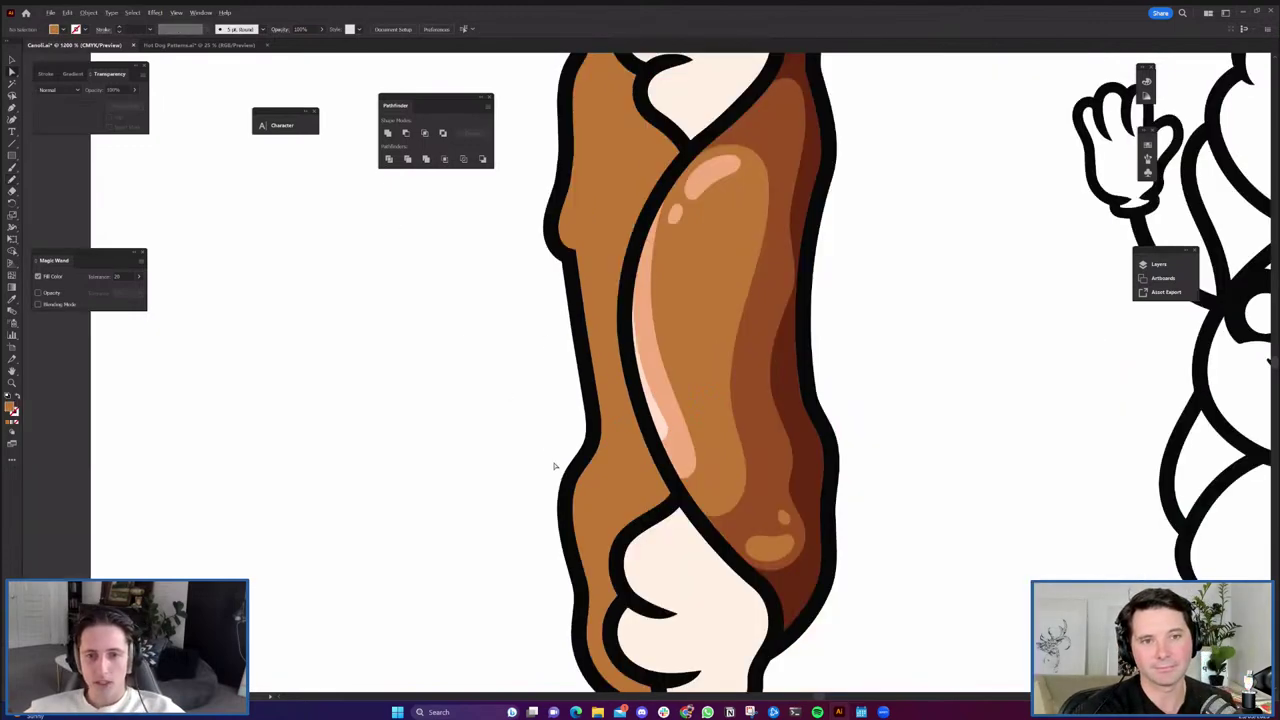
{"action": "left_click", "coordinate": [588, 400]}
{"action": "left_click_drag", "start_coordinate": [543, 457], "coordinate": [562, 515]}
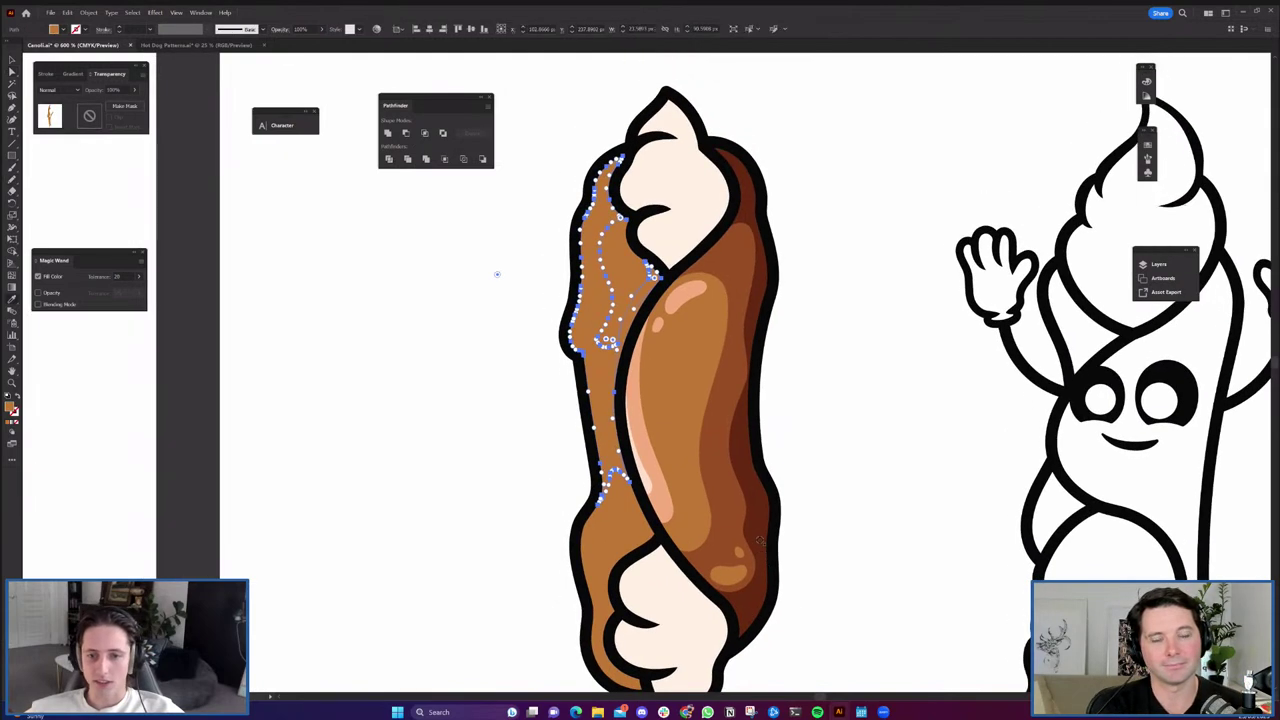
{"action": "left_click", "coordinate": [561, 518]}
Delete the arched line from the narrow part of the back shell flap.
{"action": "left_click", "coordinate": [599, 499]}
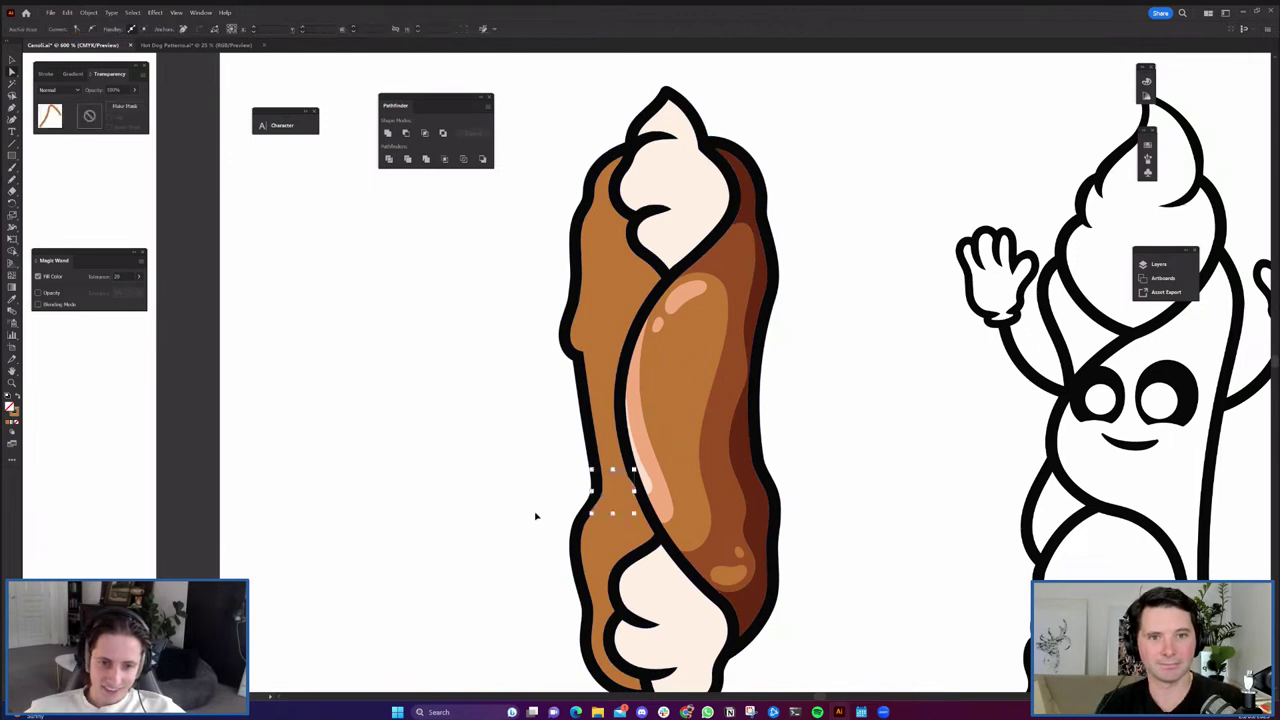
{"action": "left_click", "coordinate": [536, 518]}
{"action": "left_click", "coordinate": [604, 503]}
{"action": "left_click", "coordinate": [546, 503]}
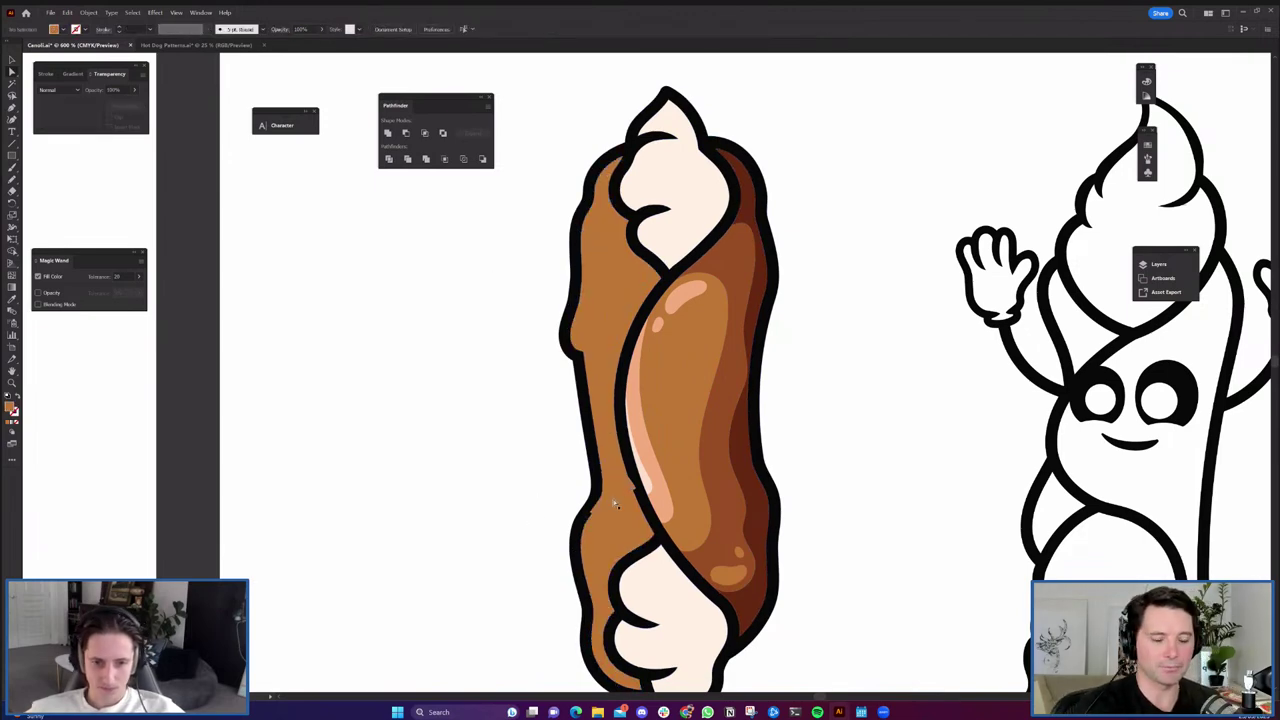
{"action": "scroll", "coordinate": [560, 515], "scroll_direction": "up", "scroll_amount": 5}
{"action": "left_click", "coordinate": [568, 523]}
{"action": "key", "text": "Delete"}
{"action": "left_click", "coordinate": [454, 474]}
{"action": "left_click", "coordinate": [610, 471]}
{"action": "left_click", "coordinate": [454, 537]}
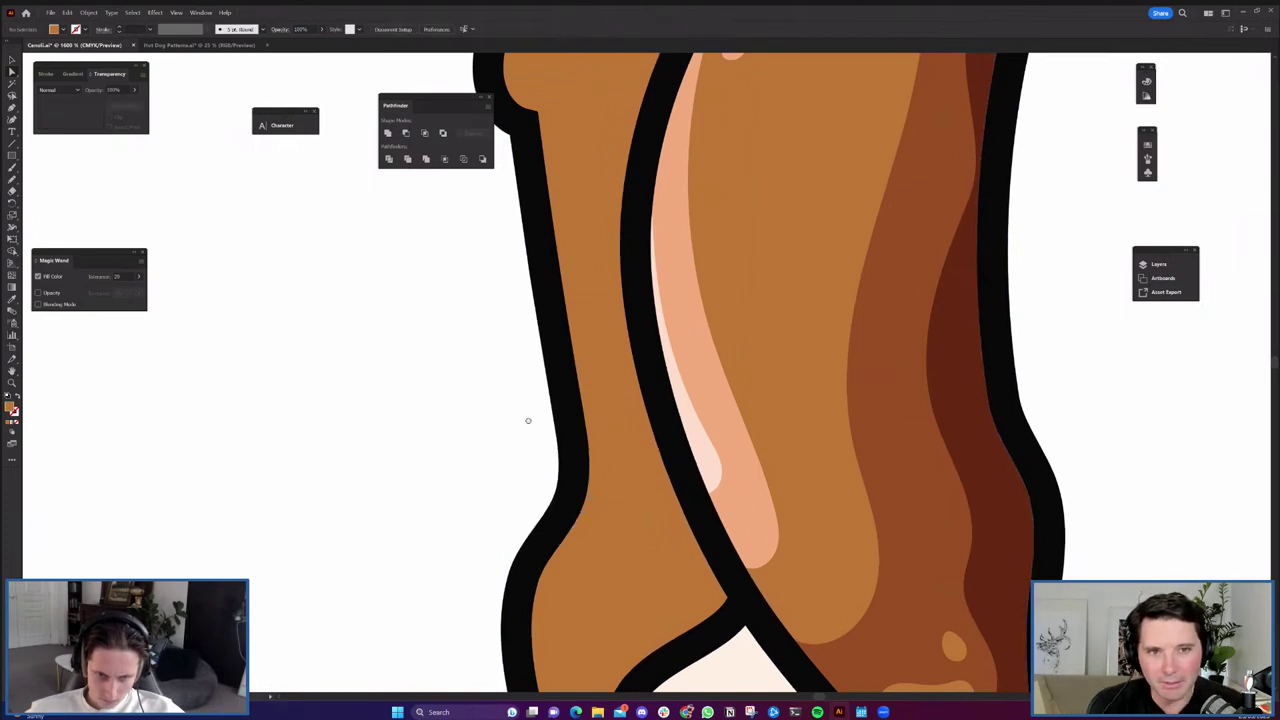
Compare the partly coloured cannoli with the finished cannoli illustrations and examine its lower shell and cream.
{"action": "scroll", "coordinate": [500, 530], "scroll_direction": "down", "scroll_amount": 5}
{"action": "scroll", "coordinate": [615, 453], "scroll_direction": "down", "scroll_amount": 2}
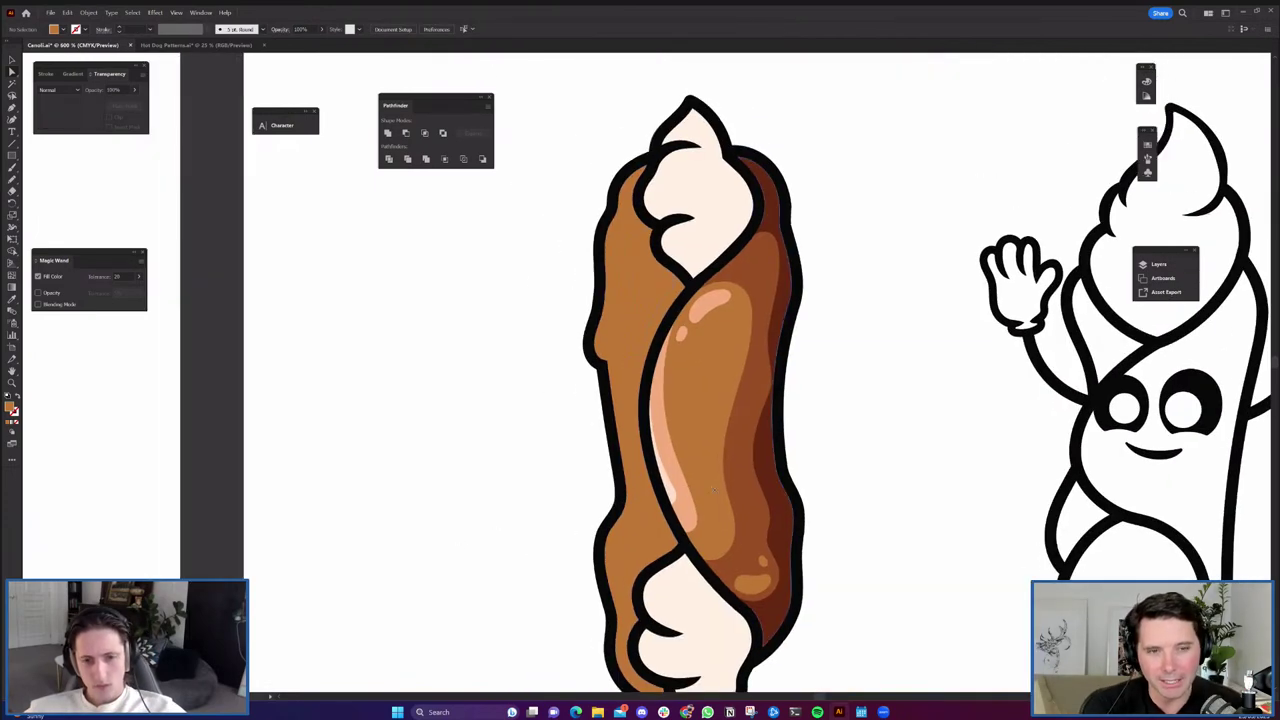
{"action": "scroll", "coordinate": [700, 445], "scroll_direction": "down", "scroll_amount": 3}
{"action": "left_click_drag", "start_coordinate": [719, 441], "coordinate": [687, 580]}
{"action": "scroll", "coordinate": [608, 523], "scroll_direction": "down", "scroll_amount": 3}
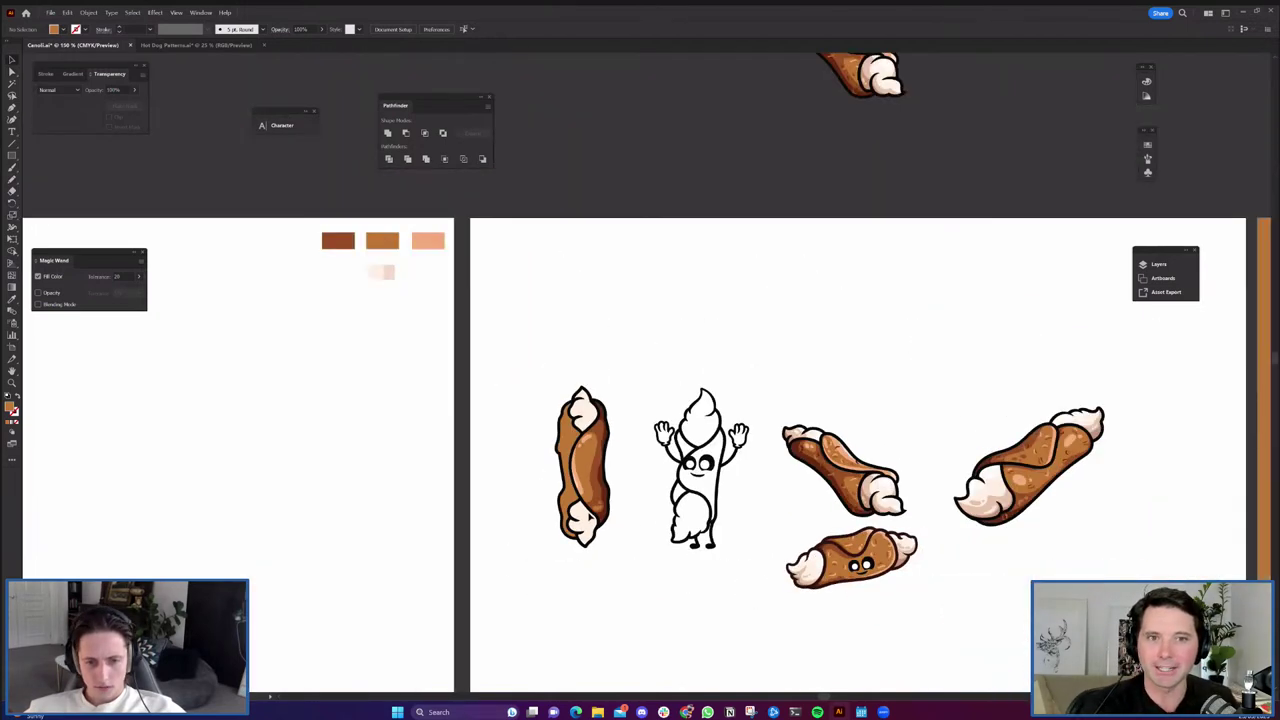
{"action": "scroll", "coordinate": [691, 580], "scroll_direction": "up", "scroll_amount": 3}
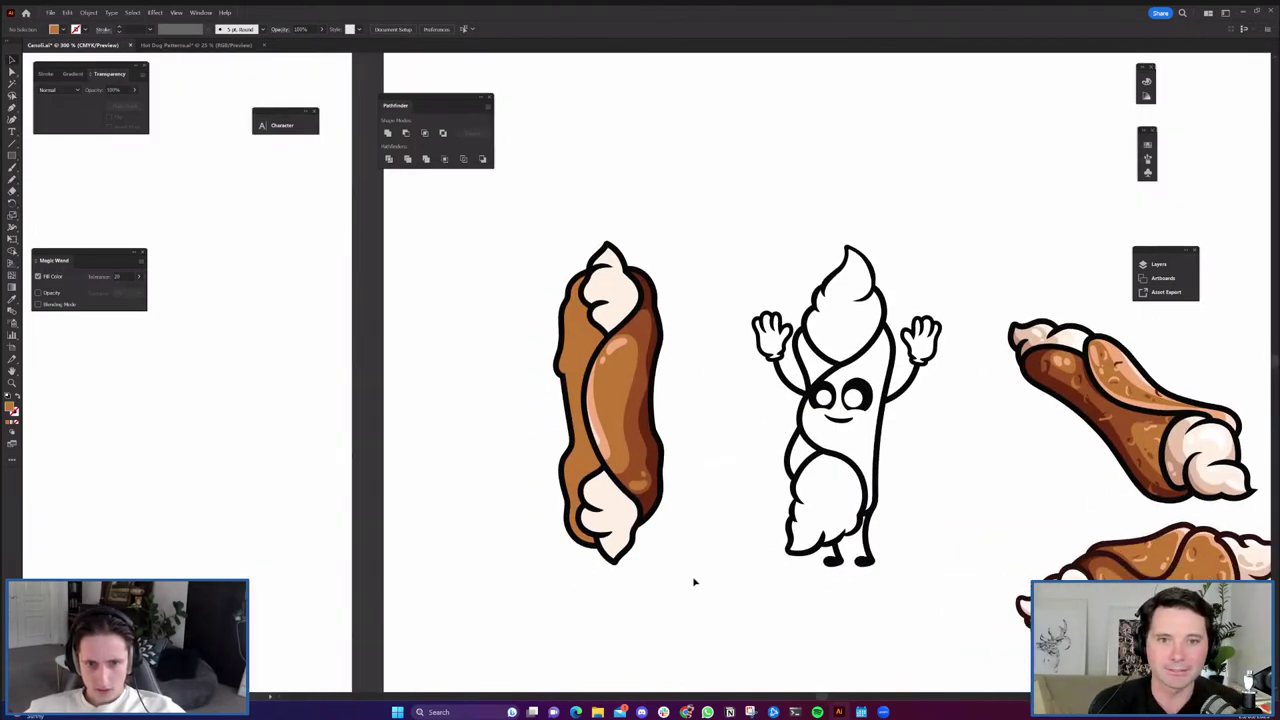
{"action": "scroll", "coordinate": [540, 456], "scroll_direction": "up", "scroll_amount": 1}
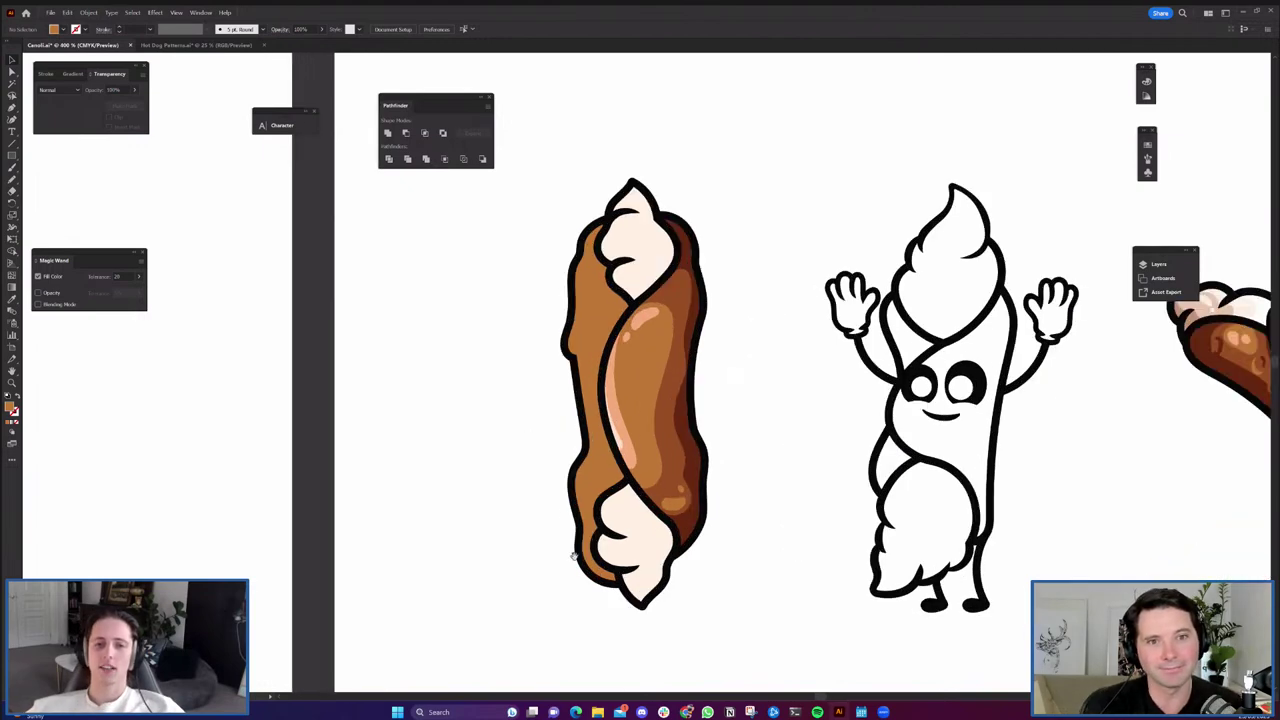
{"action": "left_click_drag", "start_coordinate": [573, 556], "coordinate": [620, 509]}
{"action": "scroll", "coordinate": [629, 482], "scroll_direction": "up", "scroll_amount": 1}
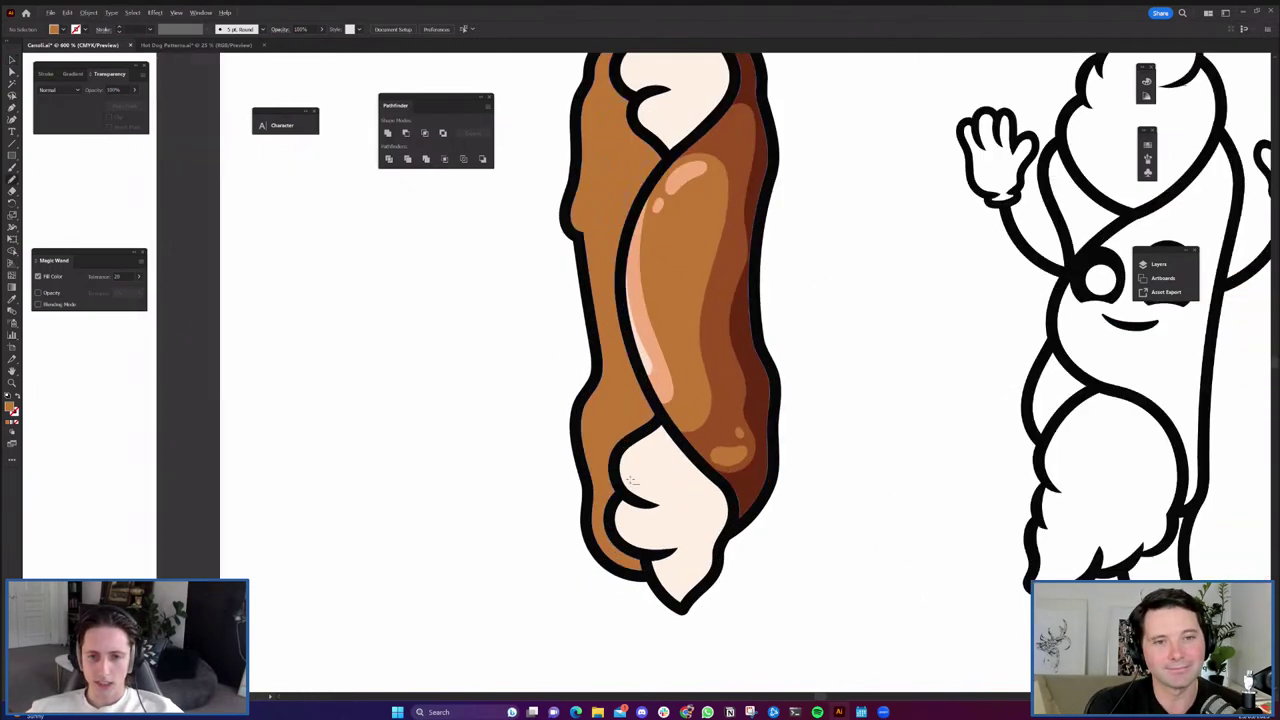
Examine the back shell flap around the lower cream and compare it with the rest of the cannoli.
{"action": "scroll", "coordinate": [629, 482], "scroll_direction": "down", "scroll_amount": 2}
{"action": "left_click_drag", "start_coordinate": [756, 539], "coordinate": [706, 550]}
{"action": "scroll", "coordinate": [610, 478], "scroll_direction": "up", "scroll_amount": 1}
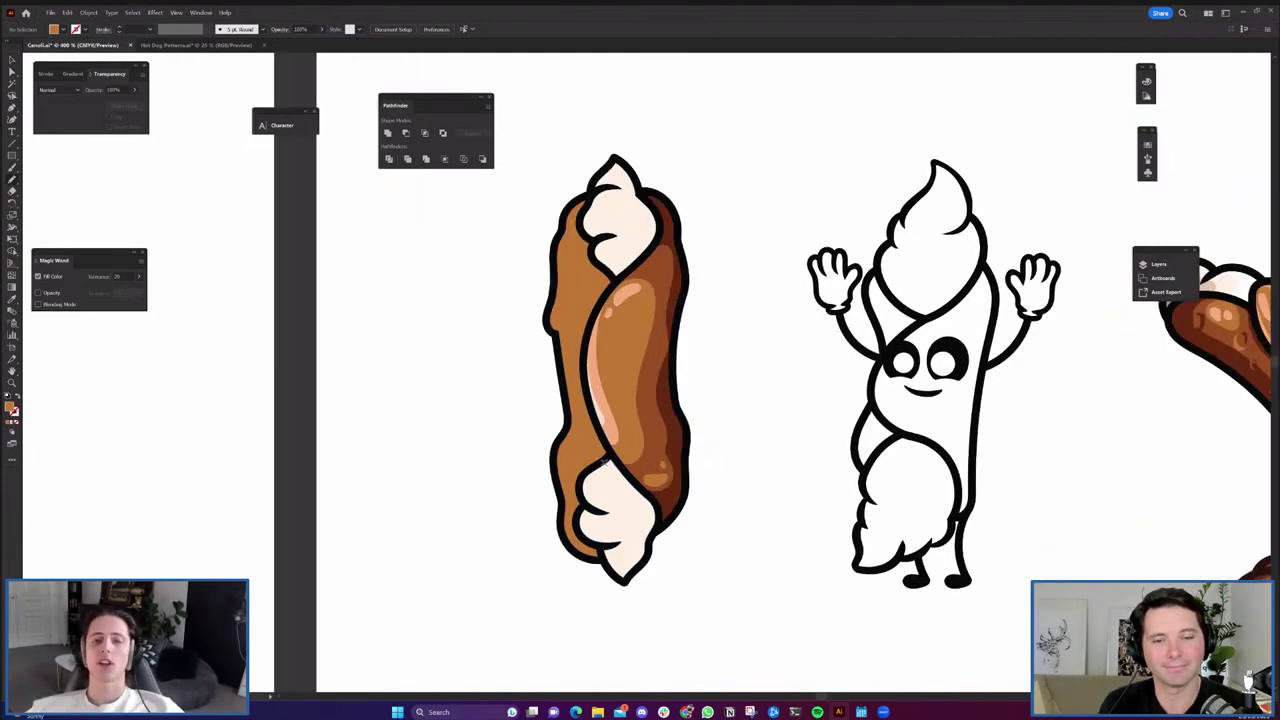
{"action": "scroll", "coordinate": [598, 461], "scroll_direction": "up", "scroll_amount": 3}
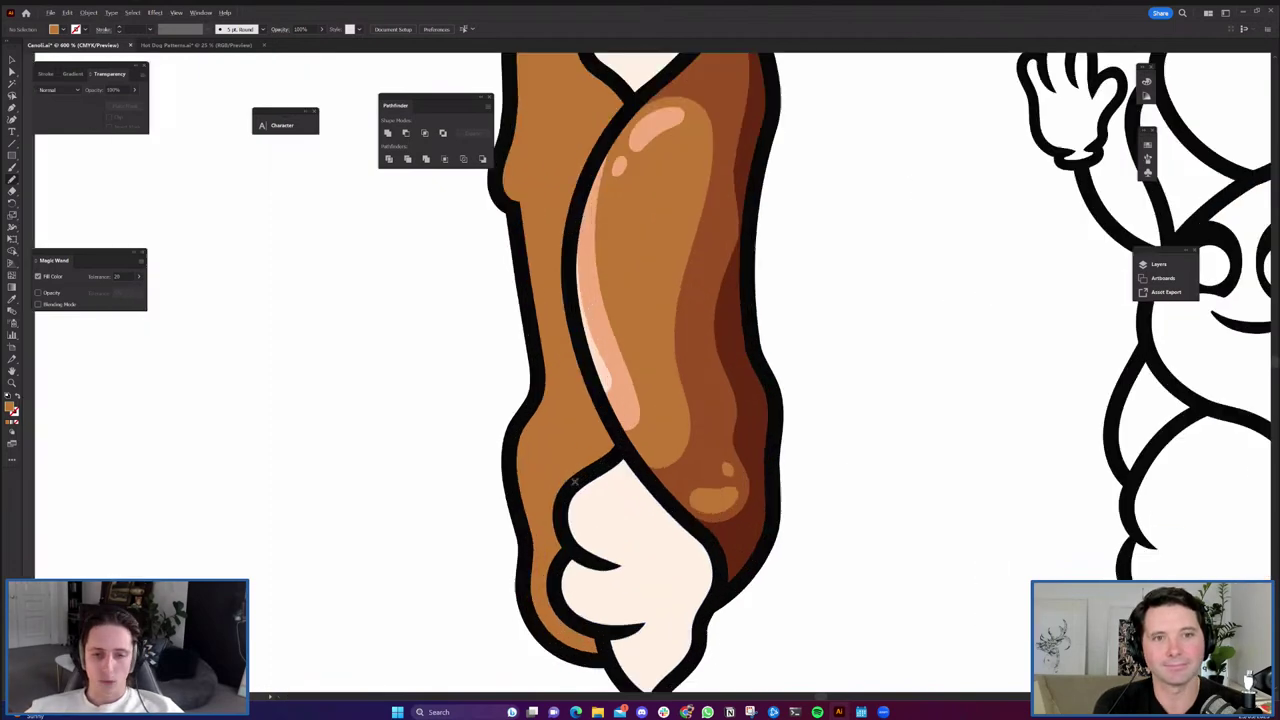
{"action": "scroll", "coordinate": [586, 470], "scroll_direction": "down", "scroll_amount": 2}
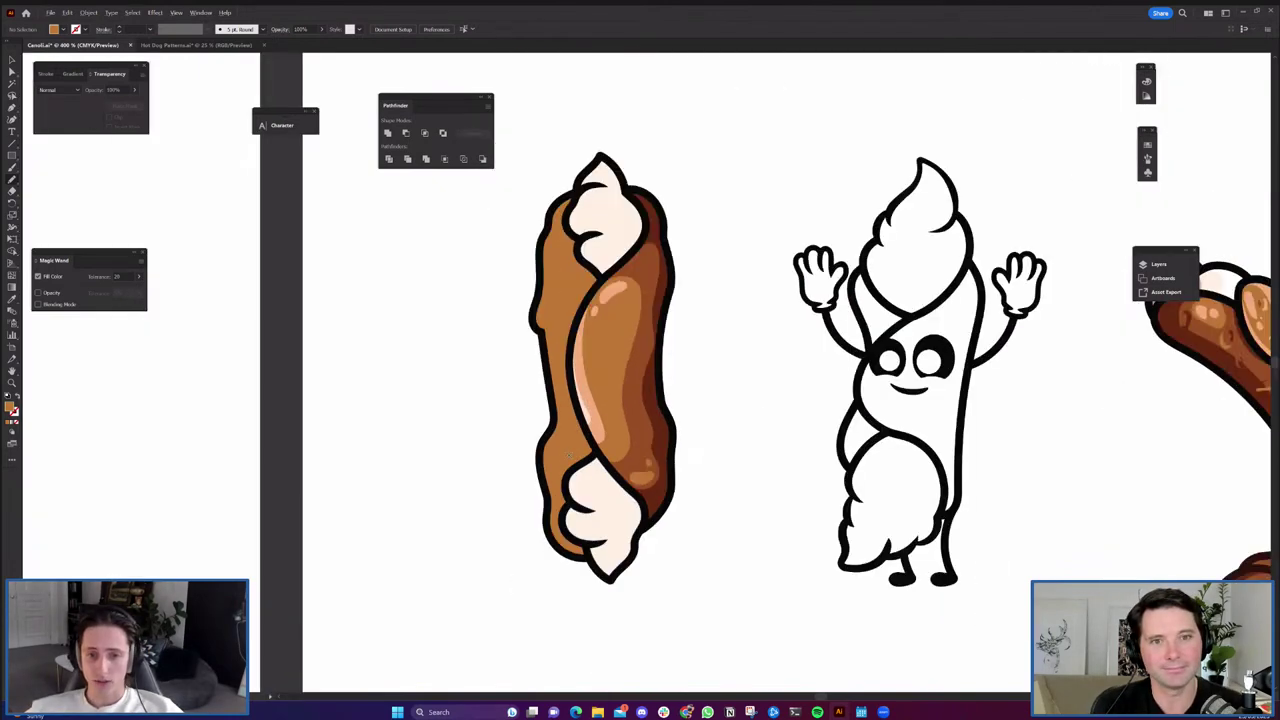
{"action": "scroll", "coordinate": [598, 461], "scroll_direction": "down", "scroll_amount": 1}
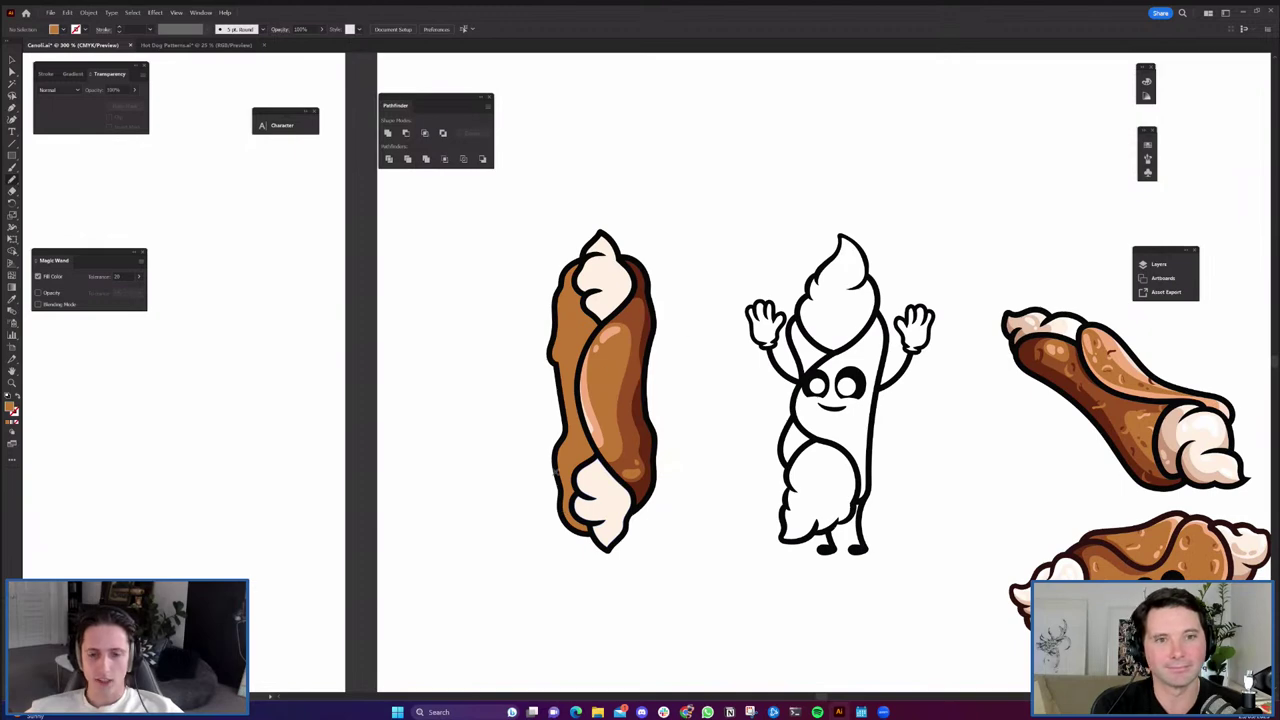
{"action": "scroll", "coordinate": [600, 402], "scroll_direction": "up", "scroll_amount": 1}
{"action": "scroll", "coordinate": [655, 516], "scroll_direction": "up", "scroll_amount": 5}
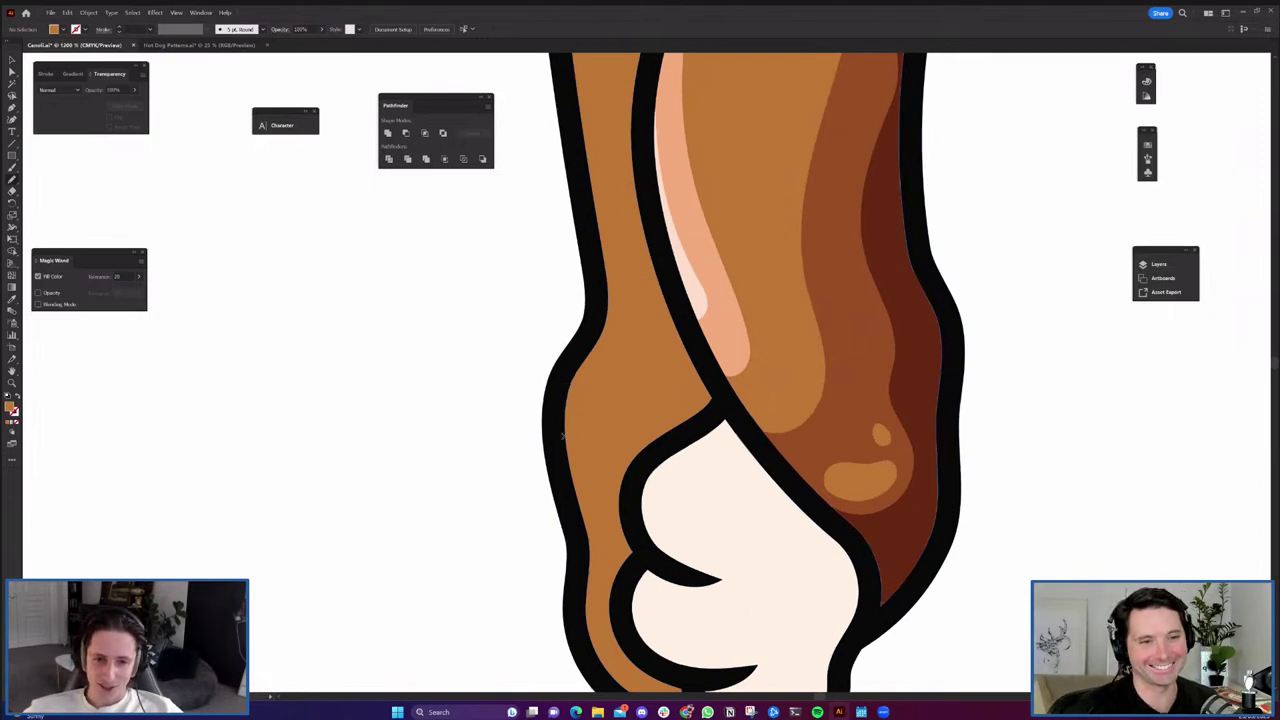
{"action": "scroll", "coordinate": [668, 464], "scroll_direction": "down", "scroll_amount": 1}
{"action": "scroll", "coordinate": [607, 401], "scroll_direction": "up", "scroll_amount": 1}
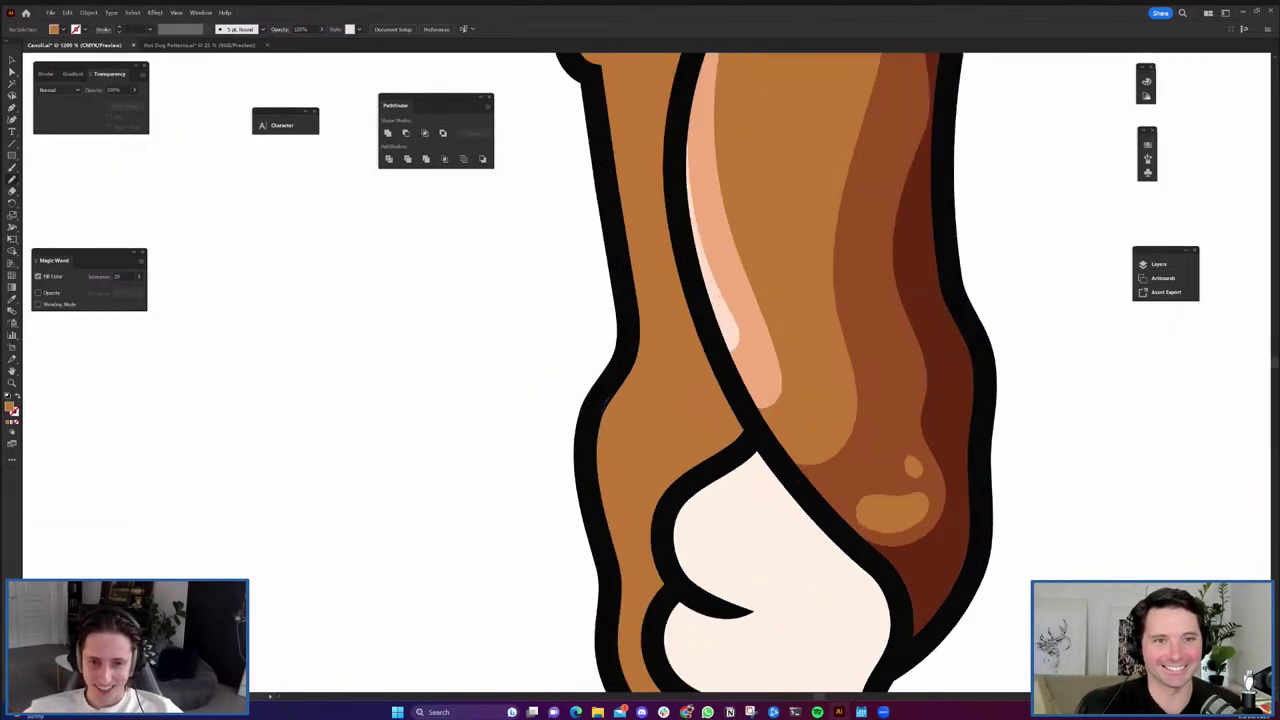
{"action": "scroll", "coordinate": [580, 429], "scroll_direction": "up", "scroll_amount": 3}
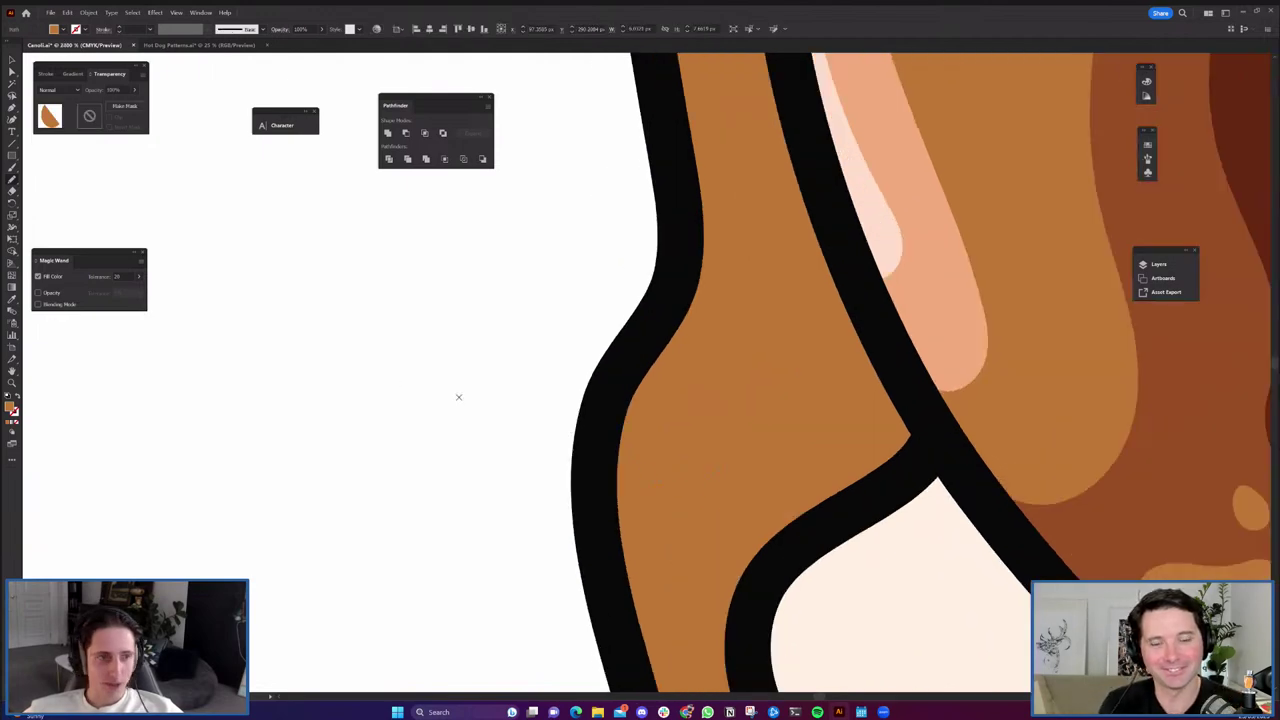
{"action": "scroll", "coordinate": [612, 406], "scroll_direction": "right", "scroll_amount": 2}
{"action": "scroll", "coordinate": [612, 406], "scroll_direction": "down", "scroll_amount": 1}
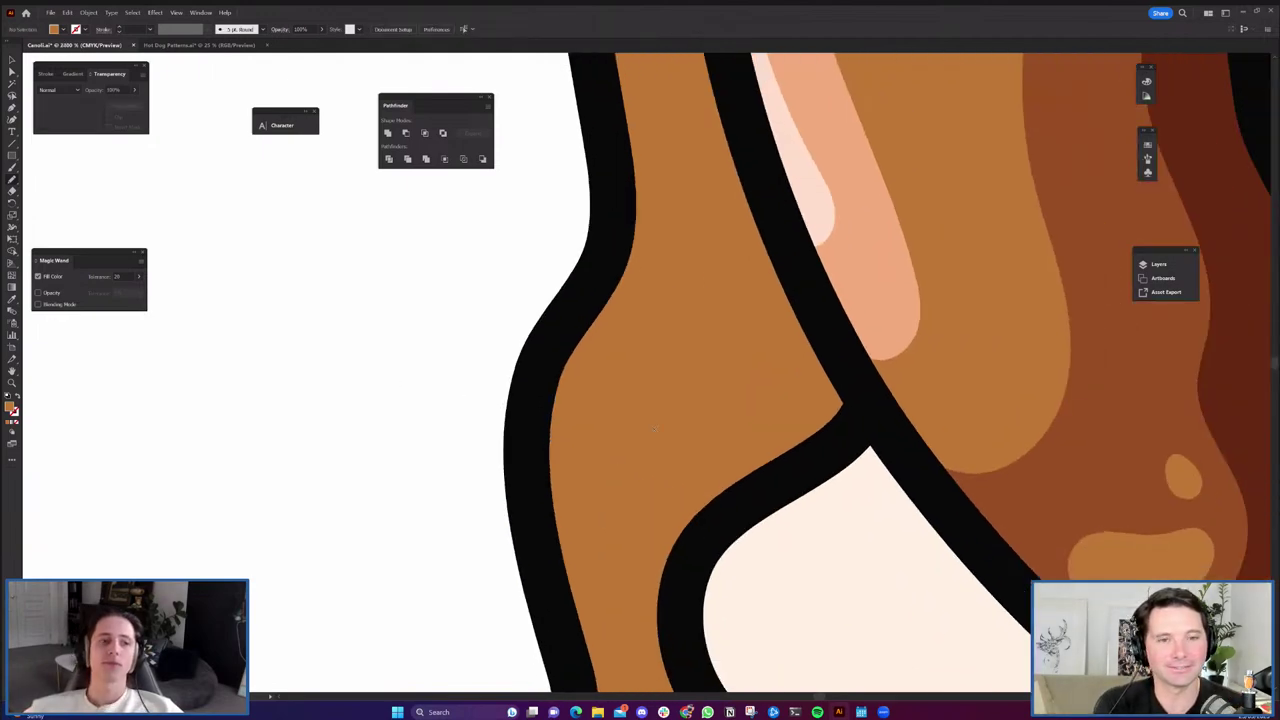
{"action": "left_click_drag", "start_coordinate": [558, 396], "coordinate": [558, 397]}
{"action": "key", "text": "ctrl+z"}
{"action": "left_click_drag", "start_coordinate": [571, 343], "coordinate": [566, 371]}
{"action": "key", "text": "Delete"}
Try to divide the back shell flap with Pathfinder Divide along a U-shaped pencil line drawn across its wide part above the lower cream.
{"action": "left_click", "coordinate": [649, 394]}
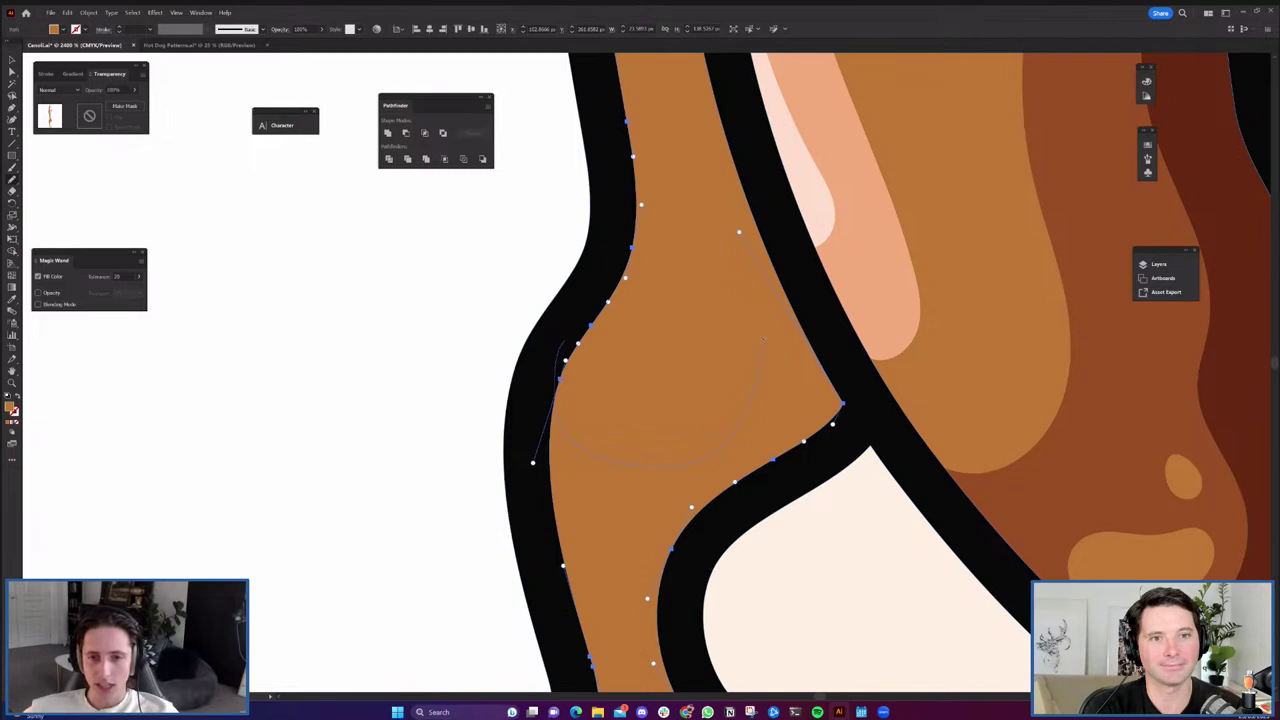
{"action": "left_click", "coordinate": [749, 170]}
{"action": "key", "text": "shift+x"}
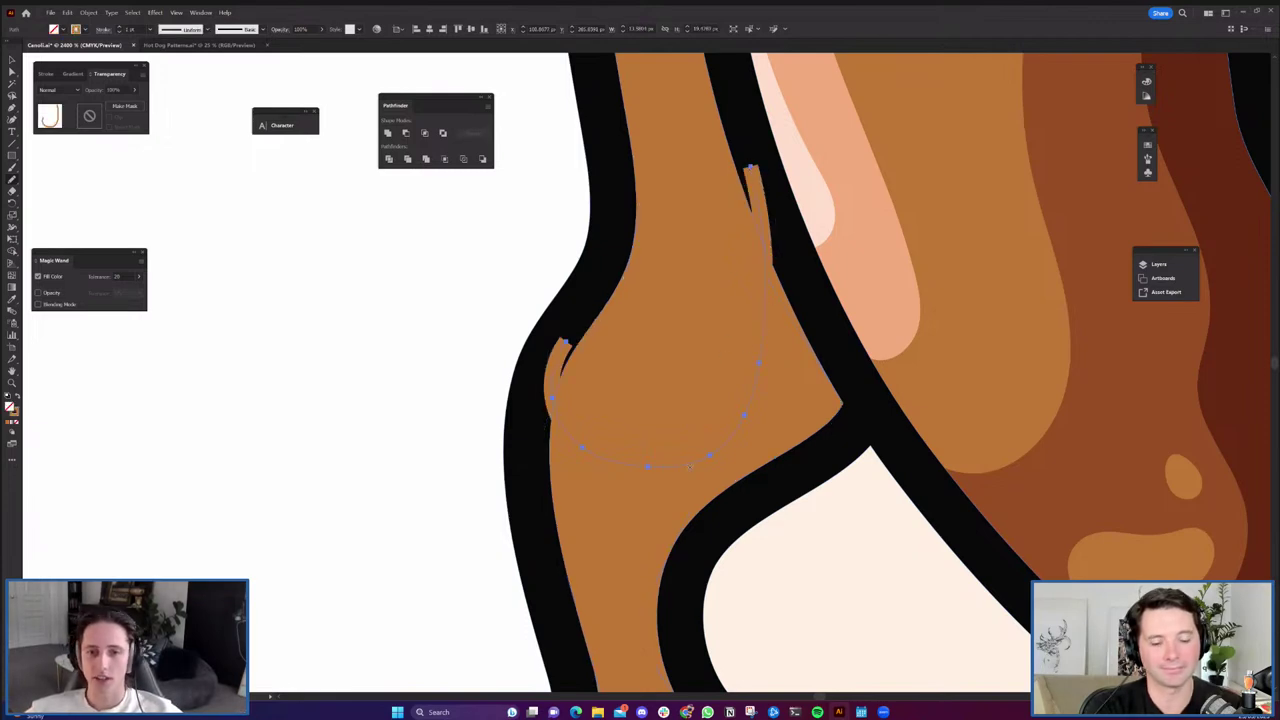
{"action": "left_click", "coordinate": [648, 379], "text": "shift"}
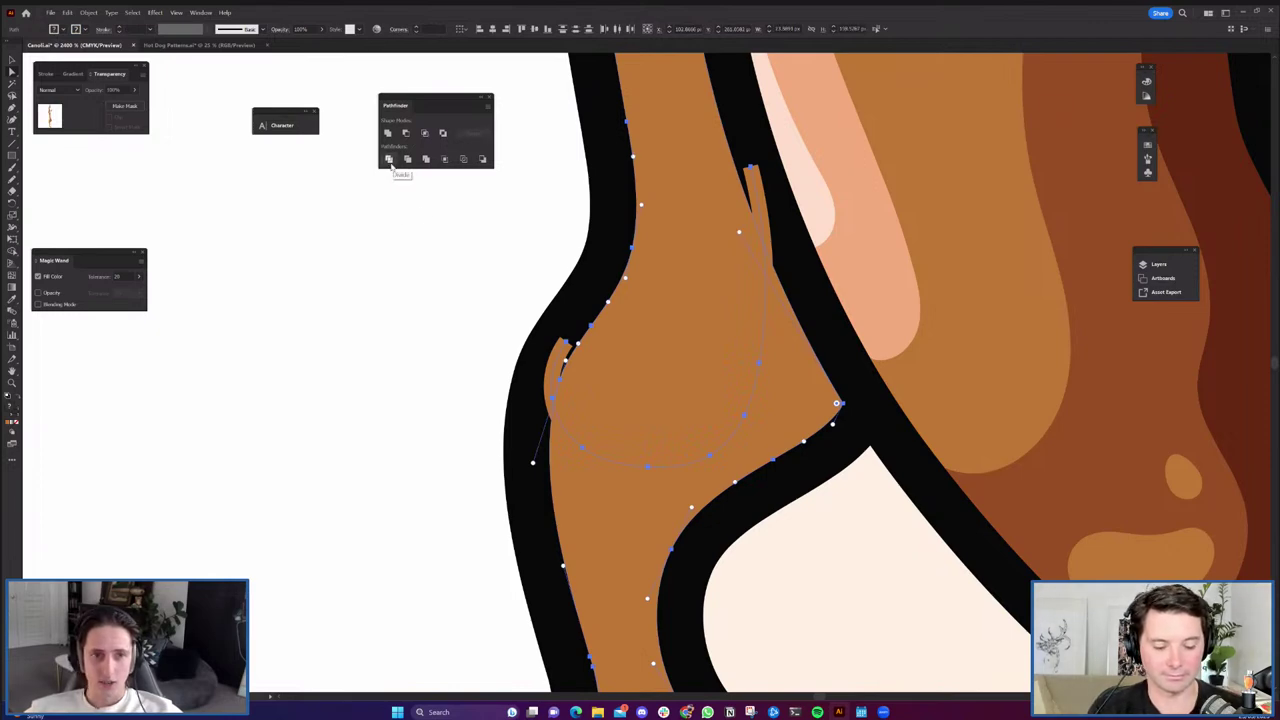
{"action": "left_click", "coordinate": [390, 161]}
Recolour the flap piece below the U-shaped line with the dark brown sampled from the front shell's shadow.
{"action": "left_click", "coordinate": [357, 397]}
{"action": "left_click", "coordinate": [647, 520]}
{"action": "scroll", "coordinate": [646, 514], "scroll_direction": "down", "scroll_amount": 2}
{"action": "key", "text": "i"}
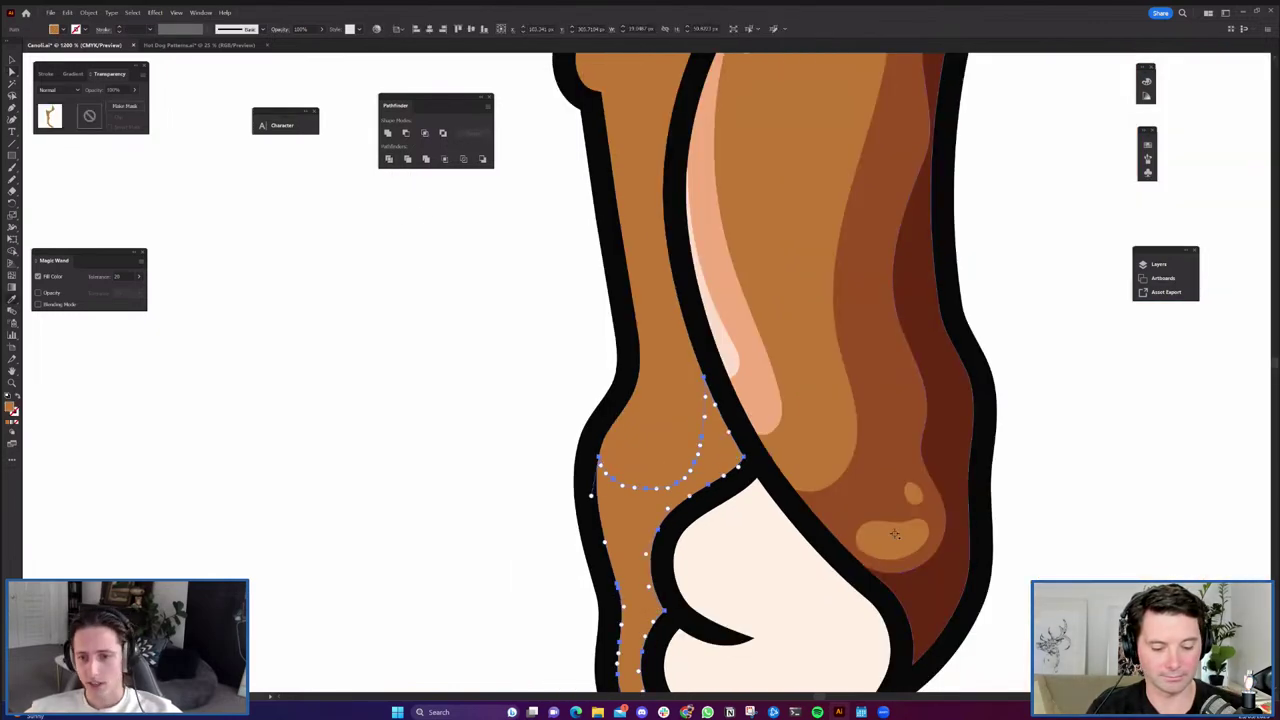
{"action": "left_click", "coordinate": [906, 564]}
{"action": "scroll", "coordinate": [932, 577], "scroll_direction": "down", "scroll_amount": 1}
{"action": "left_click", "coordinate": [932, 577]}
{"action": "key", "text": "v"}
{"action": "left_click", "coordinate": [596, 480]}
{"action": "scroll", "coordinate": [596, 460], "scroll_direction": "down", "scroll_amount": 1}
{"action": "left_click_drag", "start_coordinate": [654, 440], "coordinate": [584, 461]}
{"action": "scroll", "coordinate": [584, 458], "scroll_direction": "down", "scroll_amount": 1}
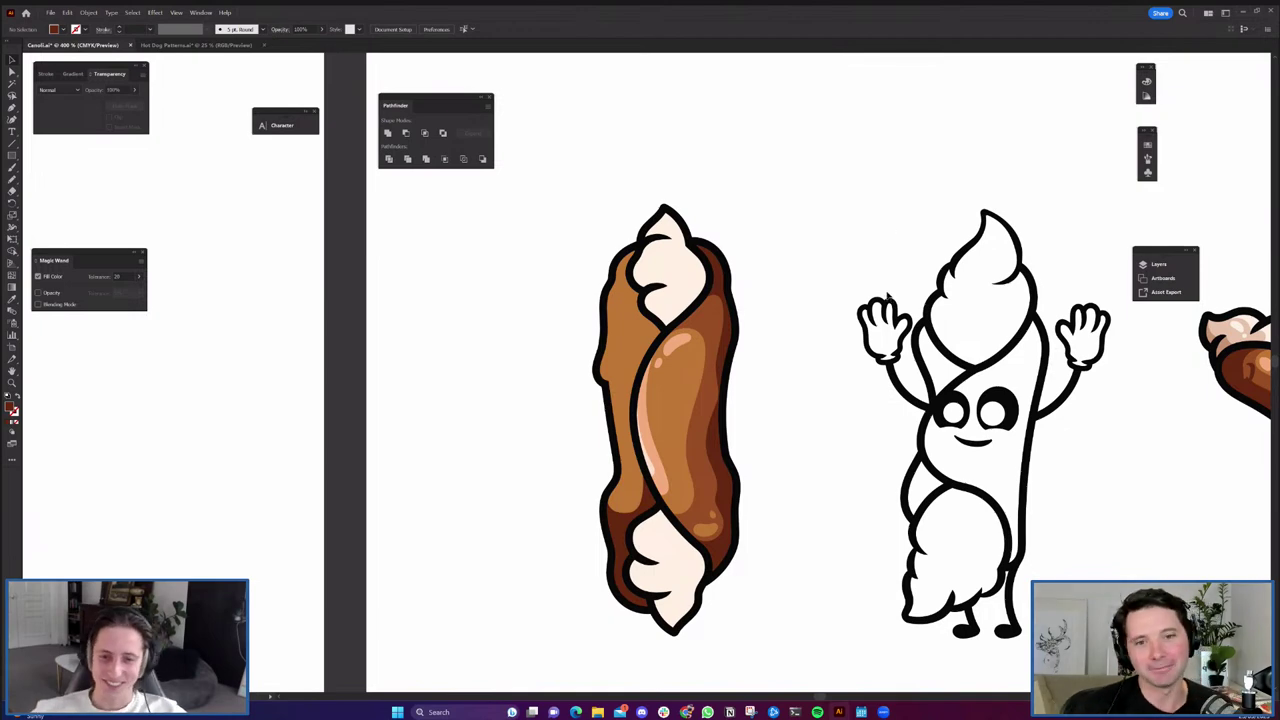
{"action": "scroll", "coordinate": [655, 508], "scroll_direction": "up", "scroll_amount": 2}
{"action": "scroll", "coordinate": [646, 541], "scroll_direction": "down", "scroll_amount": 2}
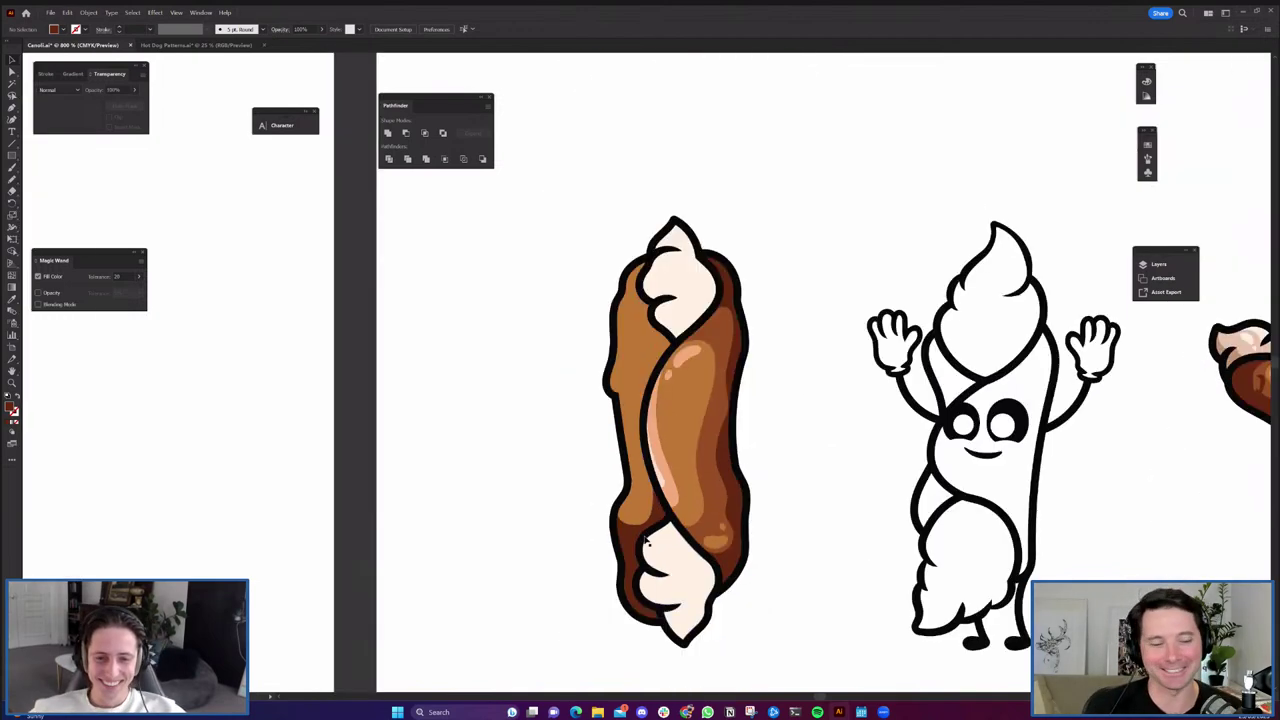
Undo the dividing and dark brown recolouring of the lower flap and clear the selection.
{"action": "key", "text": "ctrl+z"}
{"action": "key", "text": "ctrl+z"}
{"action": "key", "text": "ctrl+z"}
{"action": "key", "text": "ctrl+z"}
{"action": "key", "text": "ctrl+z"}
{"action": "scroll", "coordinate": [626, 531], "scroll_direction": "up", "scroll_amount": 1}
{"action": "left_click", "coordinate": [639, 521]}
{"action": "key", "text": "ctrl+shift+a"}
{"action": "scroll", "coordinate": [651, 451], "scroll_direction": "up", "scroll_amount": 1}
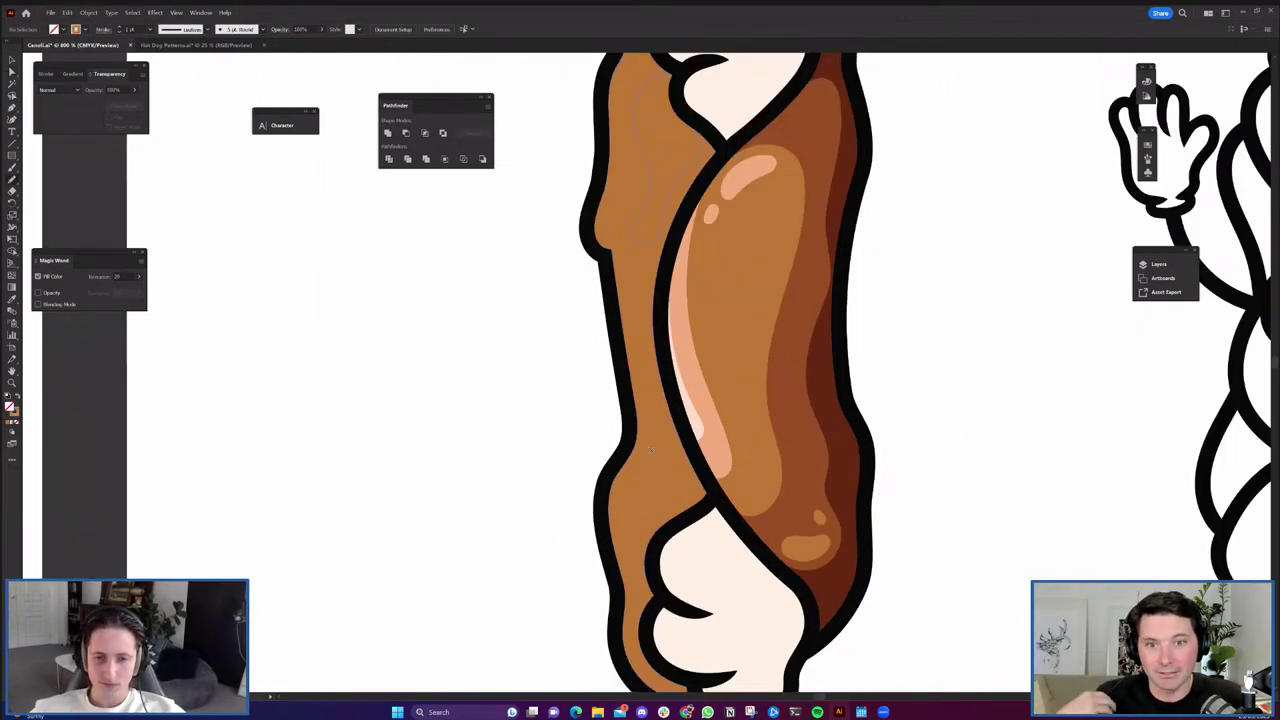
View the available keyboard shortcut sets and the tool shortcuts of the Vector Art set, then close the settings without changes.
{"action": "left_click", "coordinate": [51, 12]}
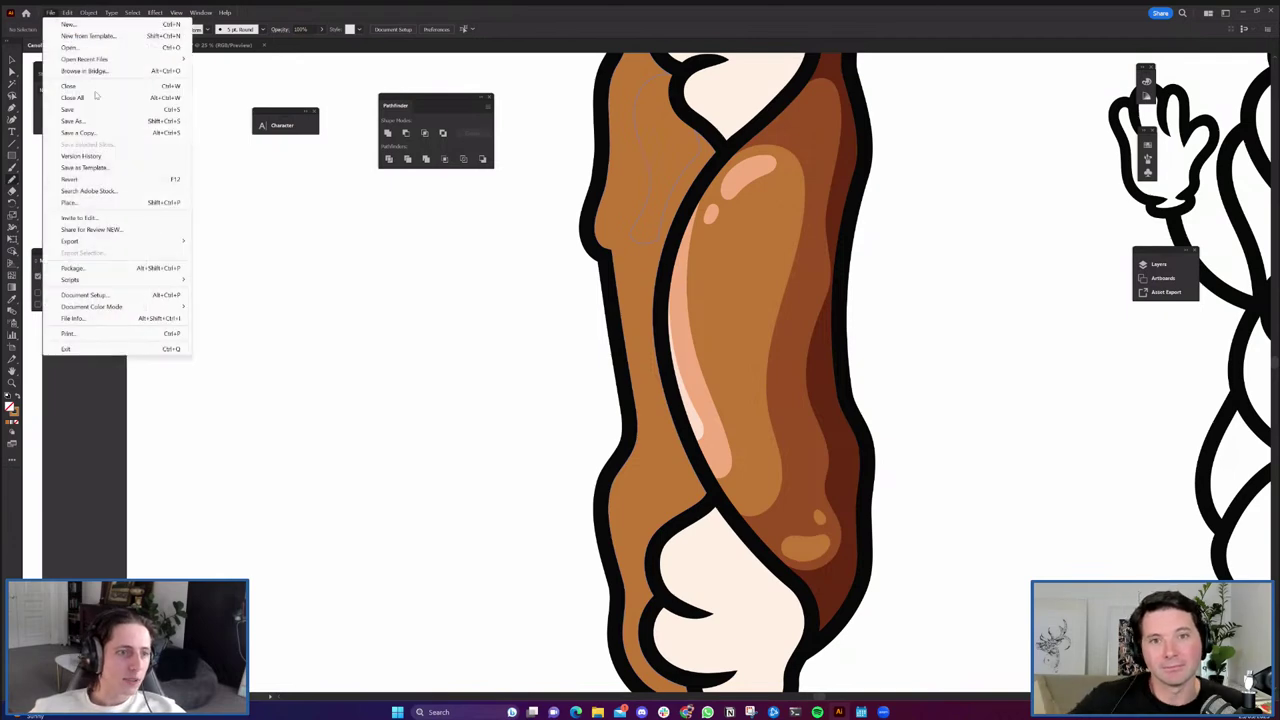
{"action": "left_click", "coordinate": [124, 320]}
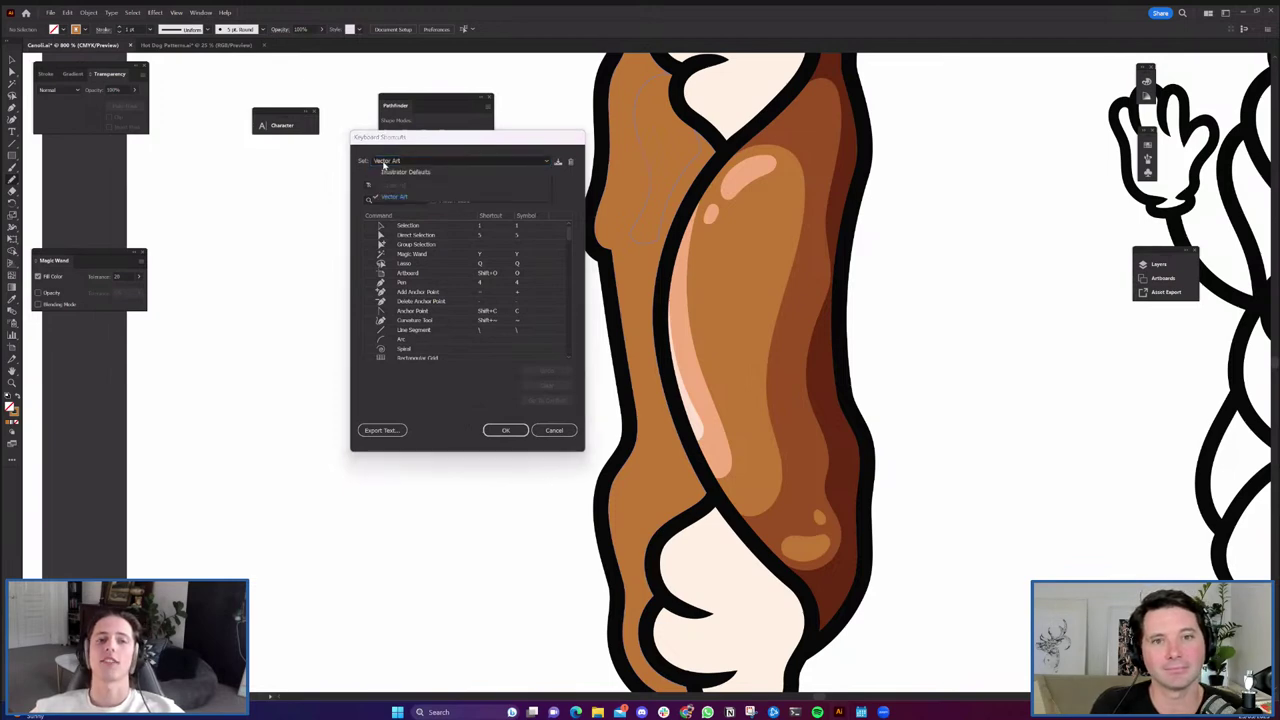
{"action": "left_click", "coordinate": [410, 162]}
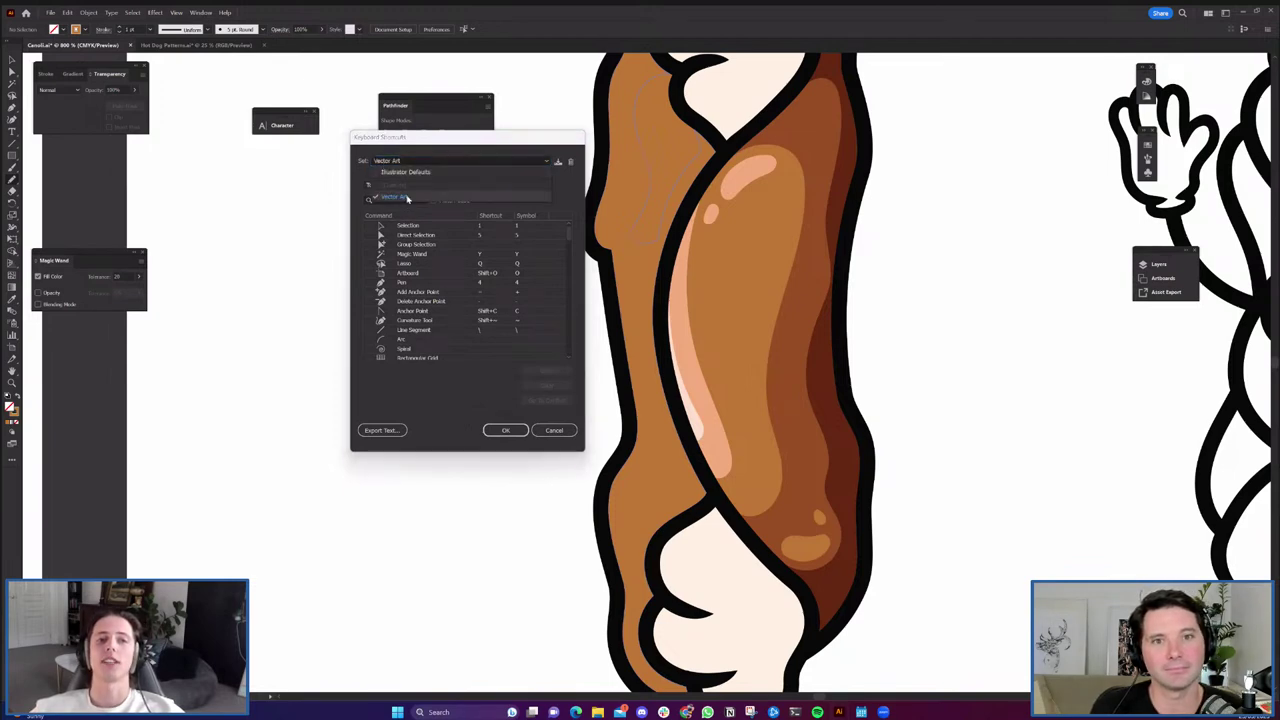
{"action": "left_click", "coordinate": [558, 437]}
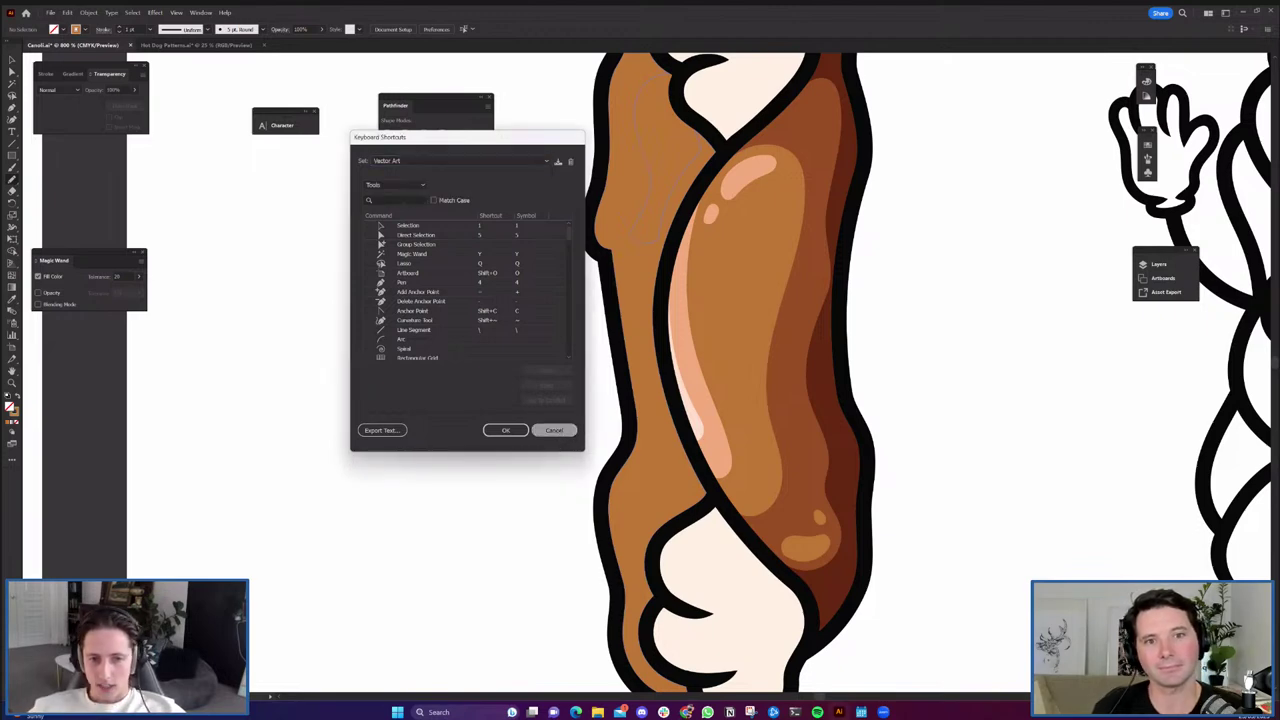
{"action": "left_click", "coordinate": [558, 432]}
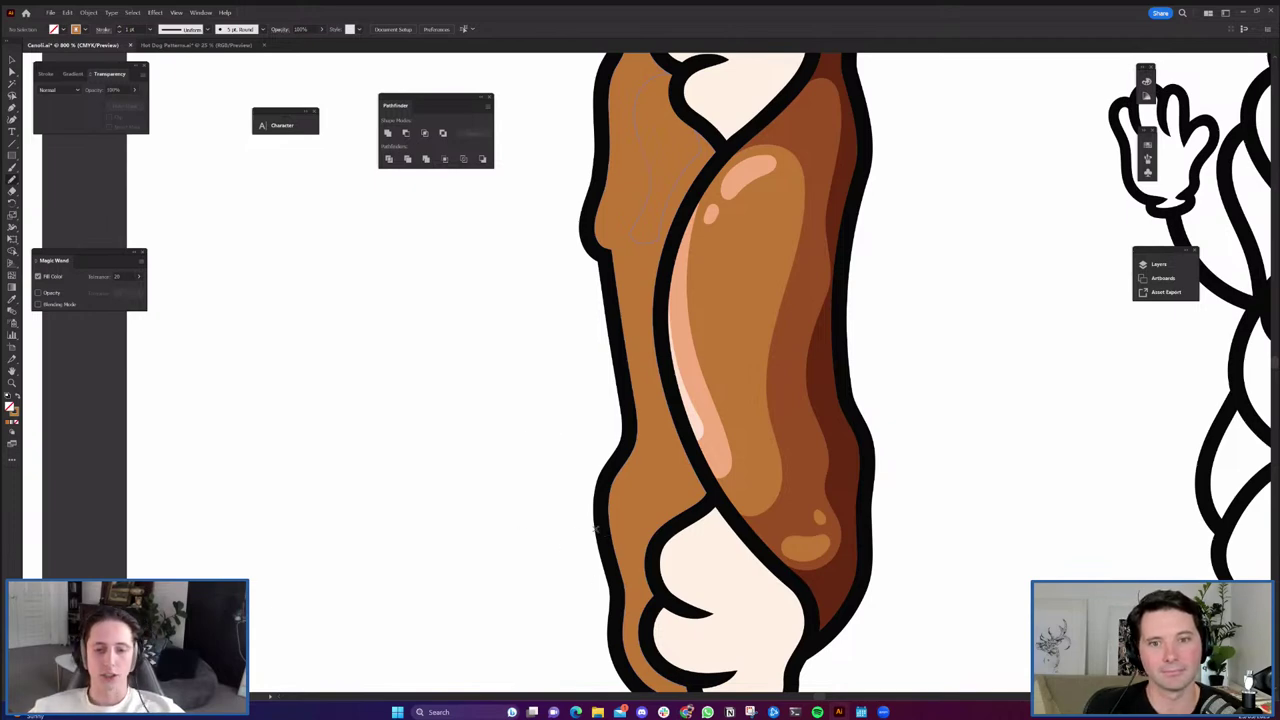
Draw a long curved line up the back shell flap from above the lower cream to the upper cream, with a brown stroke and no fill.
{"action": "scroll", "coordinate": [690, 510], "scroll_direction": "up", "scroll_amount": 1}
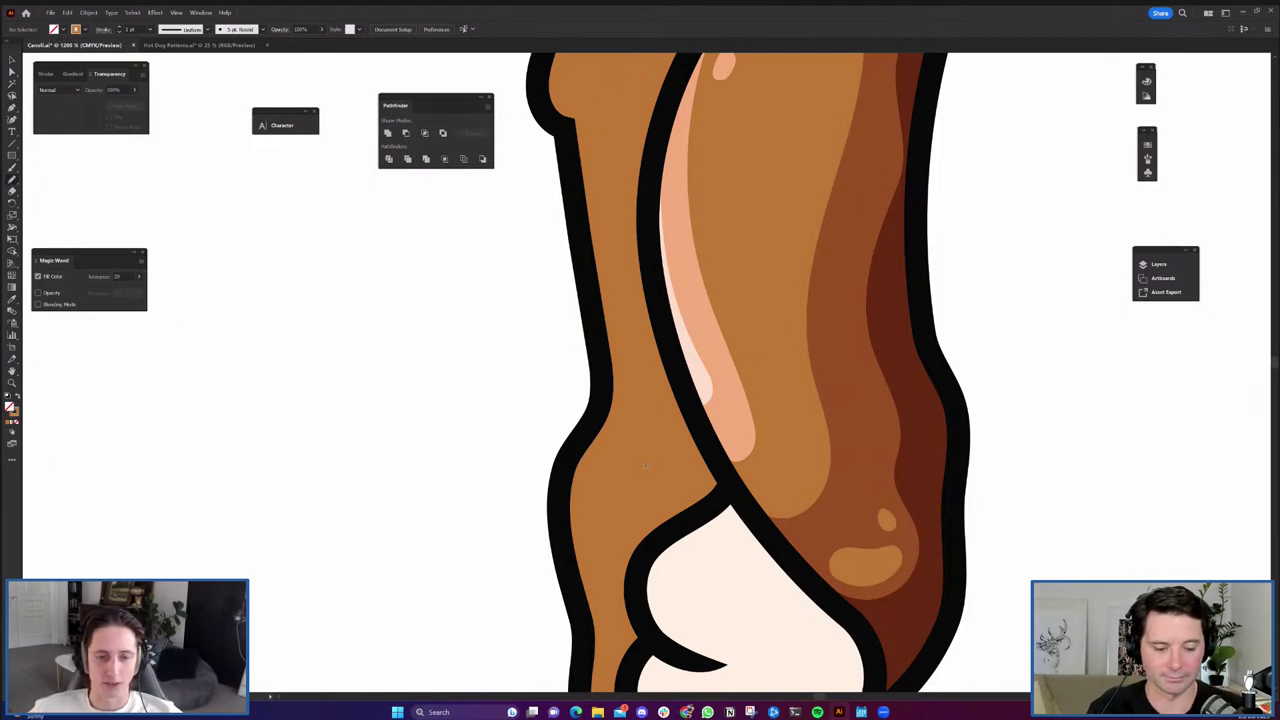
{"action": "left_click_drag", "start_coordinate": [639, 476], "coordinate": [681, 478]}
{"action": "scroll", "coordinate": [681, 478], "scroll_direction": "left", "scroll_amount": 2}
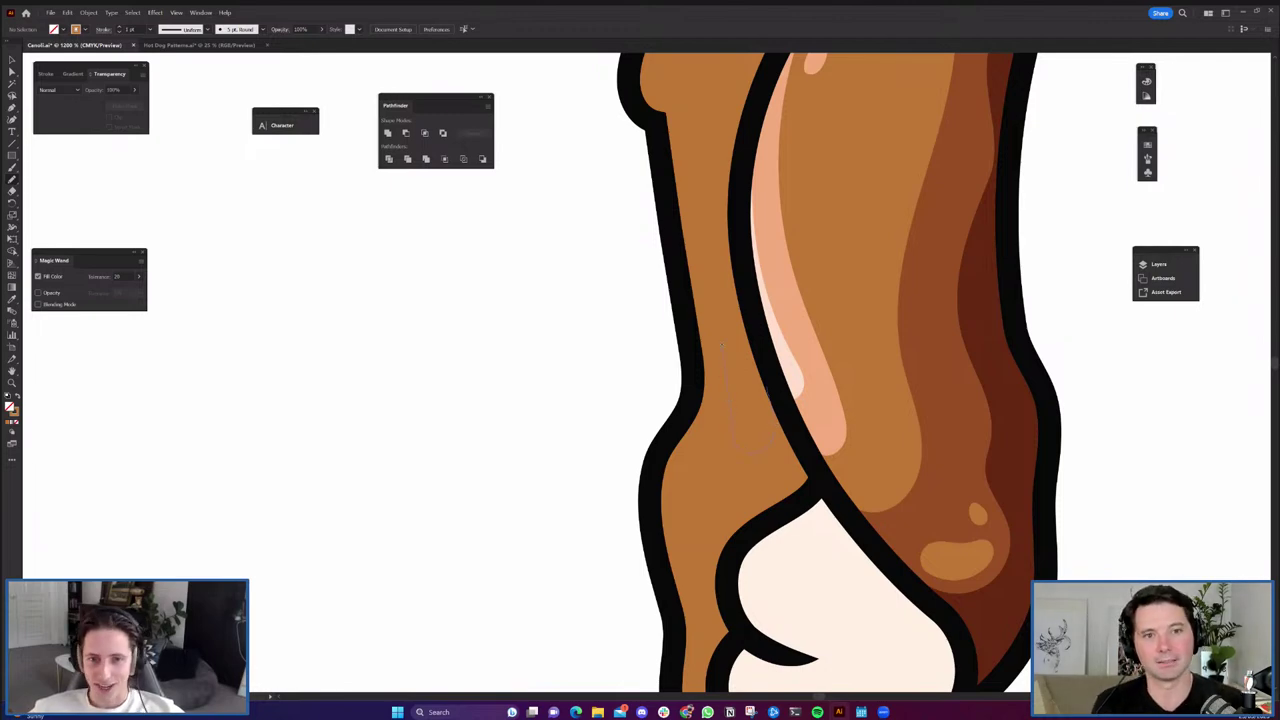
{"action": "left_click_drag", "start_coordinate": [687, 160], "coordinate": [683, 154]}
{"action": "mouse_move", "coordinate": [683, 154]}
{"action": "left_mouse_down"}
{"action": "mouse_move", "coordinate": [694, 241]}
{"action": "mouse_move", "coordinate": [595, 507]}
{"action": "left_mouse_up"}
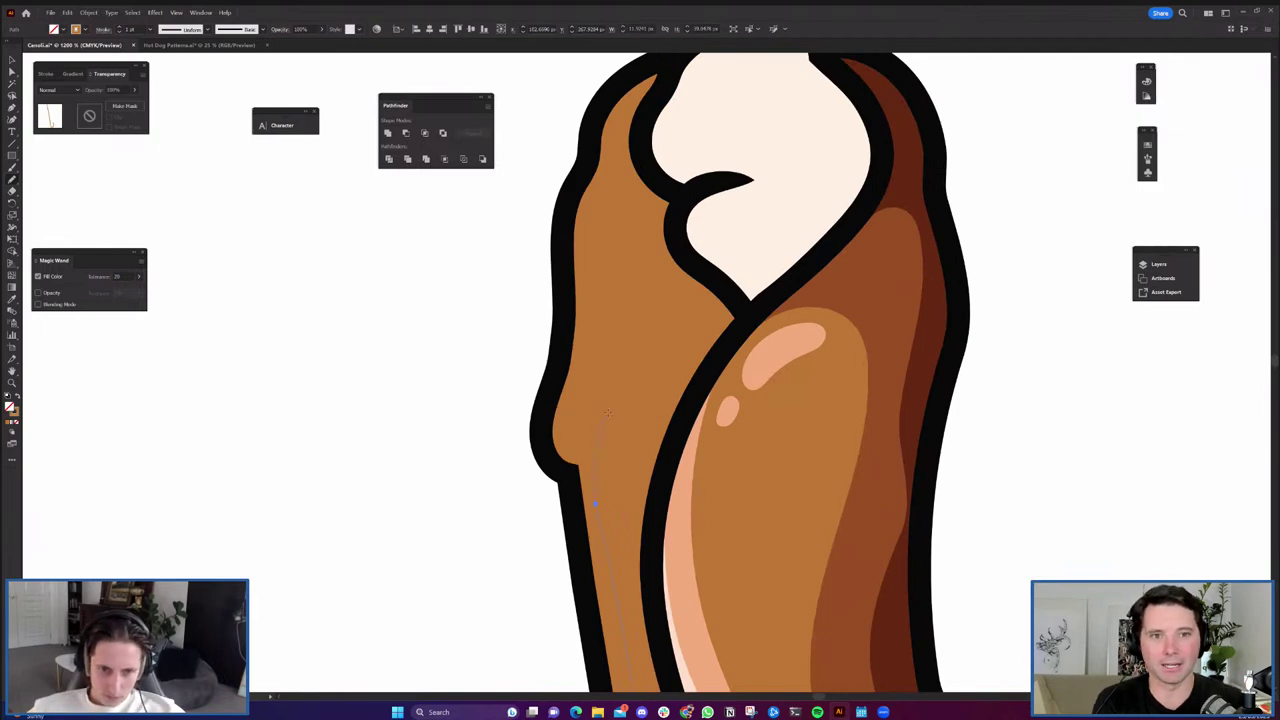
{"action": "left_click_drag", "start_coordinate": [672, 268], "coordinate": [709, 281]}
{"action": "key", "text": "shift+x"}
{"action": "key", "text": "a"}
{"action": "key", "text": "shift+x"}
Select the back shell flap together with the curved line, then inspect the separate flap piece beside the upper cream.
{"action": "left_click", "coordinate": [575, 390], "text": "shift"}
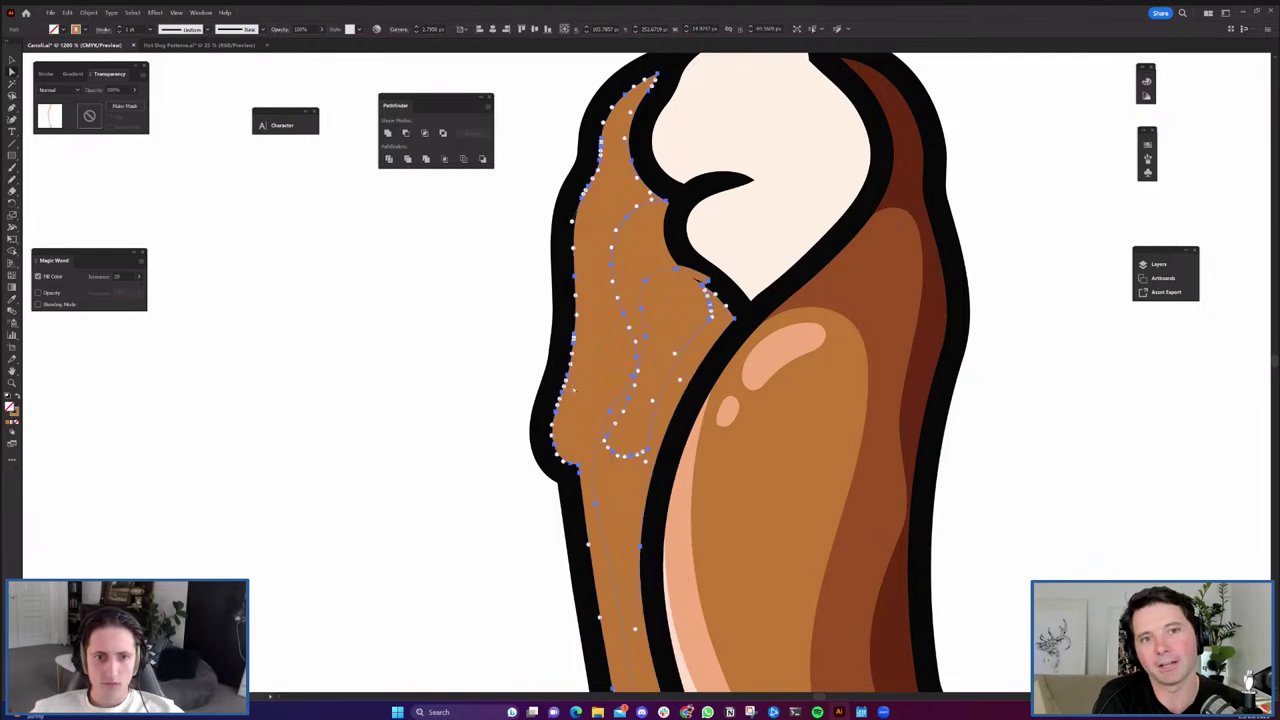
{"action": "left_click", "coordinate": [430, 398]}
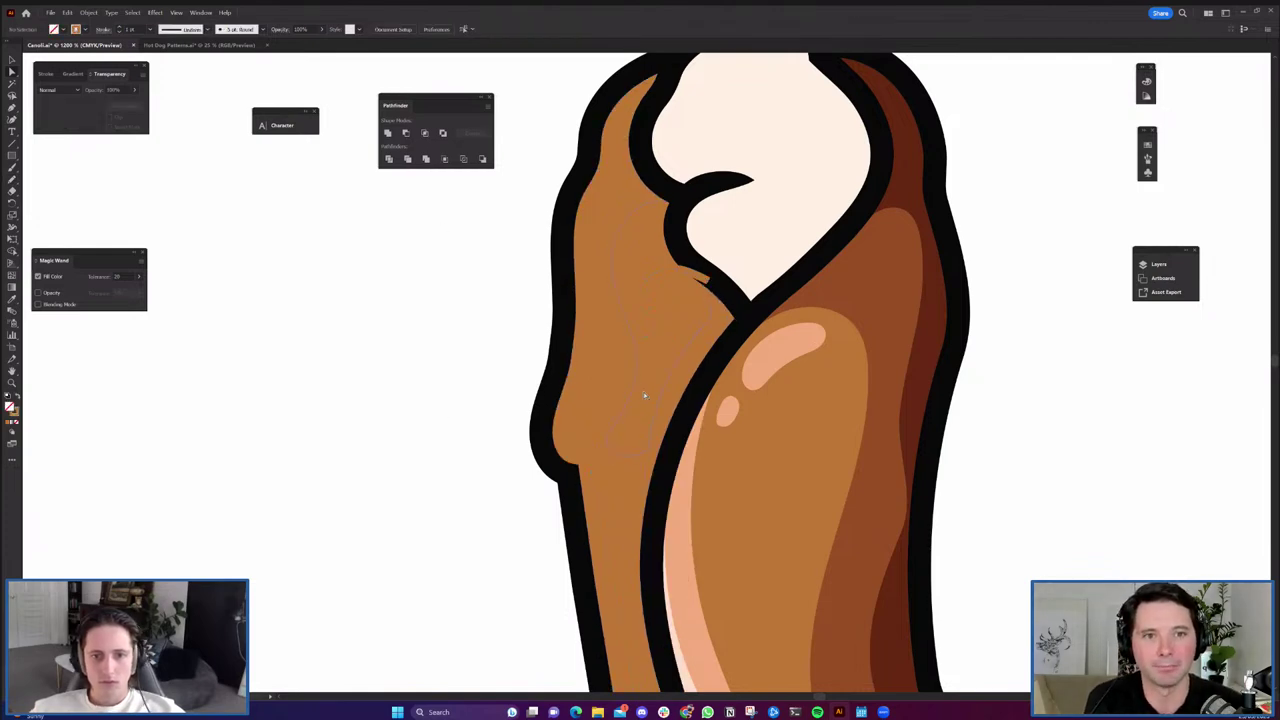
{"action": "left_click", "coordinate": [644, 396]}
{"action": "scroll", "coordinate": [619, 411], "scroll_direction": "down", "scroll_amount": 2}
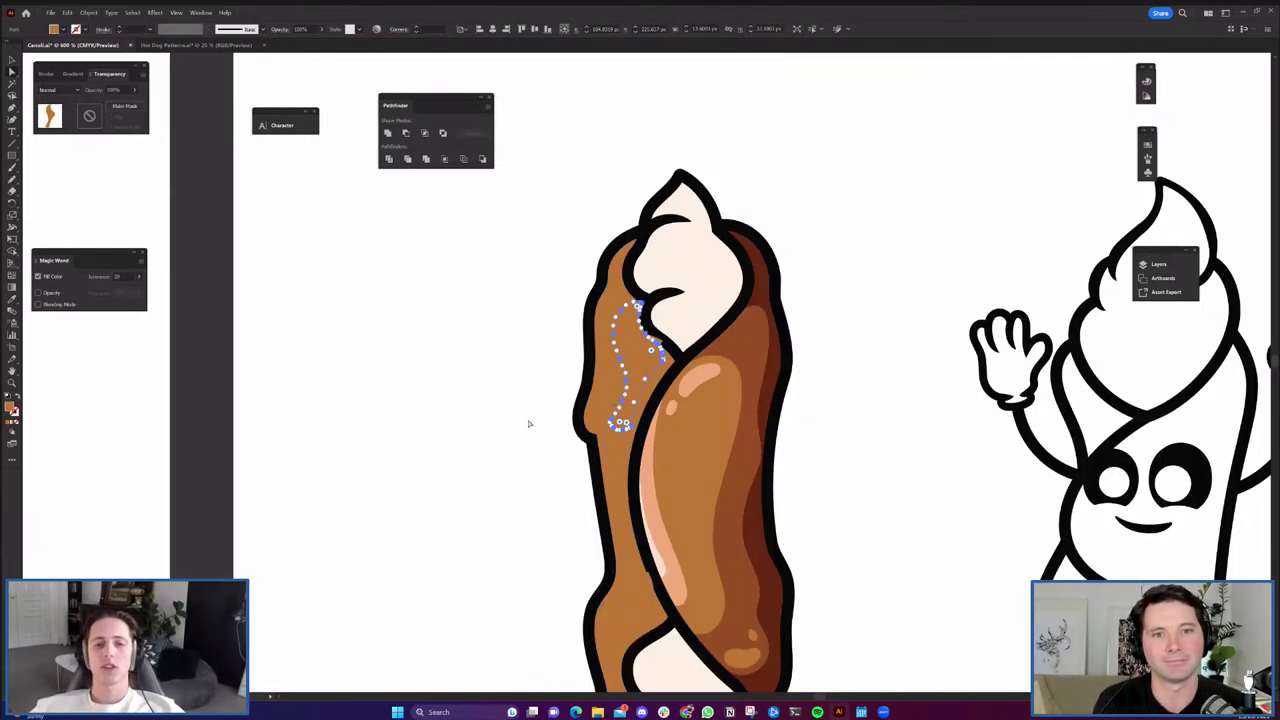
{"action": "left_click", "coordinate": [535, 426]}
Draw a rectangle on the blank area beside the cannoli and swap its fill and stroke colours.
{"action": "key", "text": "v"}
{"action": "left_click_drag", "start_coordinate": [450, 483], "coordinate": [560, 452]}
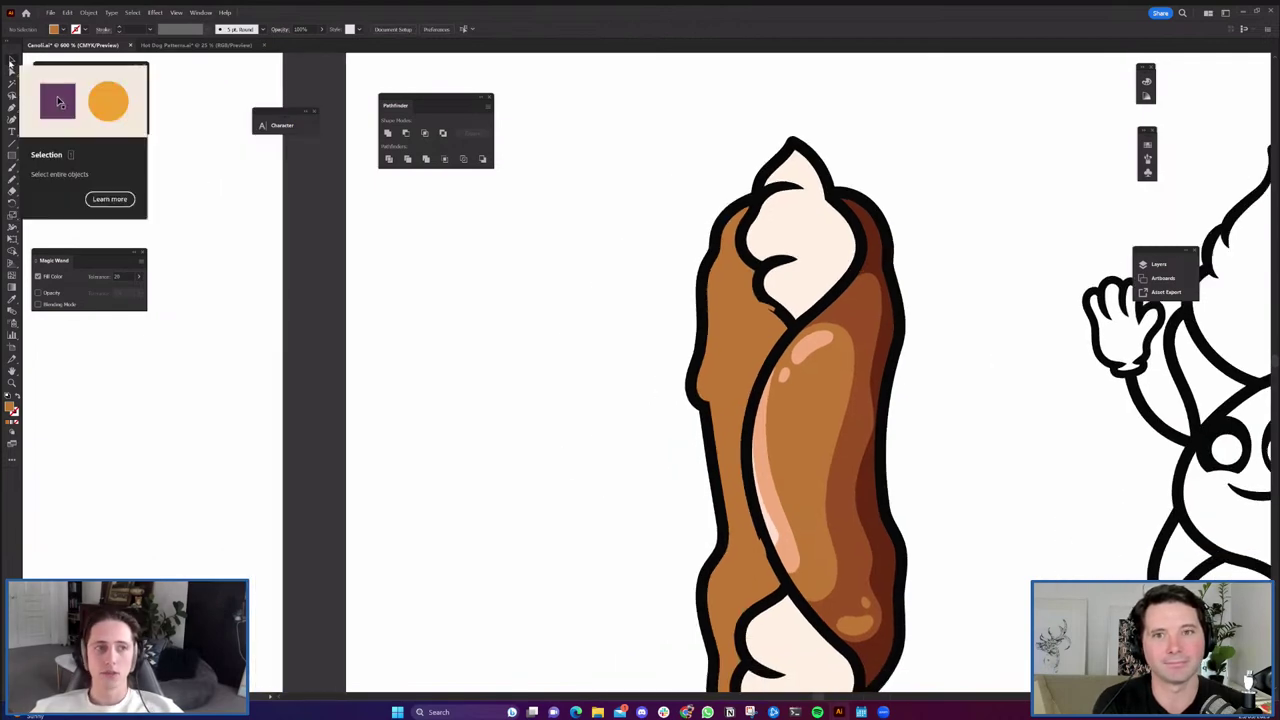
{"action": "key", "text": "shift+x"}
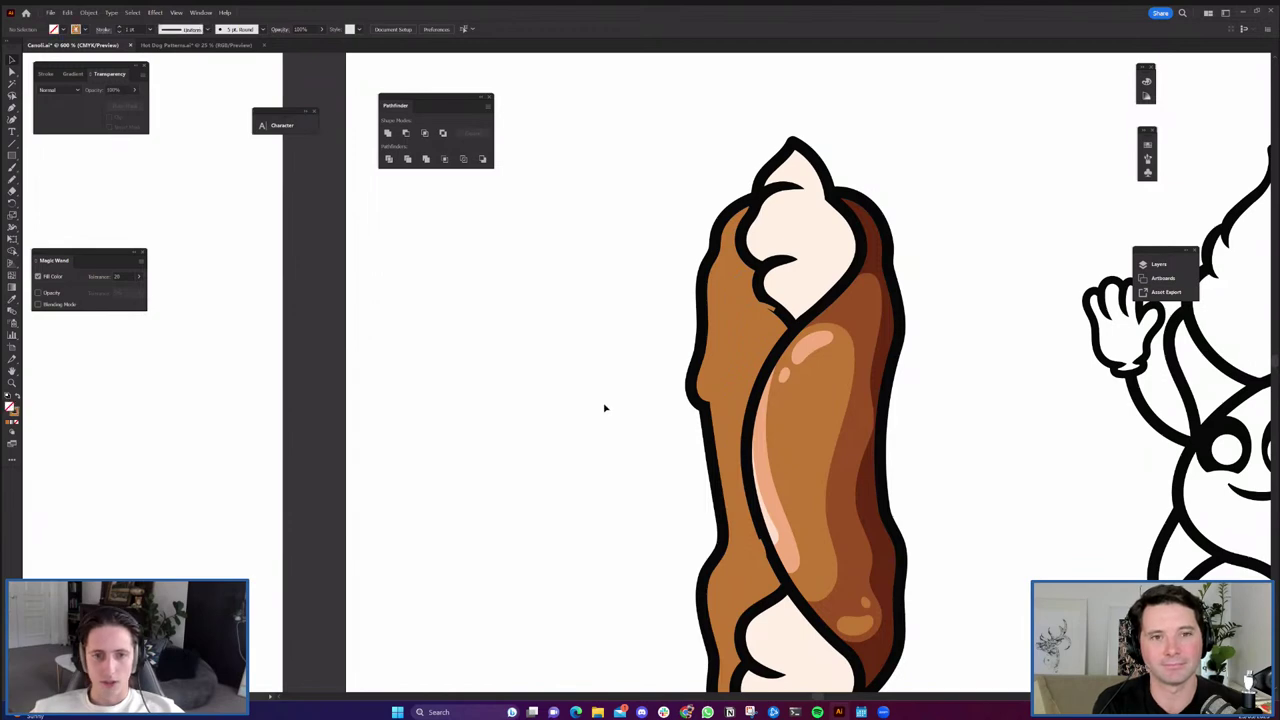
{"action": "left_click_drag", "start_coordinate": [637, 437], "coordinate": [600, 397]}
{"action": "left_click", "coordinate": [12, 156]}
{"action": "left_click_drag", "start_coordinate": [468, 287], "coordinate": [594, 457]}
{"action": "key", "text": "shift+x"}
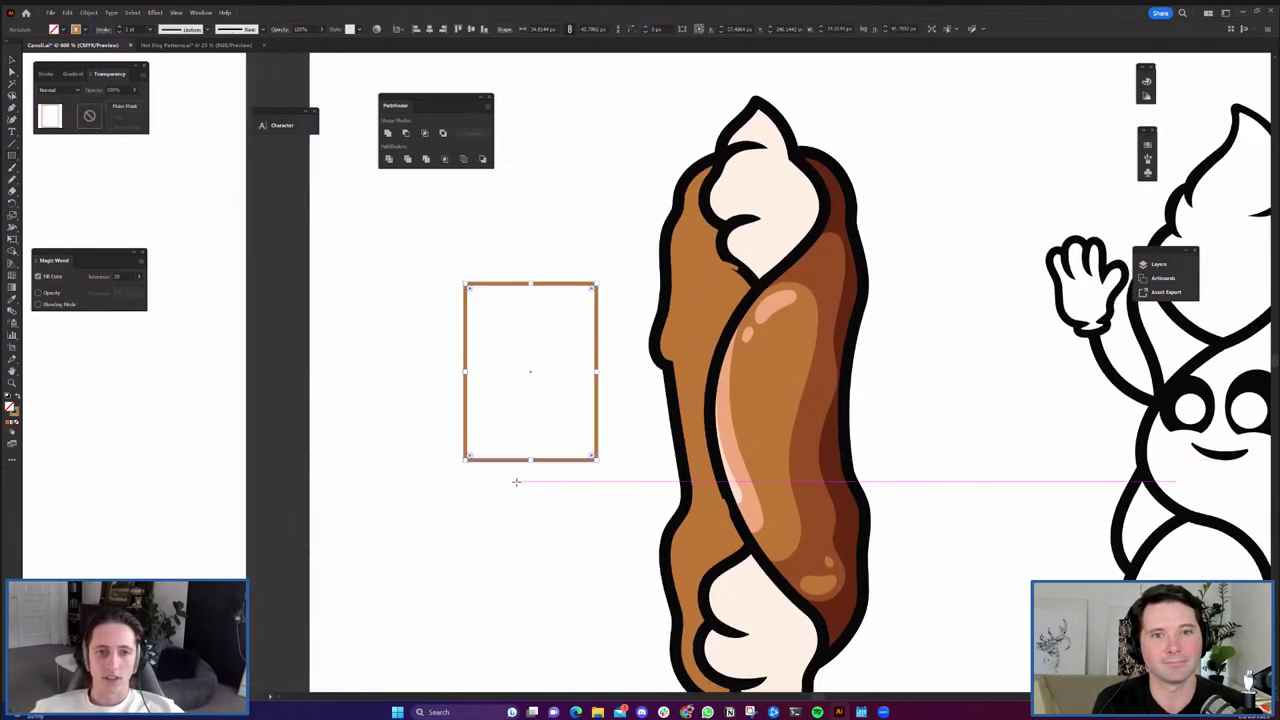
Try out fills on the practice rectangle by sampling the shell's browns and the white background.
{"action": "key", "text": "shift+x"}
{"action": "key", "text": "i"}
{"action": "left_click", "coordinate": [815, 477]}
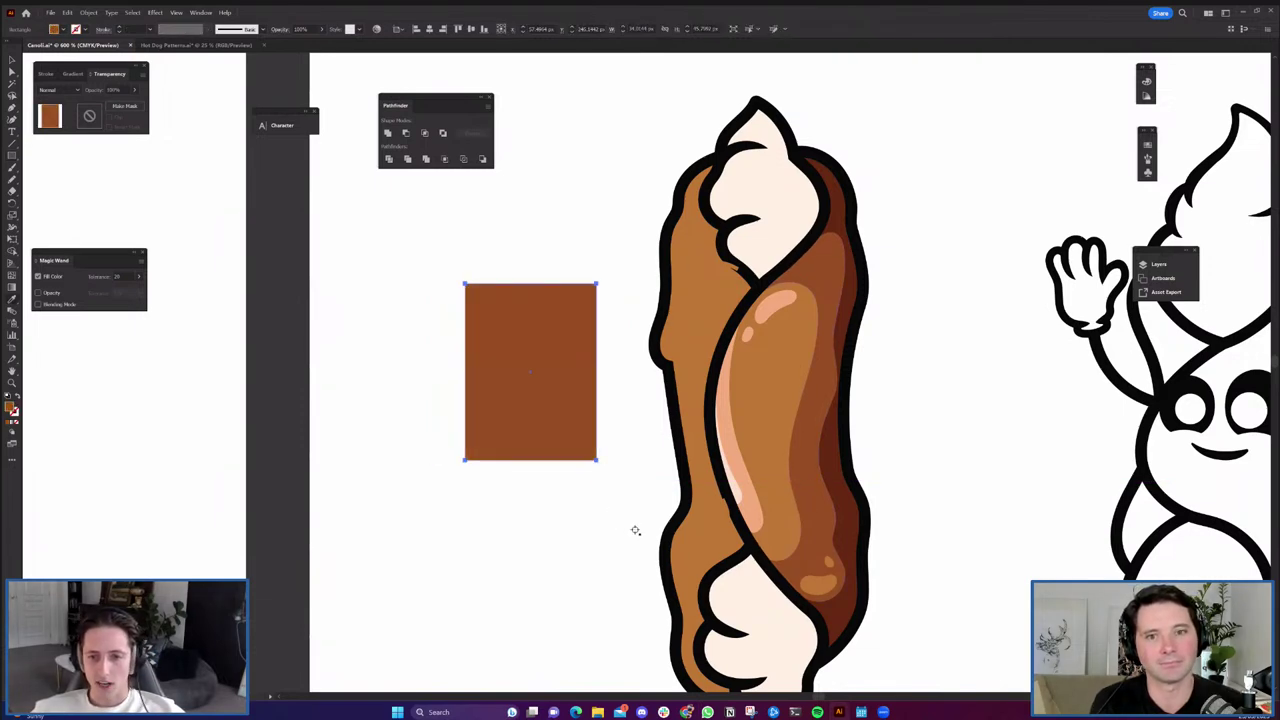
{"action": "left_click", "coordinate": [848, 535]}
{"action": "left_click", "coordinate": [628, 522]}
{"action": "key", "text": "v"}
{"action": "left_click", "coordinate": [425, 477]}
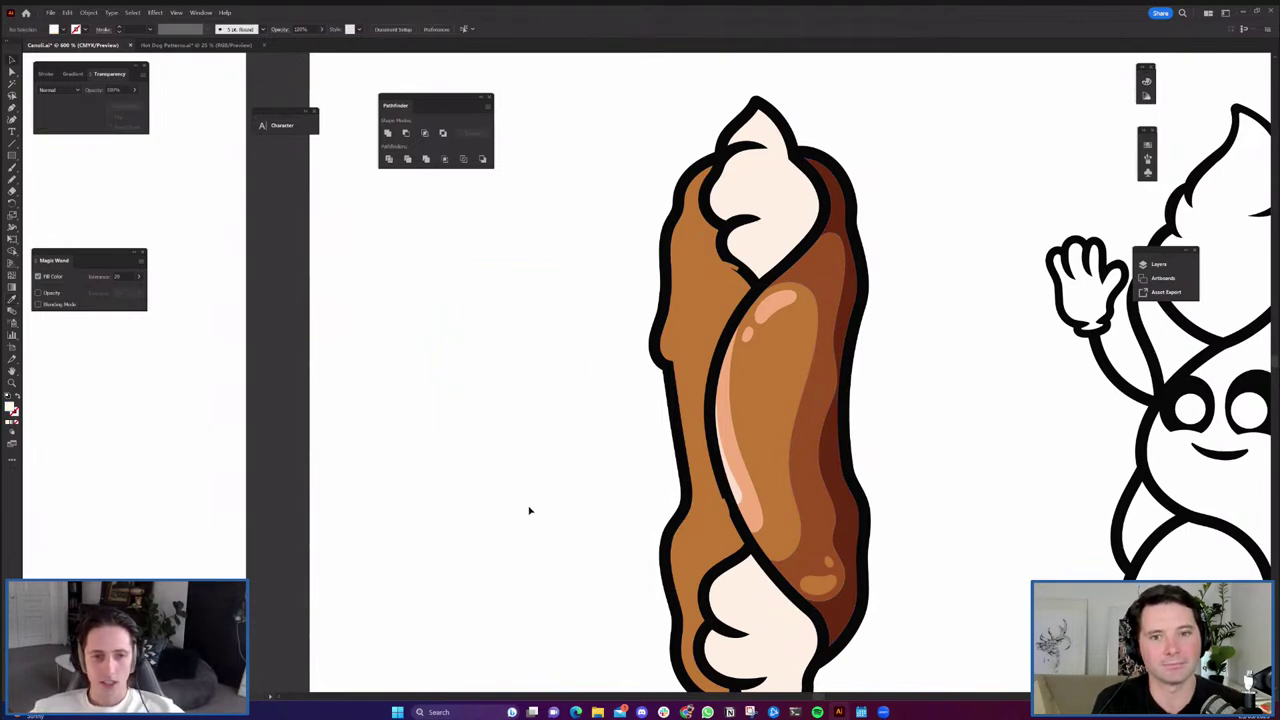
Draw an irregular straight-edged shape with the Pen tool on the blank area beside the cannoli, then delete it.
{"action": "key", "text": "p"}
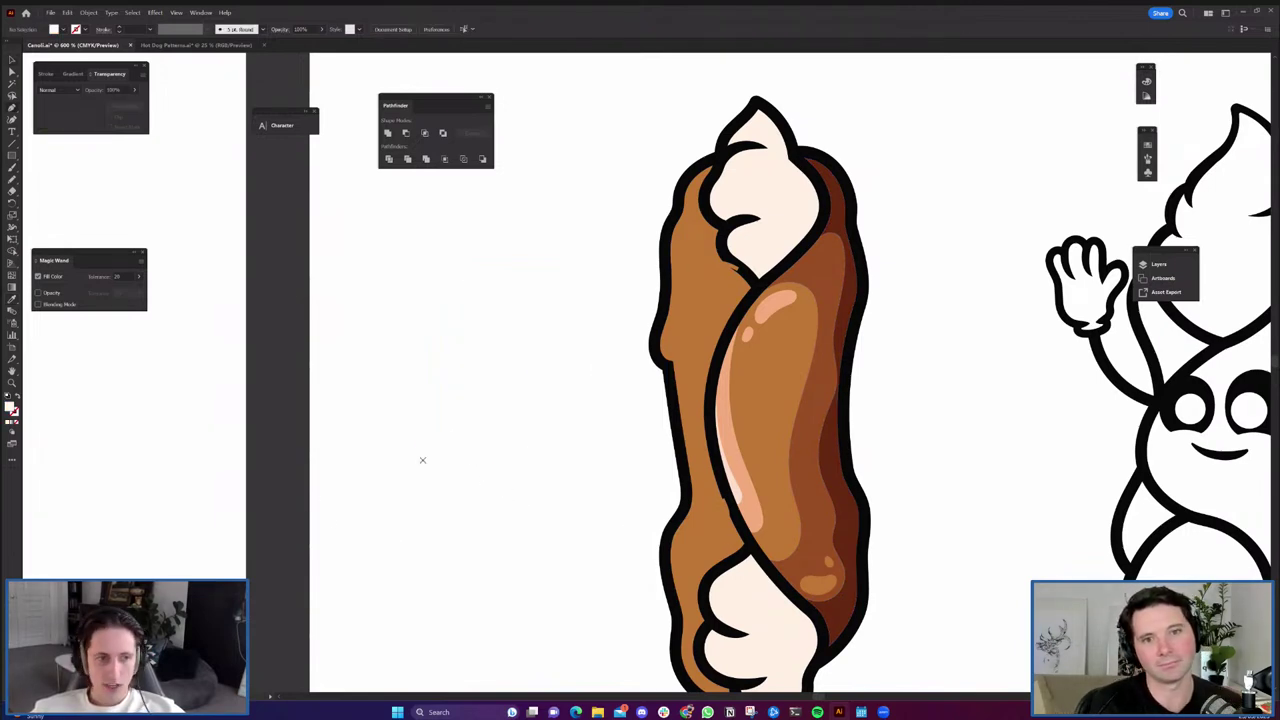
{"action": "left_click", "coordinate": [390, 372]}
{"action": "left_click", "coordinate": [380, 485]}
{"action": "left_click", "coordinate": [467, 568]}
{"action": "left_click", "coordinate": [573, 535]}
{"action": "left_click", "coordinate": [535, 438]}
{"action": "left_click", "coordinate": [480, 434]}
{"action": "left_click", "coordinate": [480, 483]}
{"action": "left_click", "coordinate": [426, 436]}
{"action": "left_click", "coordinate": [452, 379]}
{"action": "left_click", "coordinate": [532, 376]}
{"action": "left_click", "coordinate": [617, 451]}
{"action": "left_click", "coordinate": [624, 503]}
{"action": "key", "text": "Delete"}
{"action": "key", "text": "Delete"}
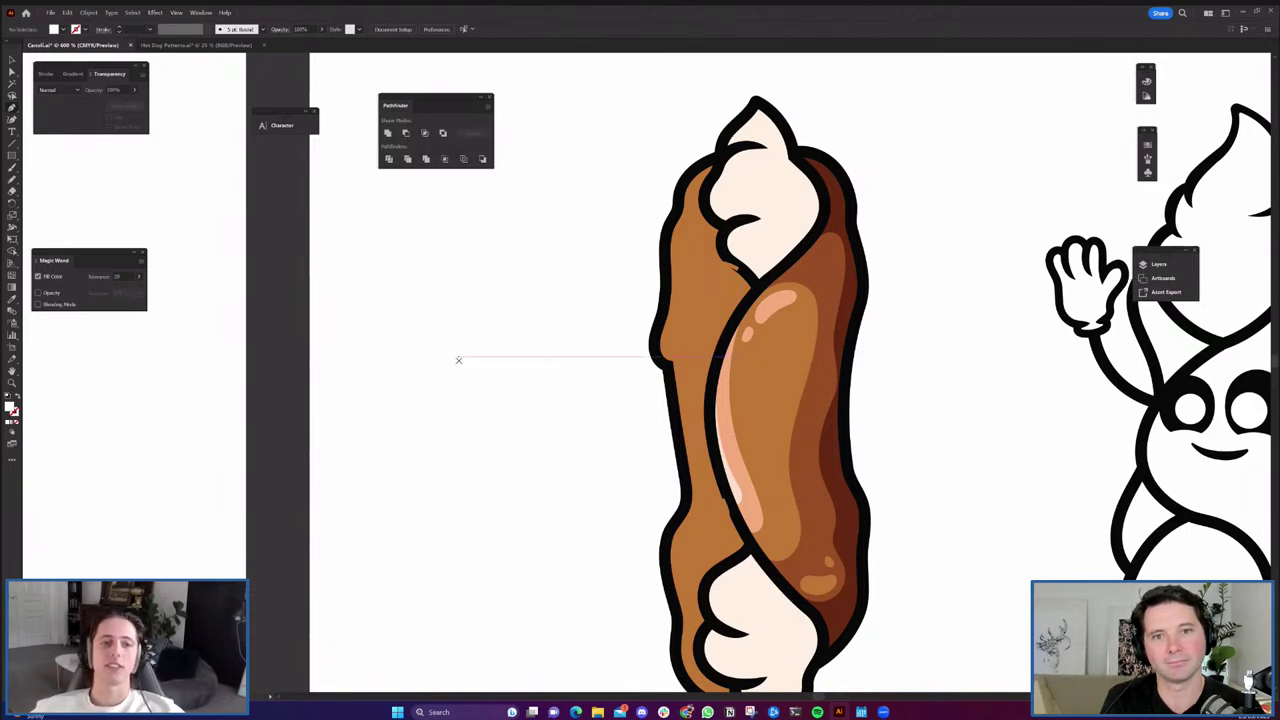
Draw a closed seven-point shape with the Pen tool beside the cannoli, then delete it.
{"action": "left_click", "coordinate": [424, 255]}
{"action": "left_click", "coordinate": [422, 405]}
{"action": "left_click", "coordinate": [476, 450]}
{"action": "left_click", "coordinate": [542, 408]}
{"action": "left_click", "coordinate": [568, 290]}
{"action": "left_click", "coordinate": [507, 230]}
{"action": "left_click", "coordinate": [477, 235]}
{"action": "left_click", "coordinate": [424, 255]}
{"action": "key", "text": "Delete"}
{"action": "key", "text": "Delete"}
Delete any leftover practice shapes from the blank area beside the cannoli.
{"action": "key", "text": "v"}
{"action": "left_click_drag", "start_coordinate": [466, 283], "coordinate": [684, 436]}
{"action": "left_click_drag", "start_coordinate": [538, 558], "coordinate": [367, 302]}
{"action": "key", "text": "Delete"}
Draw a white rectangle beside the cannoli, then delete it.
{"action": "left_click", "coordinate": [12, 157]}
{"action": "left_click_drag", "start_coordinate": [376, 267], "coordinate": [534, 451]}
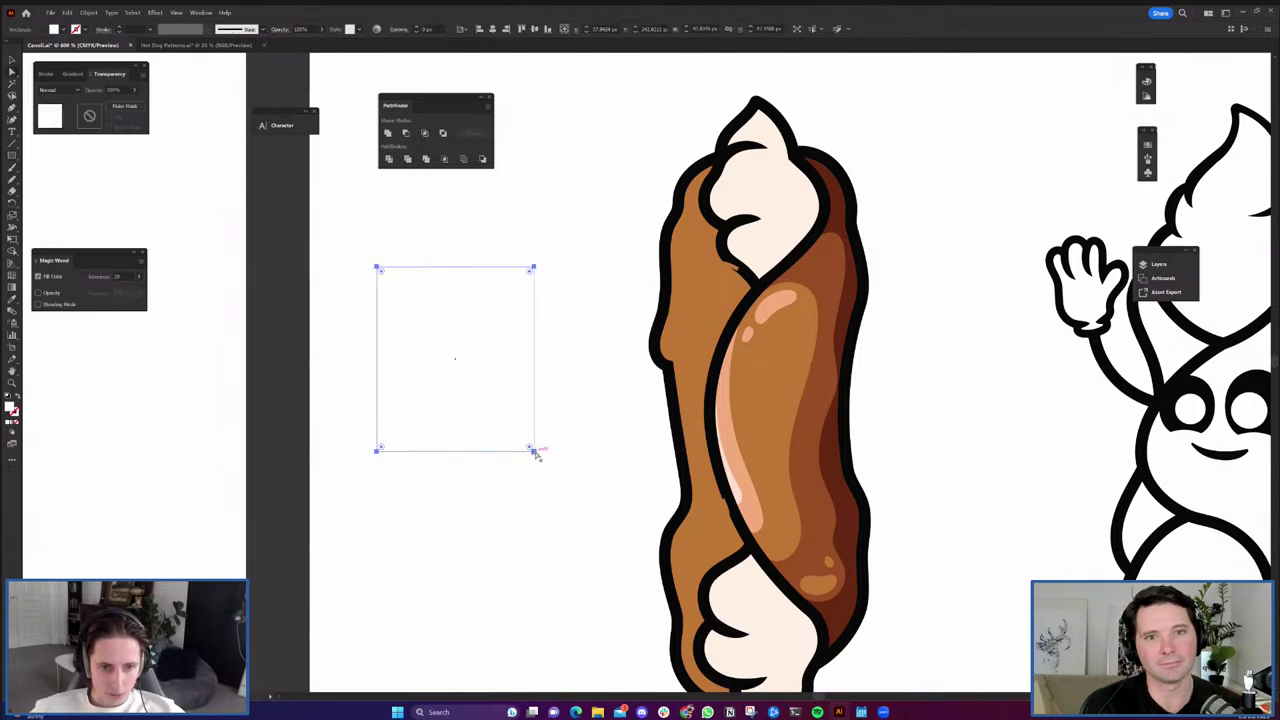
{"action": "left_click_drag", "start_coordinate": [459, 397], "coordinate": [457, 395]}
{"action": "left_click", "coordinate": [502, 446]}
{"action": "left_click_drag", "start_coordinate": [557, 507], "coordinate": [606, 426]}
{"action": "key", "text": "Delete"}
{"action": "key", "text": "v"}
{"action": "key", "text": "Delete"}
Duplicate the whole coloured cannoli slightly to its left and send the copy behind the original.
{"action": "scroll", "coordinate": [453, 406], "scroll_direction": "down", "scroll_amount": 2}
{"action": "key", "text": "v"}
{"action": "left_click_drag", "start_coordinate": [800, 551], "coordinate": [677, 513]}
{"action": "key", "text": "ctrl+shift+["}
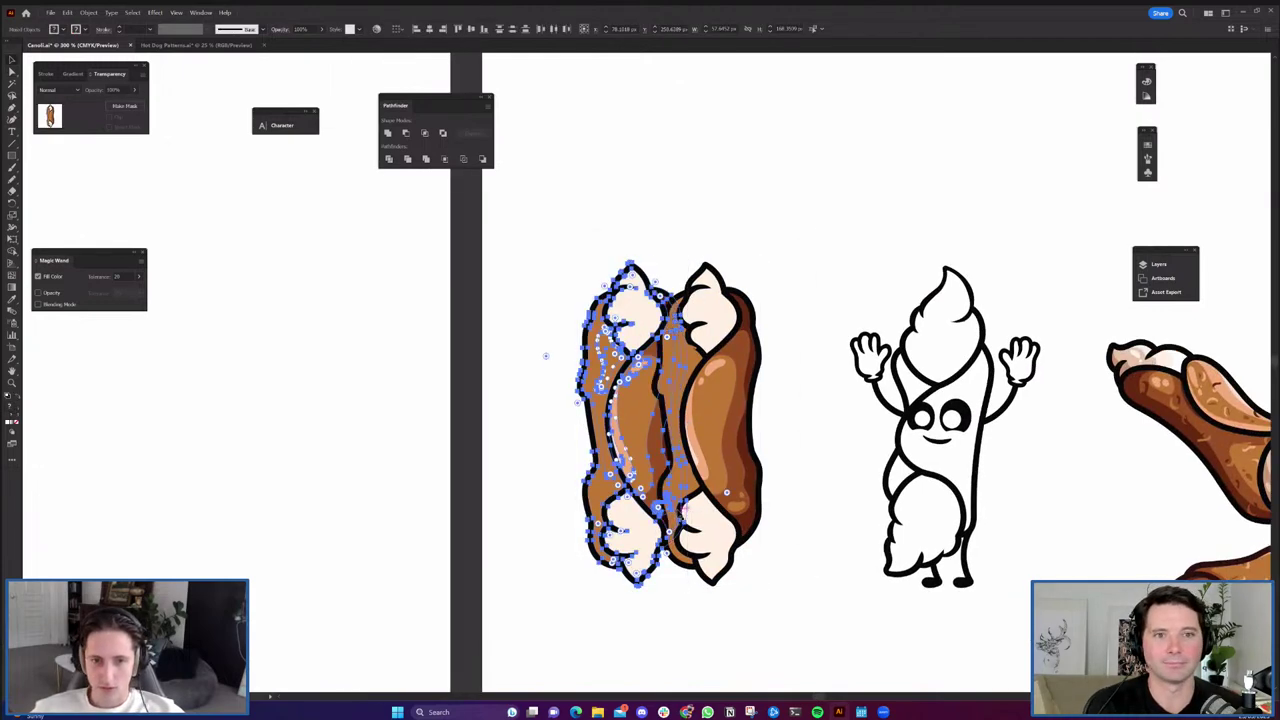
Undo the duplication of the coloured cannoli, leaving only the original.
{"action": "scroll", "coordinate": [679, 454], "scroll_direction": "up", "scroll_amount": 1}
{"action": "scroll", "coordinate": [673, 470], "scroll_direction": "up", "scroll_amount": 1}
{"action": "scroll", "coordinate": [710, 540], "scroll_direction": "down", "scroll_amount": 2}
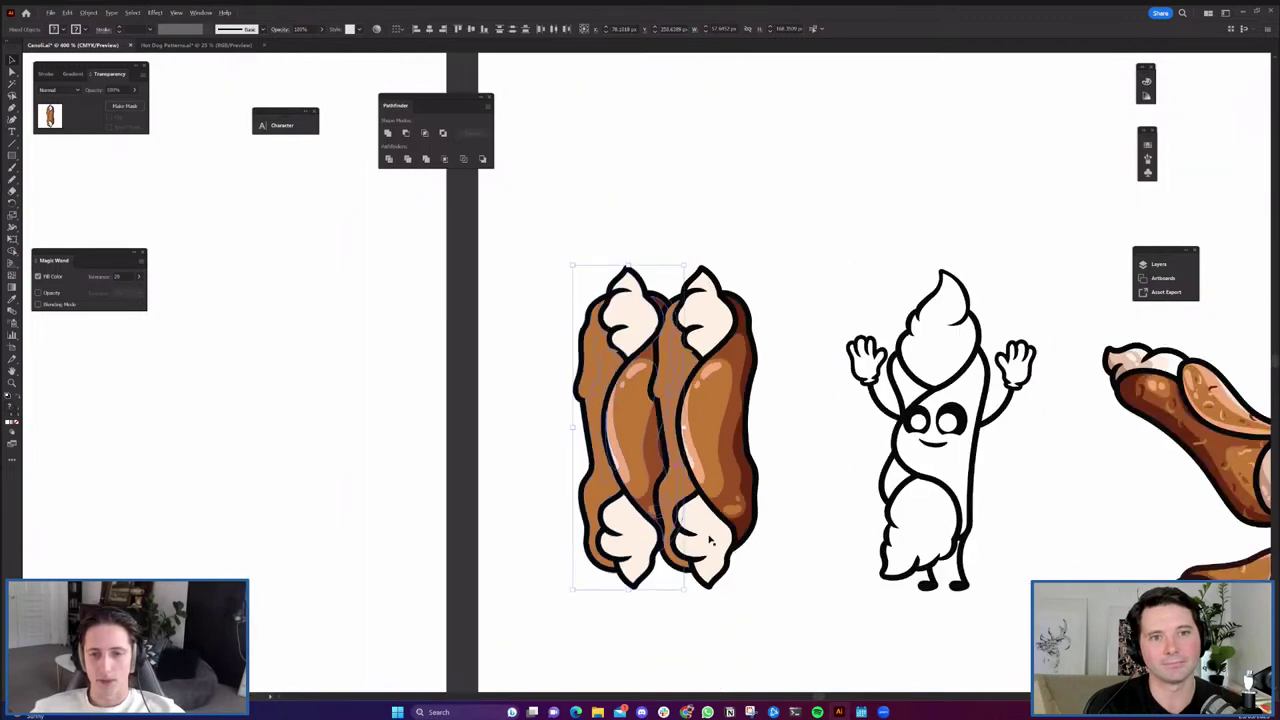
{"action": "key", "text": "ctrl+z"}
{"action": "key", "text": "ctrl+z"}
{"action": "left_click", "coordinate": [648, 517]}
Draw a closed four-point shape with the Pen tool above the cannoli and fill it with the sampled peach swatch colour.
{"action": "left_click_drag", "start_coordinate": [602, 209], "coordinate": [680, 443]}
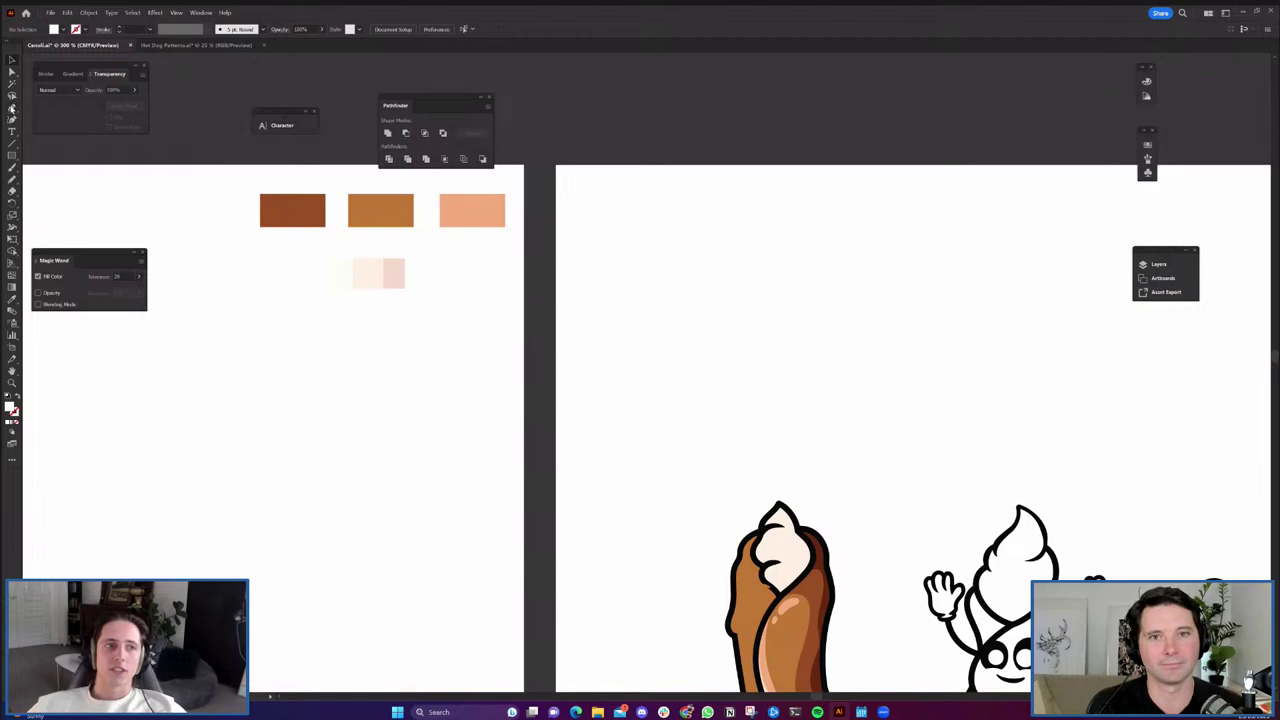
{"action": "key", "text": "p"}
{"action": "scroll", "coordinate": [666, 320], "scroll_direction": "up", "scroll_amount": 2}
{"action": "left_click", "coordinate": [604, 394]}
{"action": "left_click", "coordinate": [677, 158]}
{"action": "left_click", "coordinate": [887, 340]}
{"action": "left_click", "coordinate": [843, 518]}
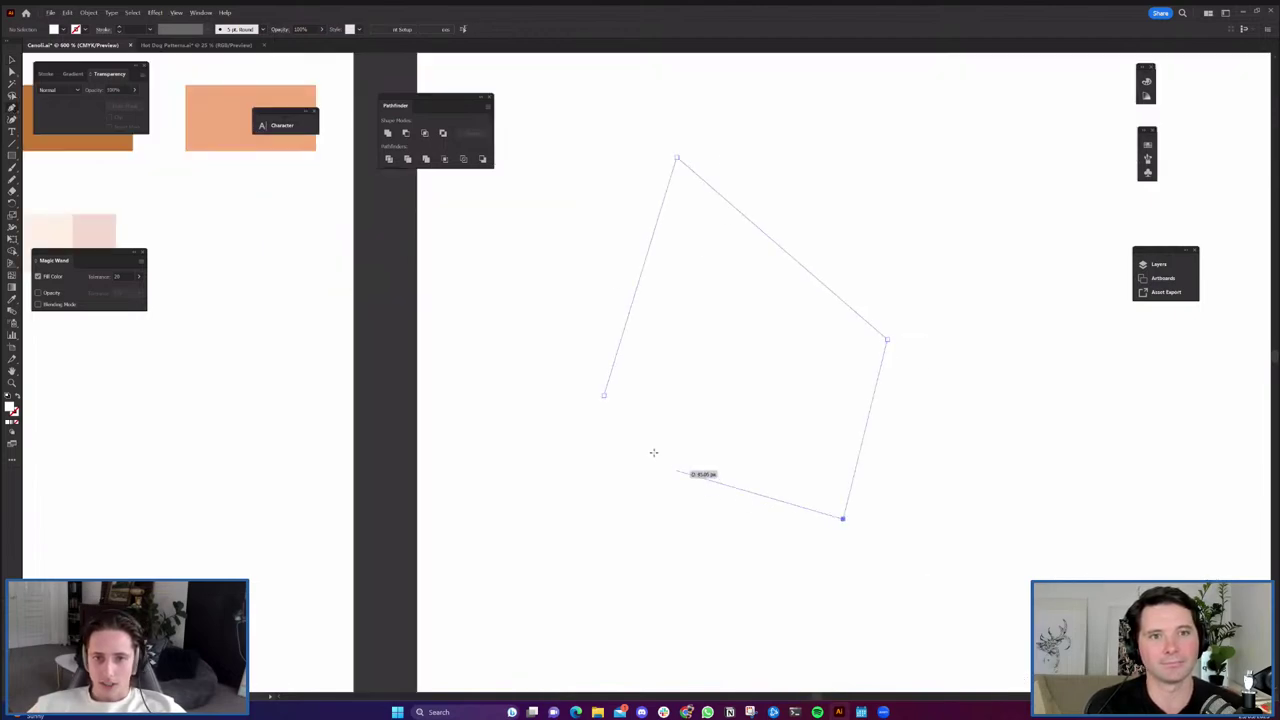
{"action": "left_click", "coordinate": [604, 395]}
{"action": "key", "text": "i"}
{"action": "left_click", "coordinate": [251, 144]}
{"action": "key", "text": "v"}
{"action": "left_click_drag", "start_coordinate": [828, 435], "coordinate": [597, 489]}
Draw a closed five-point shape with the Pen tool, overlapping the upper part of the peach shape.
{"action": "key", "text": "p"}
{"action": "left_click", "coordinate": [412, 219]}
{"action": "left_click", "coordinate": [545, 198]}
{"action": "left_click", "coordinate": [530, 466]}
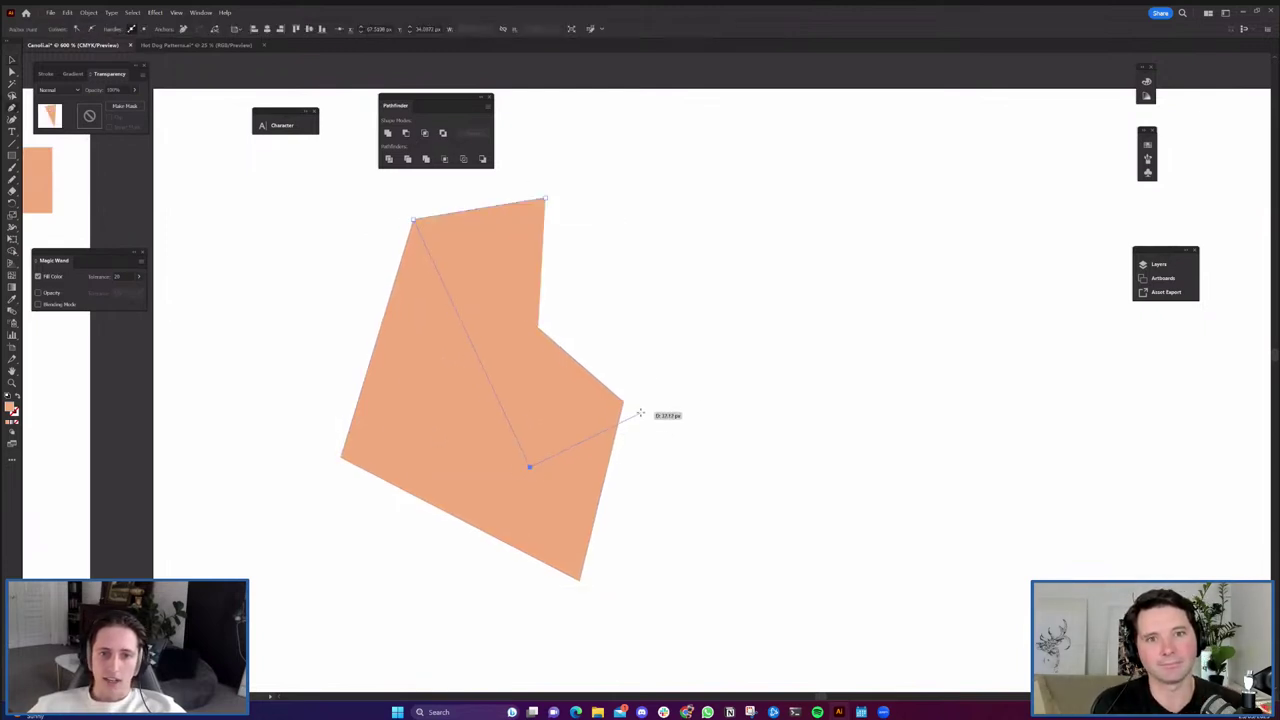
{"action": "left_click", "coordinate": [885, 391]}
{"action": "left_click", "coordinate": [787, 207]}
{"action": "left_click", "coordinate": [545, 198]}
Fill the five-point shape with the dark grey sampled from outside the artboard and send it to the back.
{"action": "key", "text": "i"}
{"action": "left_click", "coordinate": [591, 69]}
{"action": "key", "text": "v"}
{"action": "key", "text": "ctrl+shift+["}
{"action": "left_click", "coordinate": [793, 507]}
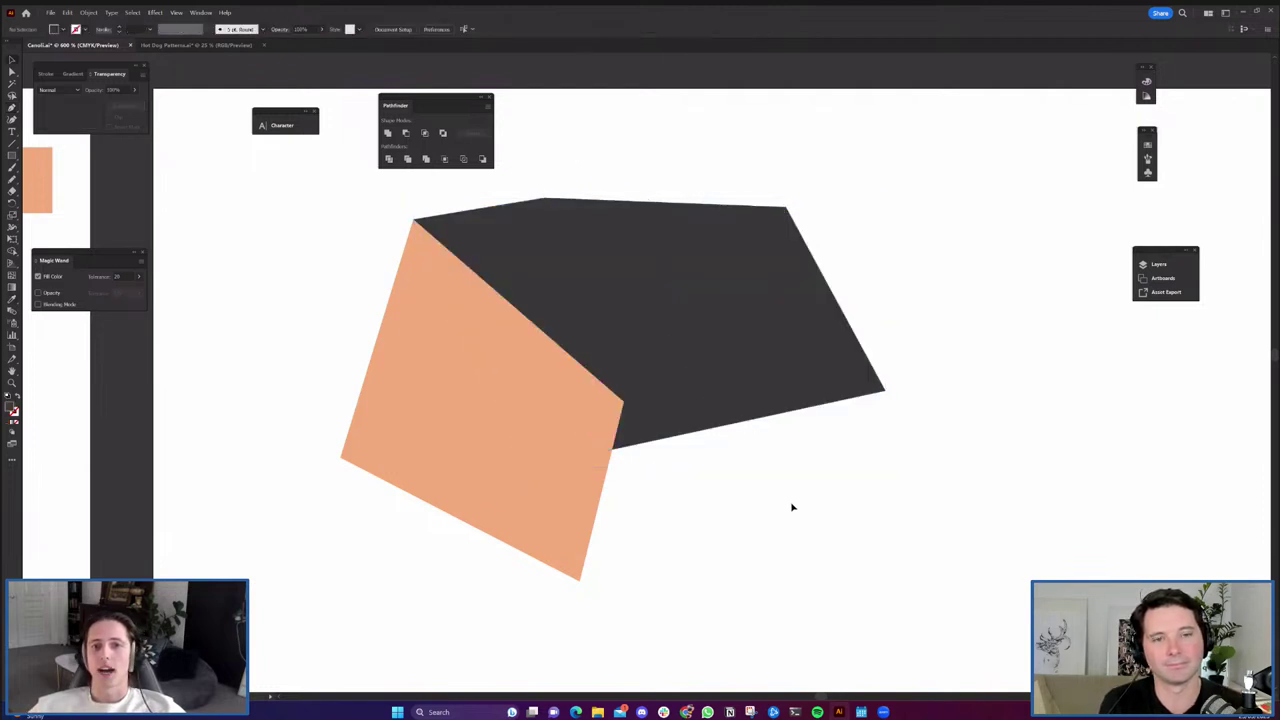
Delete both overlapping practice shapes above the cannoli.
{"action": "scroll", "coordinate": [792, 507], "scroll_direction": "down", "scroll_amount": 2}
{"action": "scroll", "coordinate": [546, 437], "scroll_direction": "down", "scroll_amount": 2}
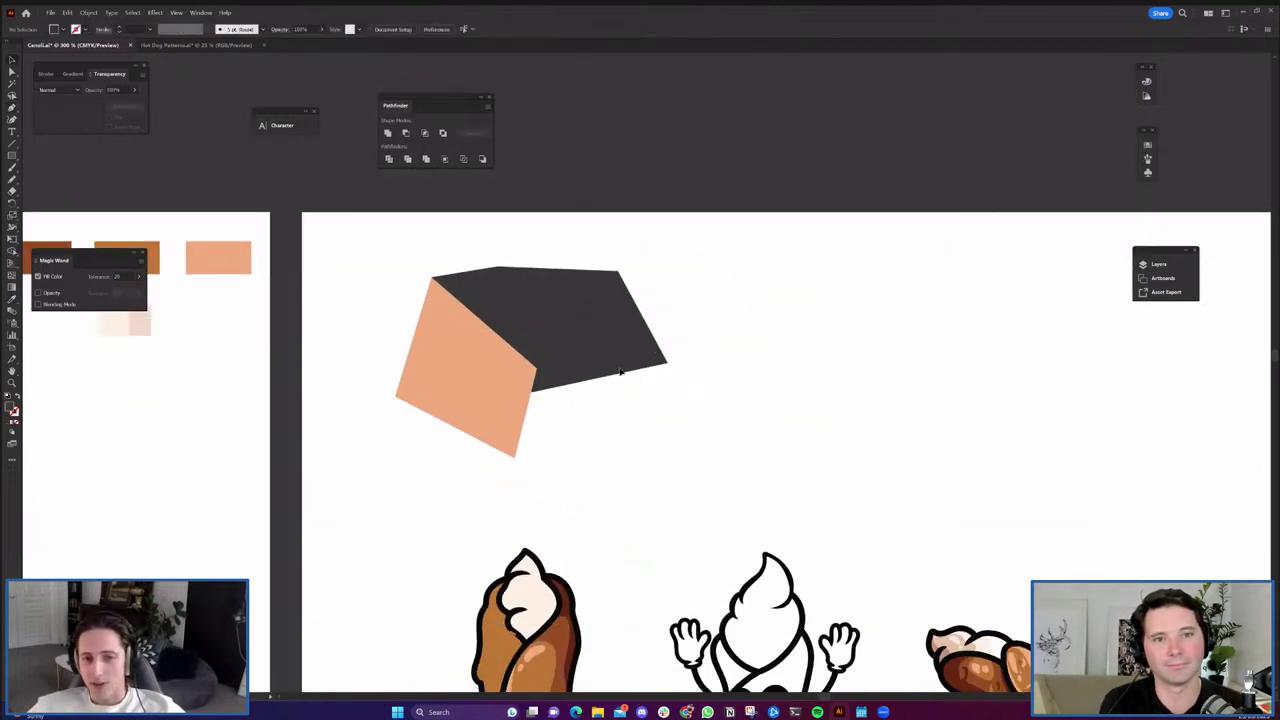
{"action": "left_click_drag", "start_coordinate": [596, 386], "coordinate": [490, 325]}
{"action": "key", "text": "Delete"}
{"action": "left_click_drag", "start_coordinate": [618, 507], "coordinate": [664, 284]}
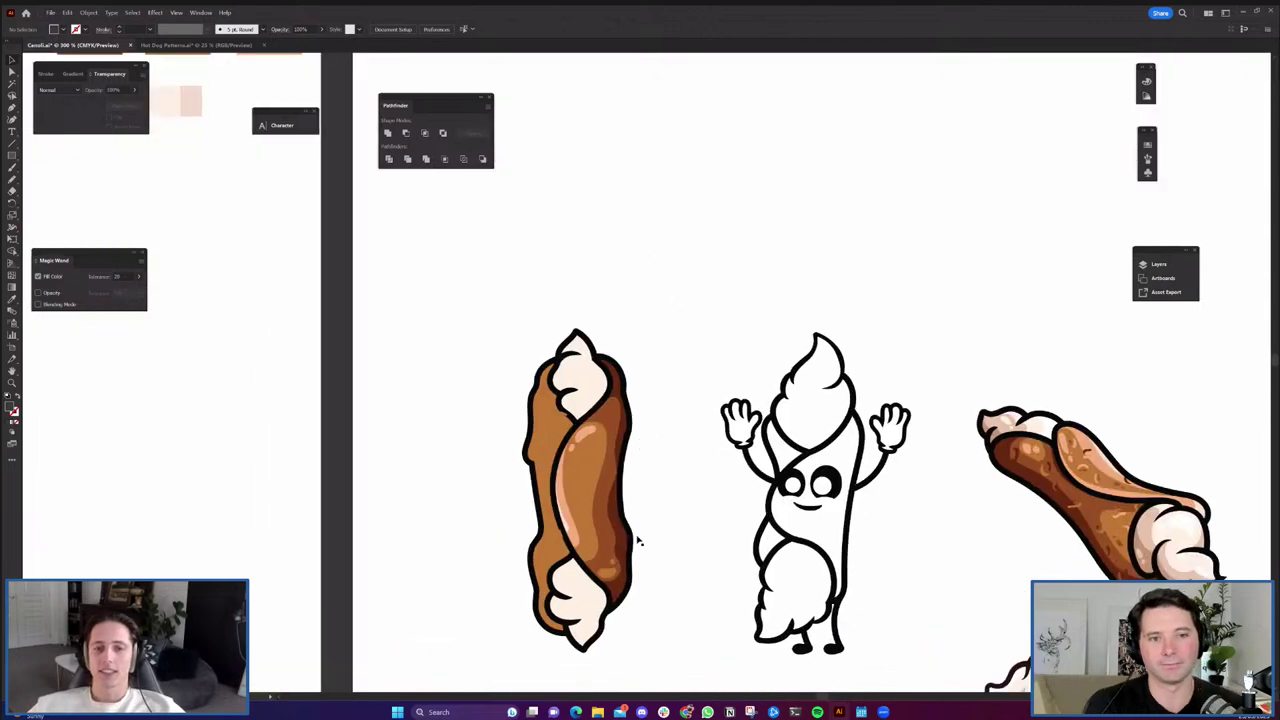
{"action": "left_click_drag", "start_coordinate": [637, 540], "coordinate": [649, 516]}
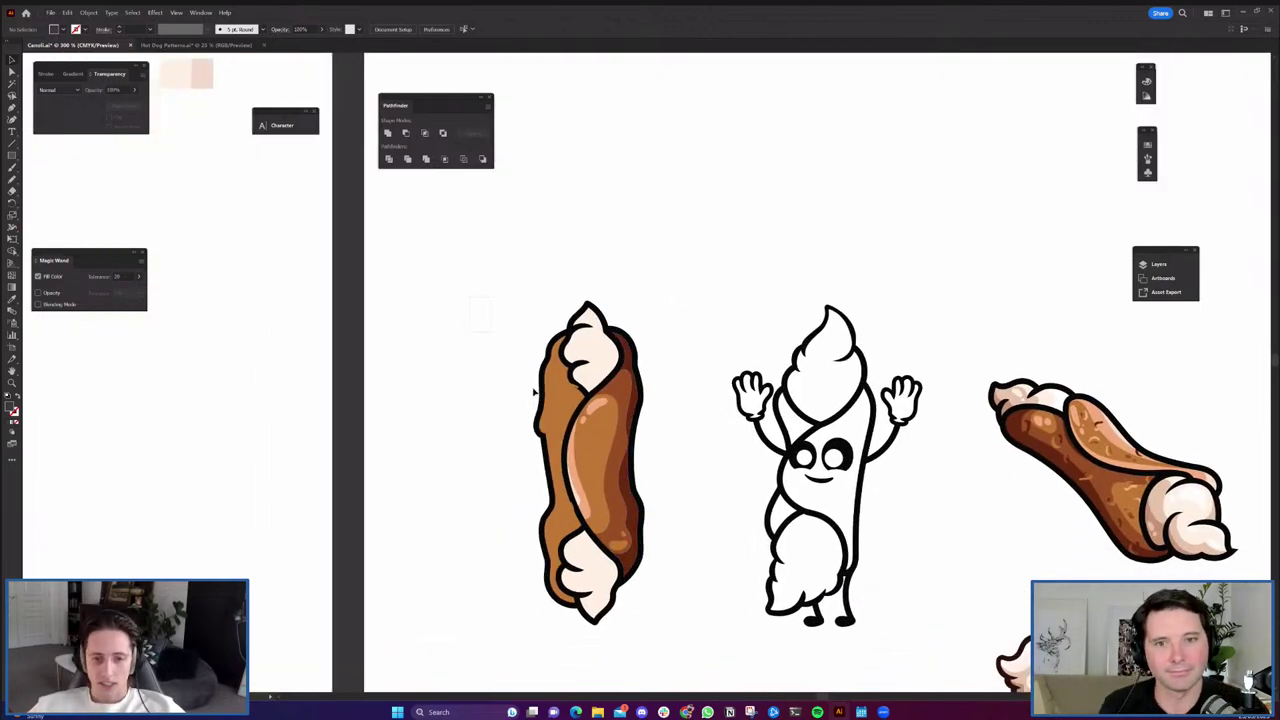
{"action": "mouse_move", "coordinate": [670, 620]}
{"action": "left_mouse_down"}
{"action": "mouse_move", "coordinate": [653, 655]}
{"action": "mouse_move", "coordinate": [691, 630]}
{"action": "left_mouse_up"}
{"action": "left_click", "coordinate": [697, 626]}
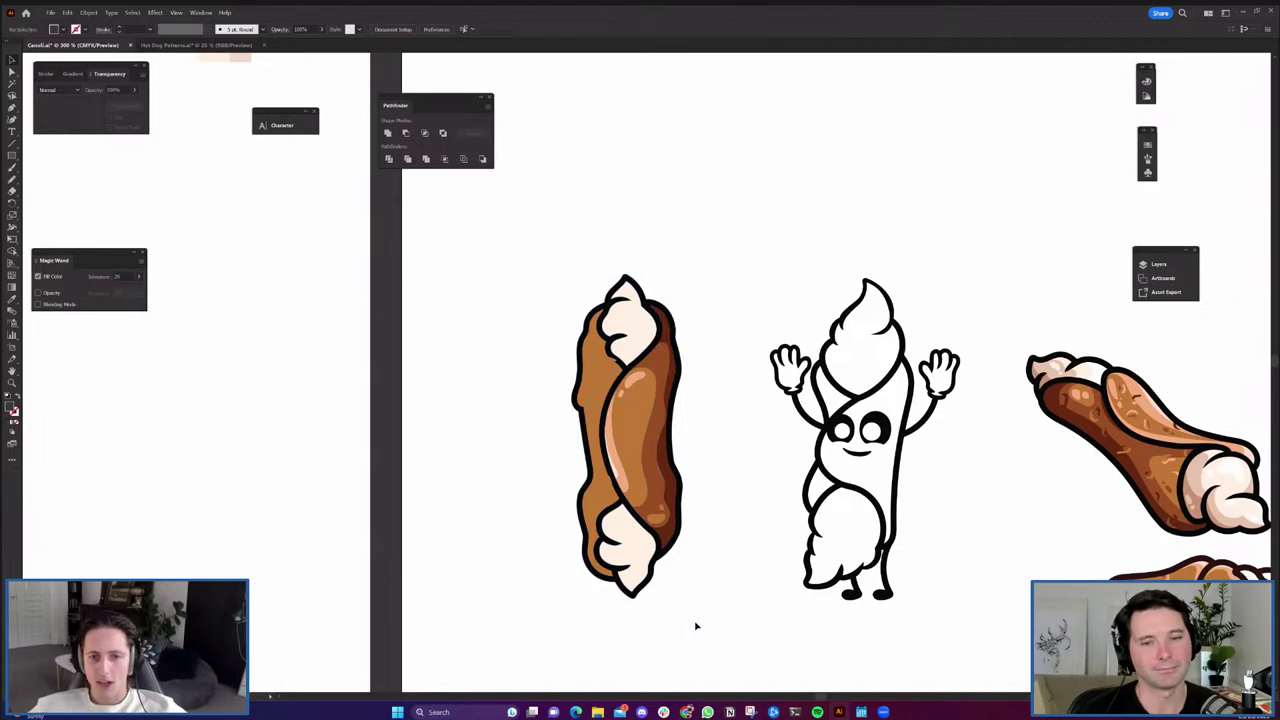
Divide the cannoli's back shell along its shading line and fill the outer piece with the front shell's mid brown.
{"action": "scroll", "coordinate": [620, 360], "scroll_direction": "up", "scroll_amount": 5}
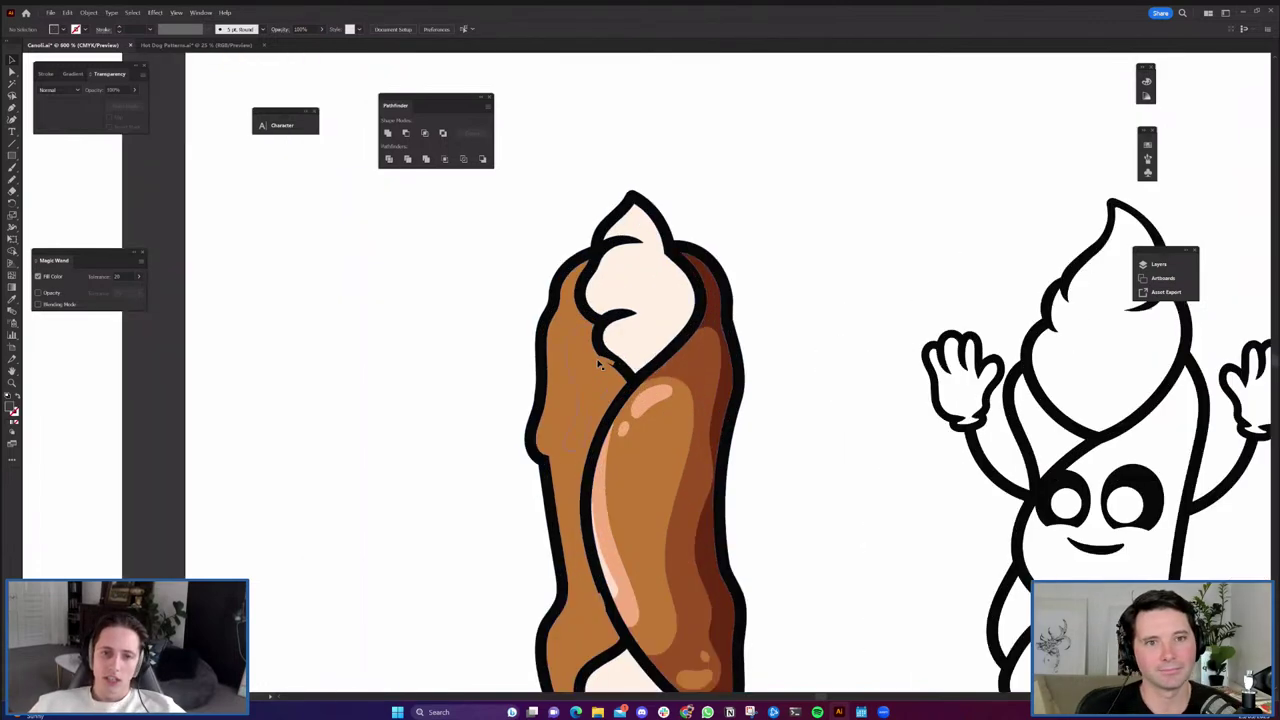
{"action": "scroll", "coordinate": [607, 365], "scroll_direction": "up", "scroll_amount": 2}
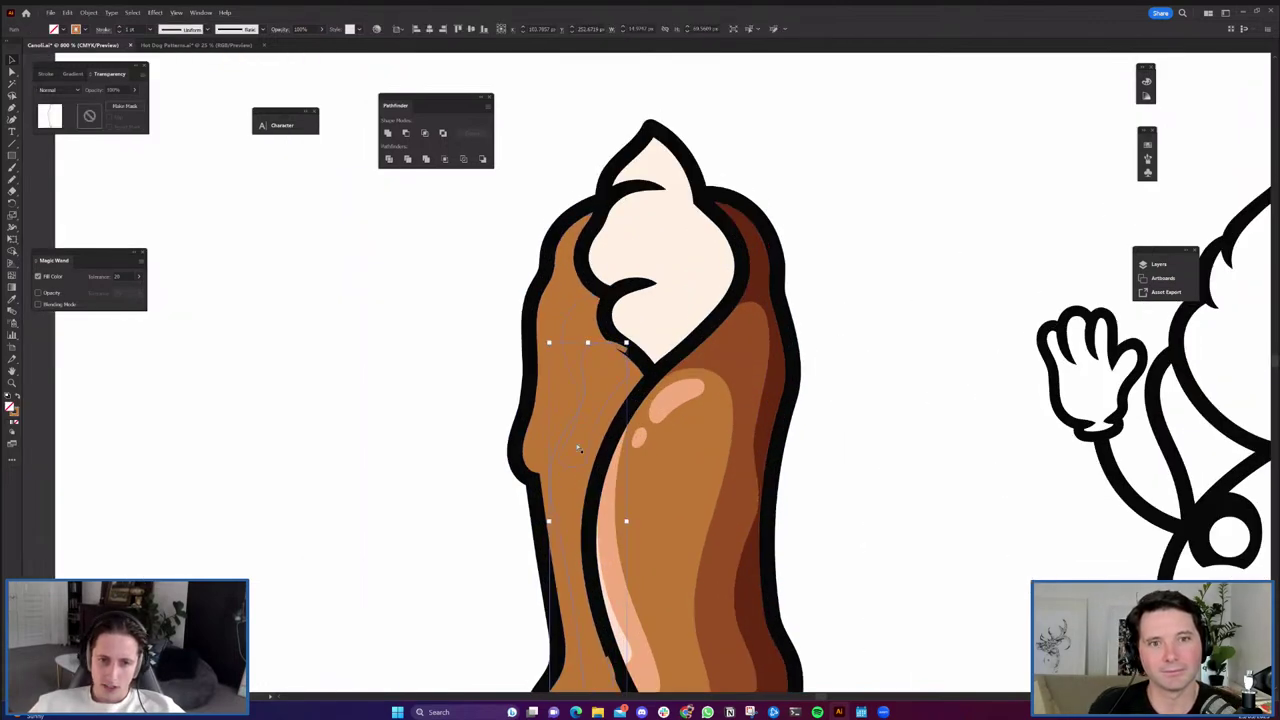
{"action": "left_click", "coordinate": [568, 420]}
{"action": "left_click", "coordinate": [553, 422], "text": "shift"}
{"action": "left_click", "coordinate": [388, 133]}
{"action": "key", "text": "v"}
{"action": "key", "text": "a"}
{"action": "left_click", "coordinate": [426, 369]}
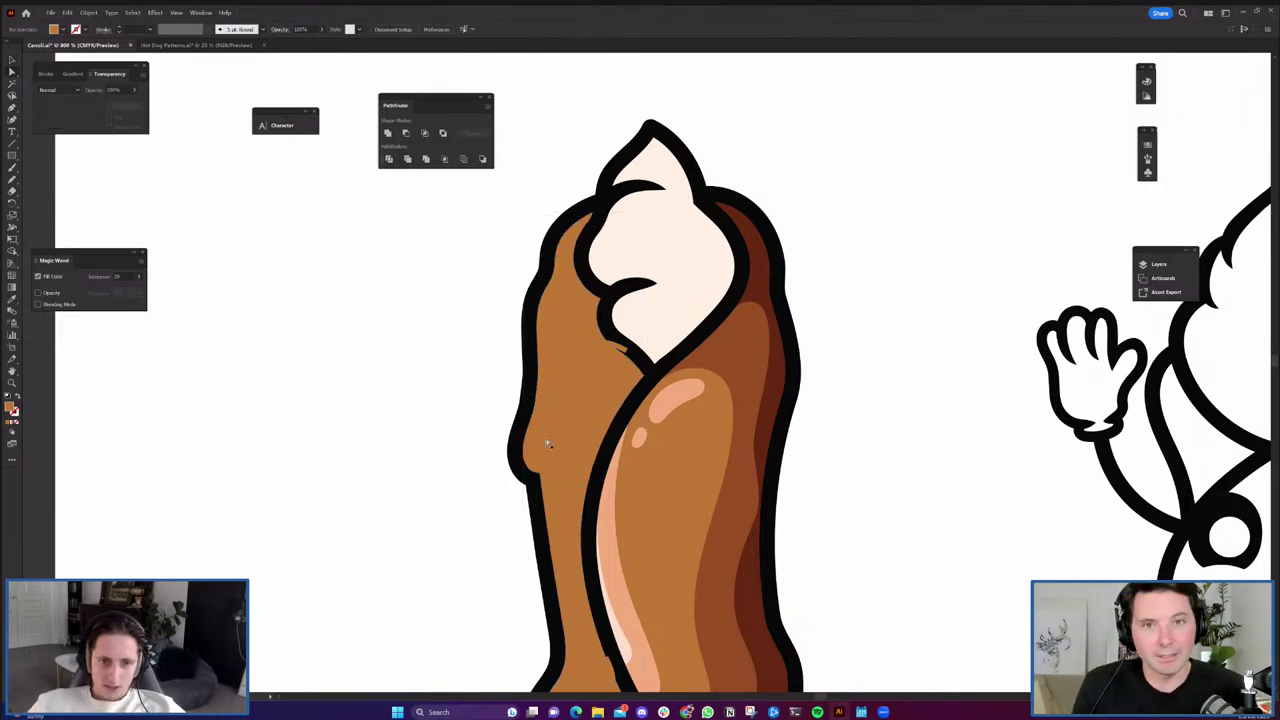
{"action": "left_click", "coordinate": [564, 442]}
{"action": "left_click", "coordinate": [389, 160]}
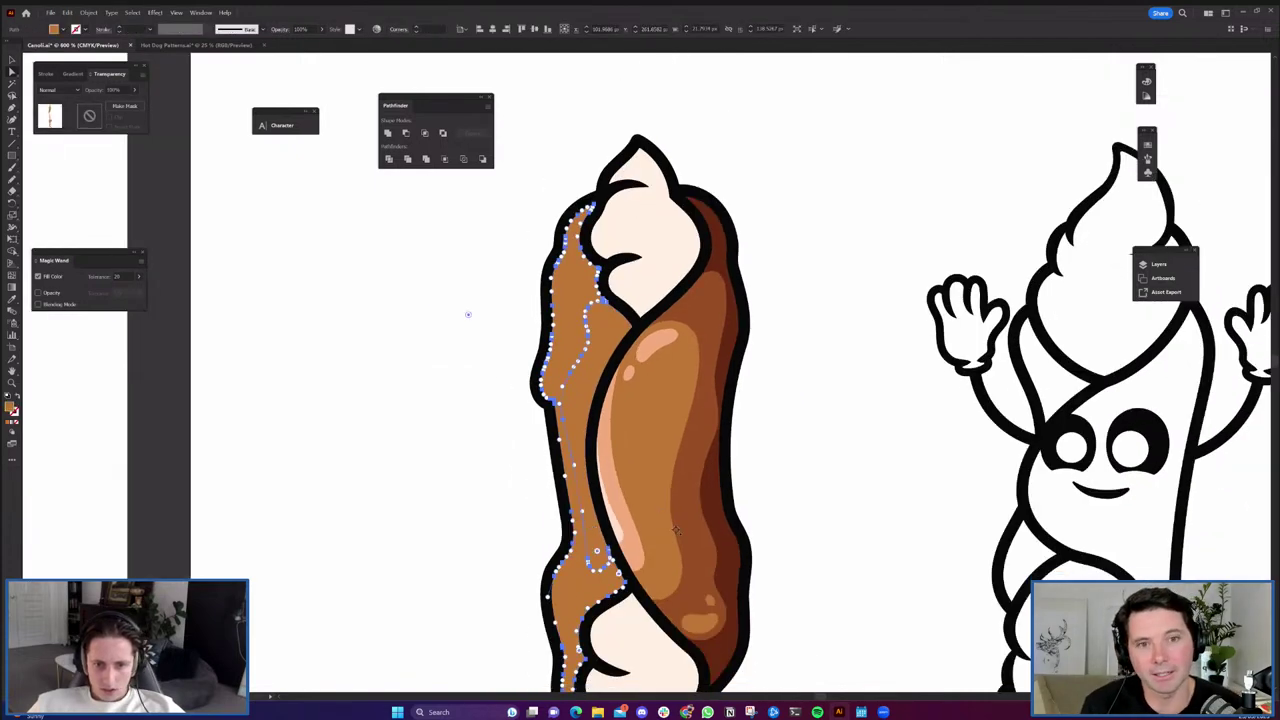
{"action": "key", "text": "i"}
{"action": "left_click", "coordinate": [729, 530]}
Undo the brown fill and unite the divided back-shell pieces into one shape.
{"action": "key", "text": "ctrl+z"}
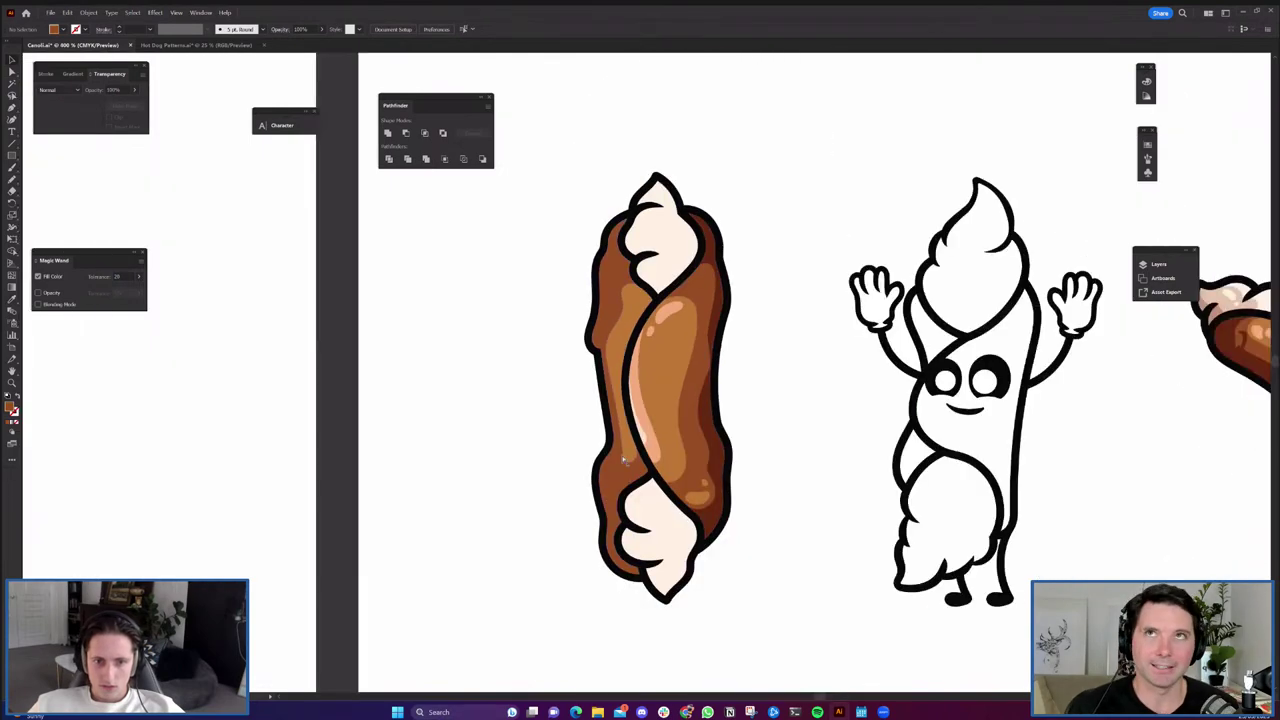
{"action": "left_click", "coordinate": [623, 460]}
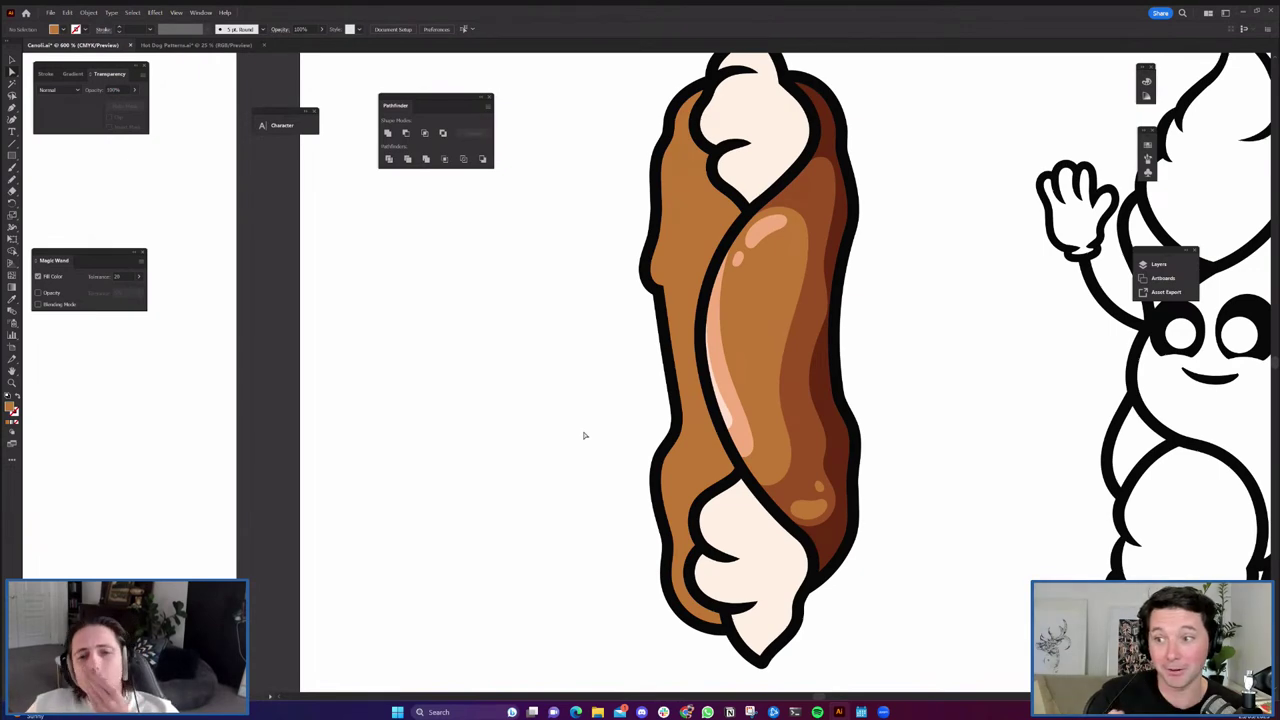
{"action": "key", "text": "b"}
{"action": "left_click", "coordinate": [668, 287]}
{"action": "key", "text": "a"}
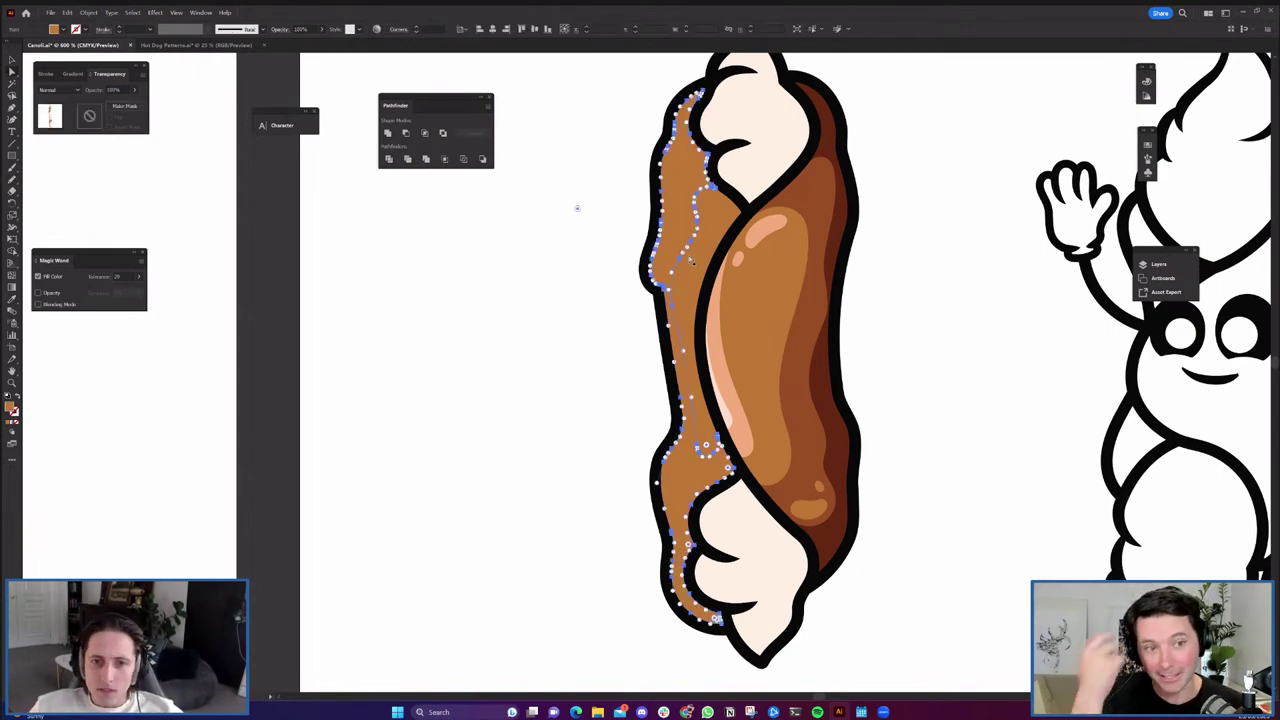
{"action": "left_click", "coordinate": [388, 133]}
{"action": "left_click", "coordinate": [462, 274]}
{"action": "key", "text": "ctrl+equal"}
Draw a Pencil line arching across the upper back shell from the outer notch to the front shell's outline, and divide the shell along it.
{"action": "left_click_drag", "start_coordinate": [564, 245], "coordinate": [455, 365]}
{"action": "key", "text": "p"}
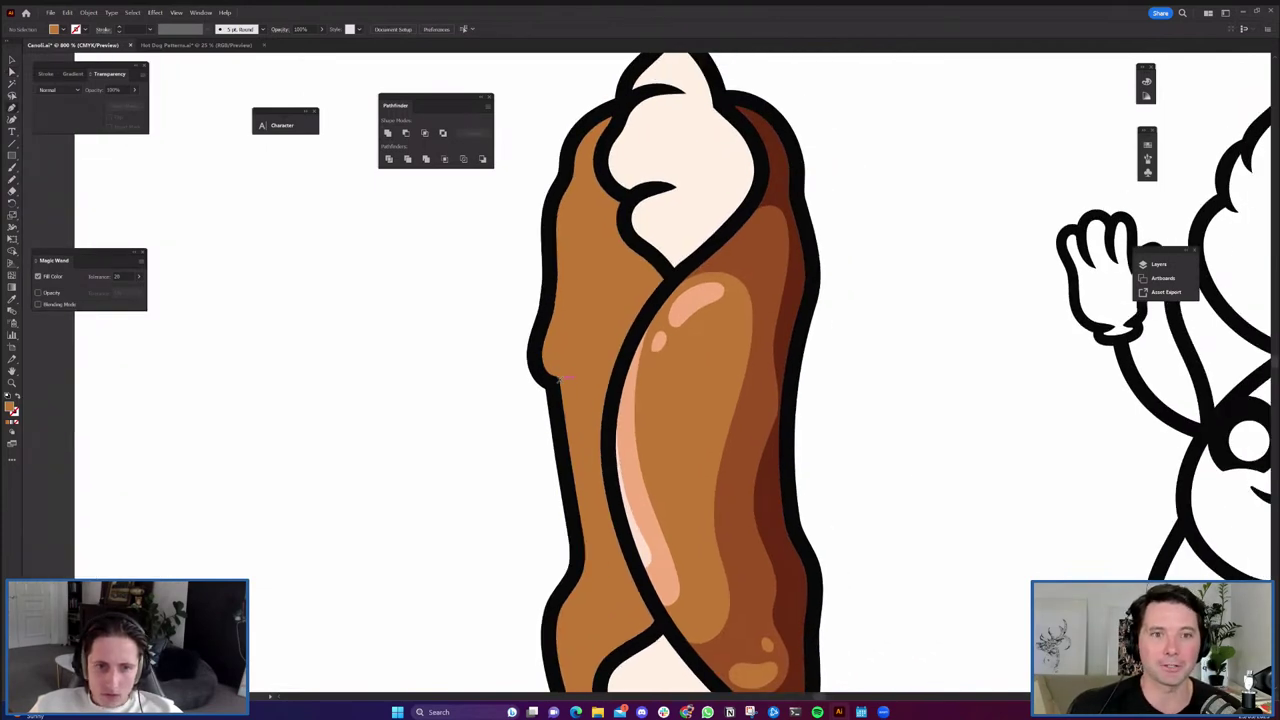
{"action": "scroll", "coordinate": [565, 375], "scroll_direction": "up", "scroll_amount": 2}
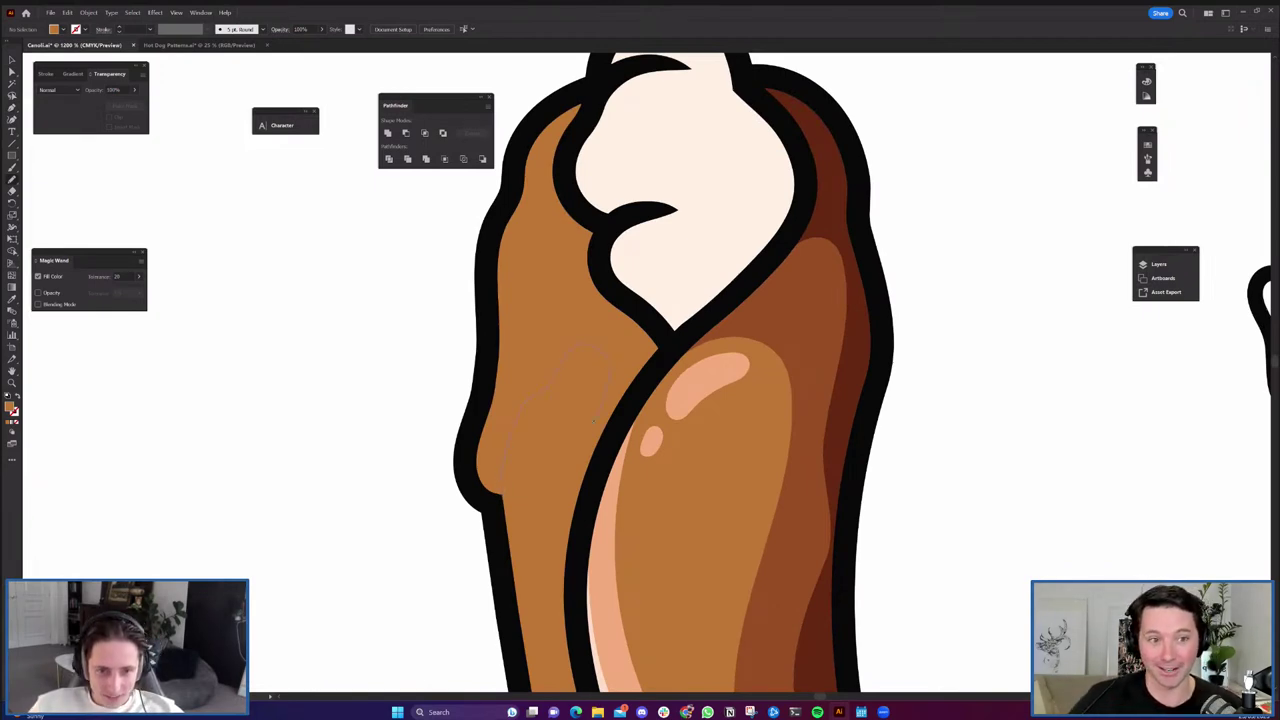
{"action": "left_click", "coordinate": [567, 595]}
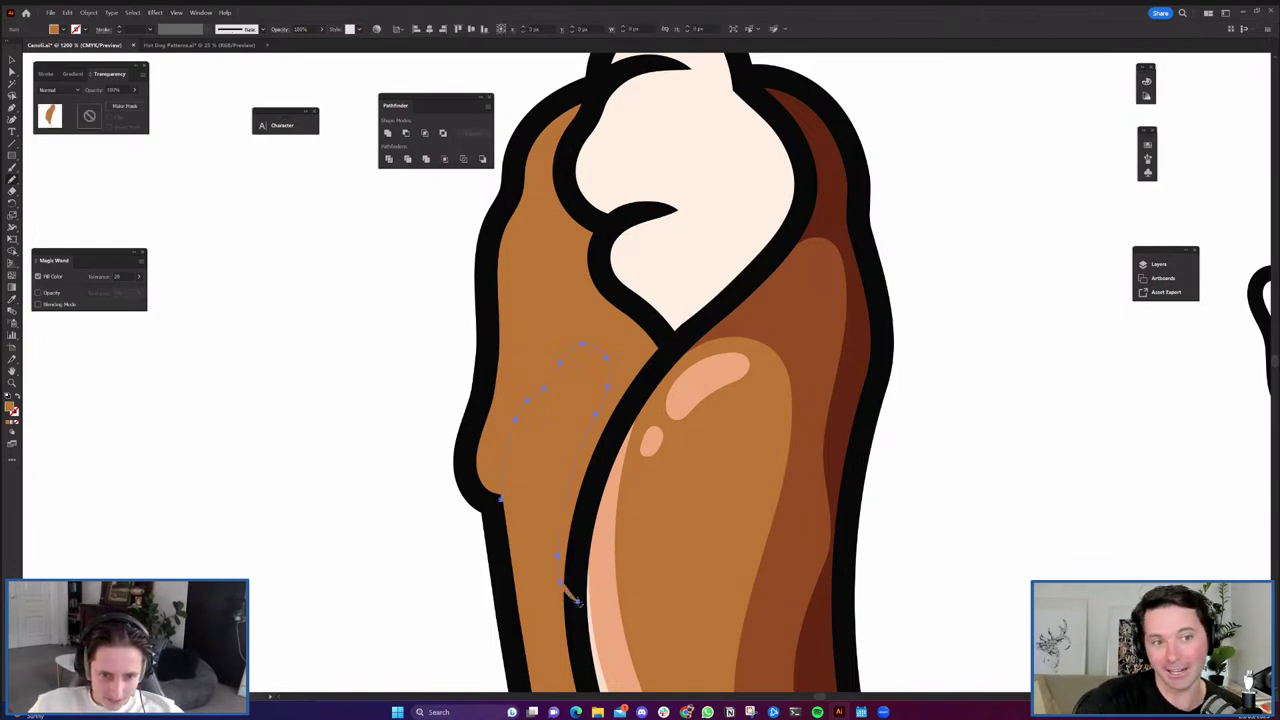
{"action": "left_click", "coordinate": [388, 162]}
{"action": "left_click", "coordinate": [398, 221]}
Fill the upper piece of the back shell with the mid brown sampled from the front shell.
{"action": "left_click", "coordinate": [540, 295]}
{"action": "scroll", "coordinate": [650, 430], "scroll_direction": "down", "scroll_amount": 1}
{"action": "key", "text": "i"}
{"action": "left_click", "coordinate": [769, 556]}
{"action": "scroll", "coordinate": [769, 553], "scroll_direction": "down", "scroll_amount": 2}
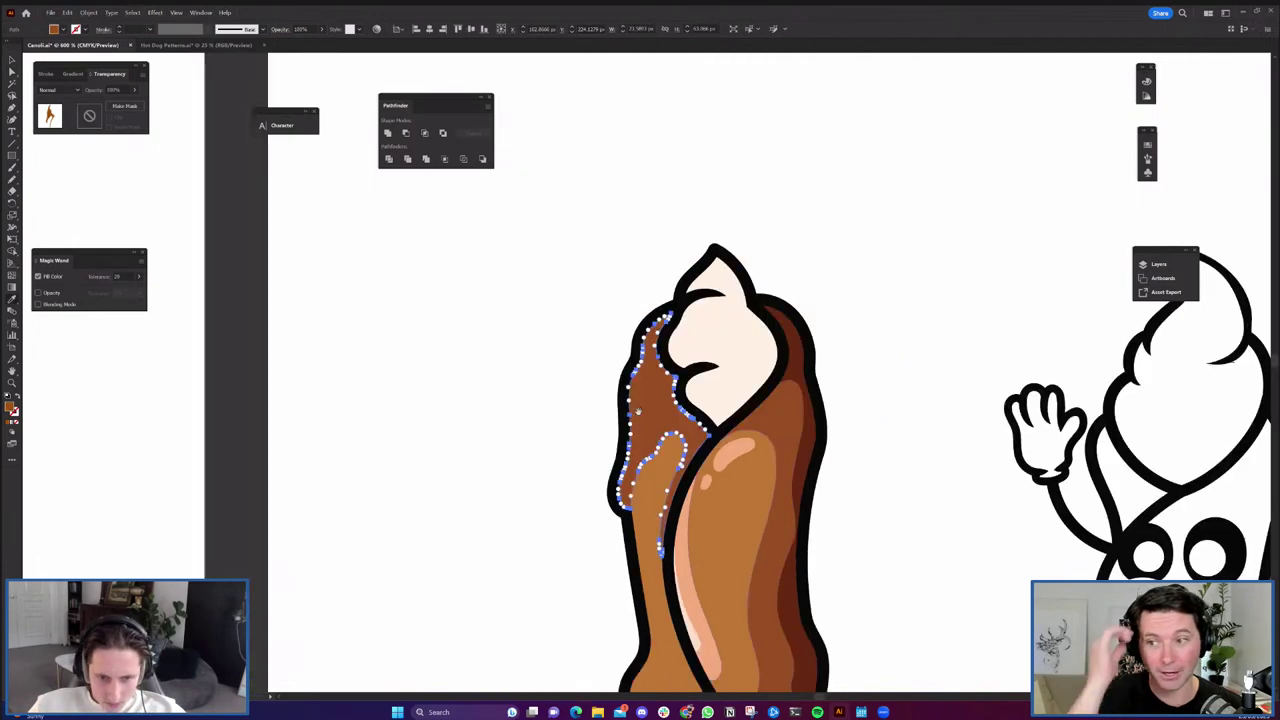
{"action": "scroll", "coordinate": [680, 525], "scroll_direction": "down", "scroll_amount": 3}
{"action": "key", "text": "ctrl+shift+a"}
Draw a curved Pencil line across the lower back shell and swap its fill colour to the stroke.
{"action": "scroll", "coordinate": [671, 530], "scroll_direction": "up", "scroll_amount": 2}
{"action": "mouse_move", "coordinate": [667, 542]}
{"action": "left_mouse_down"}
{"action": "mouse_move", "coordinate": [543, 400]}
{"action": "mouse_move", "coordinate": [520, 416]}
{"action": "mouse_move", "coordinate": [569, 421]}
{"action": "mouse_move", "coordinate": [604, 399]}
{"action": "mouse_move", "coordinate": [564, 439]}
{"action": "left_mouse_up"}
{"action": "key", "text": "n"}
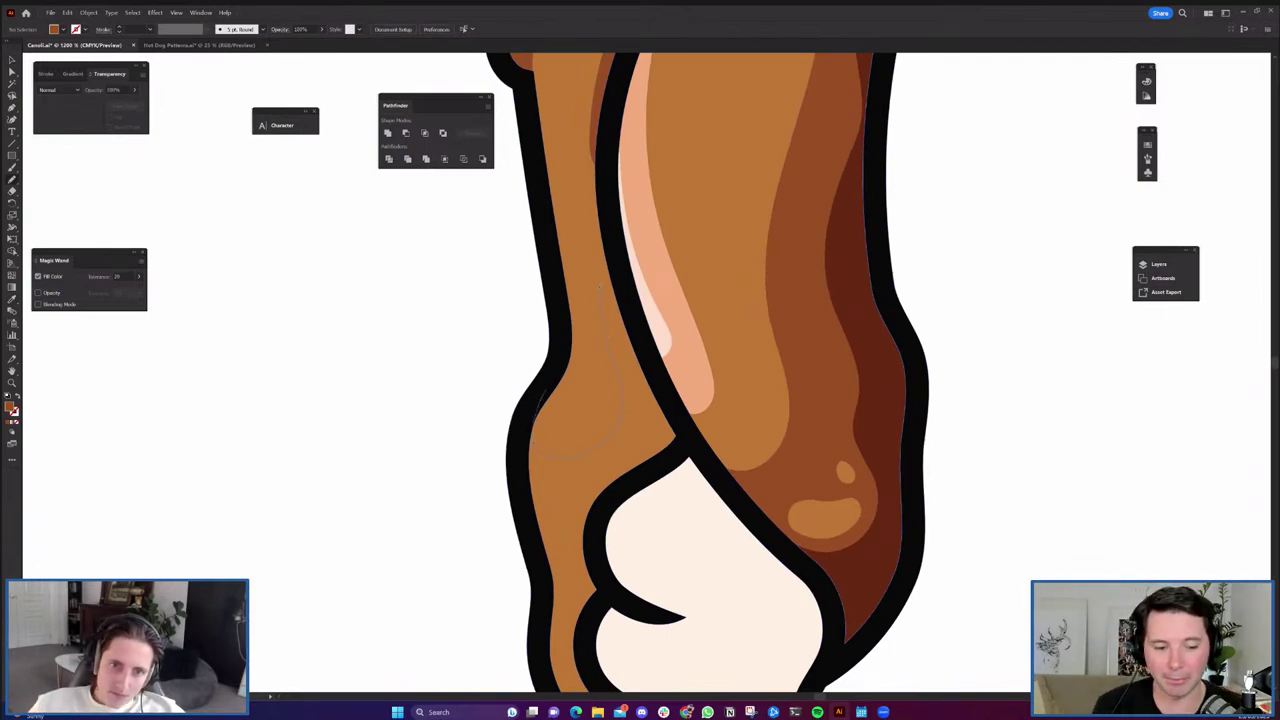
{"action": "left_click_drag", "start_coordinate": [607, 248], "coordinate": [610, 242]}
{"action": "key", "text": "shift+x"}
{"action": "key", "text": "a"}
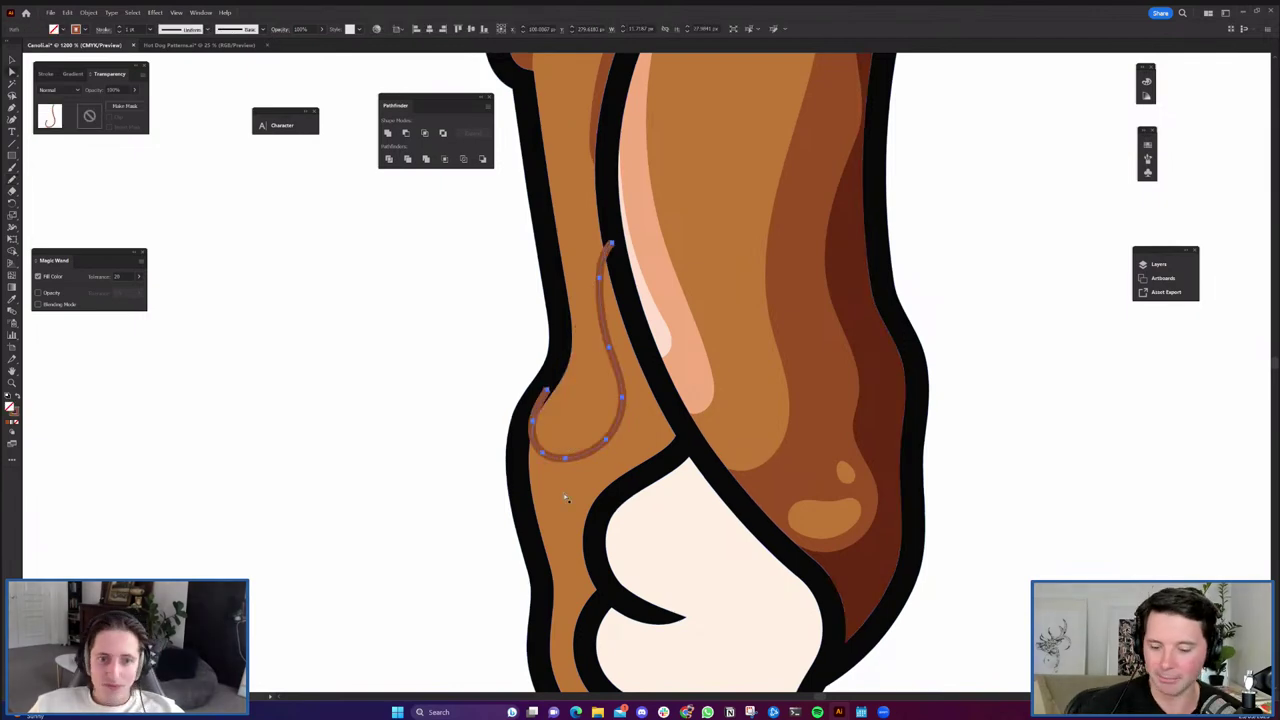
Divide the back shell along the lower curve and fill the piece below it with mid brown.
{"action": "left_click", "coordinate": [563, 483], "text": "shift"}
{"action": "left_click", "coordinate": [389, 159]}
{"action": "scroll", "coordinate": [447, 342], "scroll_direction": "down", "scroll_amount": 4}
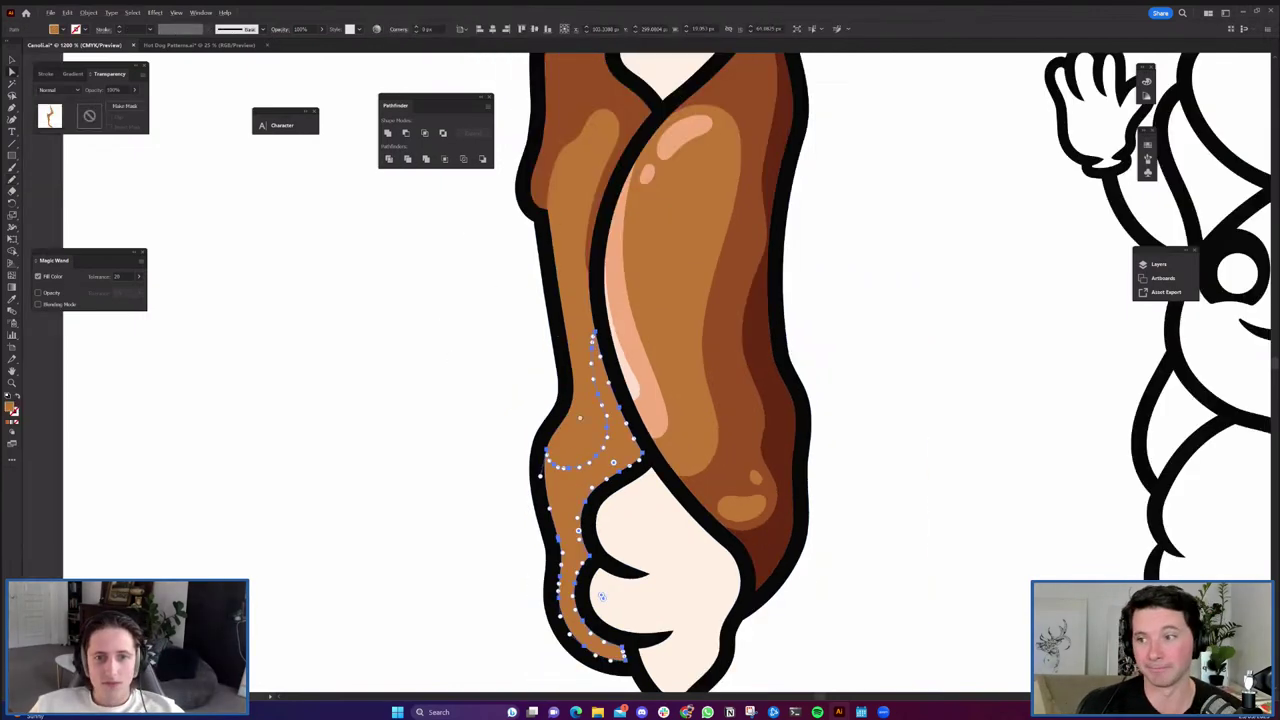
{"action": "left_click", "coordinate": [497, 395]}
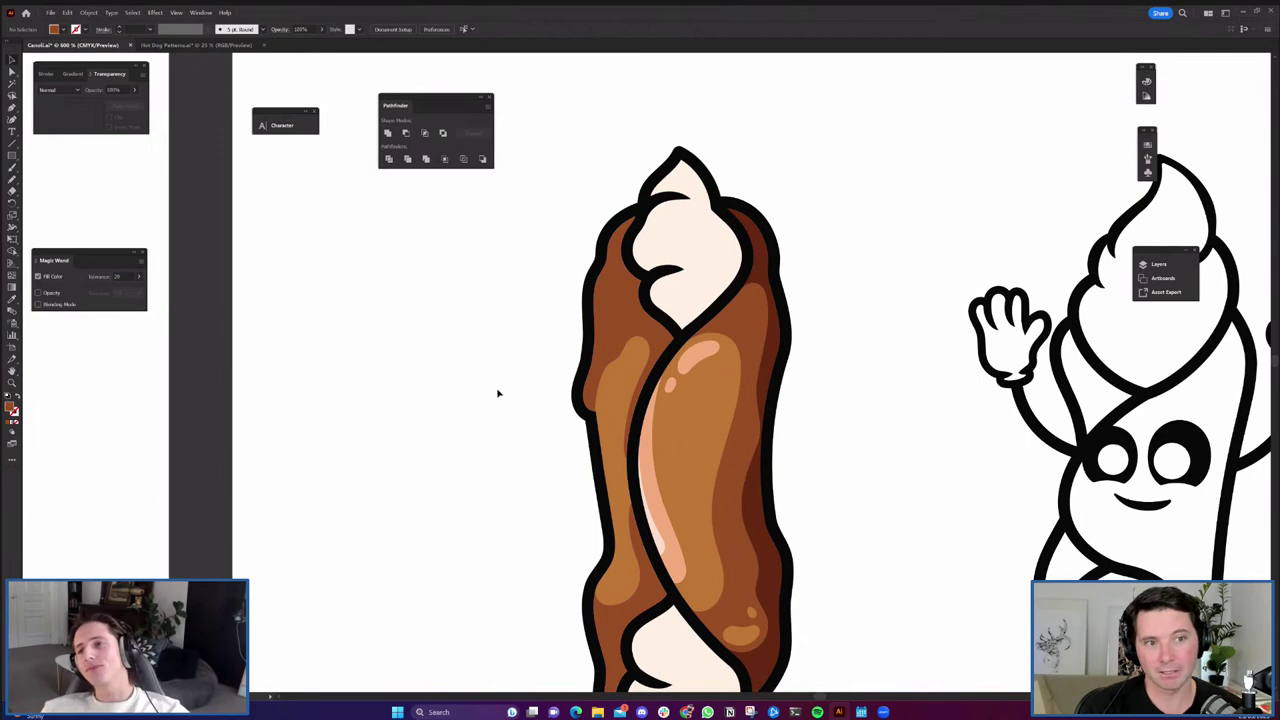
Draw a short Pencil curve across the mid-brown area beside the lower cream and divide the area along it.
{"action": "scroll", "coordinate": [590, 525], "scroll_direction": "up", "scroll_amount": 3}
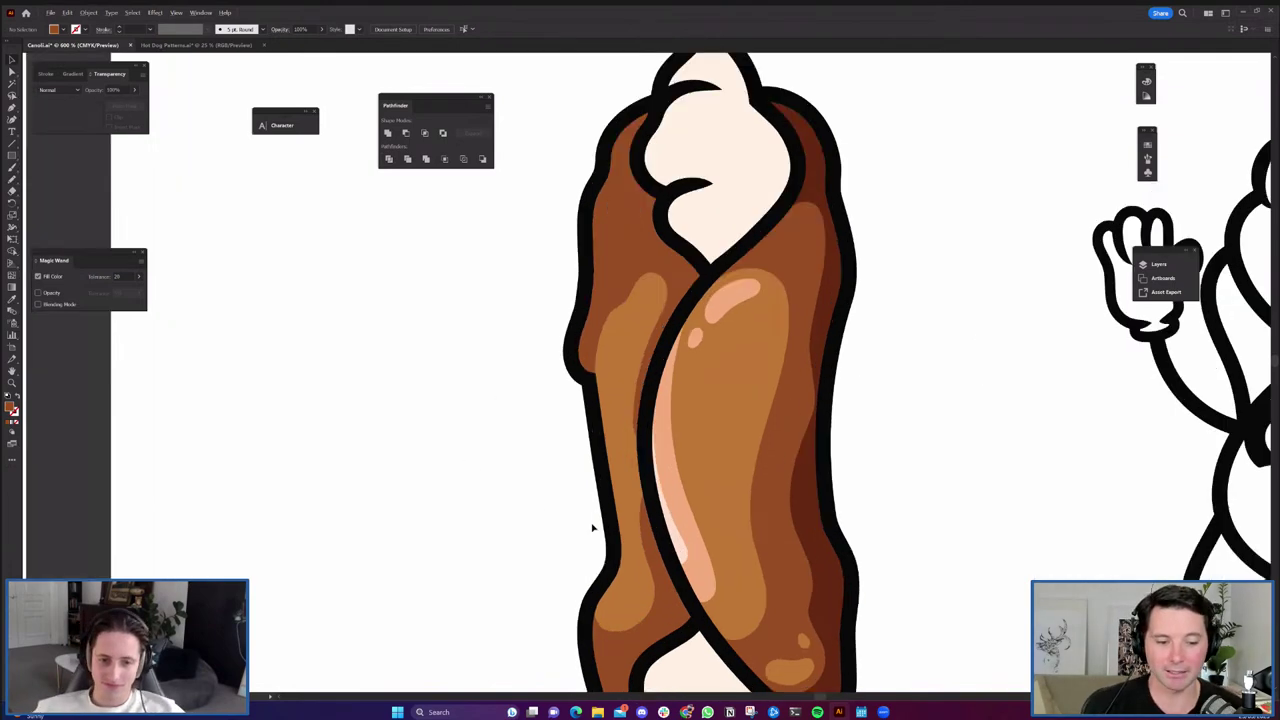
{"action": "scroll", "coordinate": [610, 440], "scroll_direction": "down", "scroll_amount": 4}
{"action": "scroll", "coordinate": [616, 420], "scroll_direction": "up", "scroll_amount": 1}
{"action": "scroll", "coordinate": [618, 422], "scroll_direction": "down", "scroll_amount": 3}
{"action": "scroll", "coordinate": [636, 432], "scroll_direction": "up", "scroll_amount": 2}
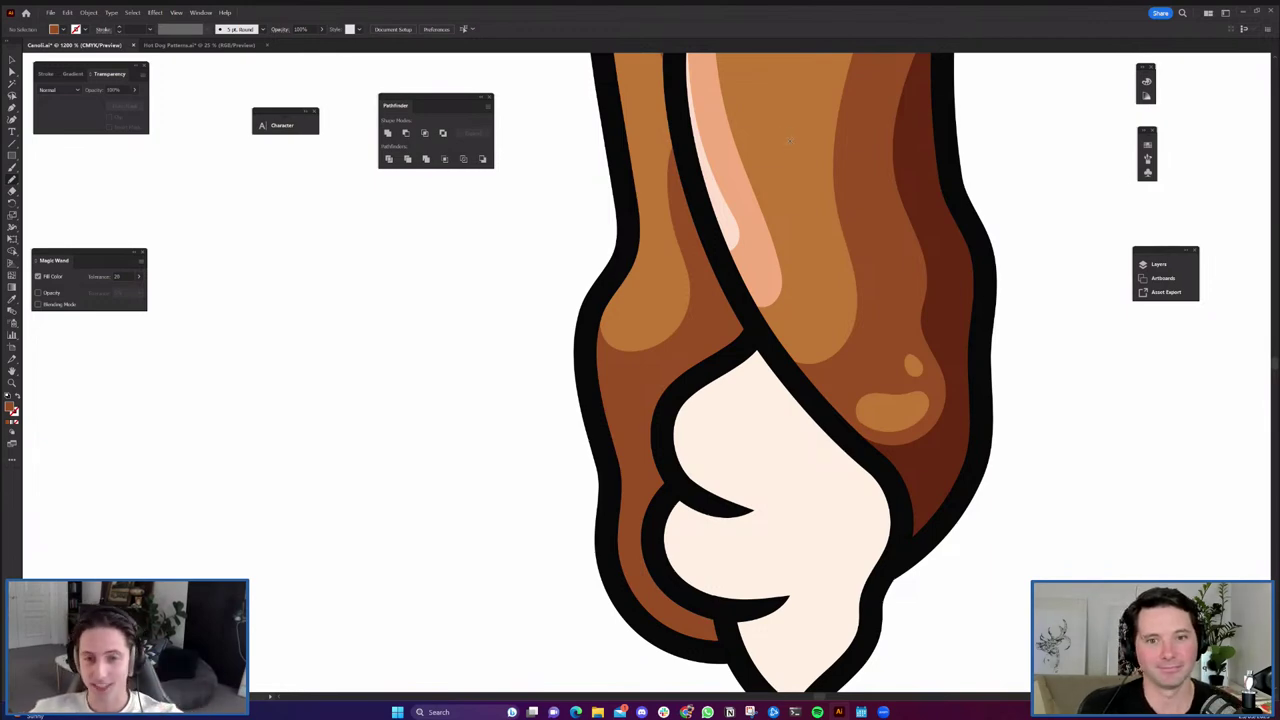
{"action": "left_click_drag", "start_coordinate": [592, 476], "coordinate": [506, 375]}
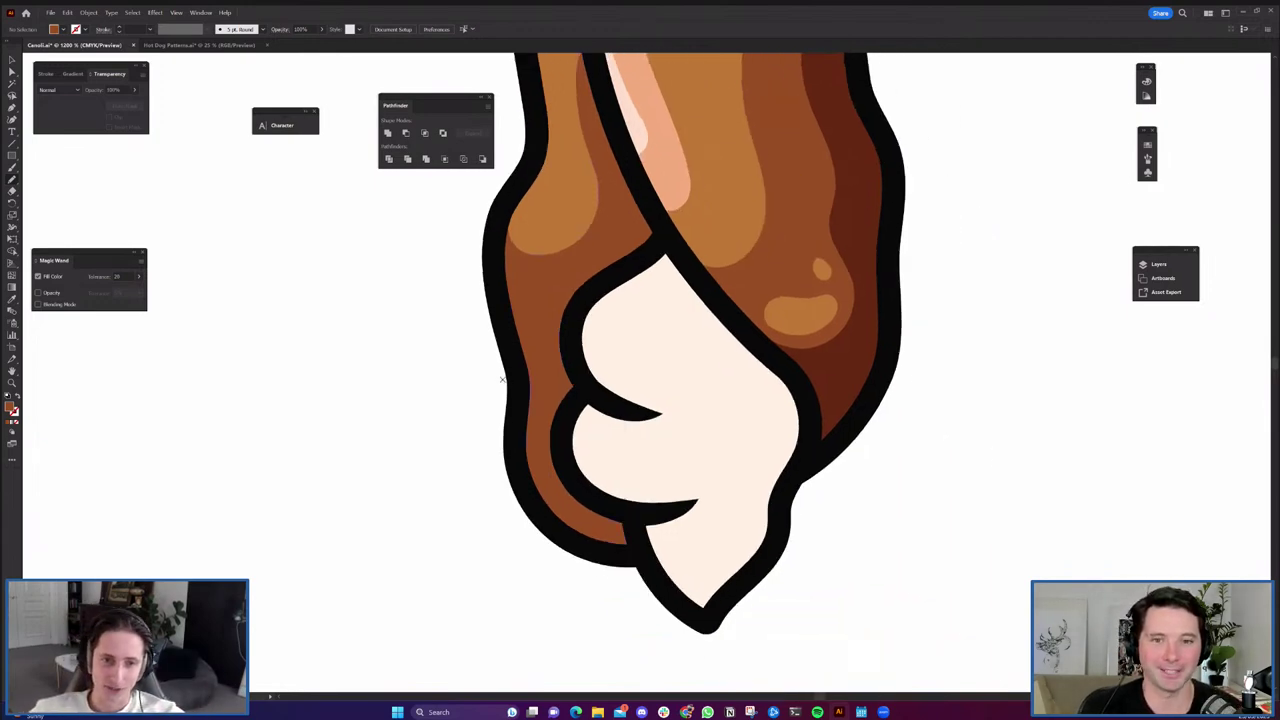
{"action": "scroll", "coordinate": [506, 340], "scroll_direction": "up", "scroll_amount": 1}
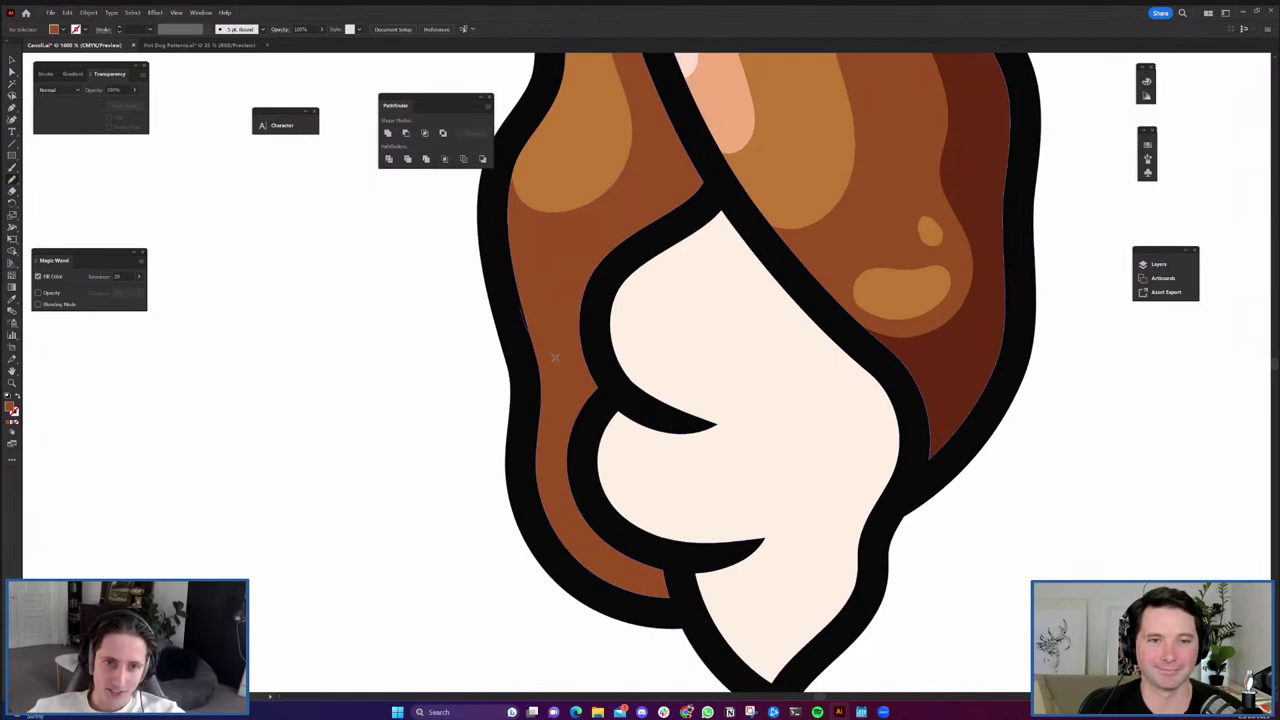
{"action": "left_click", "coordinate": [528, 325]}
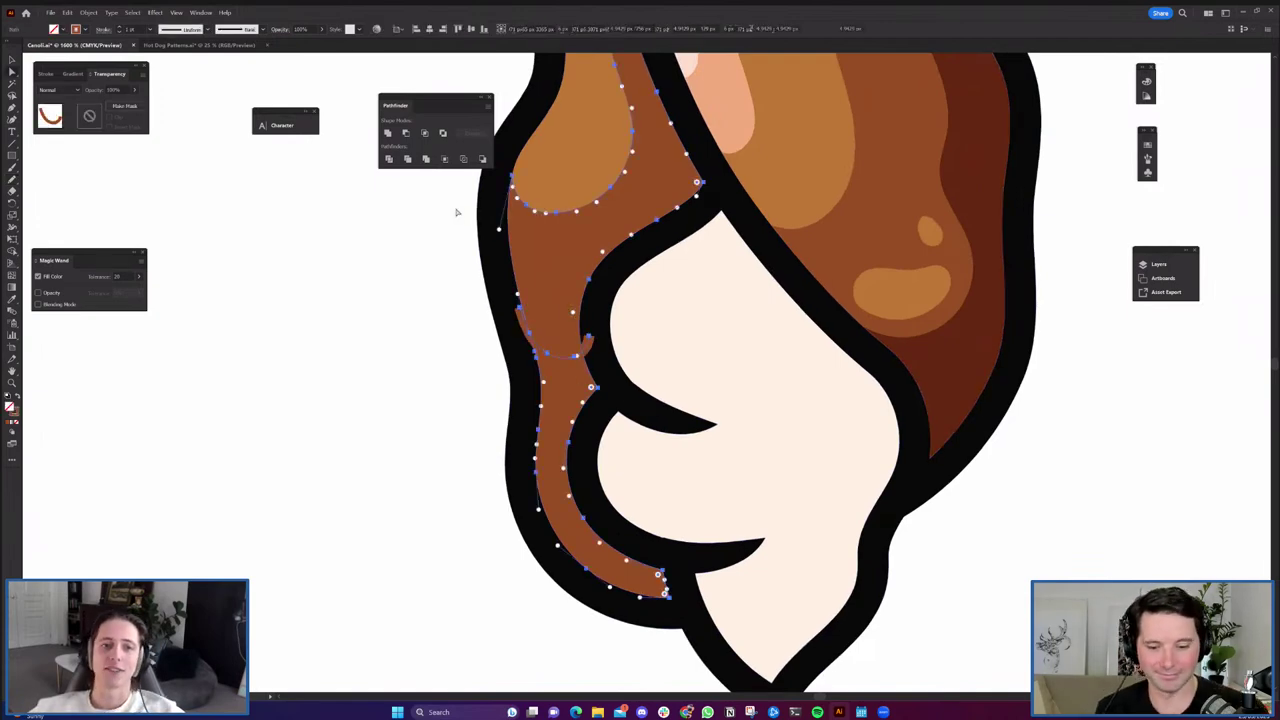
{"action": "left_click", "coordinate": [507, 387]}
Fill the back shell's bottom piece with the darkest brown sampled from the front shell.
{"action": "left_click", "coordinate": [554, 430]}
{"action": "scroll", "coordinate": [698, 450], "scroll_direction": "down", "scroll_amount": 1}
{"action": "key", "text": "i"}
{"action": "left_click", "coordinate": [886, 412]}
{"action": "left_click", "coordinate": [869, 482], "text": "ctrl"}
Draw an arched Pencil line across the mid-brown area beside the upper cream and divide the area along it.
{"action": "scroll", "coordinate": [869, 460], "scroll_direction": "down", "scroll_amount": 2}
{"action": "left_click_drag", "start_coordinate": [826, 340], "coordinate": [749, 598]}
{"action": "left_click_drag", "start_coordinate": [632, 313], "coordinate": [642, 393]}
{"action": "scroll", "coordinate": [642, 393], "scroll_direction": "up", "scroll_amount": 2}
{"action": "scroll", "coordinate": [641, 392], "scroll_direction": "up", "scroll_amount": 4}
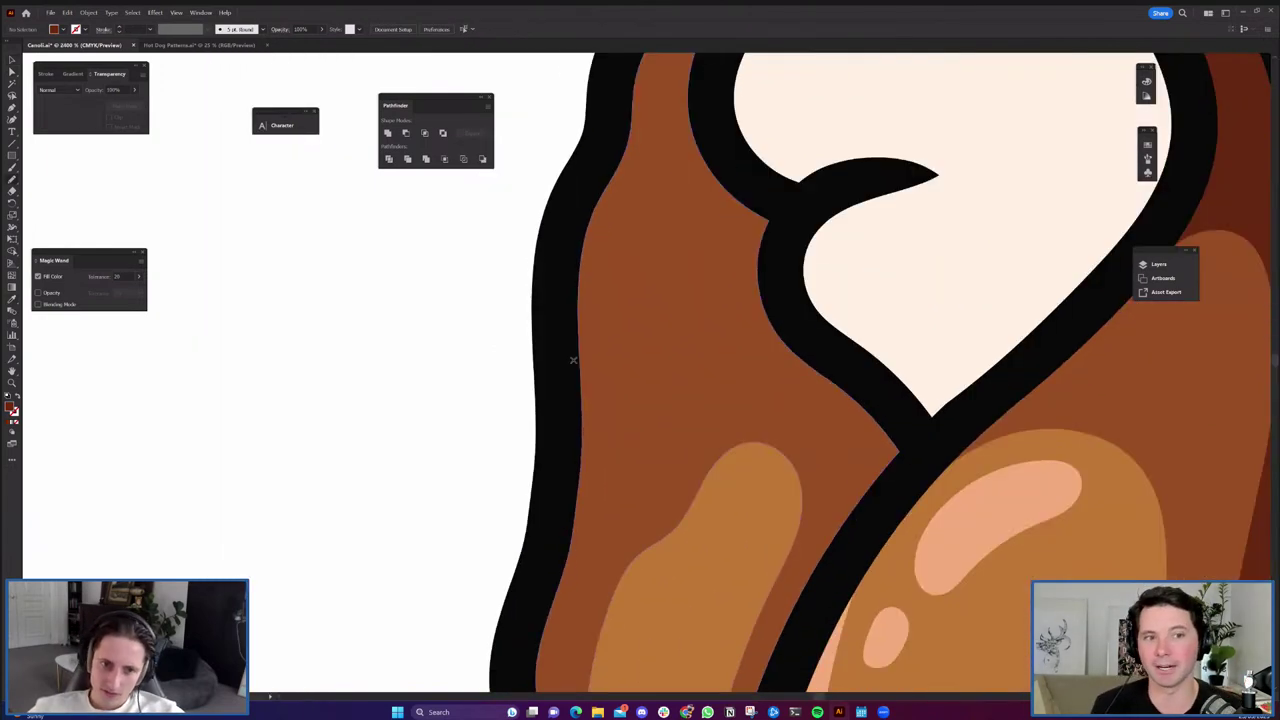
{"action": "left_click_drag", "start_coordinate": [574, 340], "coordinate": [588, 272]}
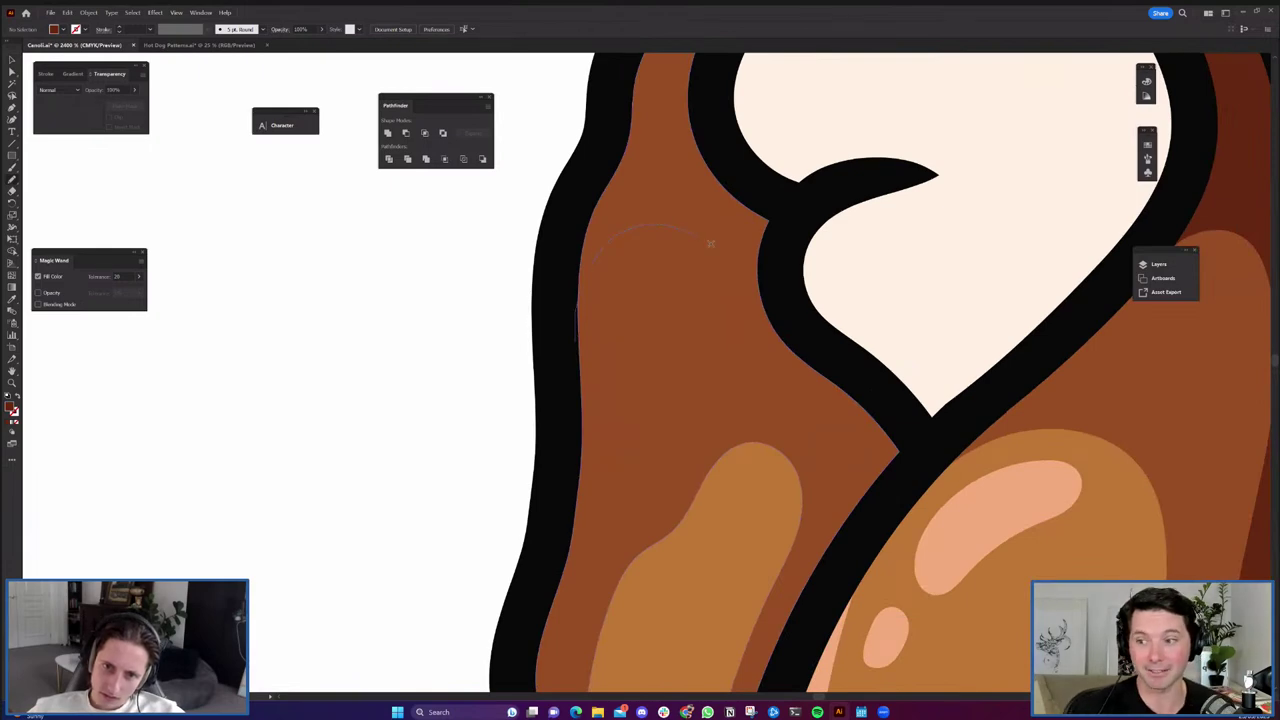
{"action": "left_click_drag", "start_coordinate": [752, 287], "coordinate": [778, 325]}
{"action": "key", "text": "shift+x"}
{"action": "key", "text": "a"}
{"action": "left_click", "coordinate": [677, 383], "text": "shift"}
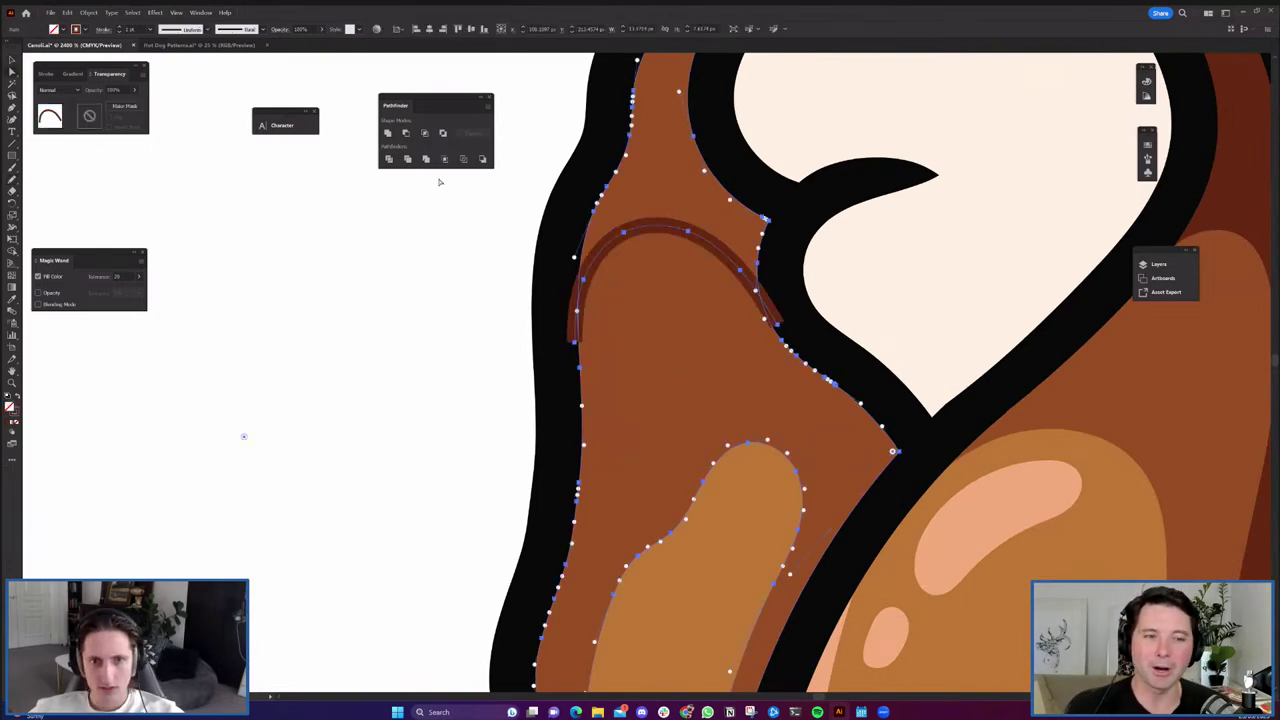
{"action": "left_click", "coordinate": [390, 161]}
Fill the back shell's top piece with the darkest brown sampled from the front shell.
{"action": "key", "text": "ctrl+shift+a"}
{"action": "scroll", "coordinate": [586, 371], "scroll_direction": "down", "scroll_amount": 1}
{"action": "left_click", "coordinate": [641, 348]}
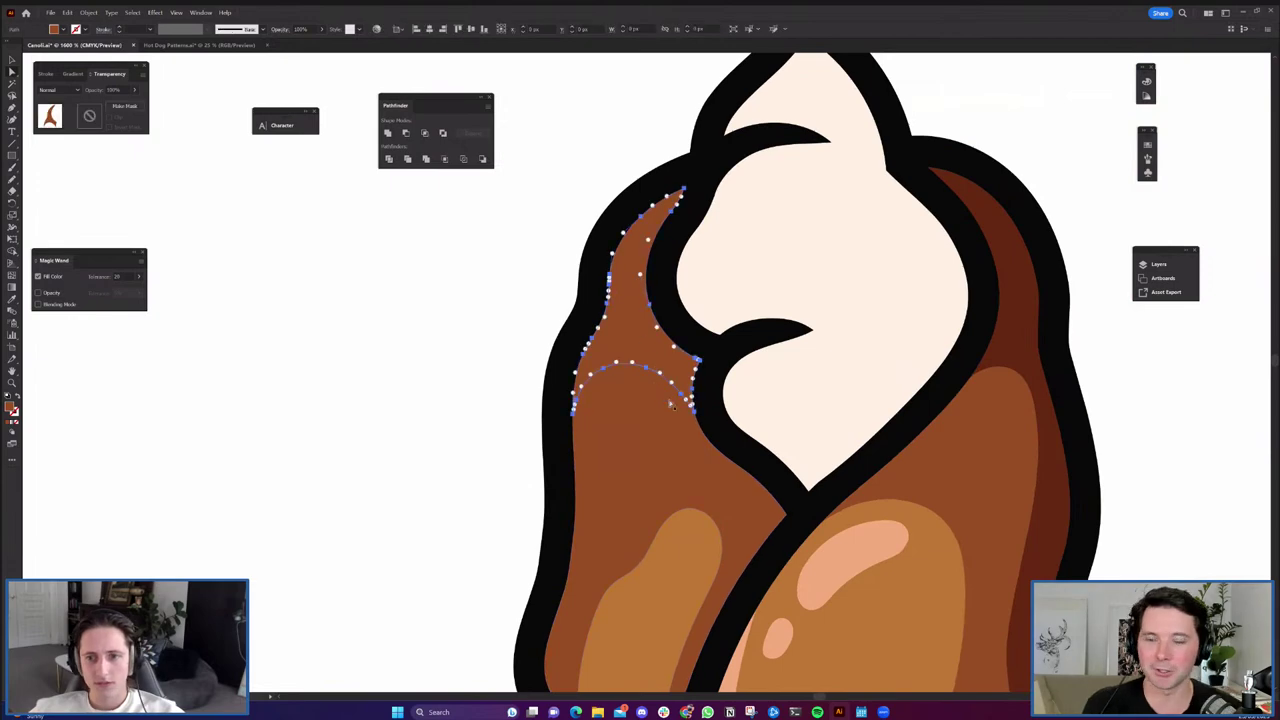
{"action": "scroll", "coordinate": [645, 373], "scroll_direction": "down", "scroll_amount": 3}
{"action": "scroll", "coordinate": [785, 411], "scroll_direction": "up", "scroll_amount": 1}
{"action": "left_click", "coordinate": [793, 320]}
{"action": "key", "text": "v"}
{"action": "left_click", "coordinate": [868, 432]}
{"action": "scroll", "coordinate": [853, 435], "scroll_direction": "down", "scroll_amount": 1}
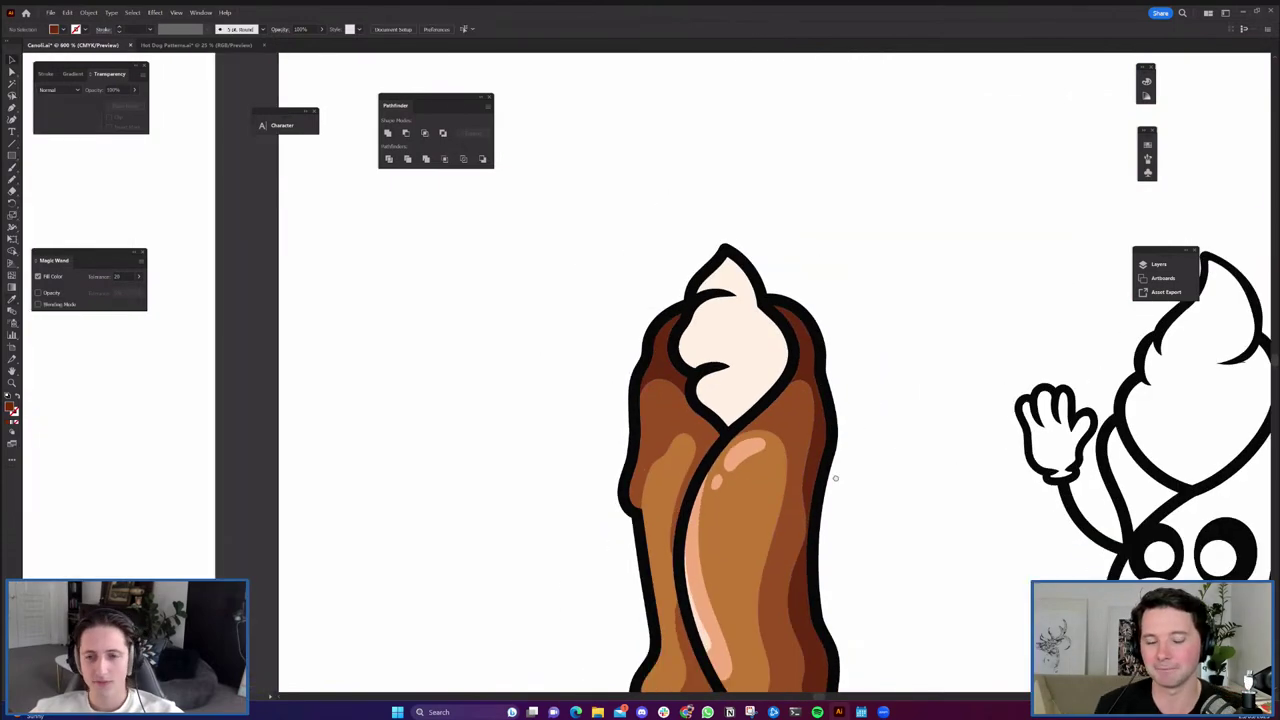
{"action": "left_click_drag", "start_coordinate": [853, 644], "coordinate": [842, 438]}
{"action": "scroll", "coordinate": [842, 437], "scroll_direction": "down", "scroll_amount": 2}
{"action": "scroll", "coordinate": [768, 395], "scroll_direction": "up", "scroll_amount": 2}
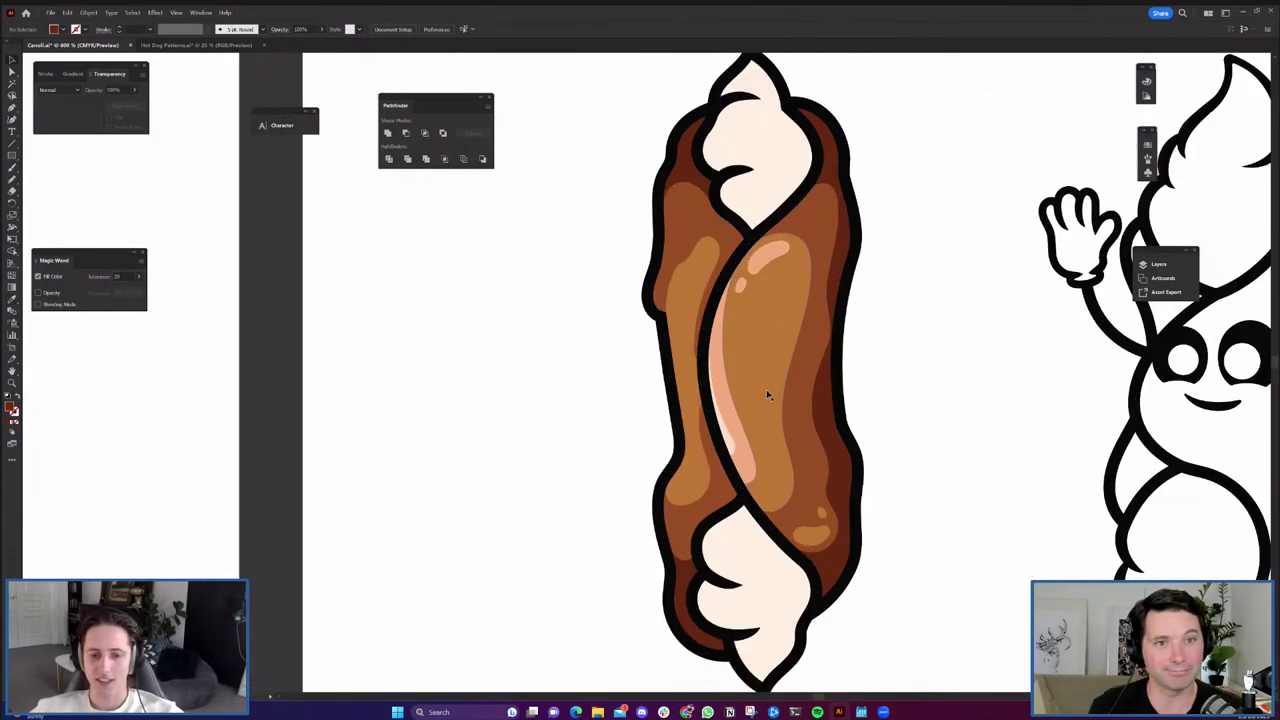
{"action": "key", "text": "n"}
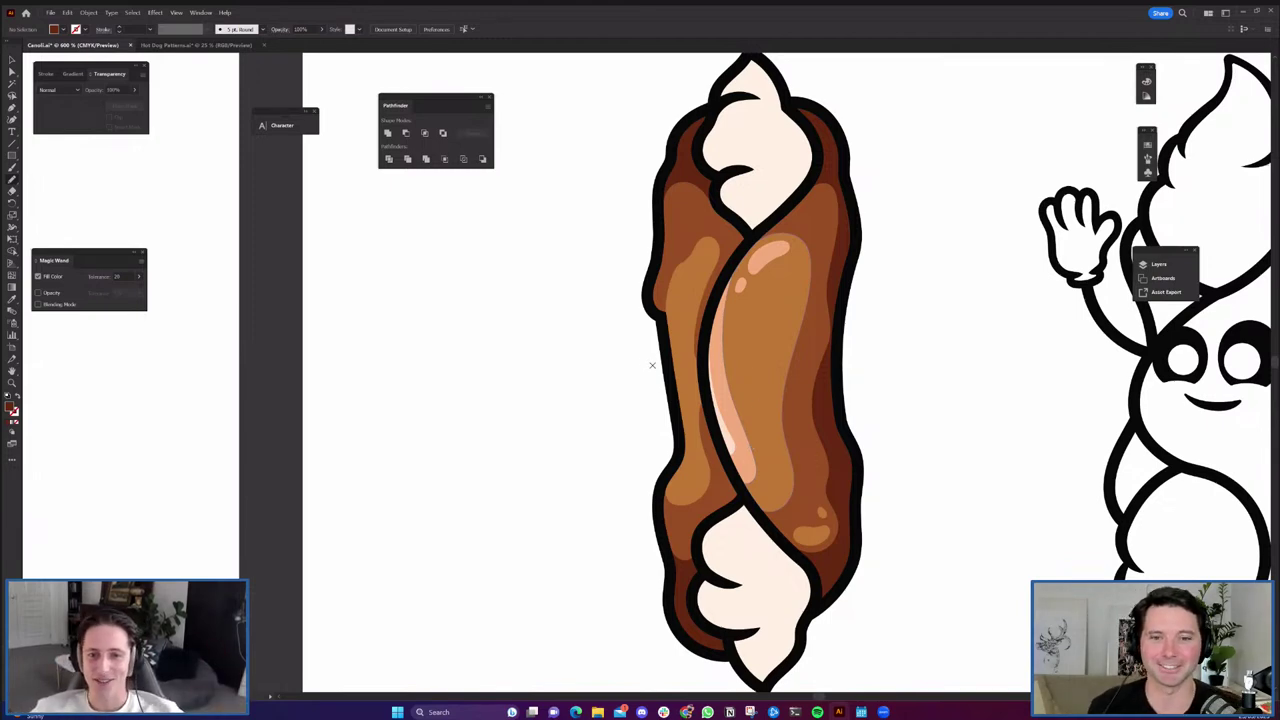
{"action": "scroll", "coordinate": [696, 269], "scroll_direction": "up", "scroll_amount": 8}
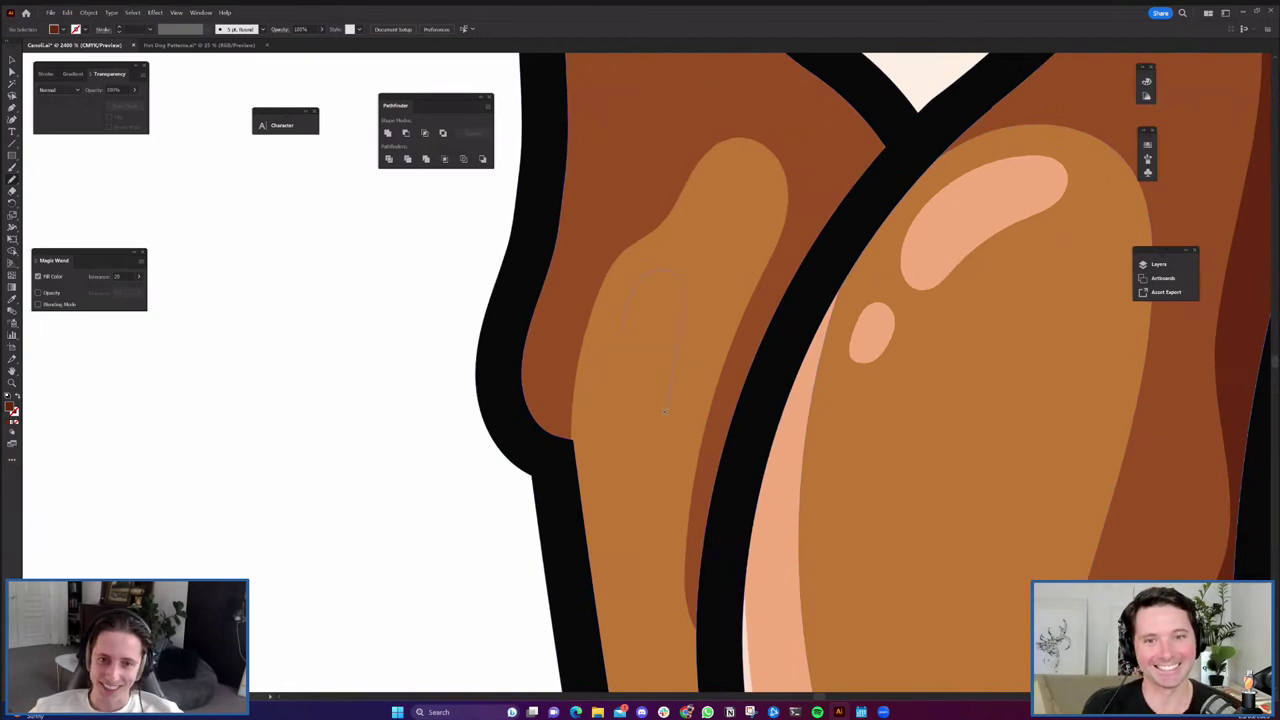
{"action": "left_click_drag", "start_coordinate": [618, 333], "coordinate": [619, 341]}
{"action": "scroll", "coordinate": [638, 357], "scroll_direction": "down", "scroll_amount": 2}
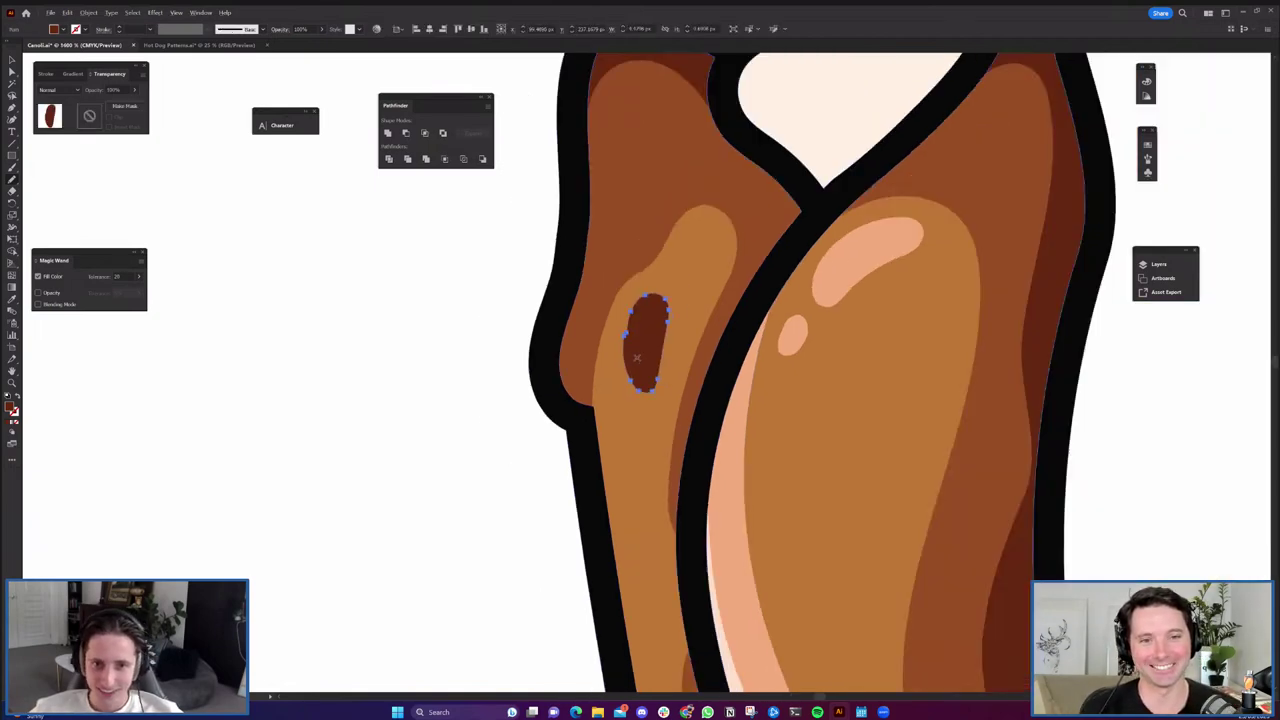
{"action": "key", "text": "ctrl+z"}
Draw a small upright oval on the back shell's light-brown area and fill it with peach sampled from the front shell's highlight.
{"action": "scroll", "coordinate": [636, 335], "scroll_direction": "up", "scroll_amount": 2}
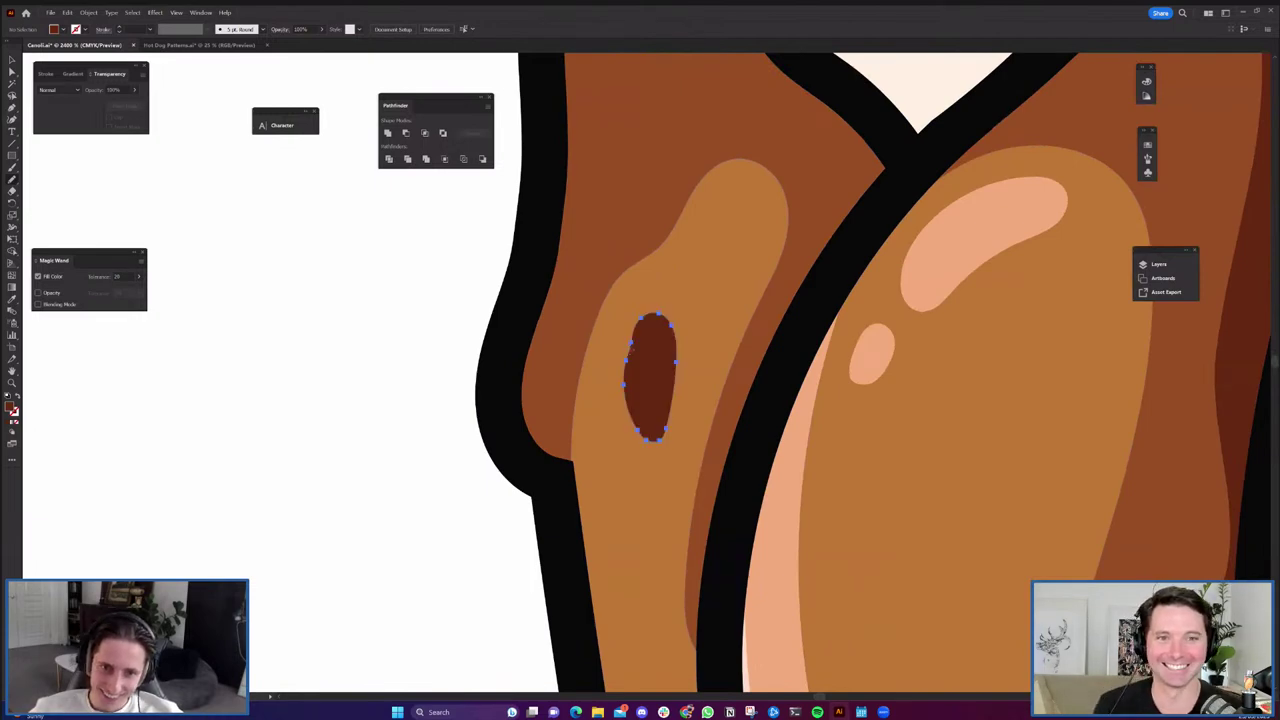
{"action": "left_click_drag", "start_coordinate": [630, 350], "coordinate": [634, 336]}
{"action": "scroll", "coordinate": [672, 363], "scroll_direction": "down", "scroll_amount": 6}
{"action": "key", "text": "i"}
{"action": "left_click", "coordinate": [740, 362]}
{"action": "key", "text": "v"}
{"action": "left_click", "coordinate": [611, 419]}
{"action": "scroll", "coordinate": [687, 360], "scroll_direction": "up", "scroll_amount": 6}
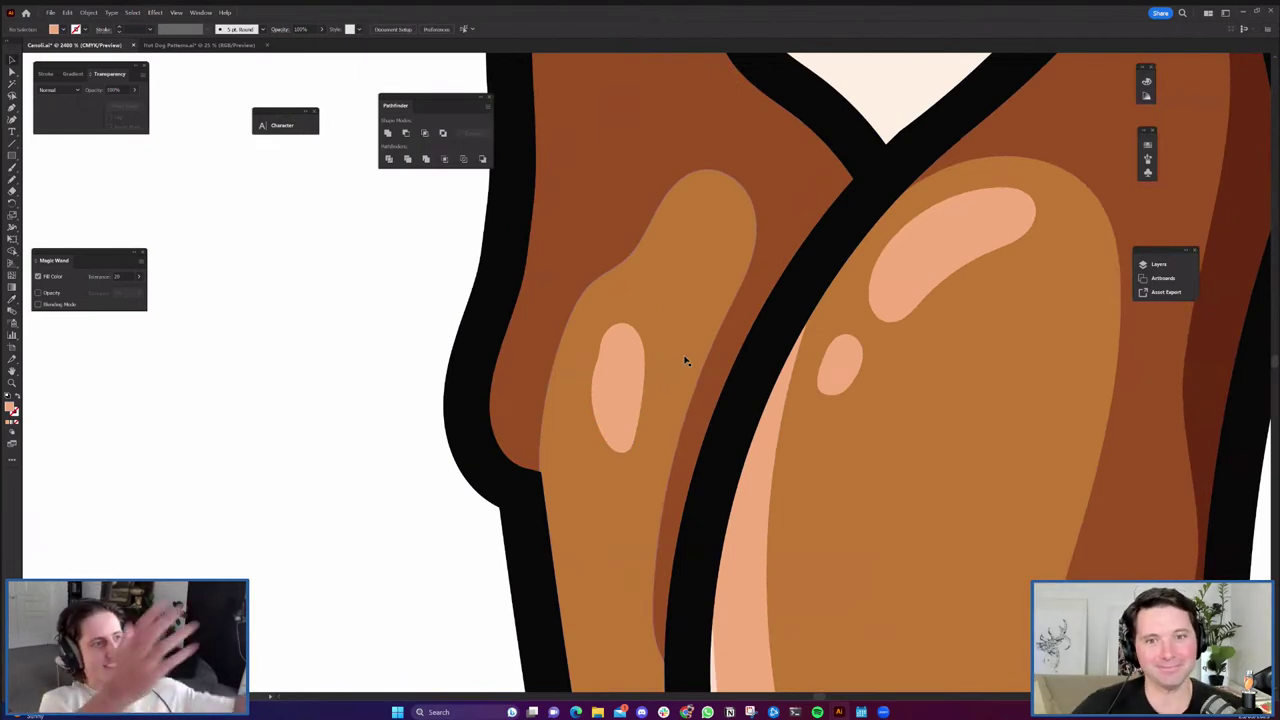
Draw a second, smaller peach oval highlight just above the first one on the back shell.
{"action": "key", "text": "shift+b"}
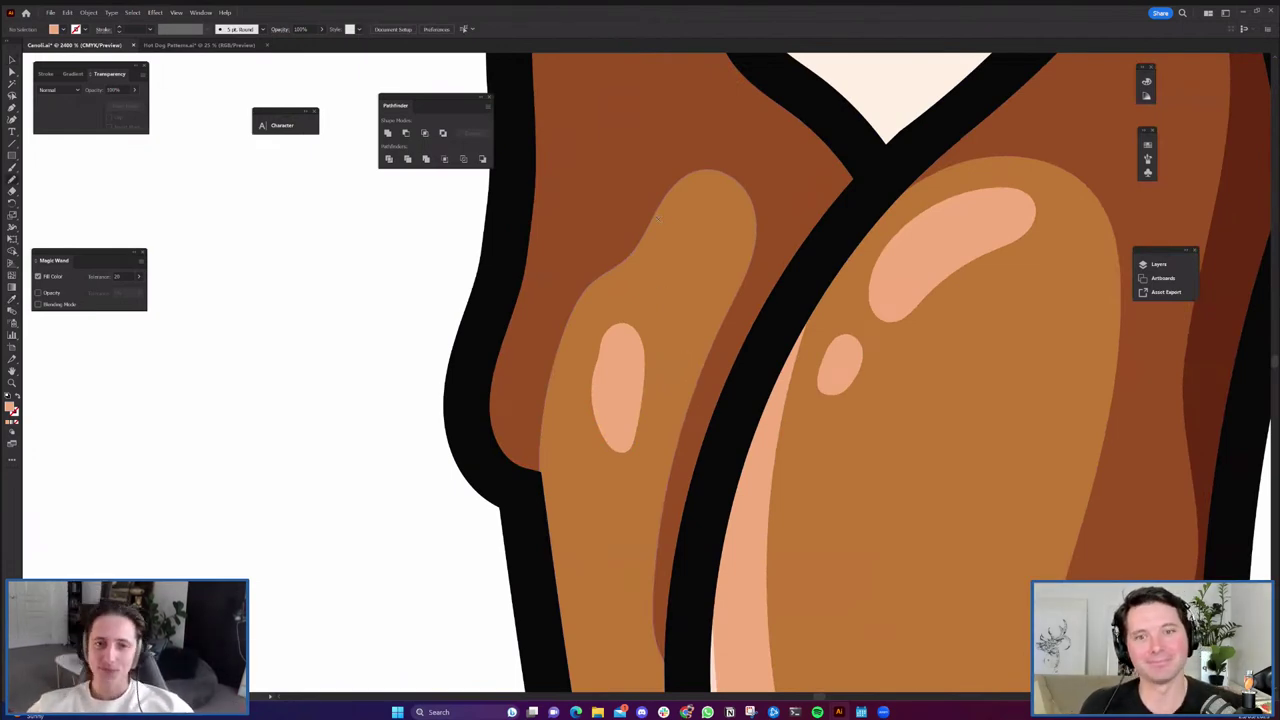
{"action": "scroll", "coordinate": [669, 294], "scroll_direction": "up", "scroll_amount": 1}
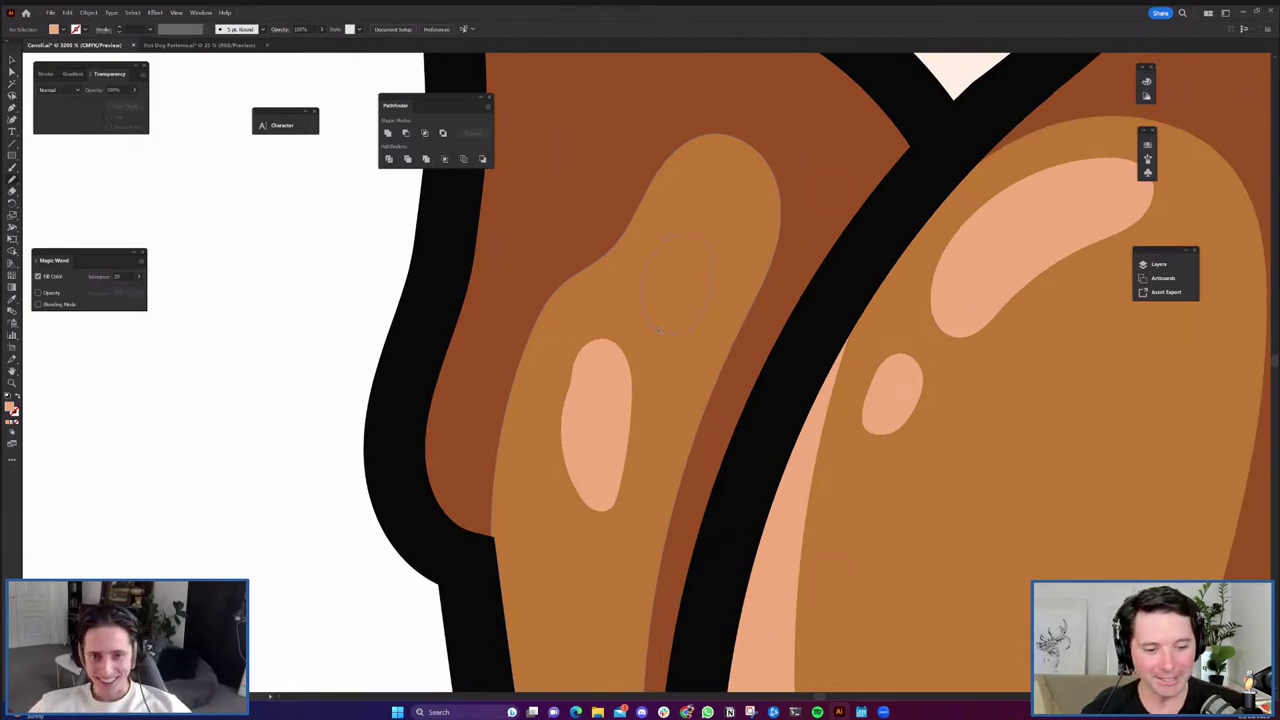
{"action": "left_click_drag", "start_coordinate": [660, 332], "coordinate": [651, 321]}
{"action": "scroll", "coordinate": [633, 336], "scroll_direction": "down", "scroll_amount": 5}
{"action": "key", "text": "v"}
{"action": "left_click", "coordinate": [611, 491]}
{"action": "left_click_drag", "start_coordinate": [455, 466], "coordinate": [476, 297]}
{"action": "left_click", "coordinate": [476, 297]}
Check the shading and highlights across the whole cannoli.
{"action": "scroll", "coordinate": [674, 423], "scroll_direction": "up", "scroll_amount": 2}
{"action": "key", "text": "shift+b"}
{"action": "scroll", "coordinate": [691, 353], "scroll_direction": "down", "scroll_amount": 2}
{"action": "left_click_drag", "start_coordinate": [576, 309], "coordinate": [590, 357]}
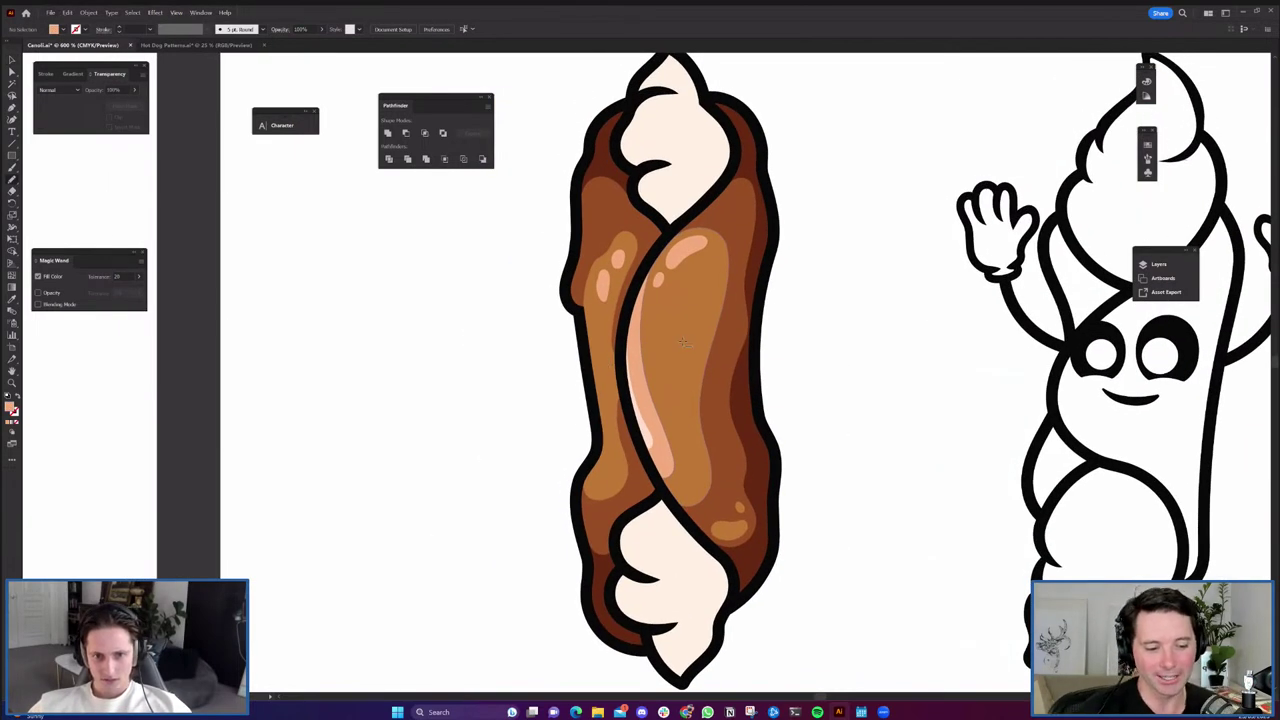
{"action": "scroll", "coordinate": [683, 343], "scroll_direction": "down", "scroll_amount": 2}
{"action": "scroll", "coordinate": [644, 316], "scroll_direction": "up", "scroll_amount": 3}
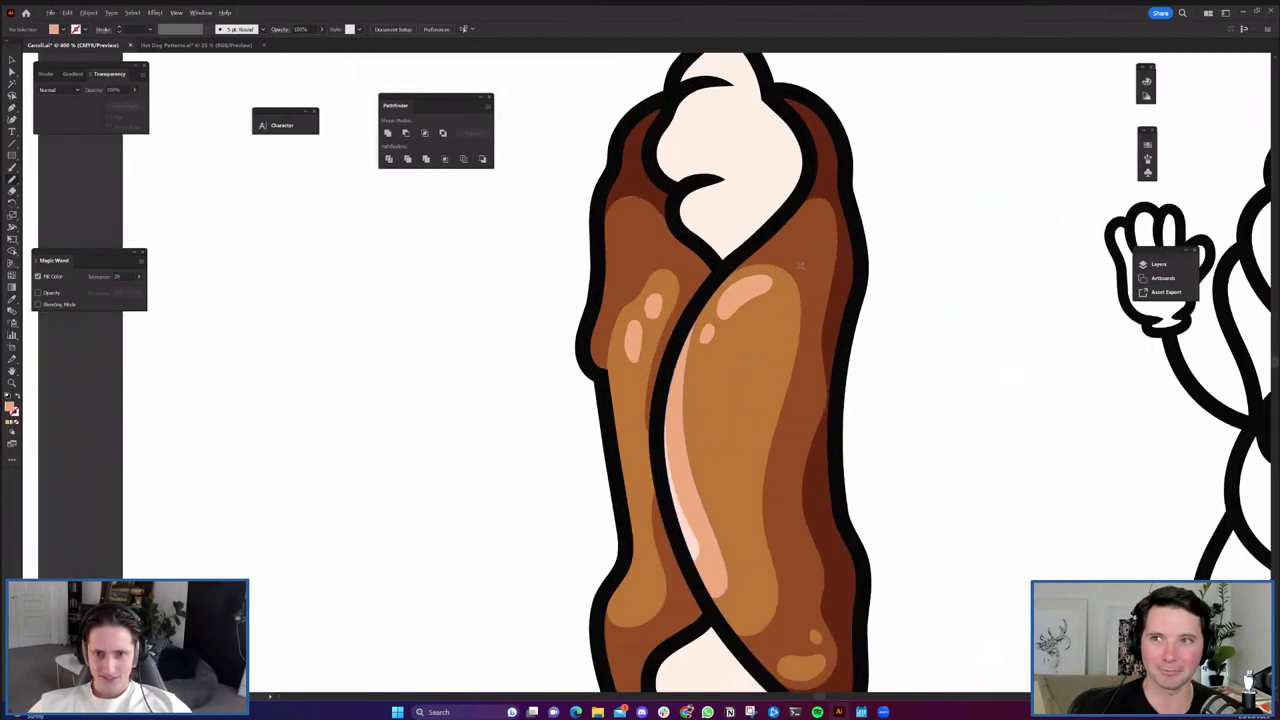
{"action": "scroll", "coordinate": [820, 260], "scroll_direction": "down", "scroll_amount": 1}
{"action": "scroll", "coordinate": [820, 550], "scroll_direction": "down", "scroll_amount": 3}
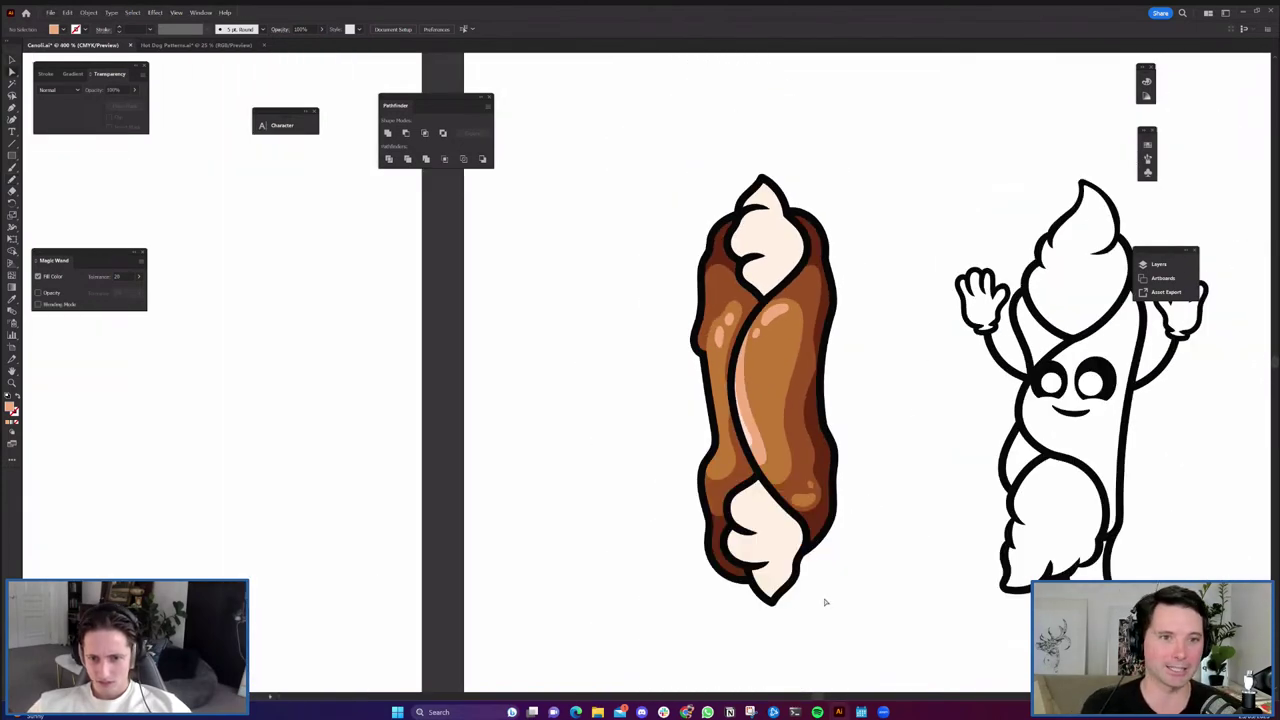
{"action": "scroll", "coordinate": [795, 456], "scroll_direction": "up", "scroll_amount": 3}
{"action": "scroll", "coordinate": [784, 395], "scroll_direction": "down", "scroll_amount": 2}
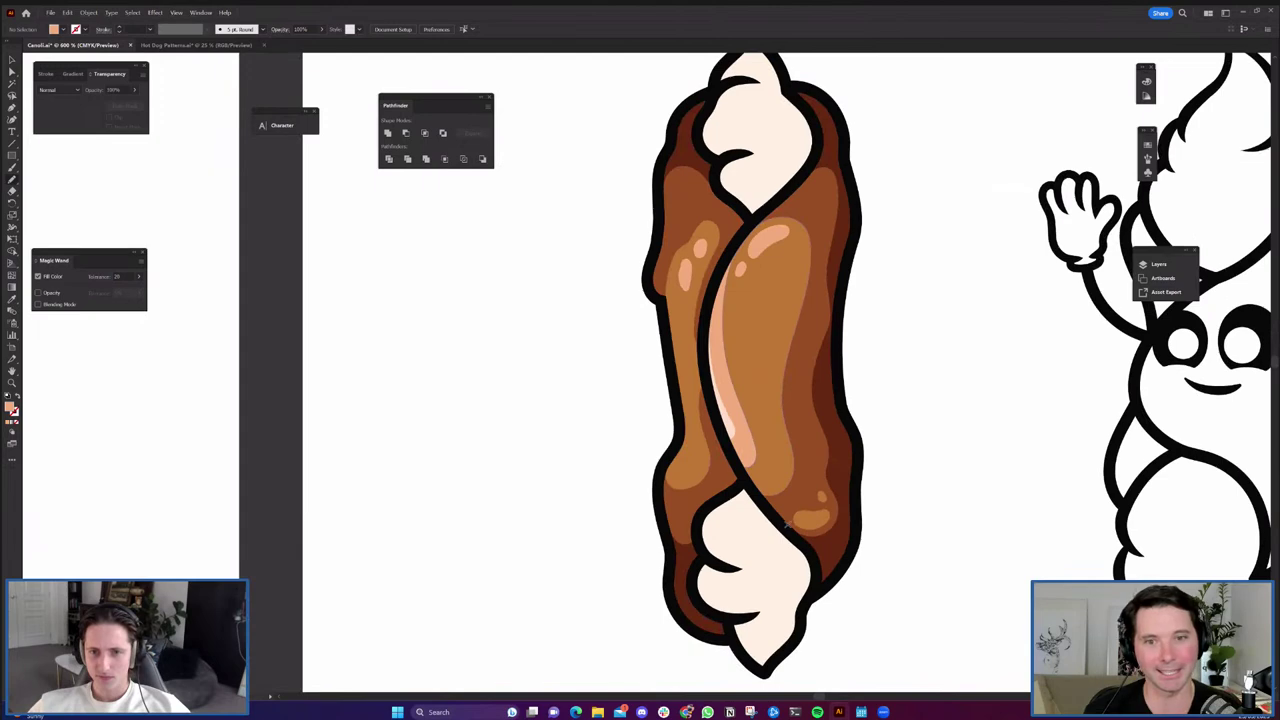
Draw a wavy Pencil line down the middle of the lower cream to its tip and divide the cream along it.
{"action": "scroll", "coordinate": [746, 585], "scroll_direction": "up", "scroll_amount": 2}
{"action": "left_click_drag", "start_coordinate": [746, 585], "coordinate": [669, 505]}
{"action": "scroll", "coordinate": [746, 454], "scroll_direction": "up", "scroll_amount": 2}
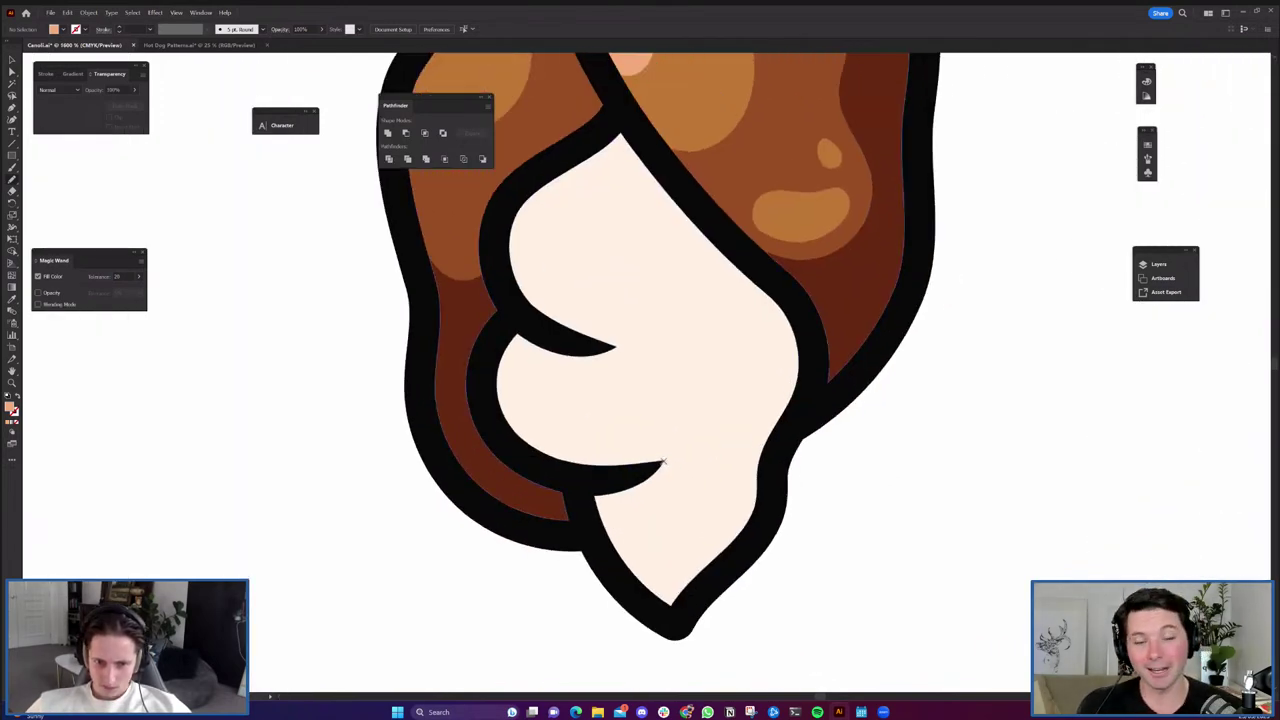
{"action": "left_click_drag", "start_coordinate": [651, 292], "coordinate": [724, 387]}
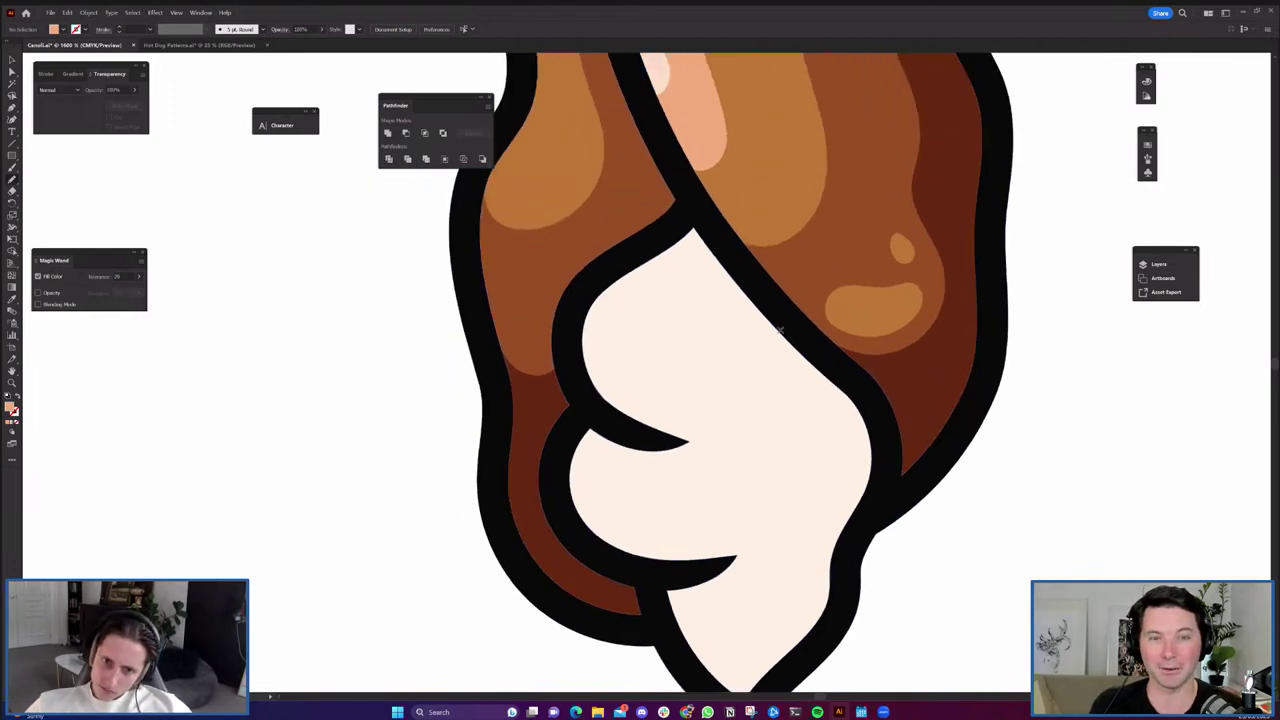
{"action": "mouse_move", "coordinate": [676, 313]}
{"action": "left_mouse_down"}
{"action": "mouse_move", "coordinate": [676, 381]}
{"action": "mouse_move", "coordinate": [753, 432]}
{"action": "left_mouse_up"}
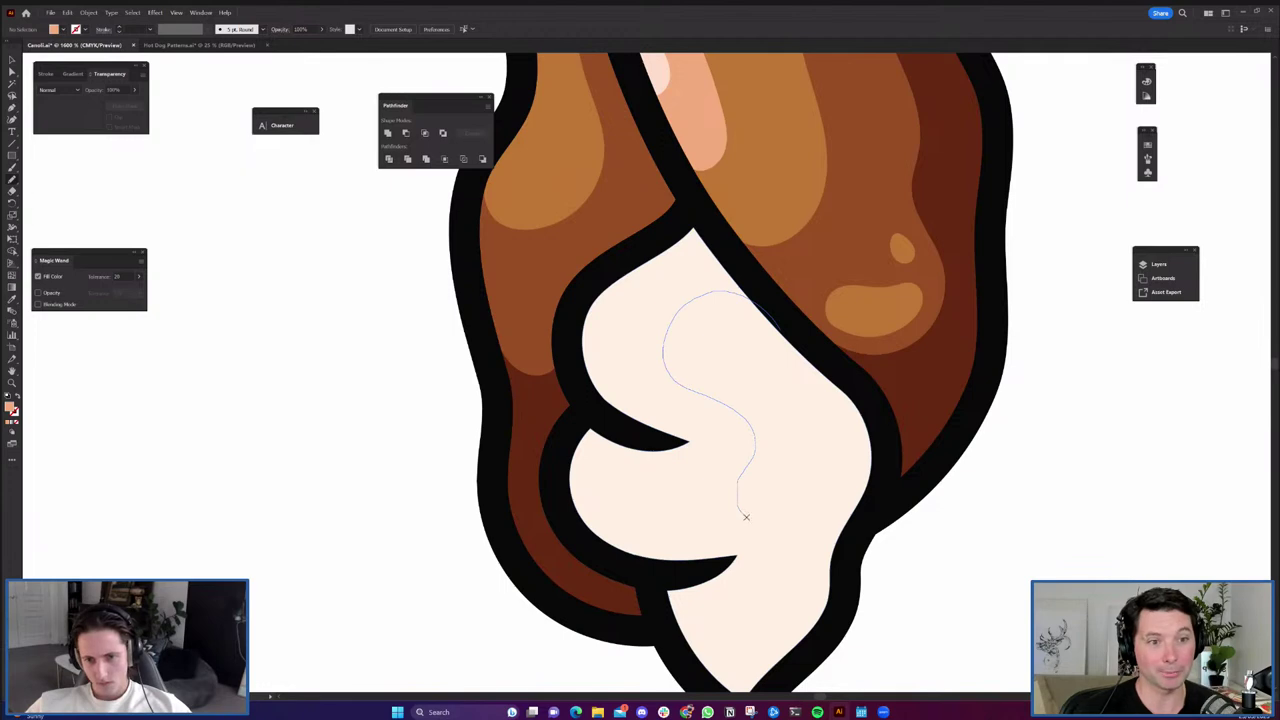
{"action": "mouse_move", "coordinate": [779, 563]}
{"action": "left_mouse_down"}
{"action": "mouse_move", "coordinate": [720, 628]}
{"action": "mouse_move", "coordinate": [683, 488]}
{"action": "left_mouse_up"}
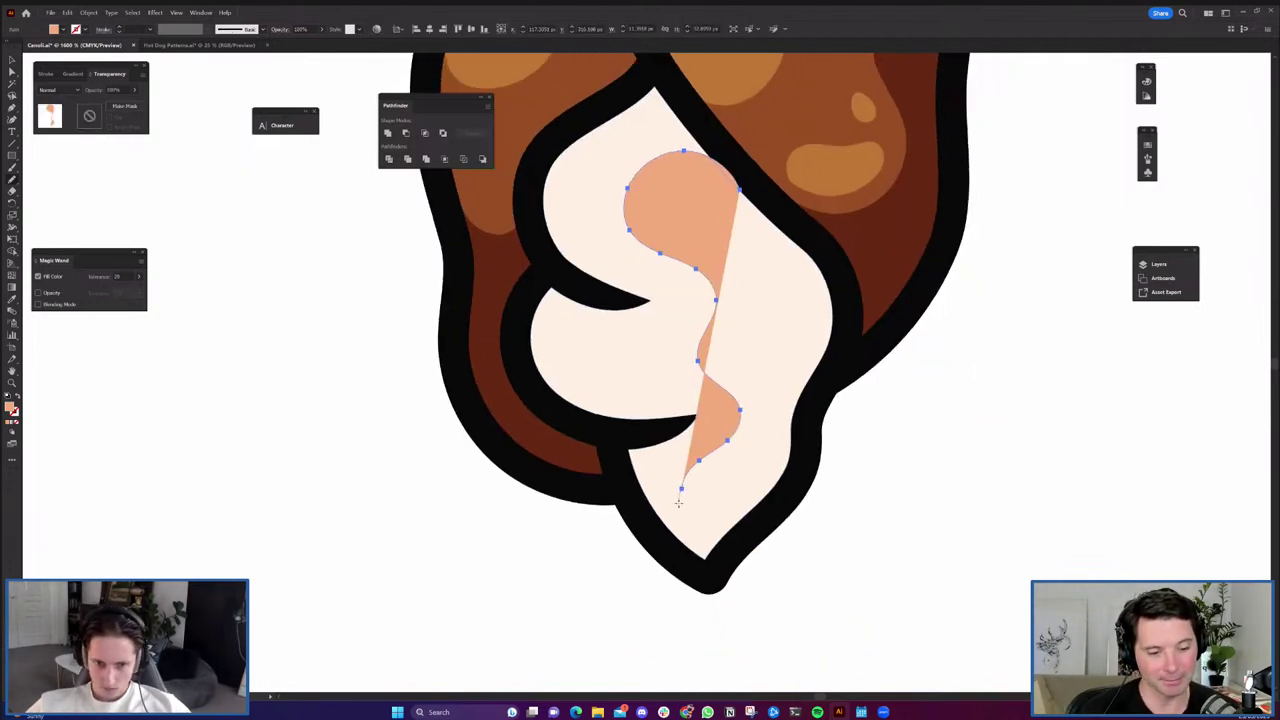
{"action": "left_click_drag", "start_coordinate": [707, 560], "coordinate": [707, 561]}
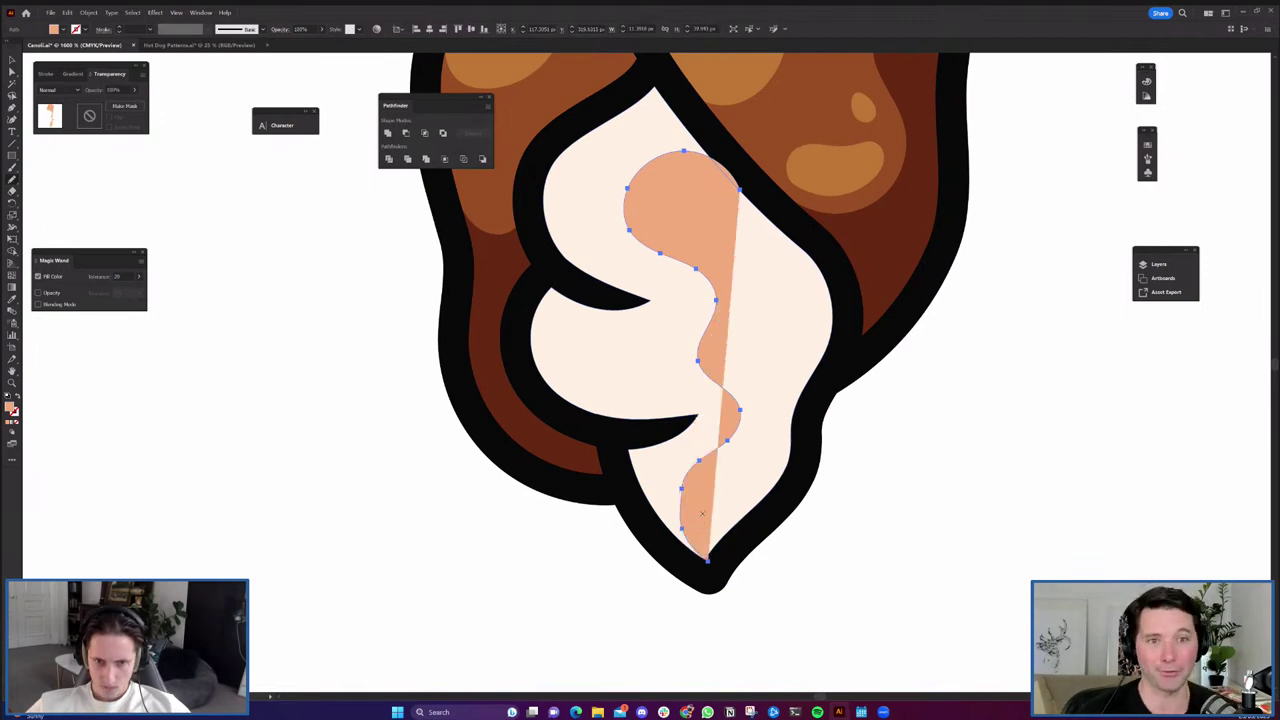
{"action": "key", "text": "shift+x"}
{"action": "key", "text": "a"}
{"action": "left_click", "coordinate": [727, 501], "text": "shift"}
{"action": "left_click", "coordinate": [388, 159]}
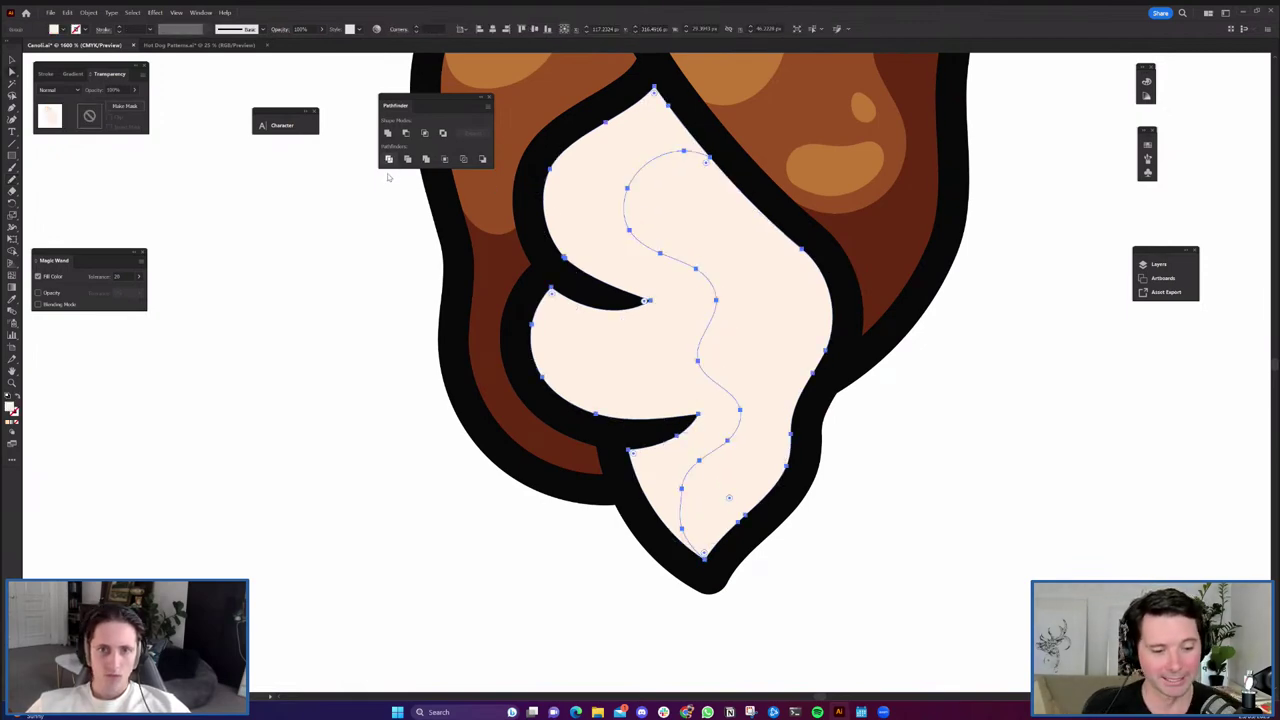
Fill the lower cream's left part with the beige shadow colour sampled from the cream of the reference cannoli with a face.
{"action": "scroll", "coordinate": [657, 345], "scroll_direction": "down", "scroll_amount": 3}
{"action": "scroll", "coordinate": [840, 563], "scroll_direction": "up", "scroll_amount": 3}
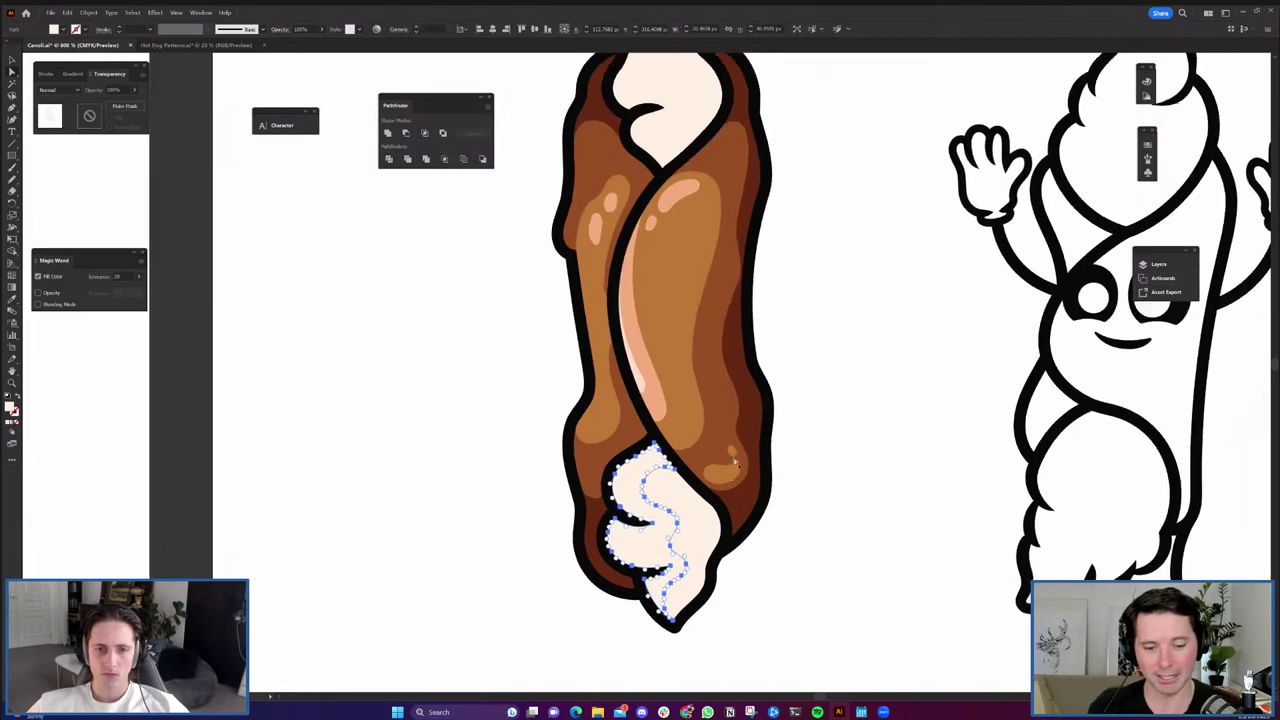
{"action": "scroll", "coordinate": [794, 457], "scroll_direction": "down", "scroll_amount": 4}
{"action": "scroll", "coordinate": [838, 452], "scroll_direction": "up", "scroll_amount": 3}
{"action": "left_click", "coordinate": [838, 451]}
{"action": "key", "text": "v"}
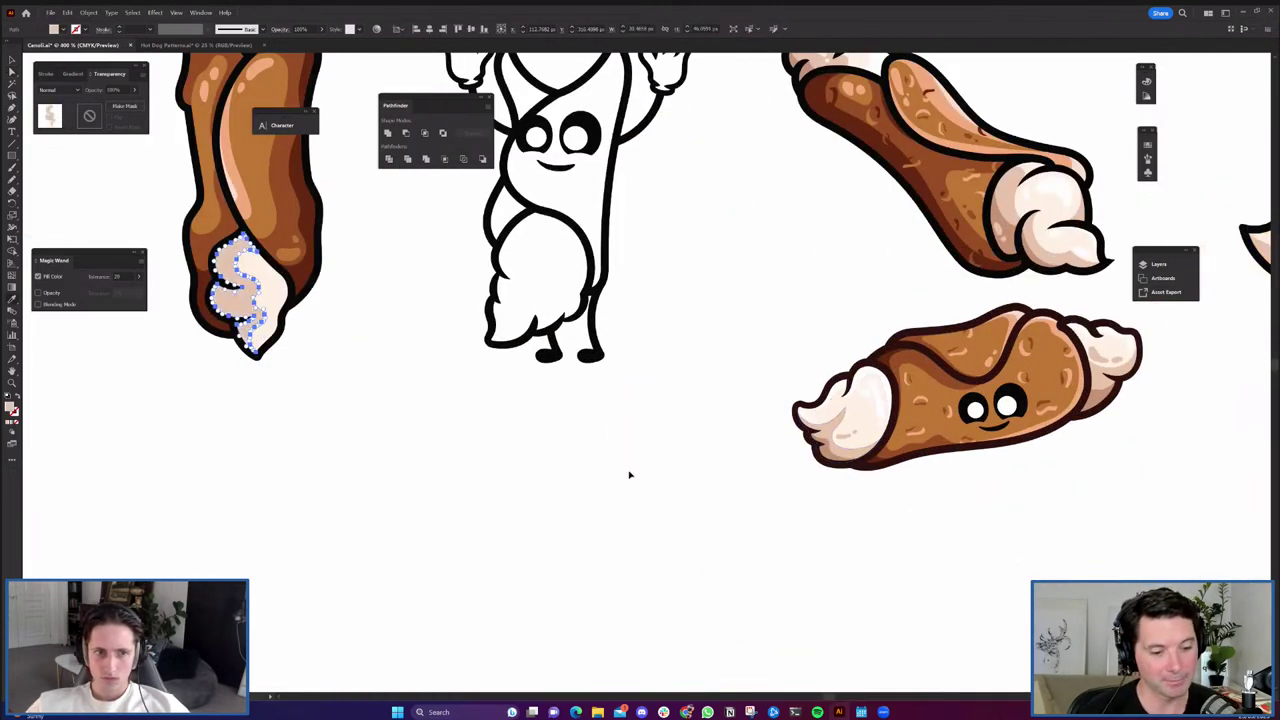
{"action": "left_click", "coordinate": [629, 475]}
Draw a curved Pencil line across the lower lobe of the beige cream area and divide the area along it.
{"action": "left_click_drag", "start_coordinate": [629, 475], "coordinate": [820, 494]}
{"action": "scroll", "coordinate": [405, 345], "scroll_direction": "up", "scroll_amount": 3}
{"action": "left_click_drag", "start_coordinate": [474, 360], "coordinate": [522, 427]}
{"action": "key", "text": "n"}
{"action": "scroll", "coordinate": [459, 382], "scroll_direction": "up", "scroll_amount": 3}
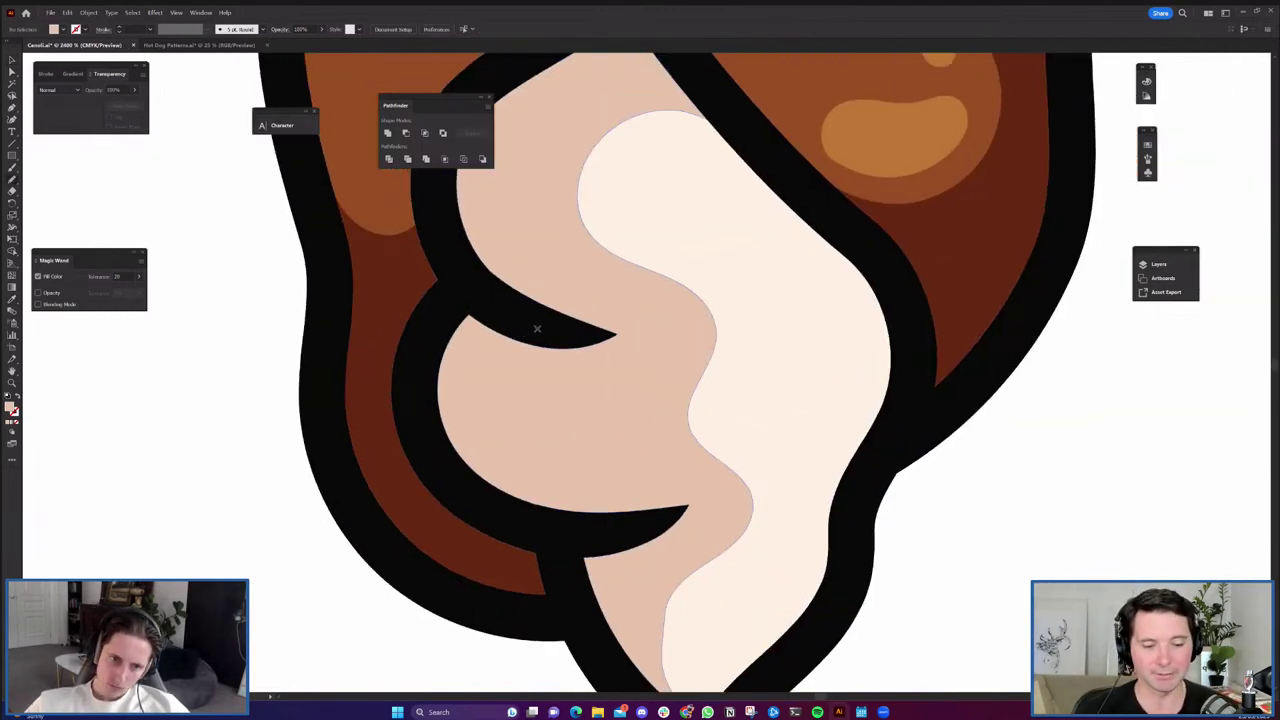
{"action": "left_click_drag", "start_coordinate": [521, 478], "coordinate": [595, 518]}
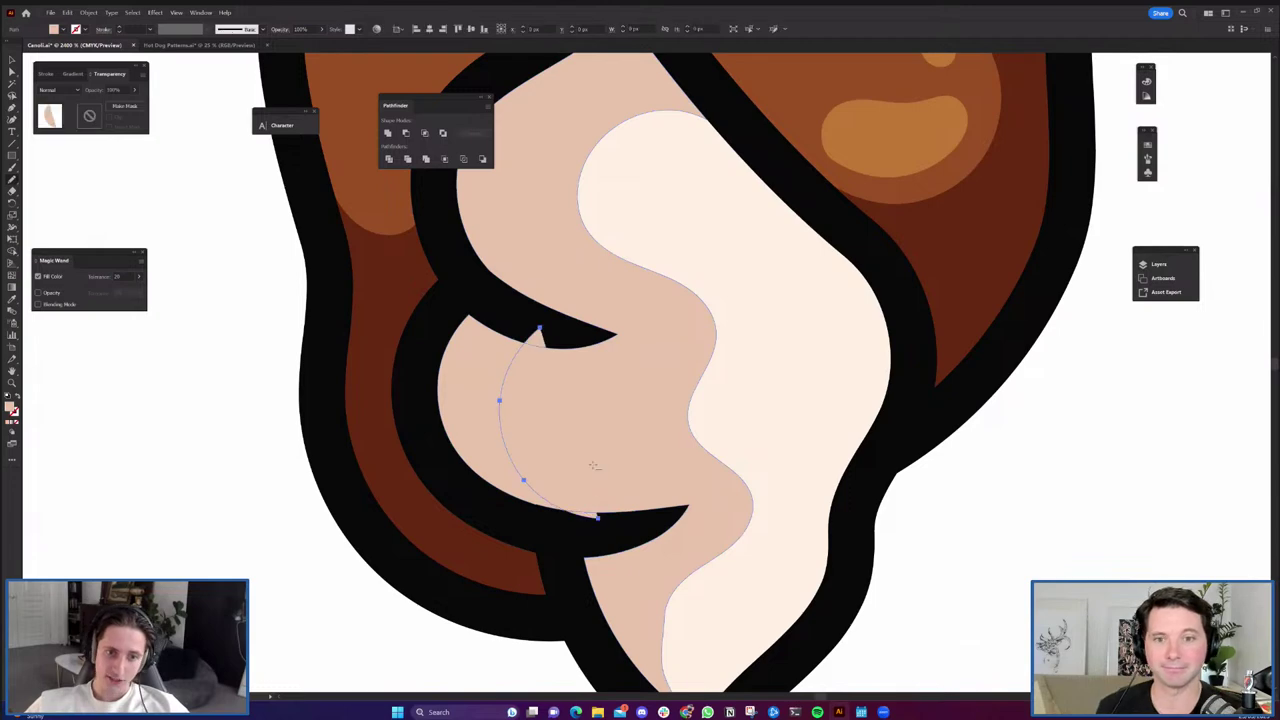
{"action": "scroll", "coordinate": [595, 465], "scroll_direction": "down", "scroll_amount": 5}
{"action": "left_click", "coordinate": [602, 450], "text": "shift"}
{"action": "left_click", "coordinate": [389, 159]}
Fill the lower lobe's outer sliver with the darker beige sampled from the reference cannoli's cream.
{"action": "left_click", "coordinate": [464, 380]}
{"action": "left_click", "coordinate": [553, 436]}
{"action": "scroll", "coordinate": [537, 403], "scroll_direction": "down", "scroll_amount": 3}
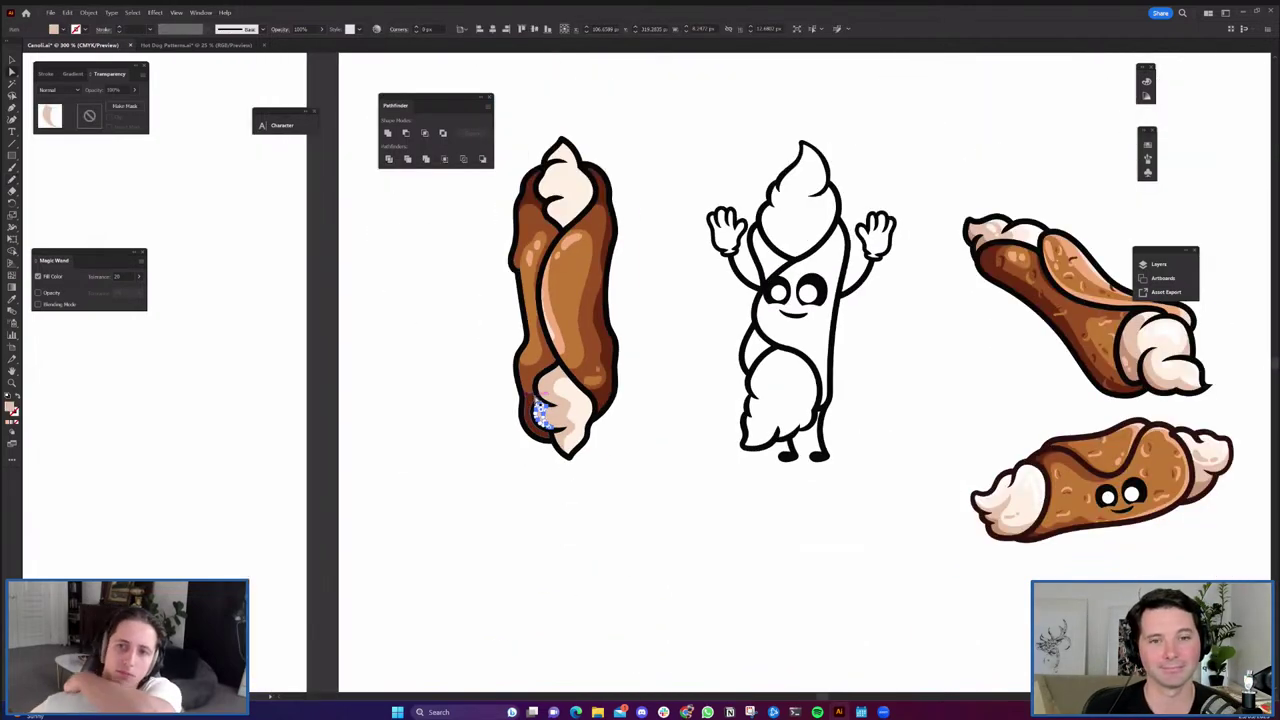
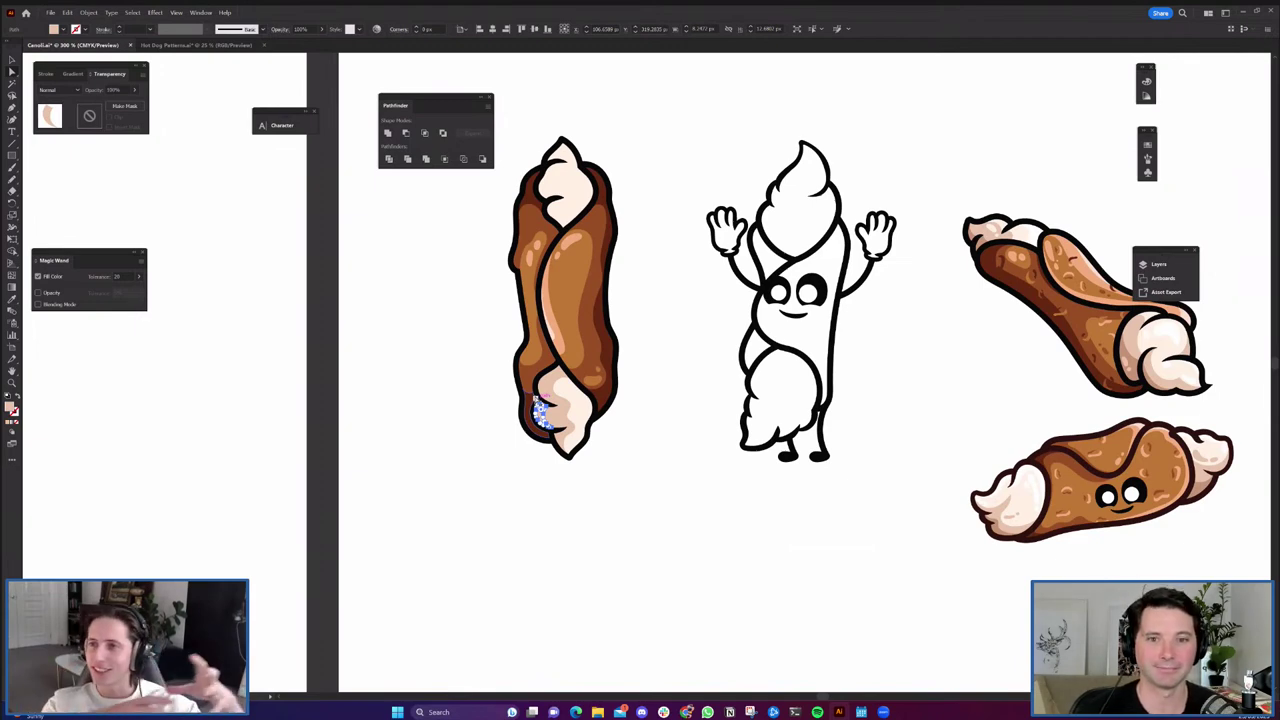
{"action": "scroll", "coordinate": [1016, 530], "scroll_direction": "up", "scroll_amount": 2}
{"action": "key", "text": "i"}
{"action": "left_click", "coordinate": [1014, 528]}
{"action": "key", "text": "v"}
{"action": "left_click", "coordinate": [557, 534]}
Draw a curved Pencil line across the upper lobe of the beige cream area and divide the area along it.
{"action": "mouse_move", "coordinate": [291, 454]}
{"action": "left_mouse_down"}
{"action": "mouse_move", "coordinate": [668, 527]}
{"action": "mouse_move", "coordinate": [836, 616]}
{"action": "left_mouse_up"}
{"action": "scroll", "coordinate": [588, 466], "scroll_direction": "up", "scroll_amount": 3}
{"action": "key", "text": "n"}
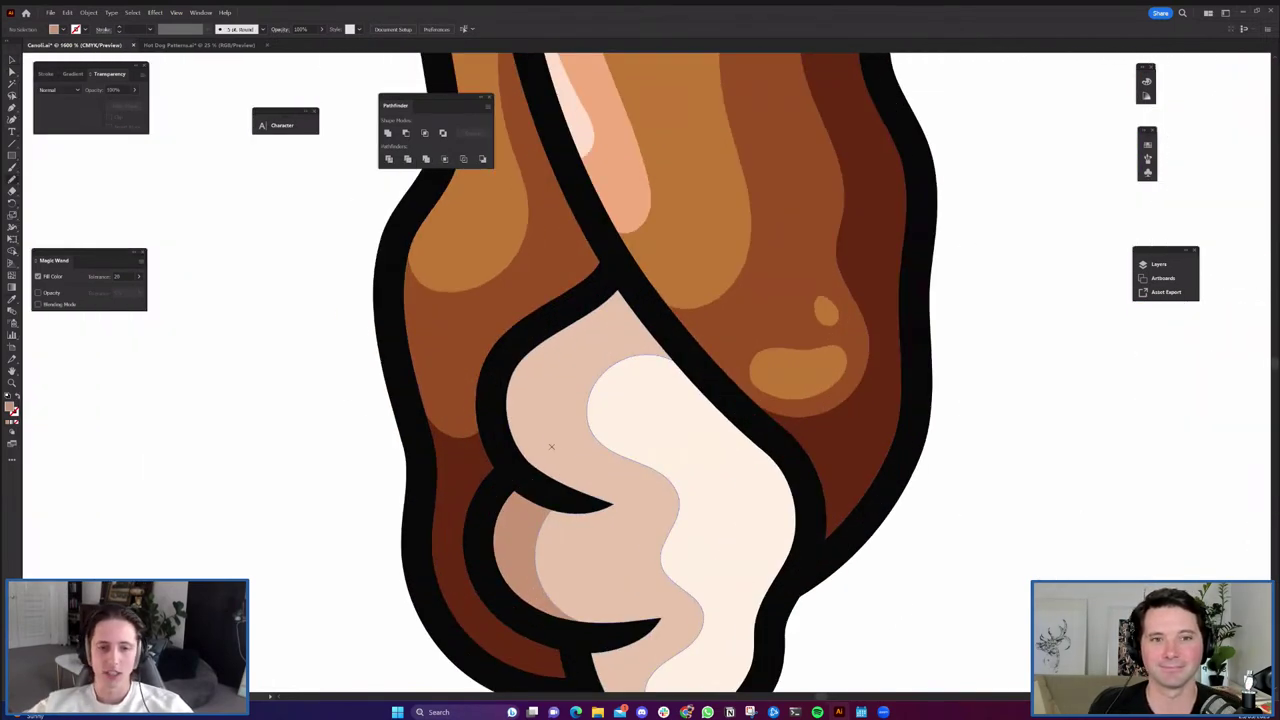
{"action": "scroll", "coordinate": [551, 446], "scroll_direction": "up", "scroll_amount": 2}
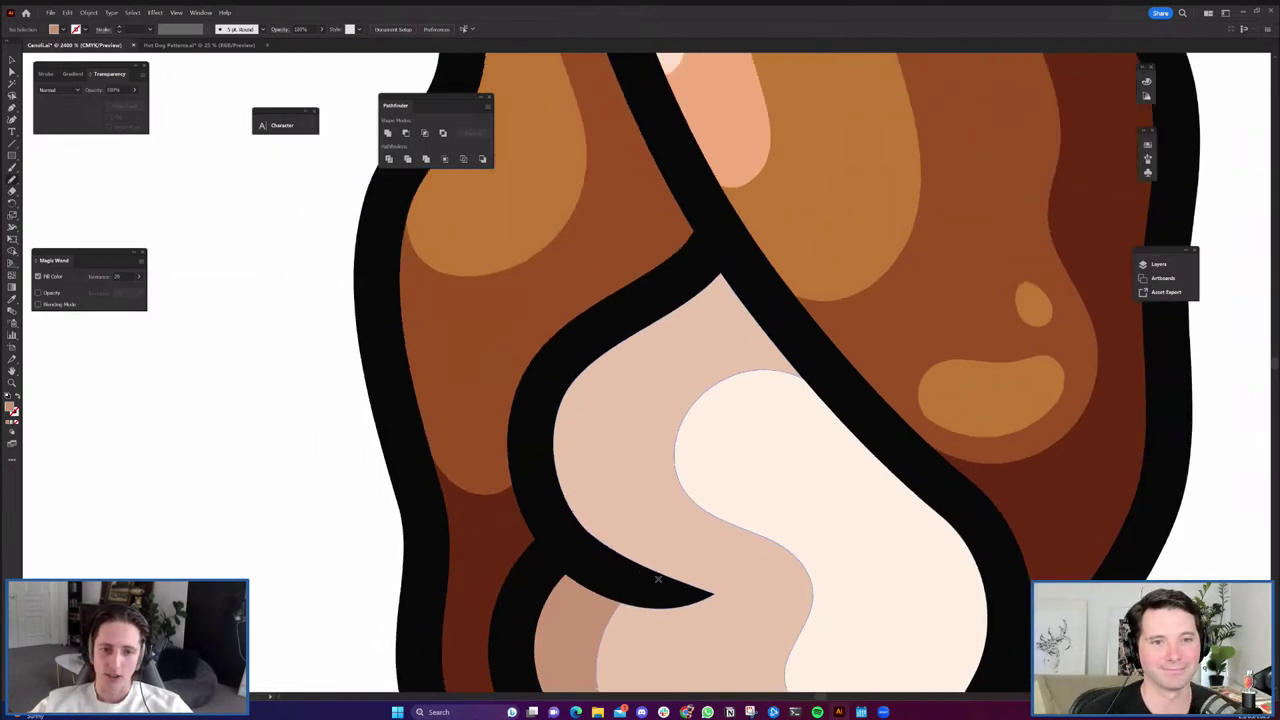
{"action": "left_click_drag", "start_coordinate": [662, 316], "coordinate": [678, 302]}
{"action": "key", "text": "a"}
{"action": "key", "text": "shift+x"}
{"action": "left_click", "coordinate": [663, 486], "text": "shift"}
{"action": "left_click", "coordinate": [389, 159]}
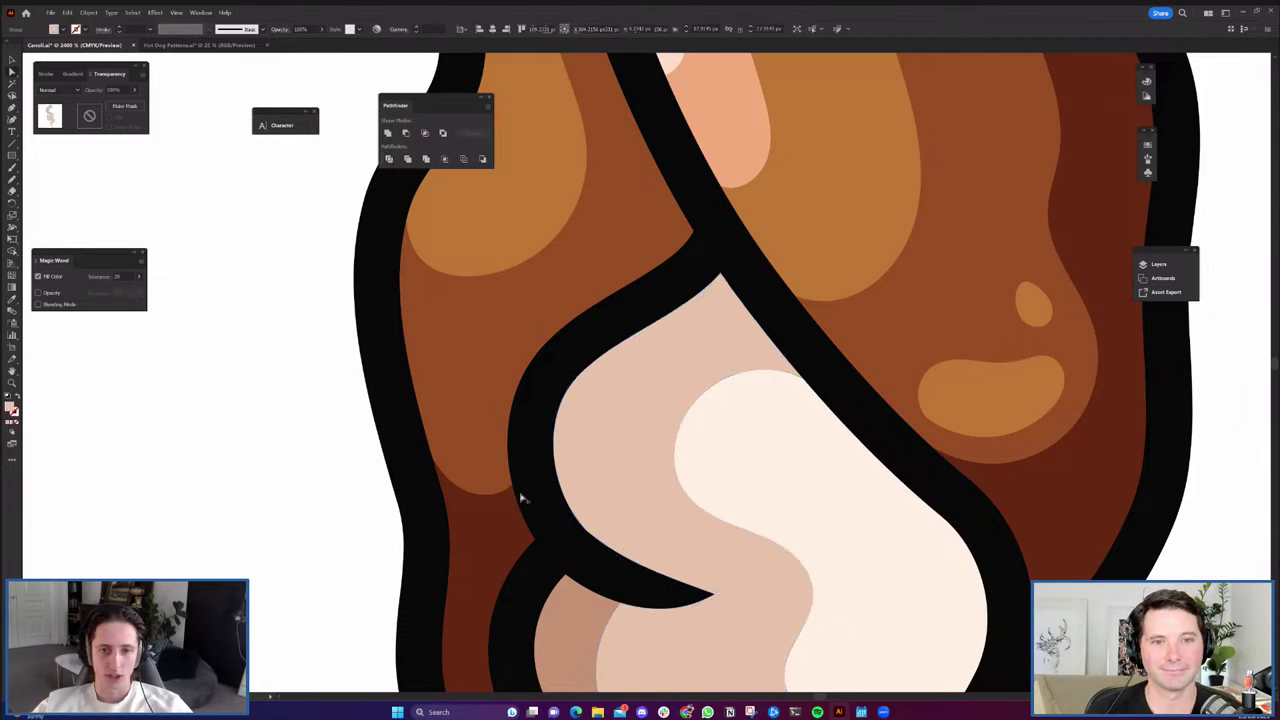
Fill the upper lobe's outer sliver with the darker beige sampled from the lower lobe.
{"action": "left_click", "coordinate": [521, 496]}
{"action": "scroll", "coordinate": [521, 490], "scroll_direction": "down", "scroll_amount": 2}
{"action": "left_click", "coordinate": [555, 470]}
{"action": "key", "text": "i"}
{"action": "left_click", "coordinate": [549, 577]}
{"action": "key", "text": "a"}
{"action": "left_click", "coordinate": [368, 586]}
Draw a wavy Pencil line along the right edge of the lower cream's light area and divide the area along it.
{"action": "scroll", "coordinate": [461, 508], "scroll_direction": "down", "scroll_amount": 1}
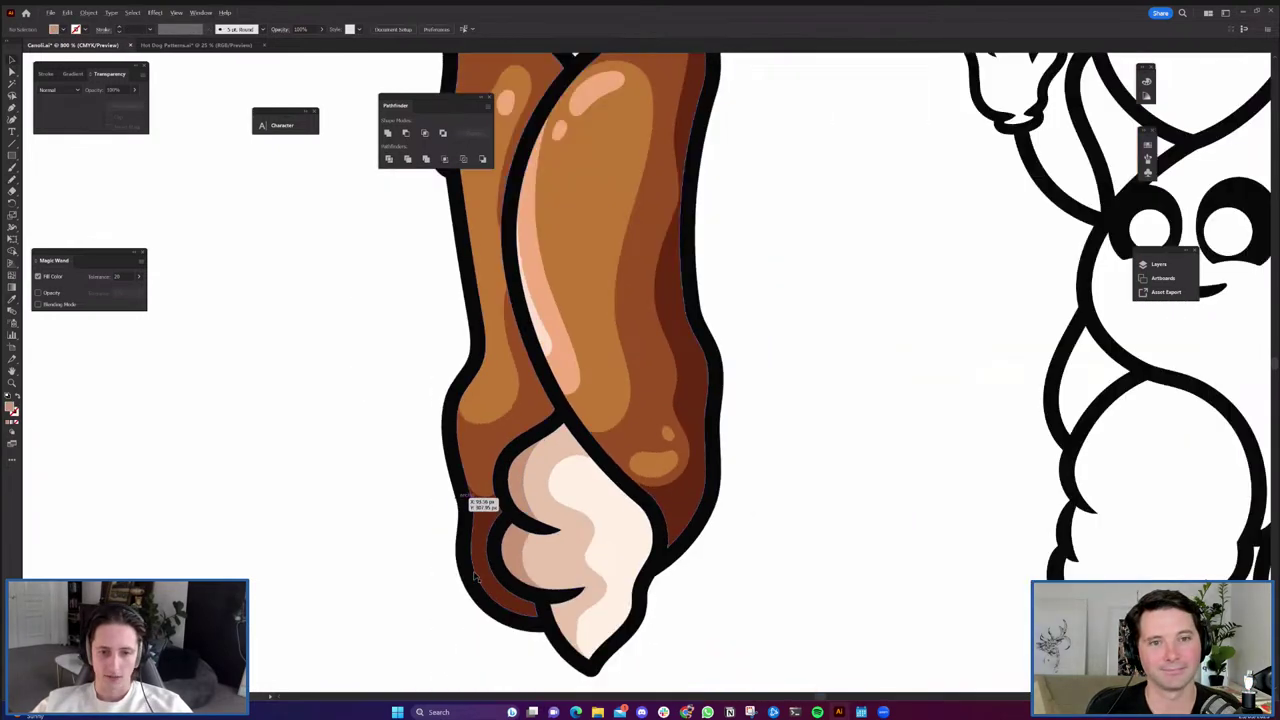
{"action": "scroll", "coordinate": [475, 577], "scroll_direction": "down", "scroll_amount": 2}
{"action": "scroll", "coordinate": [490, 670], "scroll_direction": "up", "scroll_amount": 2}
{"action": "scroll", "coordinate": [660, 425], "scroll_direction": "up", "scroll_amount": 1}
{"action": "scroll", "coordinate": [660, 425], "scroll_direction": "up", "scroll_amount": 1}
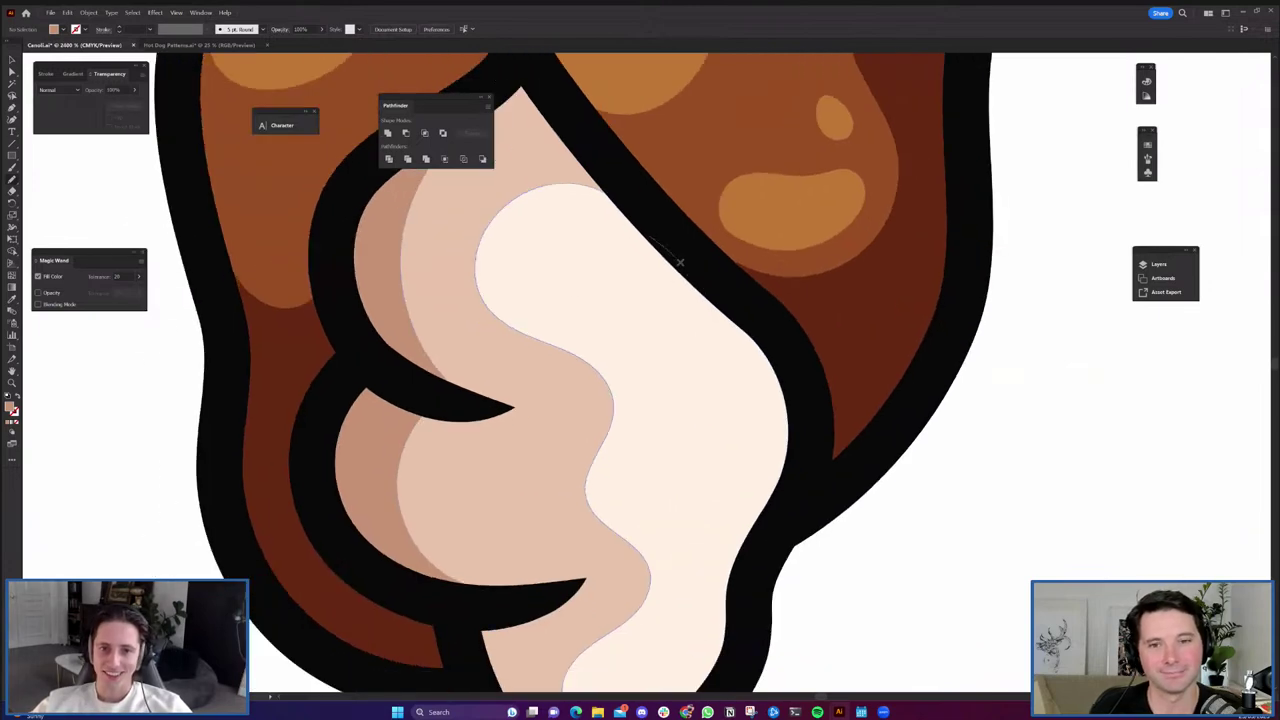
{"action": "left_click_drag", "start_coordinate": [718, 312], "coordinate": [734, 354]}
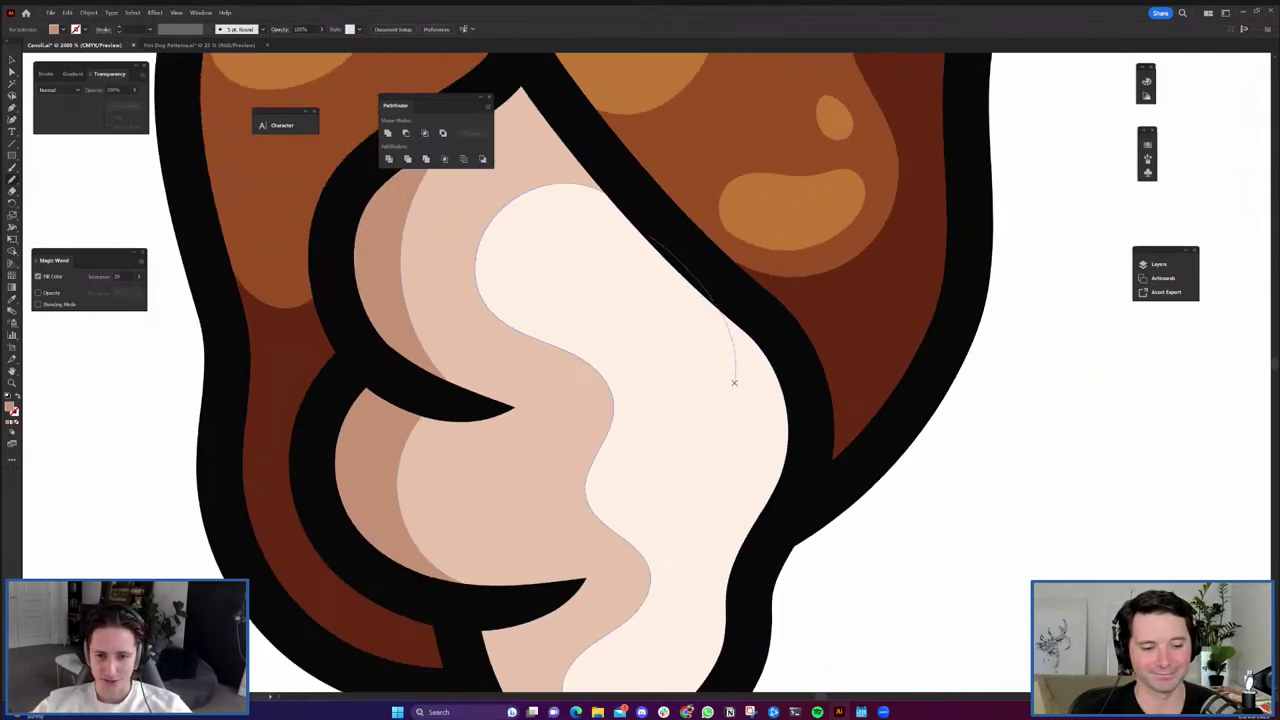
{"action": "left_click_drag", "start_coordinate": [708, 443], "coordinate": [721, 487]}
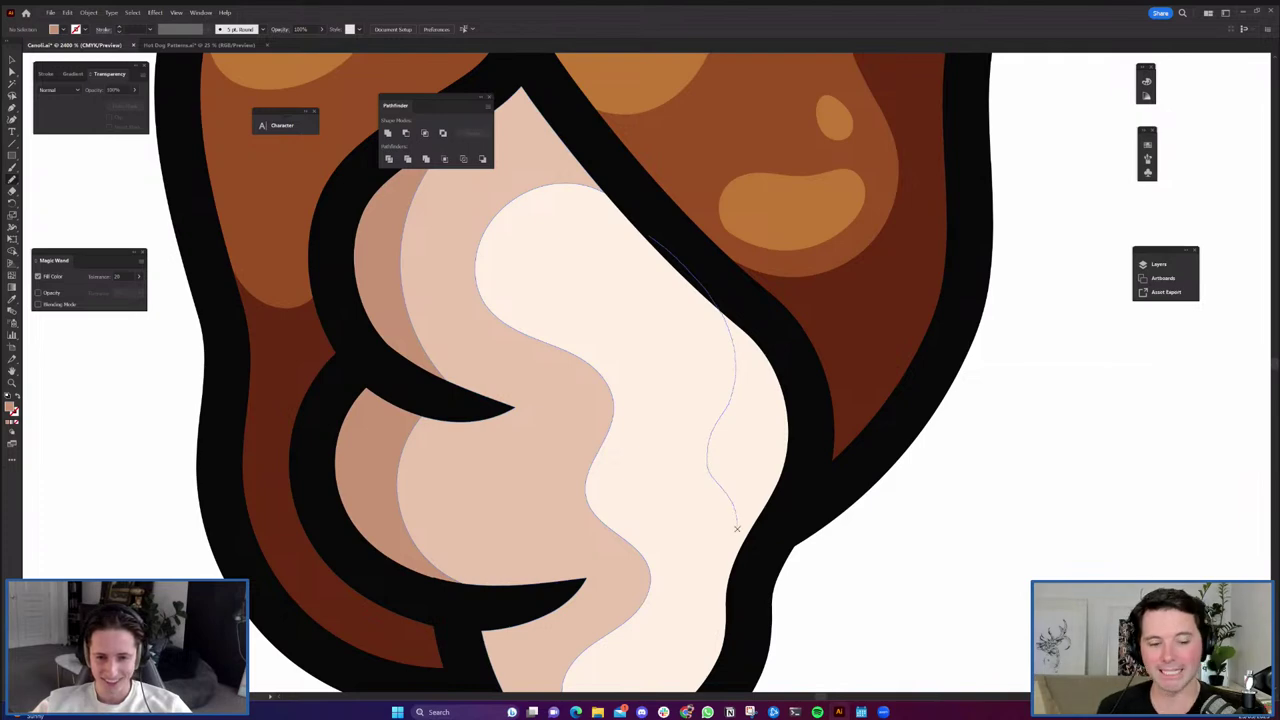
{"action": "left_click_drag", "start_coordinate": [735, 569], "coordinate": [730, 603]}
{"action": "key", "text": "shift+x"}
{"action": "key", "text": "a"}
{"action": "left_click", "coordinate": [680, 592], "text": "shift"}
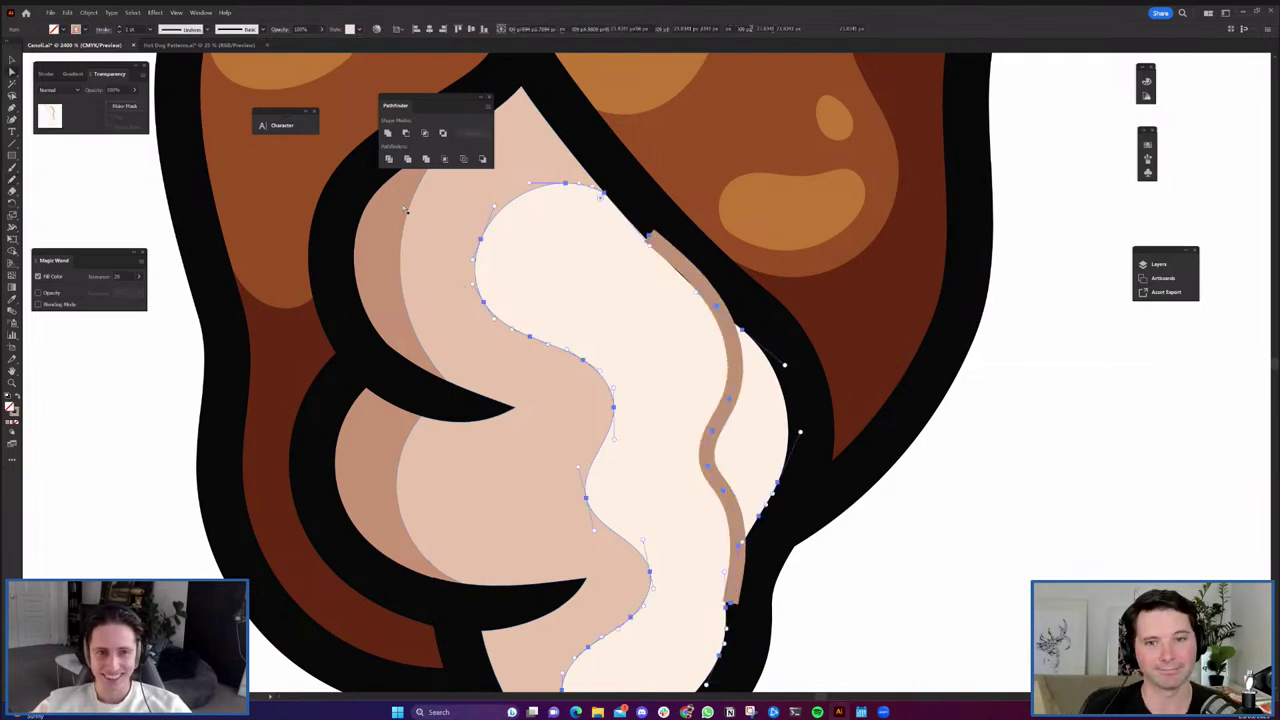
{"action": "left_click", "coordinate": [389, 160]}
Fill the cream's right edge piece with the white highlight colour sampled from the reference cannoli with a face.
{"action": "left_click", "coordinate": [817, 549]}
{"action": "left_click", "coordinate": [737, 449]}
{"action": "scroll", "coordinate": [735, 449], "scroll_direction": "down", "scroll_amount": 4}
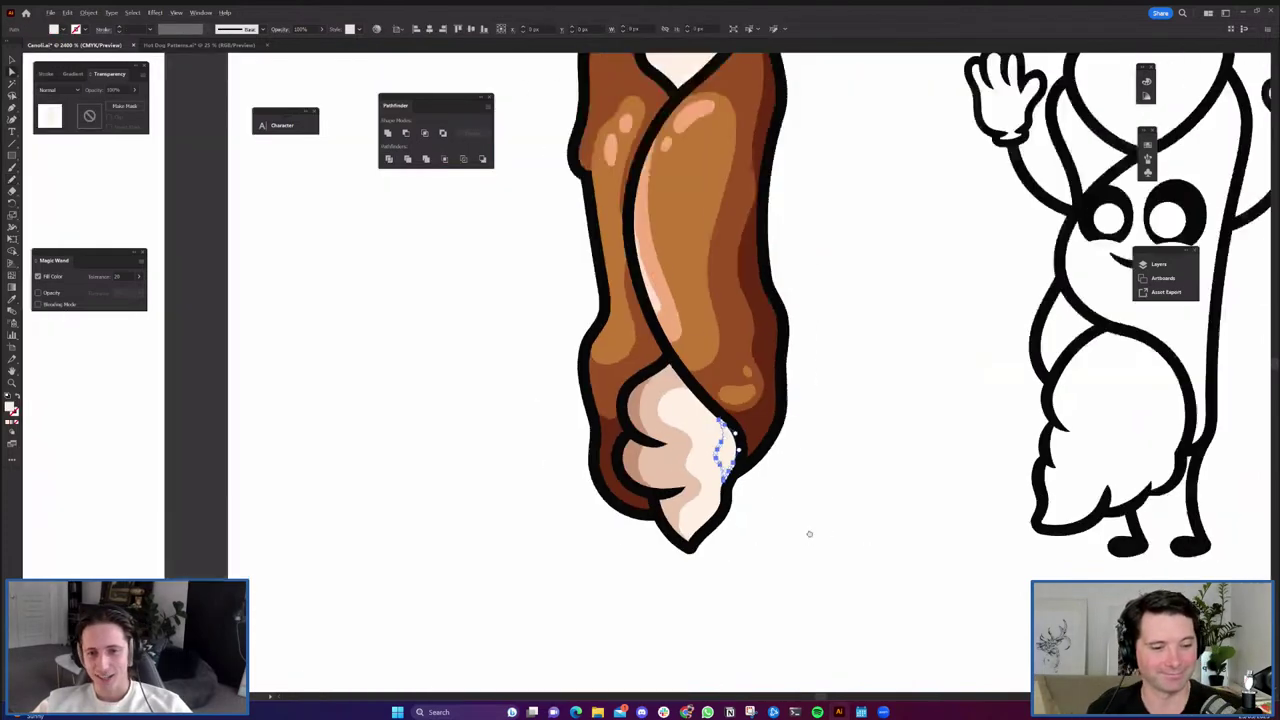
{"action": "left_click_drag", "start_coordinate": [888, 557], "coordinate": [776, 555]}
{"action": "key", "text": "i"}
{"action": "scroll", "coordinate": [728, 544], "scroll_direction": "down", "scroll_amount": 1}
{"action": "left_click_drag", "start_coordinate": [973, 523], "coordinate": [869, 510]}
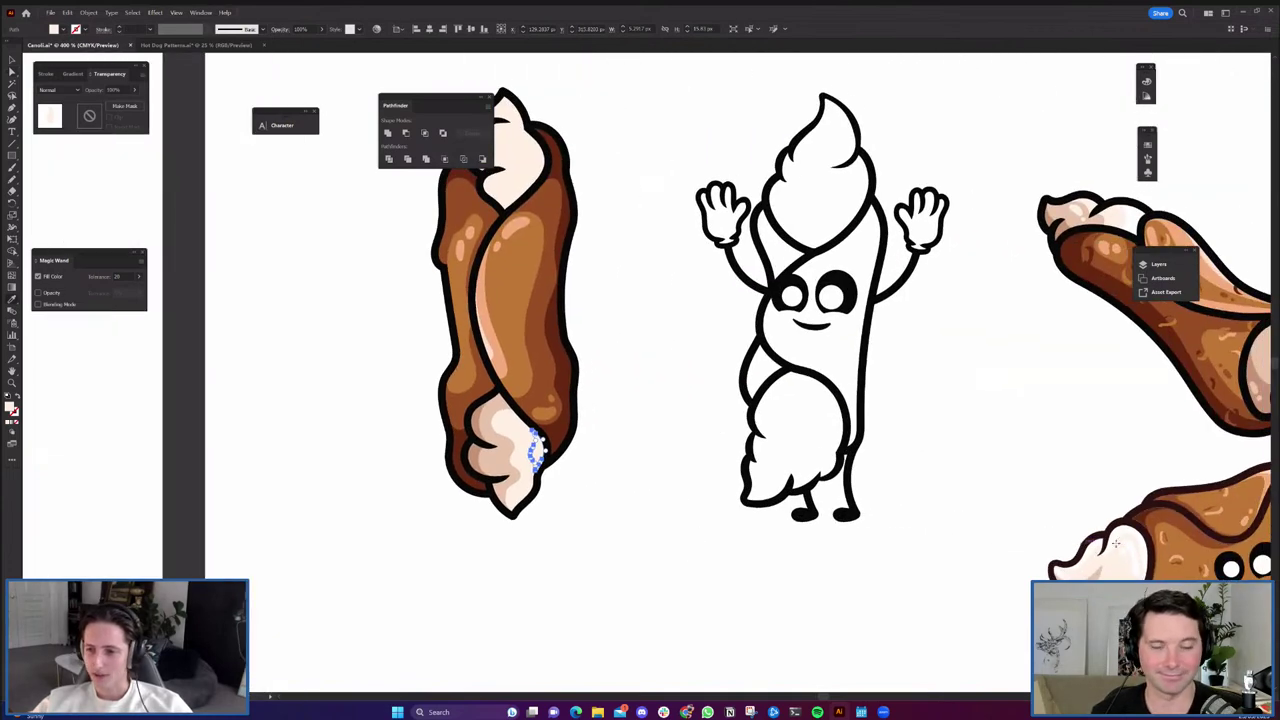
{"action": "scroll", "coordinate": [1117, 540], "scroll_direction": "up", "scroll_amount": 1}
{"action": "left_click", "coordinate": [1116, 539]}
{"action": "left_click_drag", "start_coordinate": [386, 512], "coordinate": [609, 540]}
{"action": "key", "text": "v"}
{"action": "left_click", "coordinate": [607, 540]}
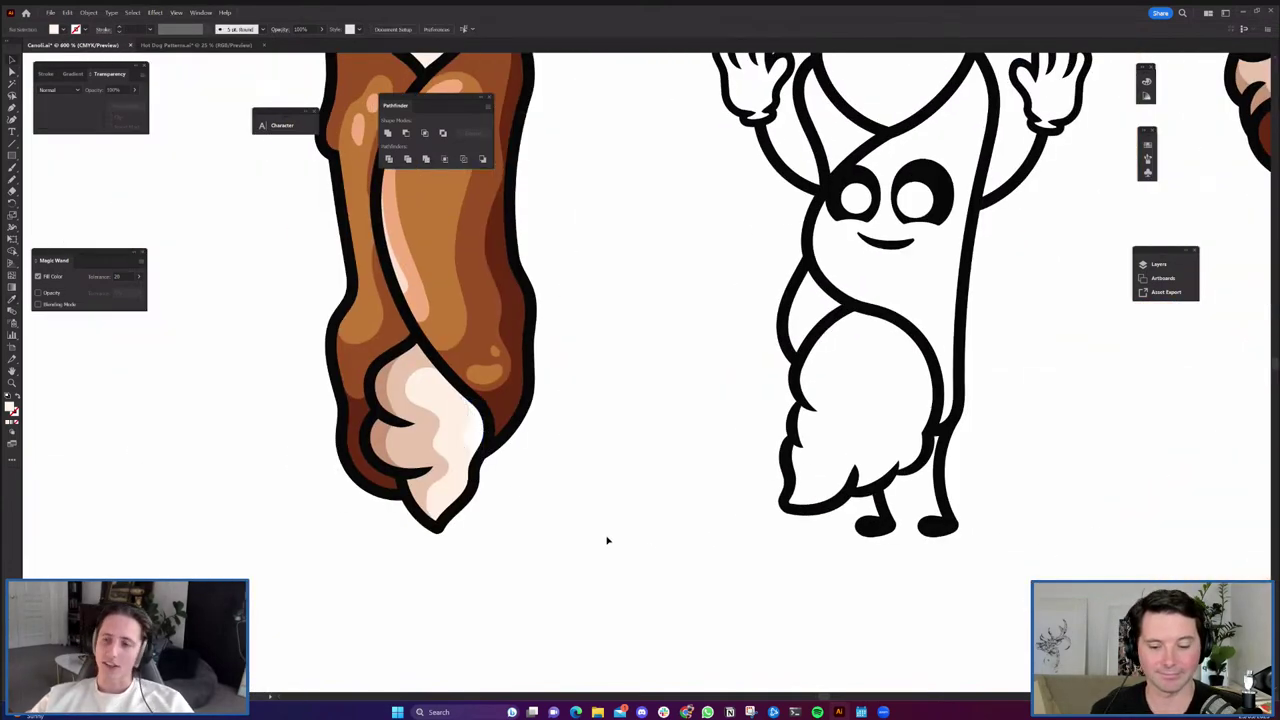
{"action": "scroll", "coordinate": [590, 530], "scroll_direction": "left", "scroll_amount": 1}
{"action": "scroll", "coordinate": [585, 529], "scroll_direction": "up", "scroll_amount": 3}
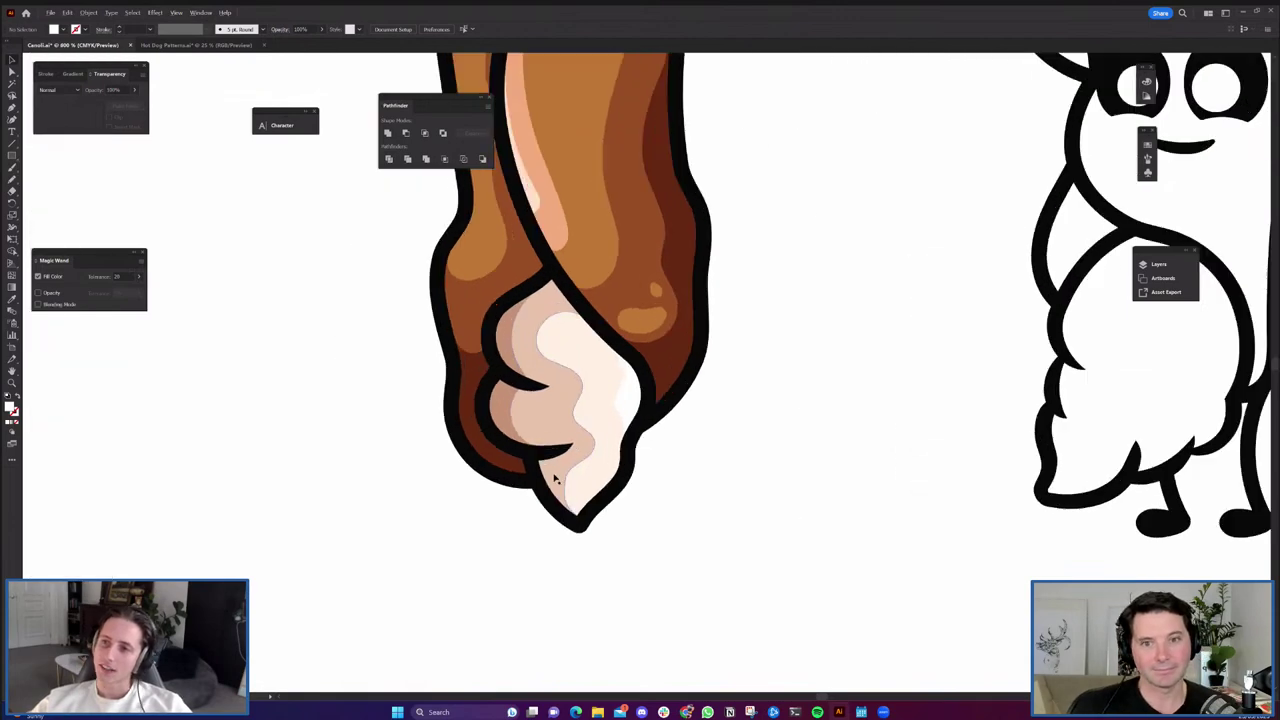
Draw a bean-shaped white Pencil highlight and a smaller oval one beside it on the lower cream's light area.
{"action": "scroll", "coordinate": [600, 360], "scroll_direction": "up", "scroll_amount": 3}
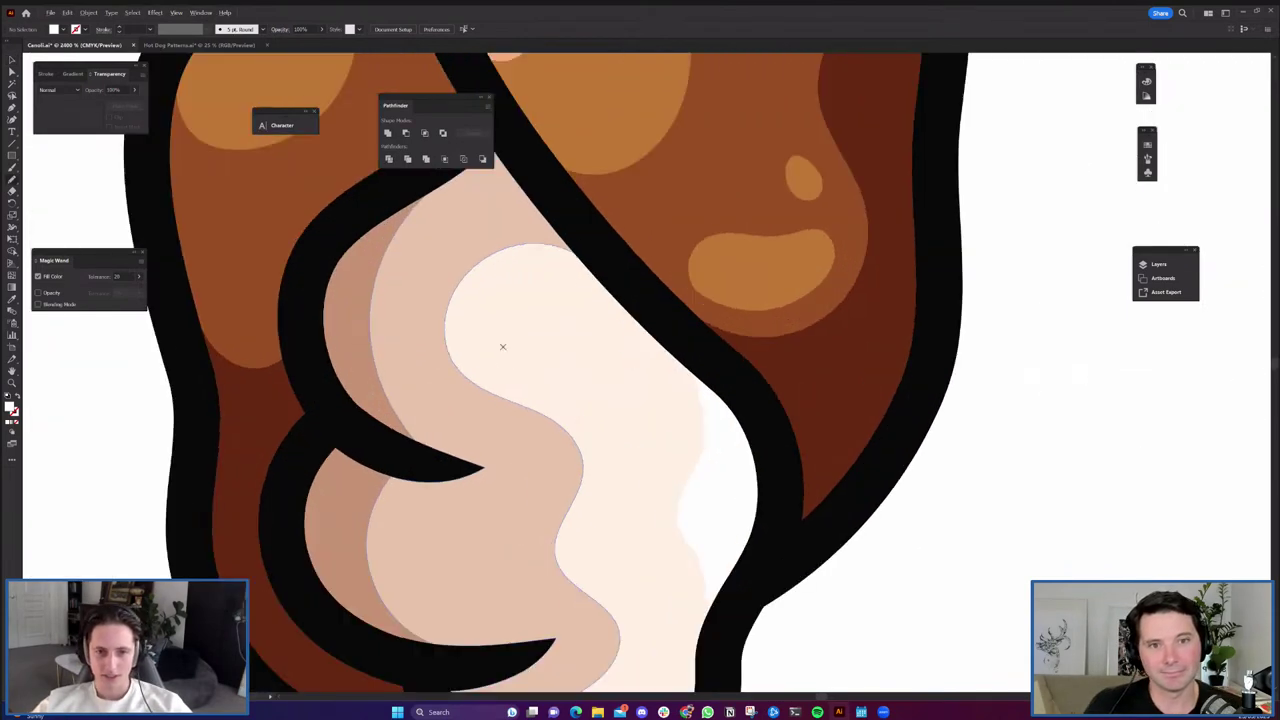
{"action": "left_click_drag", "start_coordinate": [495, 312], "coordinate": [537, 377]}
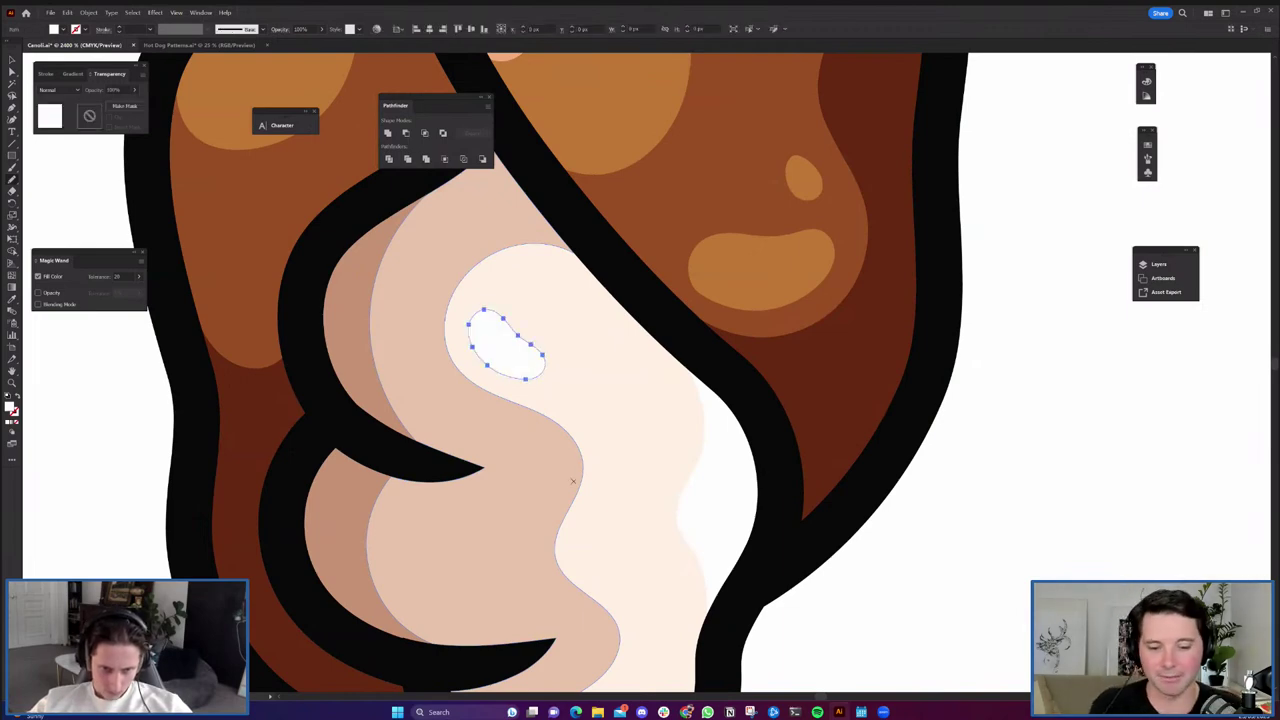
{"action": "scroll", "coordinate": [566, 415], "scroll_direction": "up", "scroll_amount": 2}
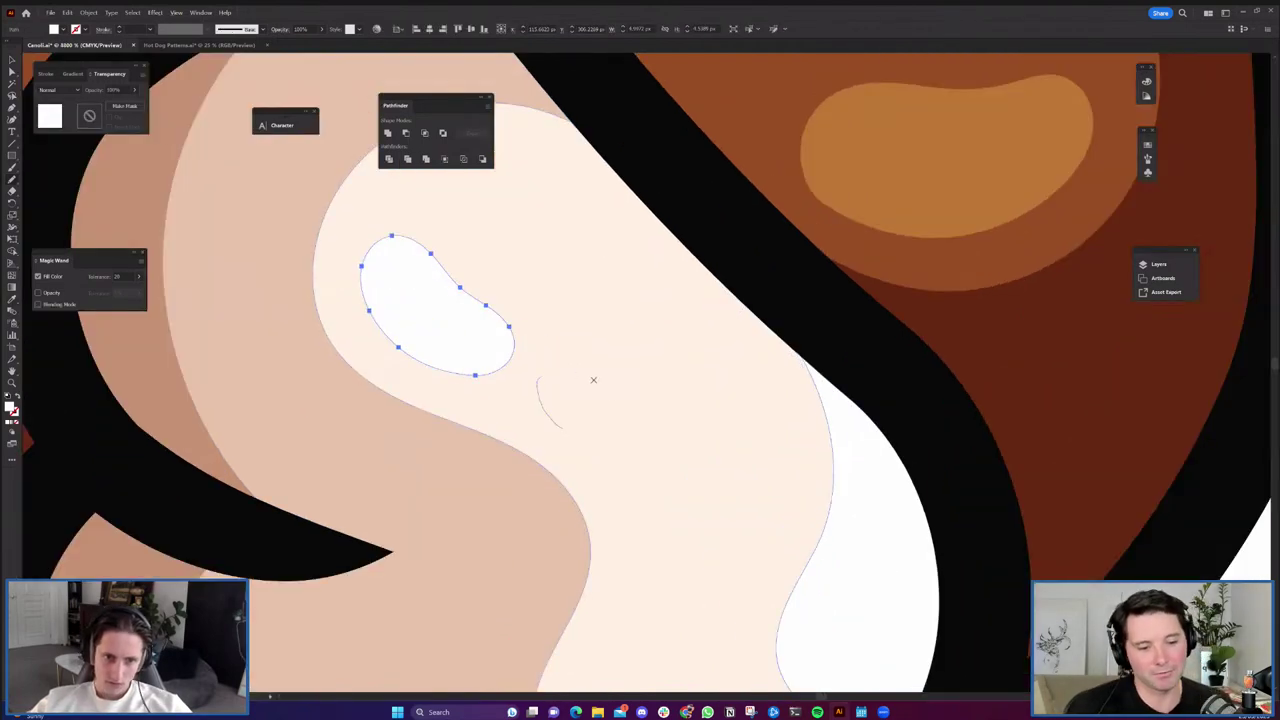
{"action": "left_click_drag", "start_coordinate": [600, 433], "coordinate": [566, 432]}
Draw a closed, curved white Pencil highlight along the right edge of the lower cream's pointed tip, overlapping the black outline.
{"action": "scroll", "coordinate": [568, 430], "scroll_direction": "down", "scroll_amount": 3}
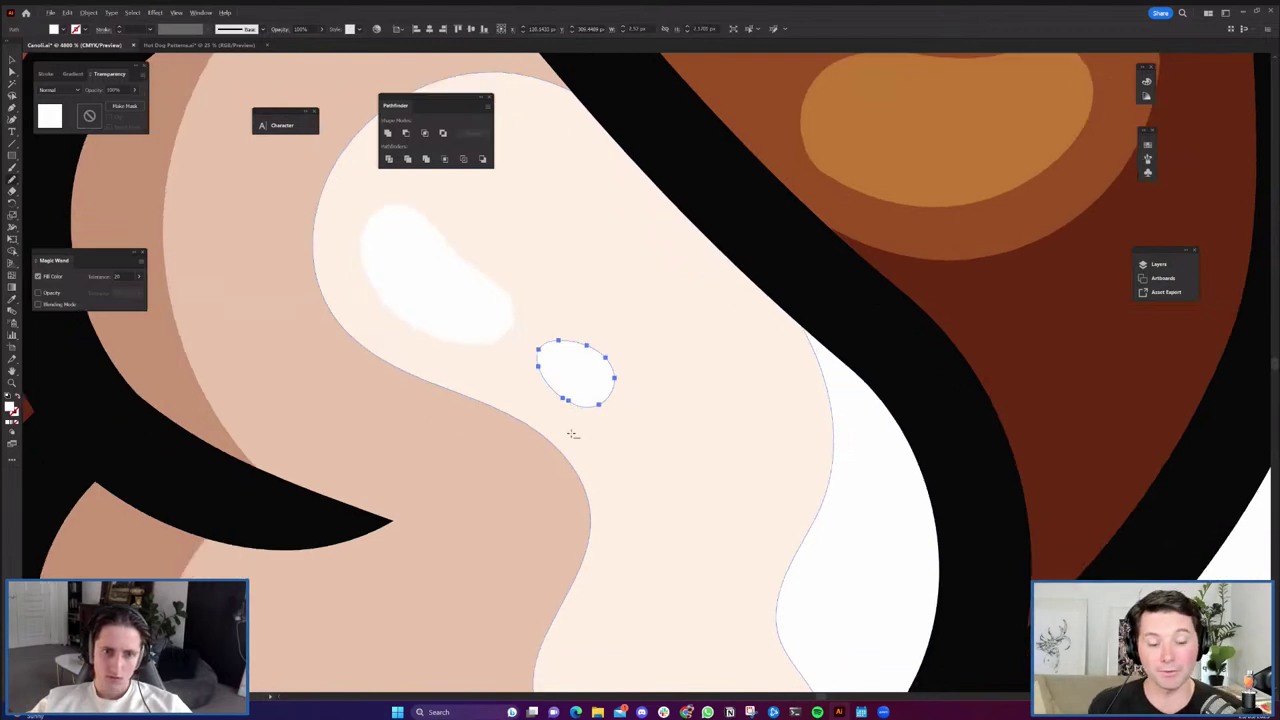
{"action": "scroll", "coordinate": [570, 405], "scroll_direction": "down", "scroll_amount": 2}
{"action": "scroll", "coordinate": [638, 505], "scroll_direction": "up", "scroll_amount": 3}
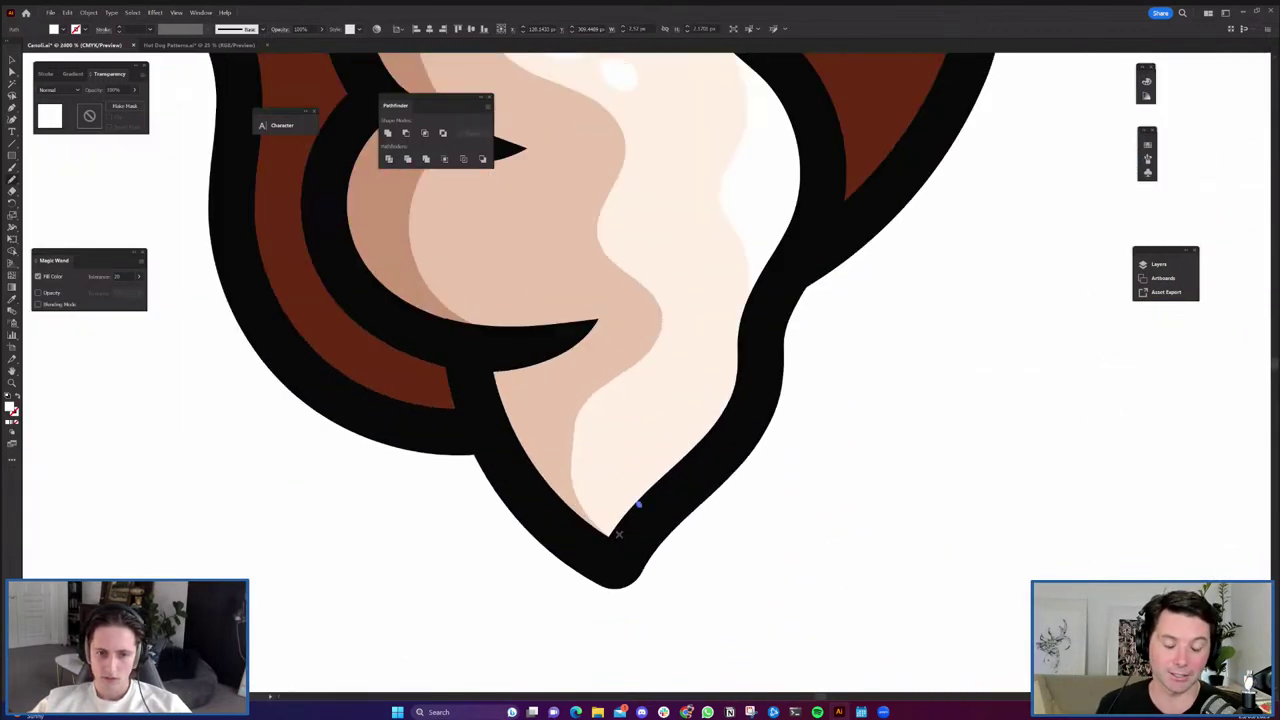
{"action": "key", "text": "ctrl+z"}
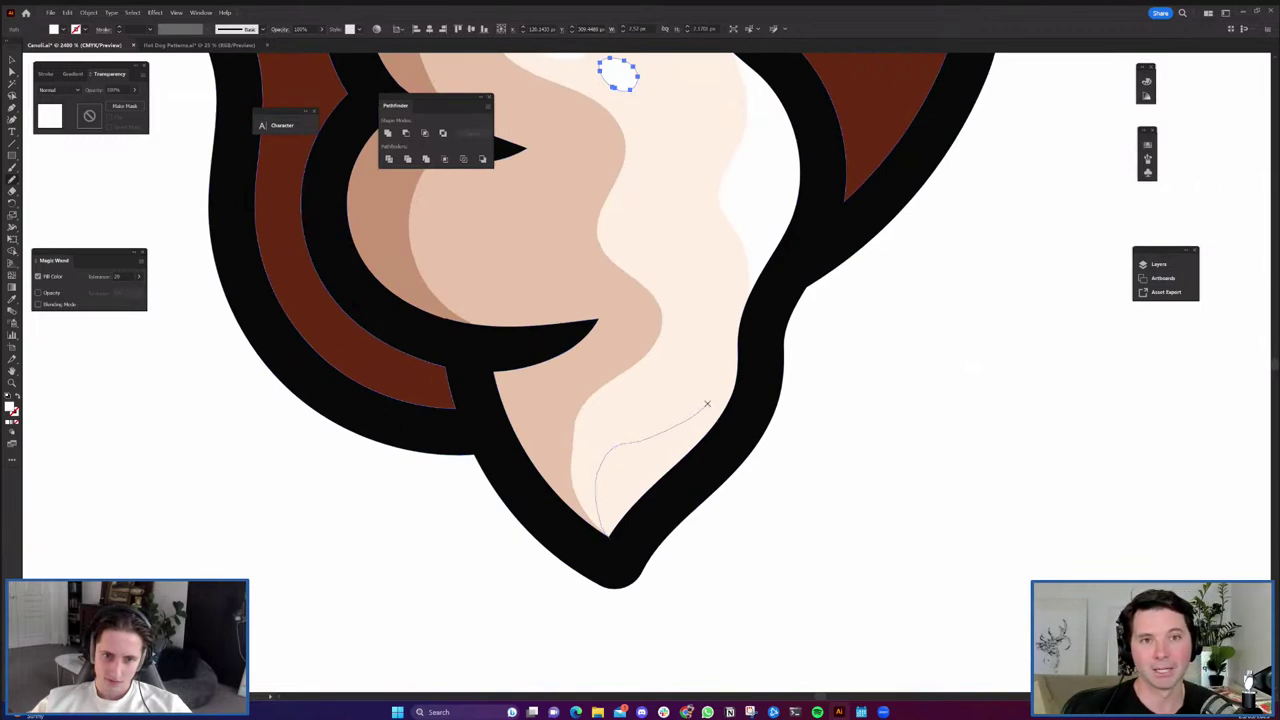
{"action": "left_click", "coordinate": [740, 340]}
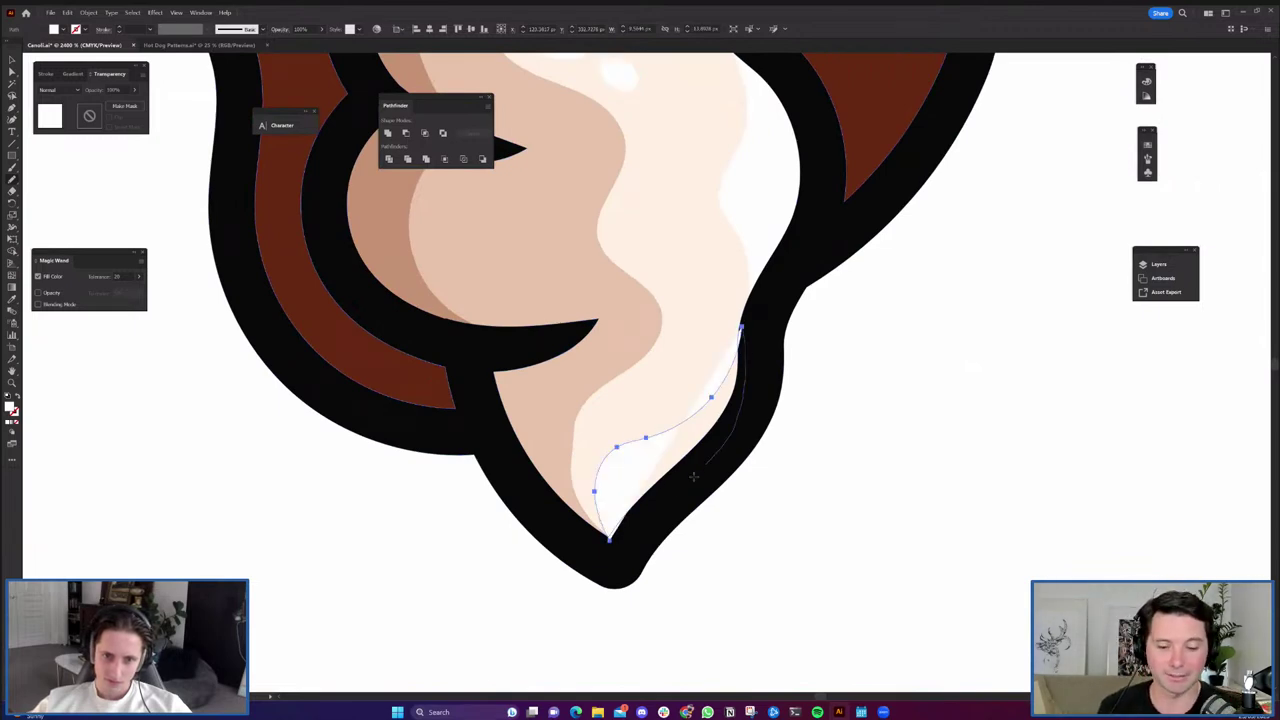
{"action": "left_click_drag", "start_coordinate": [621, 535], "coordinate": [610, 540]}
Bring the cannoli's black outline to the front so that it covers the overlapping edge of the tip highlight.
{"action": "key", "text": "v"}
{"action": "left_click", "coordinate": [630, 560]}
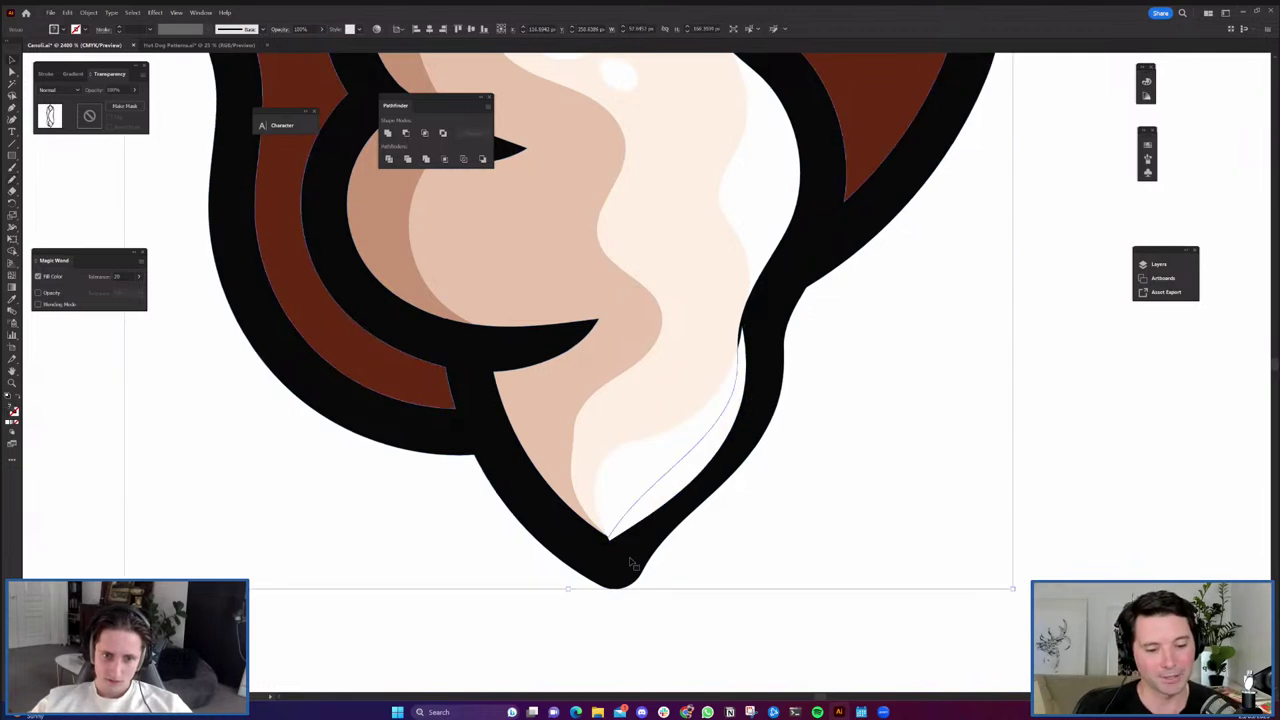
{"action": "key", "text": "ctrl+shift+bracketright"}
{"action": "scroll", "coordinate": [618, 563], "scroll_direction": "down", "scroll_amount": 3}
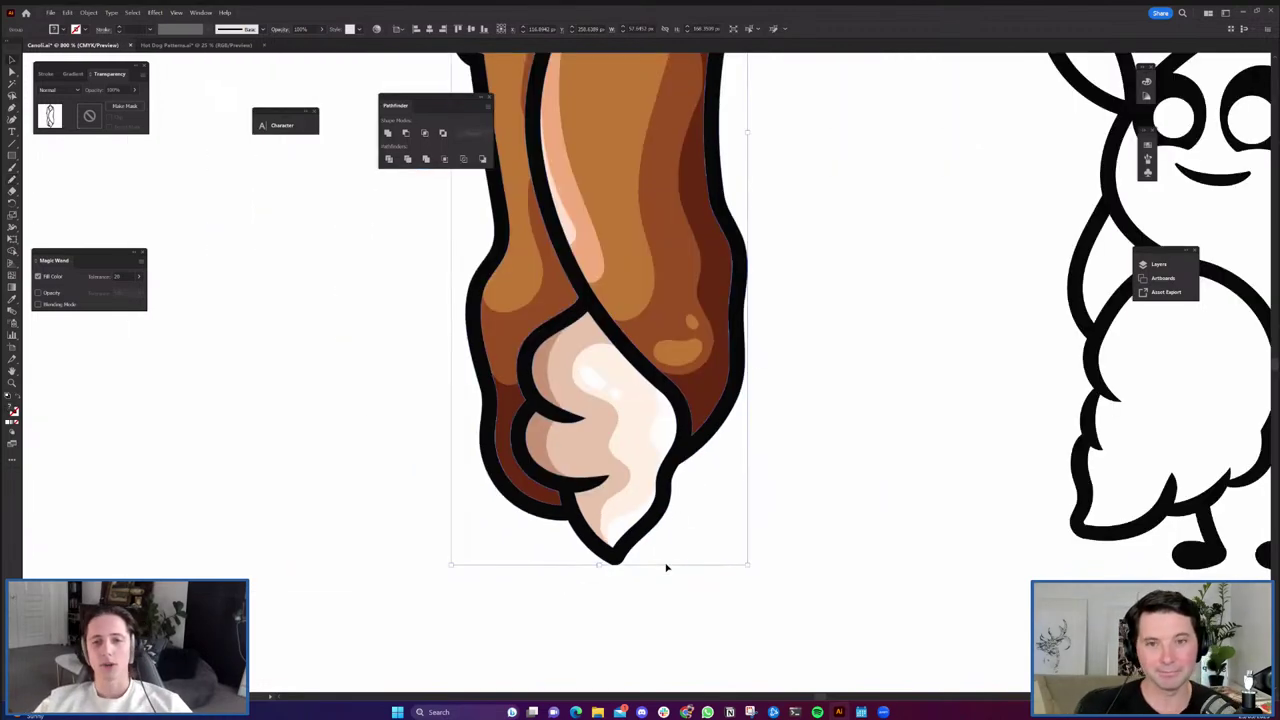
{"action": "left_click", "coordinate": [667, 566]}
{"action": "scroll", "coordinate": [667, 566], "scroll_direction": "down", "scroll_amount": 1}
{"action": "scroll", "coordinate": [636, 614], "scroll_direction": "down", "scroll_amount": 1}
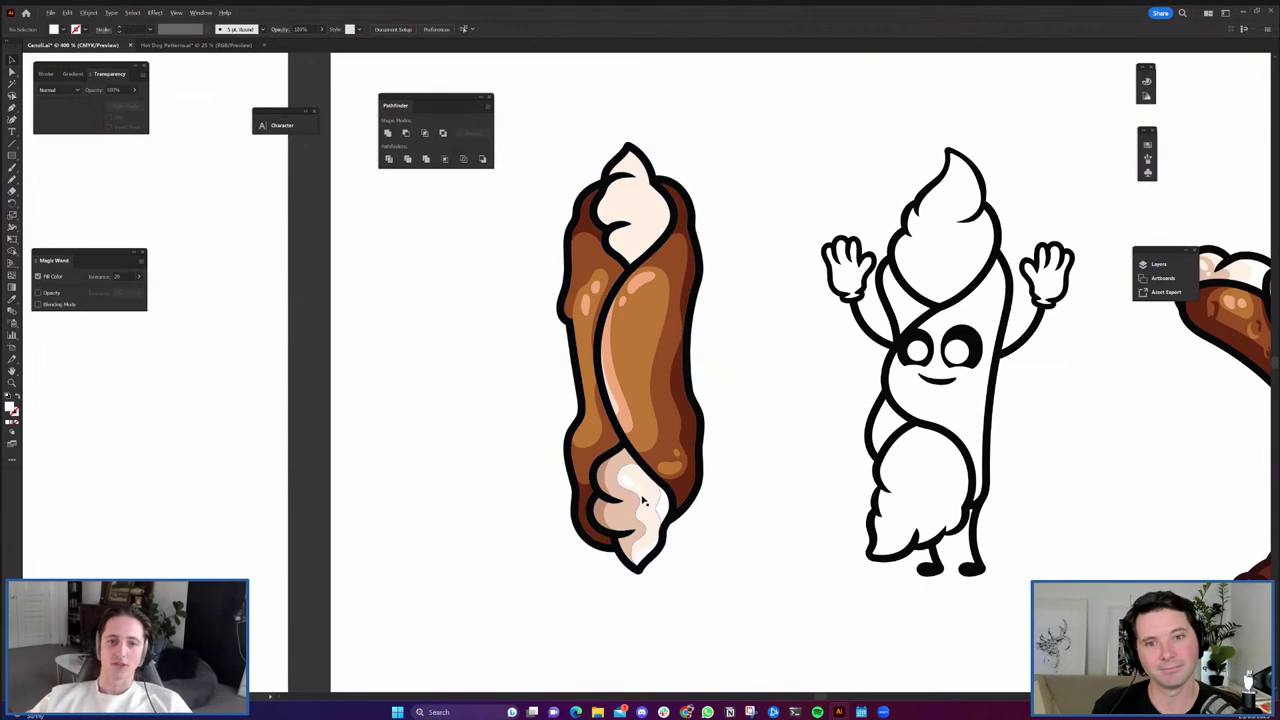
{"action": "scroll", "coordinate": [674, 500], "scroll_direction": "up", "scroll_amount": 2}
{"action": "scroll", "coordinate": [703, 435], "scroll_direction": "up", "scroll_amount": 3}
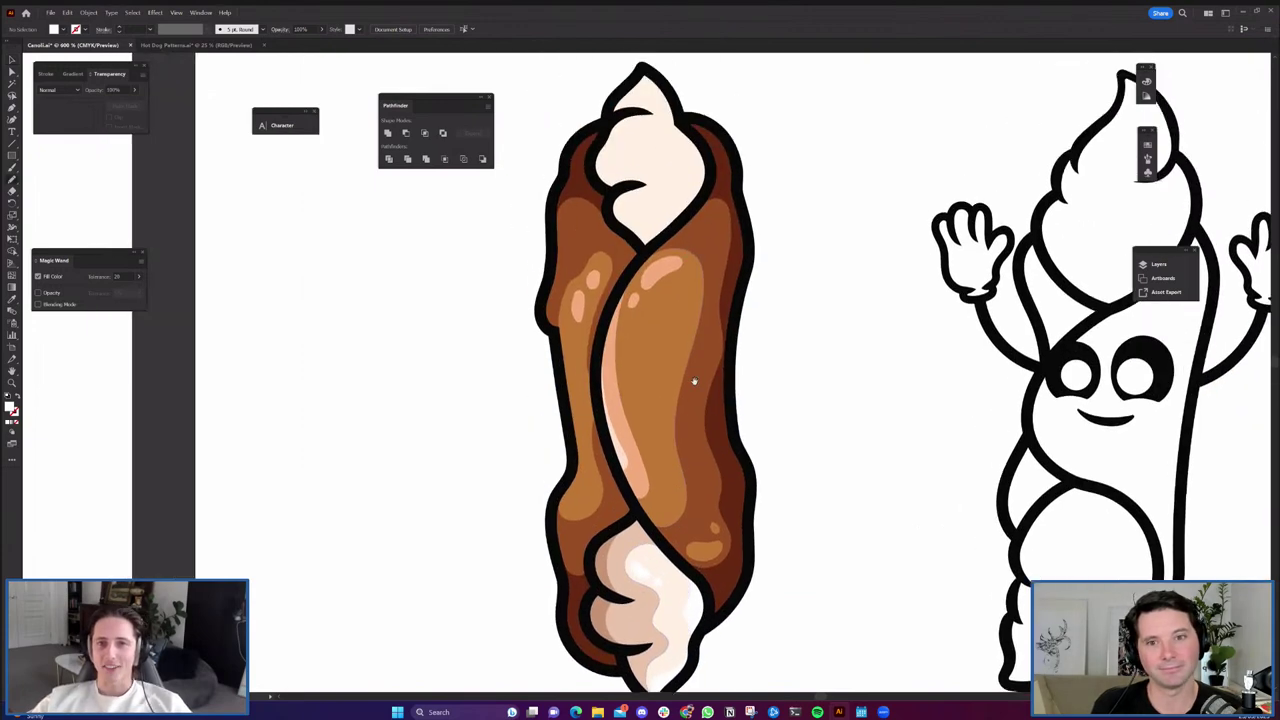
{"action": "scroll", "coordinate": [632, 342], "scroll_direction": "up", "scroll_amount": 1}
{"action": "scroll", "coordinate": [686, 380], "scroll_direction": "down", "scroll_amount": 3}
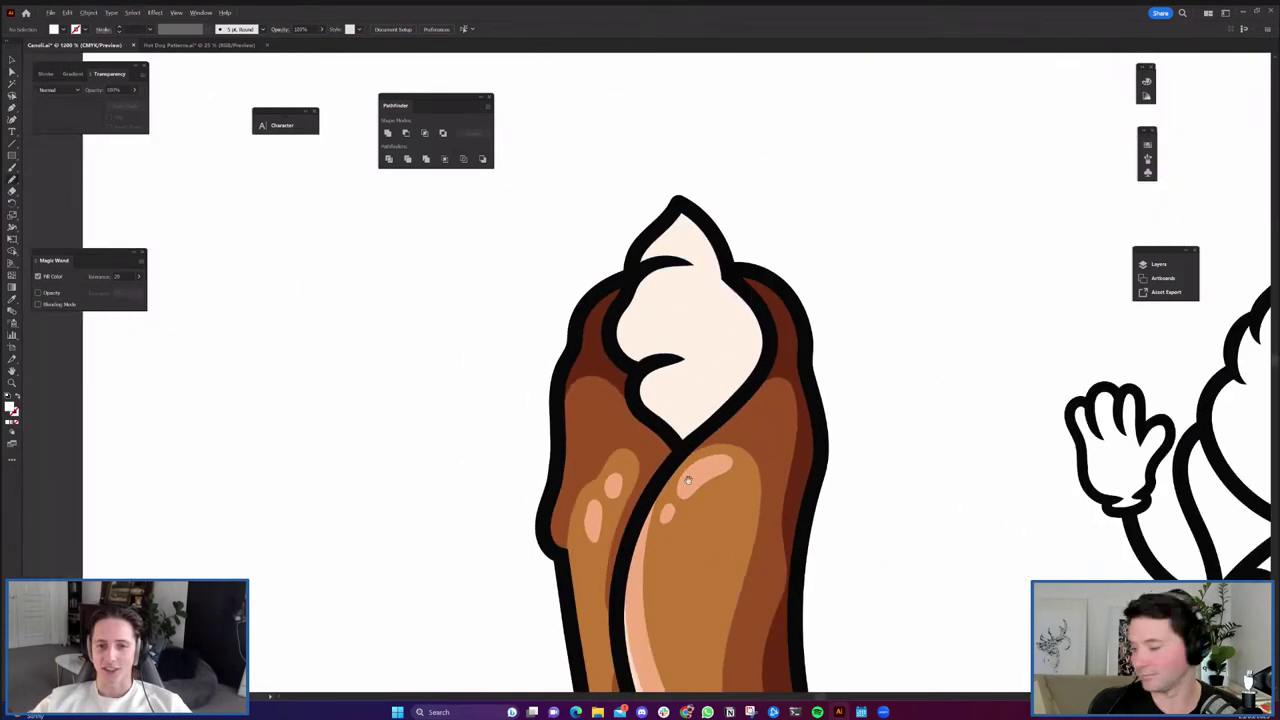
{"action": "scroll", "coordinate": [672, 360], "scroll_direction": "up", "scroll_amount": 4}
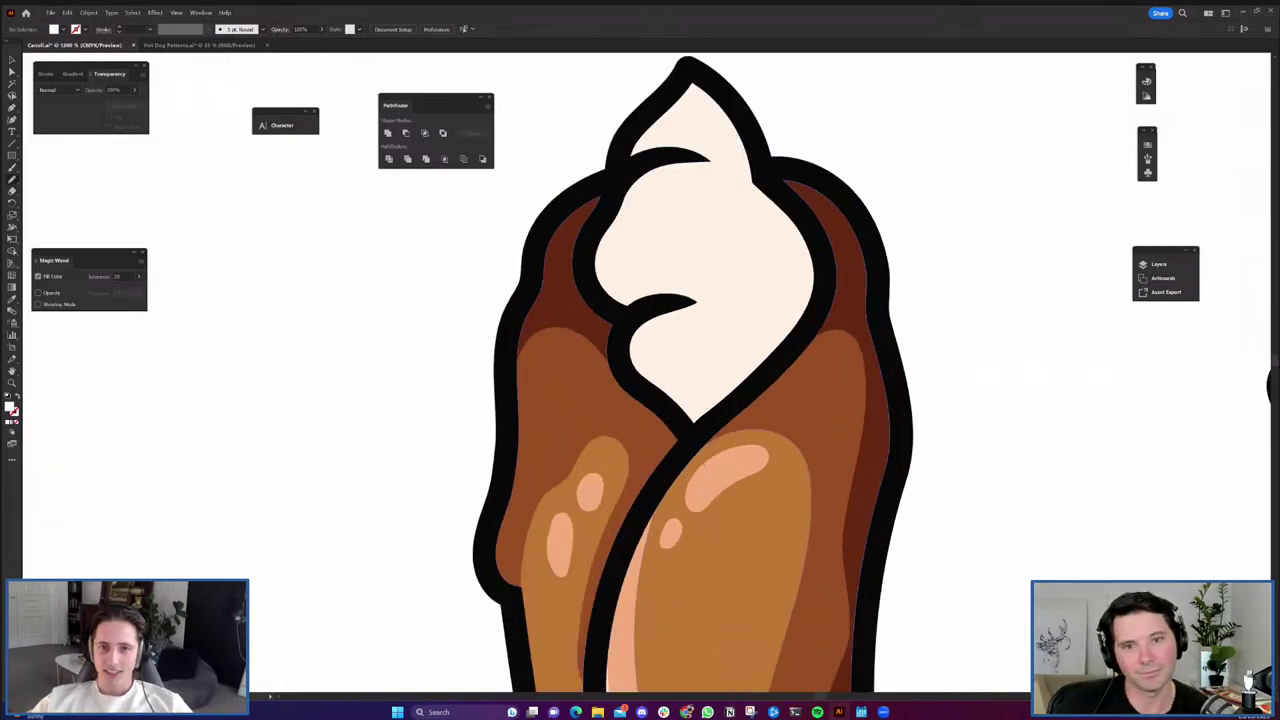
{"action": "scroll", "coordinate": [706, 499], "scroll_direction": "up", "scroll_amount": 1}
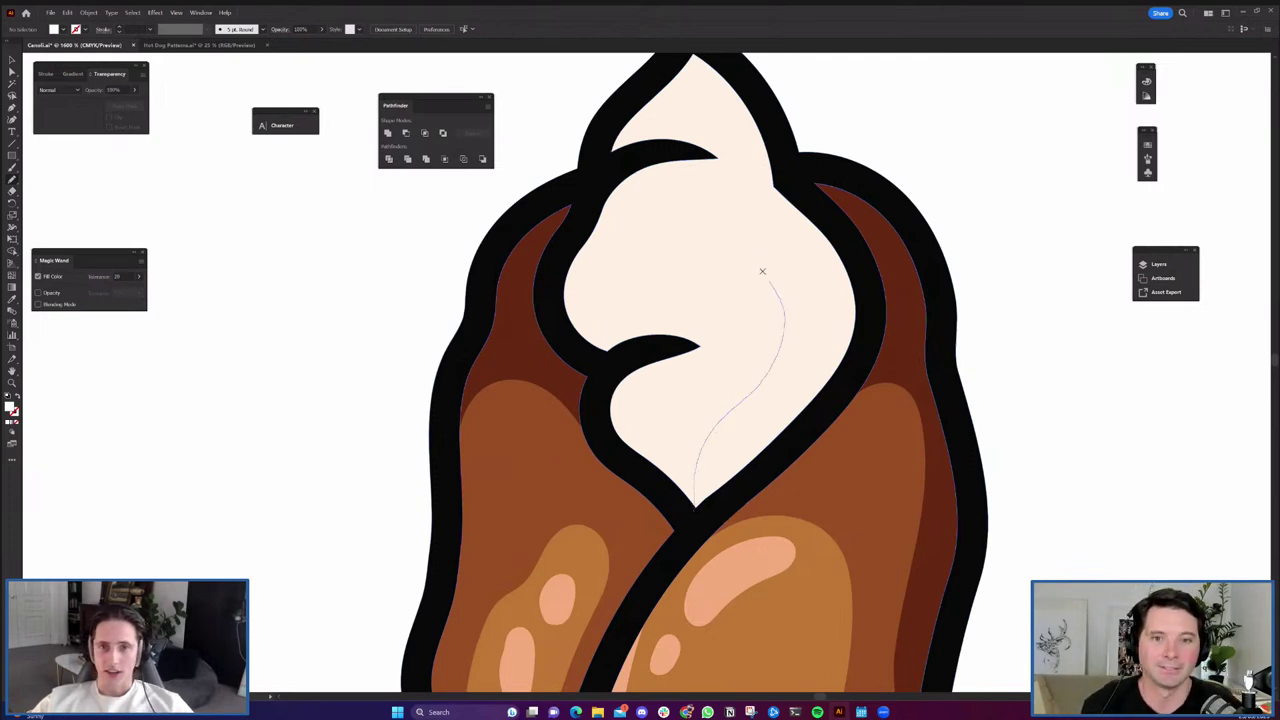
{"action": "mouse_move", "coordinate": [730, 243]}
{"action": "left_mouse_down"}
{"action": "mouse_move", "coordinate": [715, 232]}
{"action": "mouse_move", "coordinate": [760, 345]}
{"action": "left_mouse_up"}
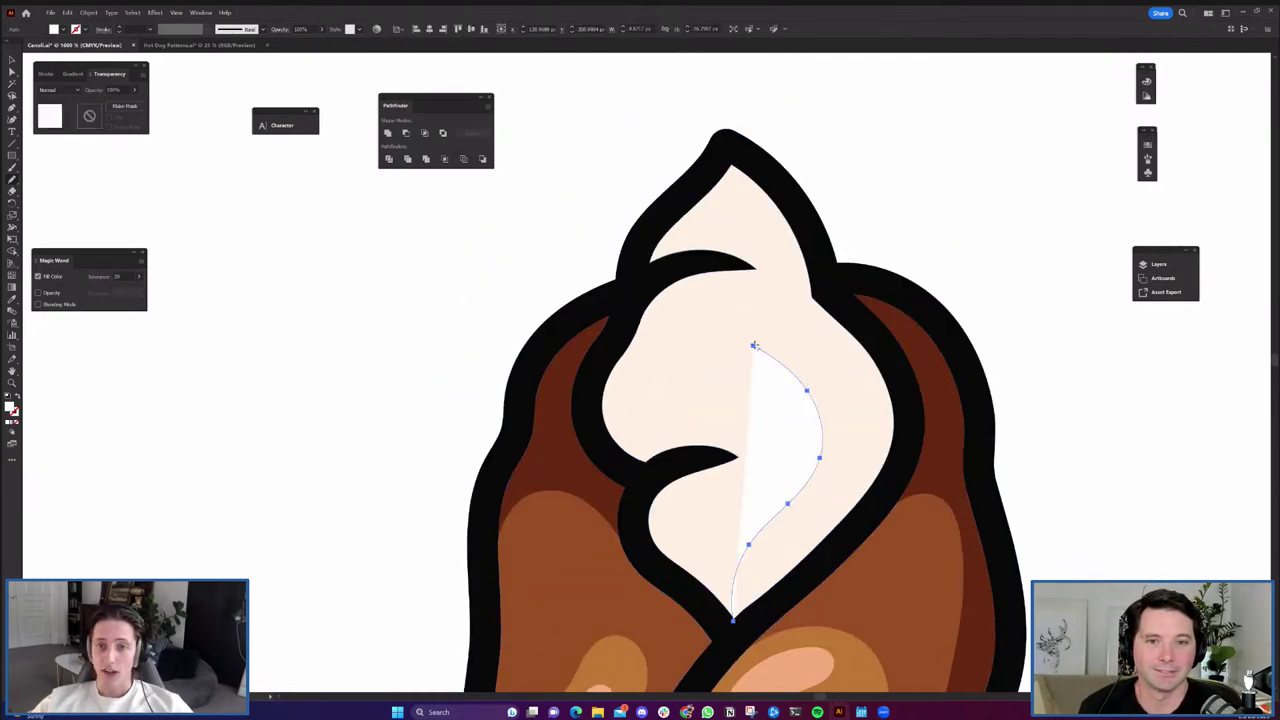
{"action": "key", "text": "ctrl+z"}
{"action": "key", "text": "ctrl+z"}
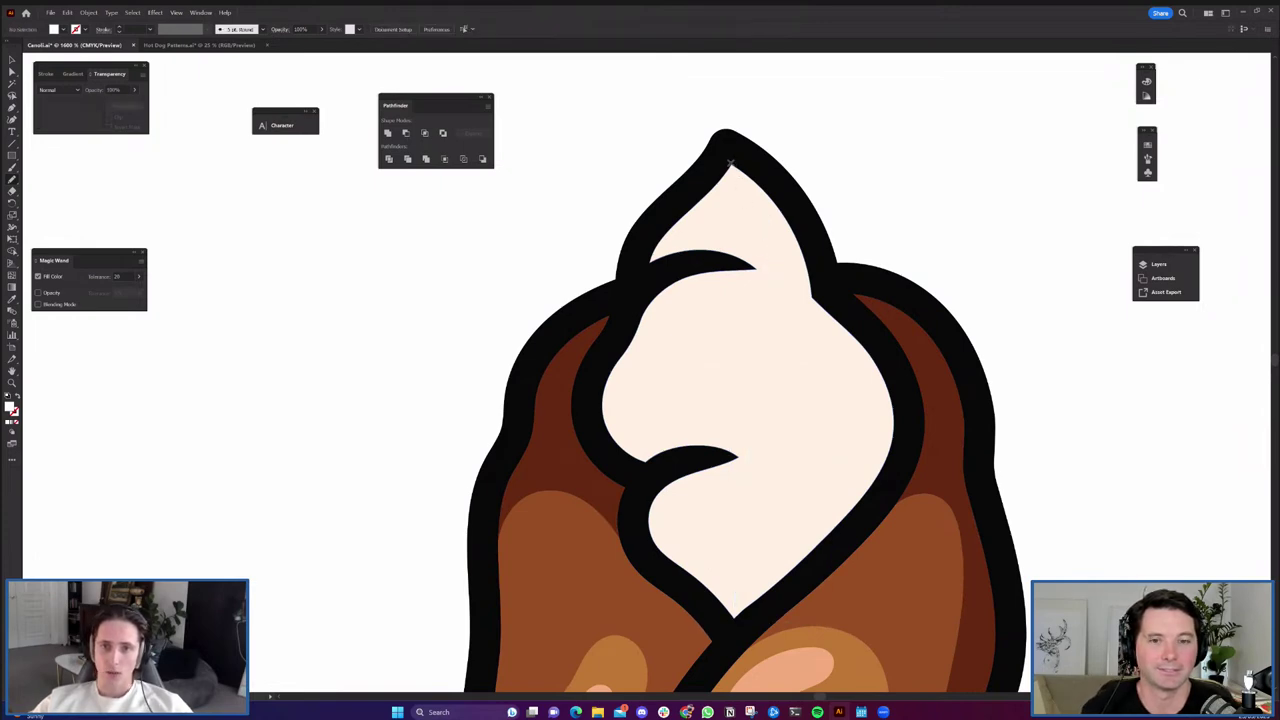
Draw a zigzag Pencil line down the upper cream from its tip to its base and divide the cream area along it.
{"action": "left_click_drag", "start_coordinate": [731, 207], "coordinate": [726, 222]}
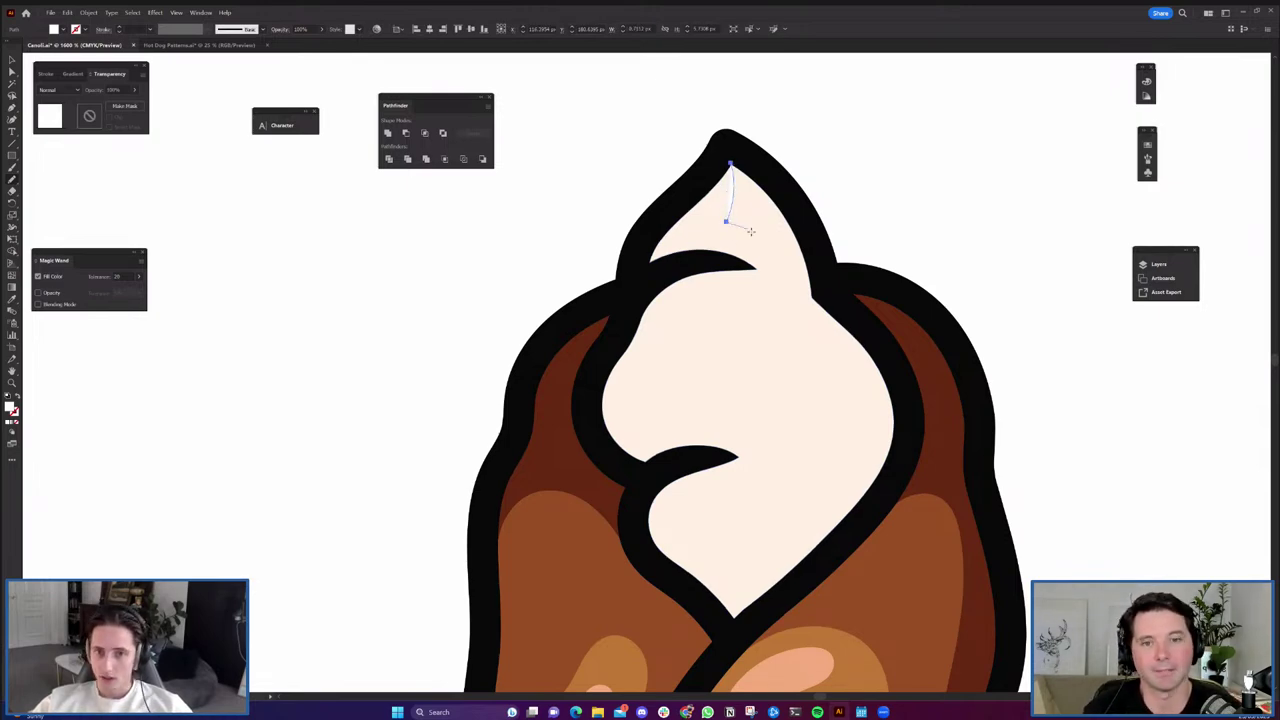
{"action": "left_click_drag", "start_coordinate": [777, 259], "coordinate": [789, 280]}
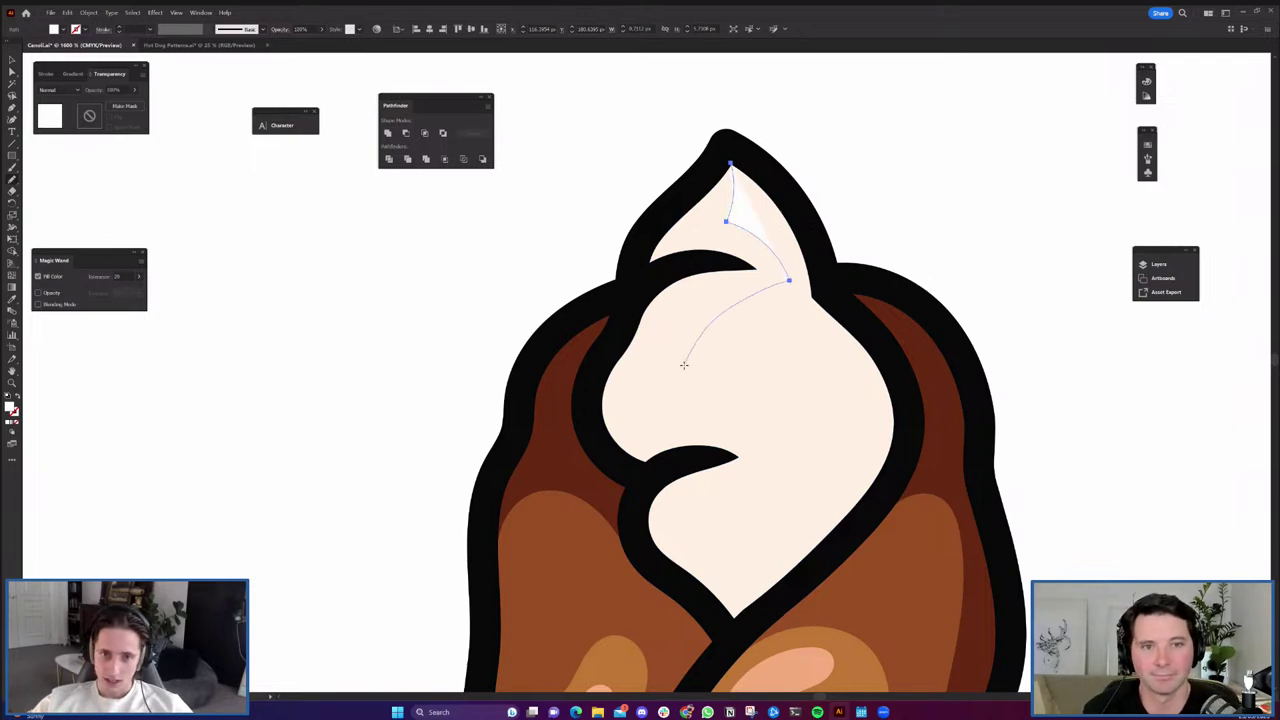
{"action": "left_click_drag", "start_coordinate": [683, 365], "coordinate": [683, 365]}
{"action": "left_click_drag", "start_coordinate": [808, 431], "coordinate": [807, 432]}
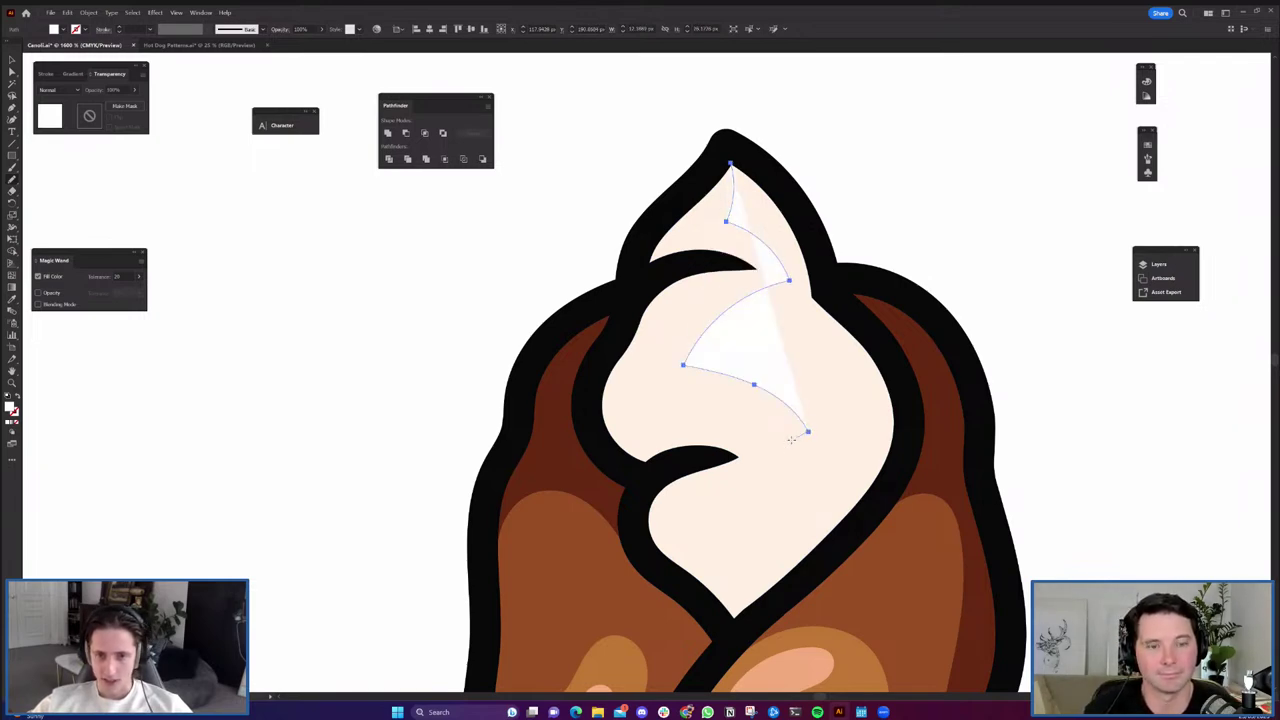
{"action": "left_click_drag", "start_coordinate": [731, 612], "coordinate": [733, 613]}
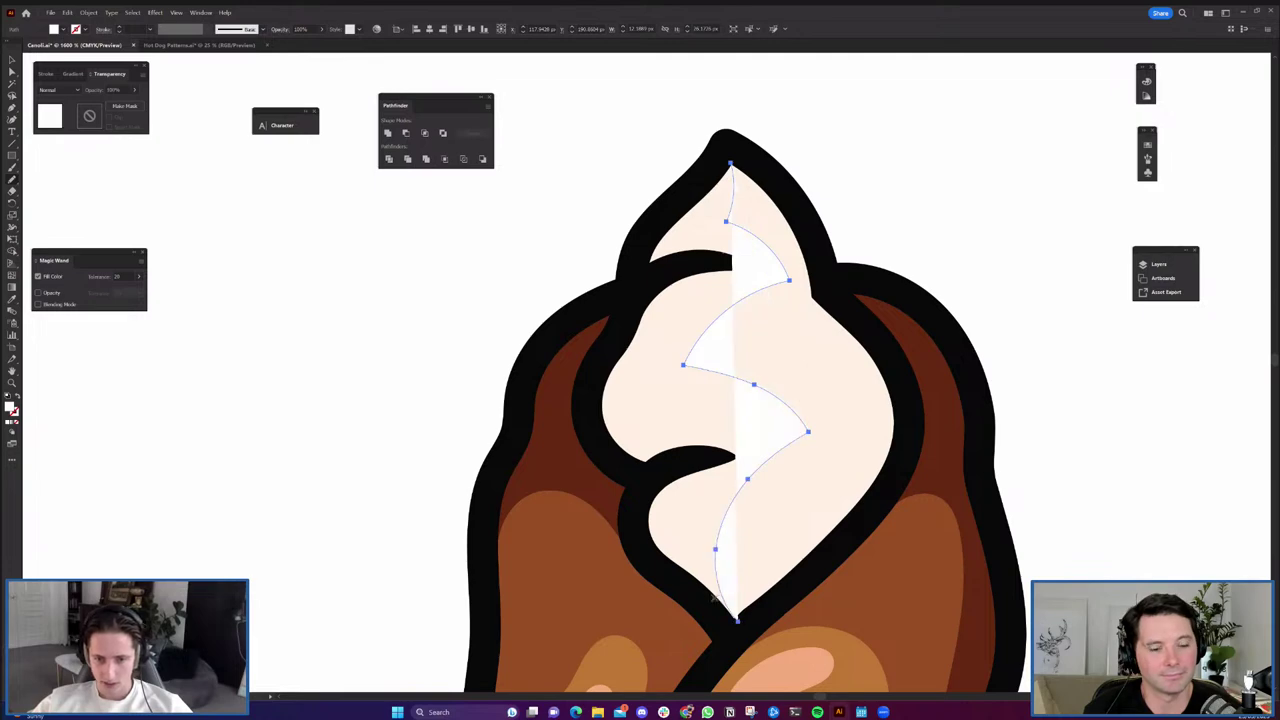
{"action": "left_click", "coordinate": [789, 526], "text": "shift"}
{"action": "left_click", "coordinate": [389, 160]}
Fill the left part of the divided upper cream with the beige sampled from the lower cream.
{"action": "left_click", "coordinate": [545, 255]}
{"action": "left_click", "coordinate": [669, 385]}
{"action": "scroll", "coordinate": [669, 385], "scroll_direction": "down", "scroll_amount": 3}
{"action": "left_click_drag", "start_coordinate": [688, 545], "coordinate": [697, 154]}
{"action": "key", "text": "i"}
{"action": "left_click", "coordinate": [857, 266]}
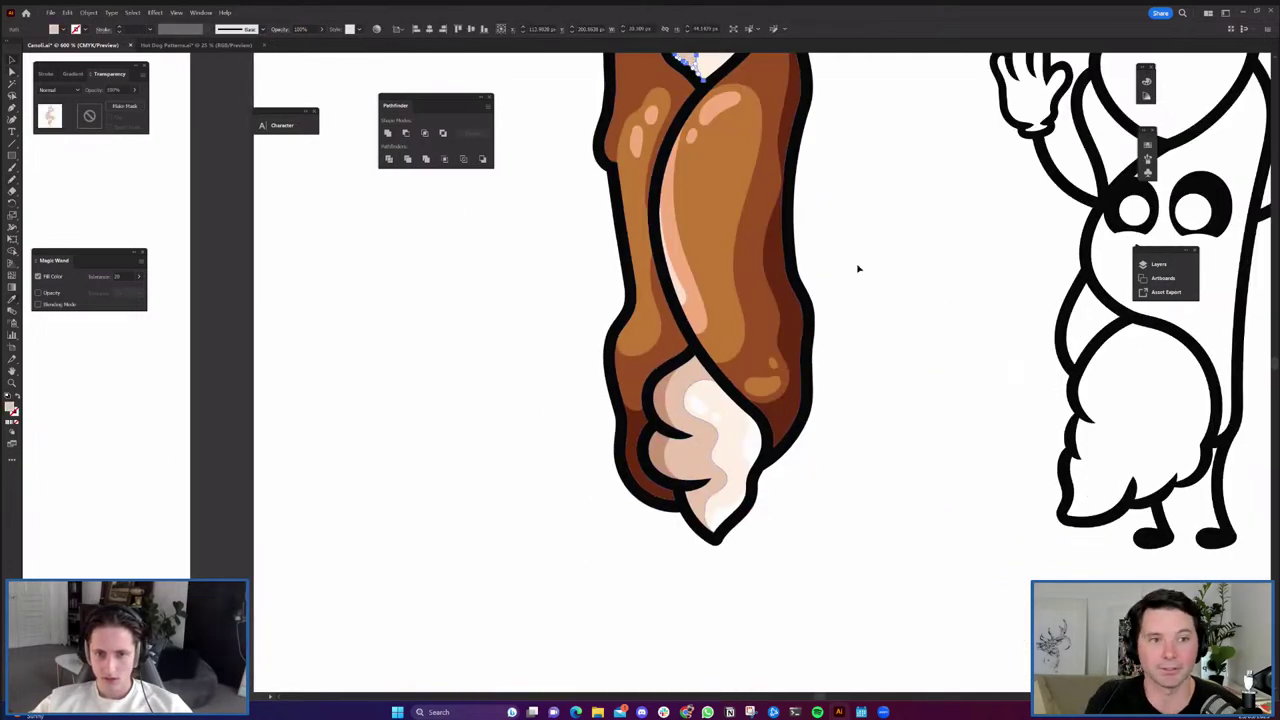
Draw a wavy Pencil line through the lobes of the upper cream's beige area and divide the area along it.
{"action": "scroll", "coordinate": [723, 294], "scroll_direction": "up", "scroll_amount": 3}
{"action": "scroll", "coordinate": [690, 305], "scroll_direction": "up", "scroll_amount": 4}
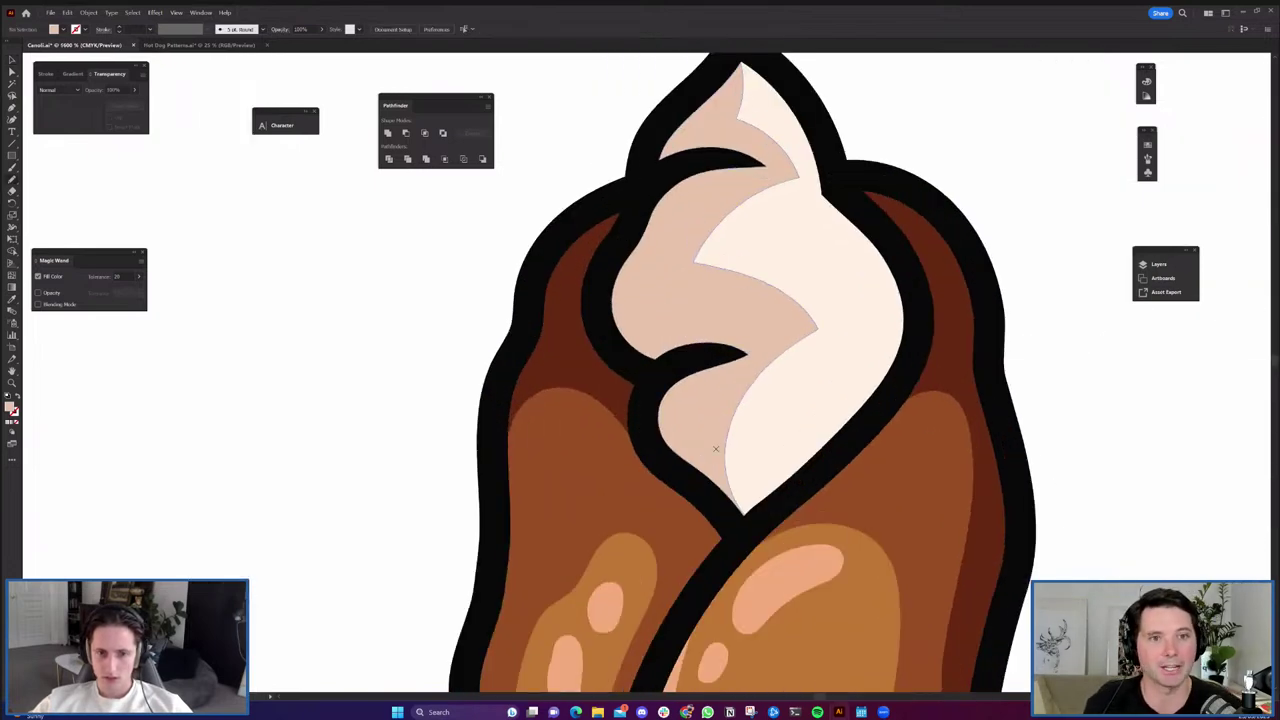
{"action": "scroll", "coordinate": [715, 449], "scroll_direction": "up", "scroll_amount": 2}
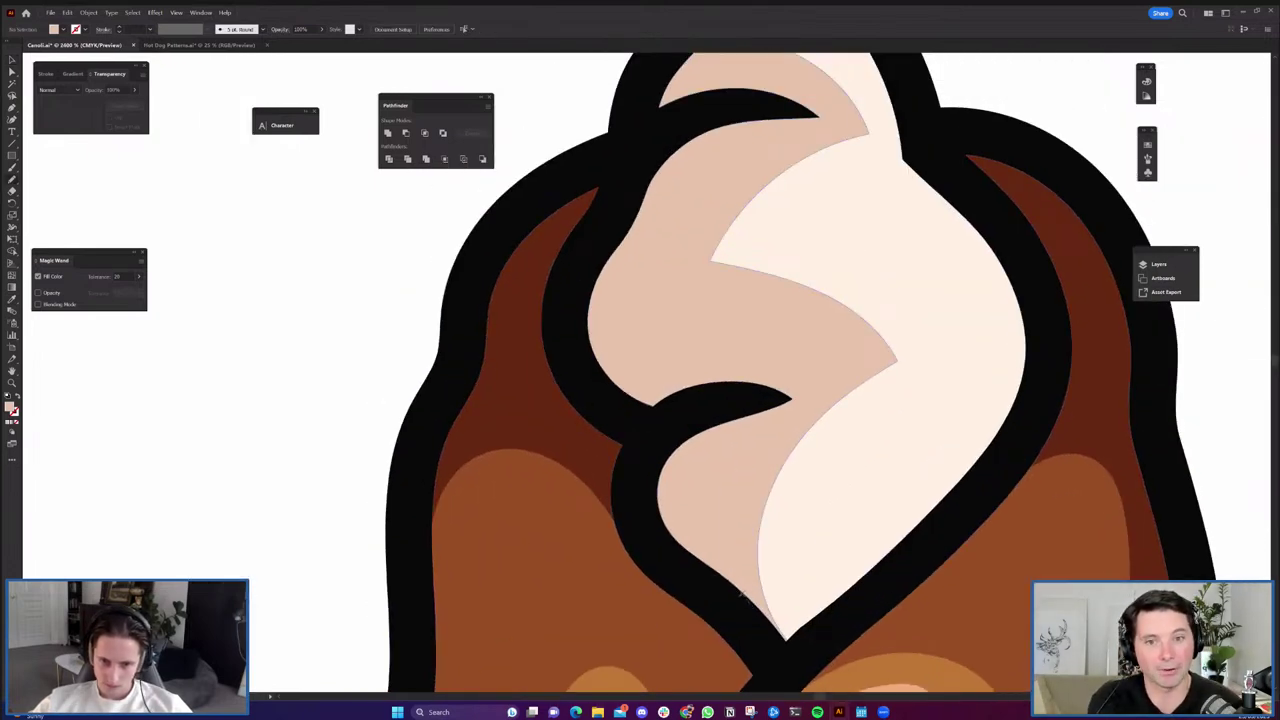
{"action": "left_click", "coordinate": [762, 410]}
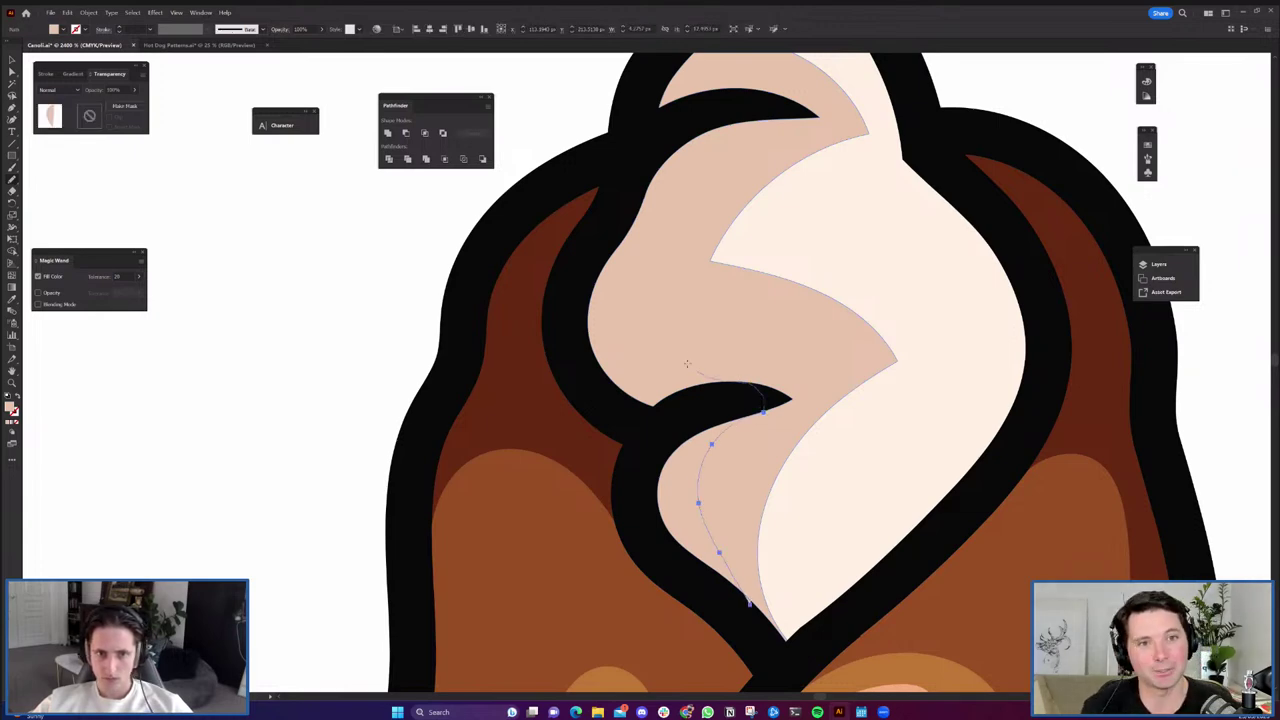
{"action": "mouse_move", "coordinate": [741, 121]}
{"action": "left_mouse_down"}
{"action": "mouse_move", "coordinate": [765, 89]}
{"action": "mouse_move", "coordinate": [805, 307]}
{"action": "left_mouse_up"}
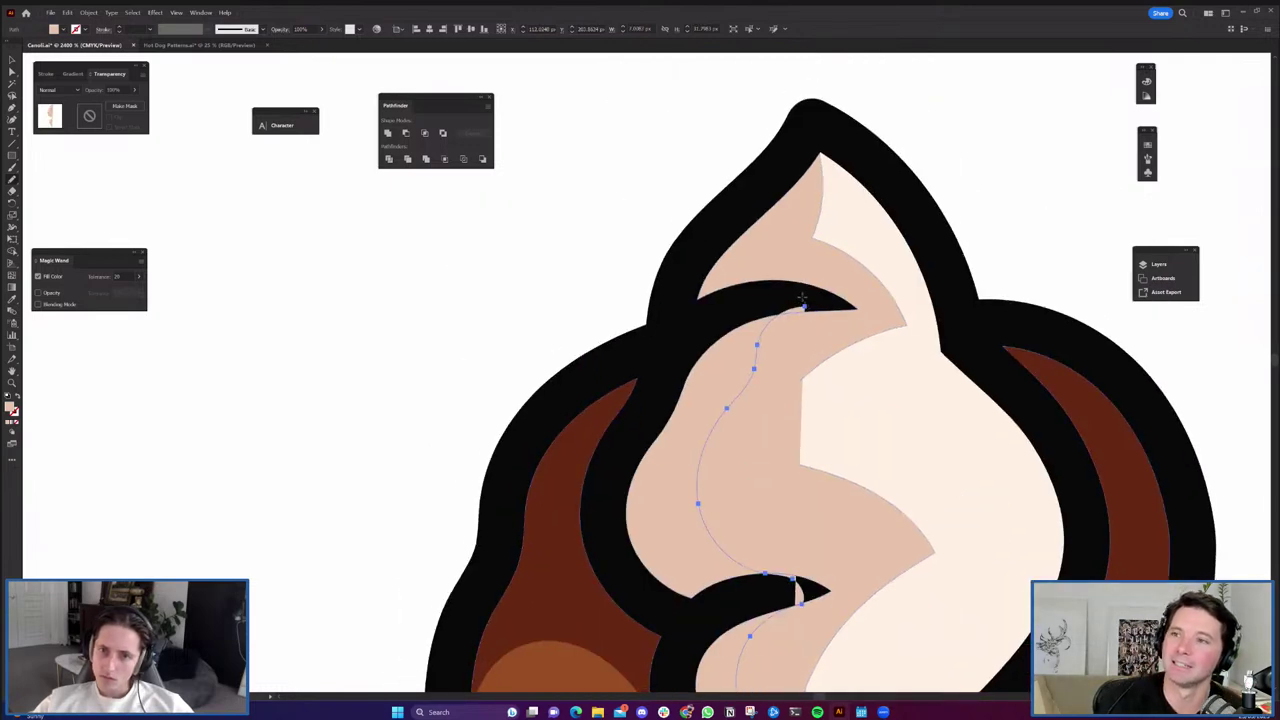
{"action": "left_click_drag", "start_coordinate": [733, 255], "coordinate": [750, 205]}
{"action": "key", "text": "shift+x"}
{"action": "key", "text": "a"}
{"action": "left_click", "coordinate": [722, 416], "text": "shift"}
{"action": "left_click", "coordinate": [389, 158]}
Fill the outer left pieces of the upper cream's lobes with the darker beige sampled from the lower cream.
{"action": "left_click", "coordinate": [457, 322]}
{"action": "left_click", "coordinate": [722, 277]}
{"action": "left_click", "coordinate": [671, 504], "text": "shift"}
{"action": "left_click_drag", "start_coordinate": [553, 171], "coordinate": [570, 105]}
{"action": "left_click", "coordinate": [635, 296], "text": "shift"}
{"action": "scroll", "coordinate": [689, 403], "scroll_direction": "down", "scroll_amount": 2}
{"action": "left_click_drag", "start_coordinate": [689, 403], "coordinate": [640, 78]}
{"action": "scroll", "coordinate": [690, 525], "scroll_direction": "down", "scroll_amount": 3}
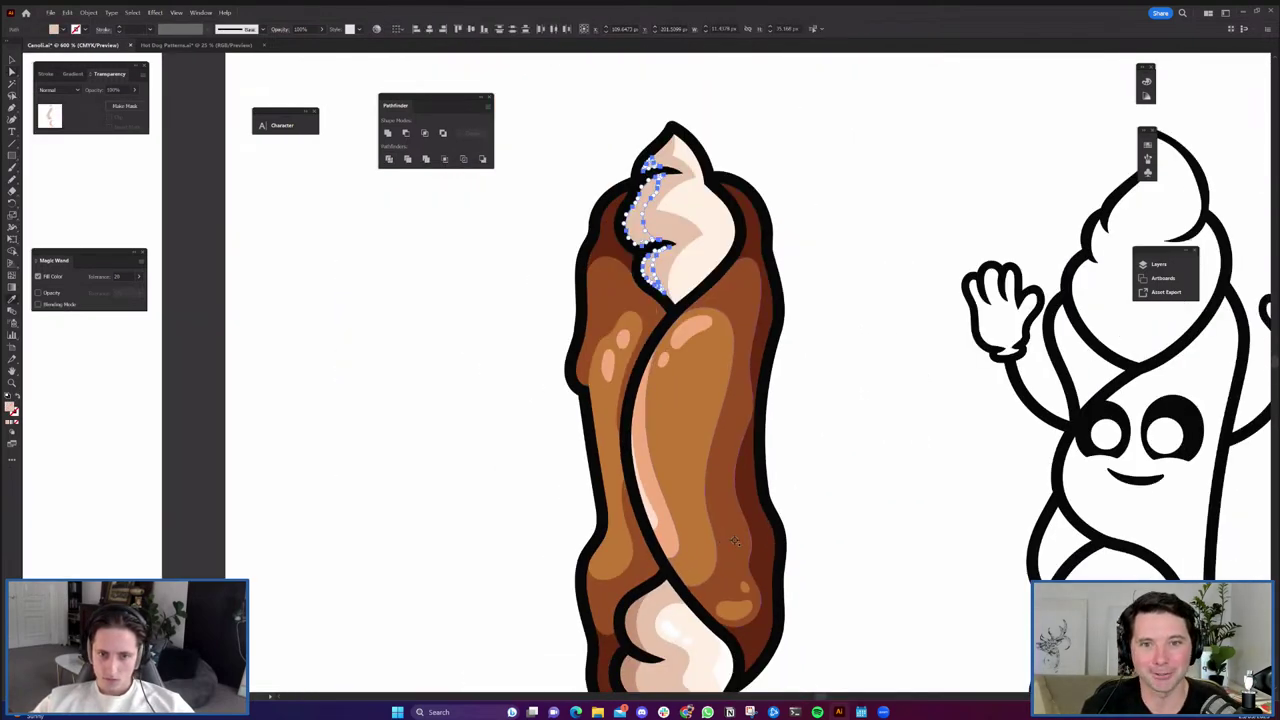
{"action": "scroll", "coordinate": [626, 540], "scroll_direction": "up", "scroll_amount": 3}
{"action": "scroll", "coordinate": [689, 314], "scroll_direction": "down", "scroll_amount": 4}
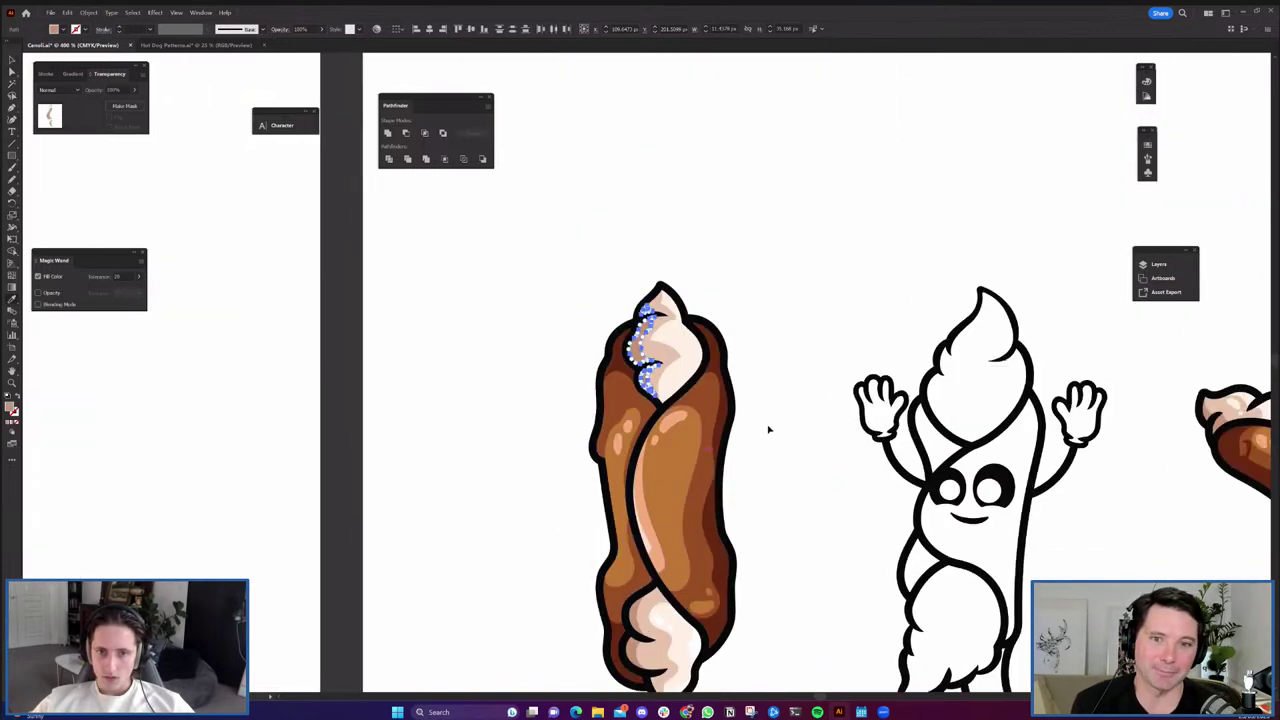
{"action": "left_click", "coordinate": [766, 429]}
Round the sharp zigzag corners along the right edge of the upper cream's beige area.
{"action": "scroll", "coordinate": [682, 367], "scroll_direction": "up", "scroll_amount": 3}
{"action": "scroll", "coordinate": [681, 367], "scroll_direction": "up", "scroll_amount": 1}
{"action": "left_click", "coordinate": [610, 338]}
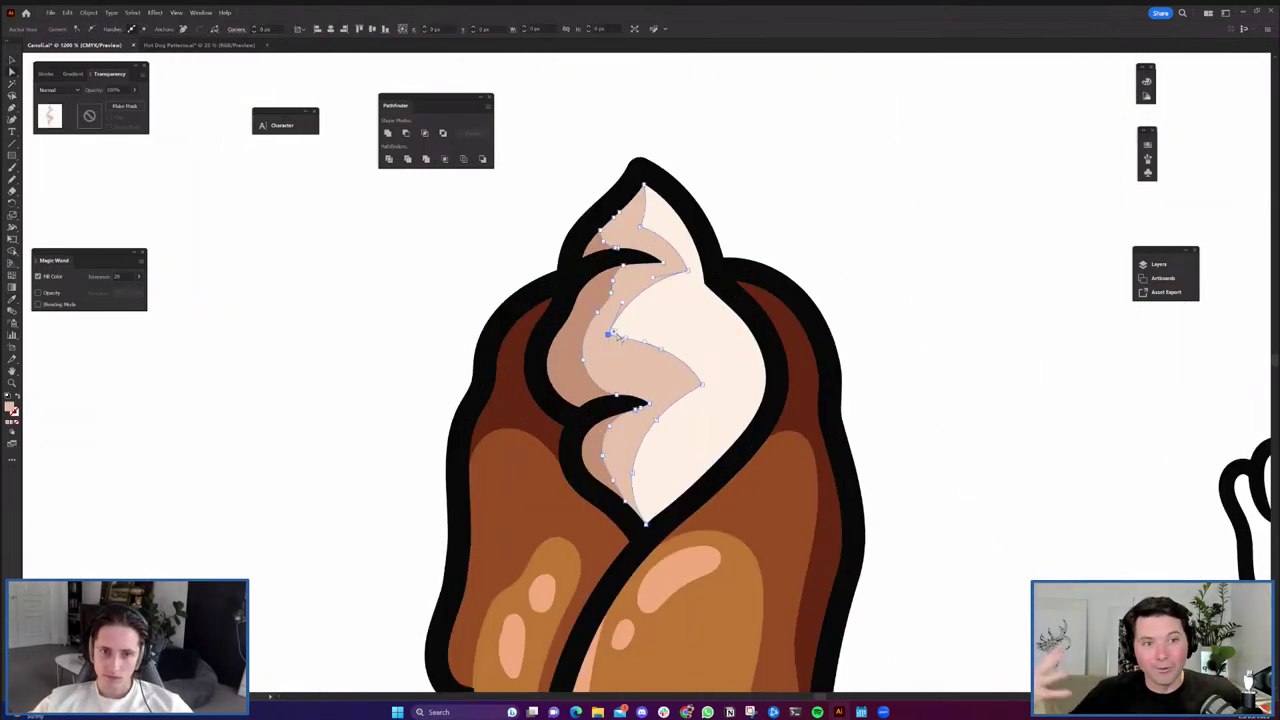
{"action": "left_click_drag", "start_coordinate": [700, 383], "coordinate": [674, 402]}
{"action": "left_click", "coordinate": [687, 270]}
{"action": "left_click_drag", "start_coordinate": [682, 269], "coordinate": [664, 261]}
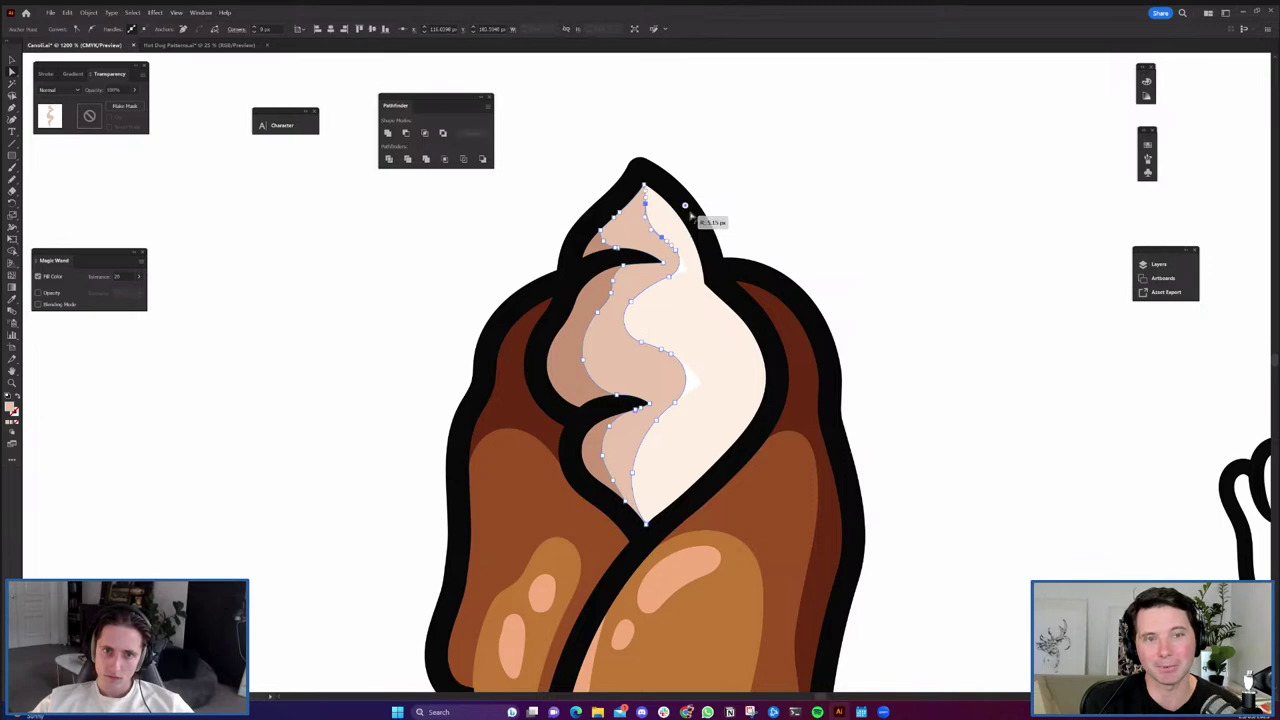
{"action": "left_click", "coordinate": [778, 206]}
Round the matching corners on the left edge of the upper cream's light area to close the gaps beside the beige.
{"action": "left_click", "coordinate": [698, 380]}
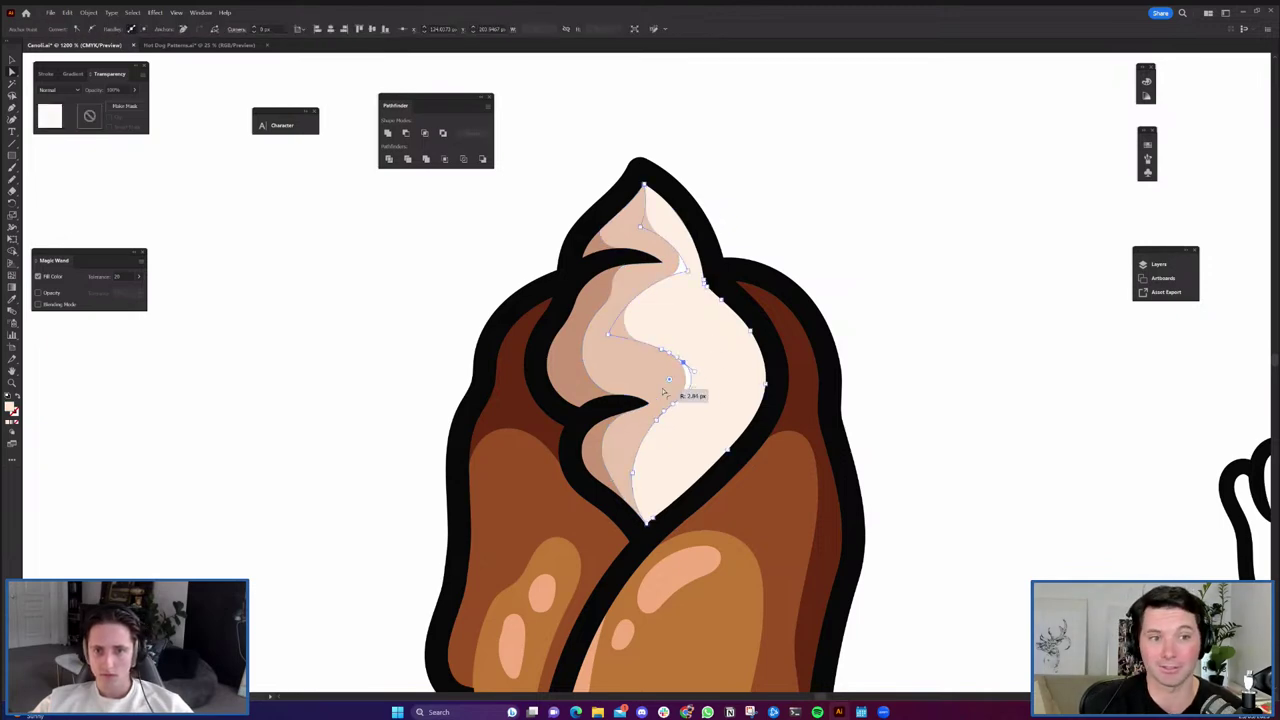
{"action": "left_click_drag", "start_coordinate": [686, 271], "coordinate": [674, 251]}
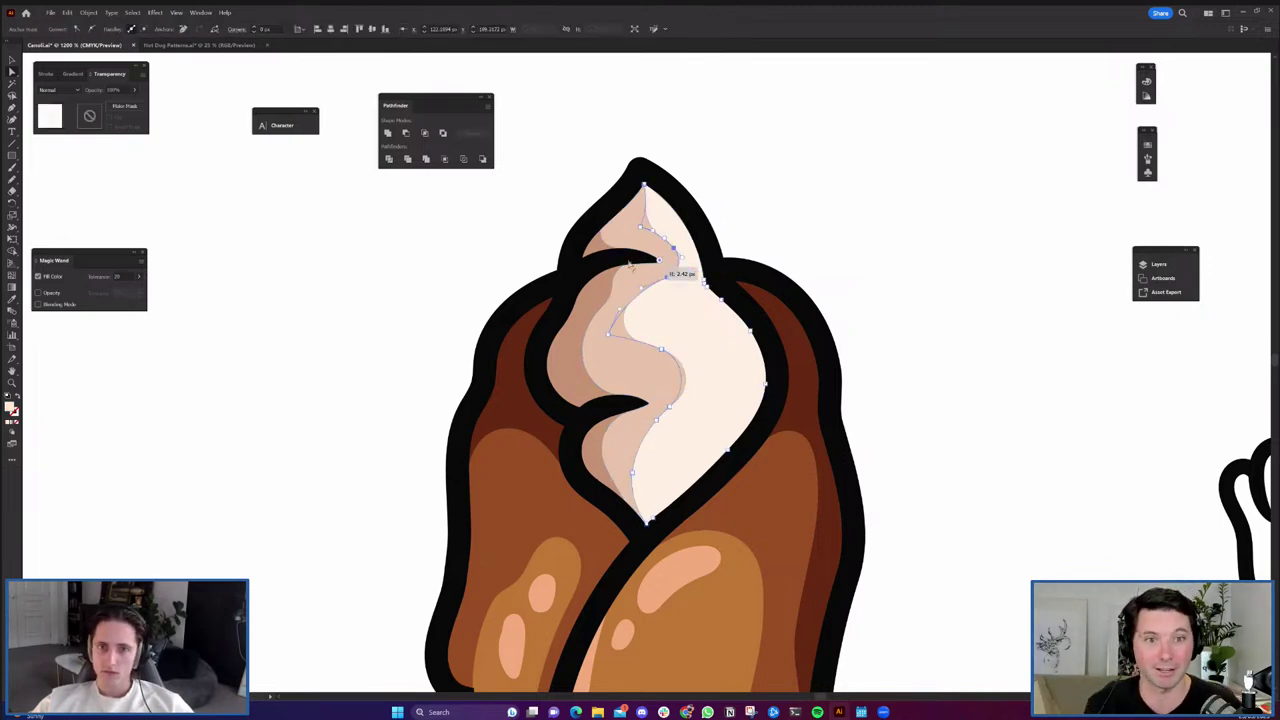
{"action": "left_click", "coordinate": [765, 201]}
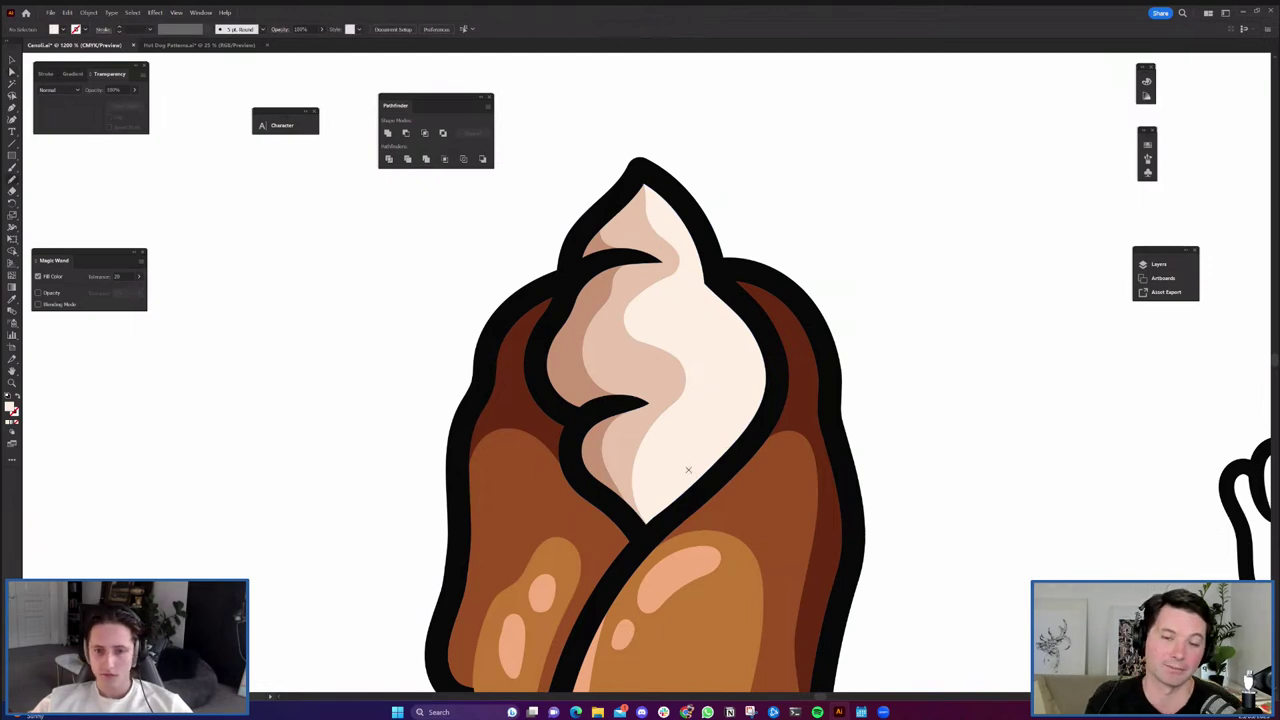
Draw a wavy Pencil line along the right edge of the upper cream's light area and divide the area along it.
{"action": "scroll", "coordinate": [688, 469], "scroll_direction": "up", "scroll_amount": 2}
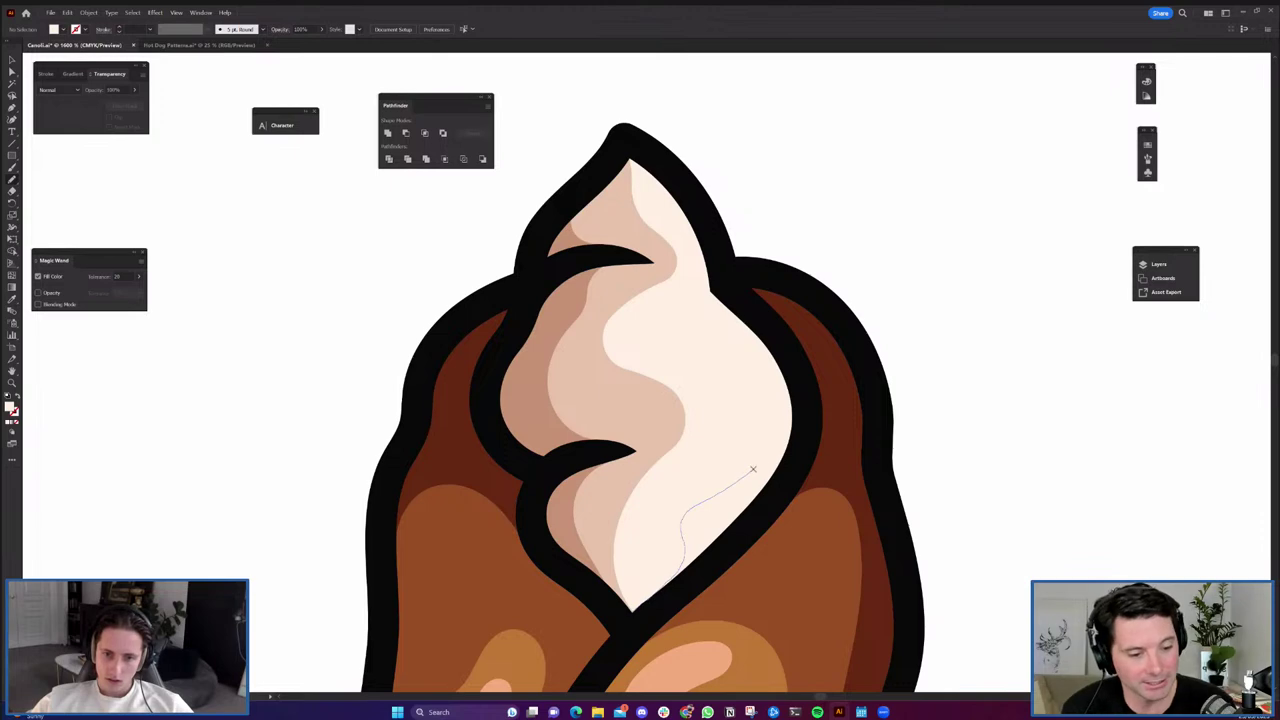
{"action": "left_click_drag", "start_coordinate": [775, 410], "coordinate": [769, 364]}
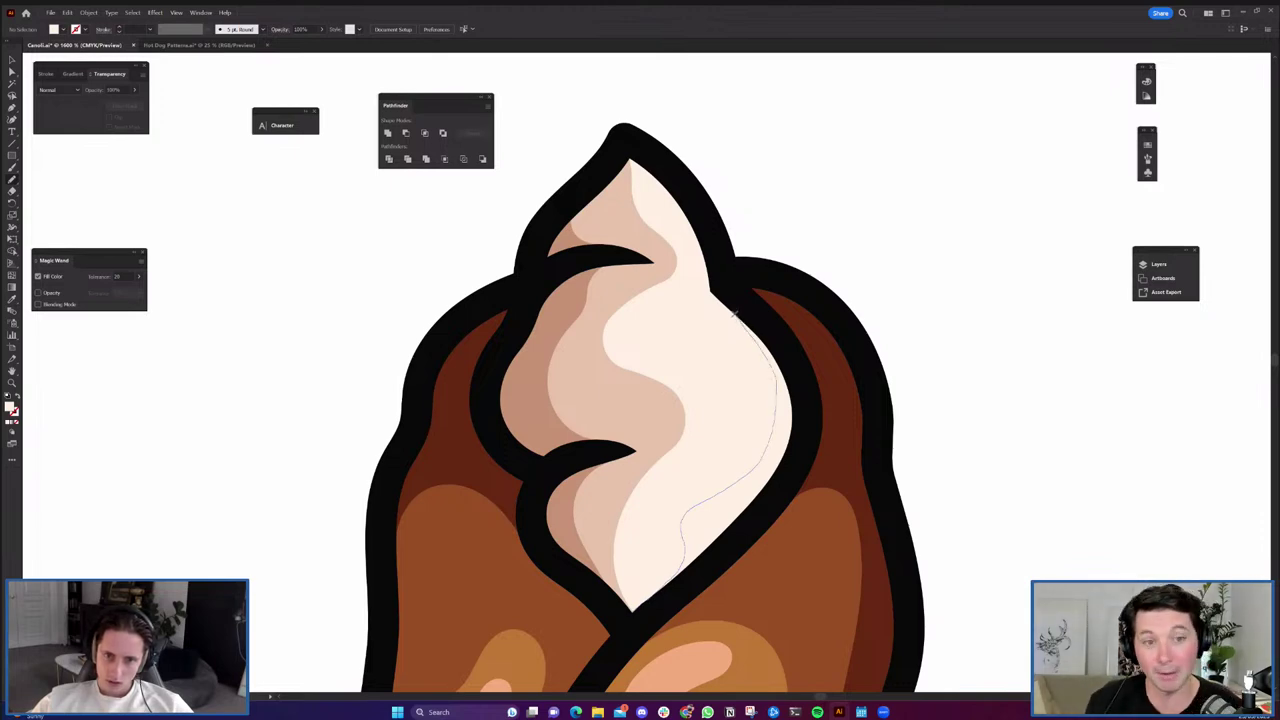
{"action": "left_click_drag", "start_coordinate": [718, 297], "coordinate": [714, 294]}
{"action": "key", "text": "a"}
{"action": "left_click", "coordinate": [727, 419], "text": "shift"}
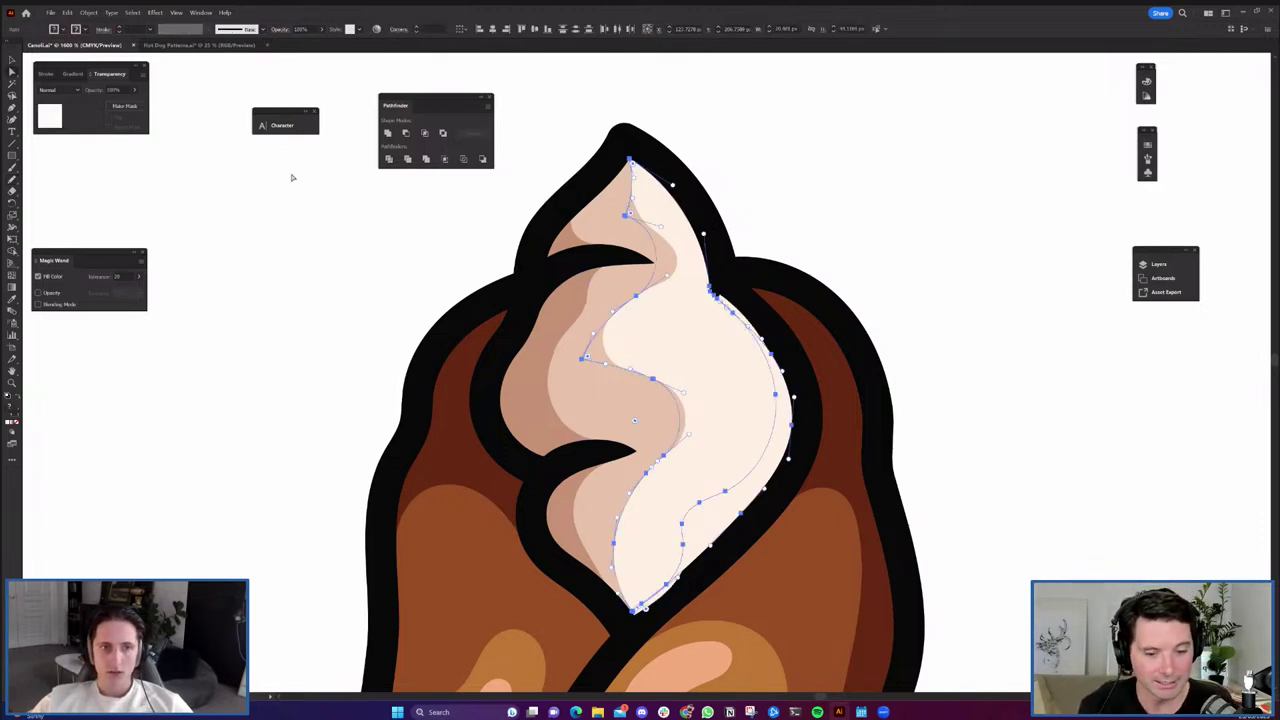
{"action": "left_click", "coordinate": [388, 161]}
Fill the divided right-edge piece with white sampled from the lower cream and restore the light area's rounded left edge.
{"action": "key", "text": "ctrl+shift+a"}
{"action": "left_click", "coordinate": [699, 518]}
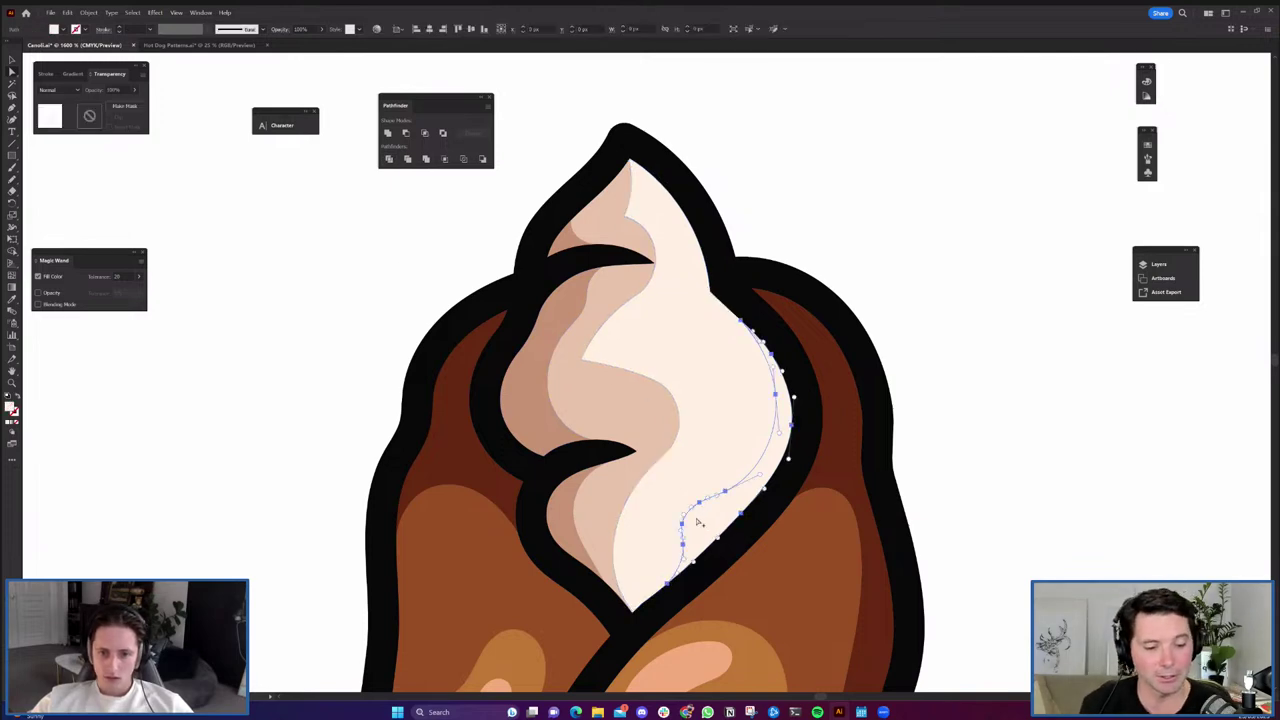
{"action": "scroll", "coordinate": [697, 515], "scroll_direction": "down", "scroll_amount": 3}
{"action": "left_click_drag", "start_coordinate": [669, 606], "coordinate": [617, 234]}
{"action": "key", "text": "v"}
{"action": "left_click", "coordinate": [797, 429]}
{"action": "left_click_drag", "start_coordinate": [763, 141], "coordinate": [797, 429]}
{"action": "scroll", "coordinate": [676, 368], "scroll_direction": "up", "scroll_amount": 2}
{"action": "scroll", "coordinate": [674, 335], "scroll_direction": "up", "scroll_amount": 2}
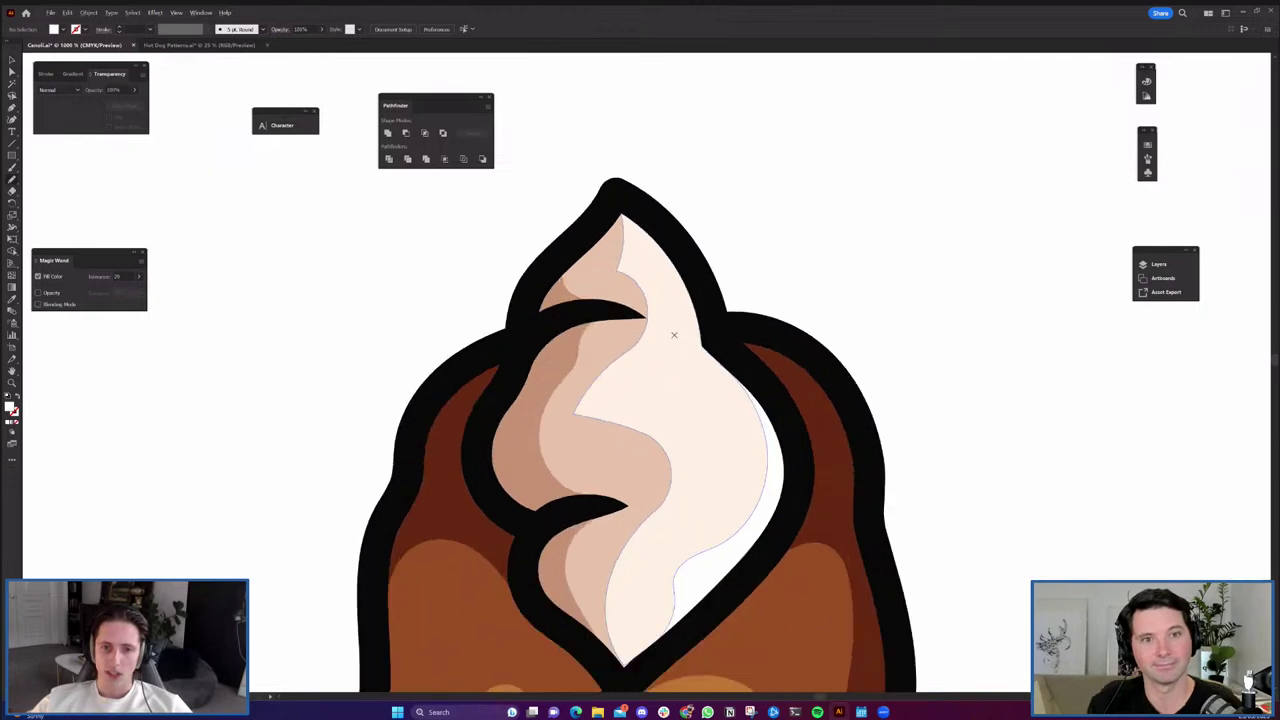
{"action": "left_click", "coordinate": [577, 413]}
{"action": "left_click", "coordinate": [765, 234]}
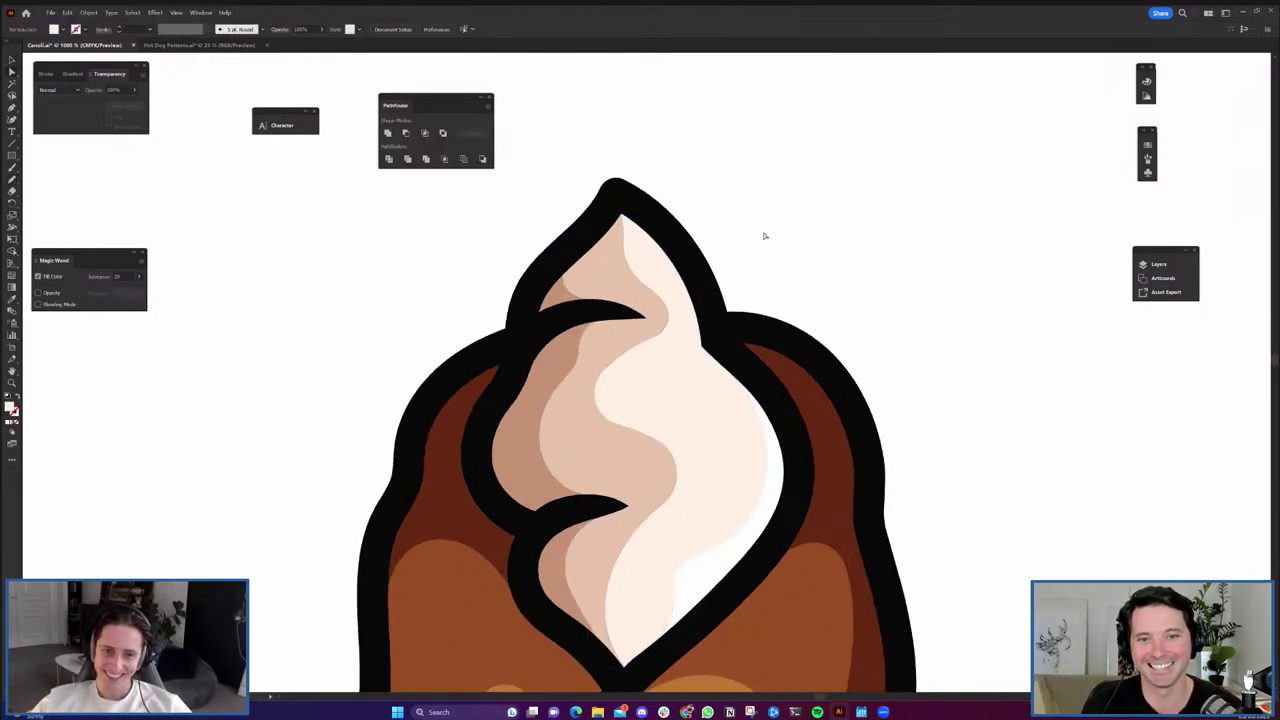
Check the shaded cannoli as a whole beside the other cannoli illustrations.
{"action": "scroll", "coordinate": [780, 252], "scroll_direction": "down", "scroll_amount": 2}
{"action": "scroll", "coordinate": [775, 245], "scroll_direction": "up", "scroll_amount": 2}
{"action": "scroll", "coordinate": [766, 235], "scroll_direction": "down", "scroll_amount": 3}
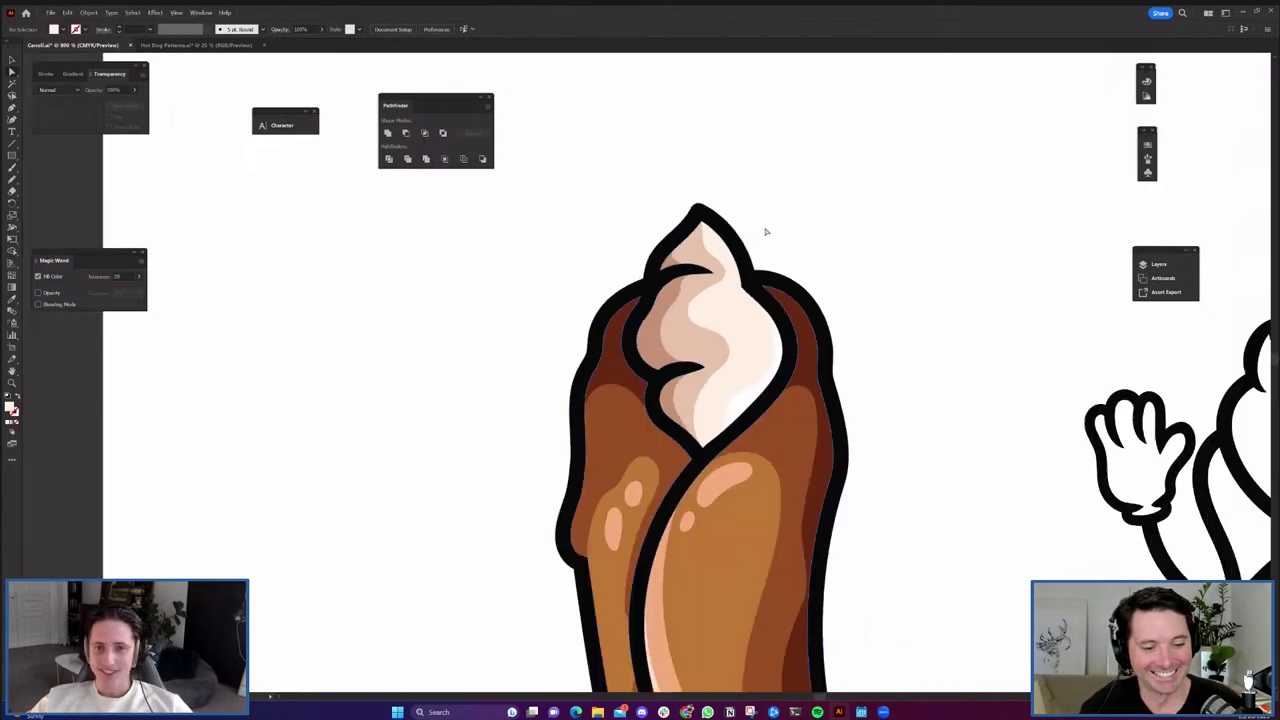
{"action": "scroll", "coordinate": [766, 235], "scroll_direction": "down", "scroll_amount": 2}
{"action": "scroll", "coordinate": [766, 235], "scroll_direction": "down", "scroll_amount": 1}
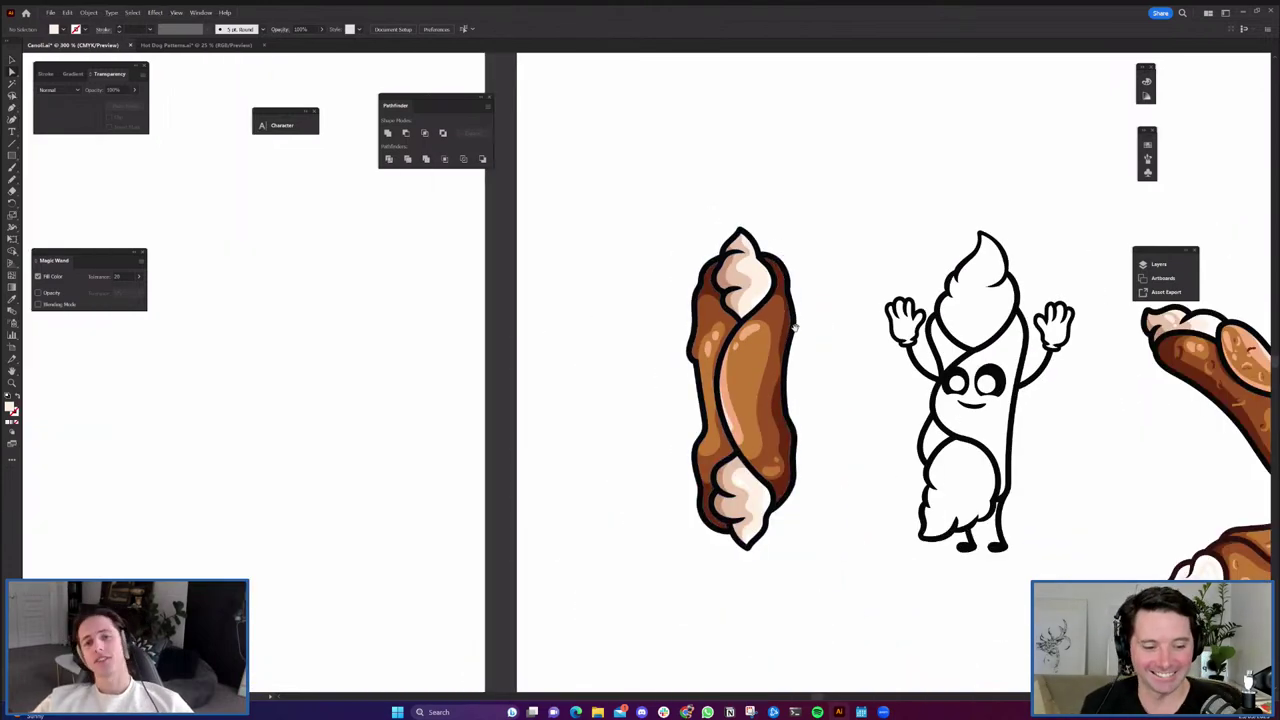
{"action": "scroll", "coordinate": [764, 397], "scroll_direction": "right", "scroll_amount": 1}
{"action": "scroll", "coordinate": [780, 510], "scroll_direction": "down", "scroll_amount": 2}
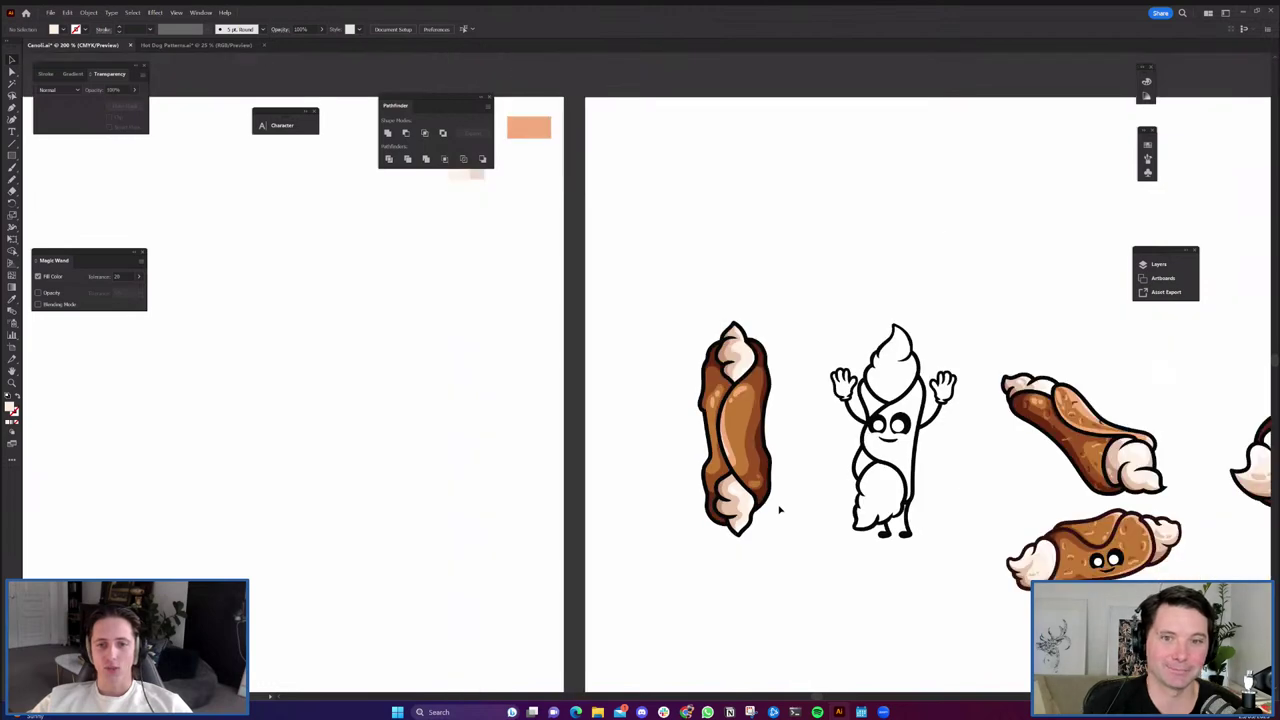
{"action": "scroll", "coordinate": [780, 515], "scroll_direction": "right", "scroll_amount": 1}
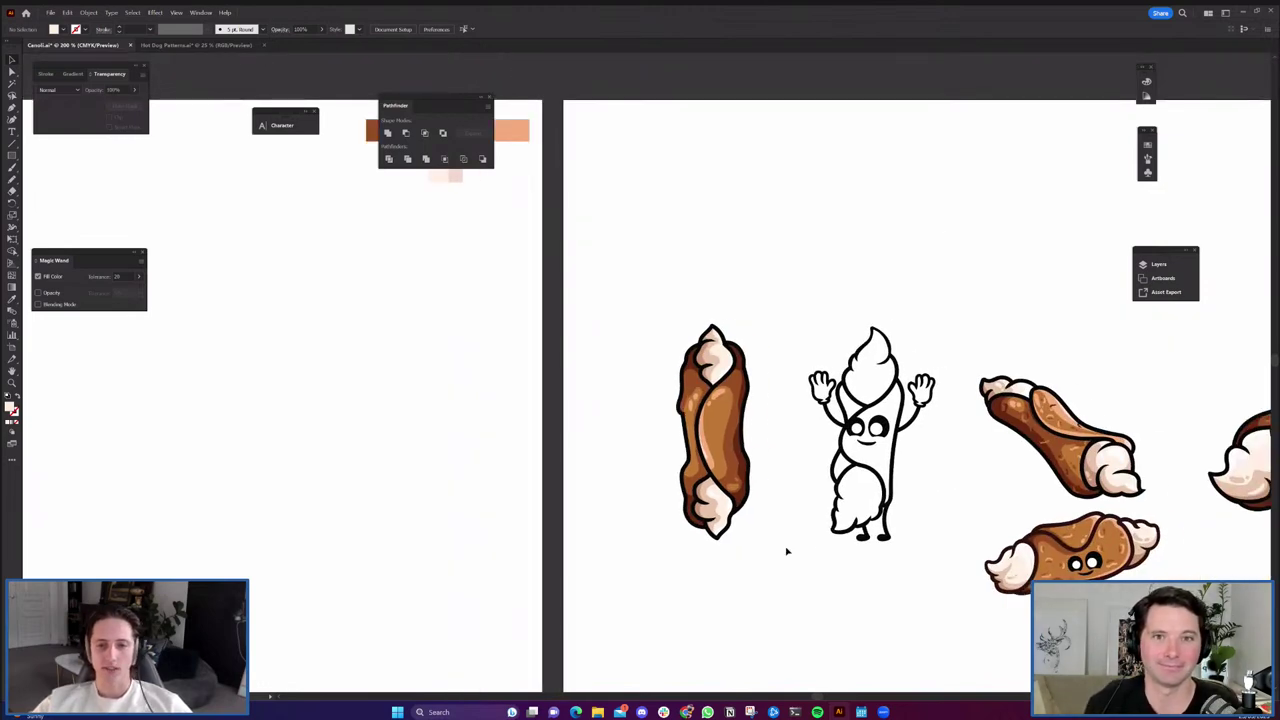
{"action": "scroll", "coordinate": [719, 560], "scroll_direction": "right", "scroll_amount": 3}
Draw a large and a small Pencil highlight in the middle of the upper cream's light area and fill them with sampled white.
{"action": "scroll", "coordinate": [656, 334], "scroll_direction": "up", "scroll_amount": 10}
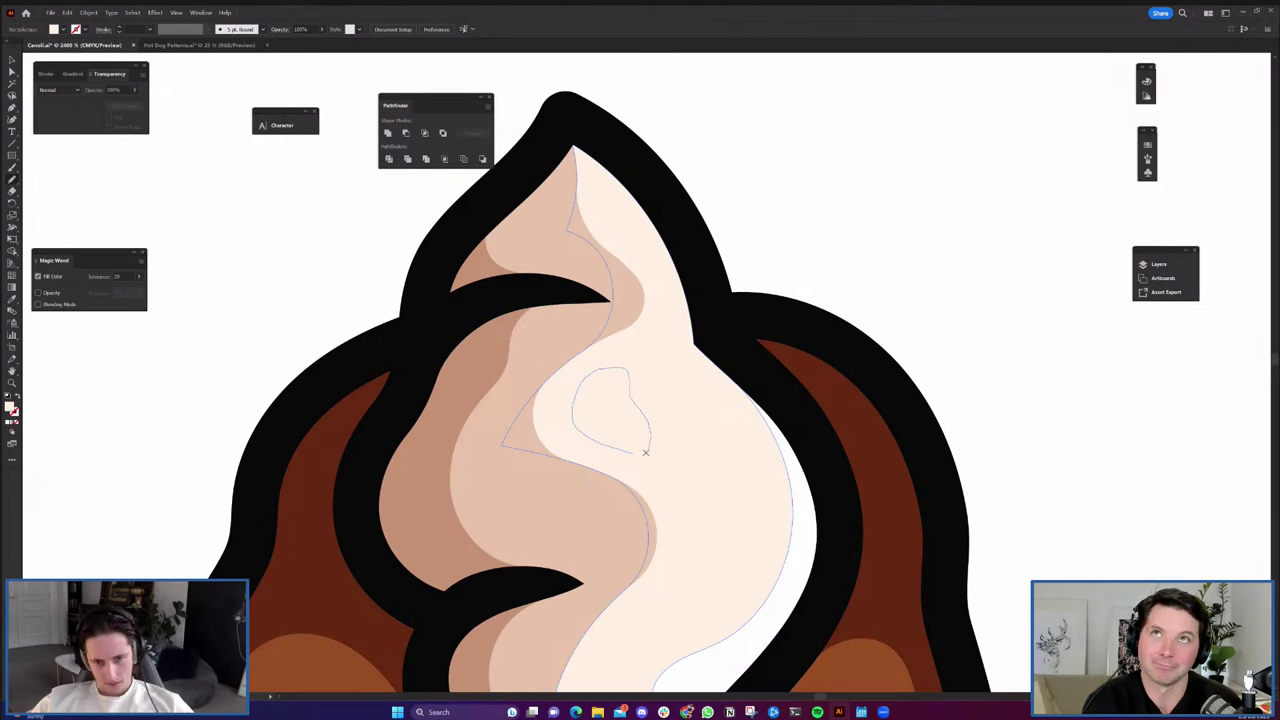
{"action": "left_click_drag", "start_coordinate": [646, 453], "coordinate": [632, 454]}
{"action": "left_click_drag", "start_coordinate": [689, 529], "coordinate": [666, 371]}
{"action": "key", "text": "i"}
{"action": "left_click", "coordinate": [669, 538]}
{"action": "key", "text": "n"}
{"action": "left_click", "coordinate": [1071, 388], "text": "ctrl"}
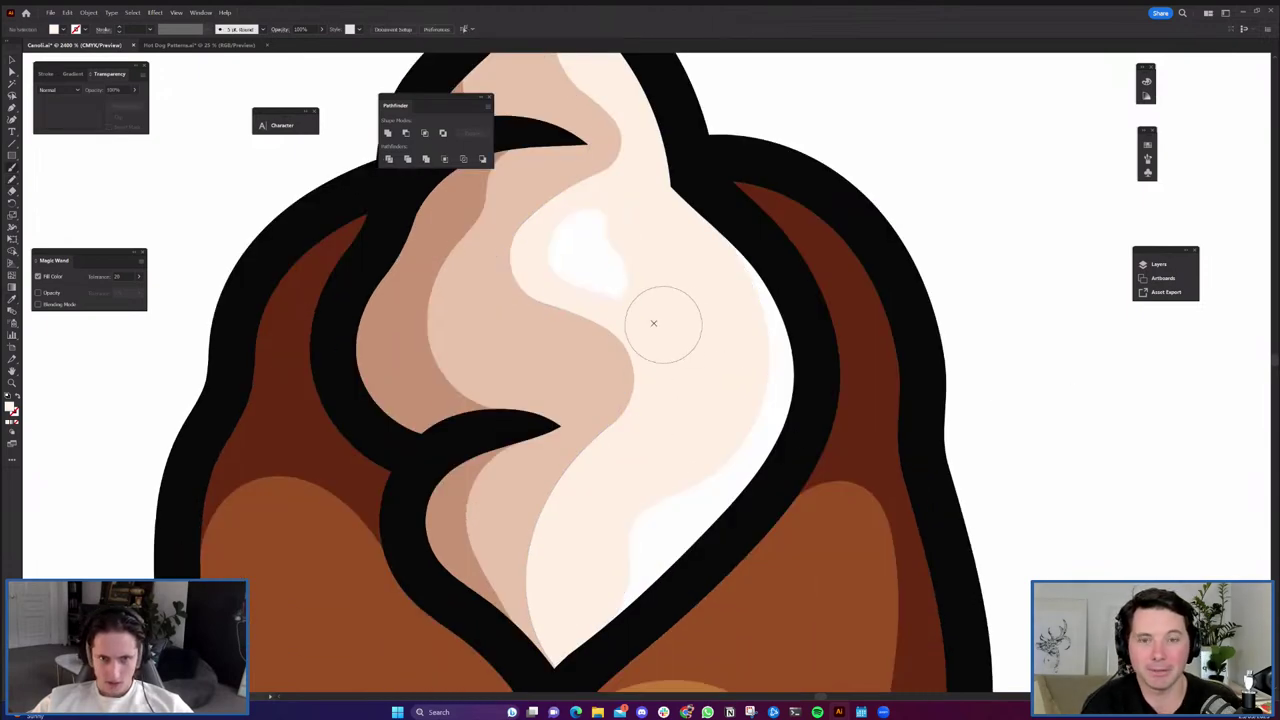
{"action": "scroll", "coordinate": [653, 323], "scroll_direction": "up", "scroll_amount": 3}
{"action": "mouse_move", "coordinate": [629, 308]}
{"action": "left_mouse_down"}
{"action": "mouse_move", "coordinate": [703, 325]}
{"action": "mouse_move", "coordinate": [706, 375]}
{"action": "mouse_move", "coordinate": [677, 375]}
{"action": "mouse_move", "coordinate": [633, 322]}
{"action": "left_mouse_up"}
{"action": "scroll", "coordinate": [660, 330], "scroll_direction": "down", "scroll_amount": 8}
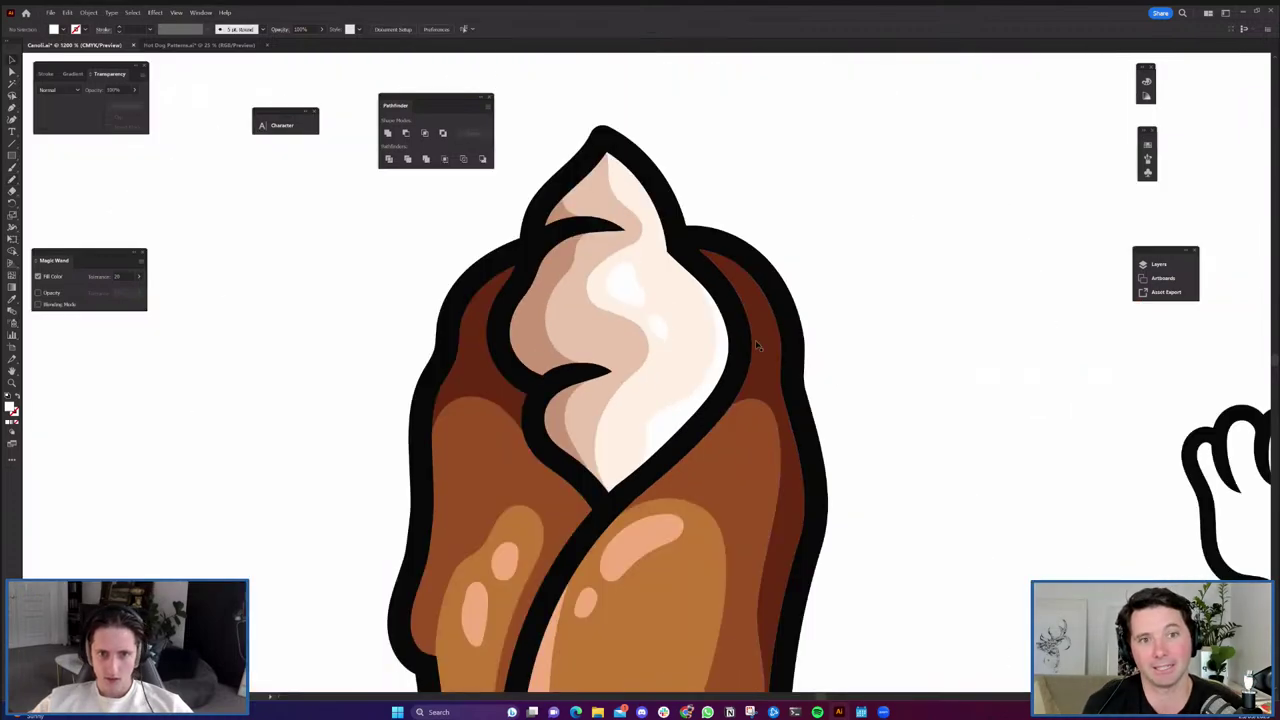
Draw two small oval off-white highlights on the beige of the upper cream's middle lobe.
{"action": "scroll", "coordinate": [700, 366], "scroll_direction": "up", "scroll_amount": 8}
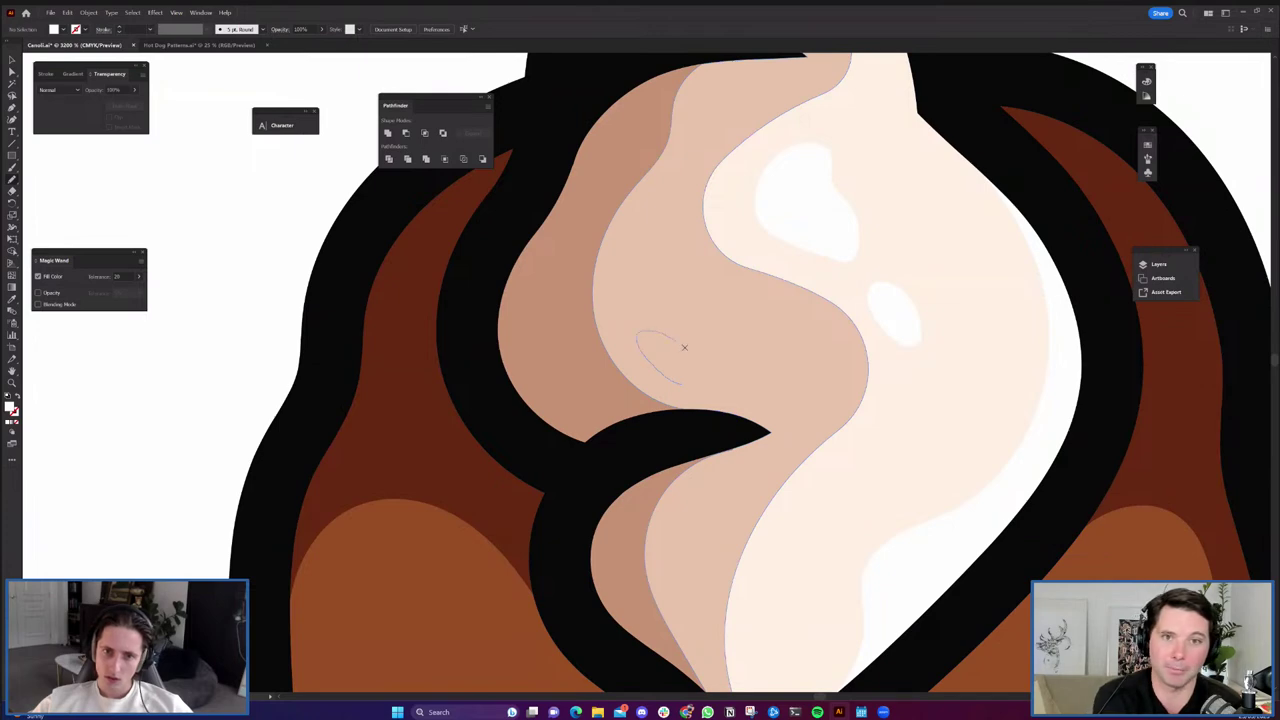
{"action": "left_click_drag", "start_coordinate": [686, 384], "coordinate": [686, 384]}
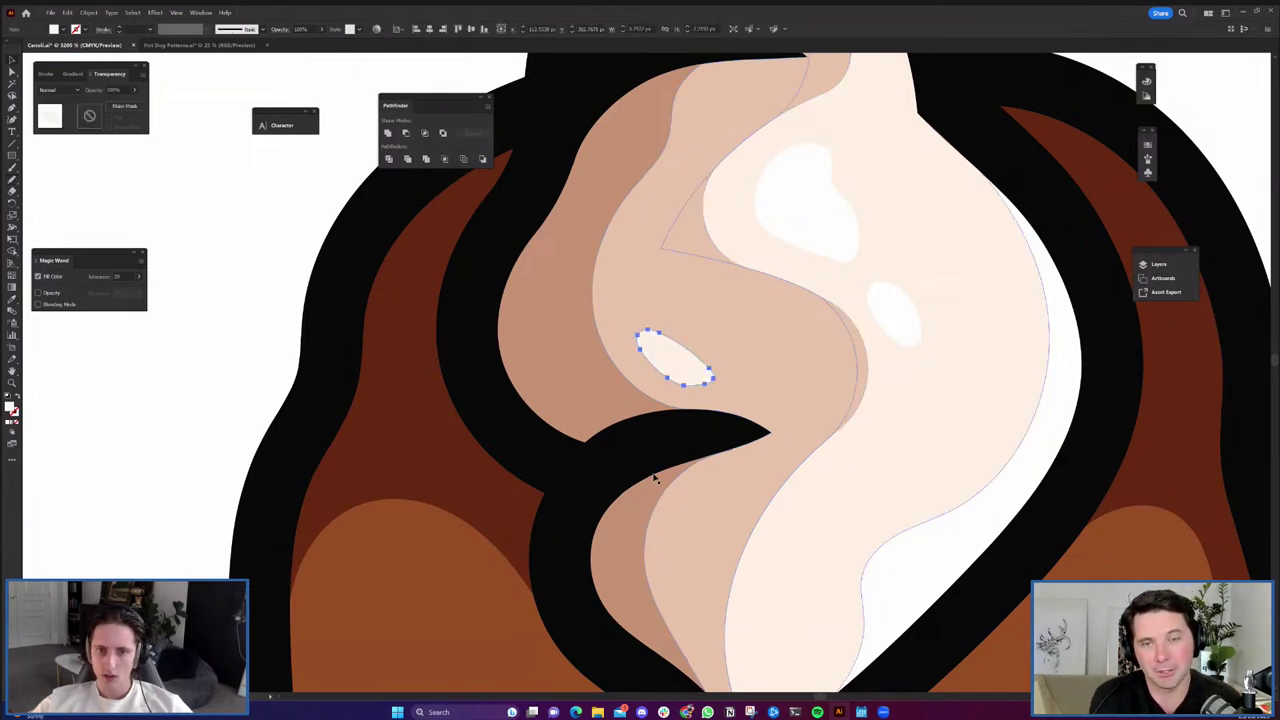
{"action": "scroll", "coordinate": [684, 363], "scroll_direction": "up", "scroll_amount": 2}
{"action": "mouse_move", "coordinate": [623, 191]}
{"action": "left_mouse_down"}
{"action": "mouse_move", "coordinate": [666, 323]}
{"action": "mouse_move", "coordinate": [636, 301]}
{"action": "mouse_move", "coordinate": [654, 283]}
{"action": "left_mouse_up"}
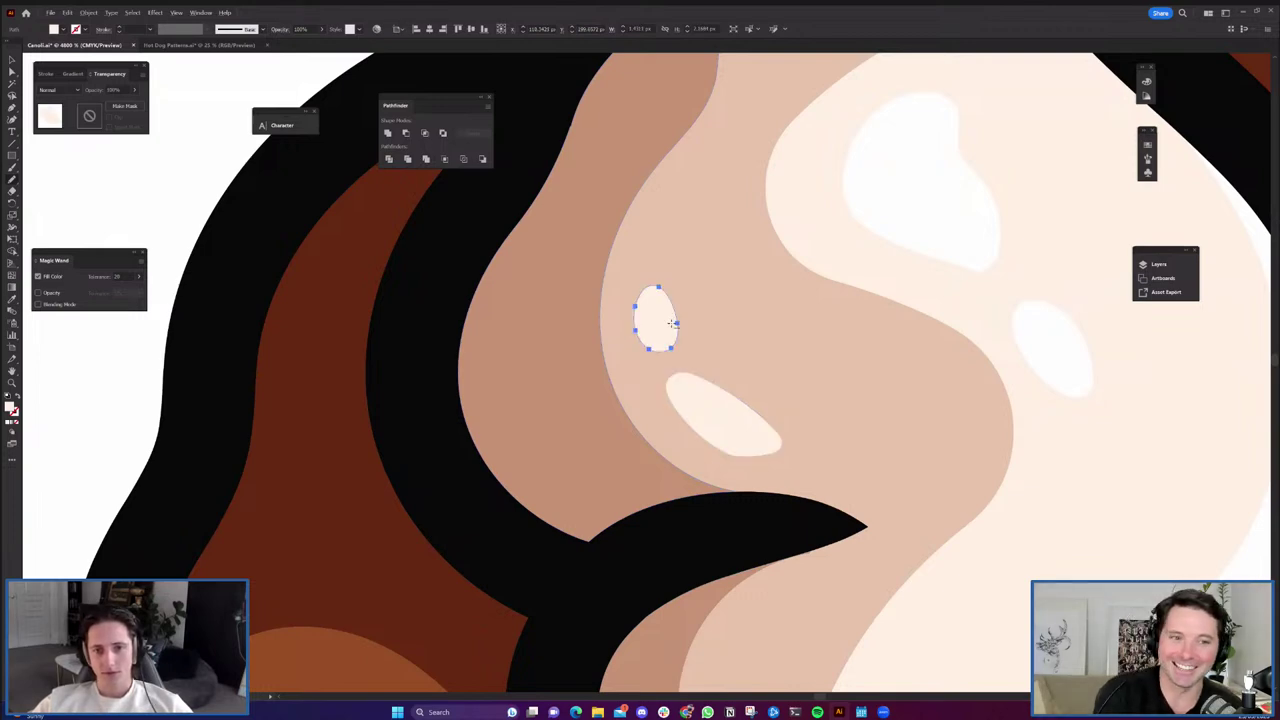
Draw an elongated off-white highlight on the beige of the upper cream's top lobe.
{"action": "scroll", "coordinate": [674, 316], "scroll_direction": "down", "scroll_amount": 4}
{"action": "left_click_drag", "start_coordinate": [768, 174], "coordinate": [768, 290]}
{"action": "scroll", "coordinate": [742, 312], "scroll_direction": "up", "scroll_amount": 4}
{"action": "scroll", "coordinate": [648, 300], "scroll_direction": "up", "scroll_amount": 1}
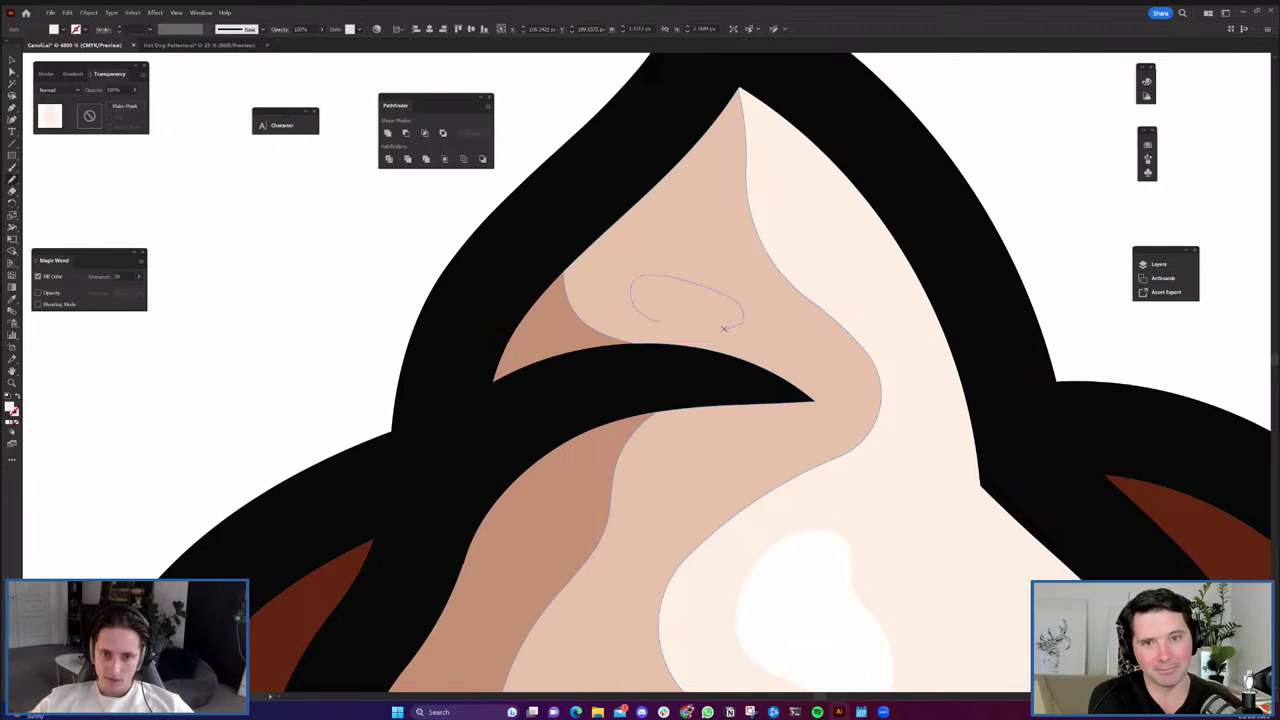
{"action": "left_click_drag", "start_coordinate": [665, 323], "coordinate": [665, 323]}
{"action": "scroll", "coordinate": [749, 294], "scroll_direction": "down", "scroll_amount": 10}
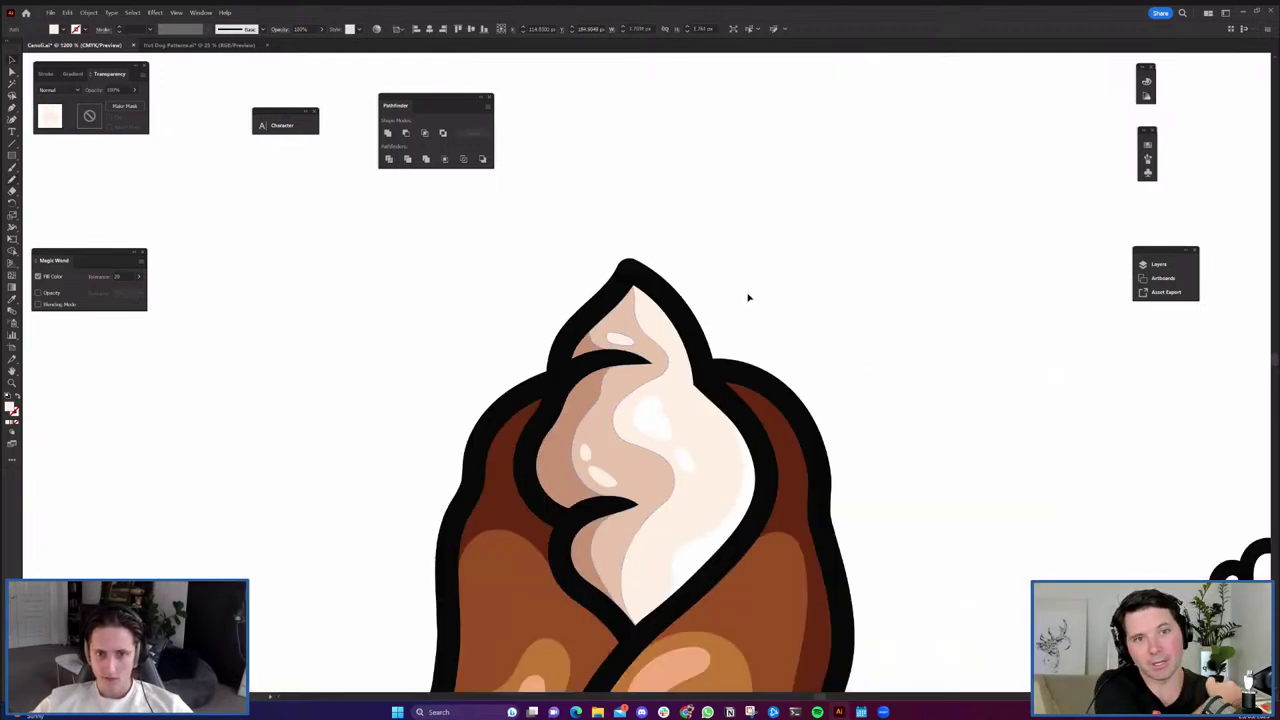
Draw a long and a small round off-white highlight on the lower cream's second beige lobe and adjust the long one's outline.
{"action": "scroll", "coordinate": [800, 400], "scroll_direction": "down", "scroll_amount": 2}
{"action": "scroll", "coordinate": [729, 406], "scroll_direction": "up", "scroll_amount": 10}
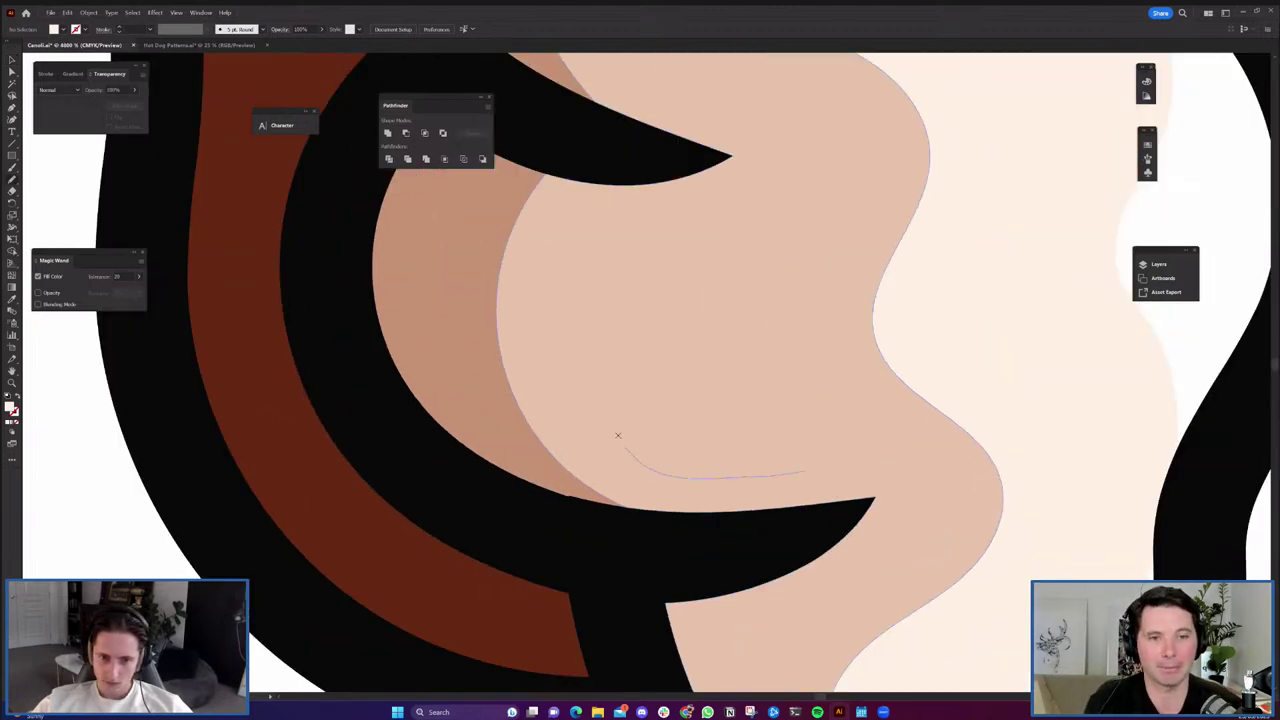
{"action": "left_click_drag", "start_coordinate": [808, 460], "coordinate": [806, 466]}
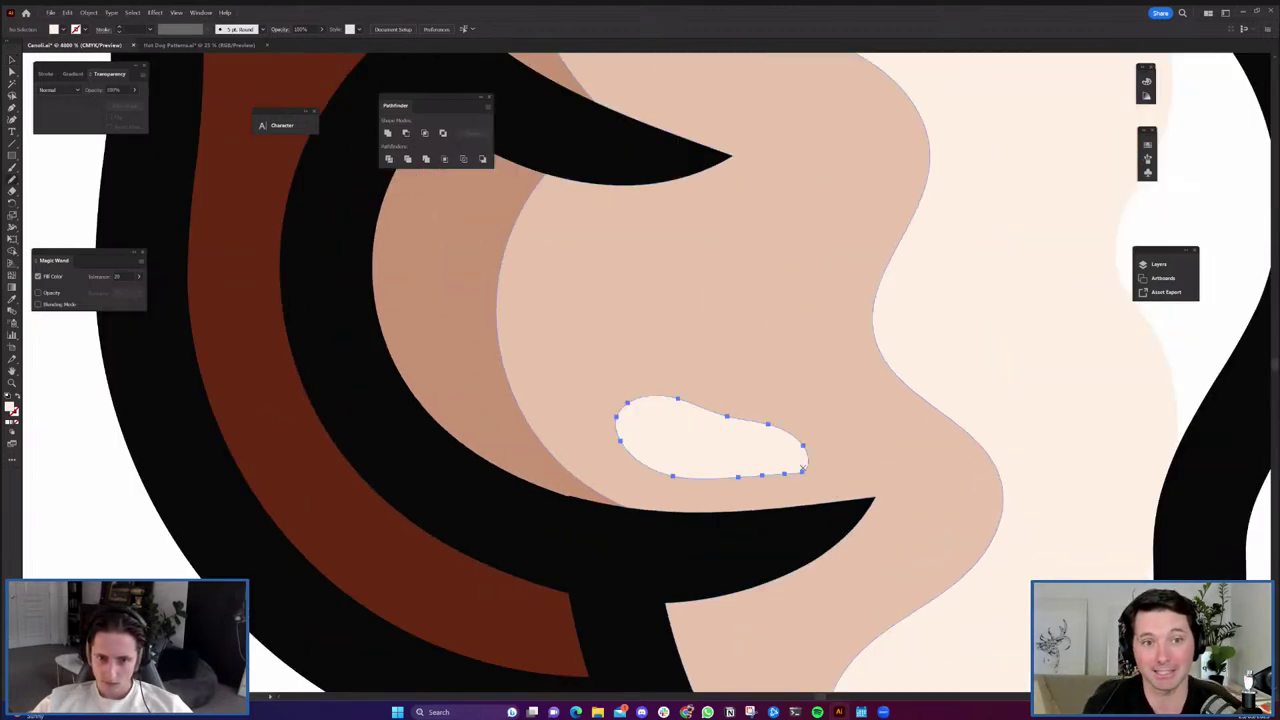
{"action": "scroll", "coordinate": [740, 440], "scroll_direction": "down", "scroll_amount": 5}
{"action": "scroll", "coordinate": [675, 434], "scroll_direction": "up", "scroll_amount": 5}
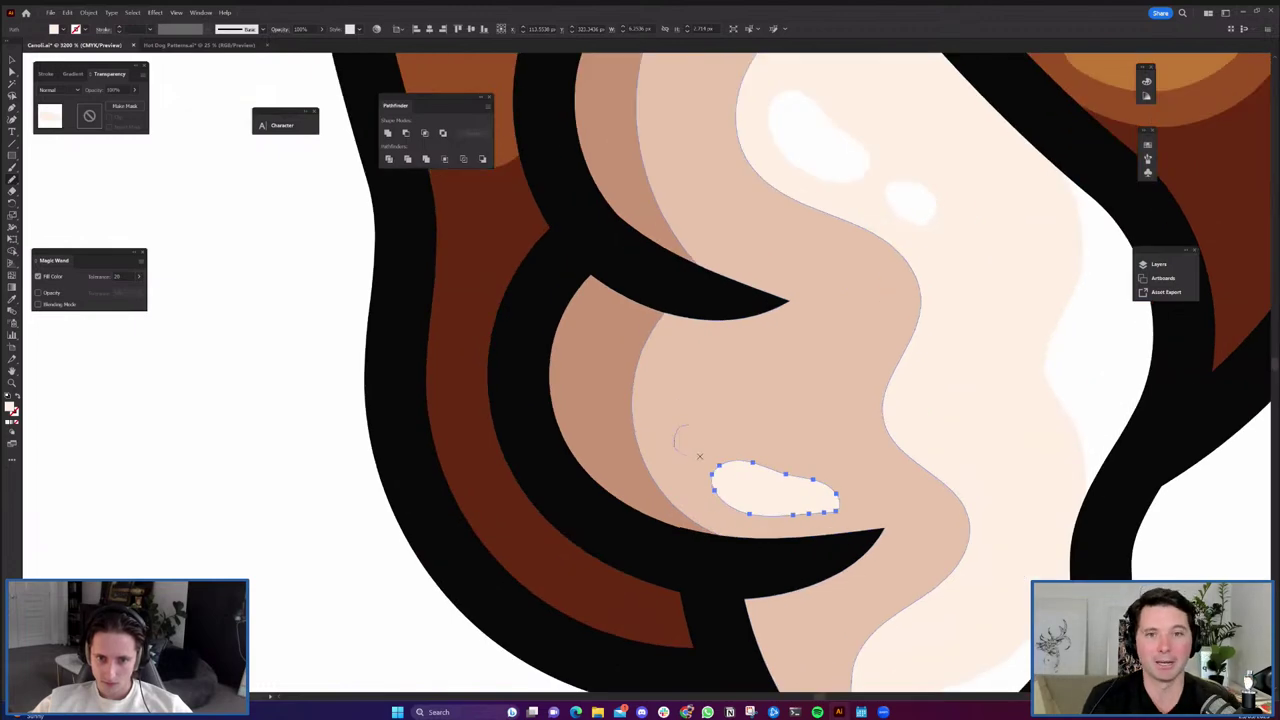
{"action": "left_click", "coordinate": [692, 438]}
{"action": "scroll", "coordinate": [670, 432], "scroll_direction": "down", "scroll_amount": 4}
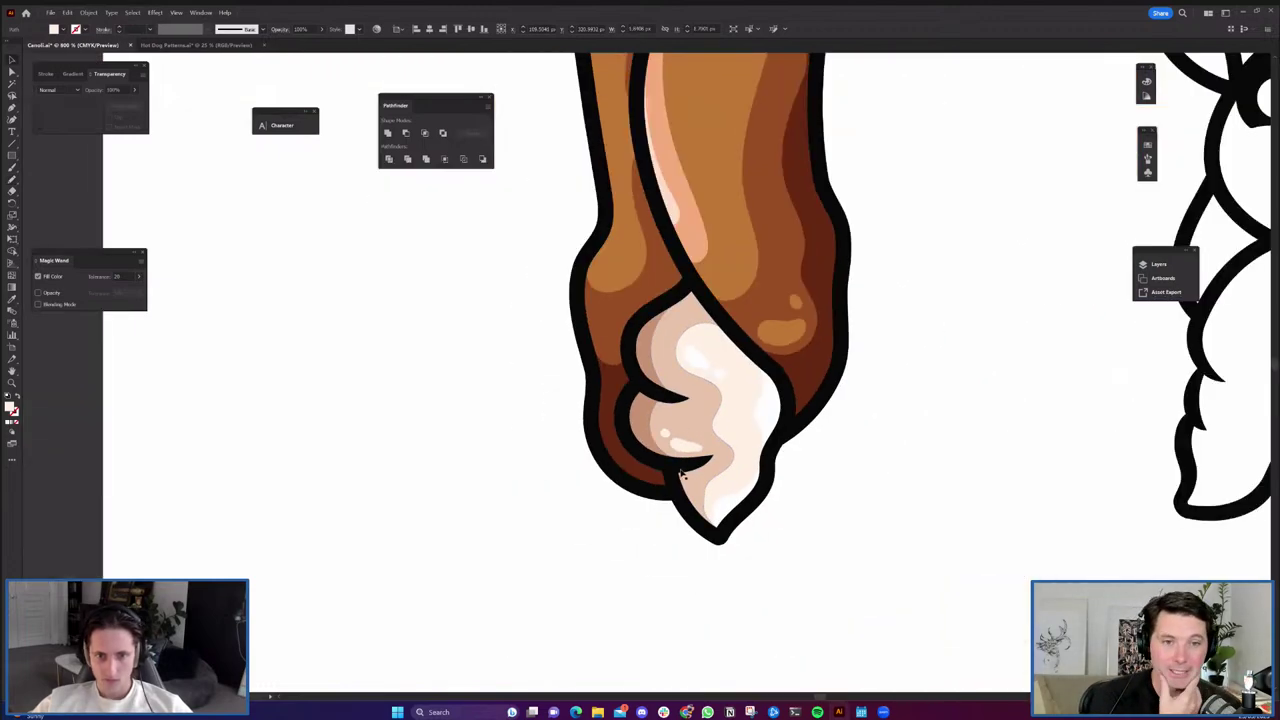
{"action": "scroll", "coordinate": [675, 450], "scroll_direction": "up", "scroll_amount": 4}
{"action": "left_click_drag", "start_coordinate": [646, 432], "coordinate": [643, 430]}
{"action": "scroll", "coordinate": [643, 430], "scroll_direction": "down", "scroll_amount": 5}
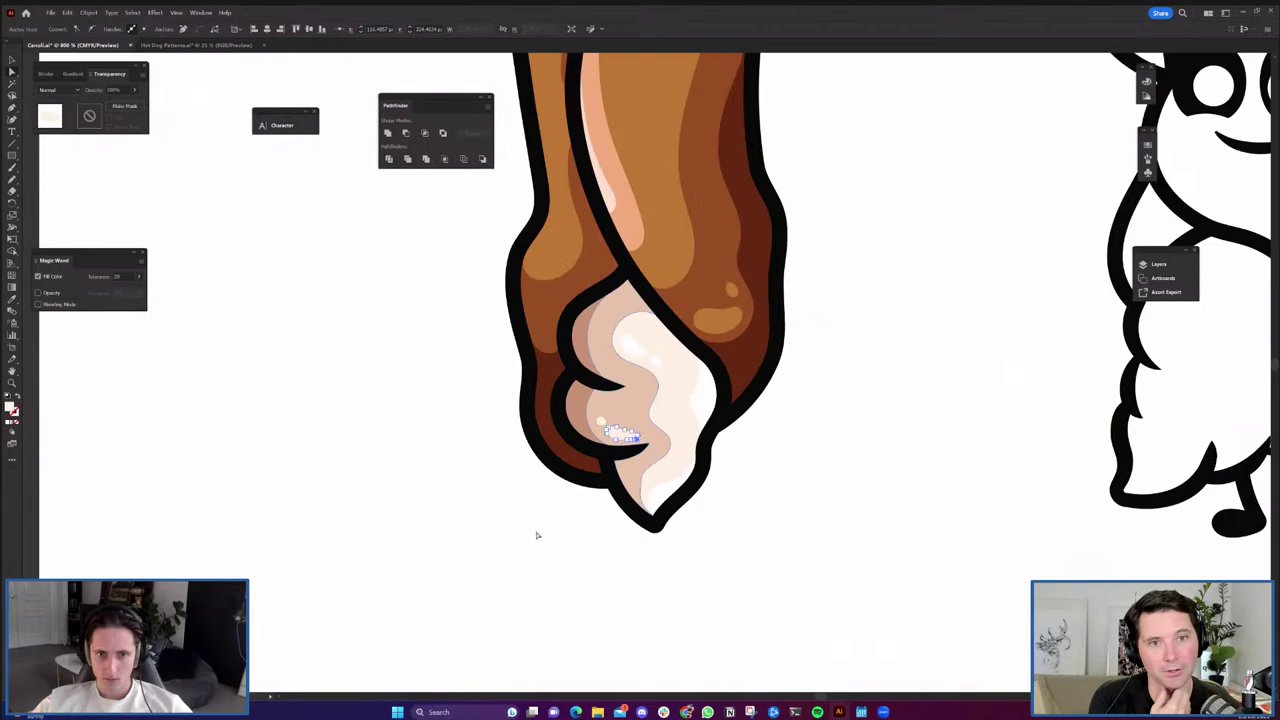
Ungroup the finished diagonal cannoli illustration so its texture marks can be selected separately.
{"action": "scroll", "coordinate": [640, 490], "scroll_direction": "down", "scroll_amount": 3}
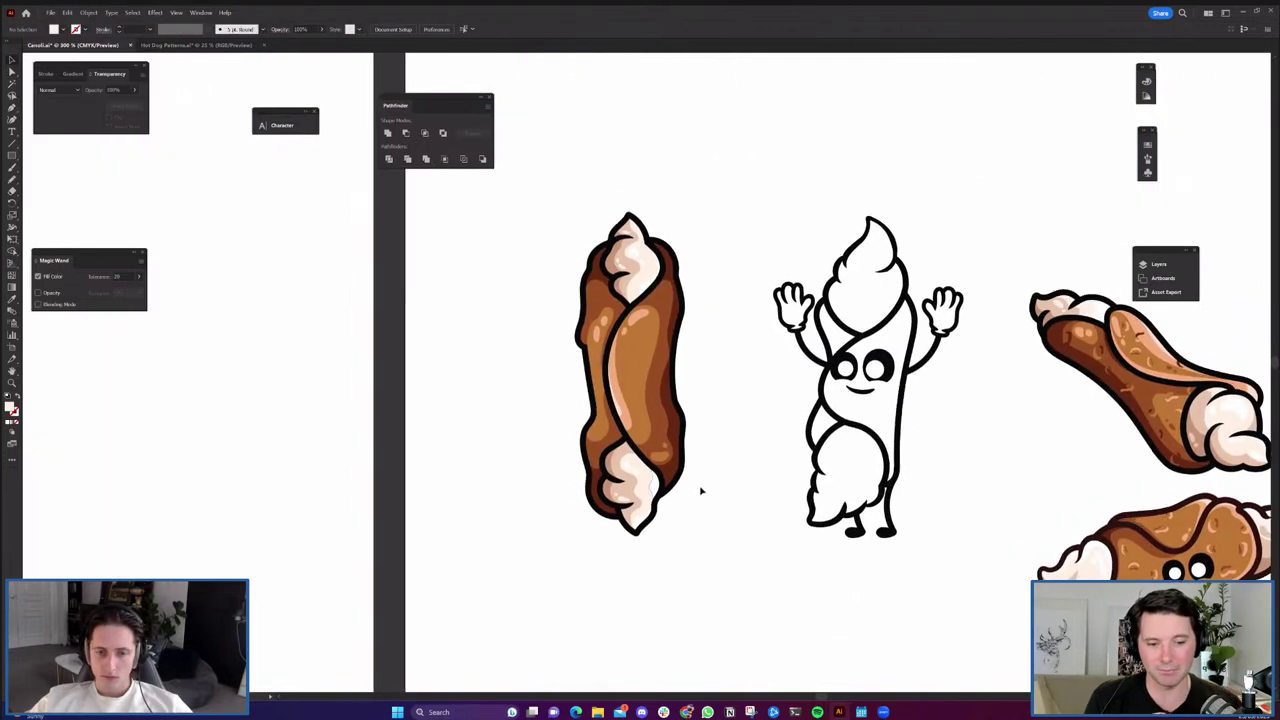
{"action": "scroll", "coordinate": [708, 484], "scroll_direction": "down", "scroll_amount": 2}
{"action": "scroll", "coordinate": [760, 460], "scroll_direction": "up", "scroll_amount": 1}
{"action": "scroll", "coordinate": [817, 439], "scroll_direction": "up", "scroll_amount": 5}
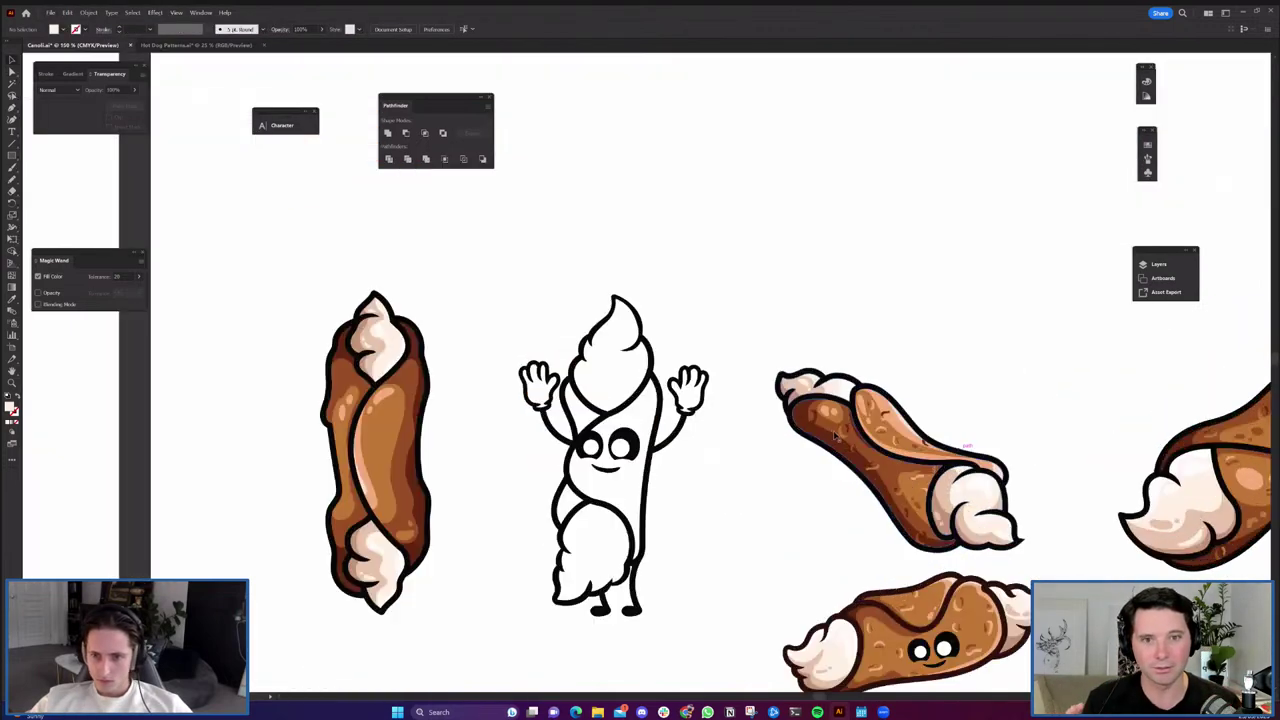
{"action": "left_click", "coordinate": [817, 439]}
{"action": "scroll", "coordinate": [817, 439], "scroll_direction": "up", "scroll_amount": 3}
{"action": "scroll", "coordinate": [840, 437], "scroll_direction": "down", "scroll_amount": 5}
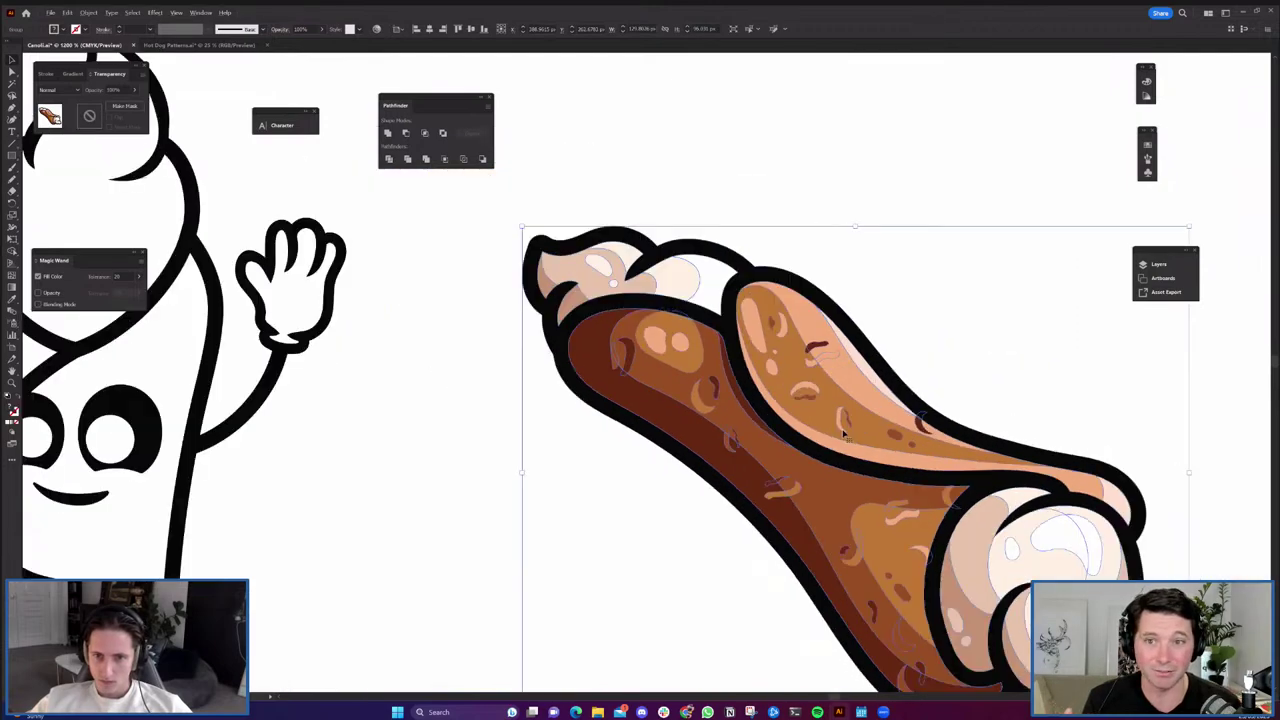
{"action": "scroll", "coordinate": [840, 427], "scroll_direction": "down", "scroll_amount": 1}
{"action": "right_click", "coordinate": [842, 428]}
{"action": "left_click", "coordinate": [874, 567]}
{"action": "left_click", "coordinate": [892, 416]}
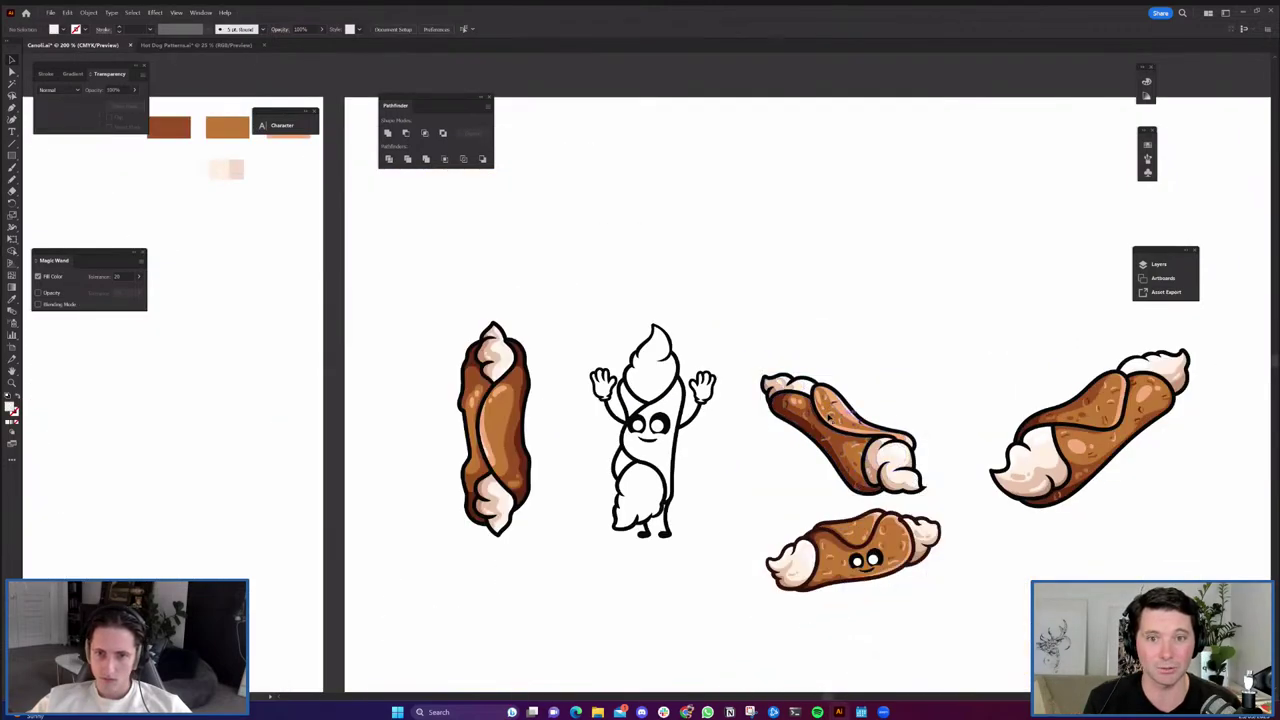
Copy an arched and a wavy two-colour texture mark from the diagonal cannoli's flap to the blank area above and group each pair.
{"action": "scroll", "coordinate": [838, 420], "scroll_direction": "up", "scroll_amount": 3}
{"action": "scroll", "coordinate": [838, 420], "scroll_direction": "up", "scroll_amount": 2}
{"action": "left_click", "coordinate": [838, 412]}
{"action": "mouse_move", "coordinate": [838, 412]}
{"action": "left_mouse_down"}
{"action": "mouse_move", "coordinate": [857, 414]}
{"action": "mouse_move", "coordinate": [842, 215]}
{"action": "left_mouse_up"}
{"action": "left_click", "coordinate": [854, 369]}
{"action": "left_click", "coordinate": [857, 381], "text": "shift"}
{"action": "left_click_drag", "start_coordinate": [858, 382], "coordinate": [877, 153]}
{"action": "left_click_drag", "start_coordinate": [880, 232], "coordinate": [817, 196]}
{"action": "key", "text": "ctrl+g"}
{"action": "left_click_drag", "start_coordinate": [808, 142], "coordinate": [891, 156]}
{"action": "key", "text": "ctrl+g"}
Copy a small curved mark from the flap and two dark marks from the shell's upper part to the blank area above.
{"action": "left_click", "coordinate": [837, 360]}
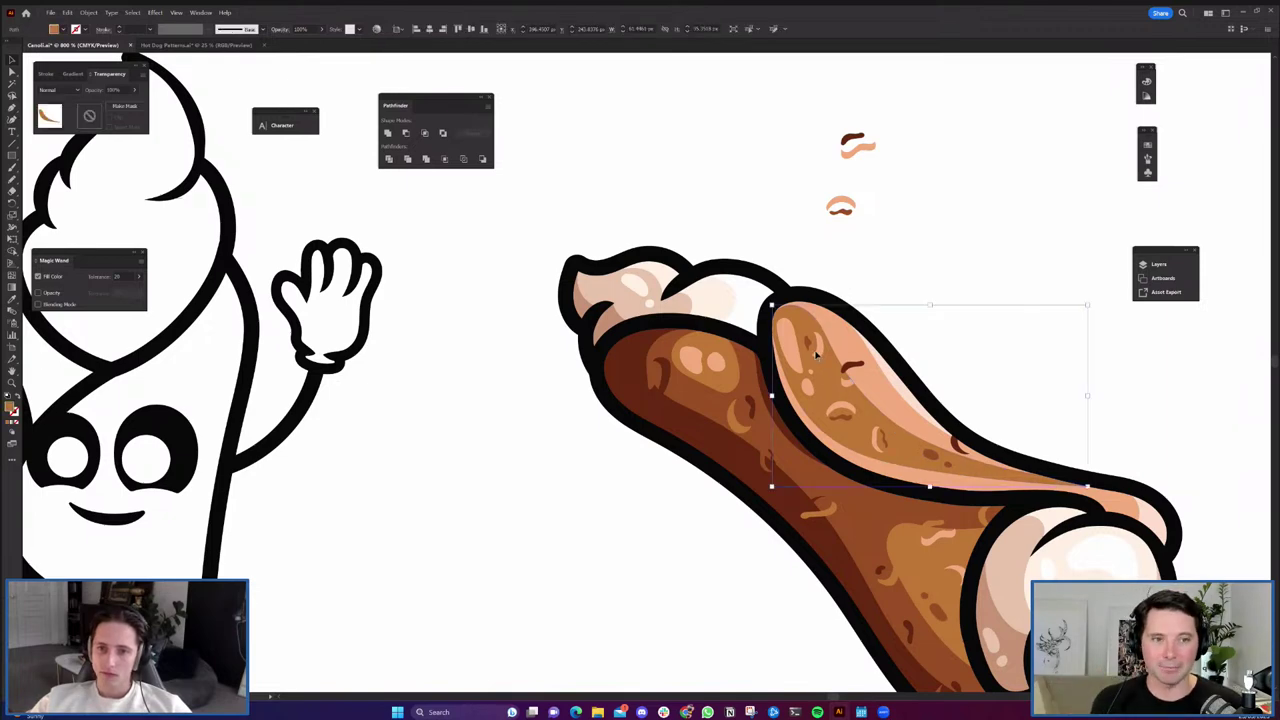
{"action": "left_click_drag", "start_coordinate": [817, 343], "coordinate": [732, 167]}
{"action": "left_click", "coordinate": [657, 372]}
{"action": "left_click_drag", "start_coordinate": [657, 372], "coordinate": [695, 119]}
{"action": "left_click", "coordinate": [771, 460]}
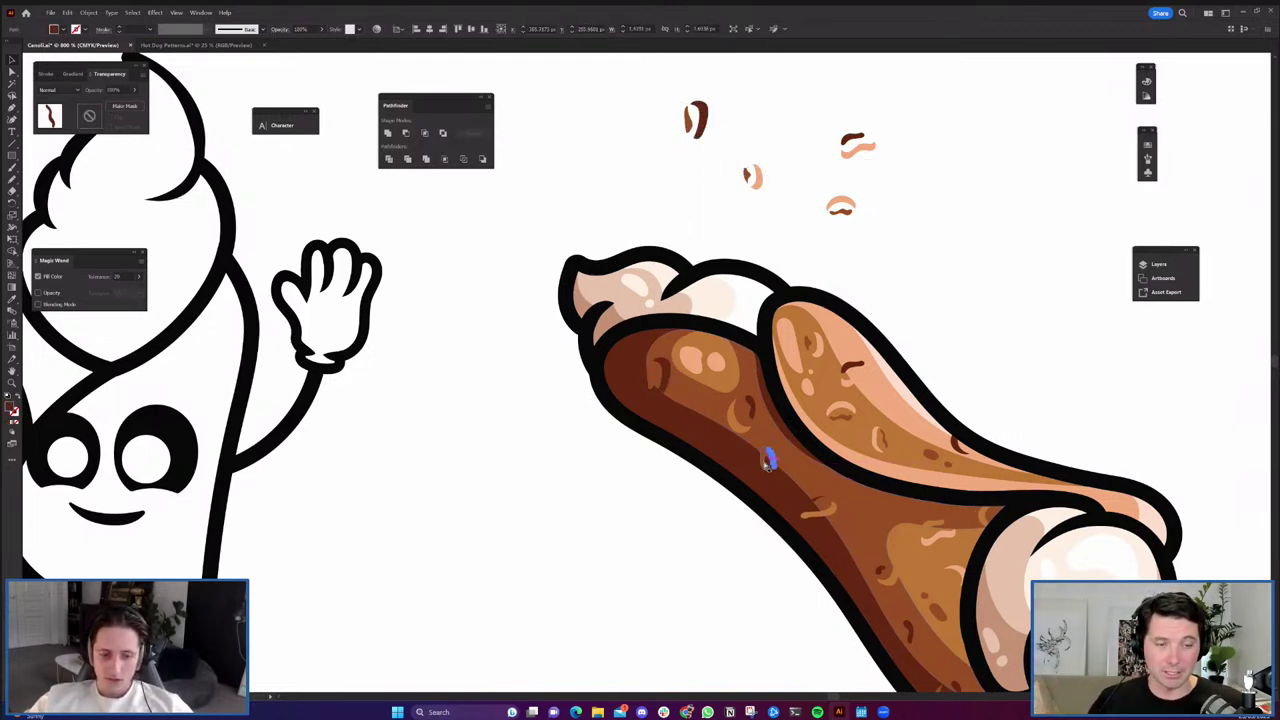
{"action": "scroll", "coordinate": [771, 462], "scroll_direction": "up", "scroll_amount": 2}
{"action": "scroll", "coordinate": [772, 480], "scroll_direction": "down", "scroll_amount": 4}
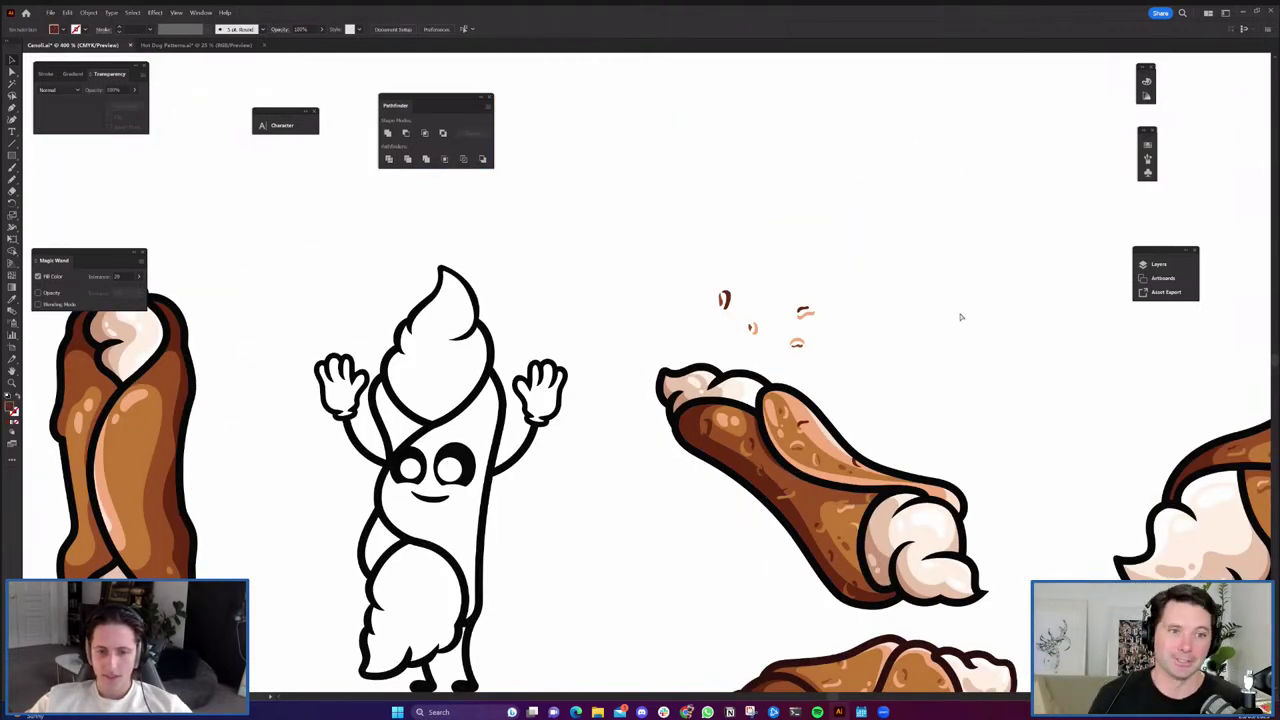
{"action": "left_click_drag", "start_coordinate": [650, 373], "coordinate": [643, 285]}
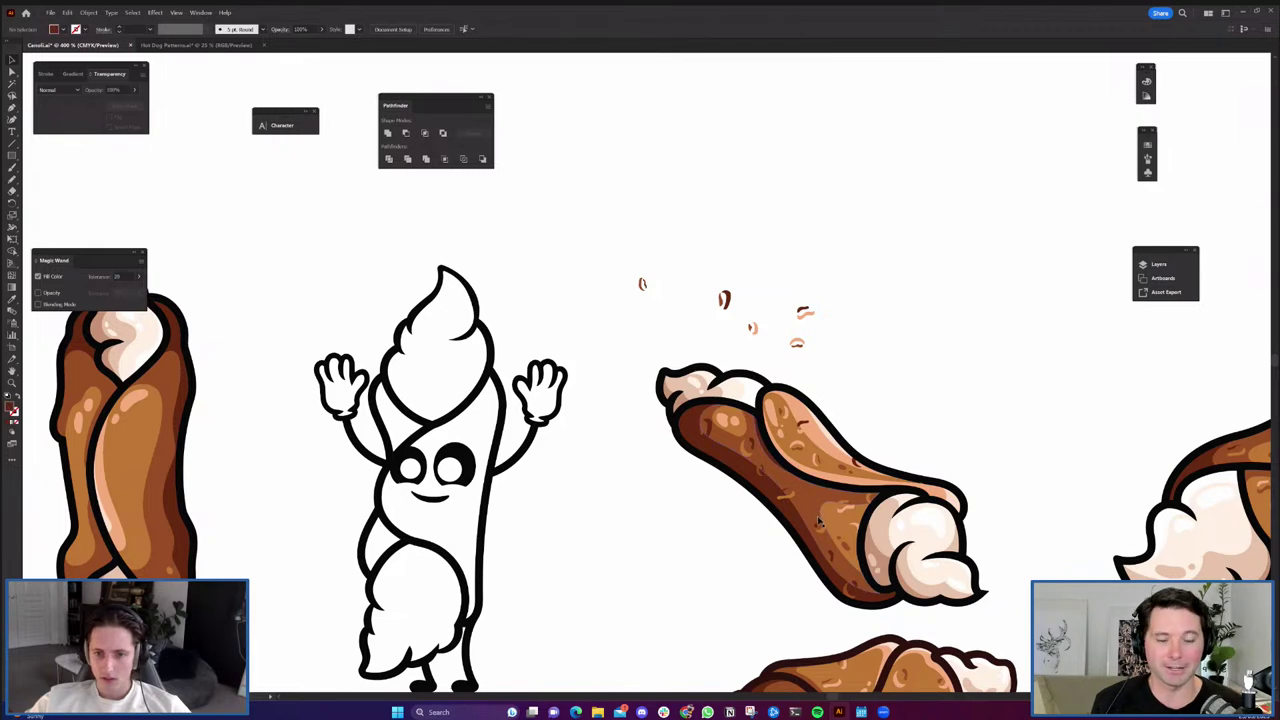
Copy a curled tan mark, a wavy two-tone mark and a dark crescent from the diagonal cannoli to the blank area above.
{"action": "scroll", "coordinate": [814, 510], "scroll_direction": "up", "scroll_amount": 2}
{"action": "left_click", "coordinate": [823, 540]}
{"action": "left_click_drag", "start_coordinate": [830, 547], "coordinate": [880, 172]}
{"action": "left_click", "coordinate": [914, 209]}
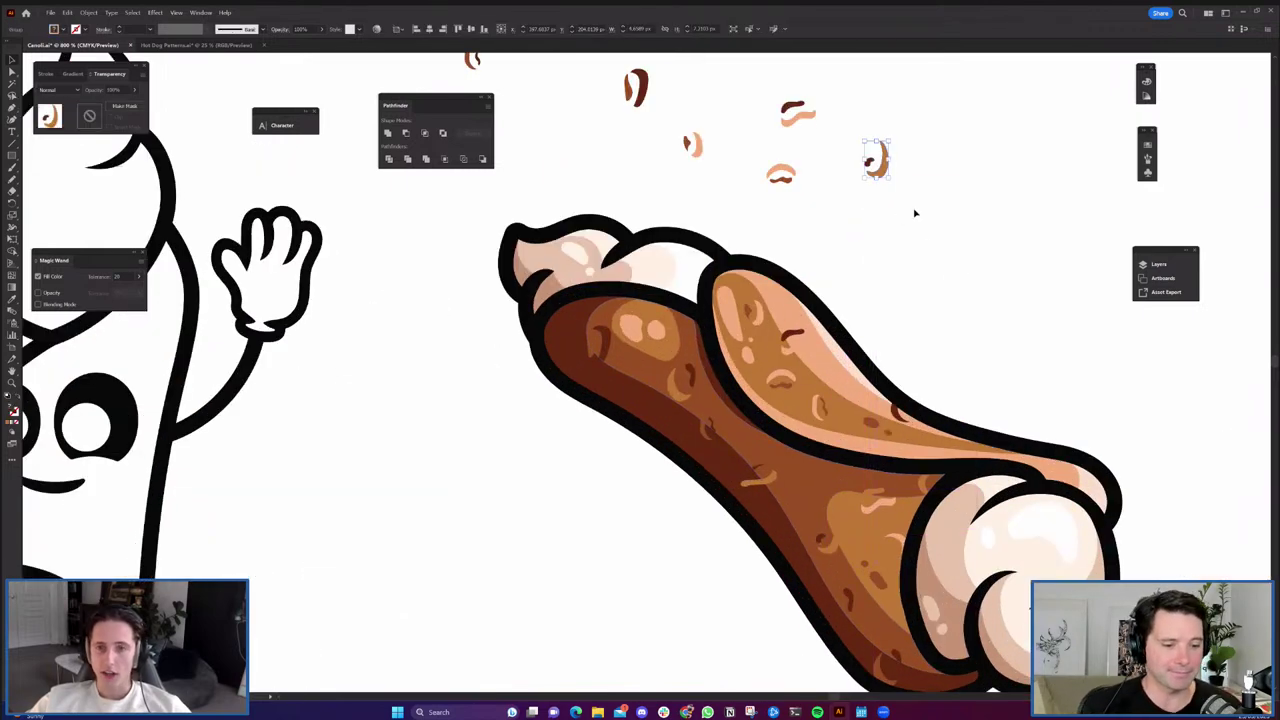
{"action": "scroll", "coordinate": [929, 334], "scroll_direction": "up", "scroll_amount": 2}
{"action": "left_click", "coordinate": [878, 571]}
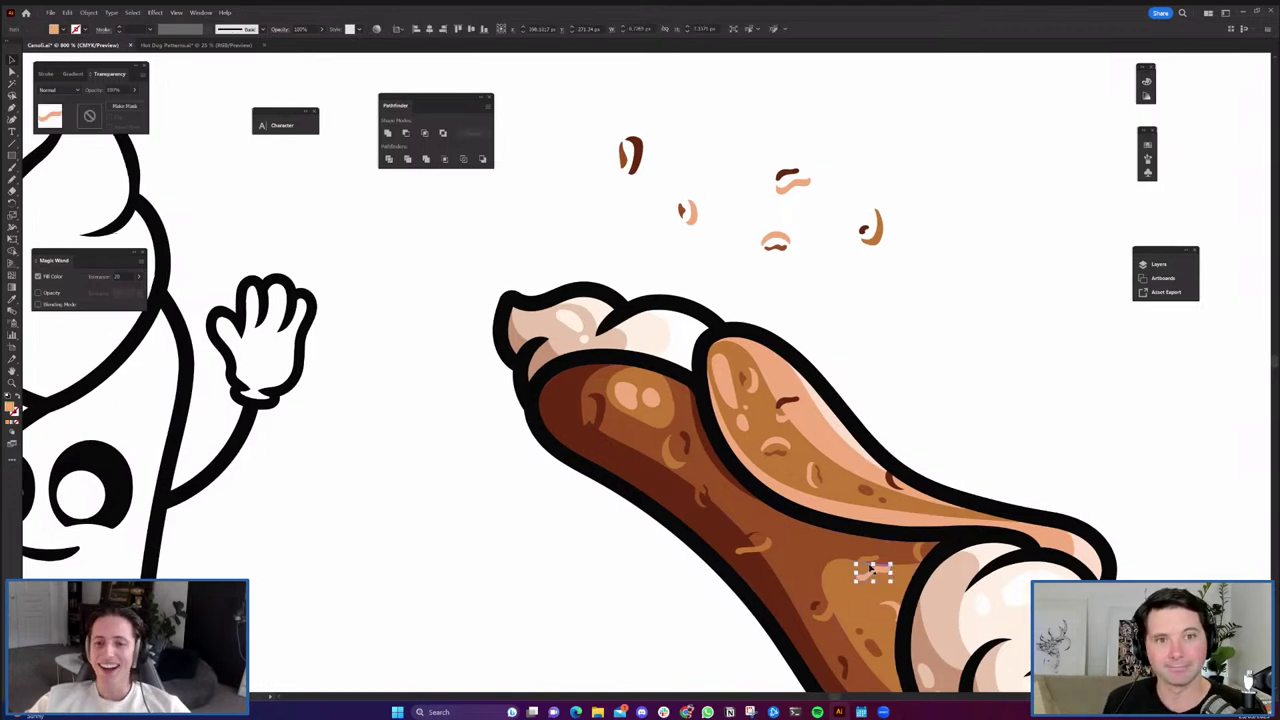
{"action": "mouse_move", "coordinate": [883, 598]}
{"action": "left_mouse_down"}
{"action": "mouse_move", "coordinate": [705, 239]}
{"action": "mouse_move", "coordinate": [717, 177]}
{"action": "left_mouse_up"}
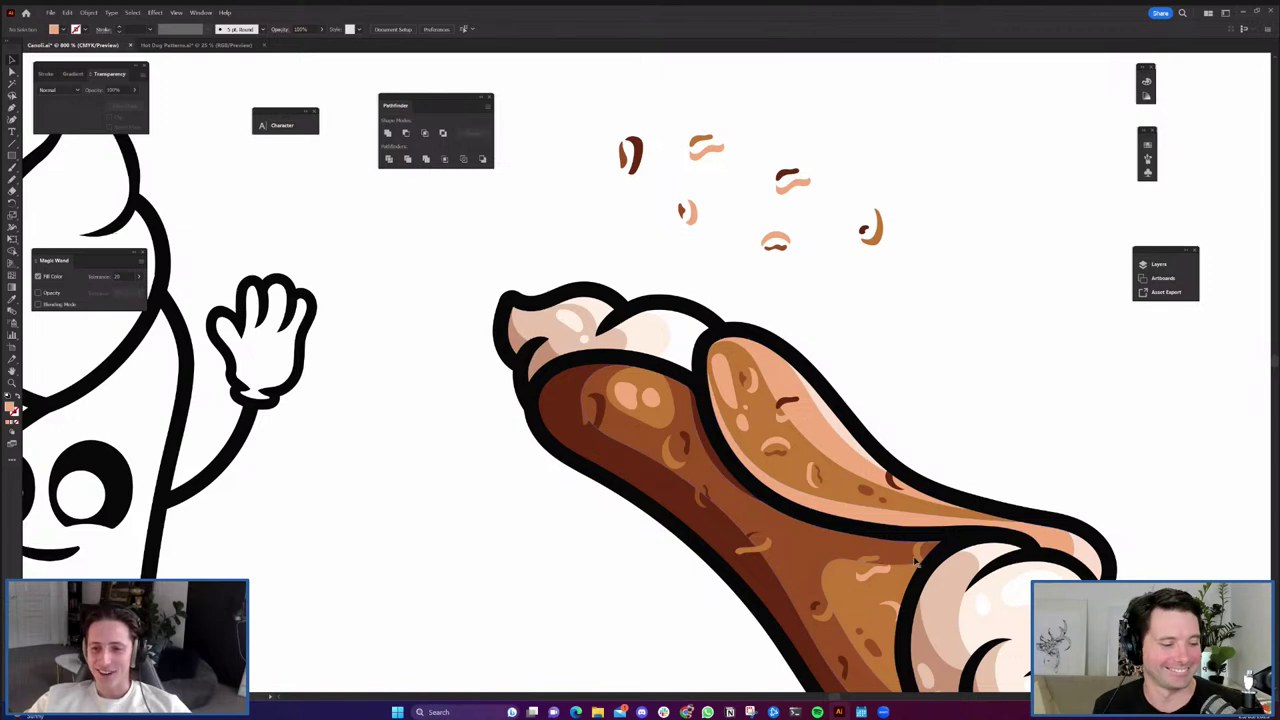
{"action": "left_click_drag", "start_coordinate": [890, 487], "coordinate": [817, 238]}
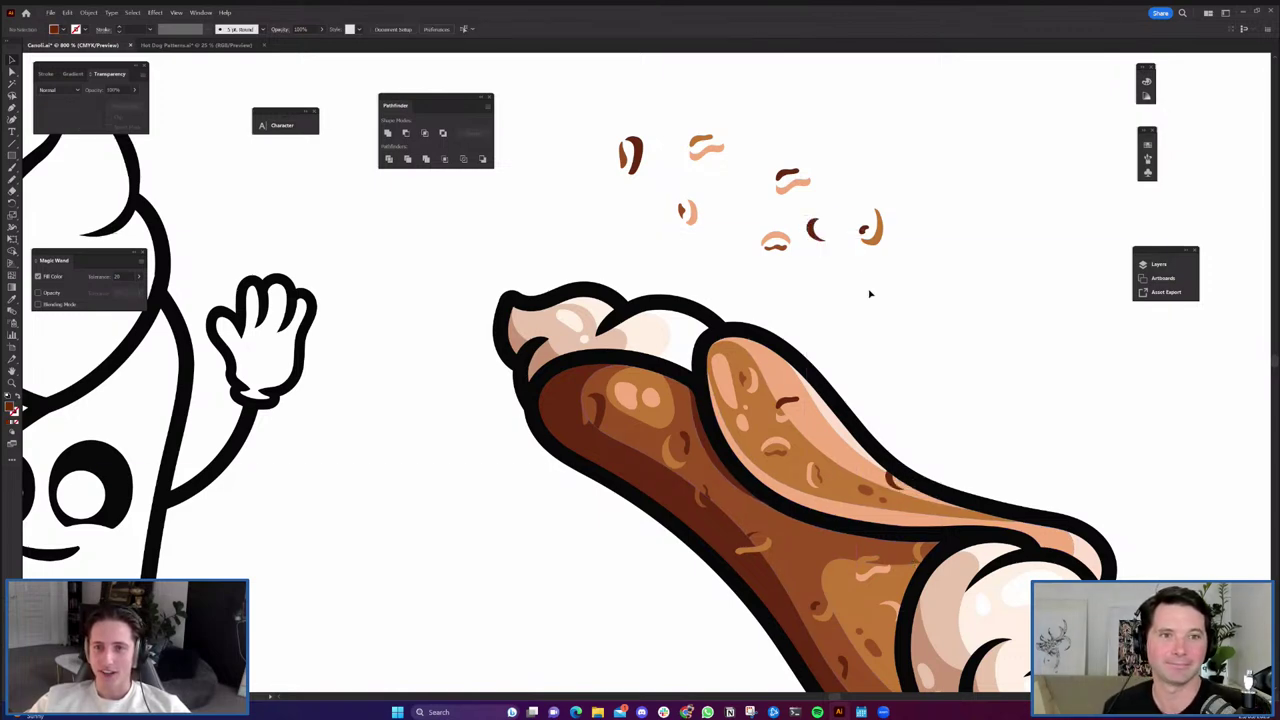
Copy the wavy dark-and-peach texture mark from the diagonal cannoli's flap to the blank area above the other collected marks.
{"action": "left_click", "coordinate": [788, 405]}
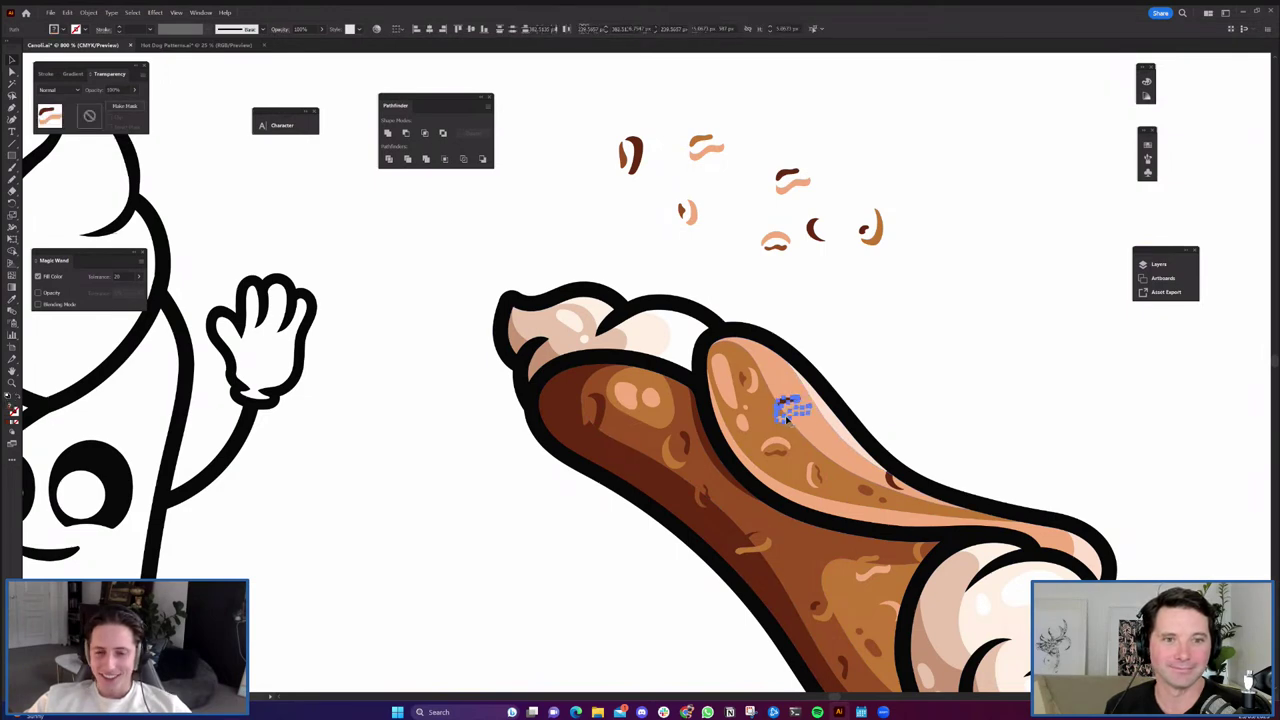
{"action": "left_click_drag", "start_coordinate": [789, 410], "coordinate": [792, 126]}
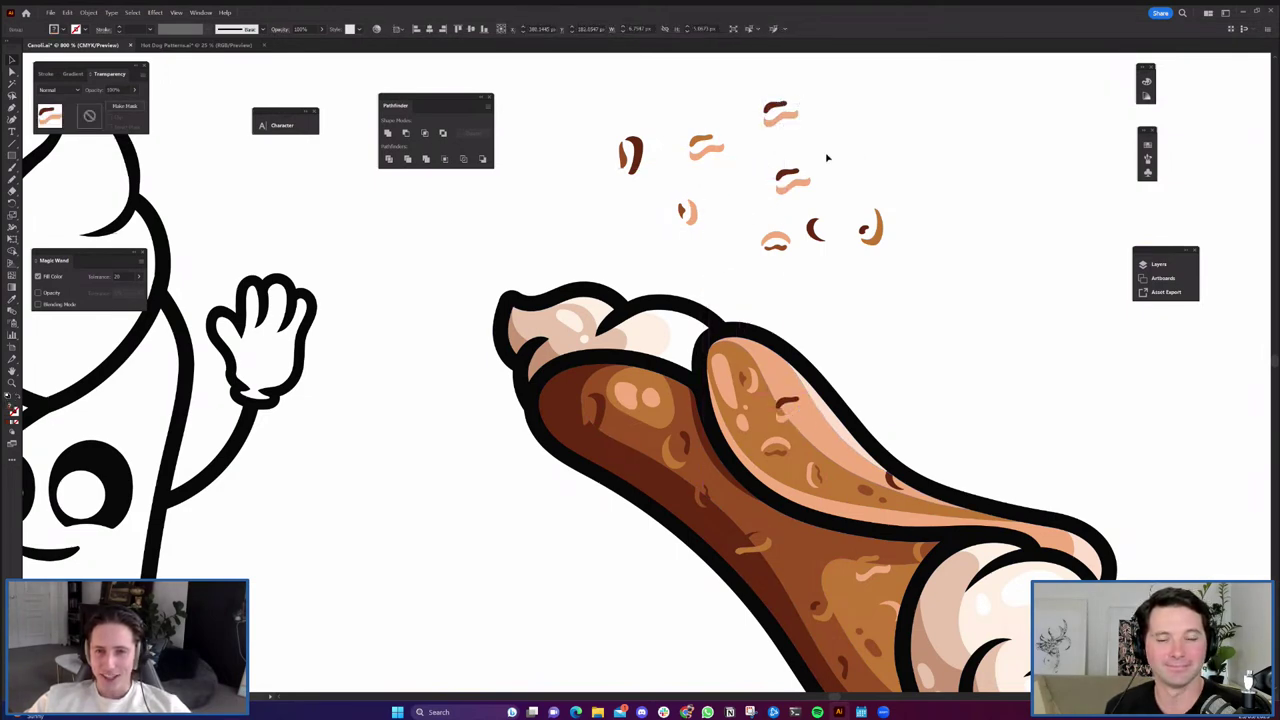
{"action": "scroll", "coordinate": [820, 200], "scroll_direction": "up", "scroll_amount": 2}
{"action": "left_click", "coordinate": [808, 190]}
Select the collected texture marks above the diagonal cannoli one by one to check how they are grouped.
{"action": "left_click_drag", "start_coordinate": [519, 190], "coordinate": [448, 254]}
{"action": "left_click", "coordinate": [486, 278]}
{"action": "left_click_drag", "start_coordinate": [590, 202], "coordinate": [717, 309]}
{"action": "left_click_drag", "start_coordinate": [676, 192], "coordinate": [724, 238]}
{"action": "left_click", "coordinate": [773, 311]}
{"action": "left_click", "coordinate": [813, 298]}
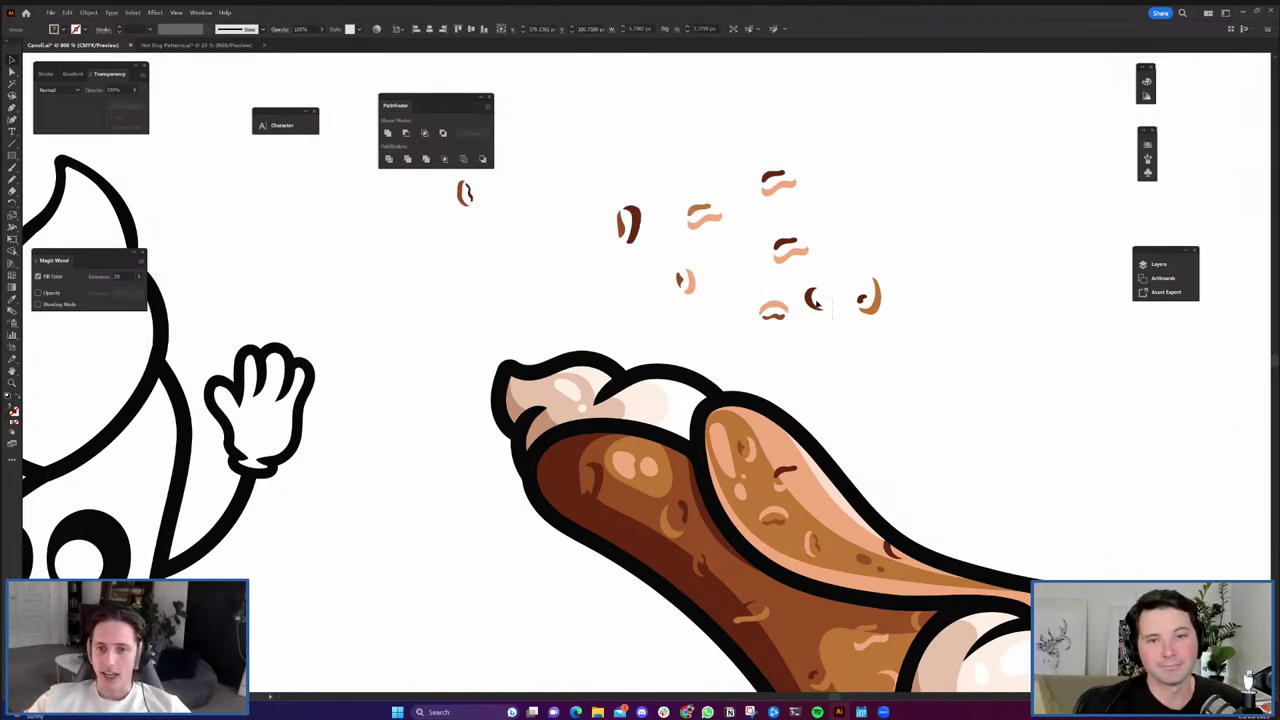
{"action": "left_click", "coordinate": [868, 296]}
{"action": "left_click_drag", "start_coordinate": [820, 279], "coordinate": [777, 231]}
{"action": "left_click", "coordinate": [832, 239]}
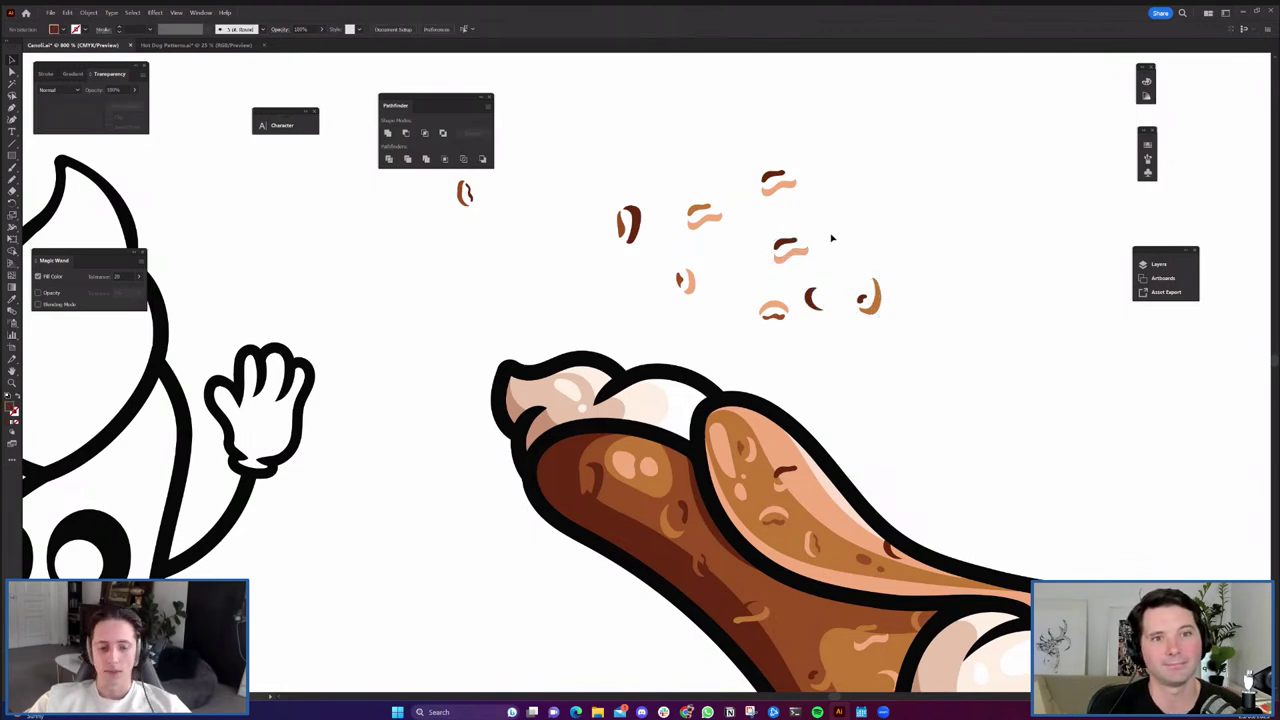
{"action": "left_click", "coordinate": [798, 255]}
{"action": "left_click", "coordinate": [829, 240]}
{"action": "scroll", "coordinate": [876, 267], "scroll_direction": "down", "scroll_amount": 1}
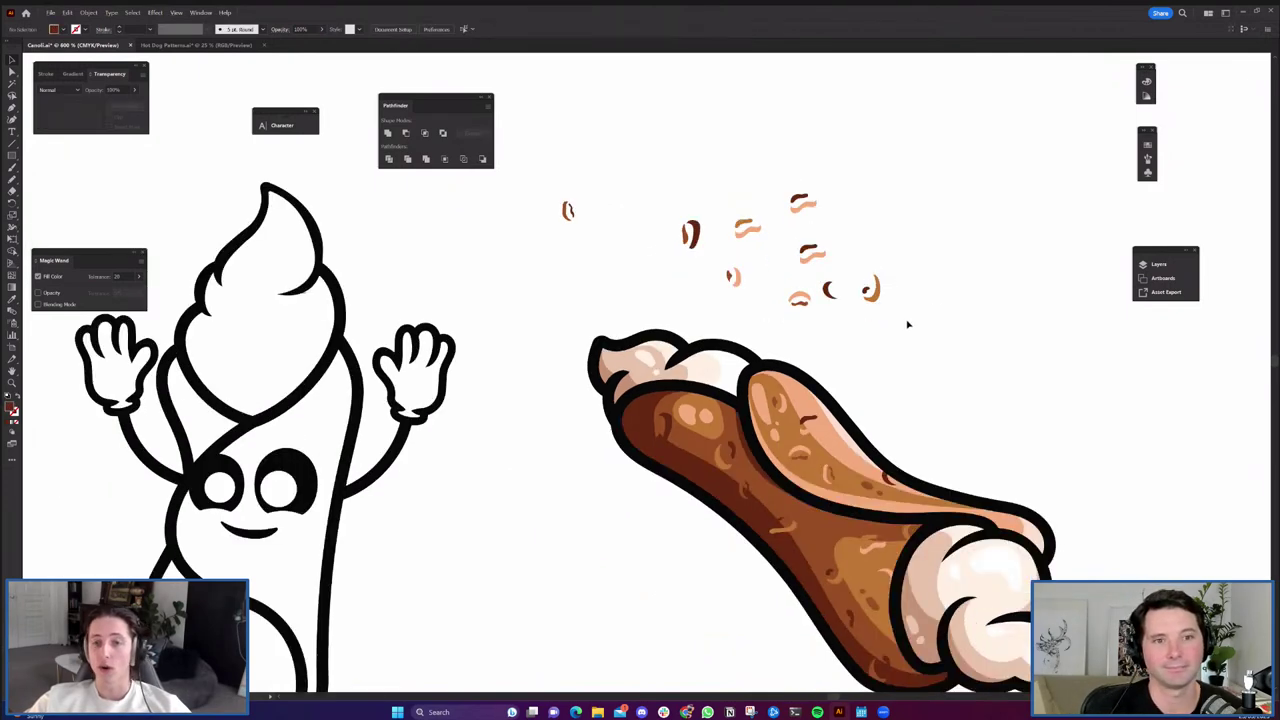
Move the collected texture marks from above the diagonal cannoli to the blank area around the upright cannoli's cream tip.
{"action": "left_click_drag", "start_coordinate": [549, 138], "coordinate": [548, 138]}
{"action": "scroll", "coordinate": [738, 250], "scroll_direction": "down", "scroll_amount": 1}
{"action": "left_click_drag", "start_coordinate": [785, 279], "coordinate": [200, 230]}
{"action": "left_click", "coordinate": [408, 405]}
{"action": "scroll", "coordinate": [491, 414], "scroll_direction": "left", "scroll_amount": 2}
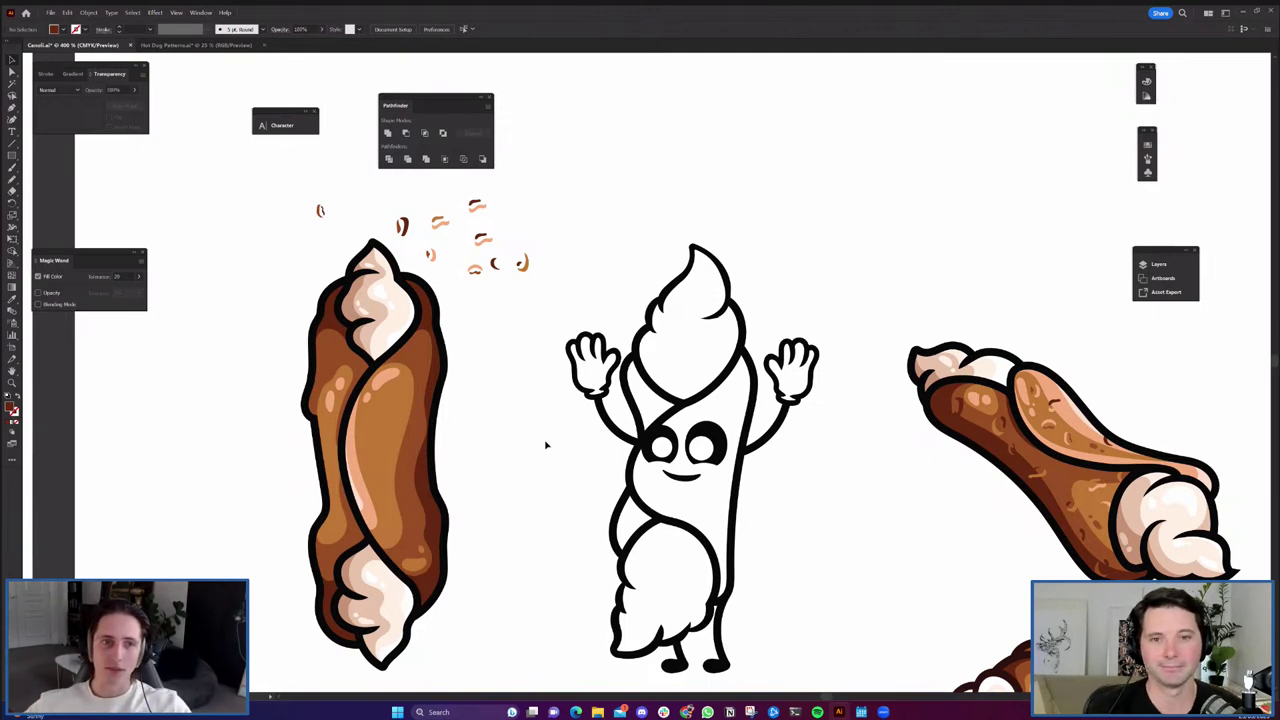
Place the small squiggle mark on the upright shell's upper right and the dark two-tone curved mark on its front wrap.
{"action": "left_click_drag", "start_coordinate": [322, 218], "coordinate": [280, 366]}
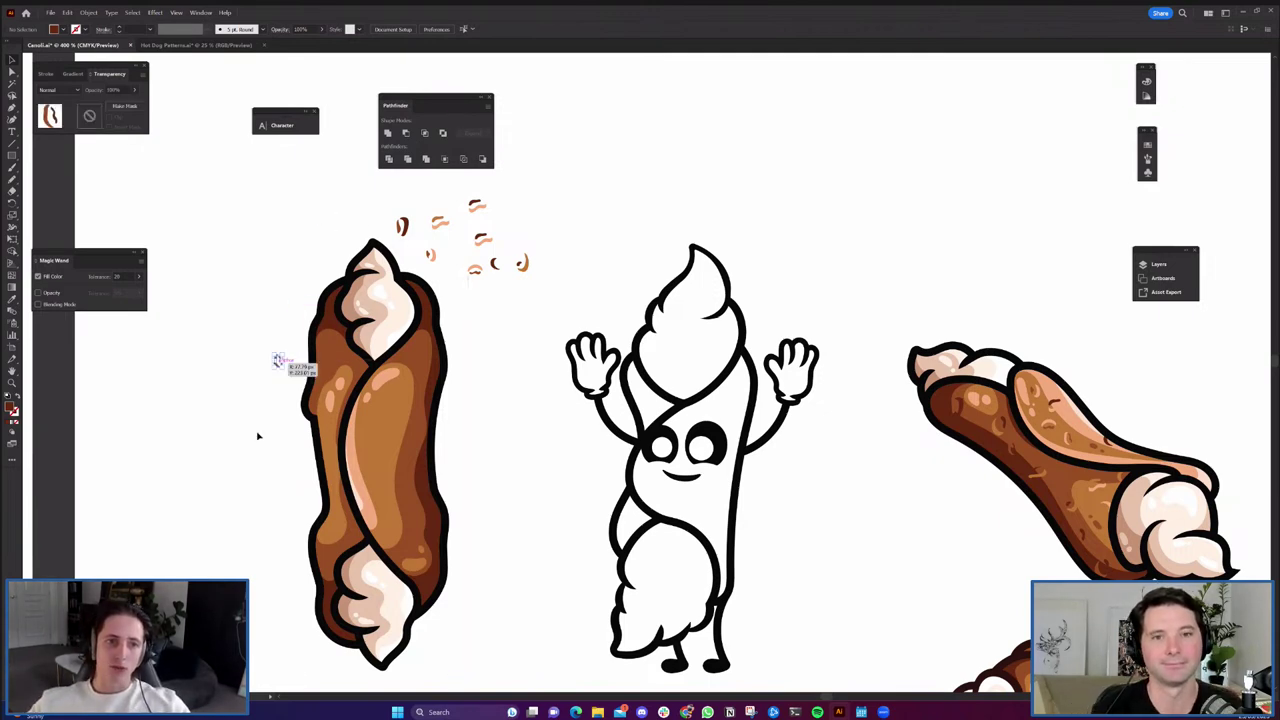
{"action": "scroll", "coordinate": [506, 435], "scroll_direction": "left", "scroll_amount": 3}
{"action": "scroll", "coordinate": [506, 435], "scroll_direction": "left", "scroll_amount": 7}
{"action": "scroll", "coordinate": [529, 434], "scroll_direction": "up", "scroll_amount": 1}
{"action": "scroll", "coordinate": [508, 438], "scroll_direction": "down", "scroll_amount": 1}
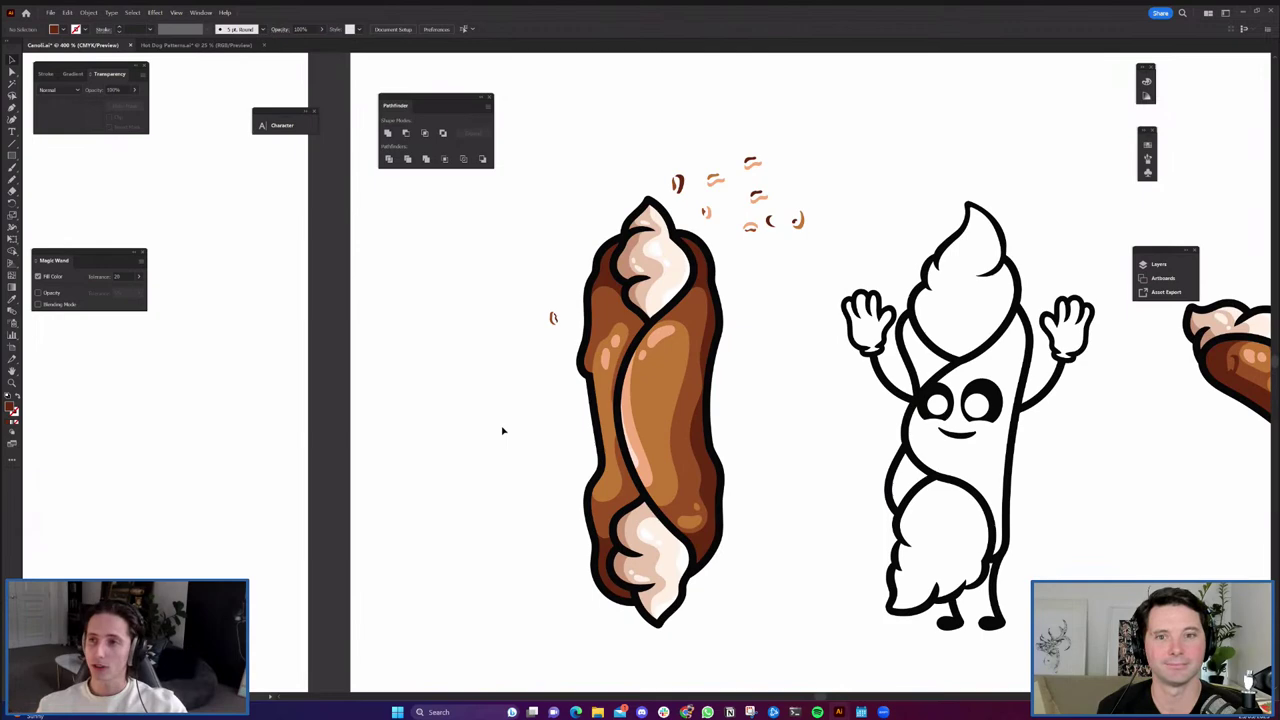
{"action": "left_click_drag", "start_coordinate": [552, 322], "coordinate": [691, 326]}
{"action": "scroll", "coordinate": [683, 195], "scroll_direction": "up", "scroll_amount": 3}
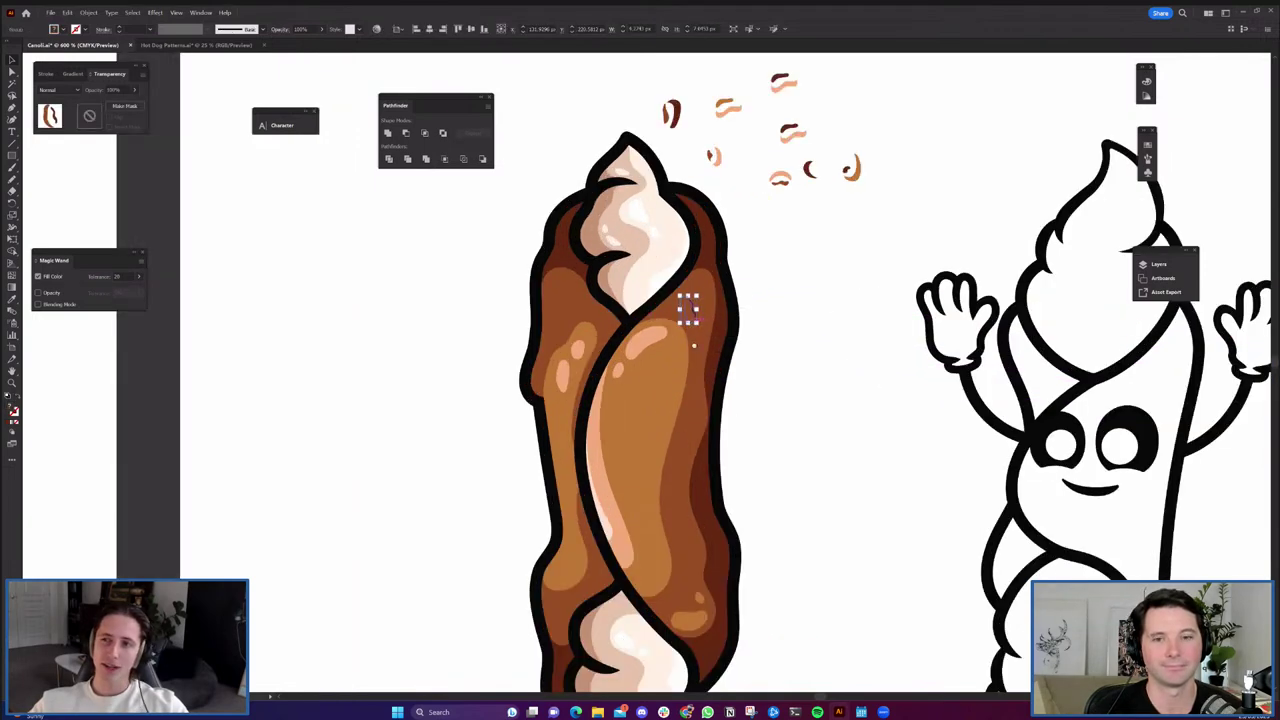
{"action": "left_click_drag", "start_coordinate": [681, 172], "coordinate": [674, 443]}
{"action": "left_click", "coordinate": [800, 394]}
Select the remaining texture marks beside the upright cannoli's tip one by one to check their grouping.
{"action": "scroll", "coordinate": [820, 403], "scroll_direction": "up", "scroll_amount": 1}
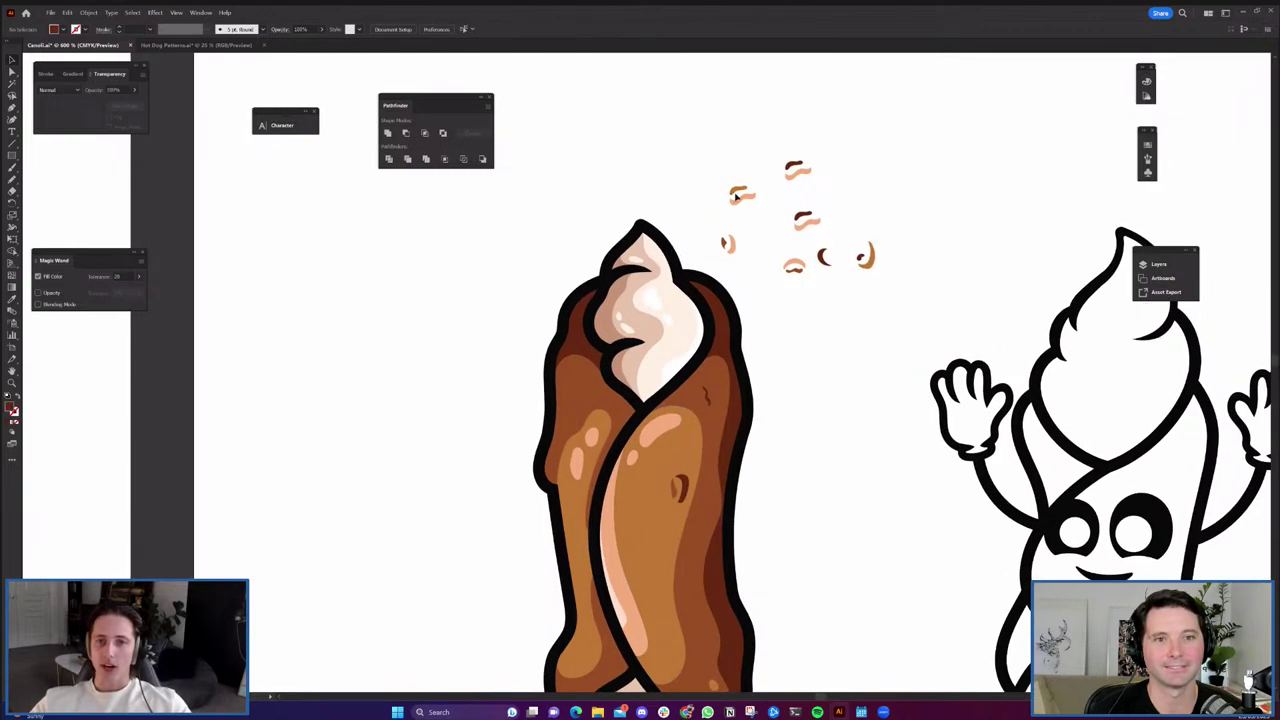
{"action": "left_click", "coordinate": [737, 196]}
{"action": "left_click", "coordinate": [751, 252]}
{"action": "left_click", "coordinate": [727, 243]}
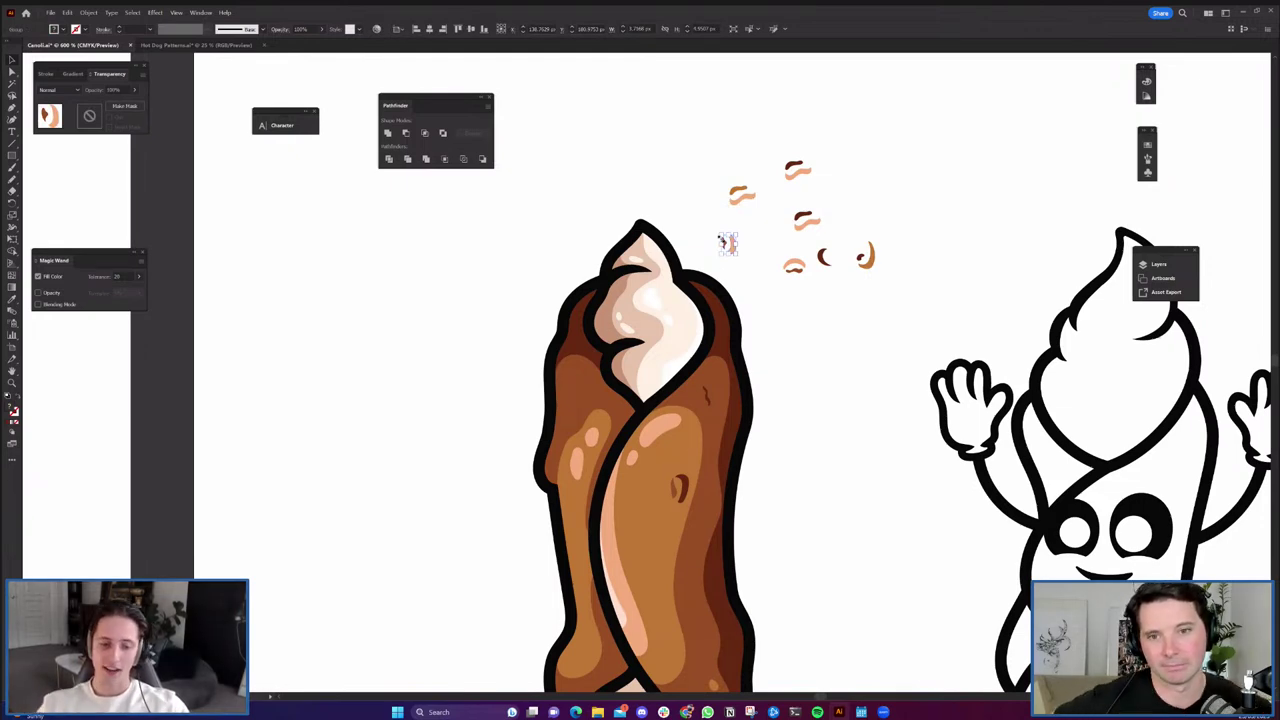
{"action": "left_click", "coordinate": [803, 303]}
{"action": "left_click", "coordinate": [793, 268]}
{"action": "left_click", "coordinate": [801, 287]}
{"action": "left_click", "coordinate": [858, 254]}
{"action": "left_click", "coordinate": [840, 235]}
{"action": "left_click", "coordinate": [807, 220]}
{"action": "left_click", "coordinate": [830, 200]}
{"action": "left_click", "coordinate": [797, 170]}
{"action": "left_click", "coordinate": [810, 196]}
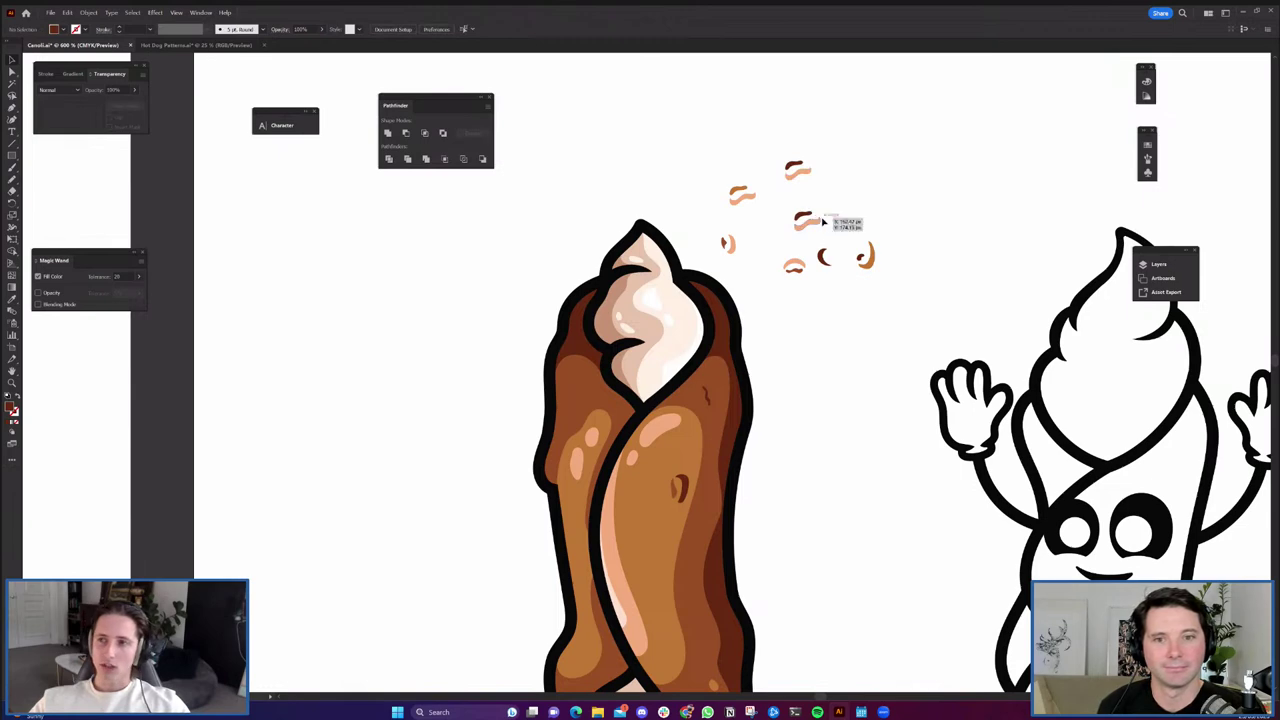
{"action": "left_click_drag", "start_coordinate": [847, 247], "coordinate": [851, 245]}
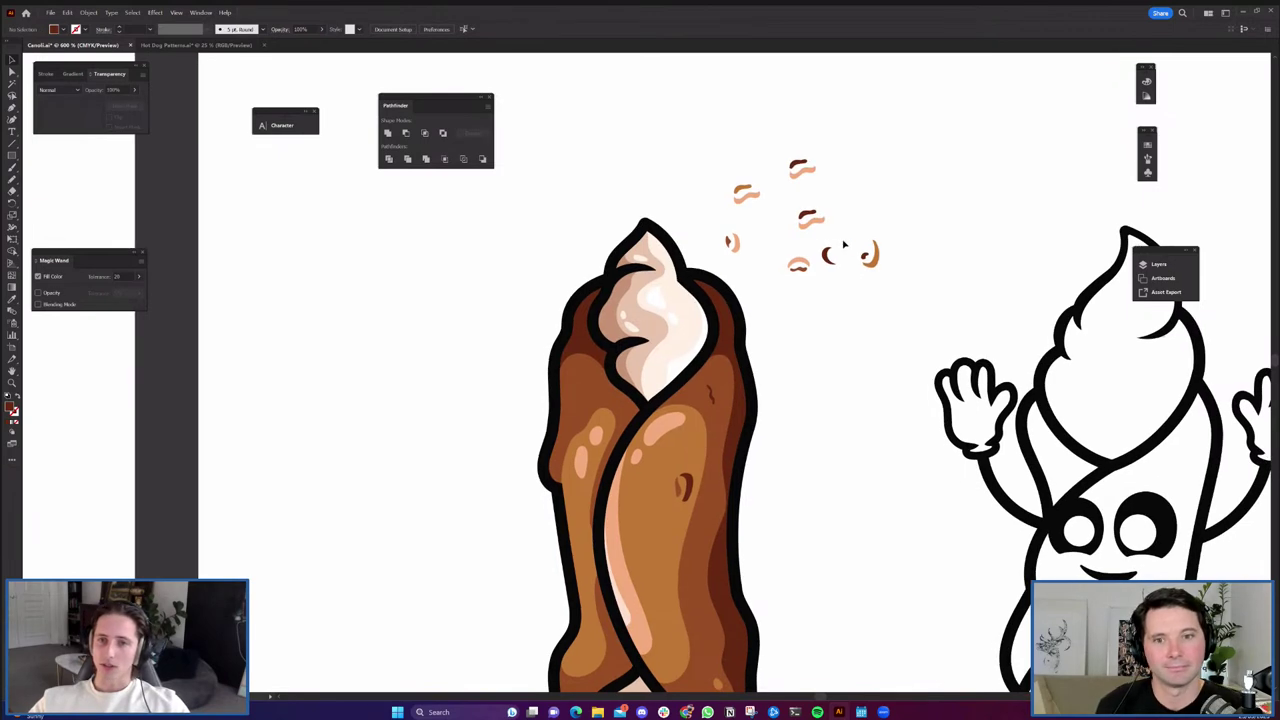
{"action": "scroll", "coordinate": [857, 324], "scroll_direction": "down", "scroll_amount": 1}
{"action": "left_click_drag", "start_coordinate": [852, 328], "coordinate": [841, 297]}
{"action": "left_click_drag", "start_coordinate": [827, 247], "coordinate": [673, 521]}
{"action": "key", "text": "ctrl+z"}
{"action": "left_click", "coordinate": [870, 349]}
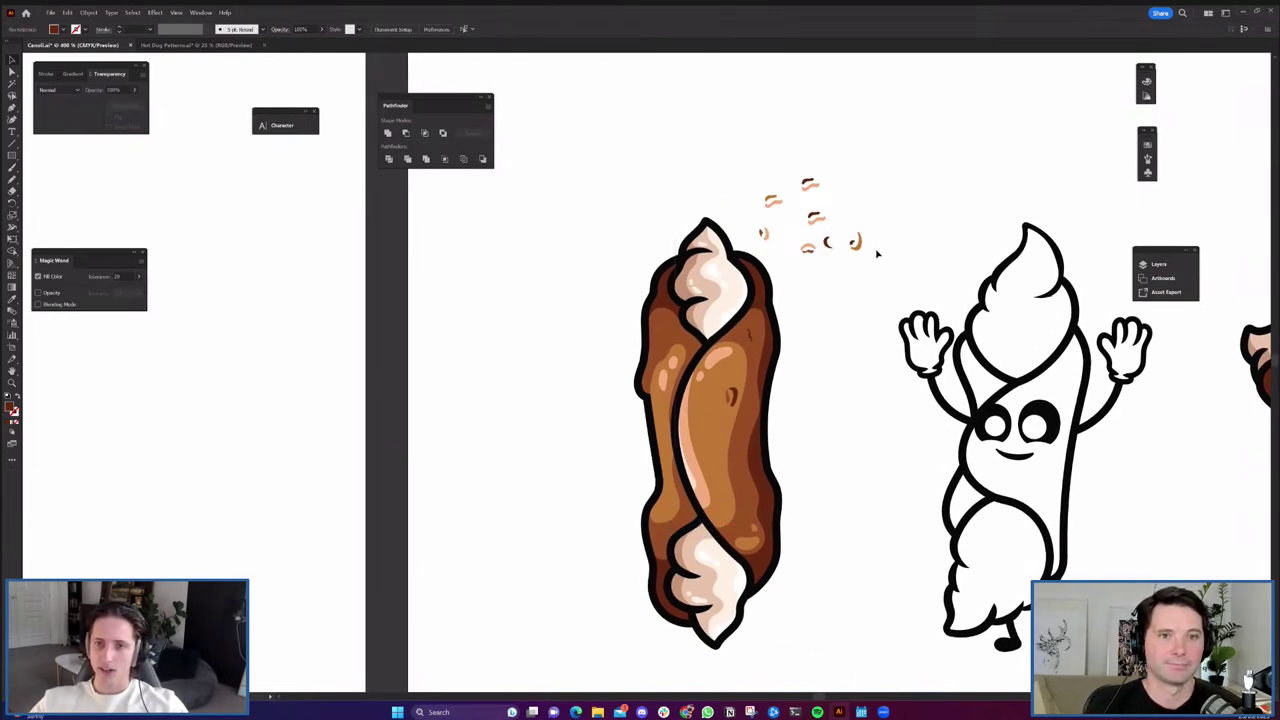
Place the arched mark on the upright shell's lower left bulge and the dark crescent on its lower right side.
{"action": "left_click_drag", "start_coordinate": [767, 183], "coordinate": [760, 174]}
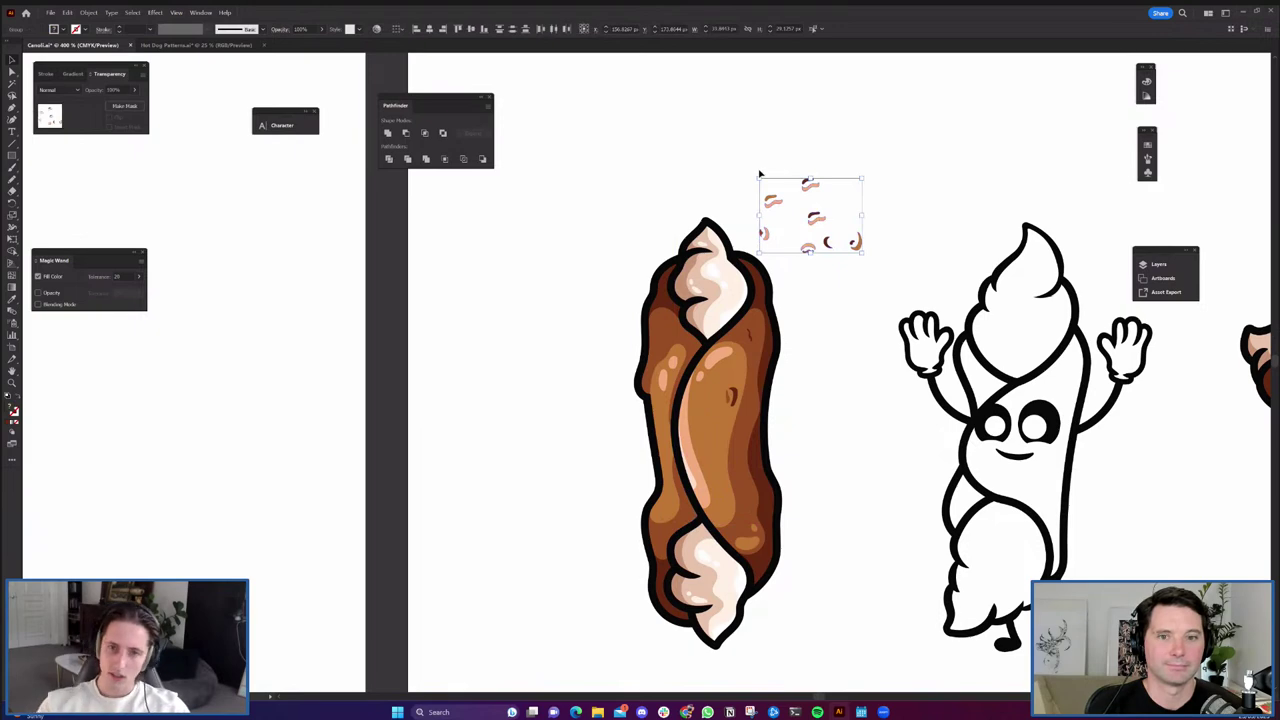
{"action": "left_click", "coordinate": [814, 316]}
{"action": "left_click_drag", "start_coordinate": [809, 253], "coordinate": [670, 523]}
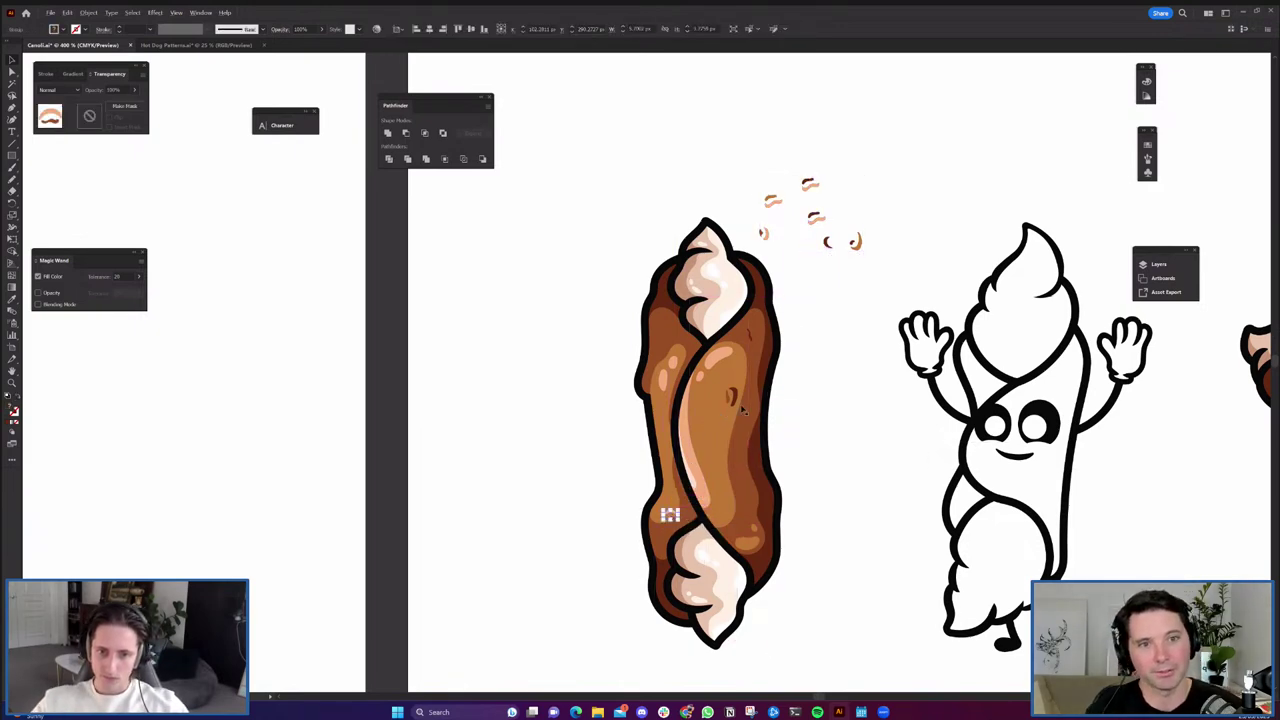
{"action": "scroll", "coordinate": [714, 437], "scroll_direction": "up", "scroll_amount": 1}
{"action": "left_click_drag", "start_coordinate": [886, 148], "coordinate": [750, 538]}
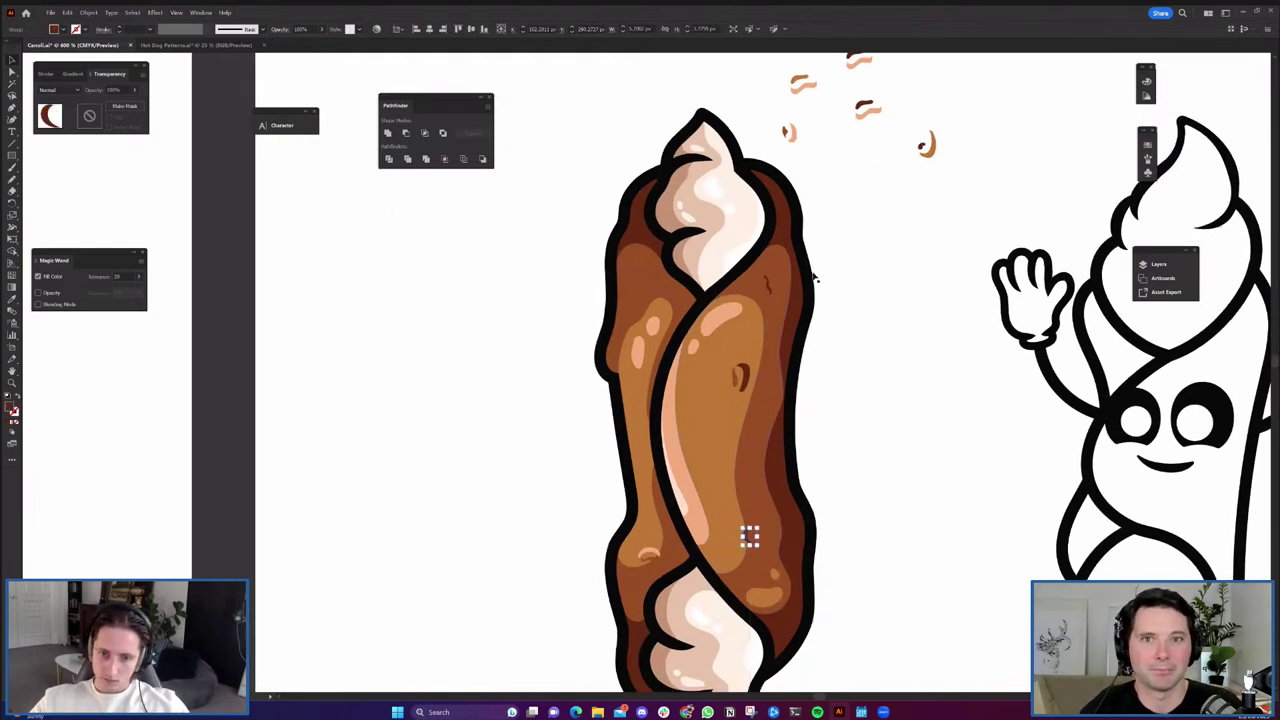
Distribute the curled mark, the three wavy marks and the small curved mark over the upright shell's front wrap and left side.
{"action": "left_click_drag", "start_coordinate": [931, 152], "coordinate": [746, 460]}
{"action": "left_click_drag", "start_coordinate": [868, 108], "coordinate": [642, 256]}
{"action": "left_click_drag", "start_coordinate": [808, 87], "coordinate": [688, 420]}
{"action": "left_click_drag", "start_coordinate": [858, 62], "coordinate": [764, 502]}
{"action": "left_click_drag", "start_coordinate": [786, 130], "coordinate": [630, 370]}
{"action": "key", "text": "ctrl+shift+a"}
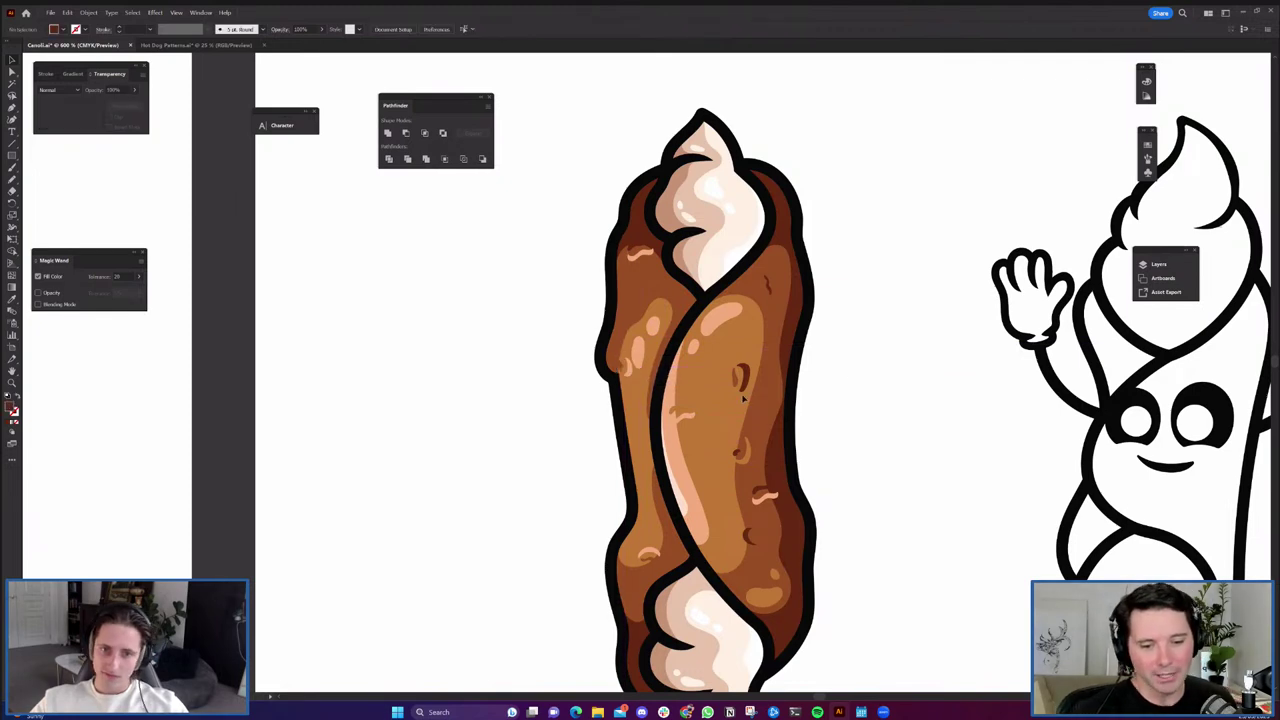
Duplicate the arched mark just below, against the lower cream's edge, and bring the black outline in front of it.
{"action": "scroll", "coordinate": [699, 464], "scroll_direction": "up", "scroll_amount": 1}
{"action": "left_click_drag", "start_coordinate": [700, 466], "coordinate": [672, 452]}
{"action": "left_click", "coordinate": [640, 506]}
{"action": "scroll", "coordinate": [640, 506], "scroll_direction": "up", "scroll_amount": 2}
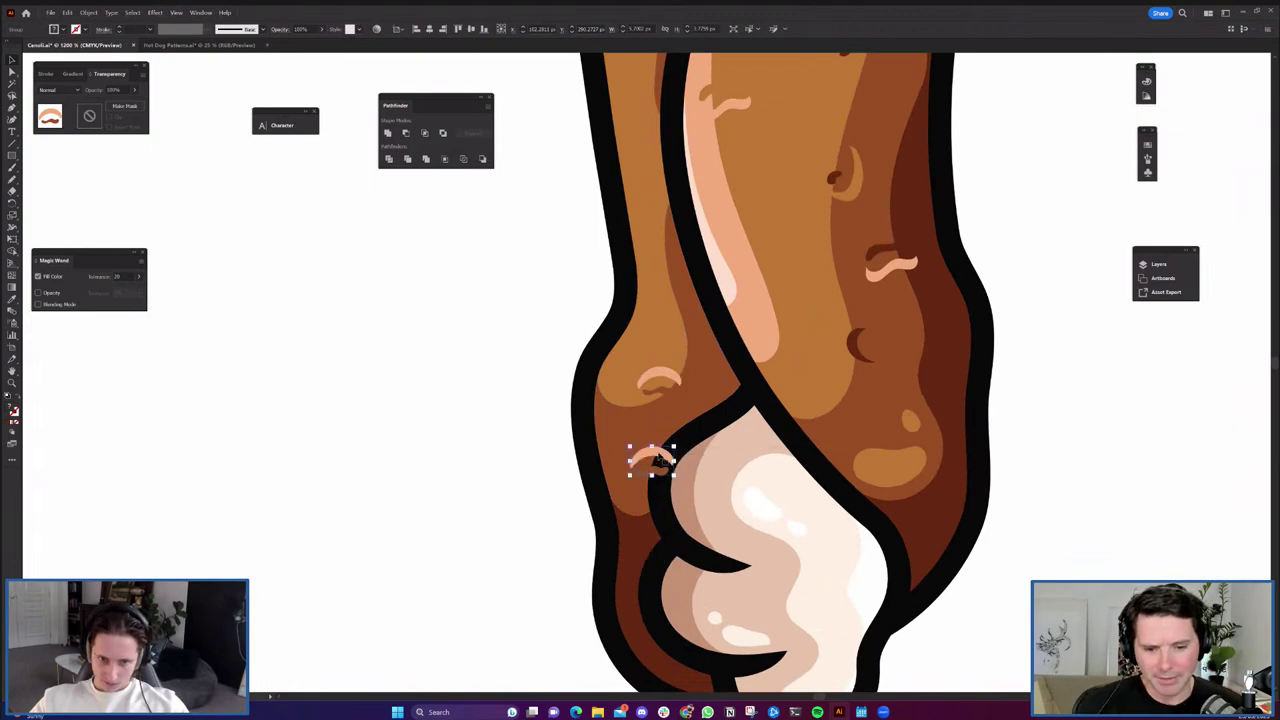
{"action": "left_click", "coordinate": [688, 445]}
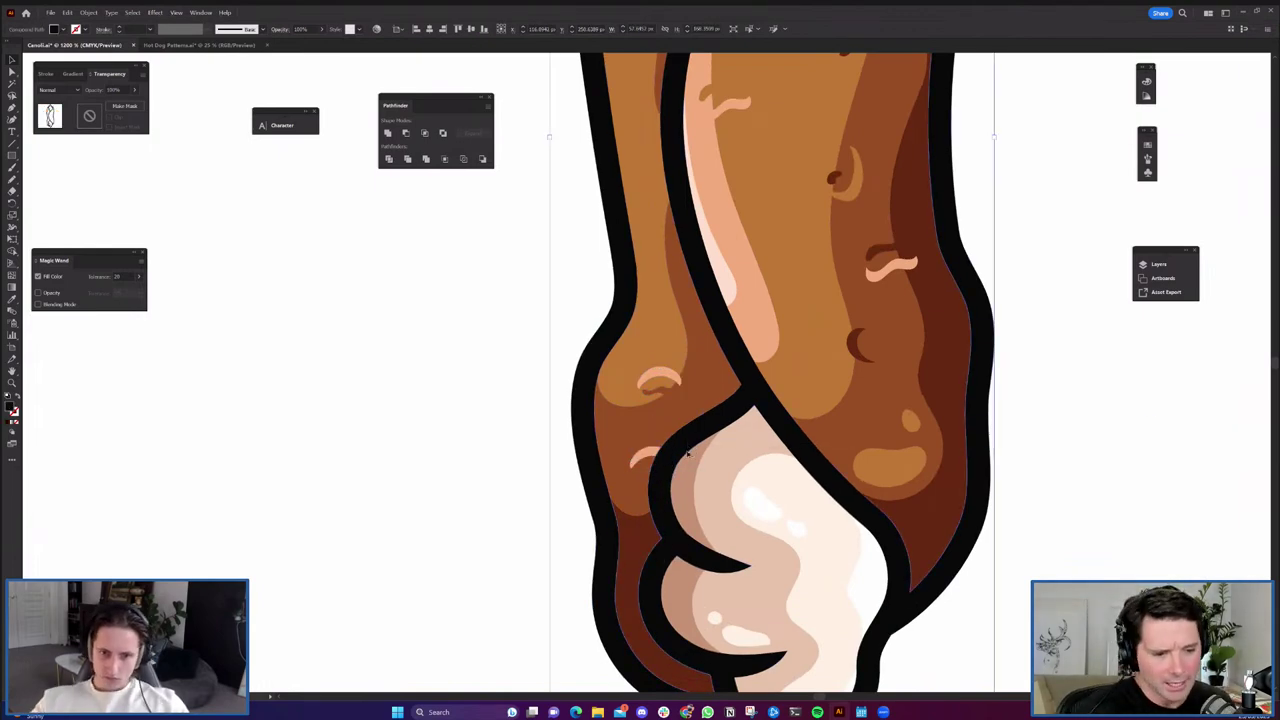
Duplicate squiggle and curved texture marks onto the front wrap's middle, its upper right and the shell's upper left.
{"action": "scroll", "coordinate": [688, 454], "scroll_direction": "down", "scroll_amount": 1}
{"action": "left_click_drag", "start_coordinate": [780, 494], "coordinate": [785, 565]}
{"action": "left_click", "coordinate": [838, 402]}
{"action": "left_click", "coordinate": [807, 458]}
{"action": "mouse_move", "coordinate": [808, 455]}
{"action": "left_mouse_down"}
{"action": "mouse_move", "coordinate": [860, 563]}
{"action": "mouse_move", "coordinate": [840, 404]}
{"action": "left_mouse_up"}
{"action": "left_click_drag", "start_coordinate": [804, 292], "coordinate": [824, 161]}
{"action": "left_click_drag", "start_coordinate": [874, 256], "coordinate": [898, 410]}
{"action": "left_click", "coordinate": [856, 271]}
{"action": "mouse_move", "coordinate": [852, 272]}
{"action": "left_mouse_down"}
{"action": "mouse_move", "coordinate": [776, 508]}
{"action": "mouse_move", "coordinate": [722, 294]}
{"action": "mouse_move", "coordinate": [710, 293]}
{"action": "left_mouse_up"}
{"action": "left_click", "coordinate": [920, 355]}
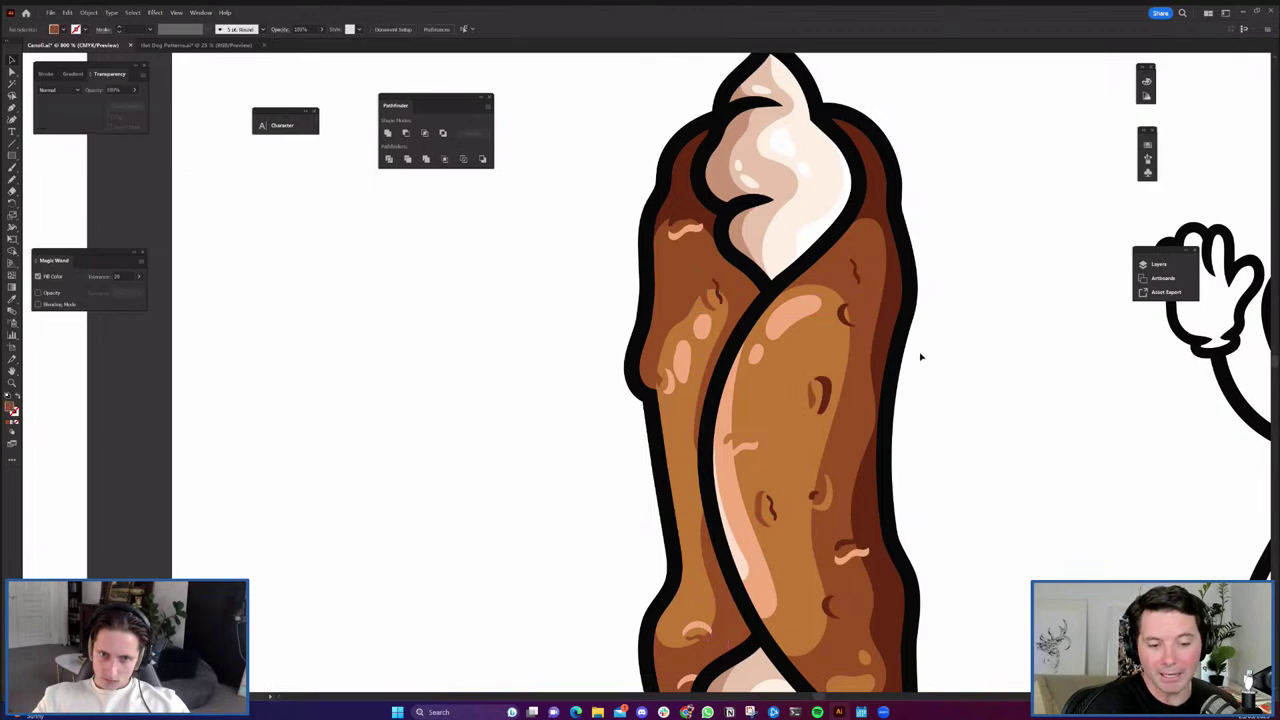
Duplicate the wavy two-tone mark and the curled mark onto the shell's narrow left strip, with the curl behind the outline.
{"action": "mouse_move", "coordinate": [855, 545]}
{"action": "left_mouse_down"}
{"action": "mouse_move", "coordinate": [830, 442]}
{"action": "mouse_move", "coordinate": [737, 427]}
{"action": "mouse_move", "coordinate": [645, 350]}
{"action": "left_mouse_up"}
{"action": "mouse_move", "coordinate": [800, 393]}
{"action": "left_mouse_down"}
{"action": "mouse_move", "coordinate": [660, 443]}
{"action": "mouse_move", "coordinate": [740, 478]}
{"action": "mouse_move", "coordinate": [668, 408]}
{"action": "left_mouse_up"}
{"action": "scroll", "coordinate": [681, 434], "scroll_direction": "up", "scroll_amount": 3}
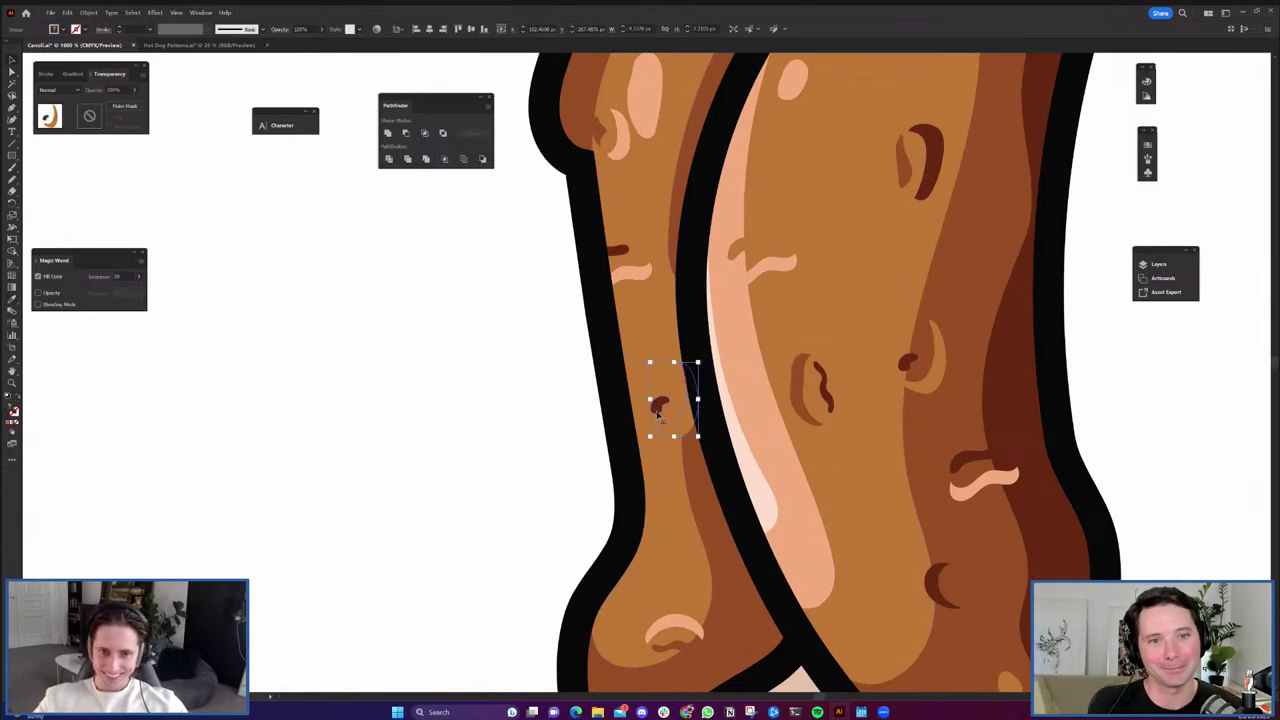
{"action": "key", "text": "ctrl+bracketright"}
{"action": "key", "text": "ctrl+bracketleft"}
{"action": "left_click", "coordinate": [508, 434]}
Recolour the tan crescent of the curled mark on the narrow left strip with the peach of the neighbouring highlight.
{"action": "scroll", "coordinate": [632, 421], "scroll_direction": "up", "scroll_amount": 2}
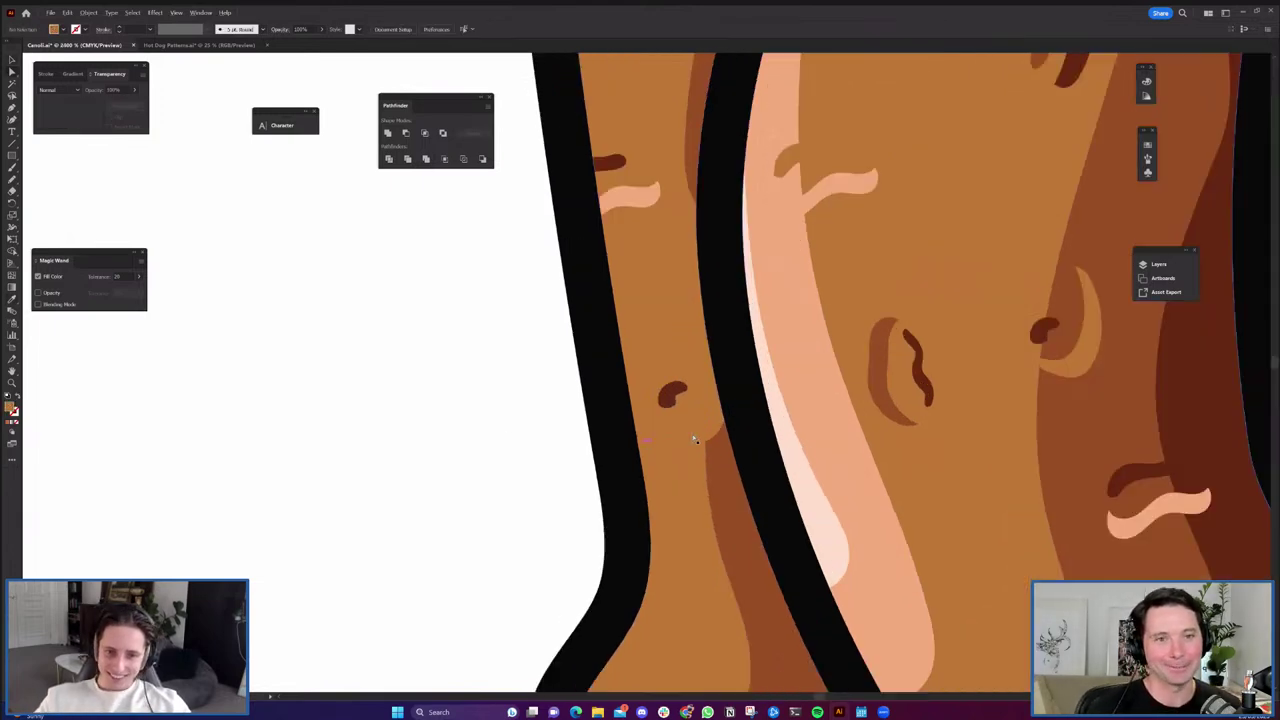
{"action": "key", "text": "a"}
{"action": "left_click", "coordinate": [725, 438]}
{"action": "scroll", "coordinate": [725, 438], "scroll_direction": "down", "scroll_amount": 1}
{"action": "left_click_drag", "start_coordinate": [734, 488], "coordinate": [640, 628]}
{"action": "key", "text": "i"}
{"action": "left_click", "coordinate": [715, 397]}
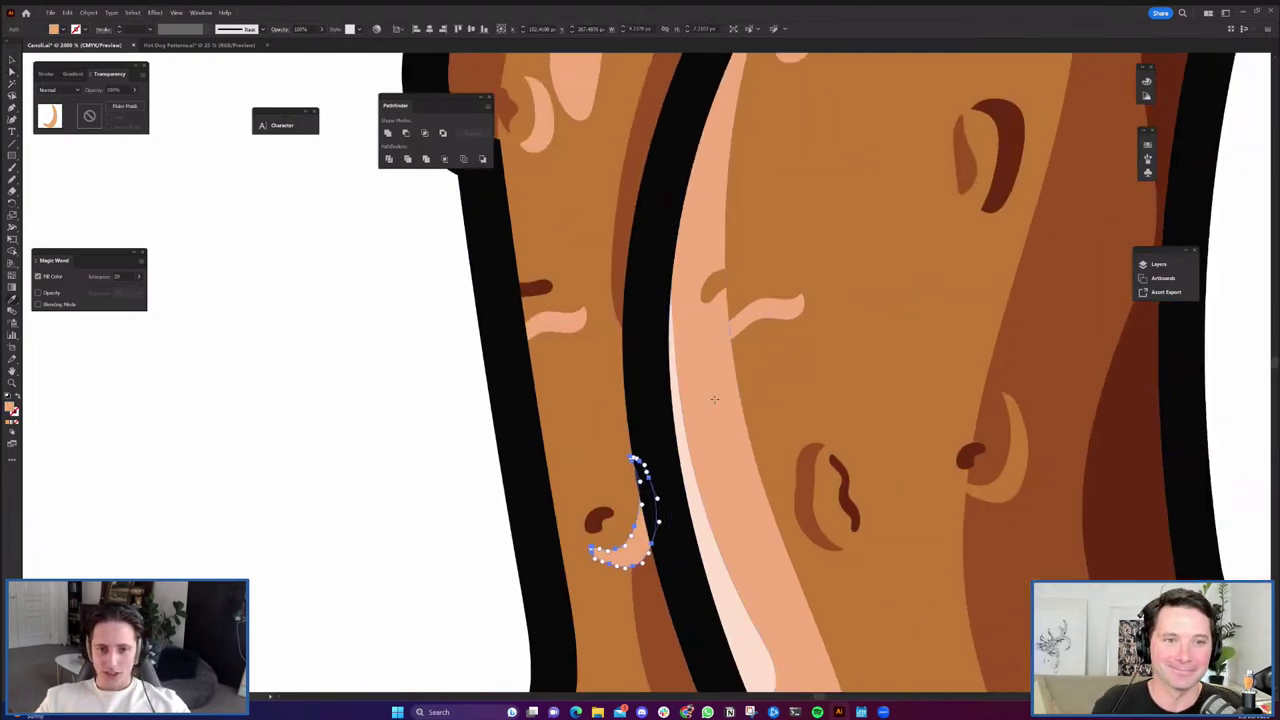
{"action": "scroll", "coordinate": [735, 388], "scroll_direction": "down", "scroll_amount": 2}
{"action": "key", "text": "v"}
{"action": "left_click", "coordinate": [527, 501]}
Review the textured cannoli beside the other illustrations and examine the choc-chip cannoli on the reference sheet.
{"action": "scroll", "coordinate": [570, 472], "scroll_direction": "down", "scroll_amount": 4}
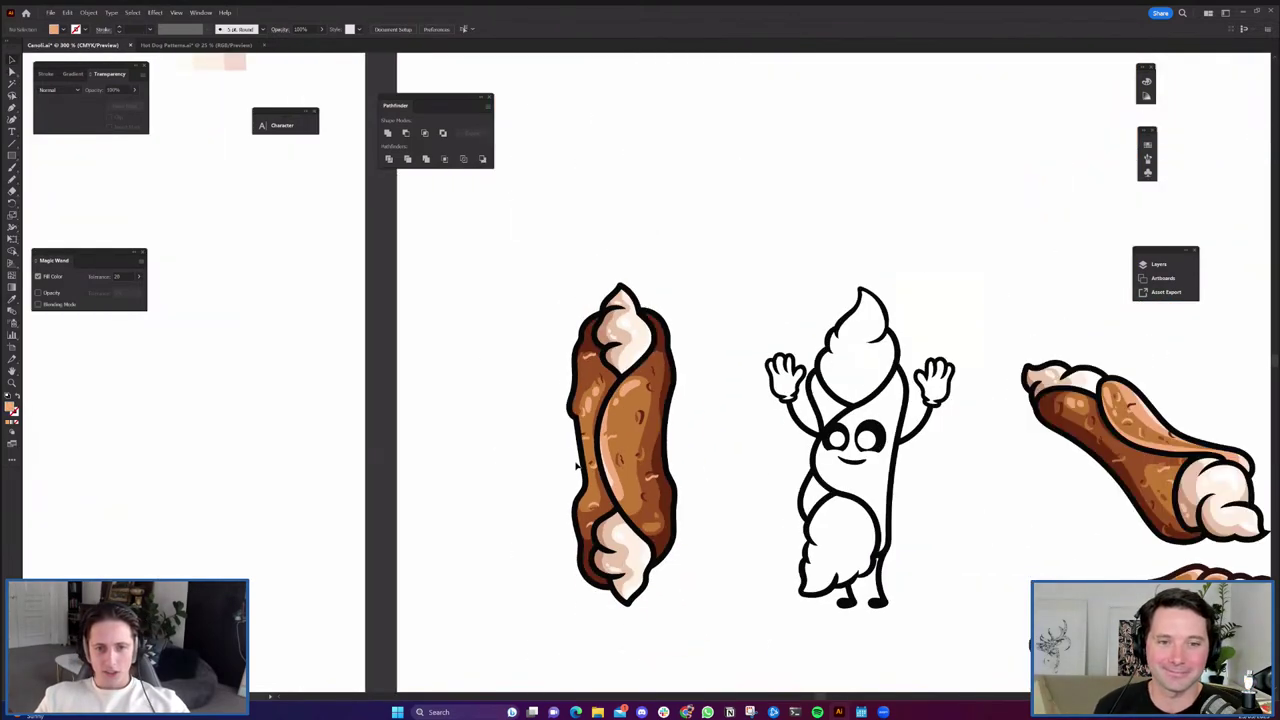
{"action": "left_click_drag", "start_coordinate": [578, 474], "coordinate": [633, 459]}
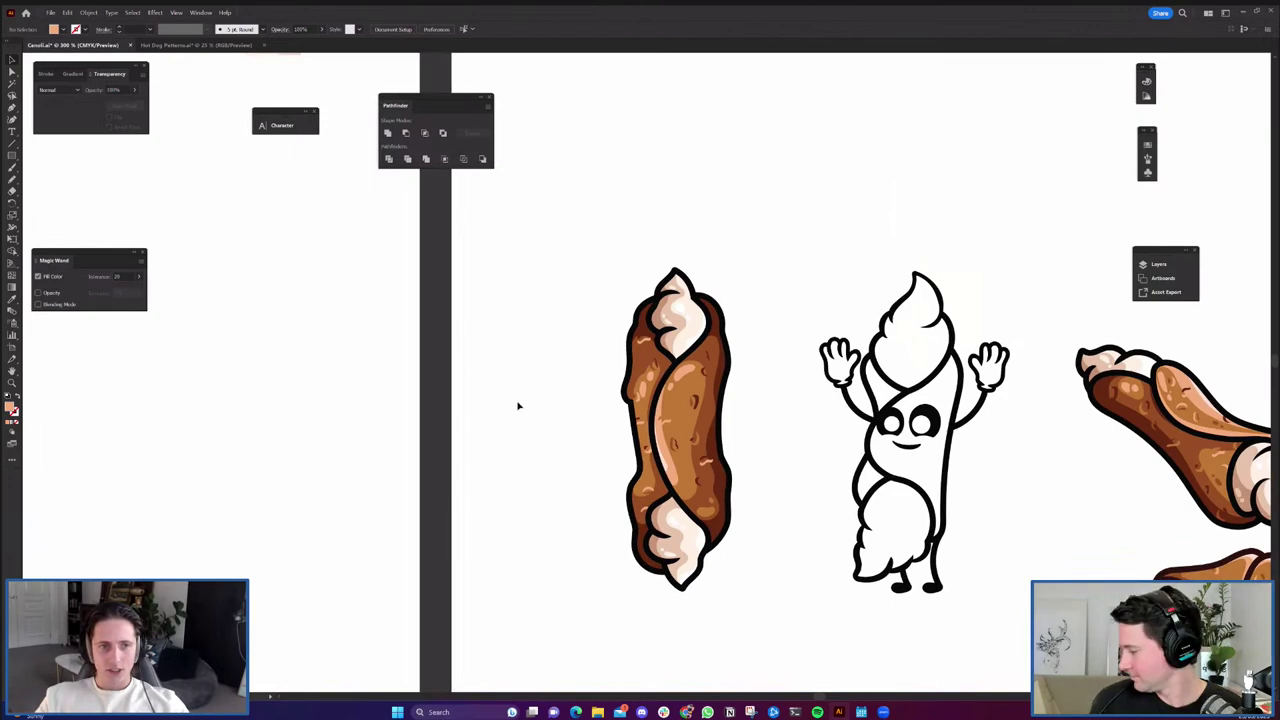
{"action": "scroll", "coordinate": [770, 414], "scroll_direction": "down", "scroll_amount": 2}
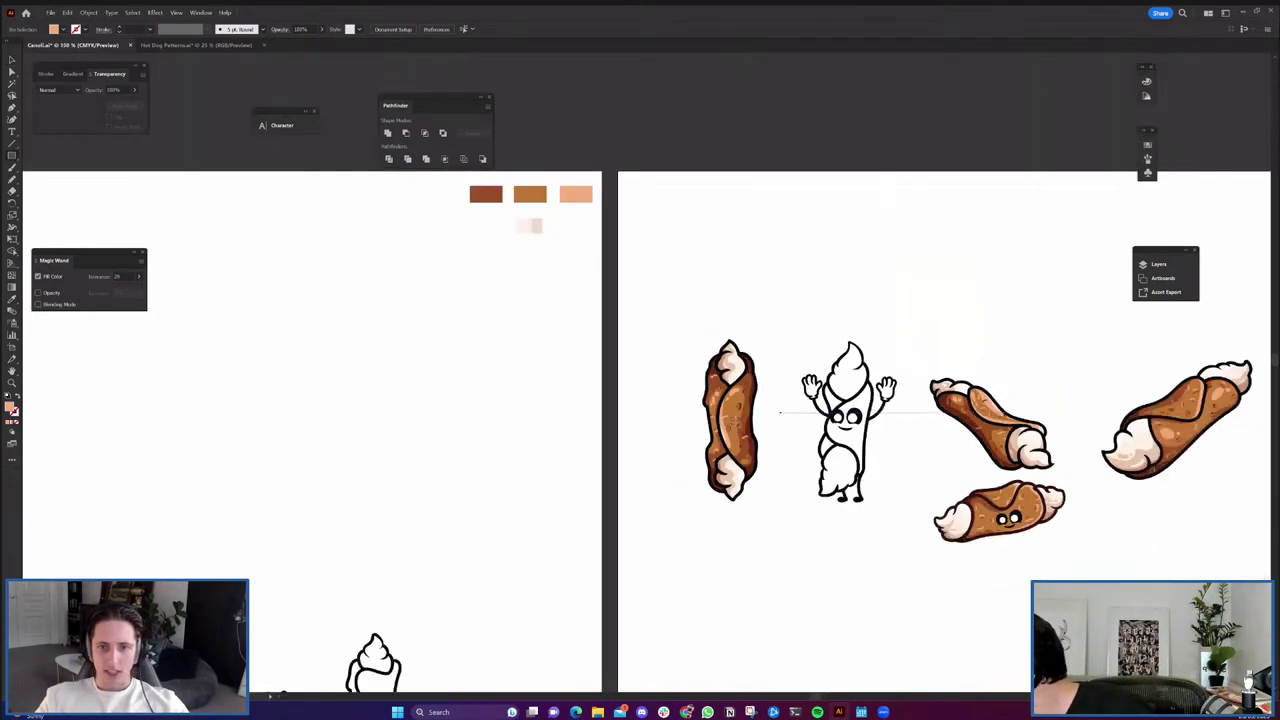
{"action": "scroll", "coordinate": [740, 422], "scroll_direction": "up", "scroll_amount": 1}
{"action": "scroll", "coordinate": [733, 425], "scroll_direction": "down", "scroll_amount": 3}
{"action": "scroll", "coordinate": [500, 400], "scroll_direction": "left", "scroll_amount": 4}
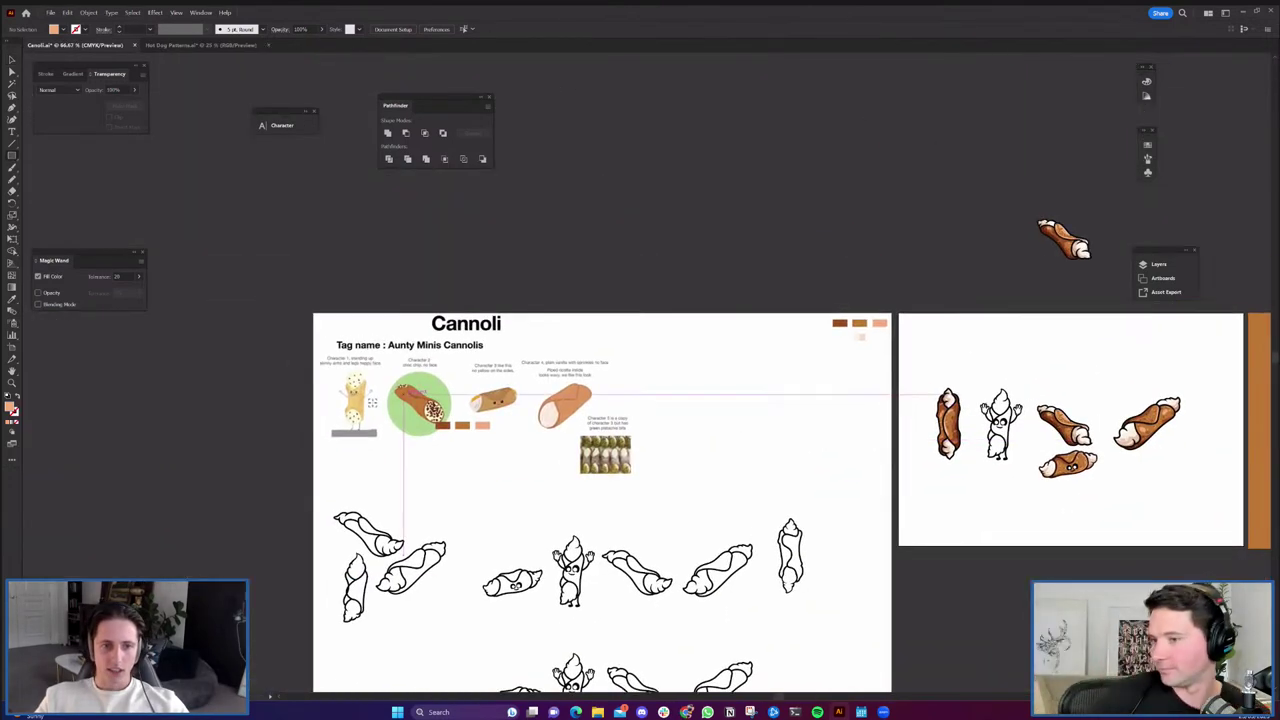
{"action": "scroll", "coordinate": [282, 376], "scroll_direction": "up", "scroll_amount": 2}
{"action": "scroll", "coordinate": [360, 450], "scroll_direction": "up", "scroll_amount": 1}
{"action": "scroll", "coordinate": [742, 412], "scroll_direction": "up", "scroll_amount": 1}
{"action": "scroll", "coordinate": [742, 412], "scroll_direction": "down", "scroll_amount": 1}
{"action": "left_click_drag", "start_coordinate": [742, 412], "coordinate": [724, 438]}
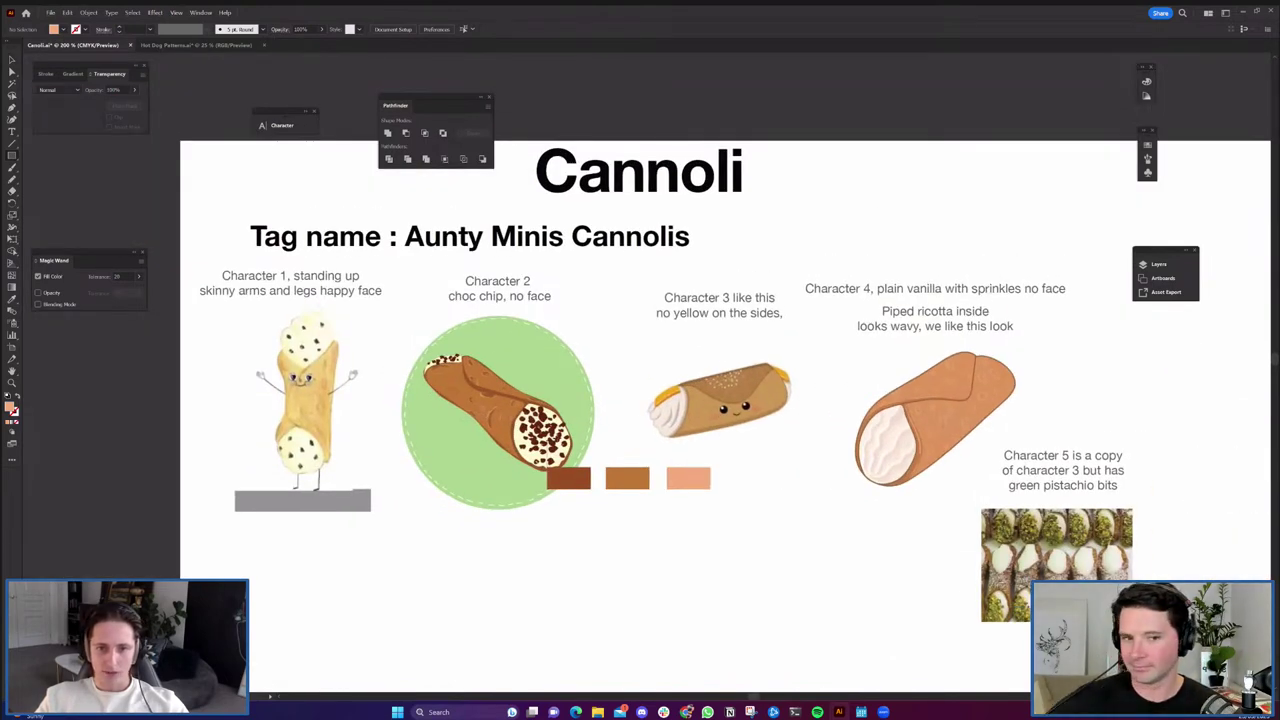
{"action": "scroll", "coordinate": [457, 428], "scroll_direction": "up", "scroll_amount": 2}
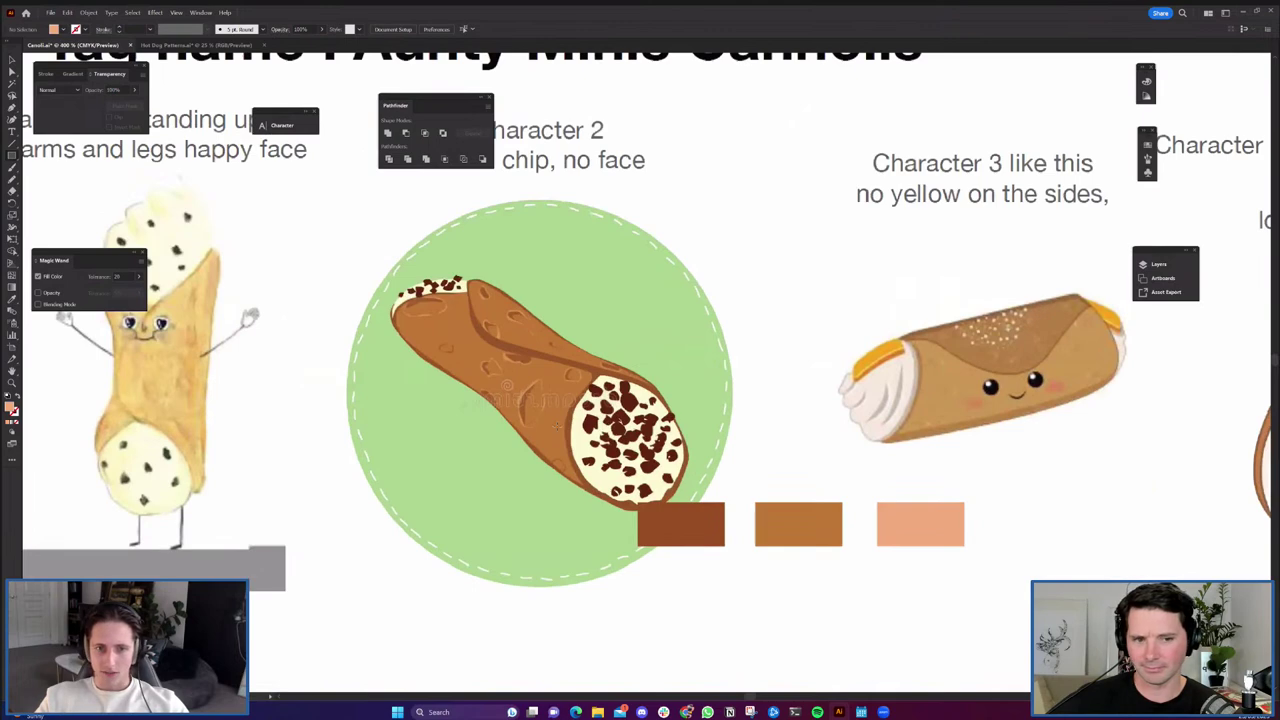
Draw a rectangle over the choc-chip reference cannoli and fill it with the brown sampled from its shell.
{"action": "scroll", "coordinate": [463, 465], "scroll_direction": "up", "scroll_amount": 2}
{"action": "mouse_move", "coordinate": [412, 464]}
{"action": "left_mouse_down"}
{"action": "mouse_move", "coordinate": [563, 540]}
{"action": "mouse_move", "coordinate": [594, 579]}
{"action": "left_mouse_up"}
{"action": "key", "text": "i"}
{"action": "left_click", "coordinate": [532, 440]}
{"action": "key", "text": "v"}
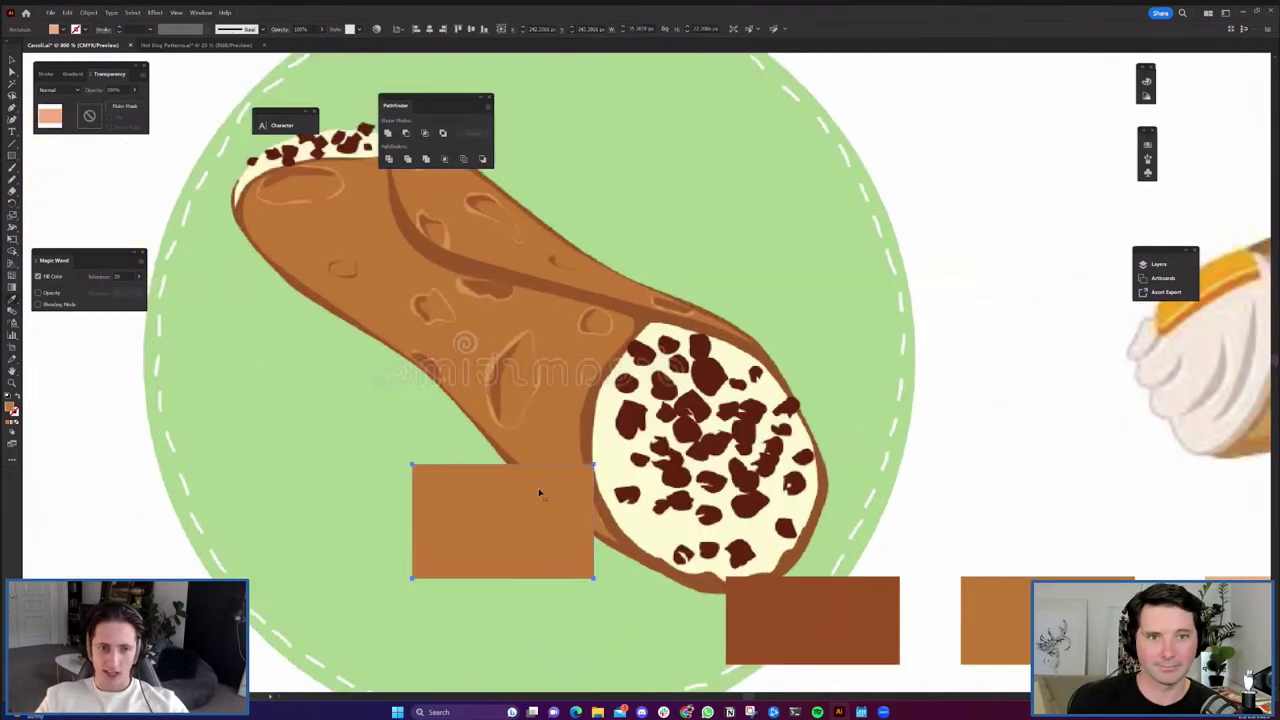
Move the sampled brown rectangle beneath the dark brown palette swatch and duplicate it under the tan and peach swatches.
{"action": "scroll", "coordinate": [484, 511], "scroll_direction": "down", "scroll_amount": 4}
{"action": "left_click_drag", "start_coordinate": [450, 500], "coordinate": [537, 557]}
{"action": "scroll", "coordinate": [552, 539], "scroll_direction": "up", "scroll_amount": 4}
{"action": "left_click_drag", "start_coordinate": [491, 606], "coordinate": [664, 520]}
{"action": "left_click", "coordinate": [557, 560]}
{"action": "scroll", "coordinate": [585, 530], "scroll_direction": "up", "scroll_amount": 1}
{"action": "left_click_drag", "start_coordinate": [762, 497], "coordinate": [524, 515]}
{"action": "left_click_drag", "start_coordinate": [649, 496], "coordinate": [945, 507]}
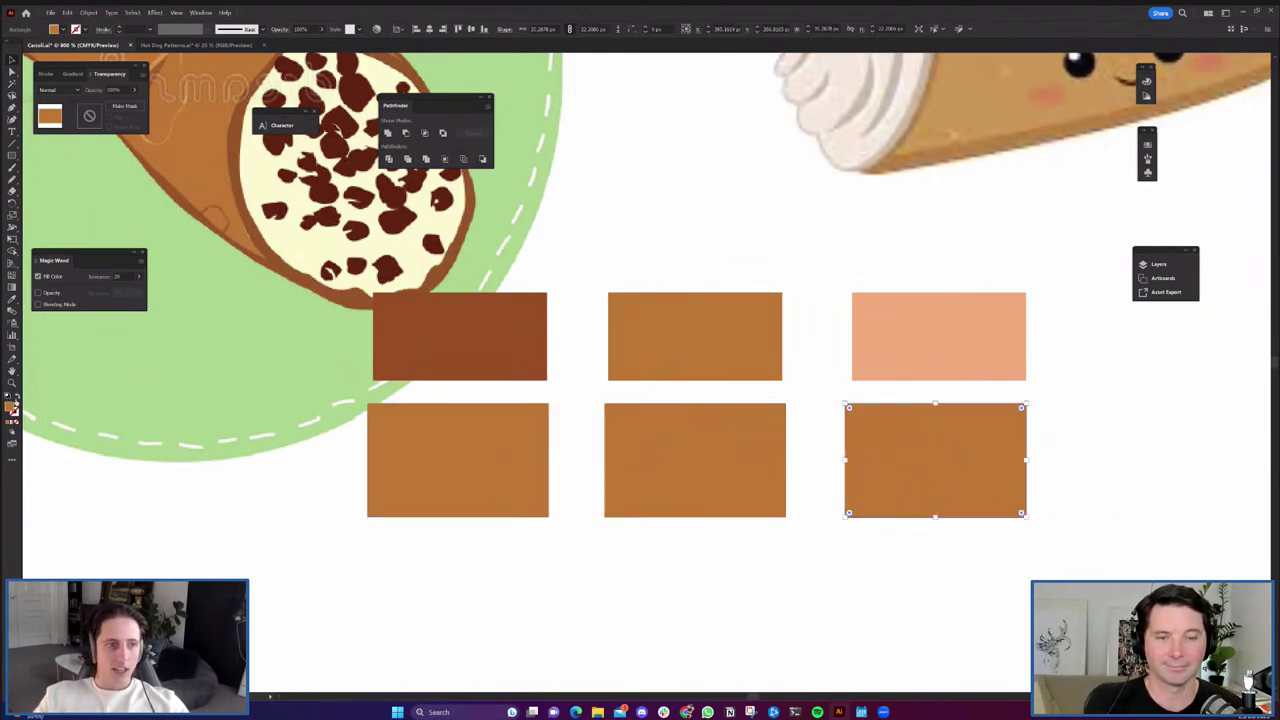
Set the fill of the rectangle under the peach swatch to the light orange EFAD78.
{"action": "double_click", "coordinate": [10, 407]}
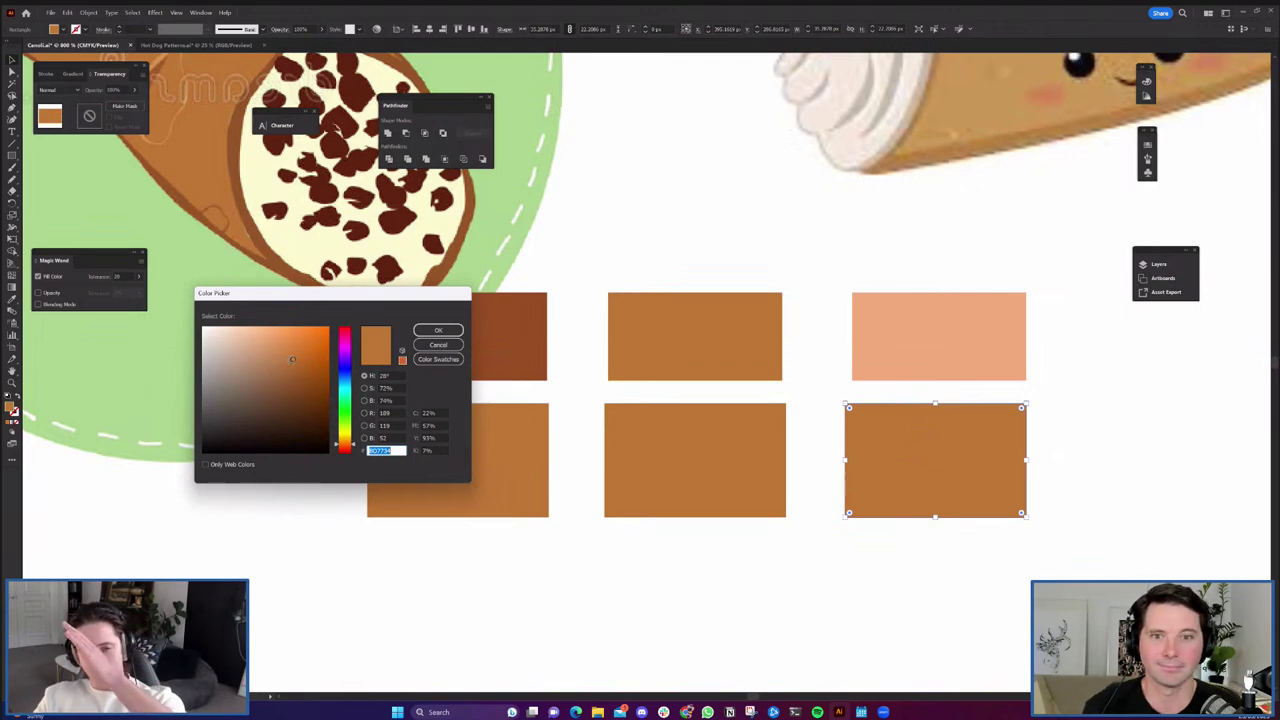
{"action": "left_click_drag", "start_coordinate": [293, 358], "coordinate": [281, 338]}
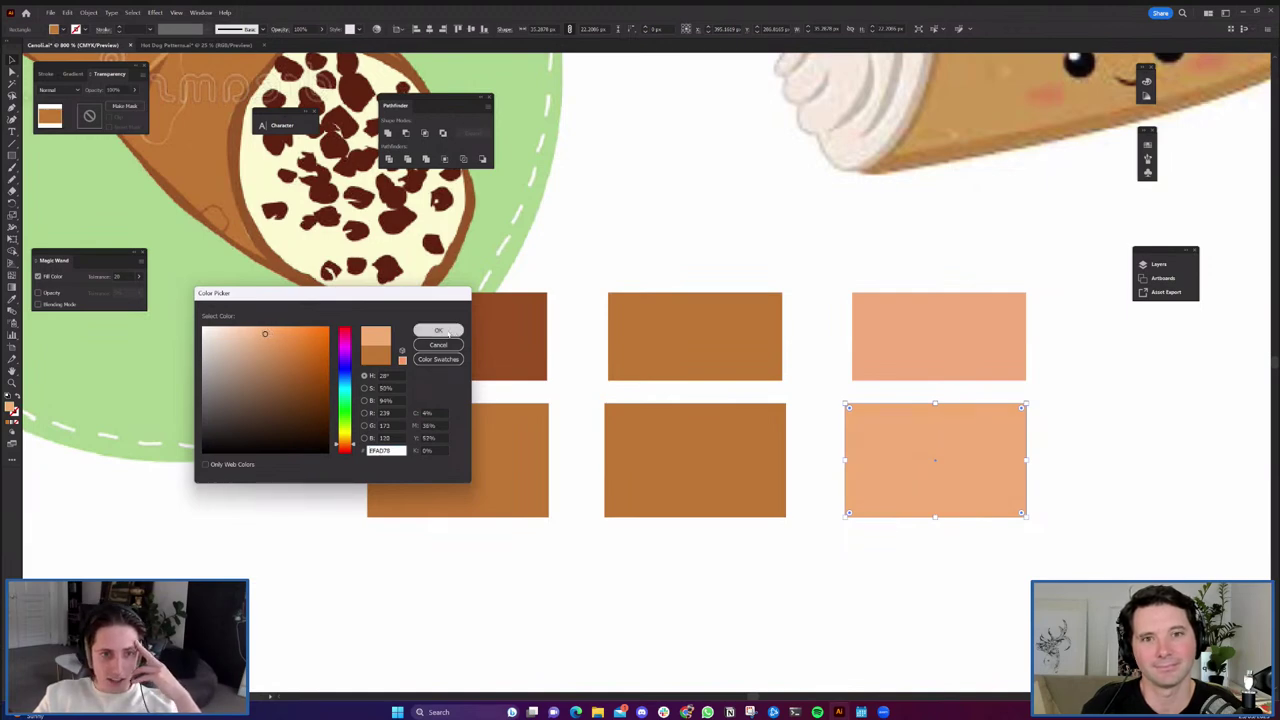
{"action": "left_click", "coordinate": [437, 330]}
Set the fill of the rectangle under the dark brown swatch to the dark brown 964504.
{"action": "left_click", "coordinate": [540, 488]}
{"action": "double_click", "coordinate": [10, 407]}
{"action": "left_click", "coordinate": [301, 369]}
{"action": "left_click", "coordinate": [307, 375]}
{"action": "mouse_move", "coordinate": [313, 378]}
{"action": "left_mouse_down"}
{"action": "mouse_move", "coordinate": [309, 351]}
{"action": "mouse_move", "coordinate": [332, 348]}
{"action": "mouse_move", "coordinate": [320, 334]}
{"action": "left_mouse_up"}
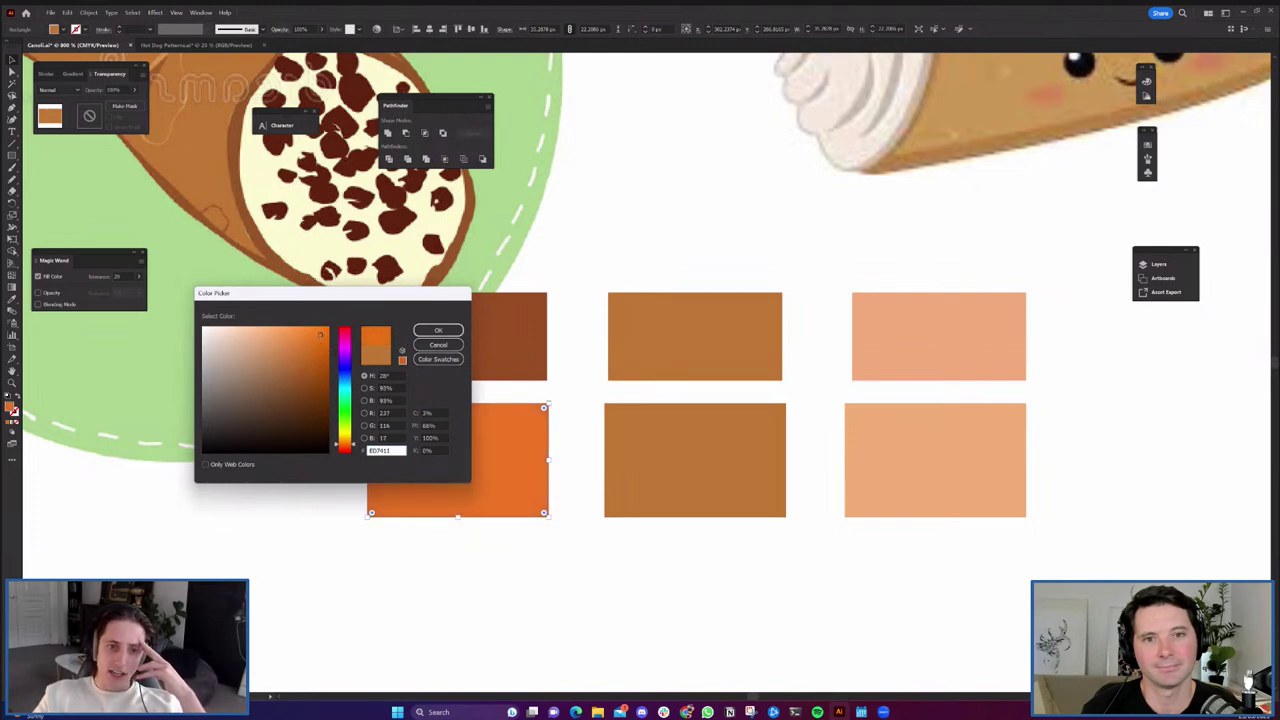
{"action": "left_click_drag", "start_coordinate": [320, 334], "coordinate": [325, 377]}
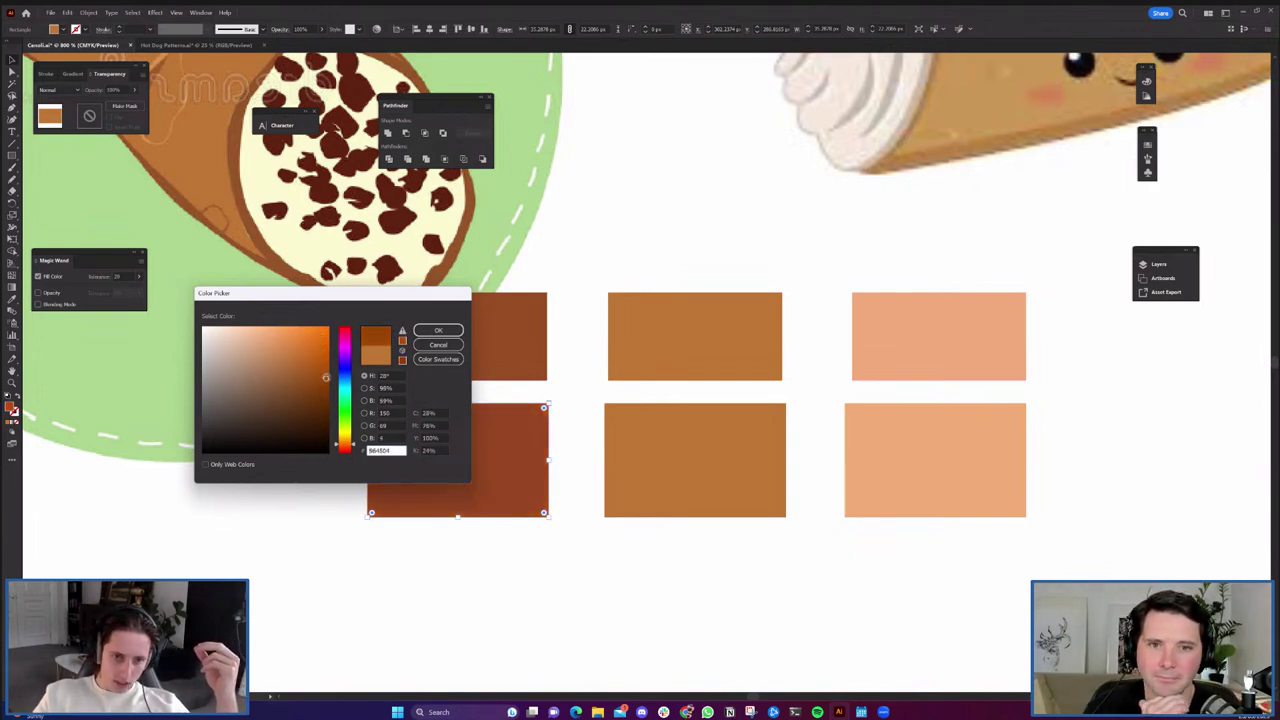
{"action": "left_click", "coordinate": [438, 330]}
{"action": "left_click", "coordinate": [531, 560]}
Move the three new colour rectangles to the cannoli artboard, in a row above the upright cannoli.
{"action": "left_click_drag", "start_coordinate": [911, 498], "coordinate": [914, 493]}
{"action": "scroll", "coordinate": [585, 568], "scroll_direction": "down", "scroll_amount": 4}
{"action": "left_click_drag", "start_coordinate": [545, 540], "coordinate": [776, 513]}
{"action": "scroll", "coordinate": [278, 396], "scroll_direction": "down", "scroll_amount": 3}
{"action": "scroll", "coordinate": [771, 443], "scroll_direction": "up", "scroll_amount": 3}
{"action": "scroll", "coordinate": [734, 403], "scroll_direction": "up", "scroll_amount": 2}
{"action": "scroll", "coordinate": [620, 288], "scroll_direction": "up", "scroll_amount": 3}
Duplicate the dark brown swatch to the left of the row and set the copy's fill to the deep brown 662207.
{"action": "left_click", "coordinate": [615, 291]}
{"action": "left_click_drag", "start_coordinate": [600, 265], "coordinate": [481, 286]}
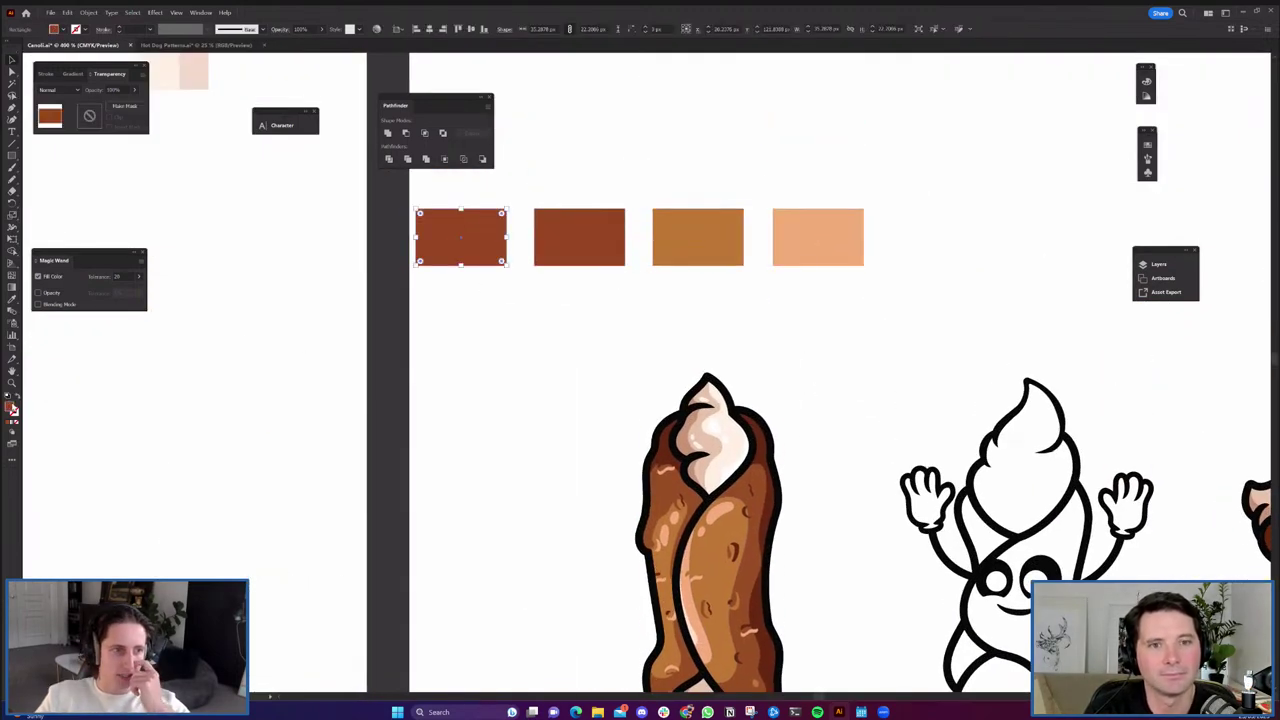
{"action": "double_click", "coordinate": [13, 407]}
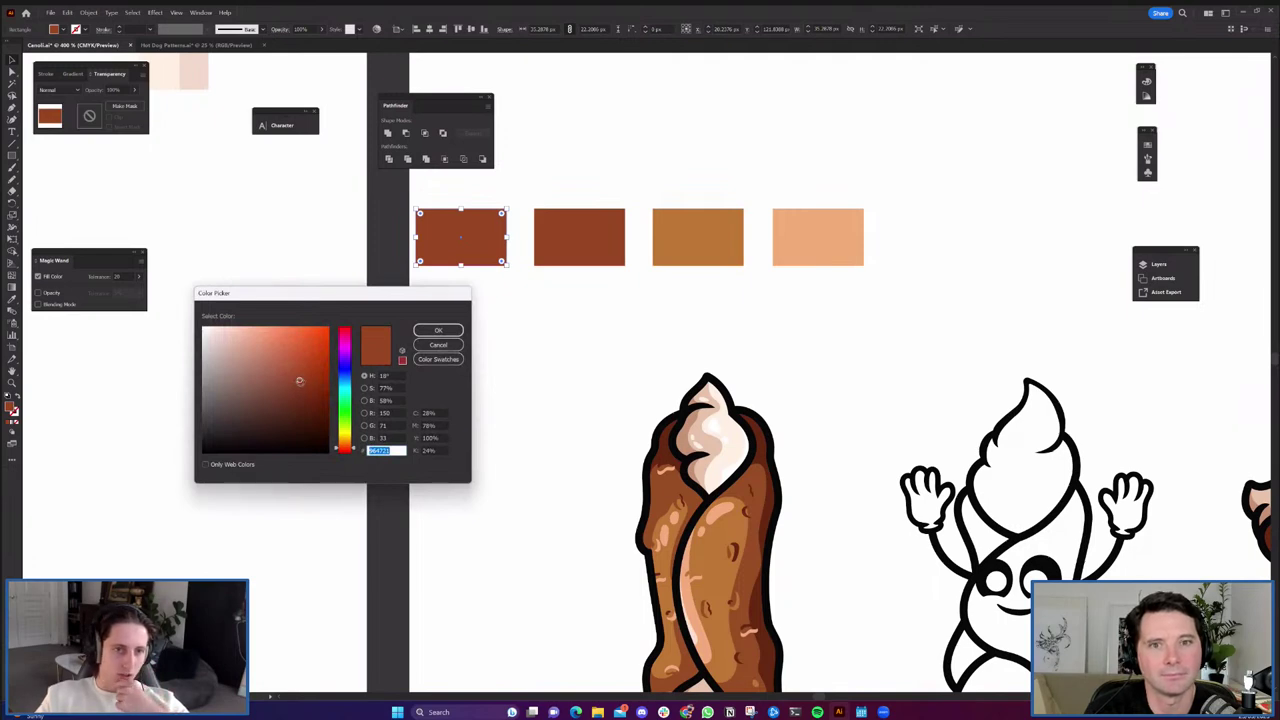
{"action": "type", "text": "722A0D"}
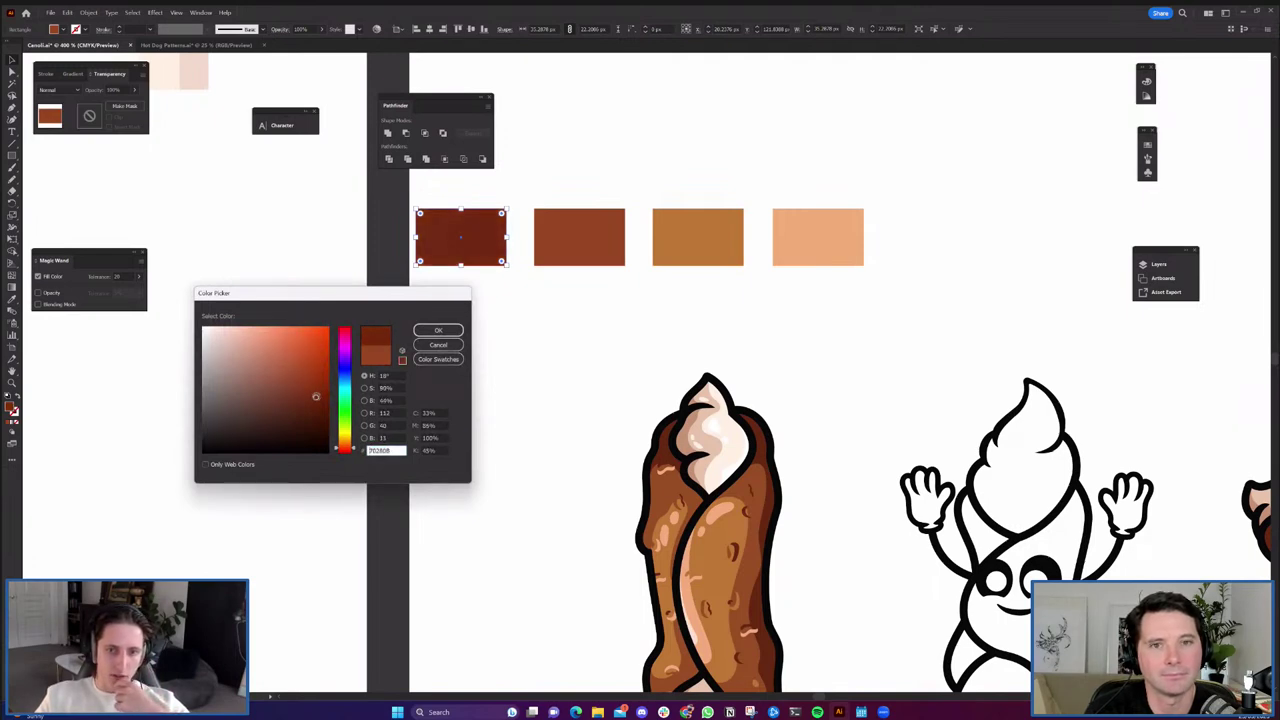
{"action": "left_click_drag", "start_coordinate": [316, 397], "coordinate": [321, 403]}
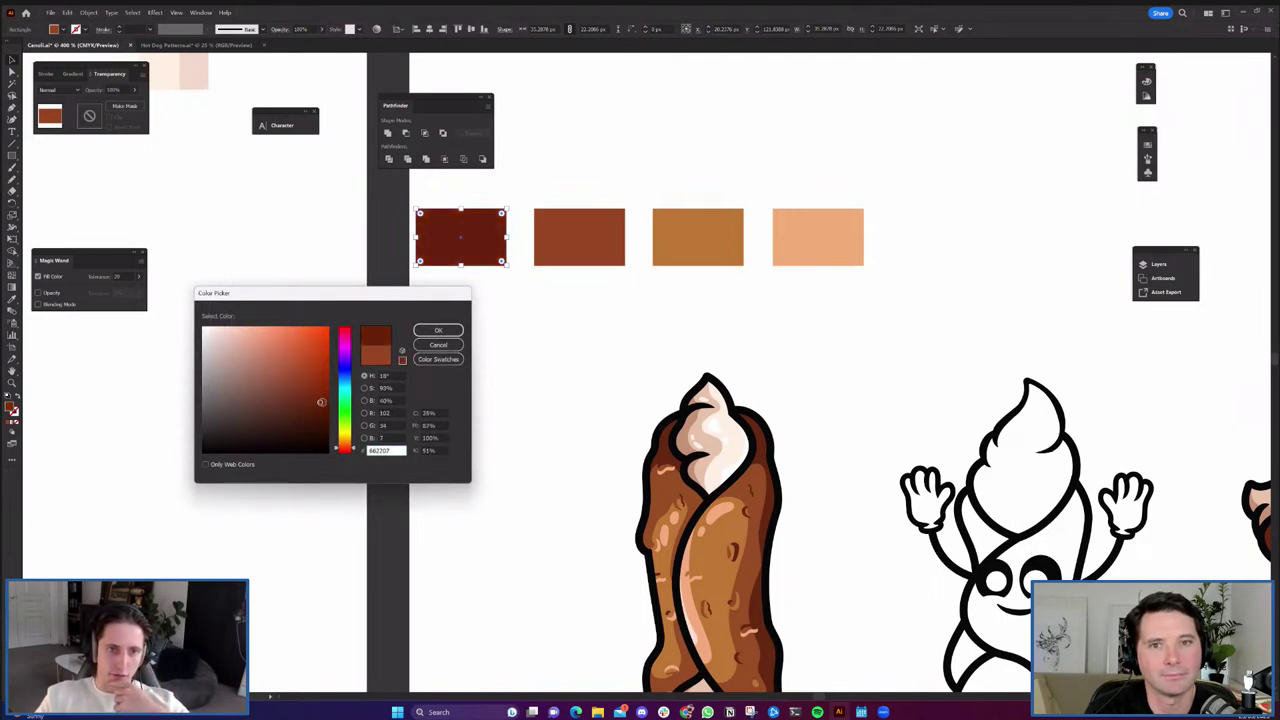
{"action": "left_click", "coordinate": [438, 330]}
Duplicate the deepest brown swatch to the right end of the row and fill the copy with colour sampled from the light orange swatch.
{"action": "left_click", "coordinate": [569, 369]}
{"action": "left_click", "coordinate": [491, 261]}
{"action": "left_click_drag", "start_coordinate": [491, 260], "coordinate": [963, 258]}
{"action": "double_click", "coordinate": [14, 410]}
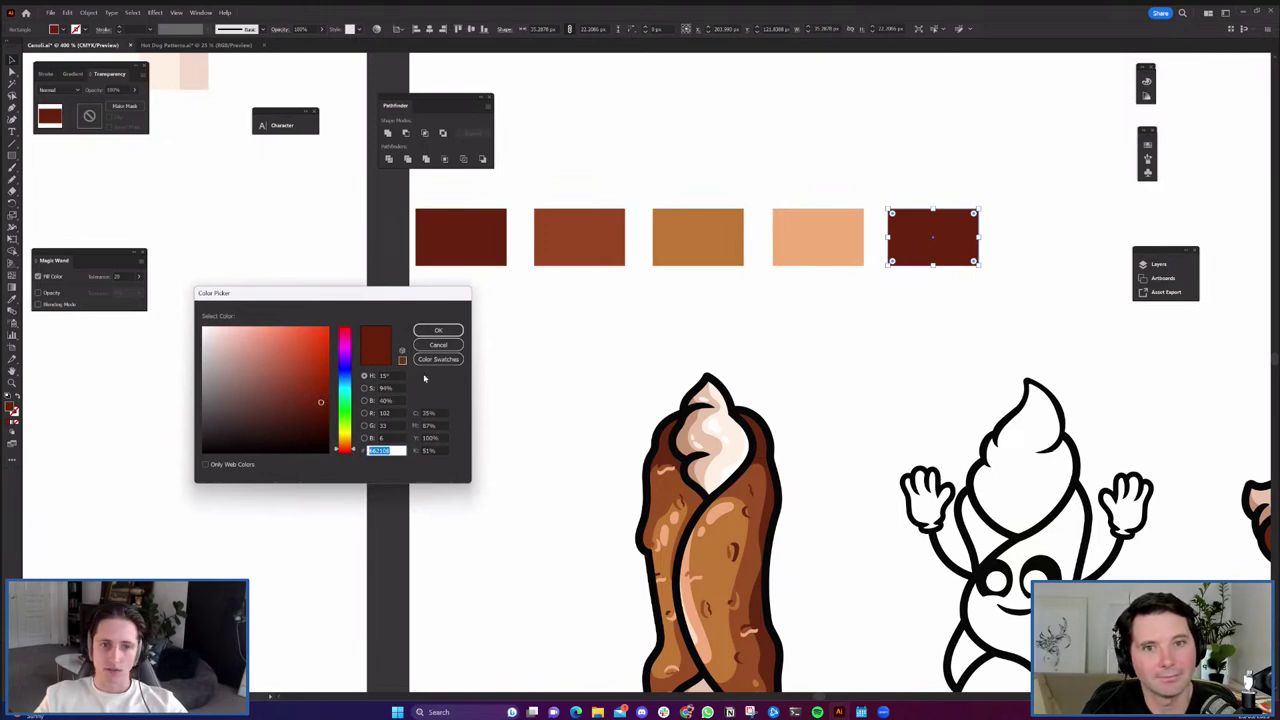
{"action": "left_click", "coordinate": [438, 330]}
{"action": "key", "text": "i"}
{"action": "left_click", "coordinate": [781, 258]}
{"action": "key", "text": "v"}
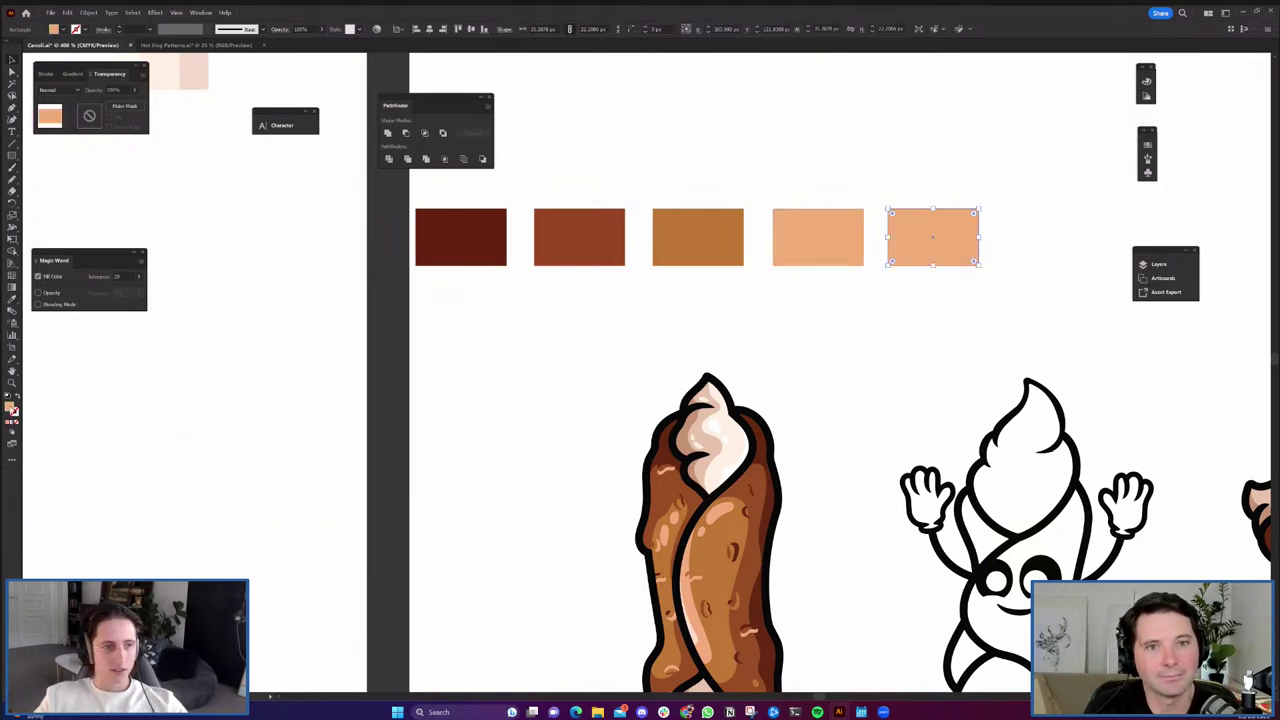
Lighten the fill of the swatch at the right end of the row to a pale peach.
{"action": "double_click", "coordinate": [10, 408]}
{"action": "left_click_drag", "start_coordinate": [261, 332], "coordinate": [237, 323]}
{"action": "left_click", "coordinate": [438, 330]}
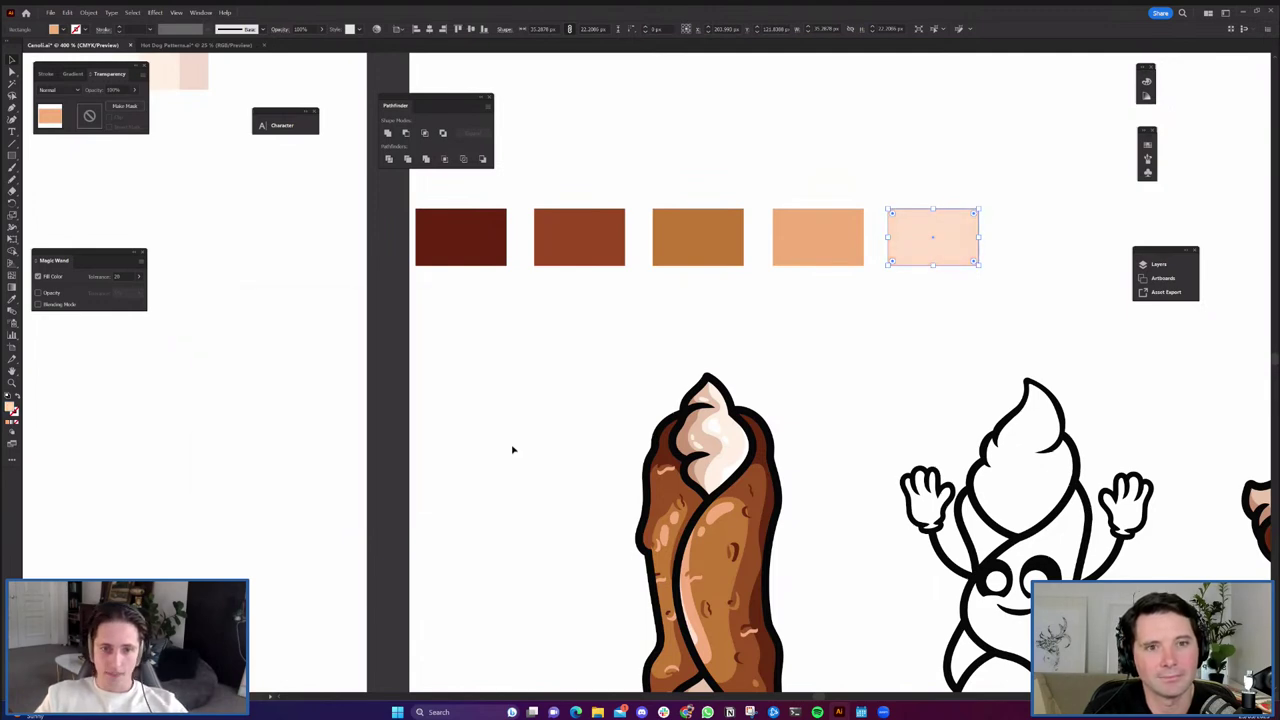
{"action": "left_click", "coordinate": [514, 449]}
Scale the row of five palette swatches down and place it directly above the upright coloured cannoli.
{"action": "scroll", "coordinate": [552, 551], "scroll_direction": "down", "scroll_amount": 1}
{"action": "scroll", "coordinate": [705, 395], "scroll_direction": "down", "scroll_amount": 5}
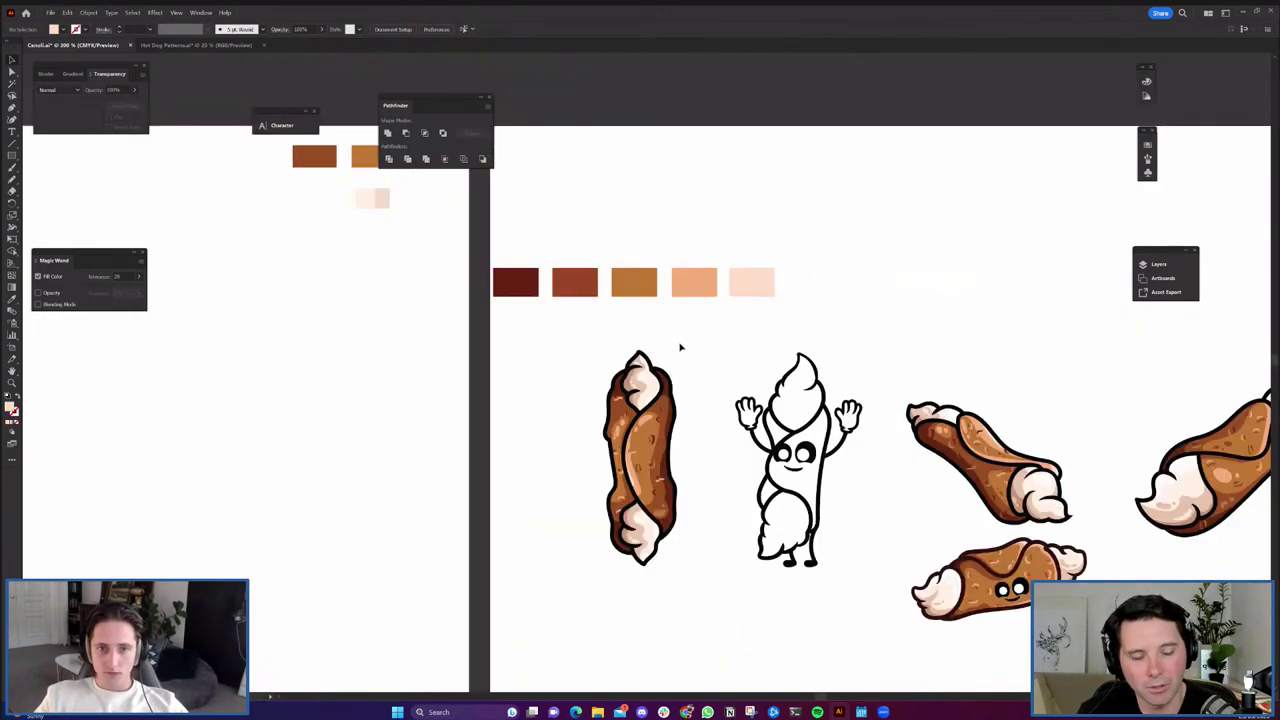
{"action": "left_click", "coordinate": [746, 281]}
{"action": "left_click_drag", "start_coordinate": [634, 268], "coordinate": [664, 327]}
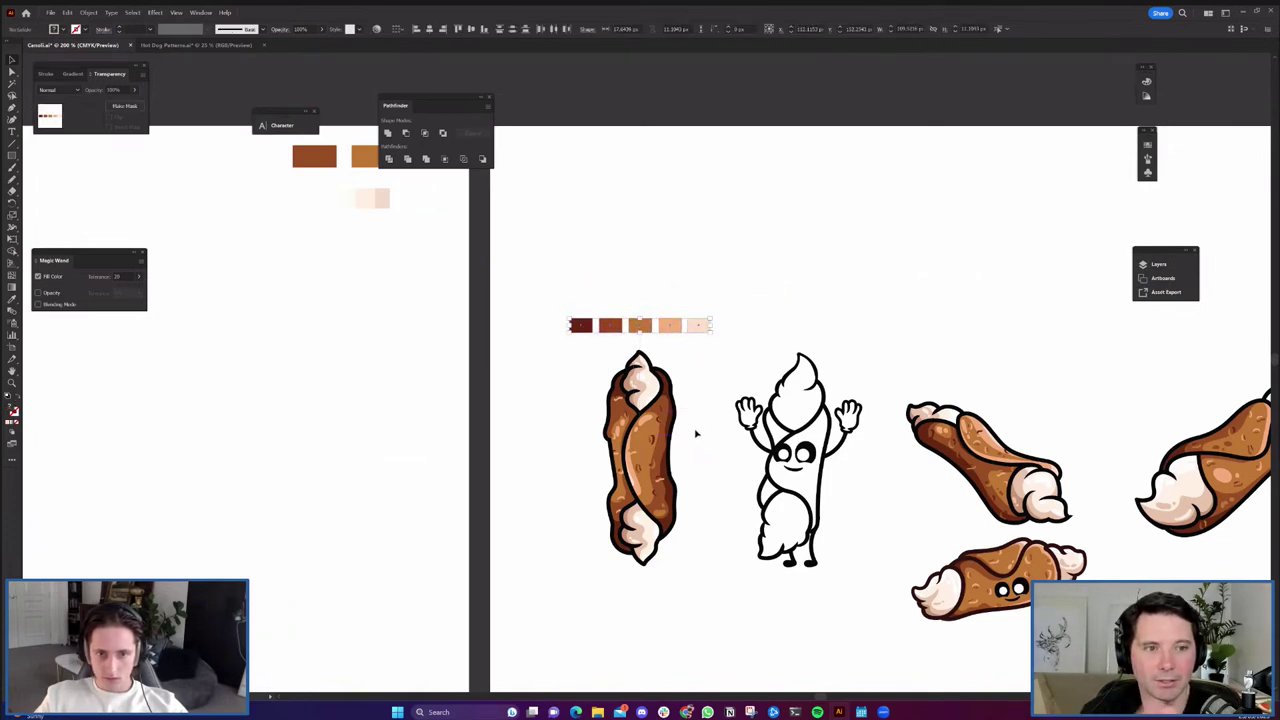
{"action": "left_click", "coordinate": [696, 435]}
Examine the upright cannoli's colours against the five-swatch palette and the other cannoli illustrations.
{"action": "scroll", "coordinate": [679, 462], "scroll_direction": "up", "scroll_amount": 1}
{"action": "scroll", "coordinate": [676, 478], "scroll_direction": "down", "scroll_amount": 2}
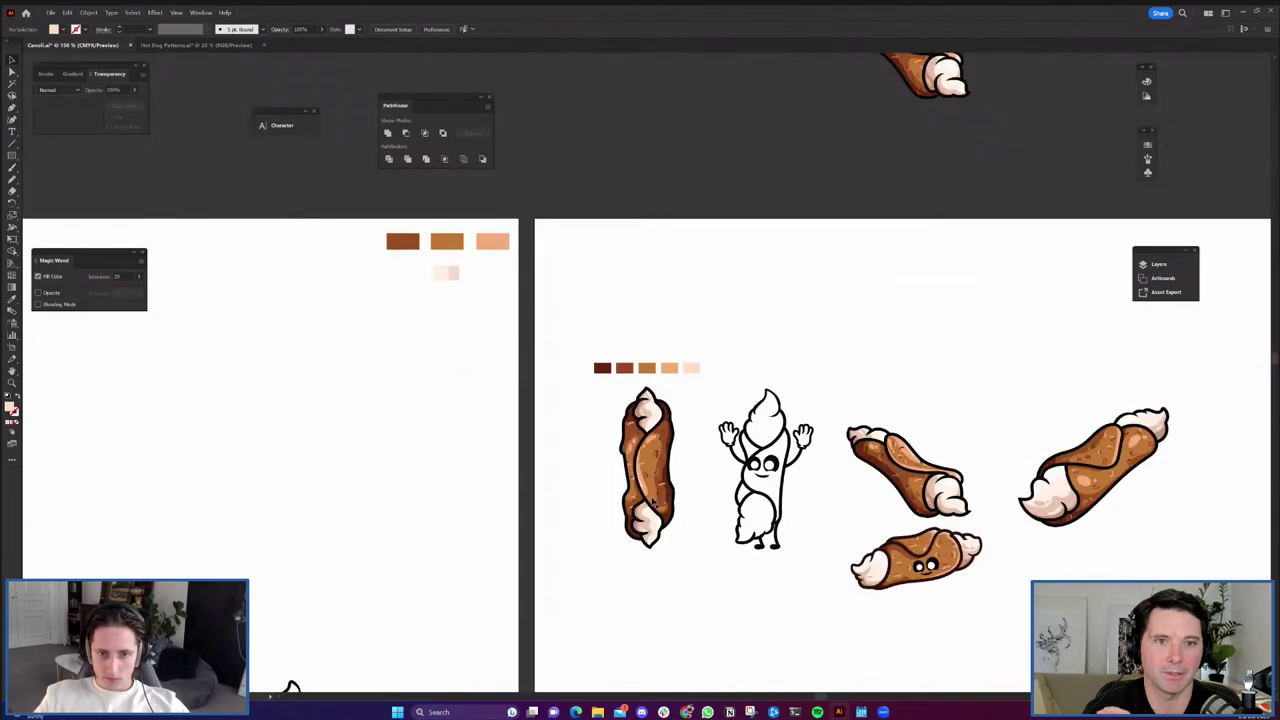
{"action": "scroll", "coordinate": [655, 502], "scroll_direction": "up", "scroll_amount": 1}
{"action": "left_click_drag", "start_coordinate": [697, 552], "coordinate": [552, 366]}
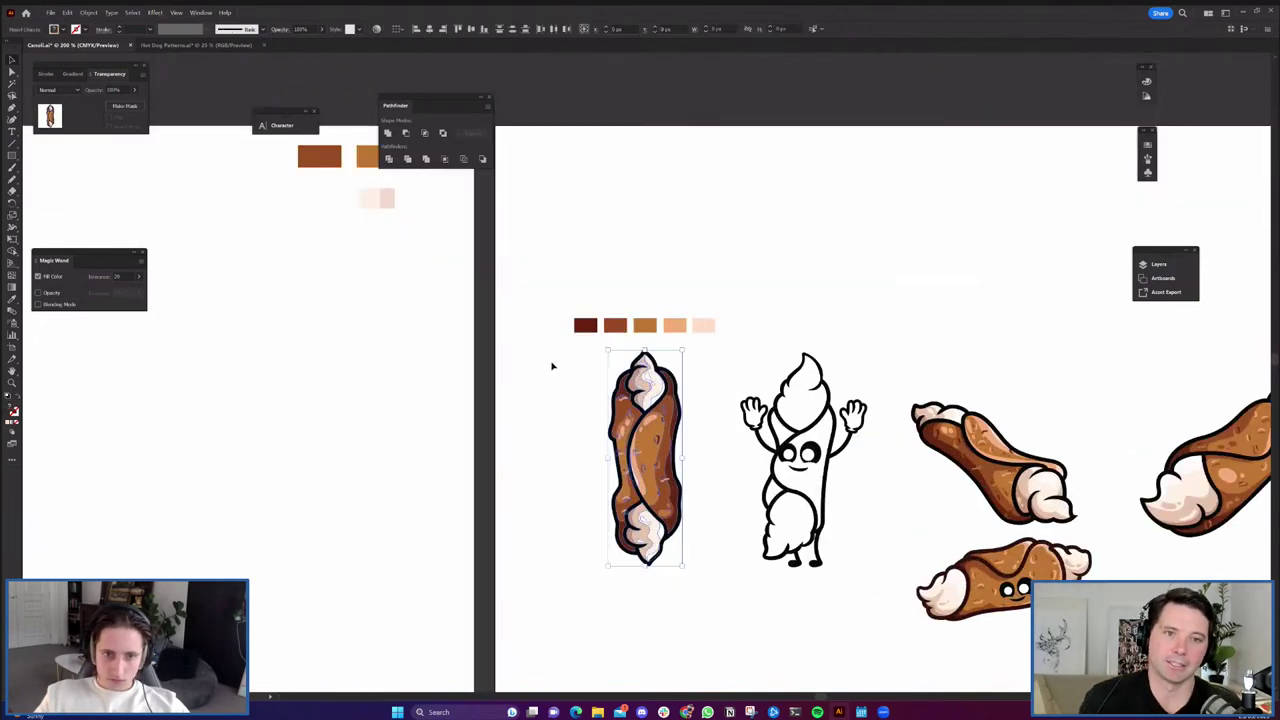
{"action": "left_click", "coordinate": [560, 528]}
{"action": "scroll", "coordinate": [560, 534], "scroll_direction": "right", "scroll_amount": 3}
{"action": "scroll", "coordinate": [538, 437], "scroll_direction": "up", "scroll_amount": 1}
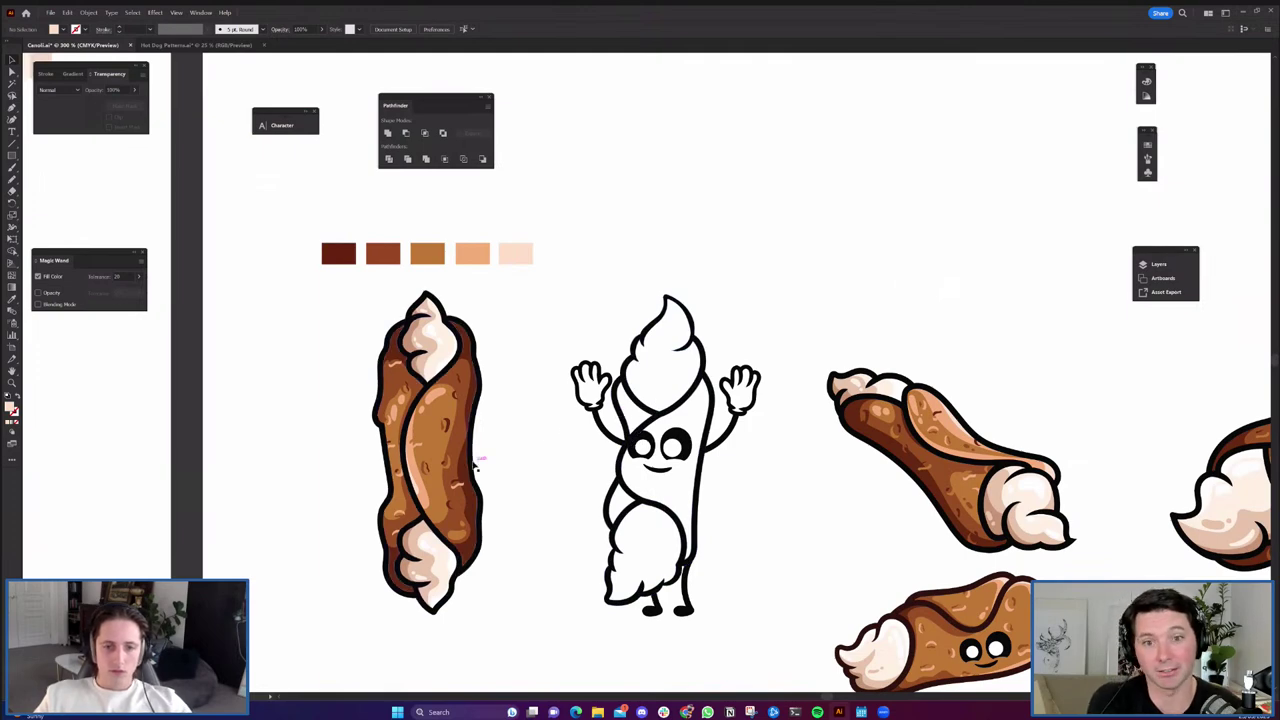
{"action": "scroll", "coordinate": [540, 447], "scroll_direction": "down", "scroll_amount": 1}
{"action": "scroll", "coordinate": [489, 436], "scroll_direction": "down", "scroll_amount": 1}
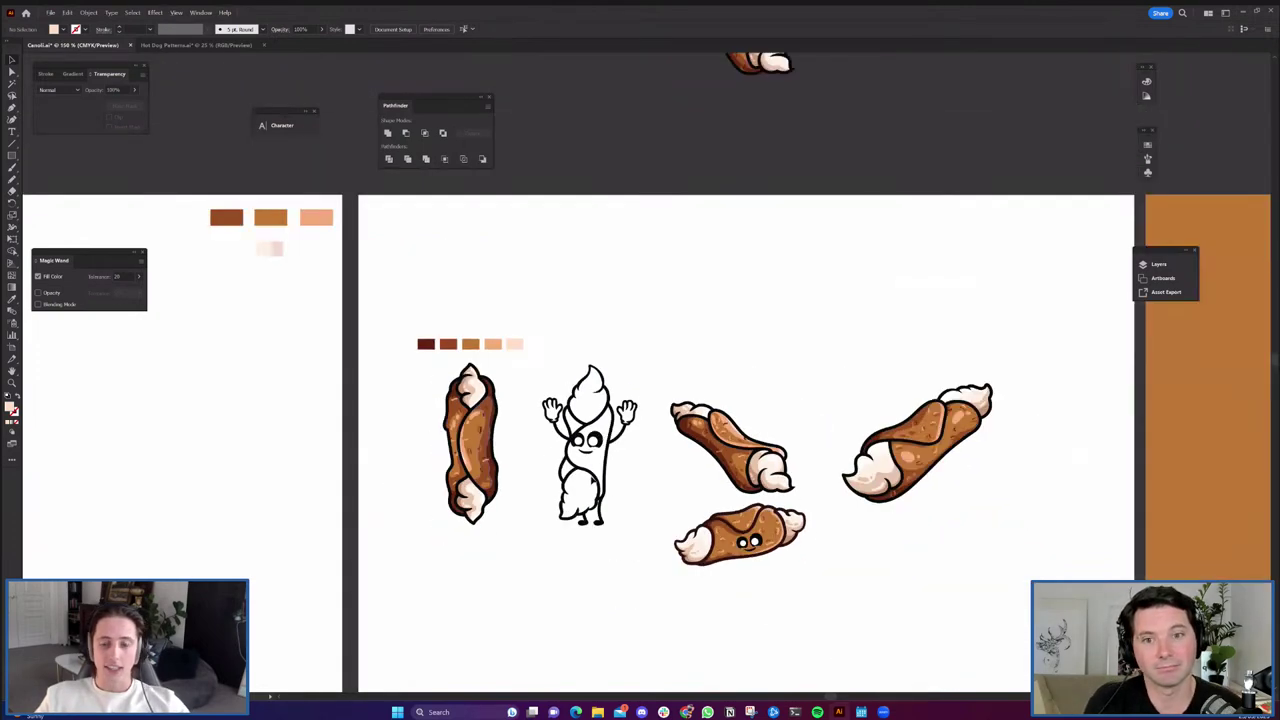
{"action": "scroll", "coordinate": [592, 481], "scroll_direction": "up", "scroll_amount": 1}
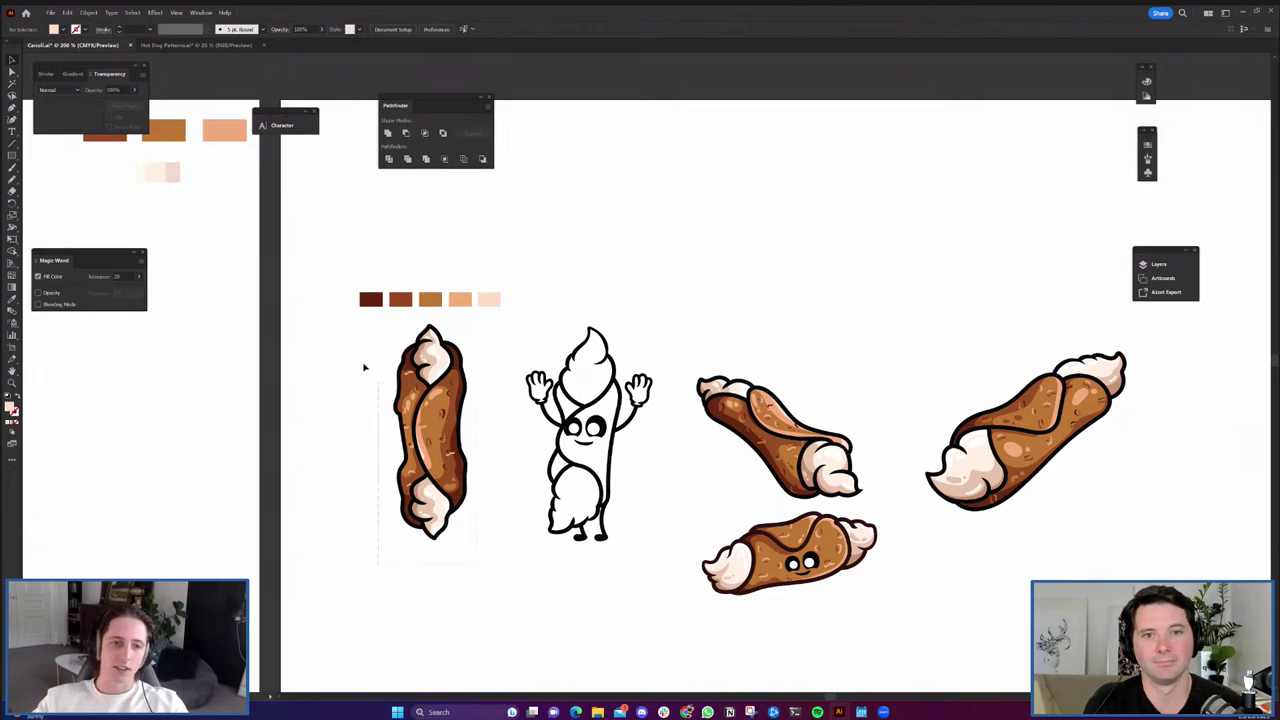
Try scaling the upright cannoli down to about a quarter of its size beneath the palette, and undo the scaling.
{"action": "left_click_drag", "start_coordinate": [327, 338], "coordinate": [430, 380]}
{"action": "left_click", "coordinate": [442, 476]}
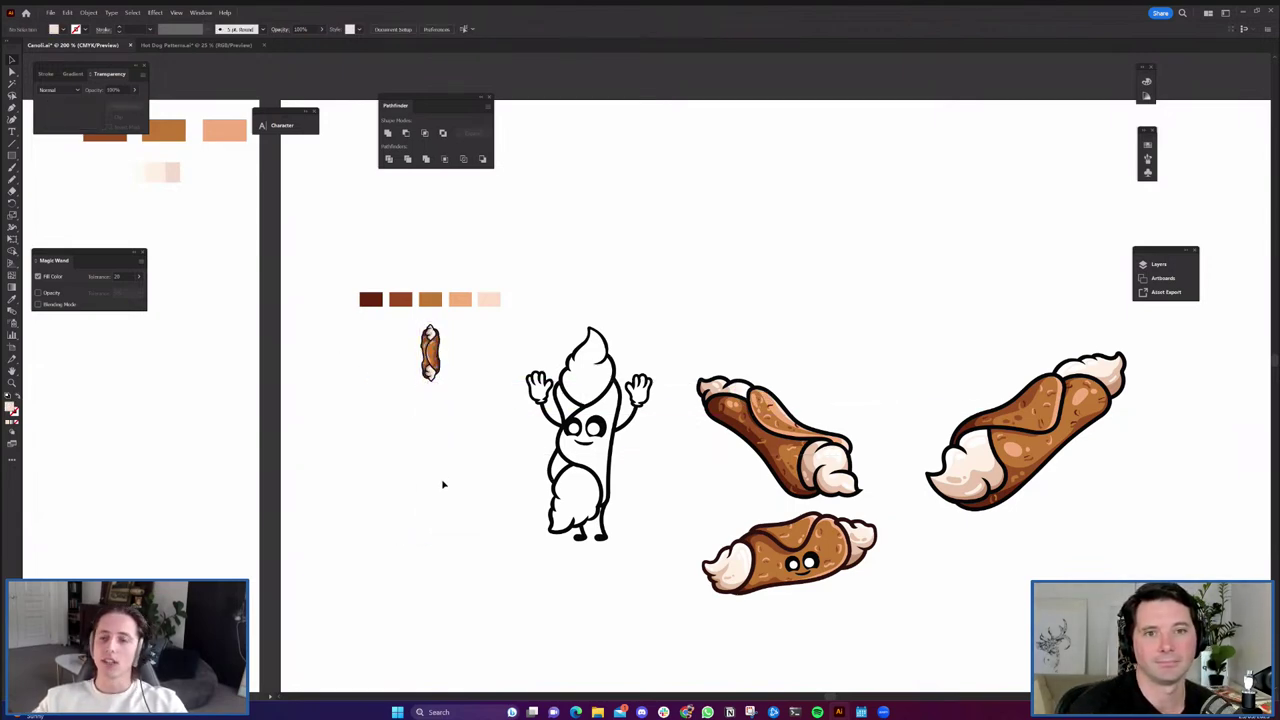
{"action": "key", "text": "ctrl+z"}
{"action": "left_click", "coordinate": [445, 600]}
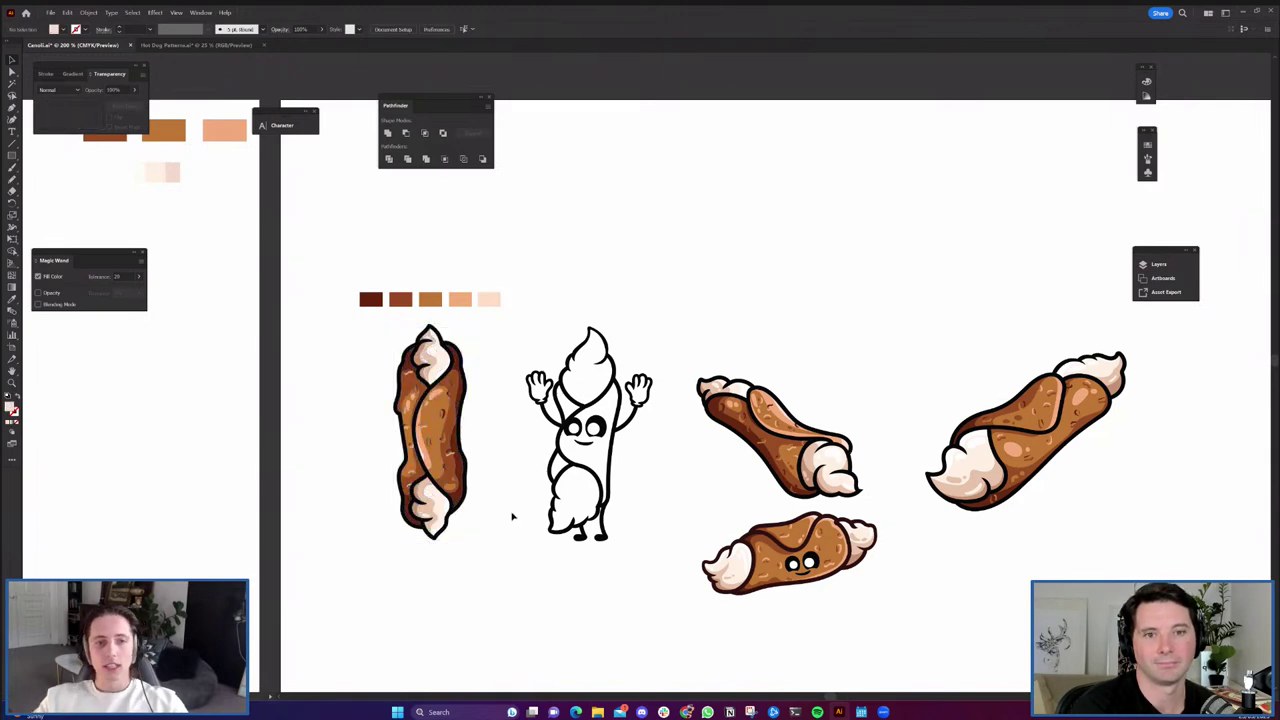
{"action": "left_click_drag", "start_coordinate": [484, 565], "coordinate": [503, 569]}
{"action": "scroll", "coordinate": [512, 585], "scroll_direction": "up", "scroll_amount": 1}
{"action": "scroll", "coordinate": [512, 585], "scroll_direction": "left", "scroll_amount": 1}
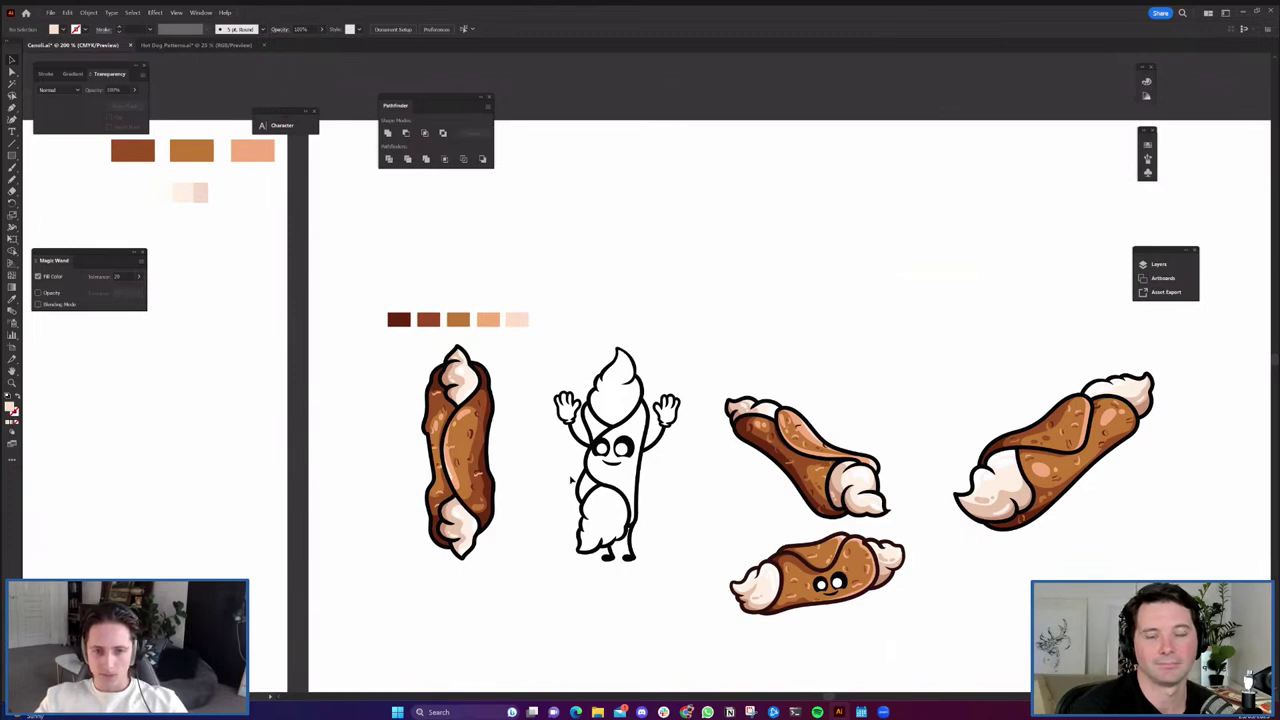
Examine the outline parts of the uncoloured waving cannoli character among the coloured cannoli.
{"action": "left_click", "coordinate": [592, 499]}
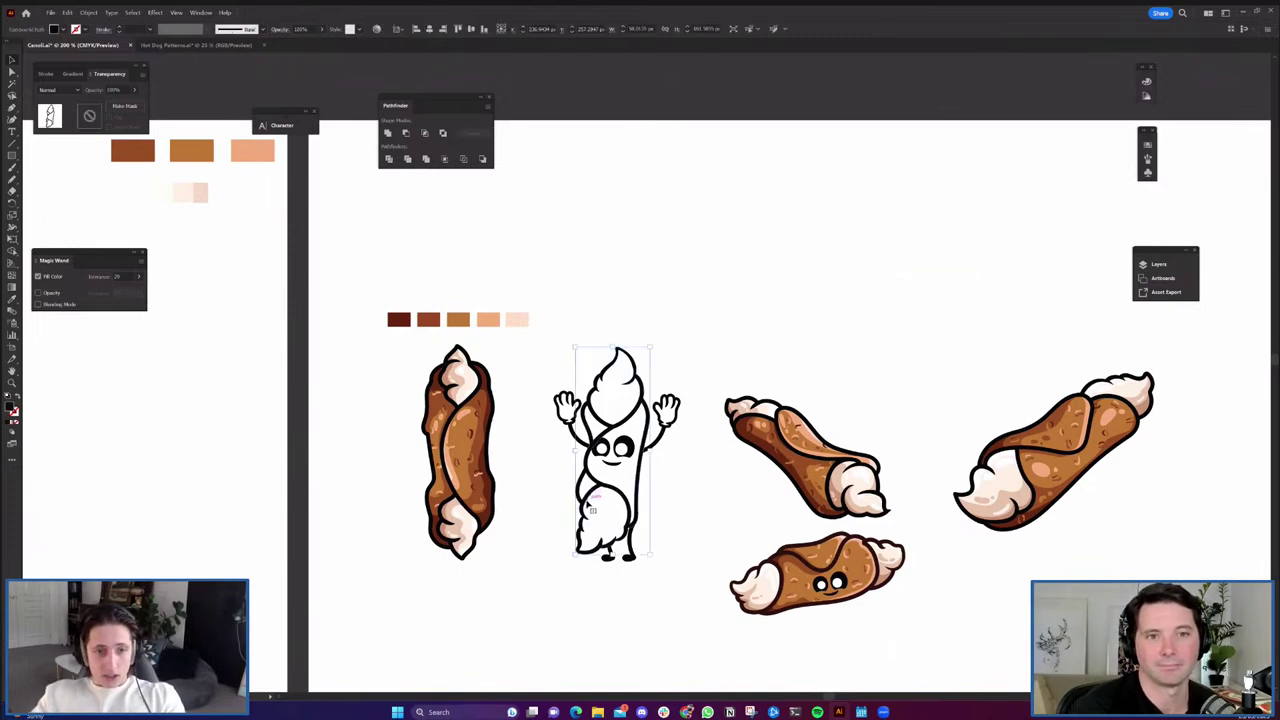
{"action": "left_click", "coordinate": [536, 548]}
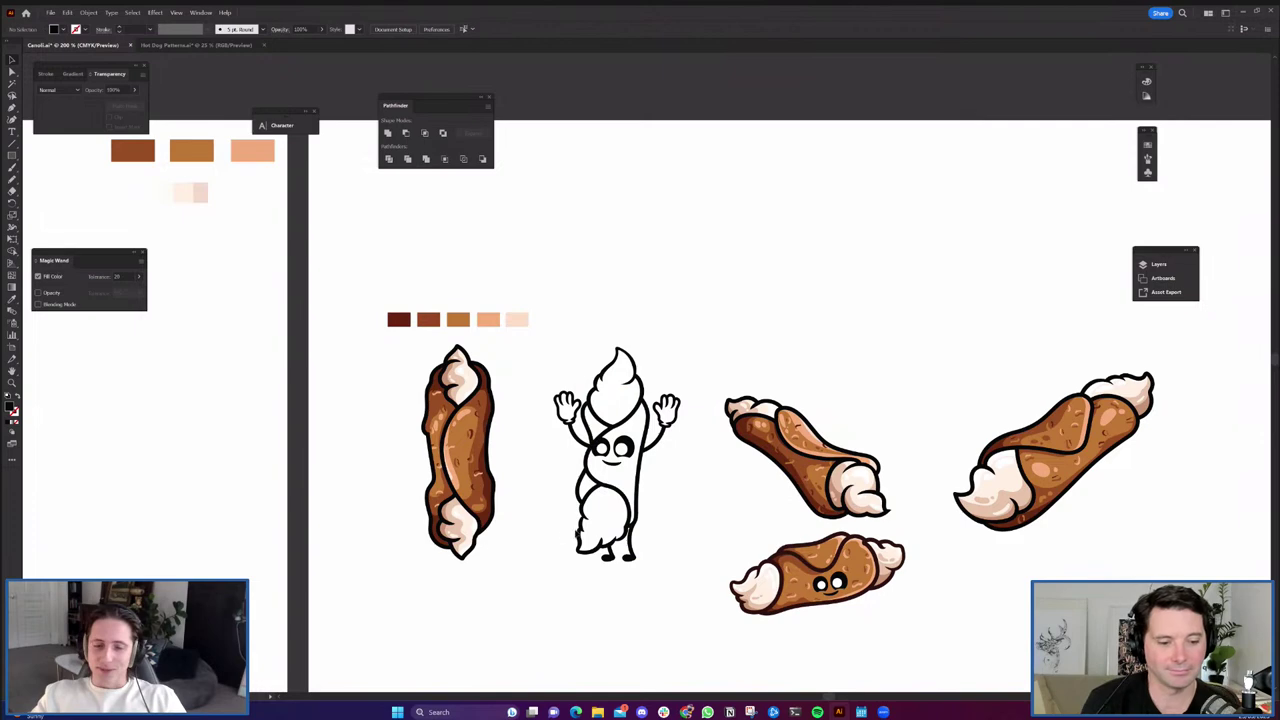
{"action": "left_click", "coordinate": [636, 507]}
{"action": "left_click", "coordinate": [649, 574]}
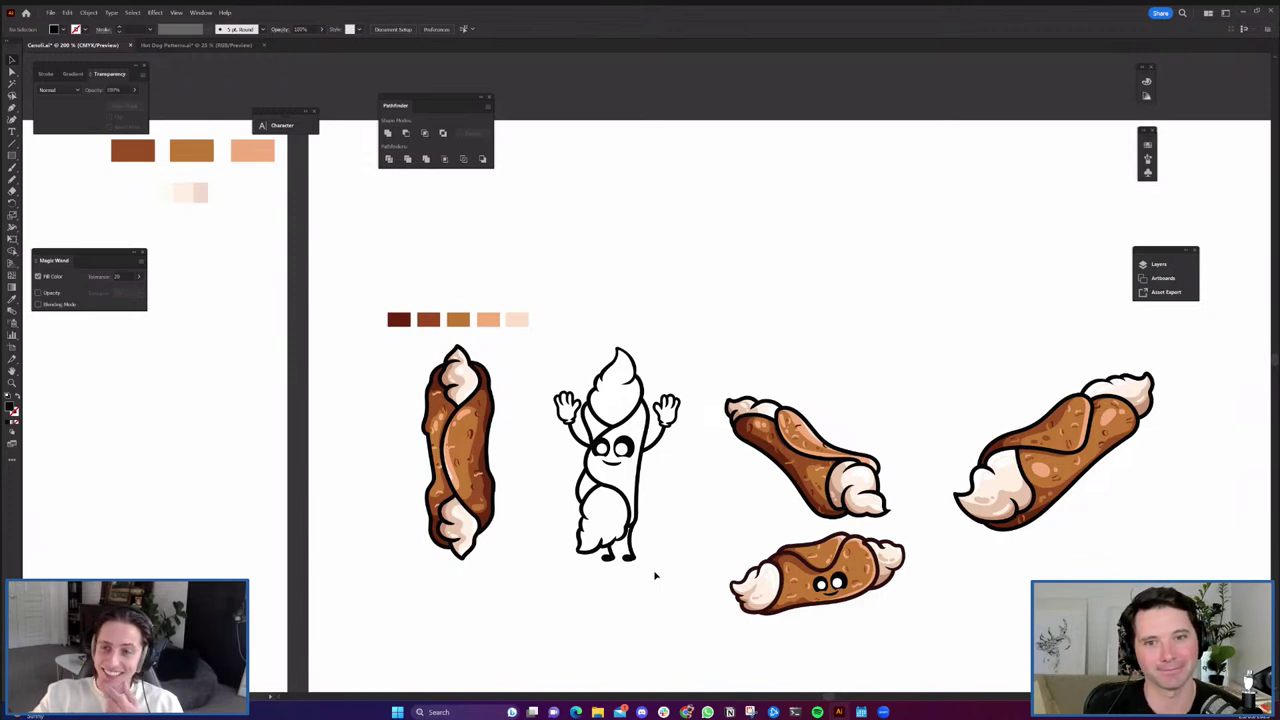
{"action": "left_click_drag", "start_coordinate": [673, 584], "coordinate": [550, 366]}
{"action": "left_click", "coordinate": [554, 383]}
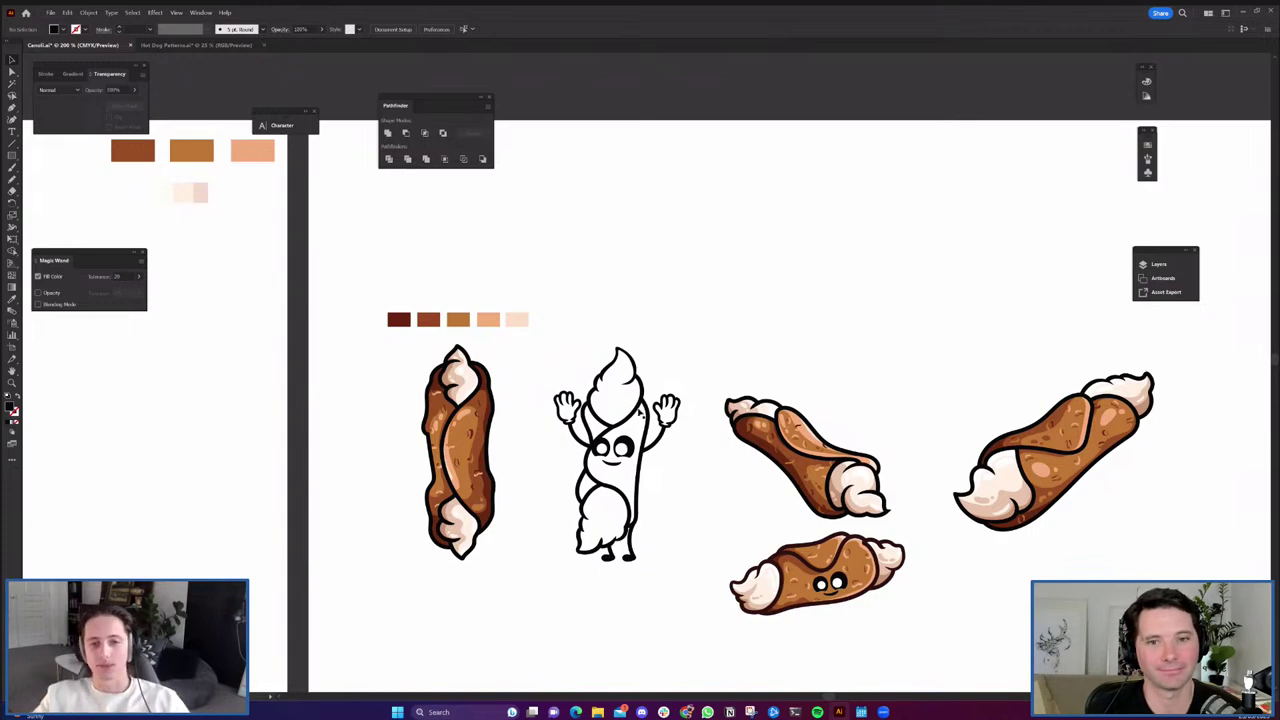
{"action": "scroll", "coordinate": [647, 537], "scroll_direction": "up", "scroll_amount": 1}
{"action": "left_click_drag", "start_coordinate": [654, 557], "coordinate": [676, 539]}
{"action": "left_click_drag", "start_coordinate": [722, 580], "coordinate": [514, 277]}
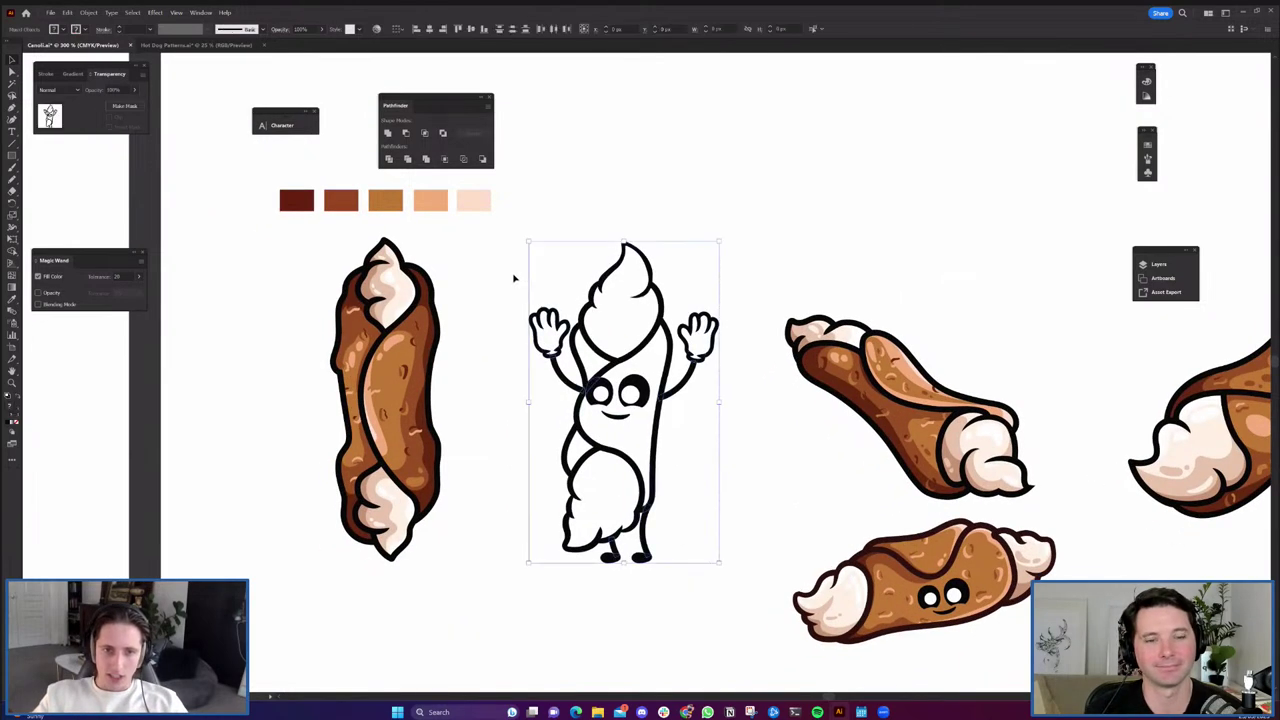
Compare the two rows of black line-art cannoli on the neighbouring artboard.
{"action": "scroll", "coordinate": [645, 441], "scroll_direction": "down", "scroll_amount": 3}
{"action": "left_click_drag", "start_coordinate": [487, 546], "coordinate": [727, 469]}
{"action": "left_click_drag", "start_coordinate": [519, 521], "coordinate": [786, 447]}
{"action": "scroll", "coordinate": [578, 588], "scroll_direction": "up", "scroll_amount": 5}
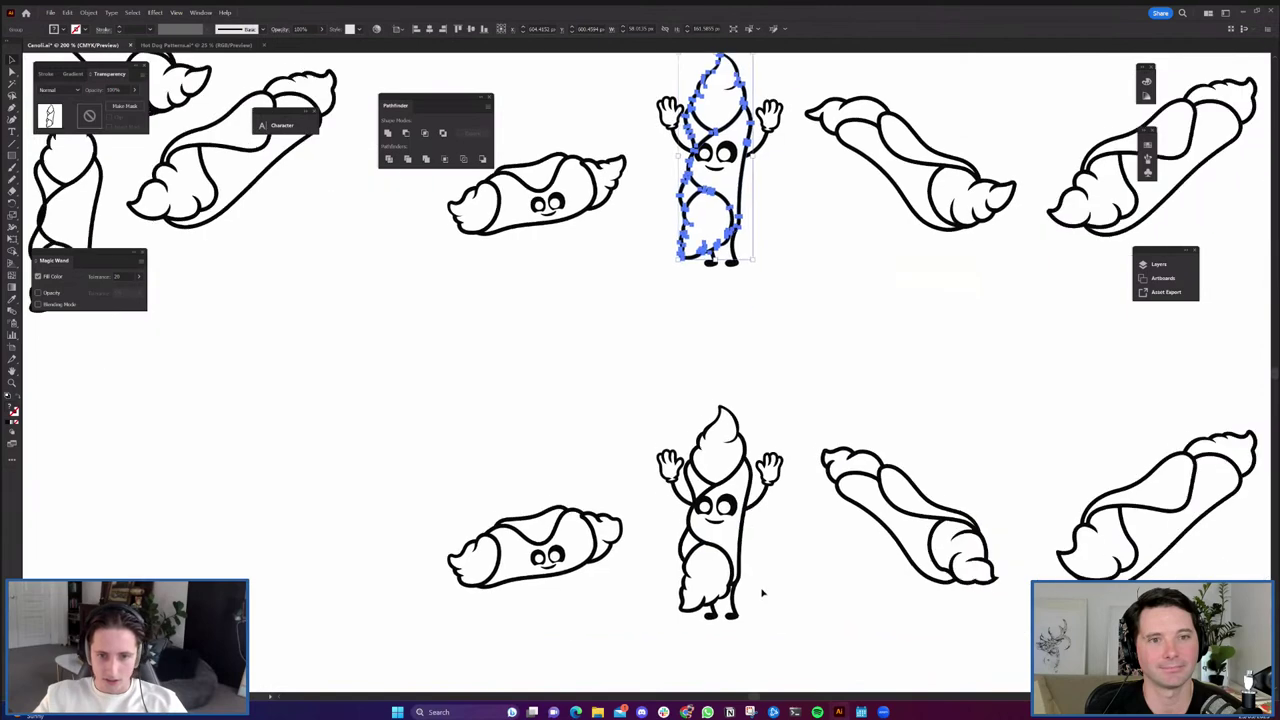
{"action": "left_click", "coordinate": [762, 593]}
{"action": "left_click_drag", "start_coordinate": [963, 629], "coordinate": [837, 631]}
{"action": "left_click", "coordinate": [783, 512]}
{"action": "left_click", "coordinate": [783, 509]}
{"action": "scroll", "coordinate": [836, 465], "scroll_direction": "down", "scroll_amount": 6}
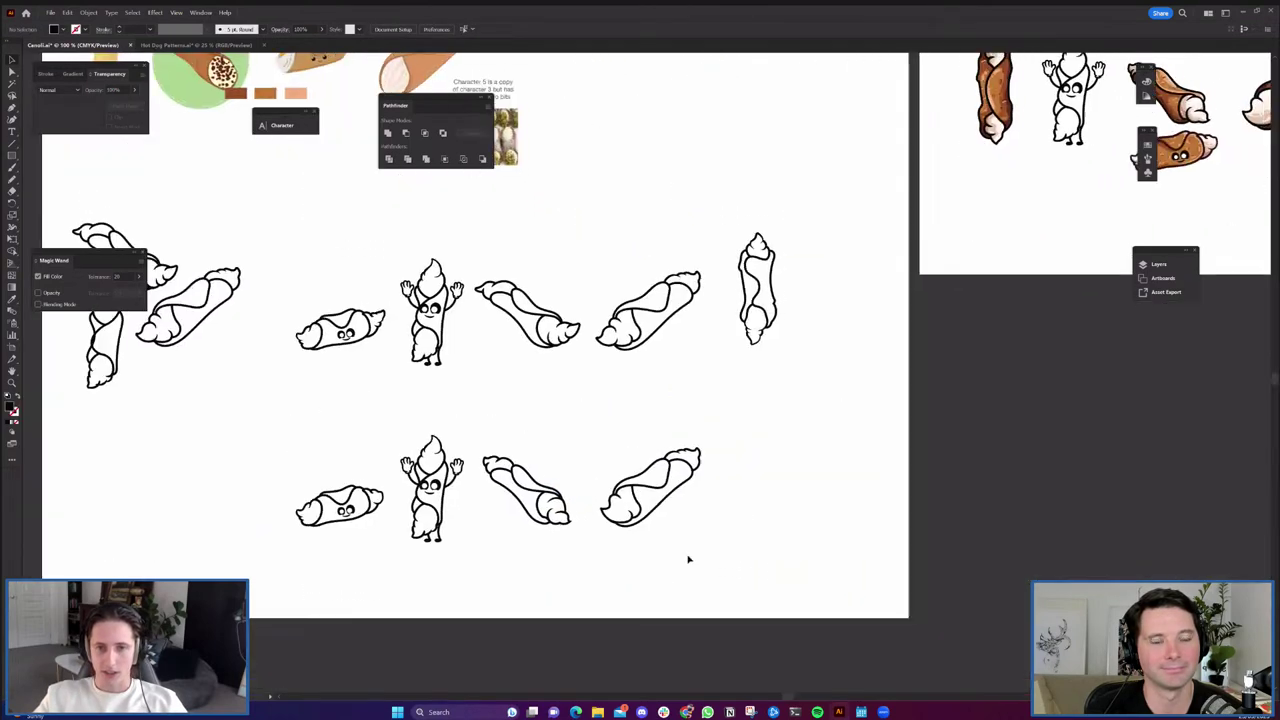
Draw a curved test stroke with the Pencil tool above the waving character.
{"action": "scroll", "coordinate": [666, 583], "scroll_direction": "up", "scroll_amount": 3}
{"action": "scroll", "coordinate": [798, 369], "scroll_direction": "up", "scroll_amount": 8}
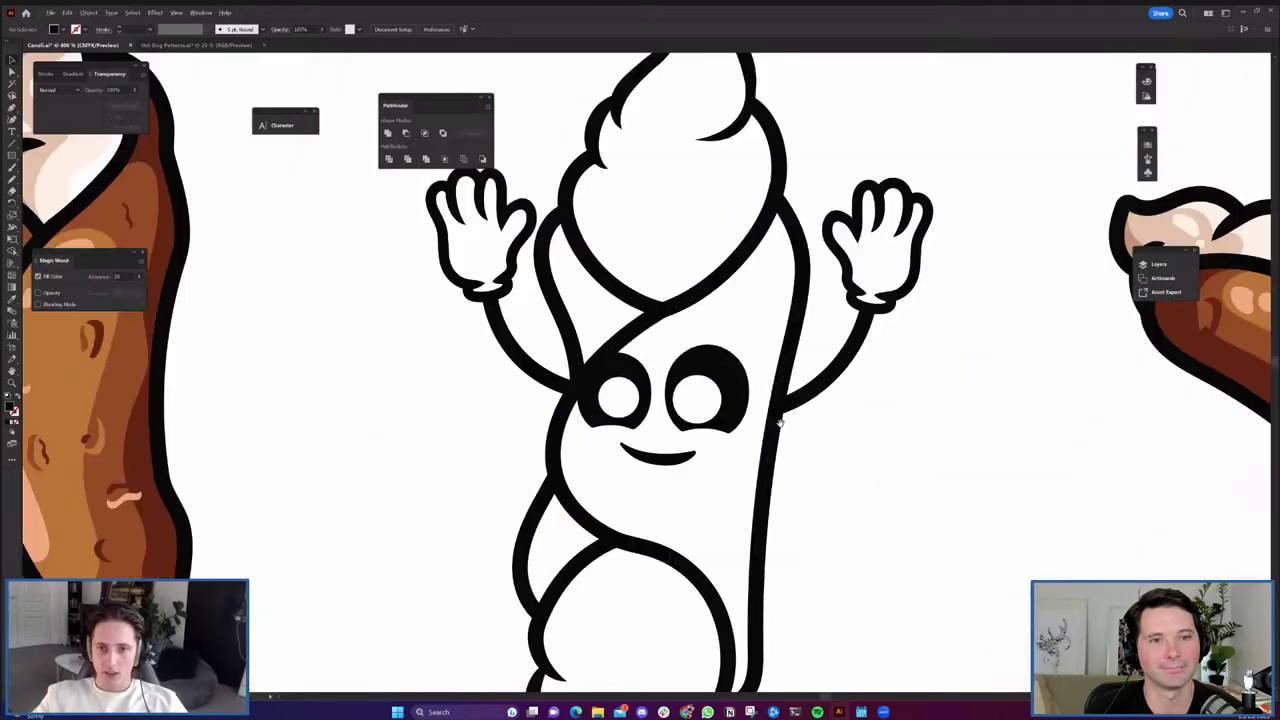
{"action": "left_click_drag", "start_coordinate": [595, 314], "coordinate": [698, 442]}
{"action": "mouse_move", "coordinate": [682, 172]}
{"action": "left_mouse_down"}
{"action": "mouse_move", "coordinate": [696, 257]}
{"action": "mouse_move", "coordinate": [668, 330]}
{"action": "left_mouse_up"}
{"action": "left_click_drag", "start_coordinate": [587, 387], "coordinate": [546, 401]}
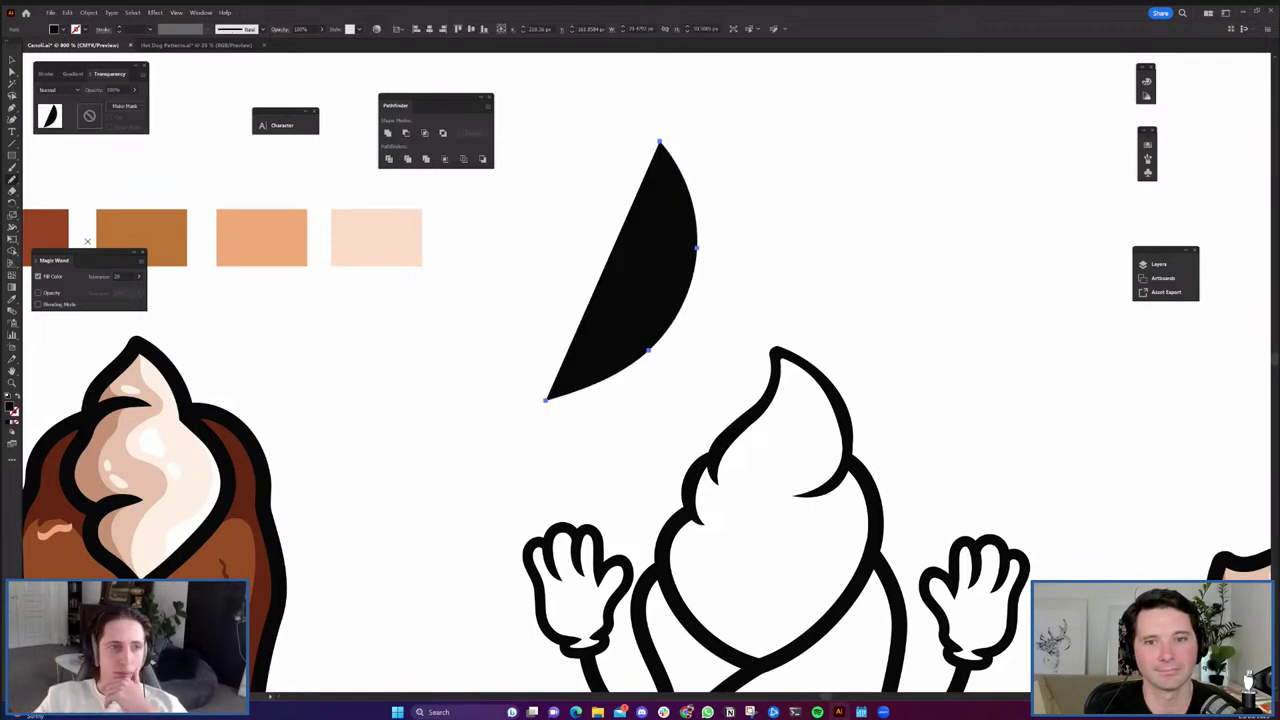
Review the Pencil tool options and delete the black test shape.
{"action": "double_click", "coordinate": [13, 178]}
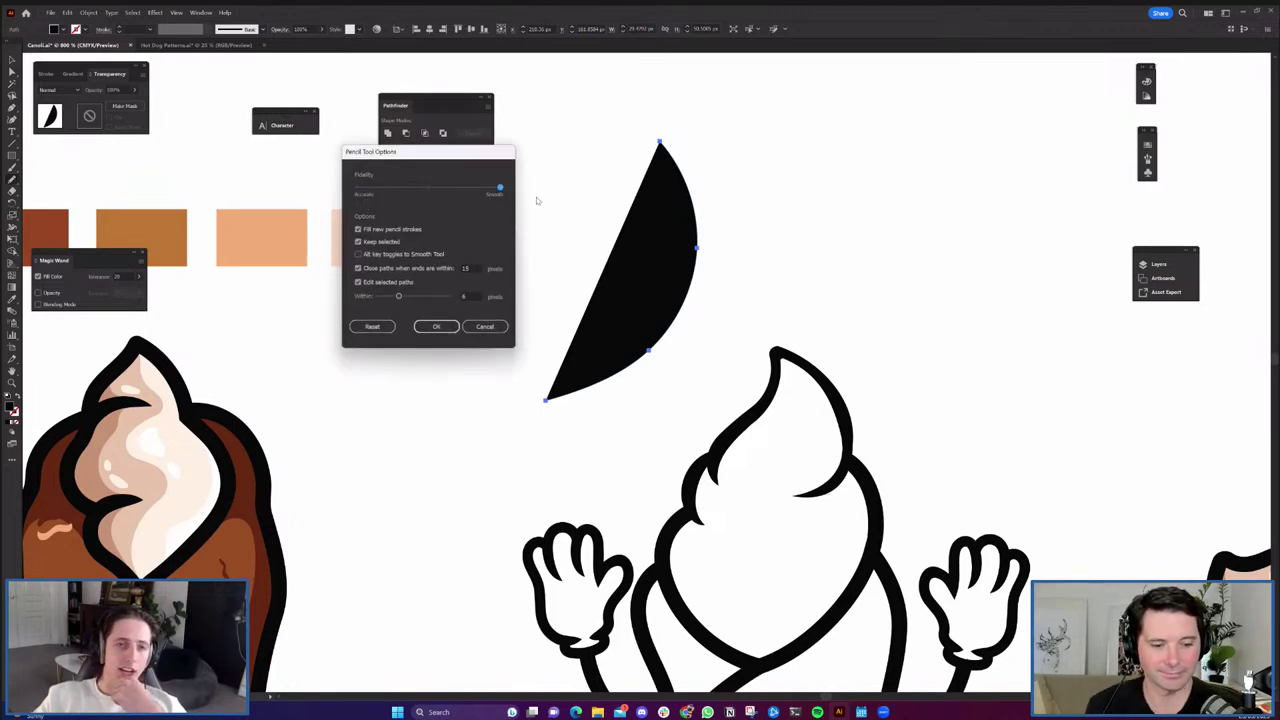
{"action": "left_click", "coordinate": [436, 326]}
{"action": "key", "text": "v"}
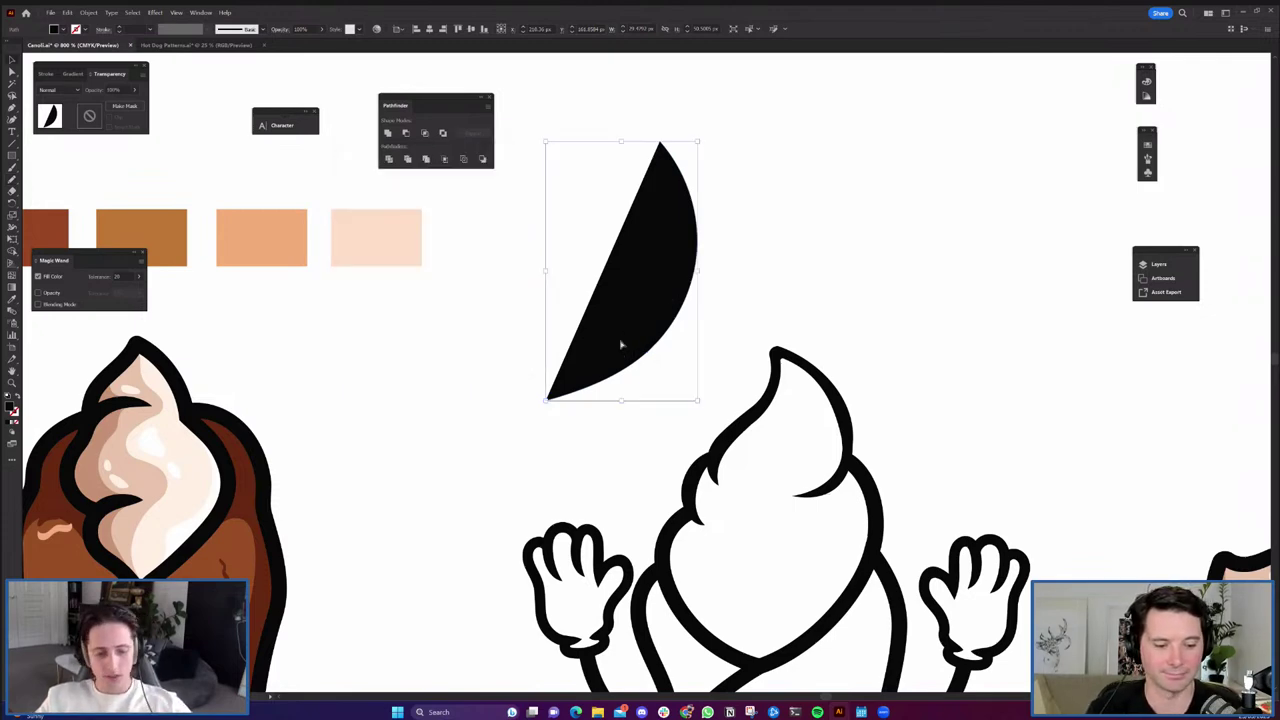
{"action": "key", "text": "Delete"}
Draw a wavy line ending in a curl above the waving character, with a black stroke and no fill.
{"action": "scroll", "coordinate": [660, 429], "scroll_direction": "up", "scroll_amount": 5}
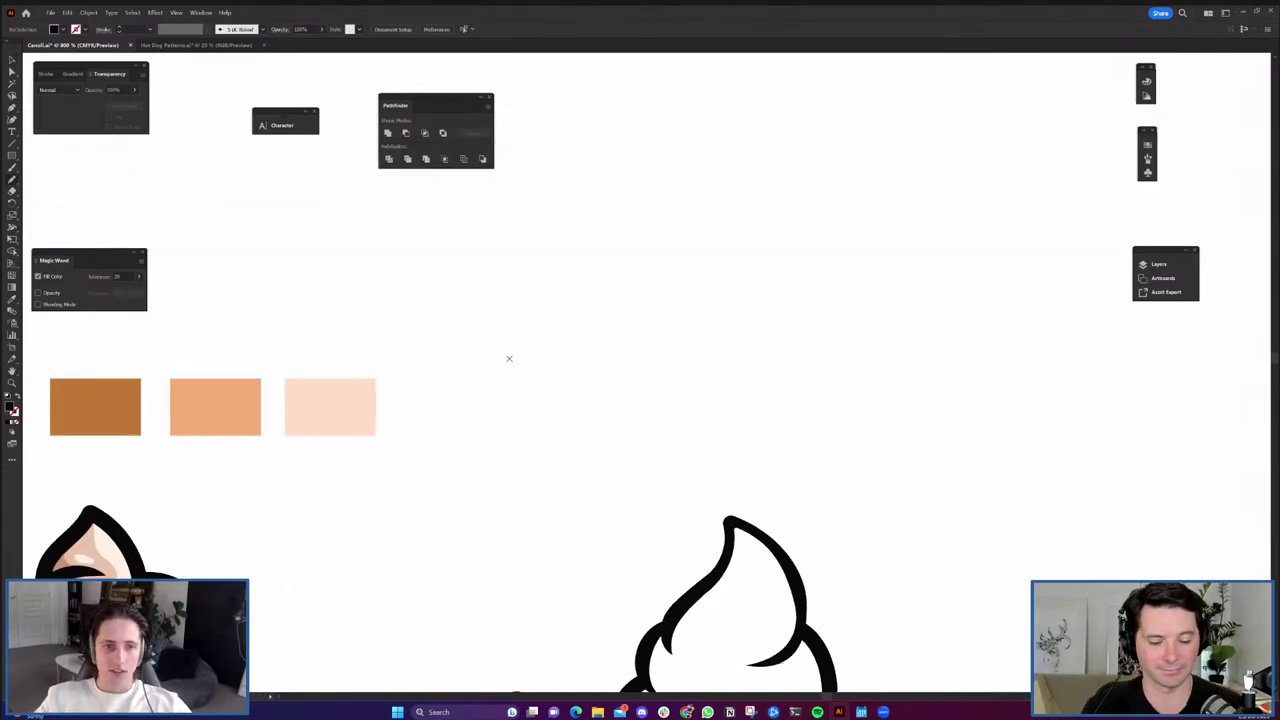
{"action": "mouse_move", "coordinate": [503, 327]}
{"action": "left_mouse_down"}
{"action": "mouse_move", "coordinate": [541, 260]}
{"action": "mouse_move", "coordinate": [664, 214]}
{"action": "mouse_move", "coordinate": [773, 249]}
{"action": "mouse_move", "coordinate": [814, 391]}
{"action": "mouse_move", "coordinate": [851, 432]}
{"action": "mouse_move", "coordinate": [905, 446]}
{"action": "mouse_move", "coordinate": [948, 427]}
{"action": "mouse_move", "coordinate": [975, 379]}
{"action": "mouse_move", "coordinate": [966, 316]}
{"action": "mouse_move", "coordinate": [938, 294]}
{"action": "mouse_move", "coordinate": [897, 294]}
{"action": "mouse_move", "coordinate": [868, 324]}
{"action": "mouse_move", "coordinate": [864, 354]}
{"action": "mouse_move", "coordinate": [875, 388]}
{"action": "left_mouse_up"}
{"action": "key", "text": "shift+x"}
{"action": "scroll", "coordinate": [834, 449], "scroll_direction": "down", "scroll_amount": 3}
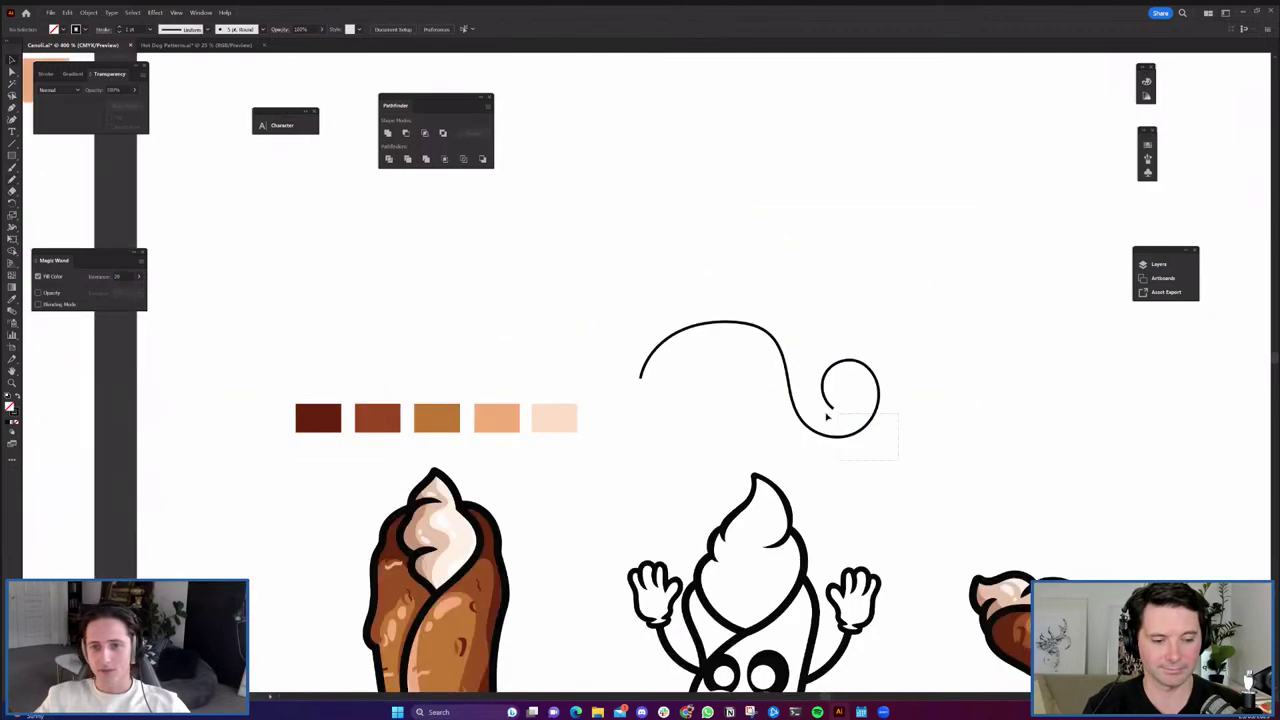
{"action": "left_click", "coordinate": [823, 397]}
{"action": "scroll", "coordinate": [838, 425], "scroll_direction": "up", "scroll_amount": 2}
Set the curled line's stroke to 3 pt and apply a width profile that tapers at both ends.
{"action": "left_click", "coordinate": [120, 27]}
{"action": "left_click", "coordinate": [120, 27]}
{"action": "left_click", "coordinate": [207, 30]}
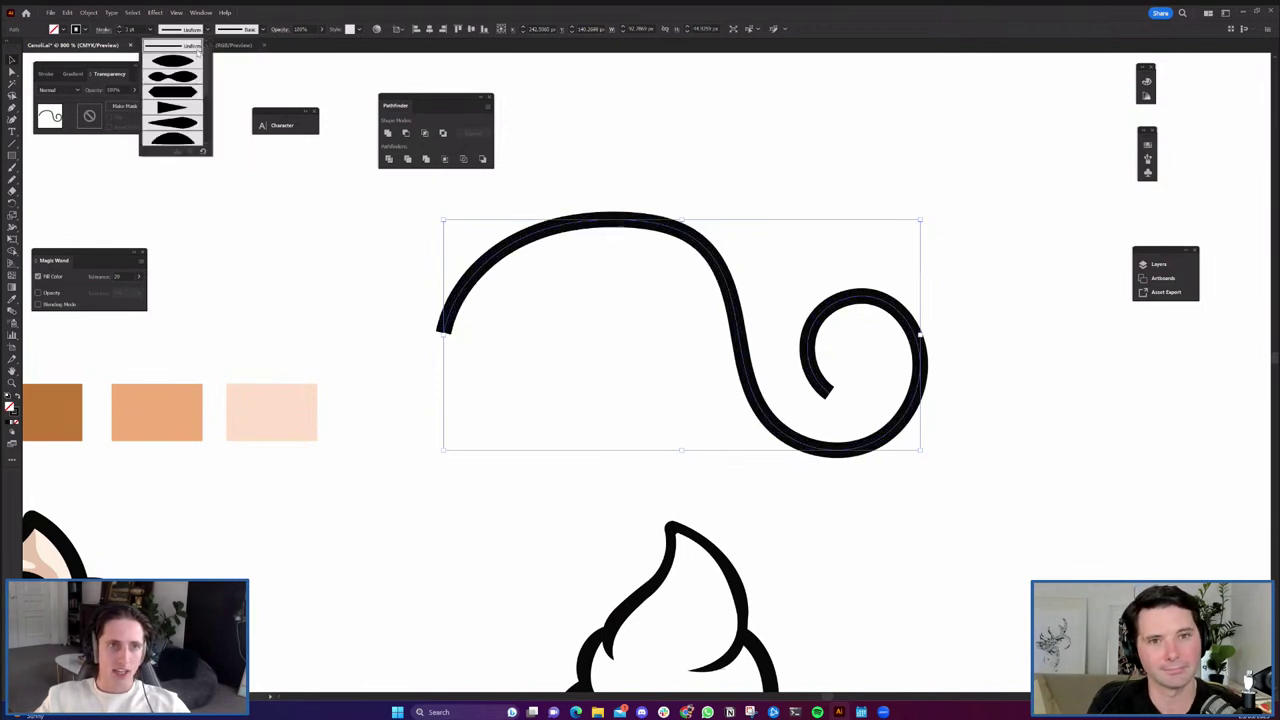
{"action": "scroll", "coordinate": [174, 100], "scroll_direction": "down", "scroll_amount": 2}
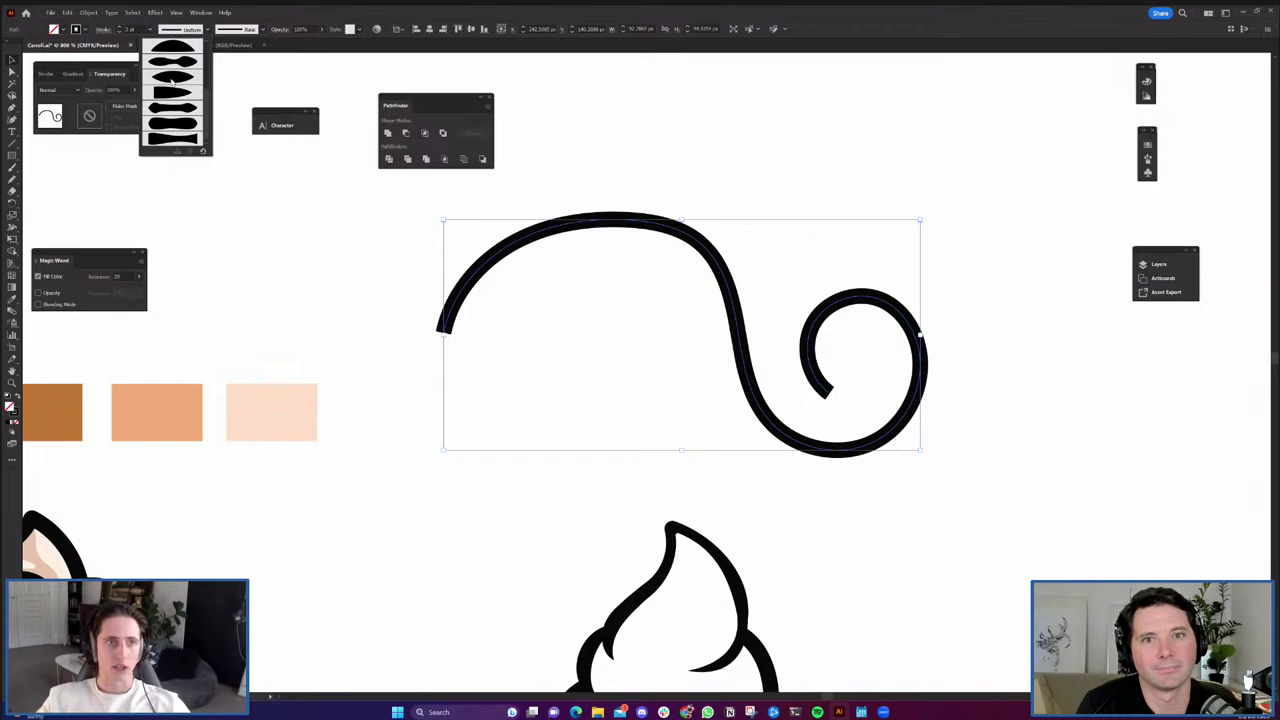
{"action": "left_click", "coordinate": [173, 78]}
{"action": "left_click", "coordinate": [550, 390]}
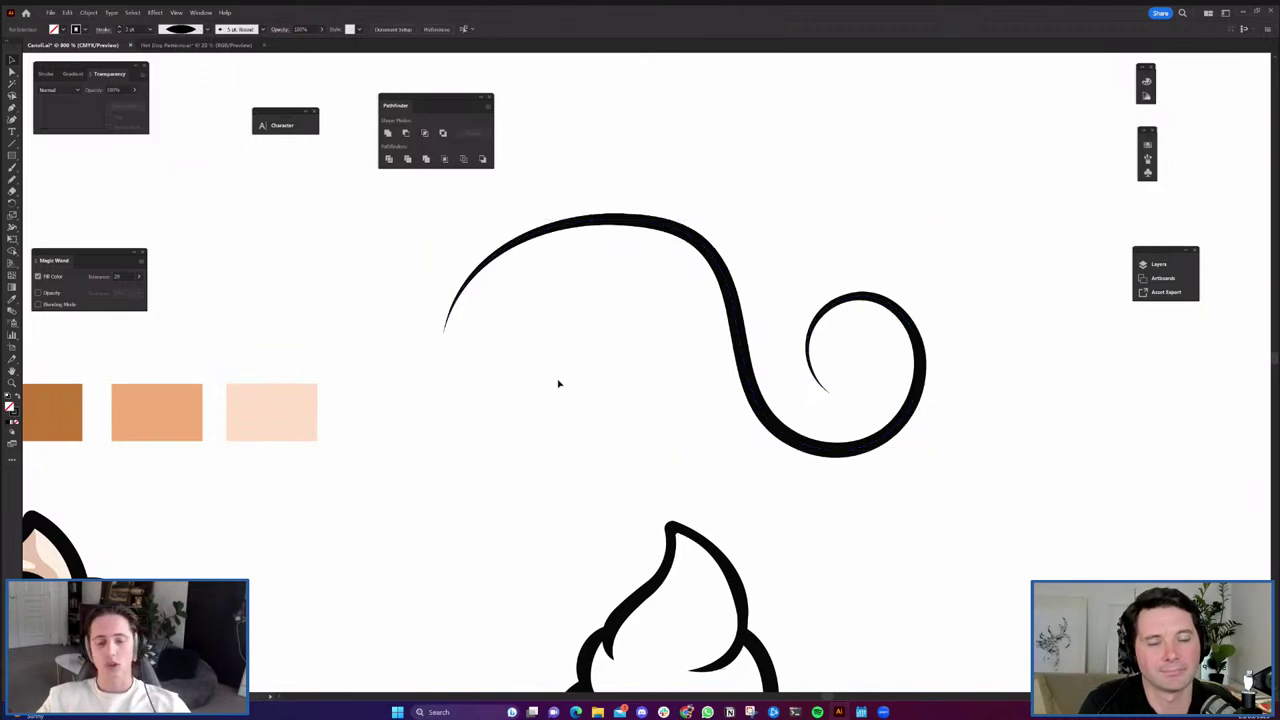
Delete the tapered curl above the waving character.
{"action": "scroll", "coordinate": [651, 382], "scroll_direction": "down", "scroll_amount": 2}
{"action": "left_click", "coordinate": [725, 375]}
{"action": "left_click", "coordinate": [791, 440]}
{"action": "left_click", "coordinate": [737, 363]}
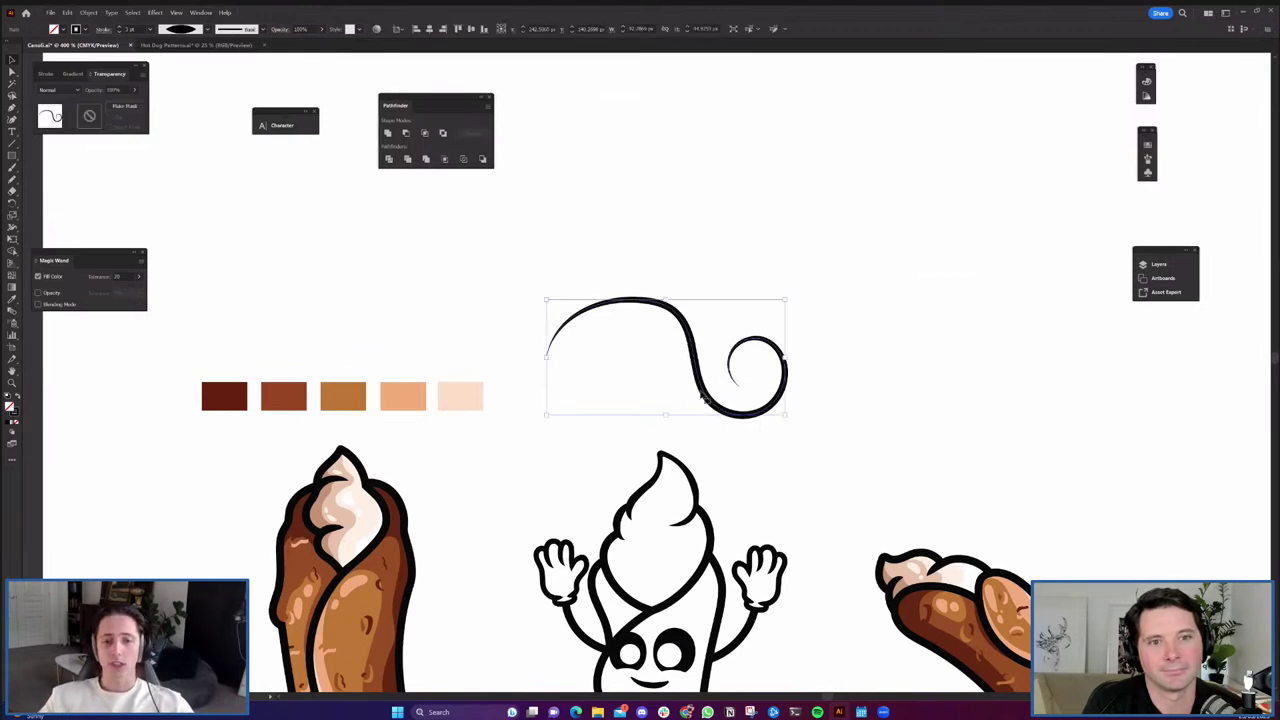
{"action": "key", "text": "Delete"}
Examine the tapered line ends and anchor points in the outline of the waving character's upper cream swirl.
{"action": "scroll", "coordinate": [675, 510], "scroll_direction": "up", "scroll_amount": 5}
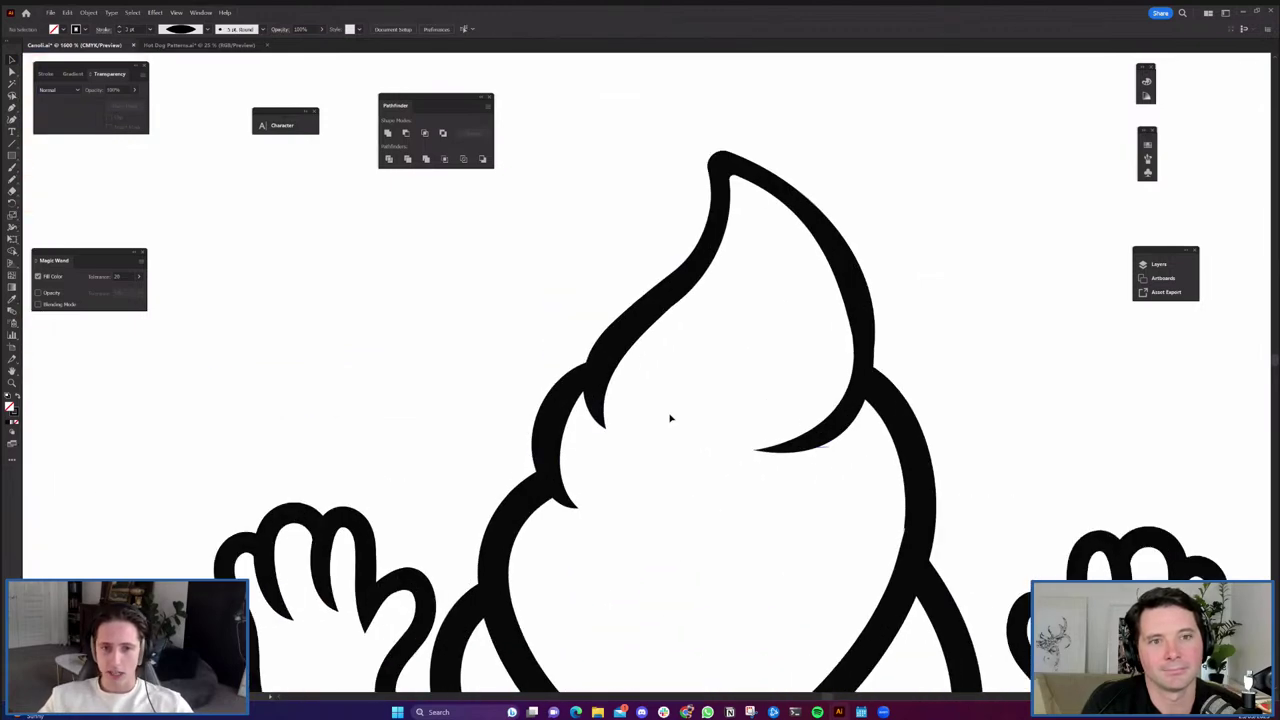
{"action": "left_click_drag", "start_coordinate": [677, 429], "coordinate": [667, 421]}
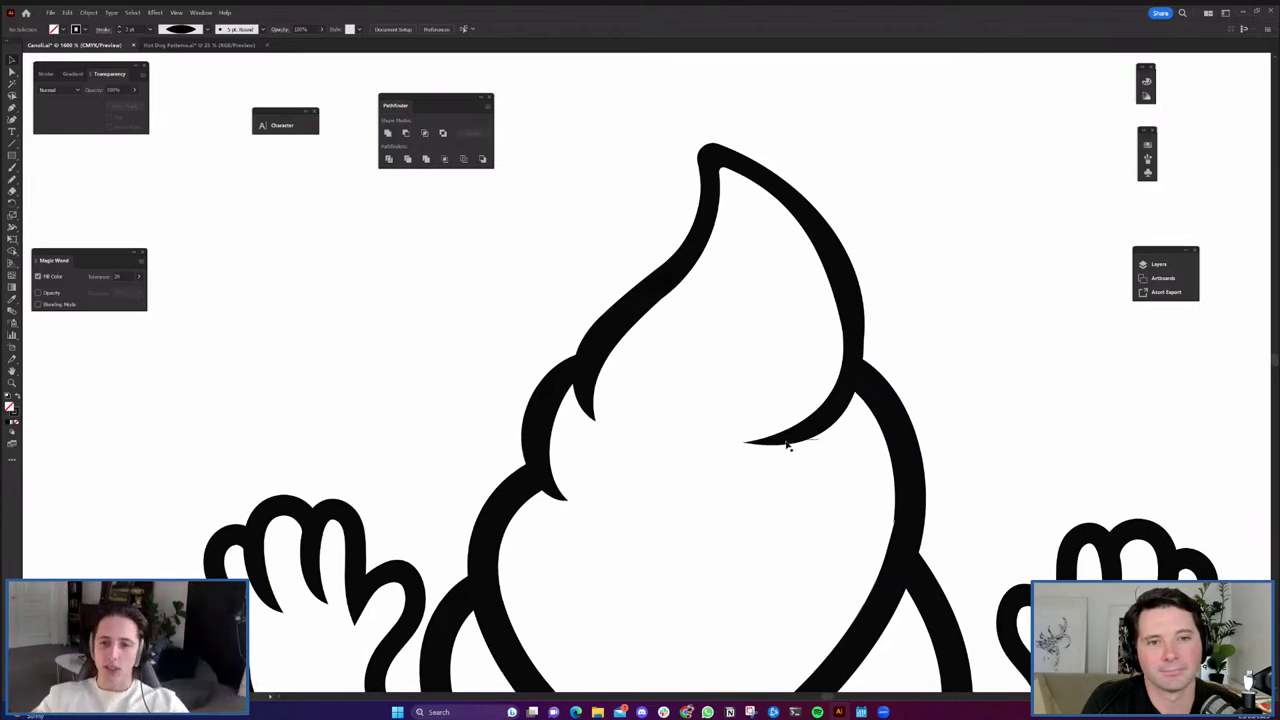
{"action": "scroll", "coordinate": [820, 450], "scroll_direction": "up", "scroll_amount": 2}
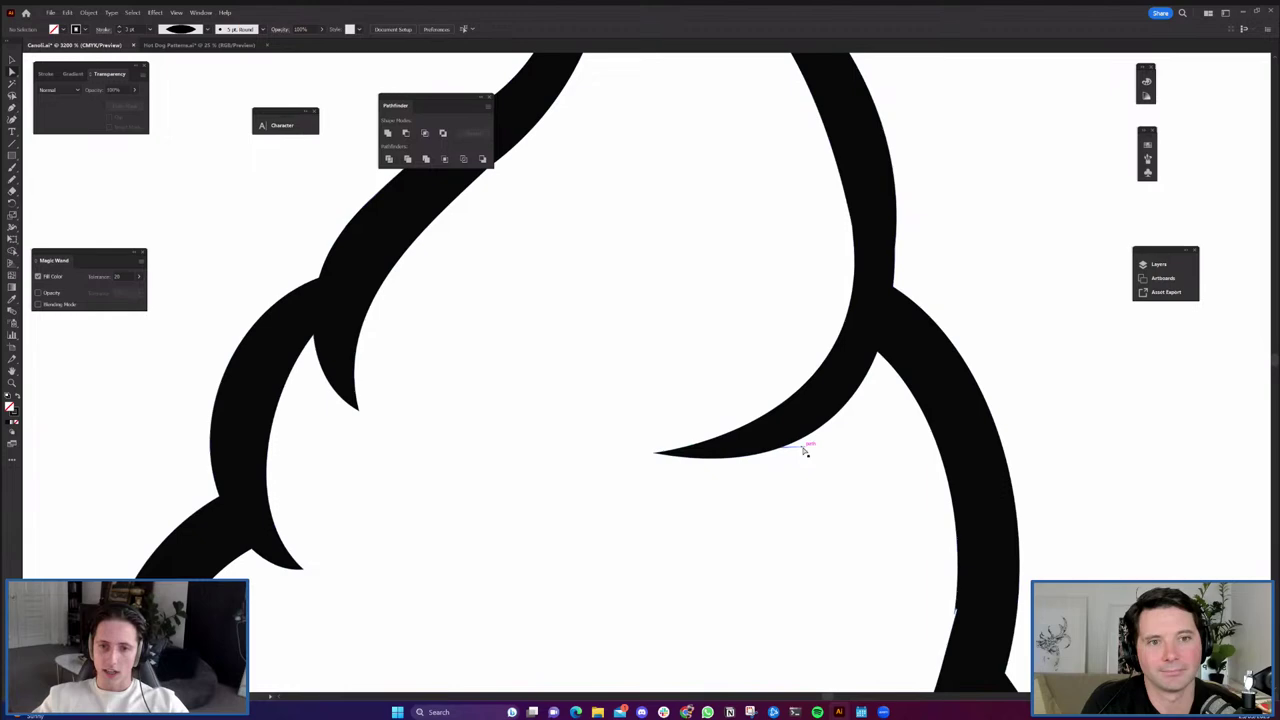
{"action": "left_click", "coordinate": [801, 452]}
{"action": "scroll", "coordinate": [800, 451], "scroll_direction": "down", "scroll_amount": 2}
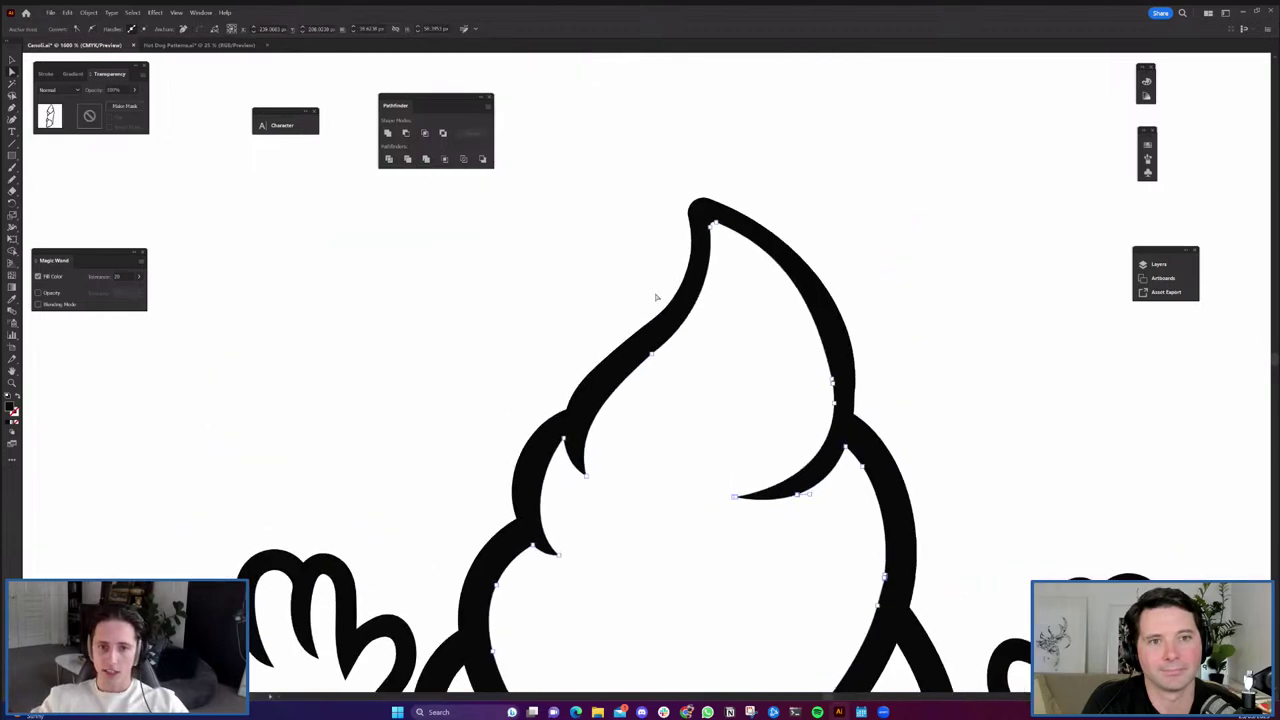
{"action": "scroll", "coordinate": [660, 300], "scroll_direction": "down", "scroll_amount": 2}
{"action": "scroll", "coordinate": [664, 379], "scroll_direction": "up", "scroll_amount": 1}
{"action": "scroll", "coordinate": [647, 398], "scroll_direction": "up", "scroll_amount": 1}
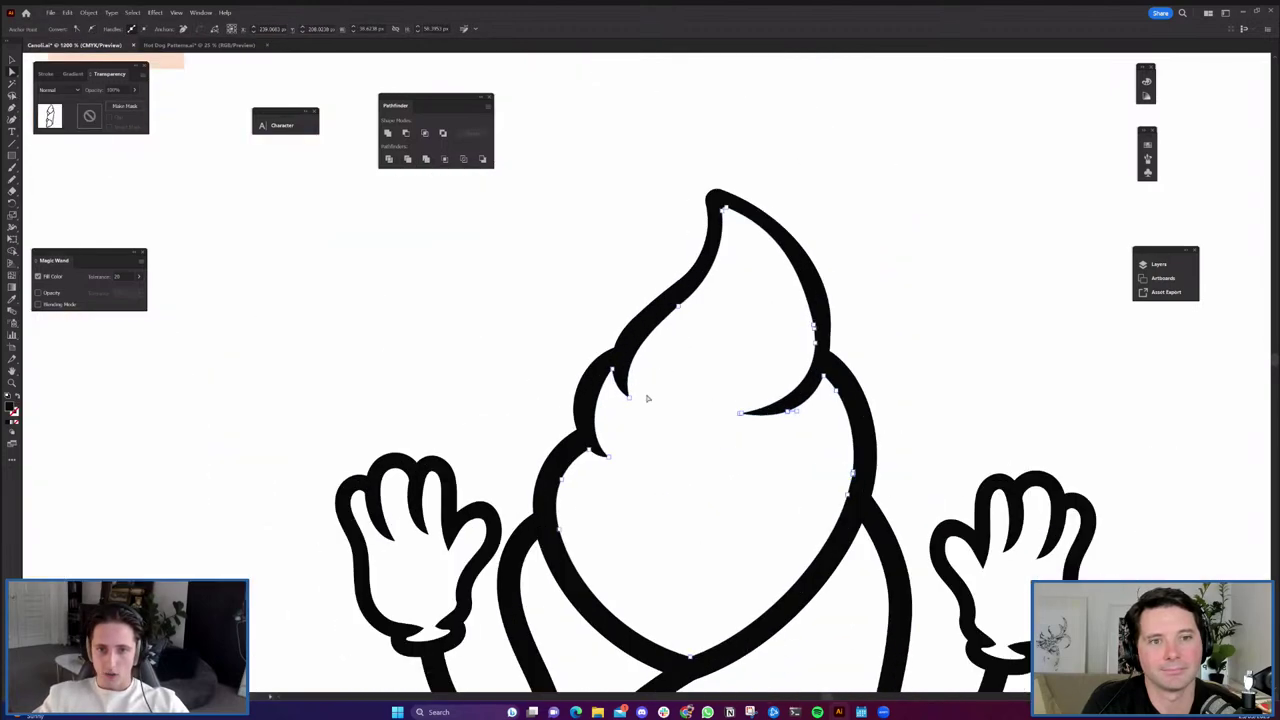
{"action": "left_click", "coordinate": [693, 459]}
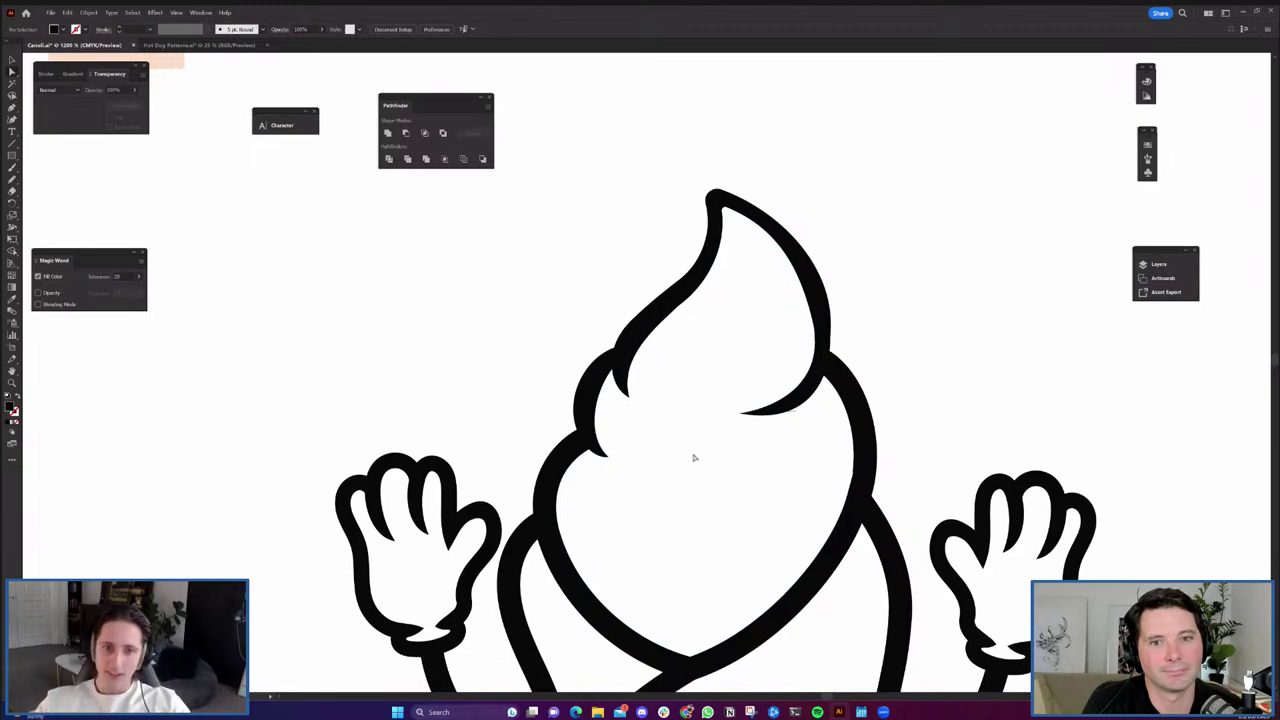
Draw a straight horizontal line about 99 px long with the Pen tool above the waving character and select it.
{"action": "scroll", "coordinate": [610, 340], "scroll_direction": "down", "scroll_amount": 3}
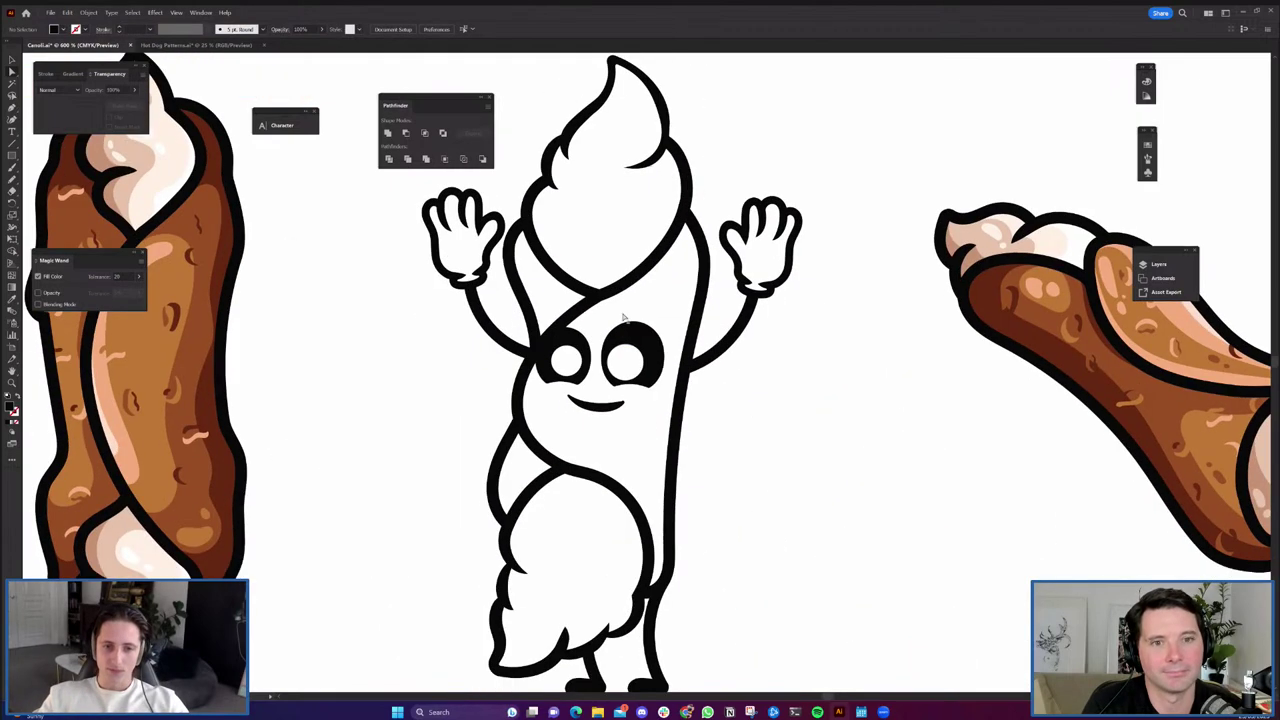
{"action": "scroll", "coordinate": [628, 360], "scroll_direction": "down", "scroll_amount": 1}
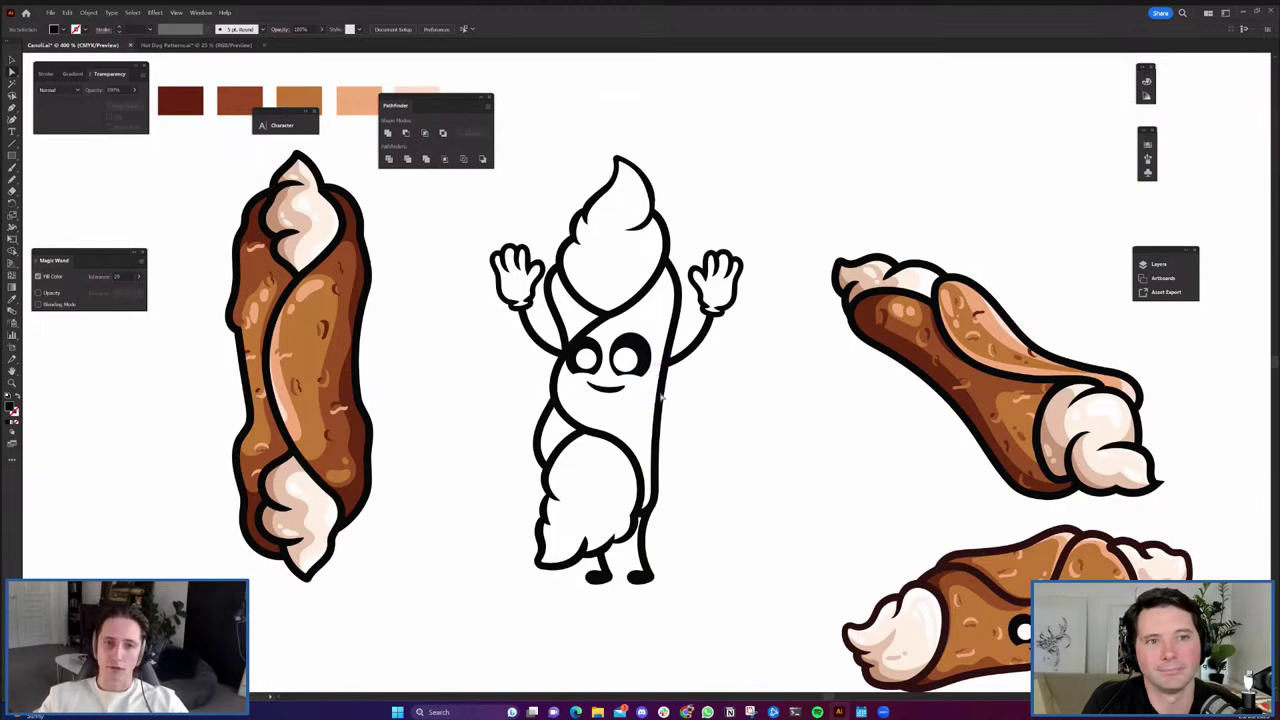
{"action": "left_click_drag", "start_coordinate": [698, 428], "coordinate": [753, 438]}
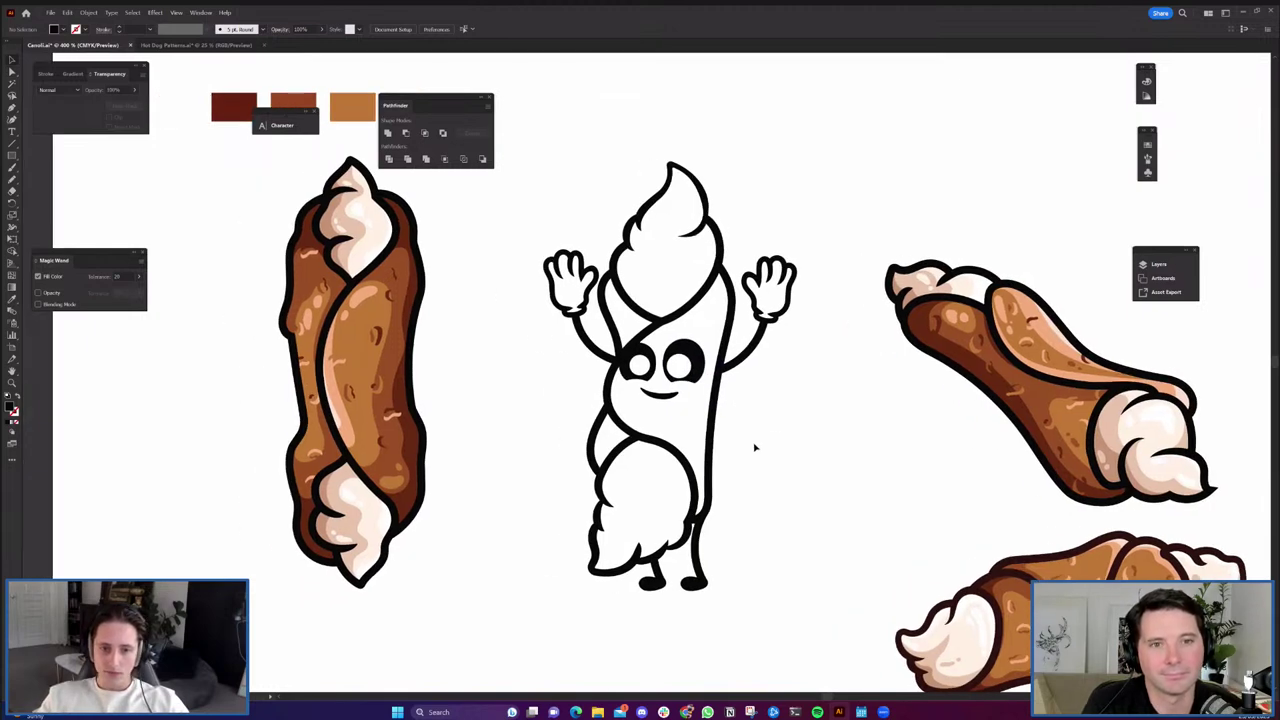
{"action": "left_click_drag", "start_coordinate": [683, 307], "coordinate": [761, 407]}
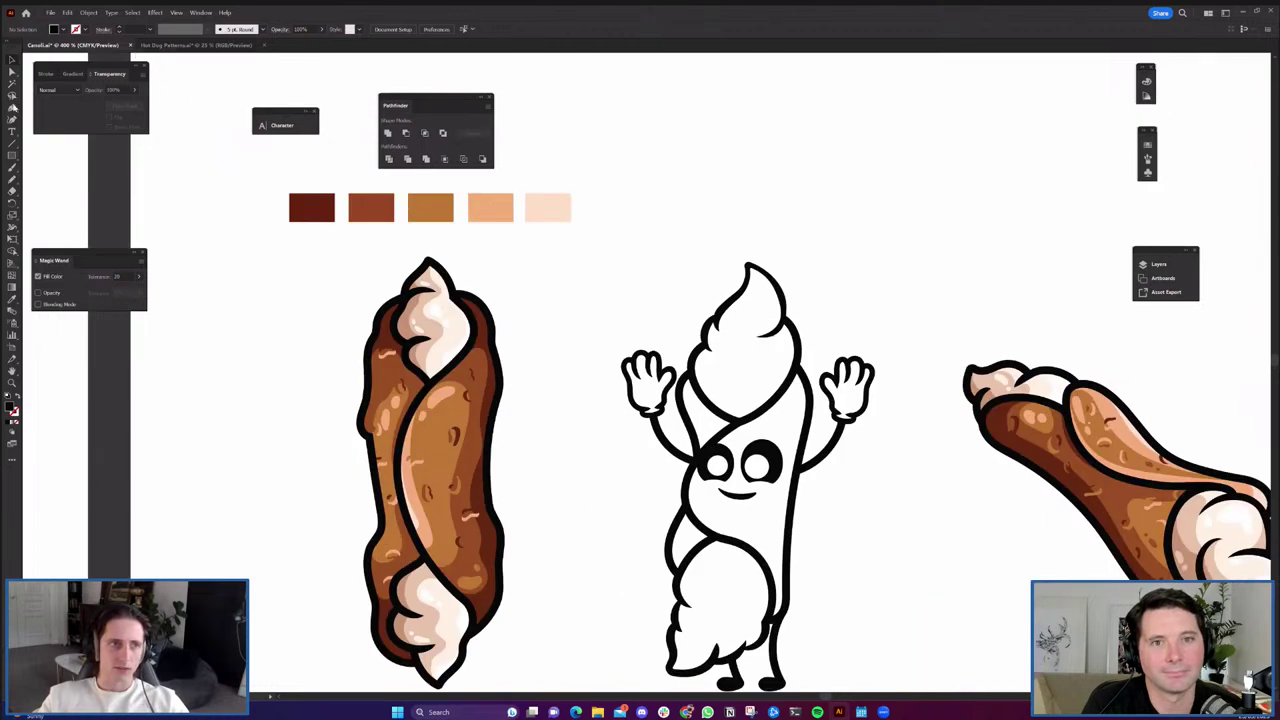
{"action": "left_click", "coordinate": [12, 107]}
{"action": "left_click_drag", "start_coordinate": [690, 148], "coordinate": [940, 148]}
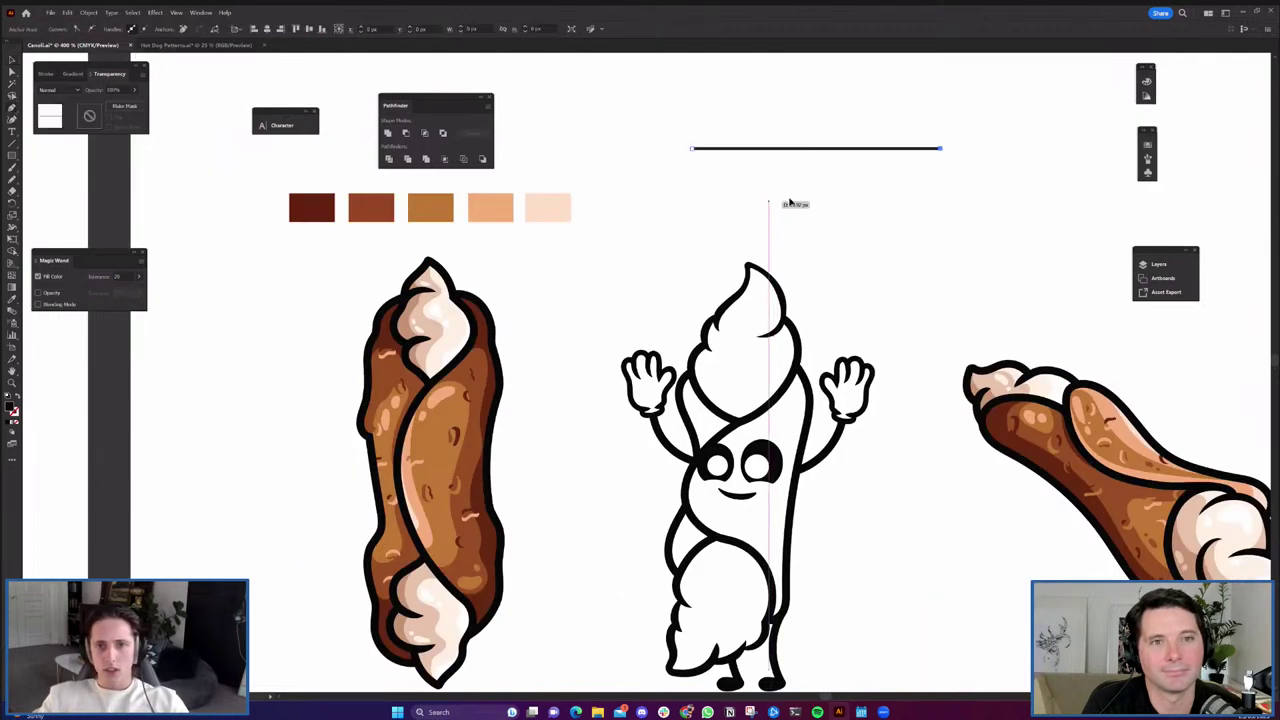
{"action": "left_click_drag", "start_coordinate": [828, 192], "coordinate": [705, 92]}
Set the straight line's stroke to 6 pt and apply the elliptical width profile that tapers at both ends.
{"action": "left_click", "coordinate": [121, 28]}
{"action": "left_click", "coordinate": [121, 28]}
{"action": "left_click", "coordinate": [121, 28]}
{"action": "left_click", "coordinate": [121, 28]}
{"action": "left_click", "coordinate": [121, 28]}
{"action": "left_click", "coordinate": [207, 30]}
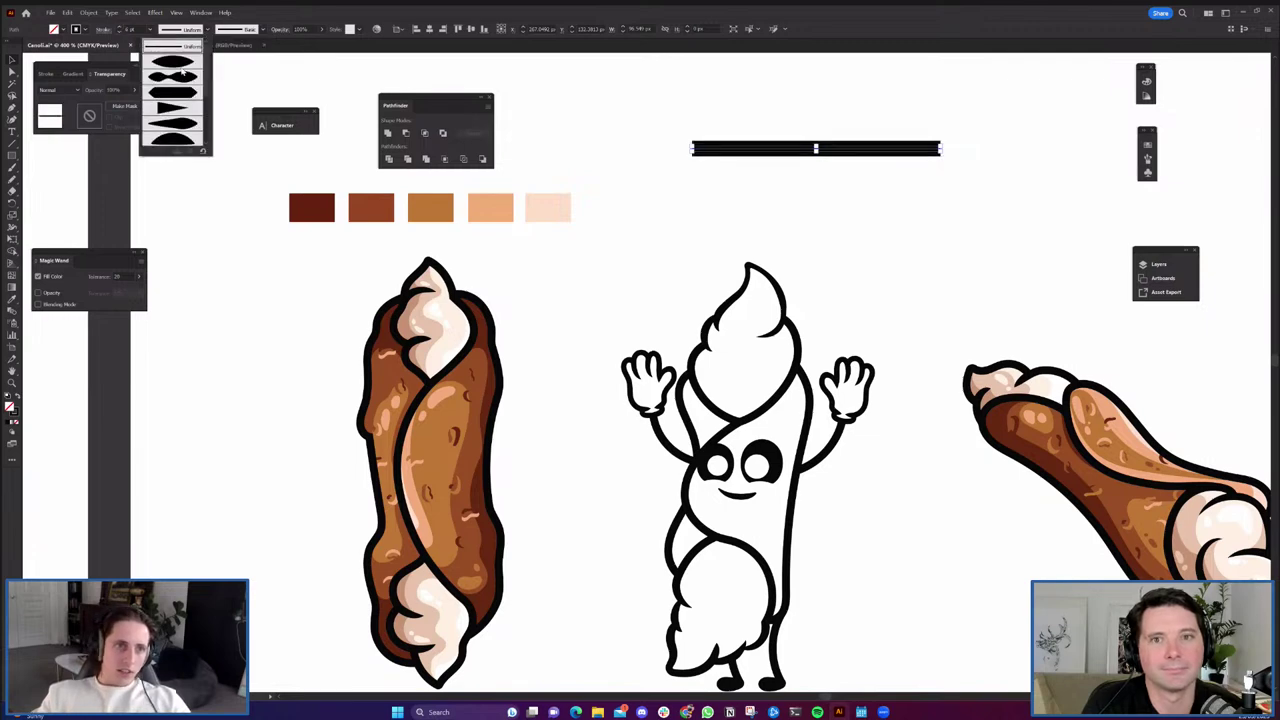
{"action": "left_click", "coordinate": [174, 63]}
{"action": "left_click", "coordinate": [732, 225]}
Set the tapered line's stroke to 4 pt and look through the available width profiles without changing the current one.
{"action": "left_click_drag", "start_coordinate": [788, 196], "coordinate": [757, 352]}
{"action": "scroll", "coordinate": [712, 268], "scroll_direction": "up", "scroll_amount": 1}
{"action": "left_click", "coordinate": [715, 232]}
{"action": "scroll", "coordinate": [757, 260], "scroll_direction": "up", "scroll_amount": 1}
{"action": "left_click", "coordinate": [120, 32]}
{"action": "left_click", "coordinate": [120, 32]}
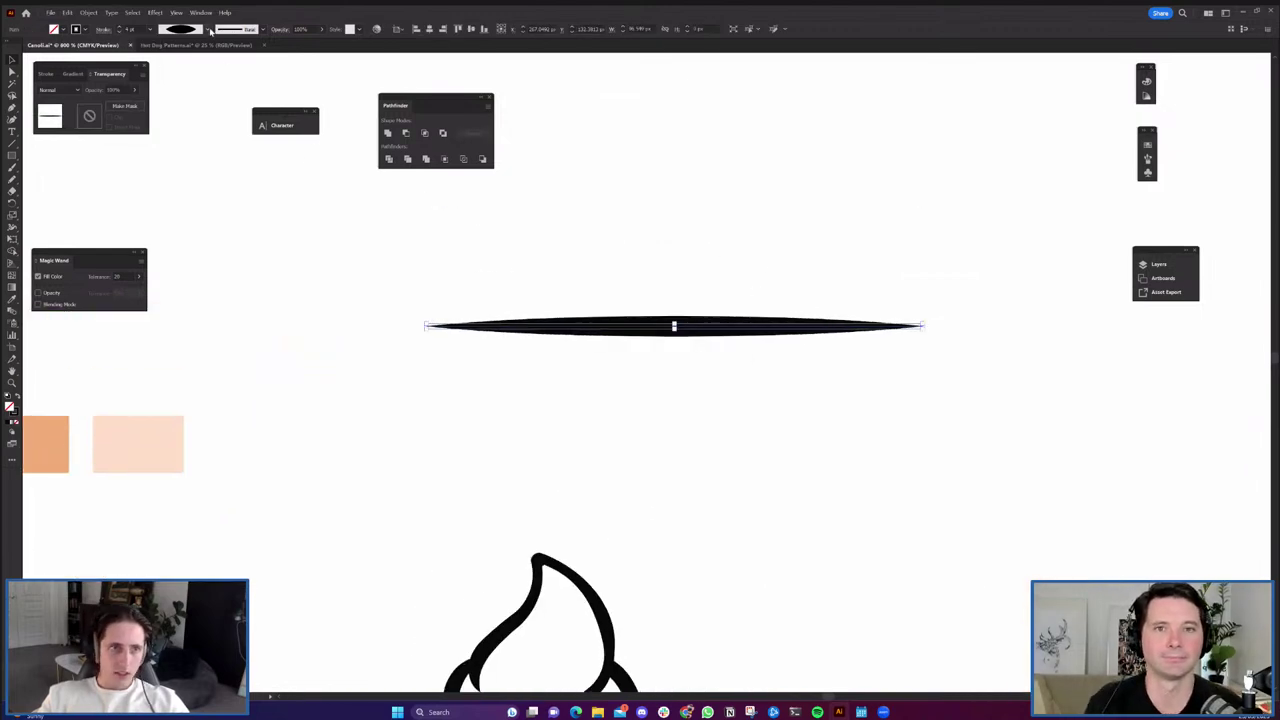
{"action": "left_click", "coordinate": [209, 29]}
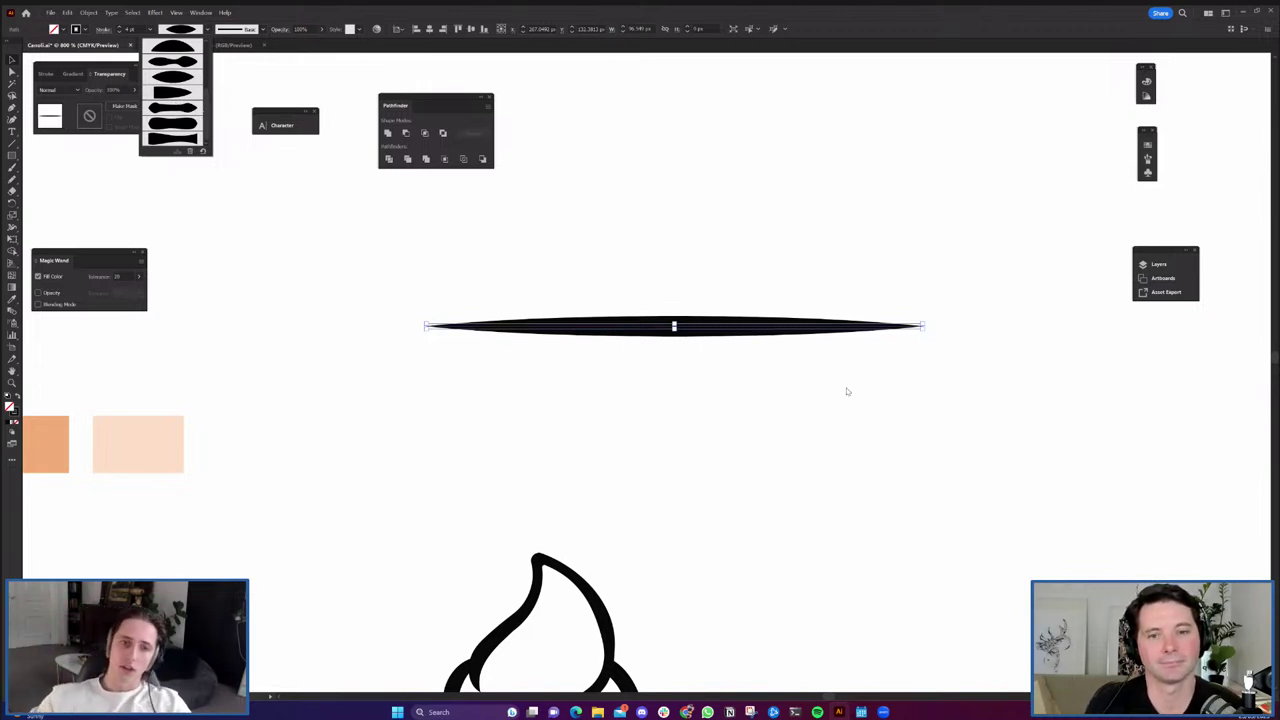
{"action": "left_click", "coordinate": [668, 419]}
{"action": "left_click", "coordinate": [638, 377]}
{"action": "scroll", "coordinate": [636, 377], "scroll_direction": "down", "scroll_amount": 3}
{"action": "left_click_drag", "start_coordinate": [761, 296], "coordinate": [671, 365]}
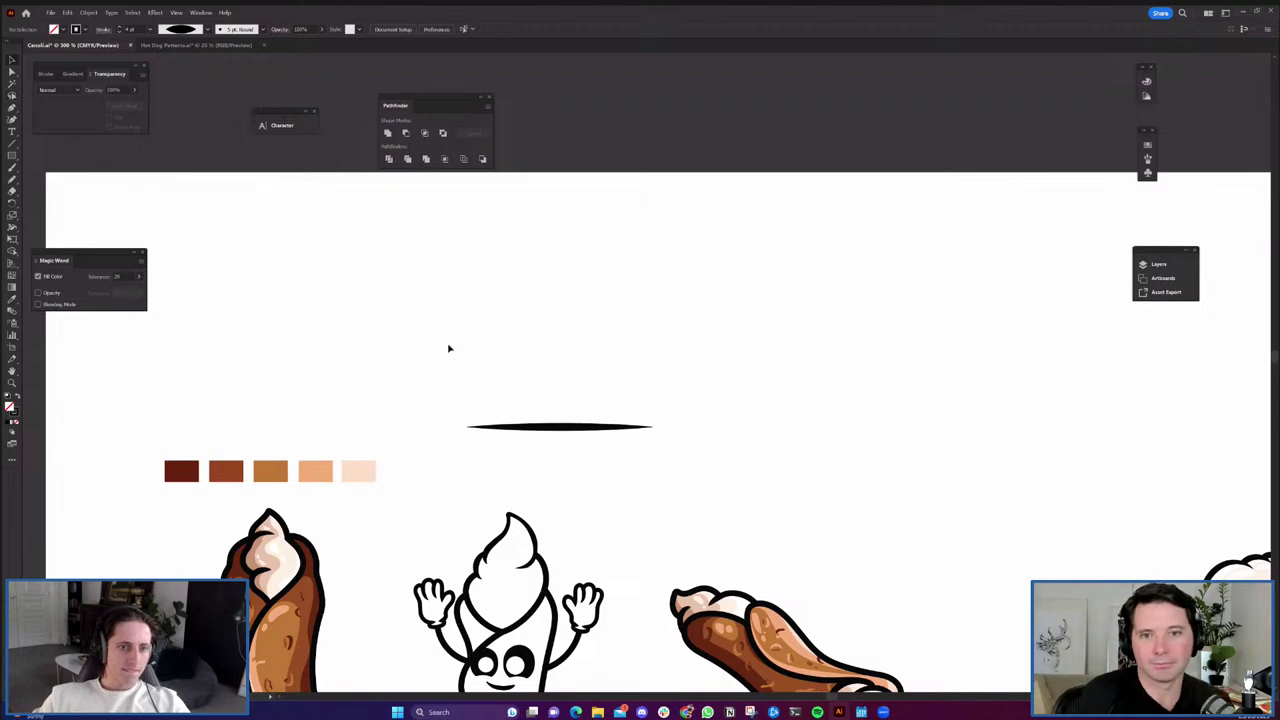
{"action": "scroll", "coordinate": [444, 294], "scroll_direction": "down", "scroll_amount": 1}
{"action": "scroll", "coordinate": [444, 294], "scroll_direction": "right", "scroll_amount": 2}
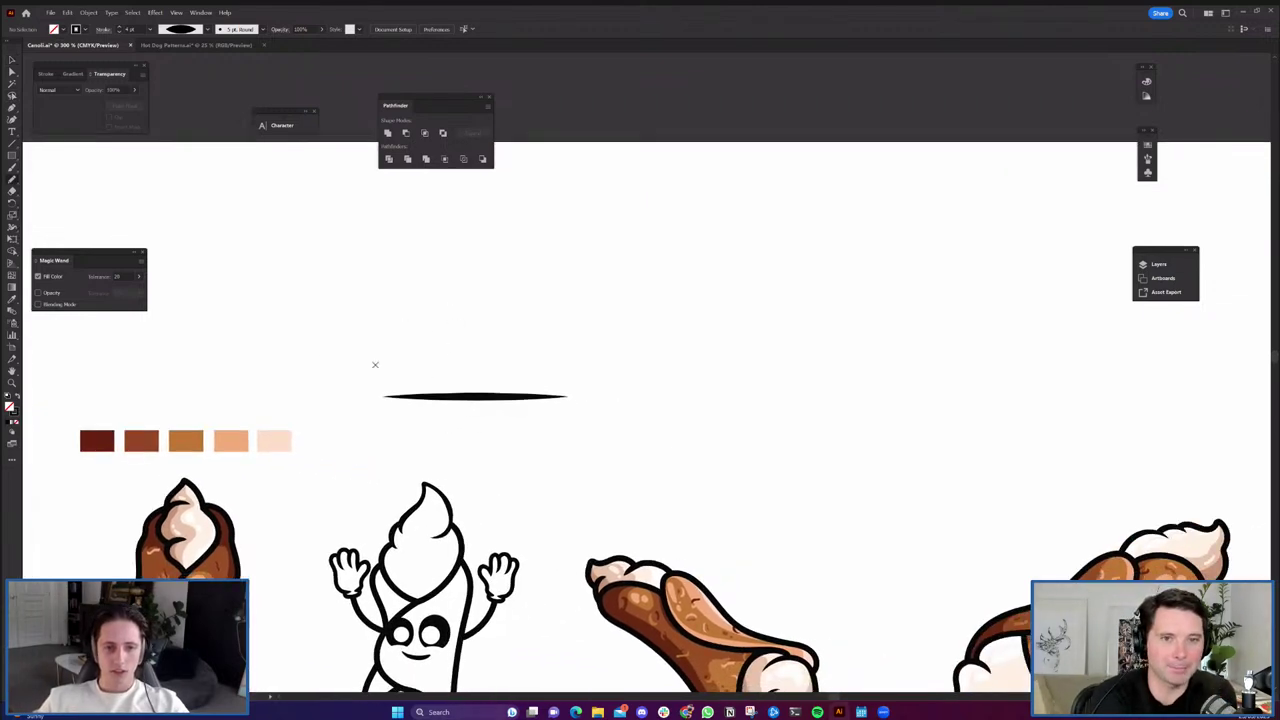
{"action": "scroll", "coordinate": [505, 392], "scroll_direction": "up", "scroll_amount": 1}
{"action": "scroll", "coordinate": [505, 392], "scroll_direction": "right", "scroll_amount": 1}
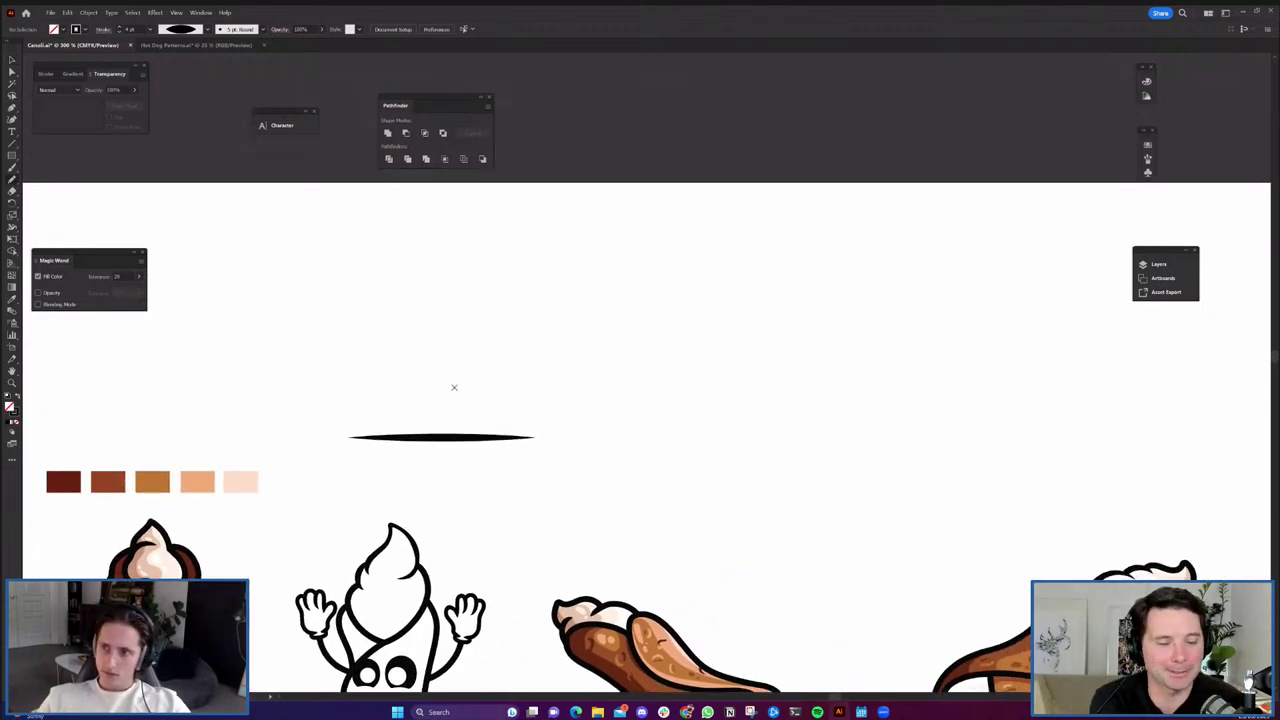
{"action": "scroll", "coordinate": [594, 494], "scroll_direction": "down", "scroll_amount": 1}
{"action": "scroll", "coordinate": [594, 494], "scroll_direction": "right", "scroll_amount": 2}
{"action": "left_click_drag", "start_coordinate": [567, 476], "coordinate": [645, 466]}
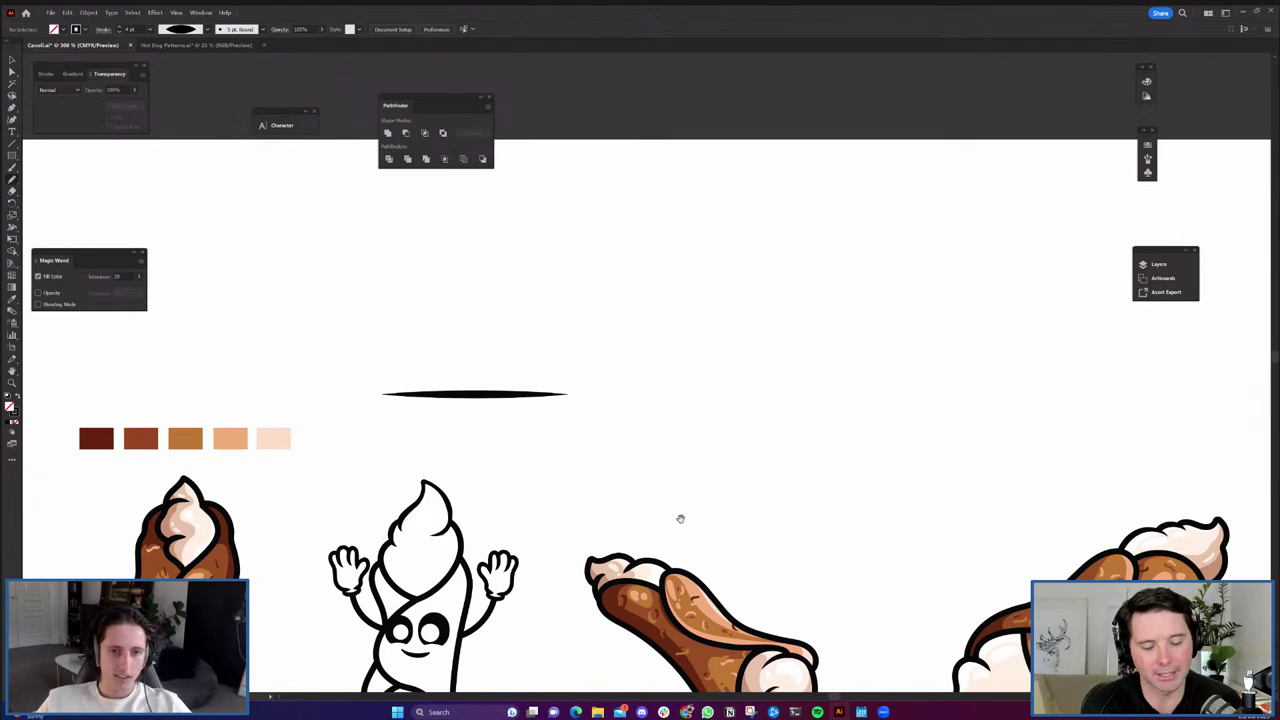
Draw a rectangle over the waving character, fill it with the mid-brown sampled from the upright cannoli, and send it to the back.
{"action": "scroll", "coordinate": [490, 353], "scroll_direction": "up", "scroll_amount": 1}
{"action": "scroll", "coordinate": [490, 353], "scroll_direction": "left", "scroll_amount": 1}
{"action": "scroll", "coordinate": [572, 558], "scroll_direction": "down", "scroll_amount": 6}
{"action": "scroll", "coordinate": [572, 558], "scroll_direction": "left", "scroll_amount": 2}
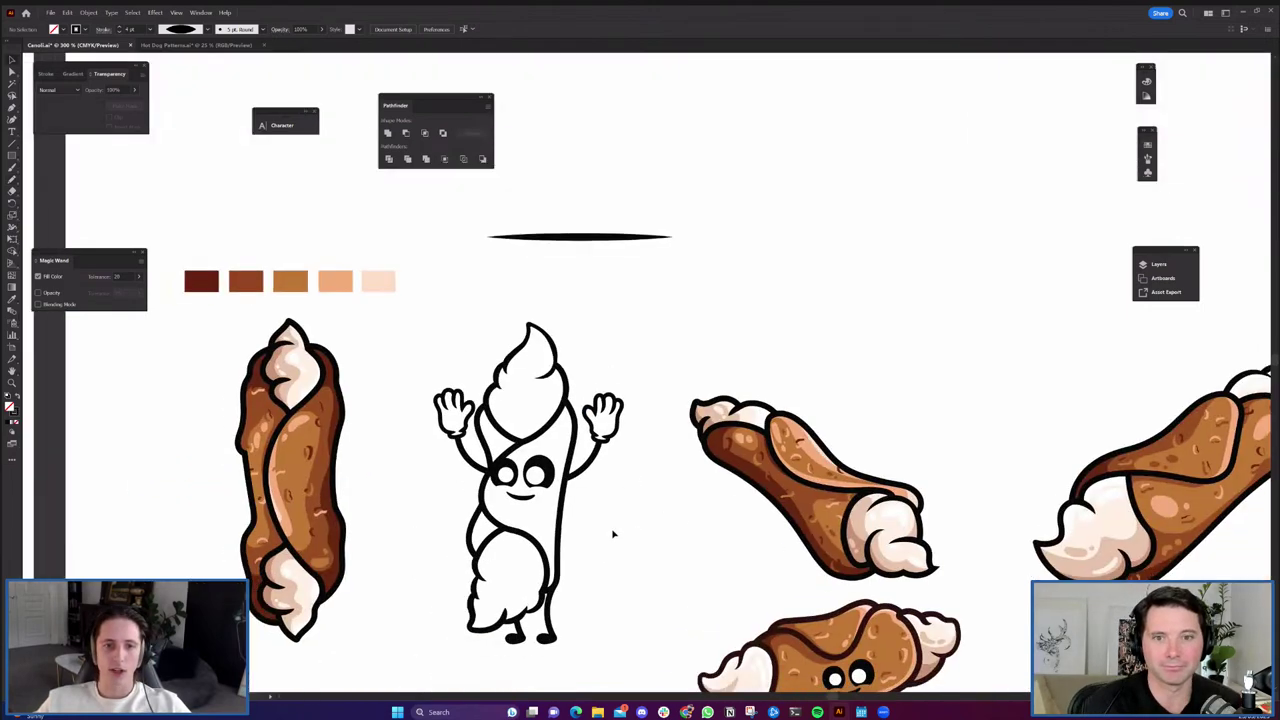
{"action": "scroll", "coordinate": [657, 194], "scroll_direction": "left", "scroll_amount": 1}
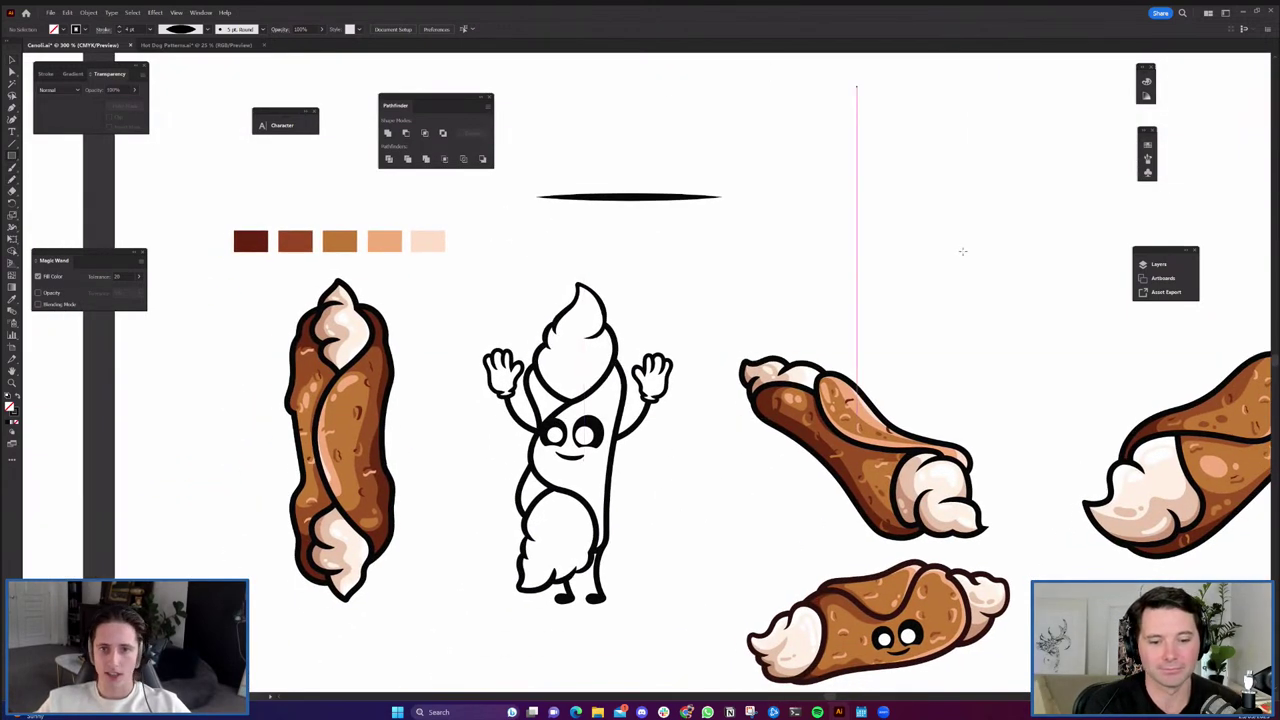
{"action": "mouse_move", "coordinate": [472, 241]}
{"action": "left_mouse_down"}
{"action": "mouse_move", "coordinate": [684, 627]}
{"action": "mouse_move", "coordinate": [495, 632]}
{"action": "mouse_move", "coordinate": [444, 319]}
{"action": "mouse_move", "coordinate": [476, 347]}
{"action": "left_mouse_up"}
{"action": "key", "text": "i"}
{"action": "left_click", "coordinate": [346, 431]}
{"action": "key", "text": "v"}
{"action": "key", "text": "ctrl+shift+["}
Divide the brown rectangle with the waving character's line art and delete the pieces outside the outline.
{"action": "left_click", "coordinate": [683, 657]}
{"action": "left_click", "coordinate": [389, 160]}
{"action": "key", "text": "a"}
{"action": "key", "text": "Delete"}
{"action": "key", "text": "Delete"}
{"action": "left_click_drag", "start_coordinate": [682, 536], "coordinate": [701, 540]}
{"action": "scroll", "coordinate": [661, 549], "scroll_direction": "up", "scroll_amount": 1}
{"action": "scroll", "coordinate": [662, 549], "scroll_direction": "down", "scroll_amount": 1}
{"action": "key", "text": "v"}
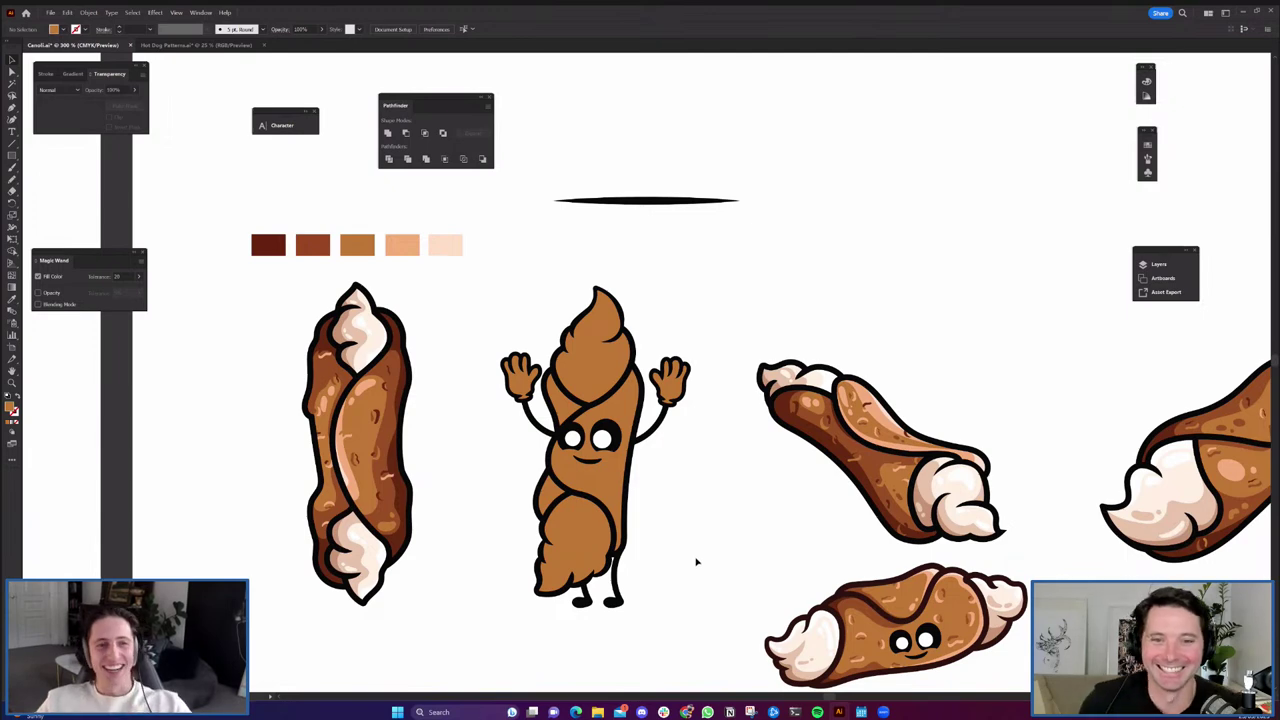
Switch to the browser, search the web for "instagram icon" and open the preview of the black outlined icon on Flaticon.
{"action": "scroll", "coordinate": [696, 554], "scroll_direction": "down", "scroll_amount": 4}
{"action": "scroll", "coordinate": [663, 537], "scroll_direction": "up", "scroll_amount": 2}
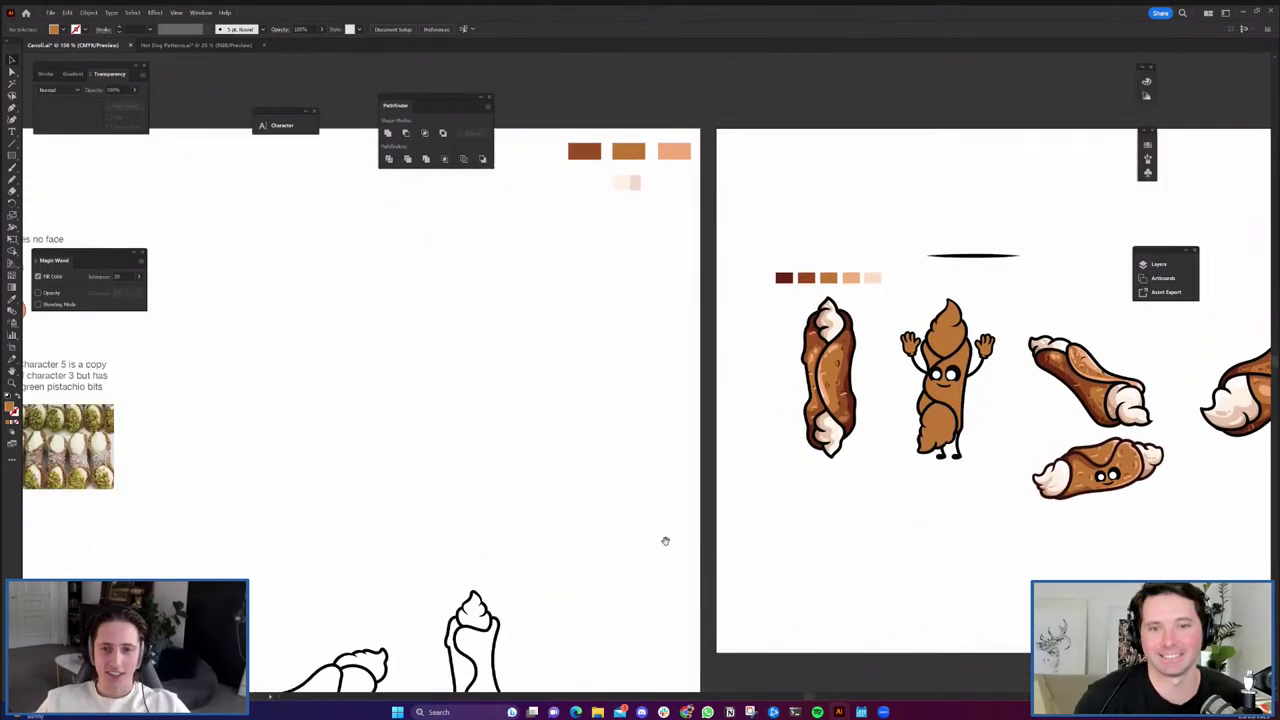
{"action": "left_click_drag", "start_coordinate": [688, 535], "coordinate": [517, 566]}
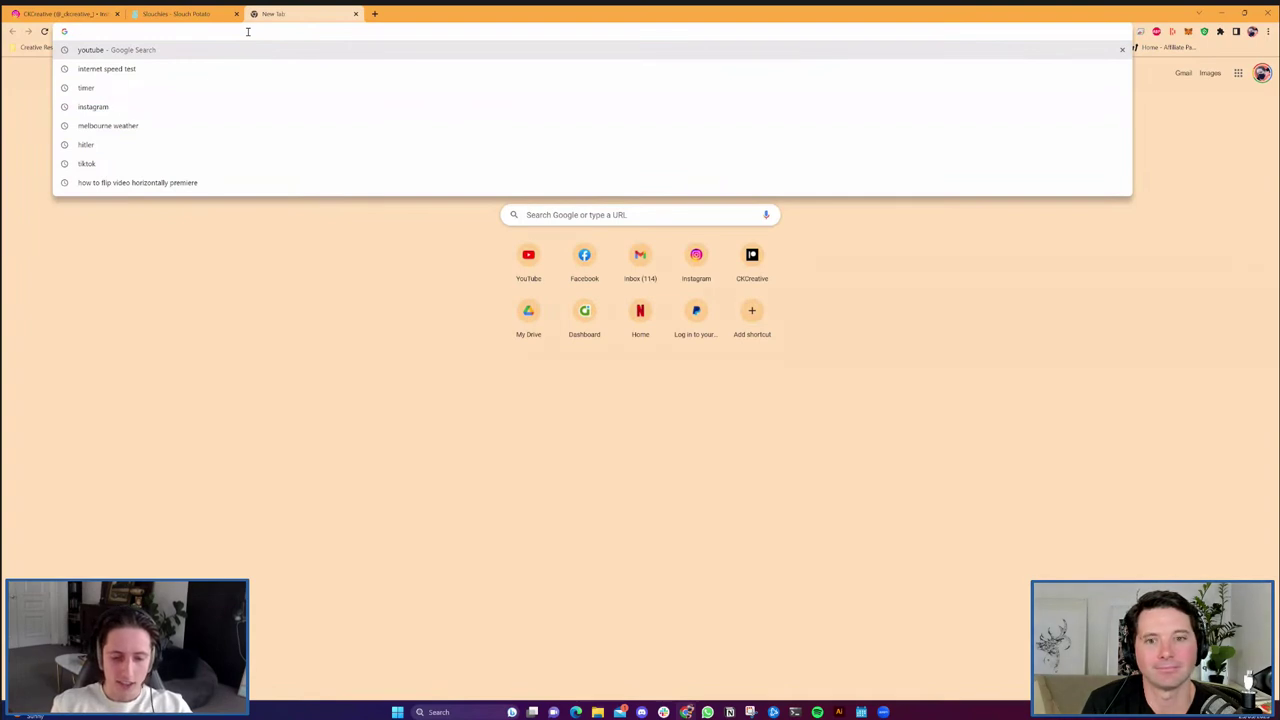
{"action": "type", "text": "instagram icon"}
{"action": "key", "text": "Return"}
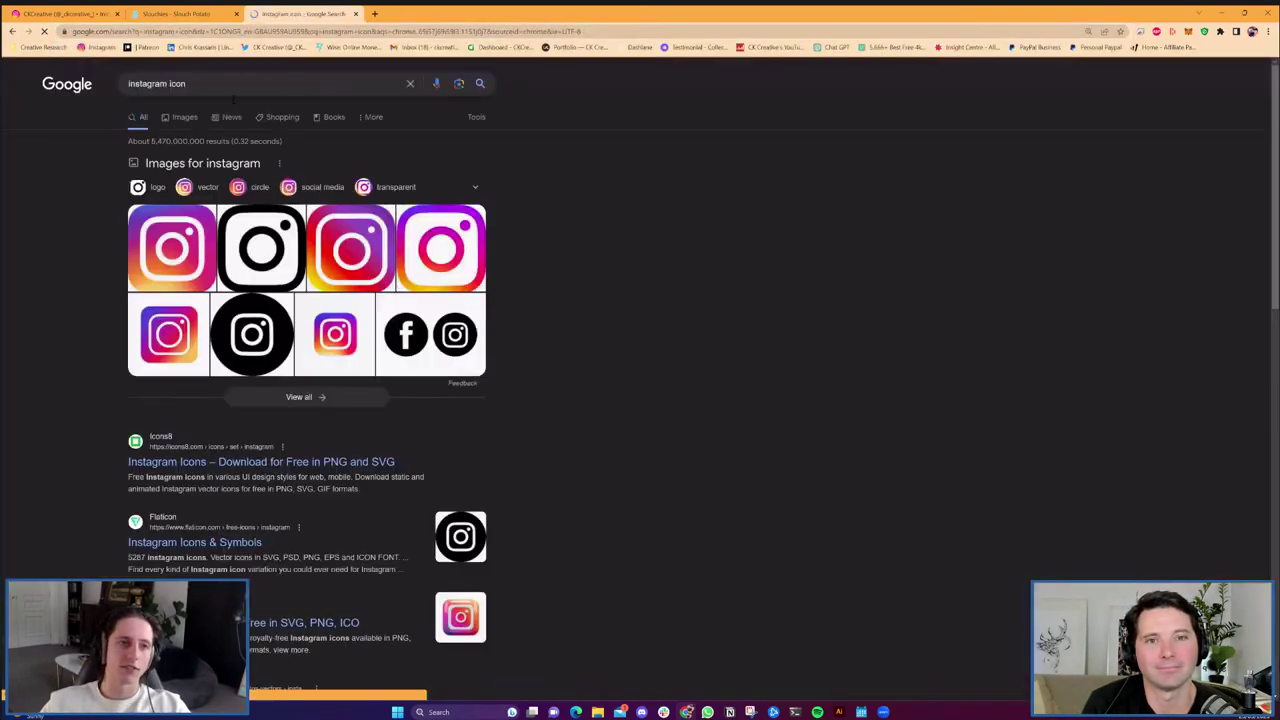
{"action": "left_click", "coordinate": [263, 258]}
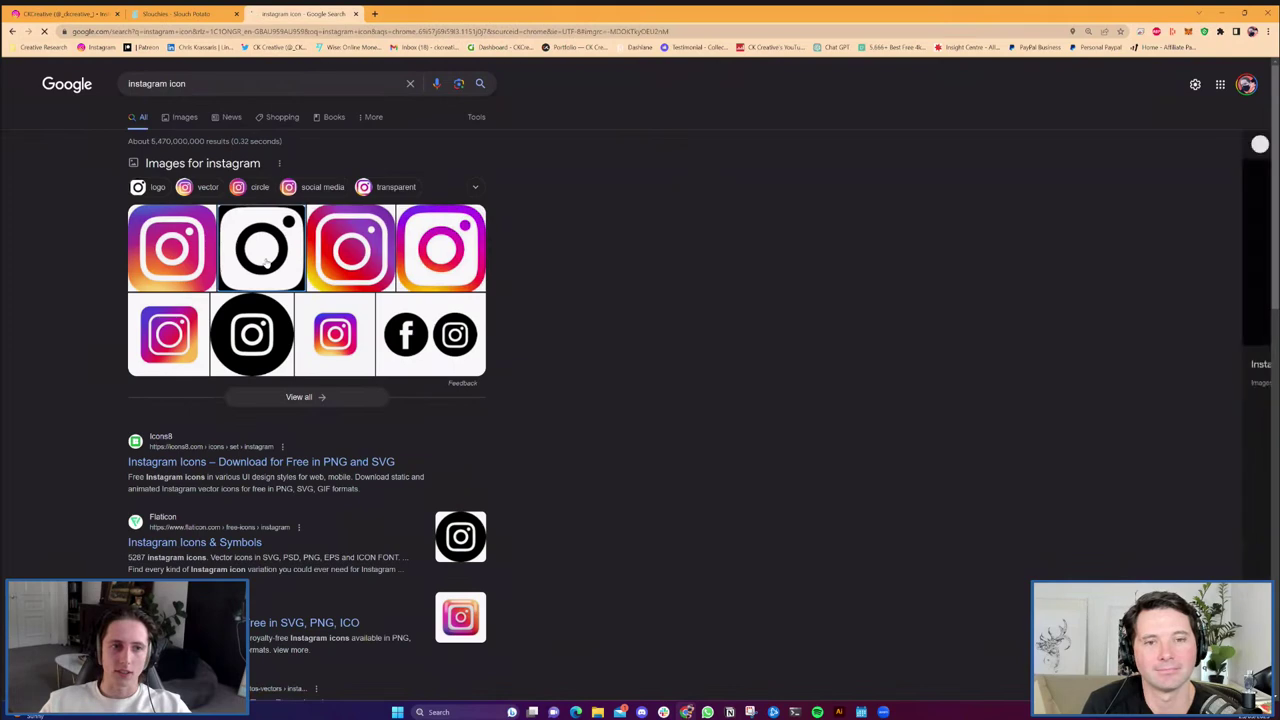
Try to copy the Instagram icon image into the Illustrator document, and undo the paste.
{"action": "right_click", "coordinate": [586, 279]}
{"action": "left_click", "coordinate": [632, 394]}
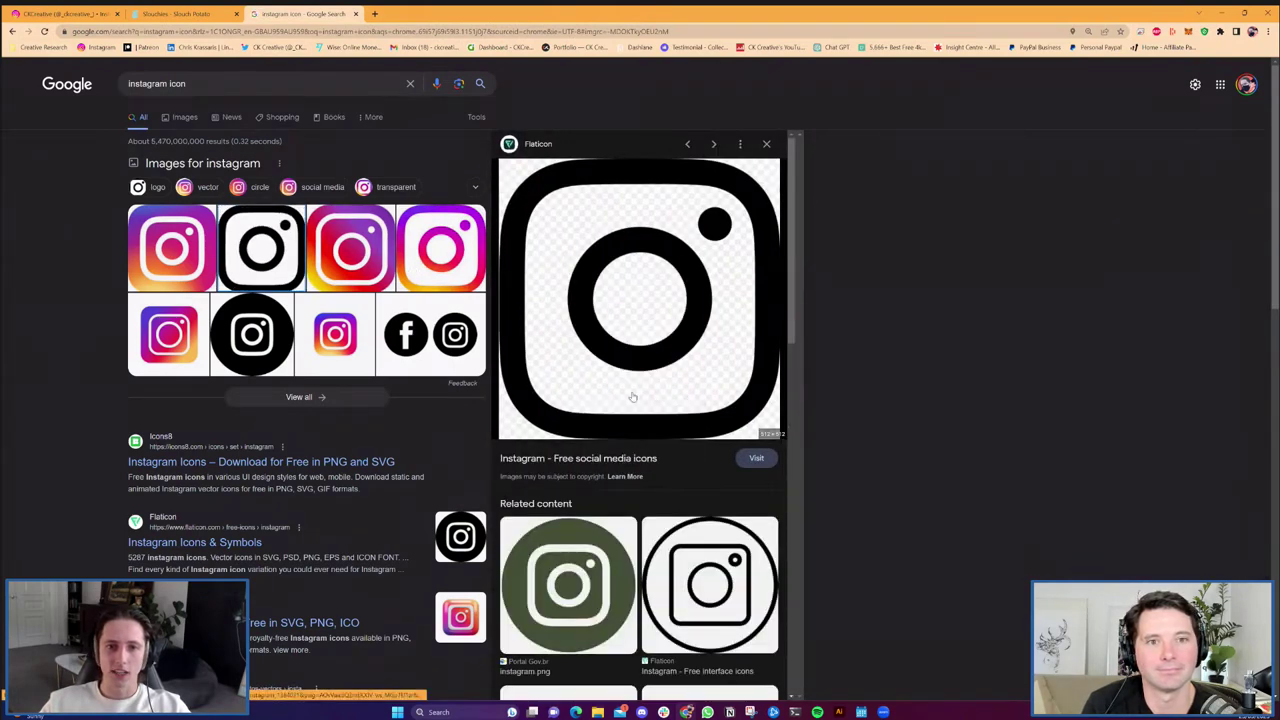
{"action": "key", "text": "alt+Tab"}
{"action": "key", "text": "ctrl+v"}
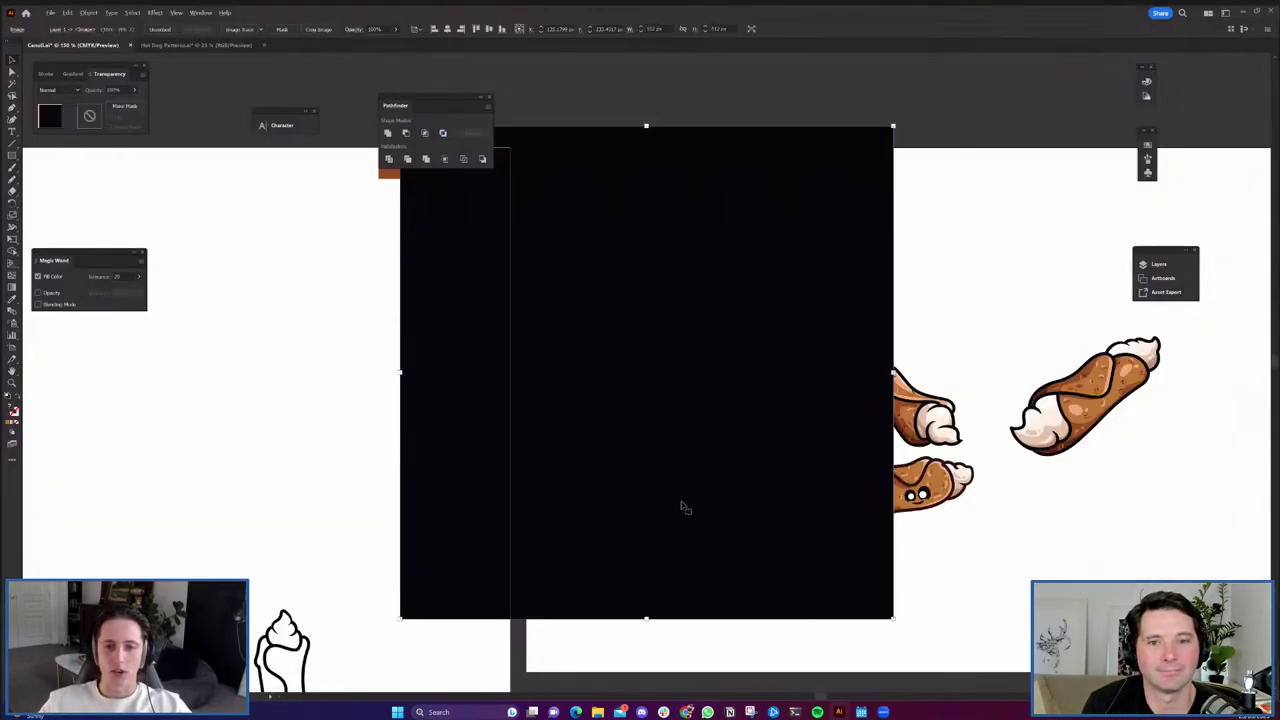
{"action": "key", "text": "ctrl+z"}
Switch back to the browser and save the Instagram icon image as a PNG in the Alien Reel folder.
{"action": "key", "text": "alt+Tab"}
{"action": "right_click", "coordinate": [638, 324]}
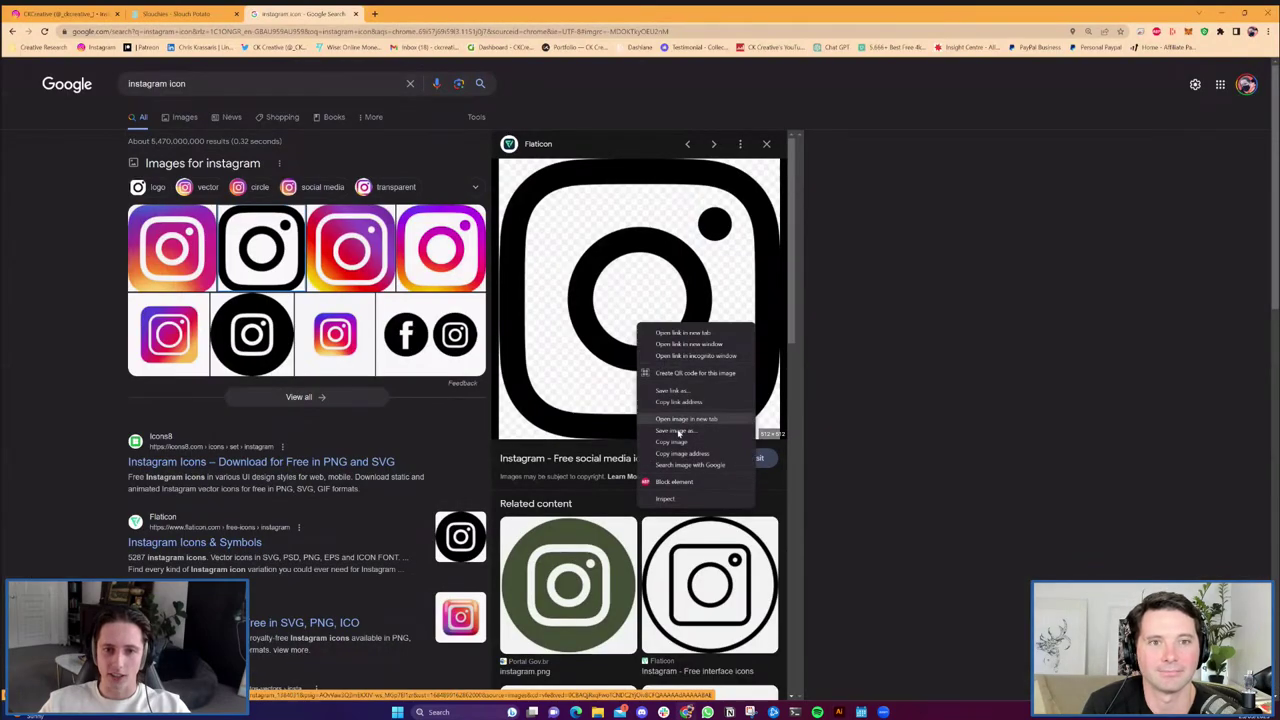
{"action": "left_click", "coordinate": [678, 429]}
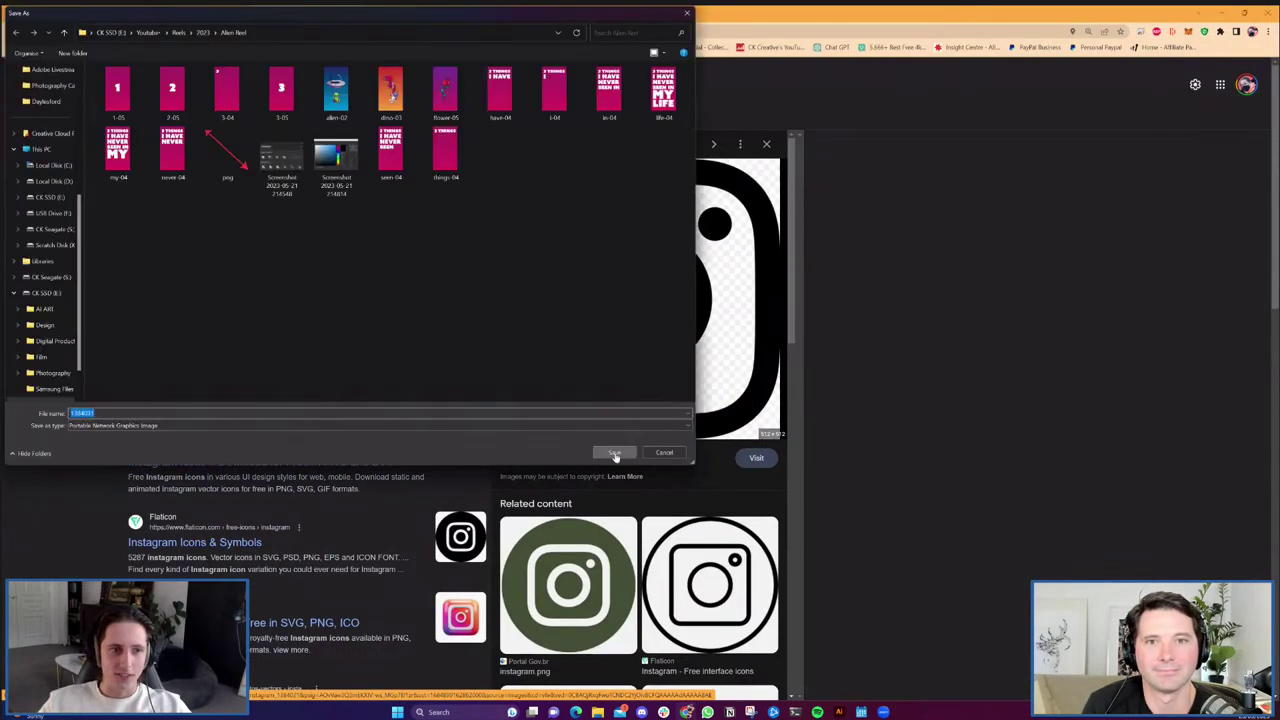
{"action": "left_click", "coordinate": [612, 453]}
Place the downloaded Instagram icon file into the cannoli document in Illustrator.
{"action": "mouse_move", "coordinate": [840, 711]}
{"action": "left_click_drag", "start_coordinate": [120, 686], "coordinate": [846, 371]}
{"action": "left_click_drag", "start_coordinate": [774, 269], "coordinate": [606, 391]}
{"action": "scroll", "coordinate": [606, 391], "scroll_direction": "up", "scroll_amount": 1}
{"action": "key", "text": "ctrl+2"}
{"action": "scroll", "coordinate": [510, 370], "scroll_direction": "up", "scroll_amount": 1}
{"action": "key", "text": "p"}
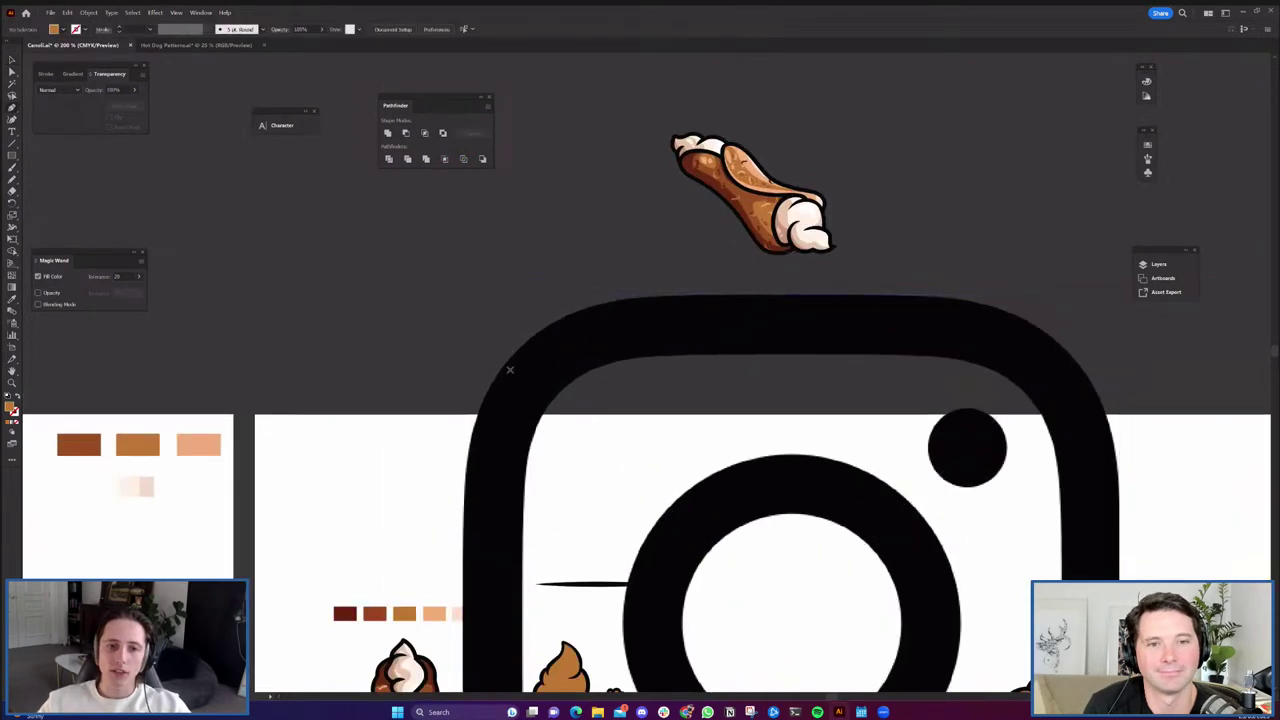
{"action": "left_click", "coordinate": [503, 364]}
{"action": "key", "text": "ctrl+1"}
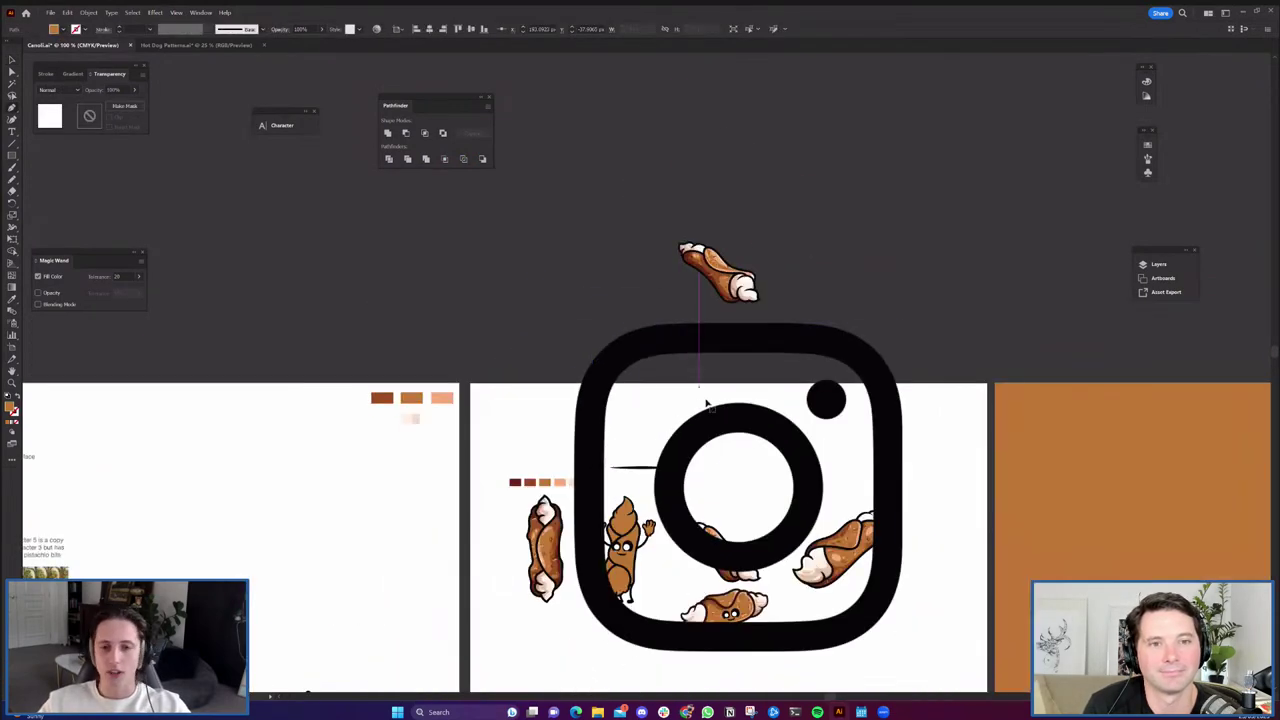
Move the placed Instagram icon onto the empty canvas above the artboards.
{"action": "scroll", "coordinate": [650, 270], "scroll_direction": "down", "scroll_amount": 1}
{"action": "scroll", "coordinate": [650, 270], "scroll_direction": "left", "scroll_amount": 3}
{"action": "left_click_drag", "start_coordinate": [883, 417], "coordinate": [612, 212]}
{"action": "scroll", "coordinate": [724, 315], "scroll_direction": "up", "scroll_amount": 3}
{"action": "scroll", "coordinate": [724, 315], "scroll_direction": "left", "scroll_amount": 2}
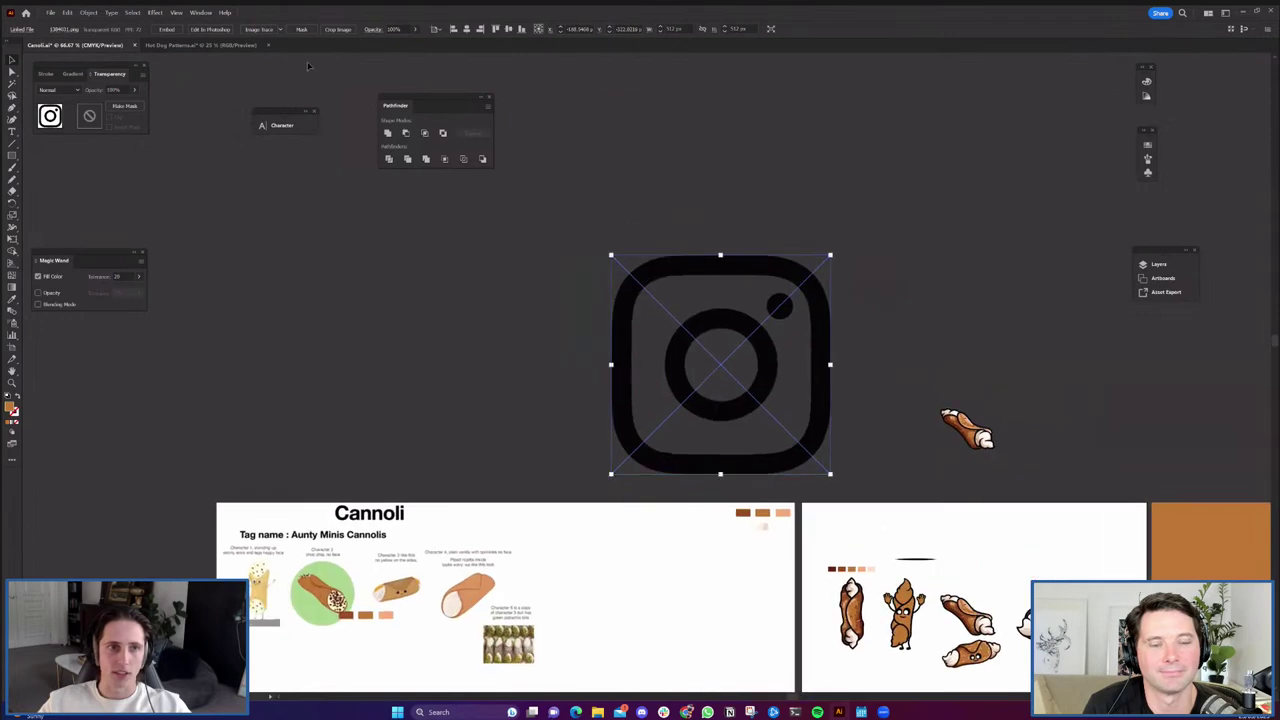
Convert the Instagram icon into vector shapes with Image Trace and expand the tracing.
{"action": "left_click", "coordinate": [275, 30]}
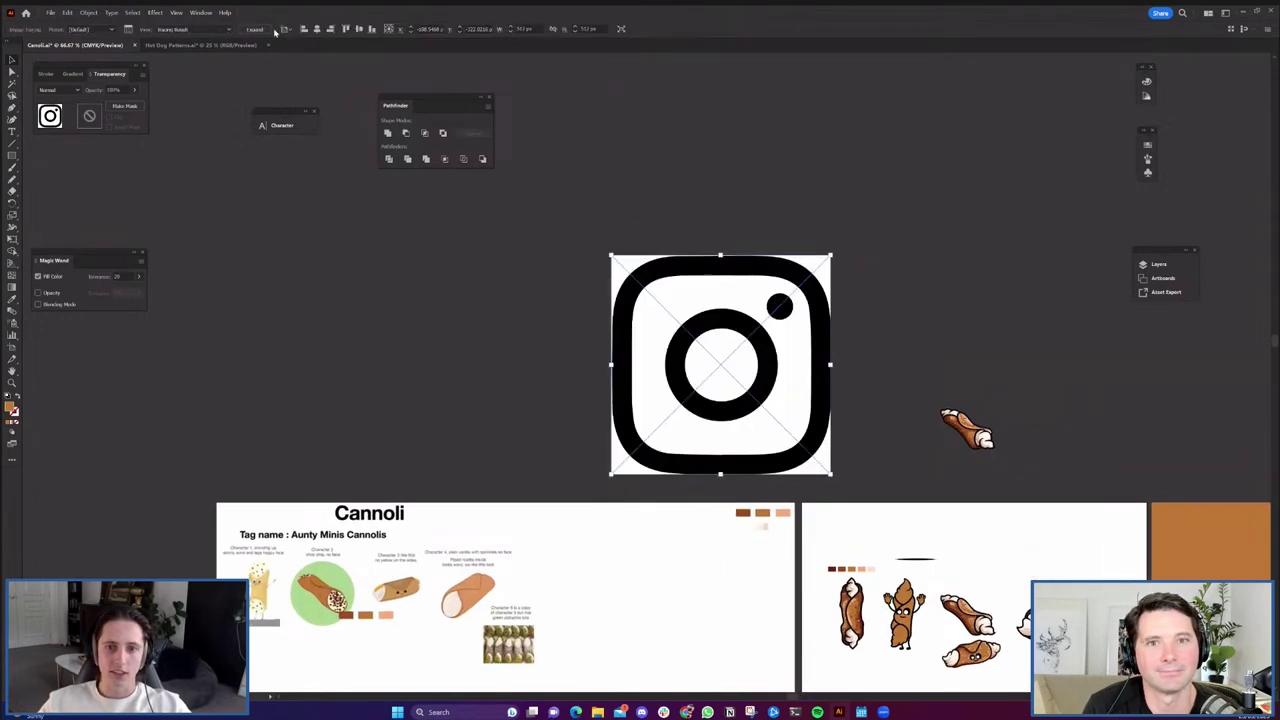
{"action": "key", "text": "ctrl+plus"}
{"action": "key", "text": "ctrl+plus"}
{"action": "left_click", "coordinate": [254, 30]}
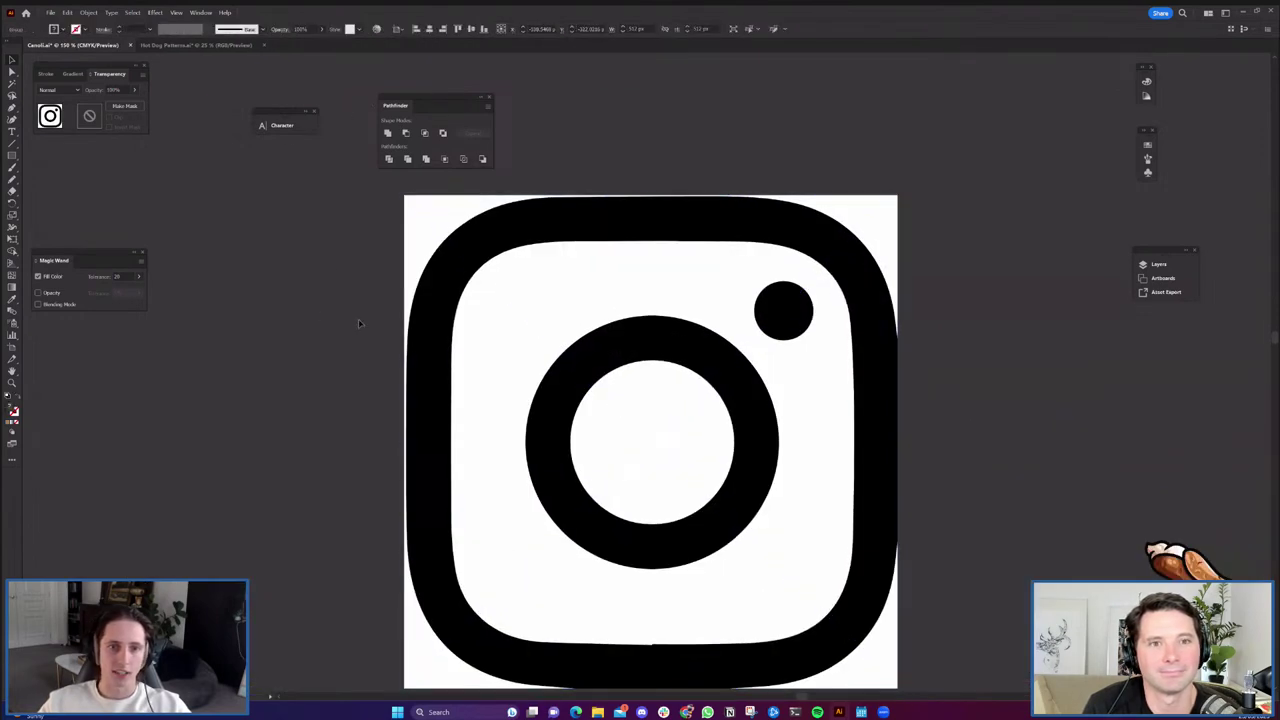
Isolate the traced icon's group, delete its white areas and leave isolation mode.
{"action": "right_click", "coordinate": [532, 390]}
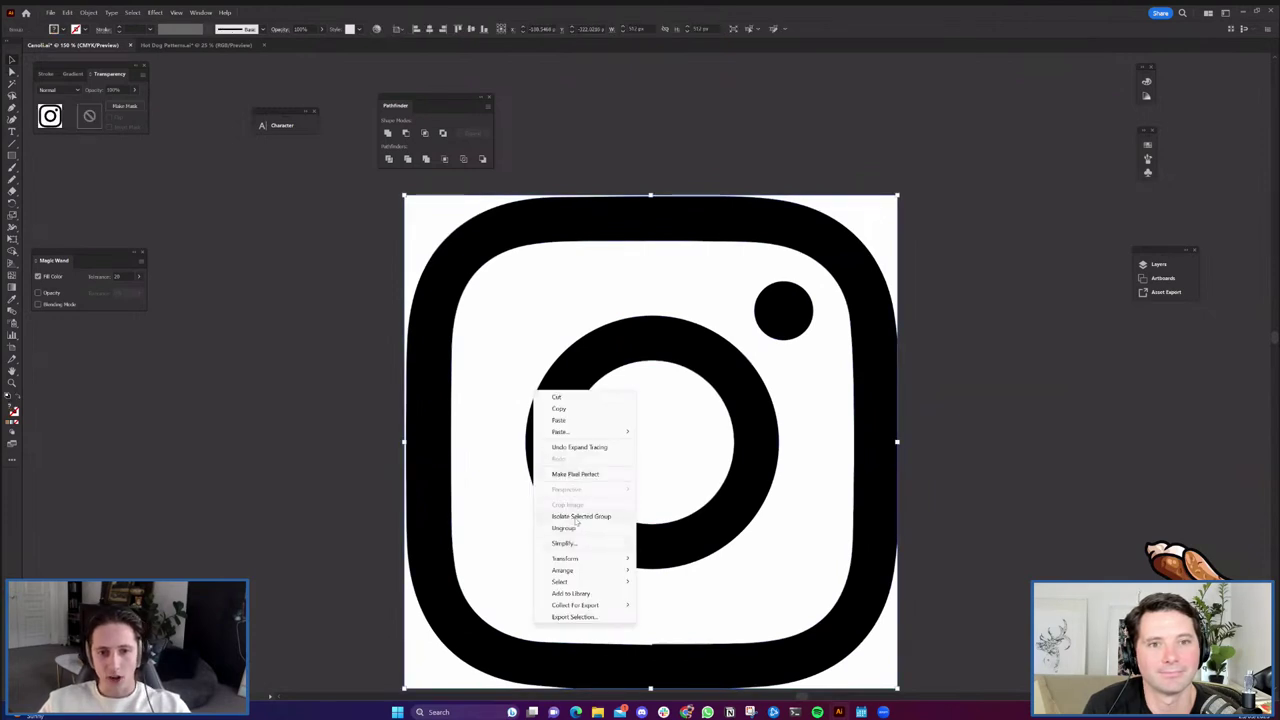
{"action": "left_click", "coordinate": [578, 516]}
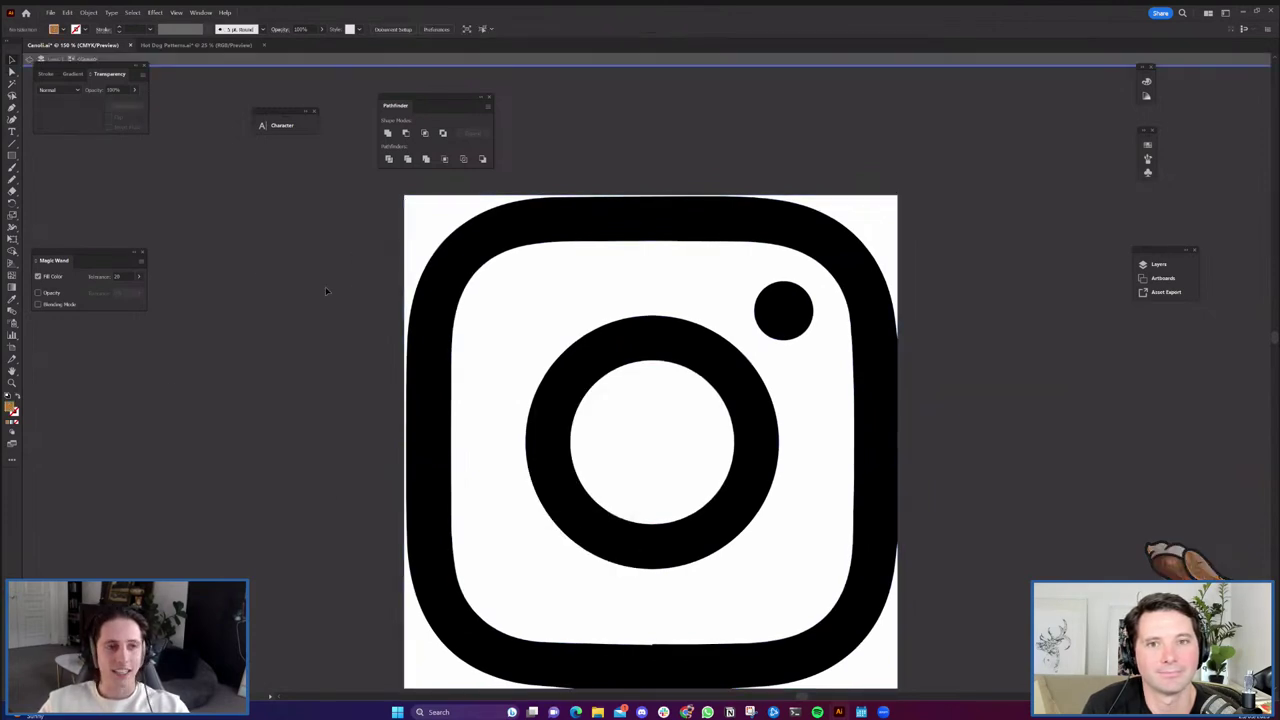
{"action": "left_click", "coordinate": [423, 229]}
{"action": "key", "text": "Delete"}
{"action": "scroll", "coordinate": [470, 464], "scroll_direction": "down", "scroll_amount": 2}
{"action": "key", "text": "v"}
{"action": "double_click", "coordinate": [703, 506]}
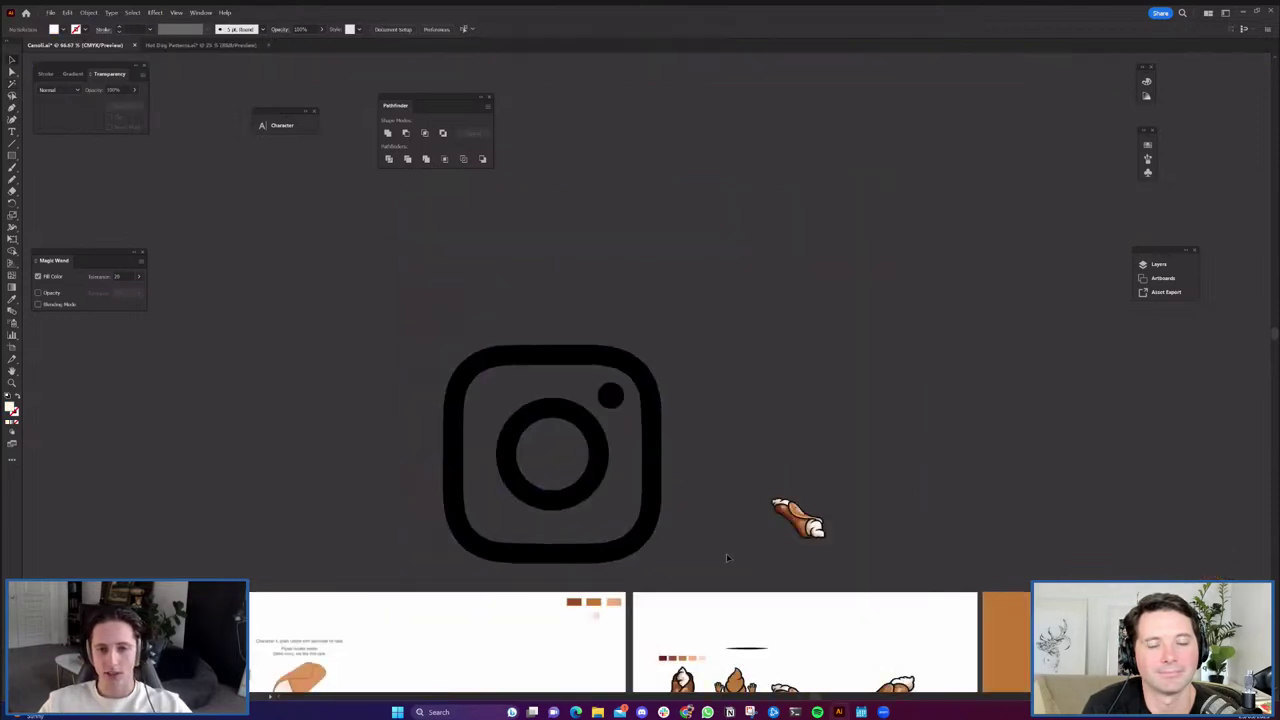
Scale the black Instagram icon down and place it in the blank area of the Cannoli reference artboard.
{"action": "left_click_drag", "start_coordinate": [703, 506], "coordinate": [689, 401]}
{"action": "left_click", "coordinate": [542, 300]}
{"action": "left_click_drag", "start_coordinate": [538, 240], "coordinate": [496, 597]}
{"action": "left_click", "coordinate": [482, 650]}
{"action": "left_click_drag", "start_coordinate": [475, 658], "coordinate": [554, 597]}
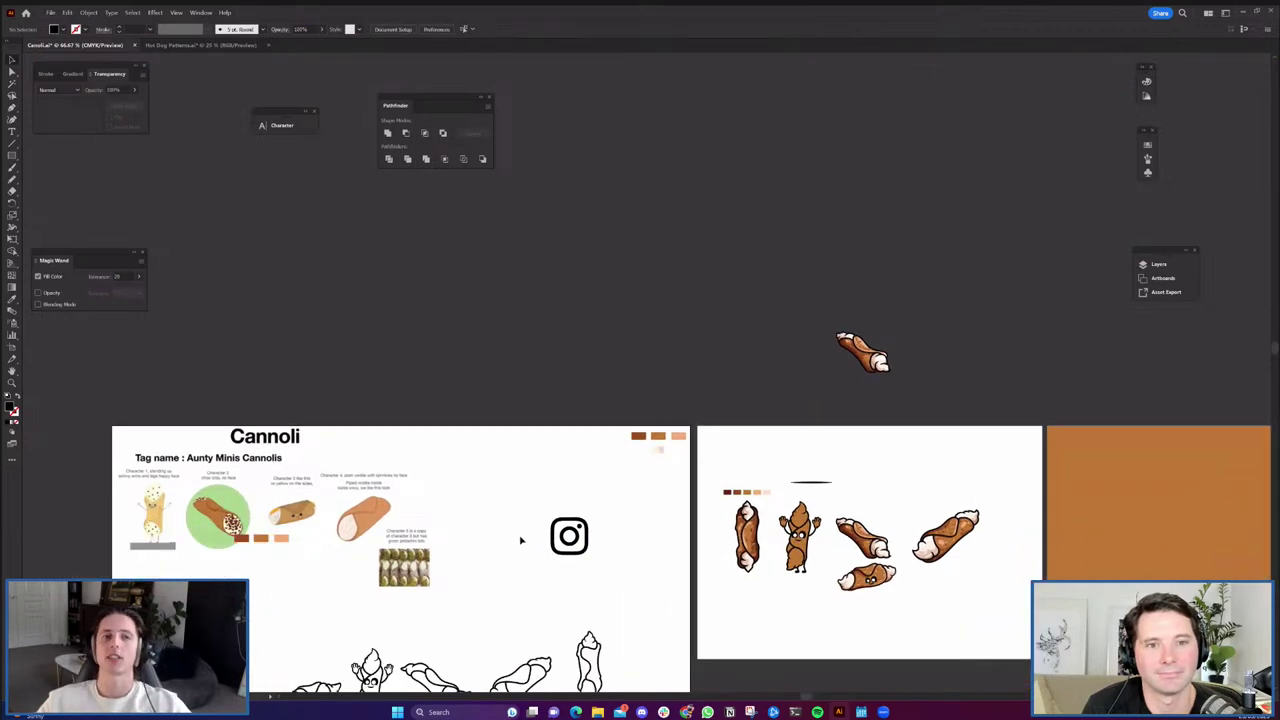
{"action": "scroll", "coordinate": [596, 566], "scroll_direction": "up", "scroll_amount": 1}
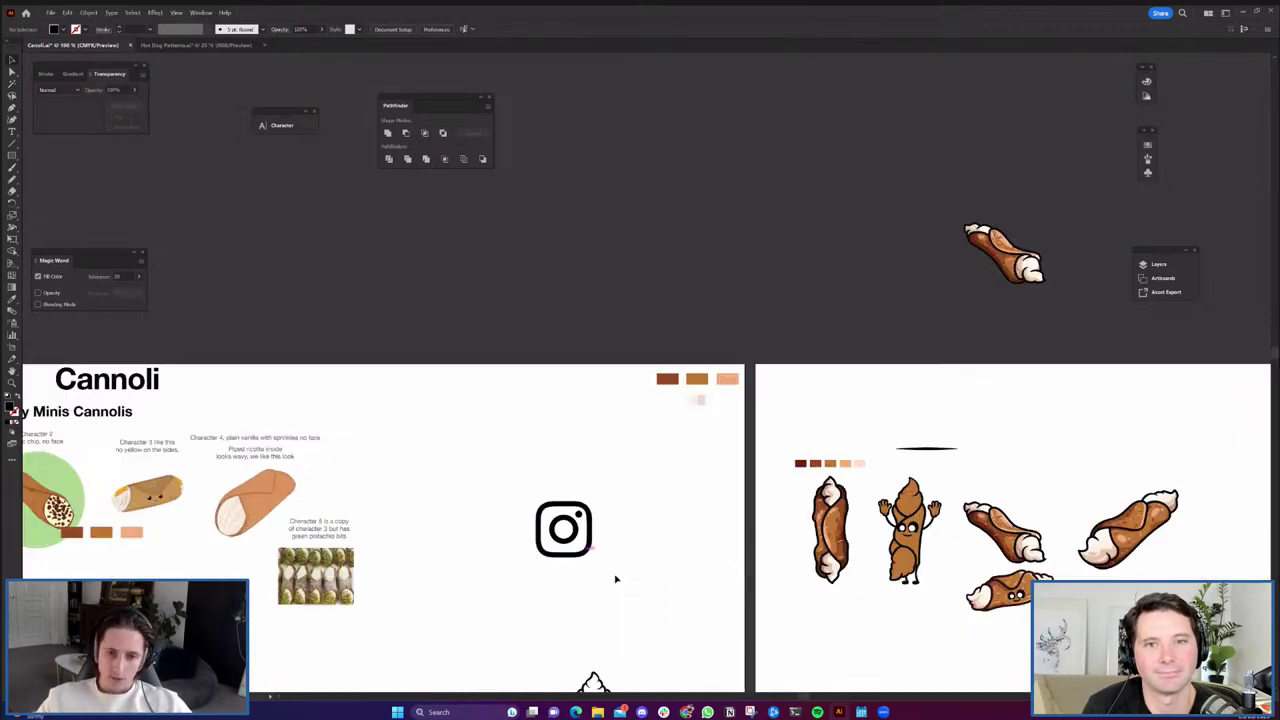
{"action": "scroll", "coordinate": [660, 574], "scroll_direction": "right", "scroll_amount": 4}
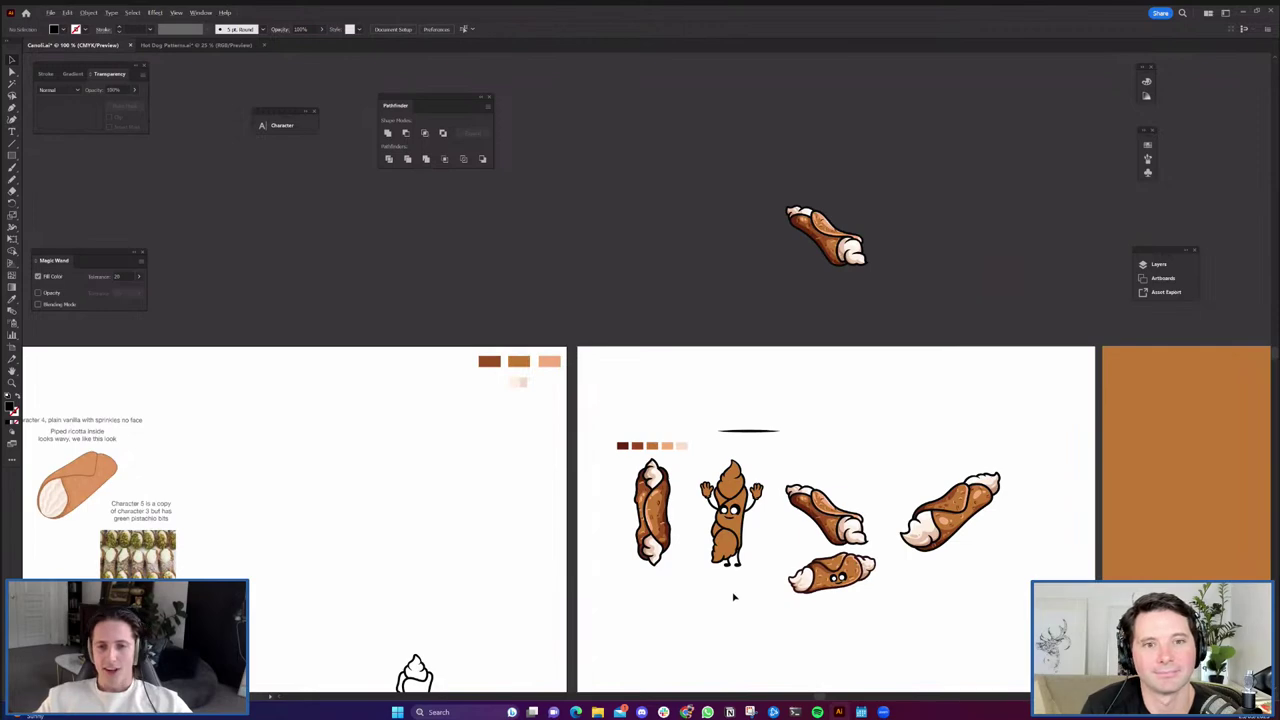
{"action": "scroll", "coordinate": [733, 597], "scroll_direction": "up", "scroll_amount": 1}
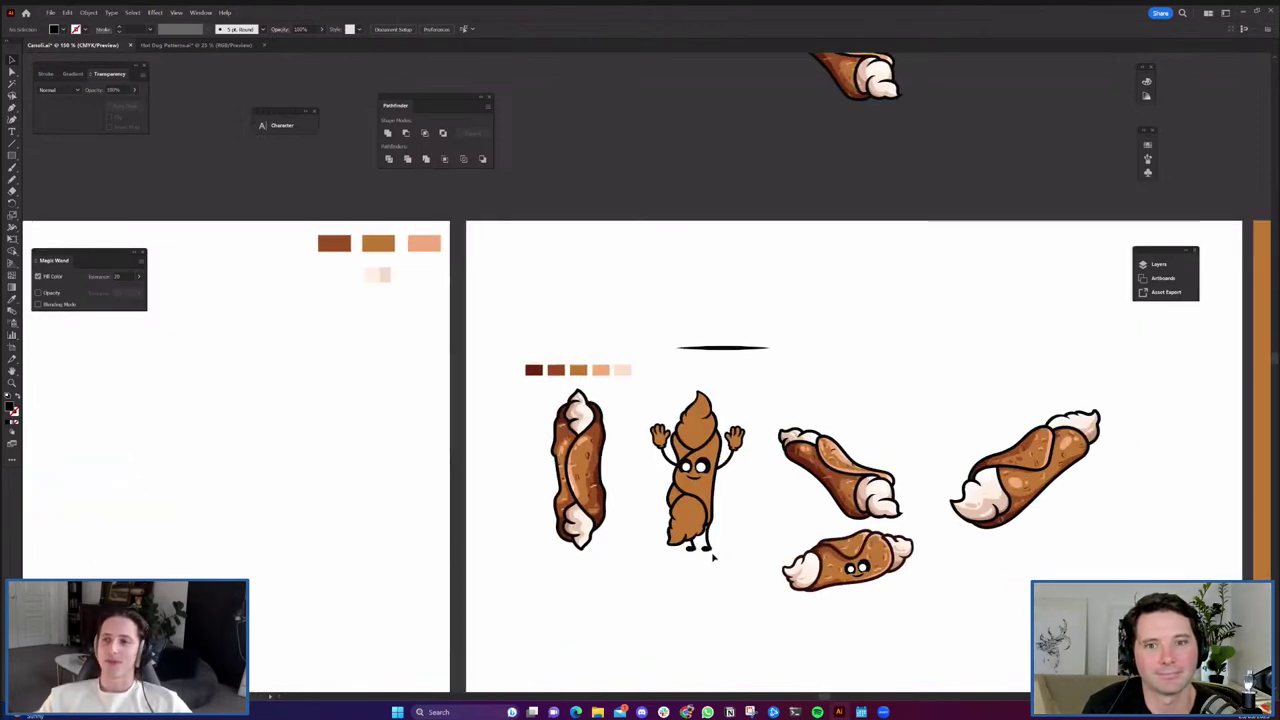
{"action": "scroll", "coordinate": [712, 547], "scroll_direction": "up", "scroll_amount": 1}
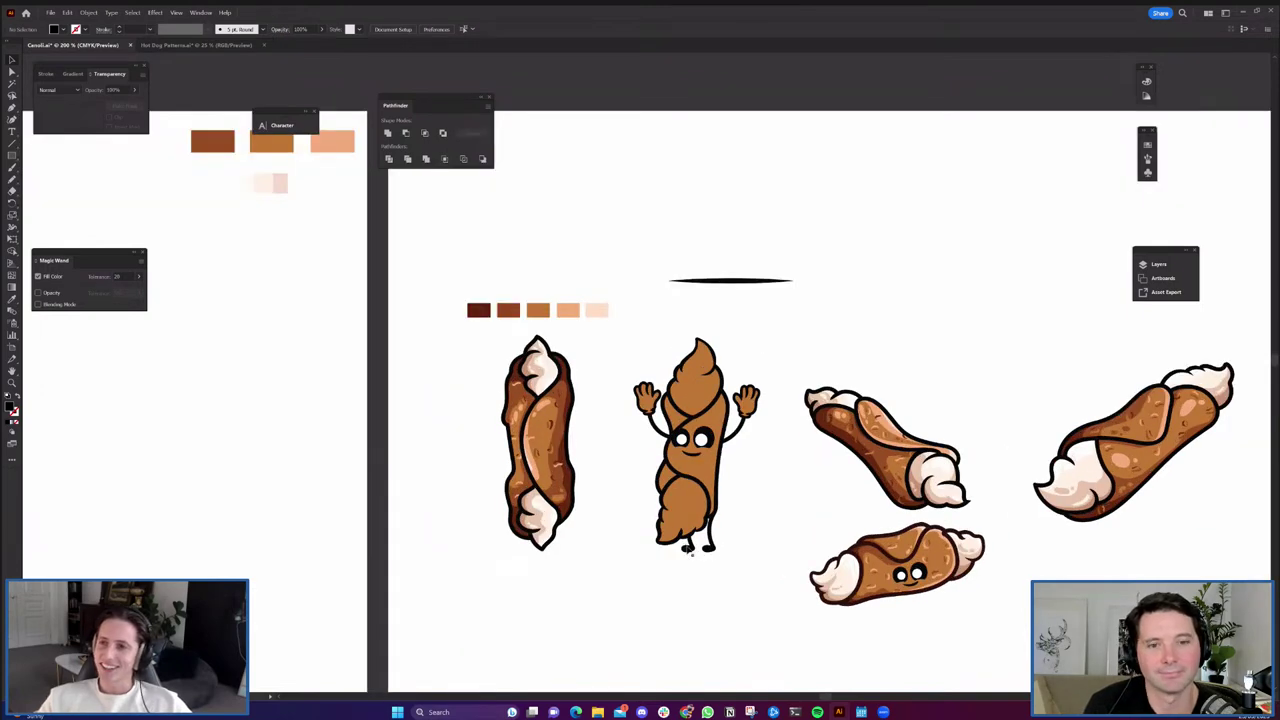
{"action": "scroll", "coordinate": [700, 548], "scroll_direction": "up", "scroll_amount": 1}
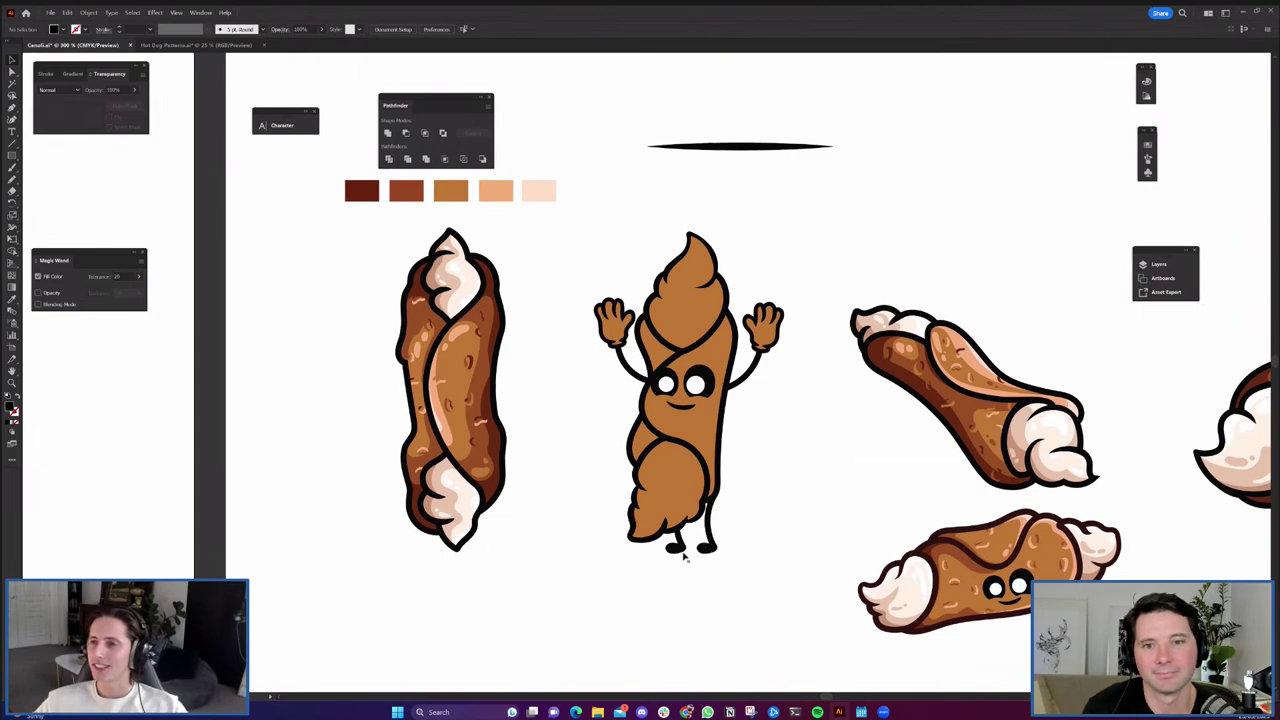
{"action": "scroll", "coordinate": [757, 500], "scroll_direction": "up", "scroll_amount": 1}
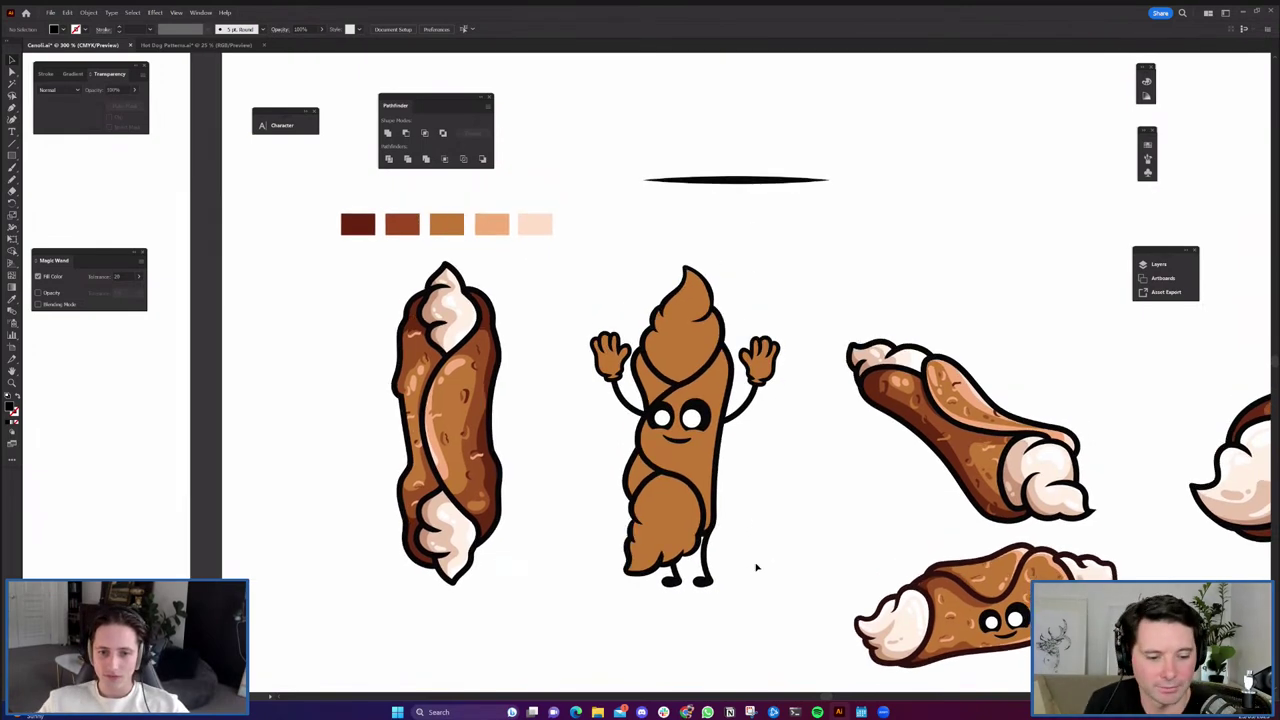
{"action": "left_click_drag", "start_coordinate": [757, 567], "coordinate": [749, 562]}
{"action": "left_click", "coordinate": [13, 156]}
{"action": "left_click_drag", "start_coordinate": [566, 240], "coordinate": [715, 482]}
{"action": "key", "text": "Delete"}
Fill the waving character's upper and lower cream swirls with the pale cream sampled from the upright cannoli.
{"action": "key", "text": "a"}
{"action": "left_click", "coordinate": [674, 338]}
{"action": "left_click", "coordinate": [660, 522], "text": "shift"}
{"action": "key", "text": "i"}
{"action": "scroll", "coordinate": [445, 347], "scroll_direction": "up", "scroll_amount": 2}
{"action": "left_click", "coordinate": [450, 320]}
{"action": "key", "text": "v"}
{"action": "mouse_move", "coordinate": [768, 546]}
{"action": "left_mouse_down"}
{"action": "mouse_move", "coordinate": [582, 484]}
{"action": "mouse_move", "coordinate": [710, 530]}
{"action": "left_mouse_up"}
{"action": "left_click", "coordinate": [582, 484]}
Draw a curved Pencil line across the small brown fold below the waving character's face for a shadow edge.
{"action": "scroll", "coordinate": [638, 462], "scroll_direction": "down", "scroll_amount": 2}
{"action": "scroll", "coordinate": [630, 508], "scroll_direction": "up", "scroll_amount": 3}
{"action": "key", "text": "n"}
{"action": "scroll", "coordinate": [620, 516], "scroll_direction": "up", "scroll_amount": 1}
{"action": "scroll", "coordinate": [706, 531], "scroll_direction": "up", "scroll_amount": 1}
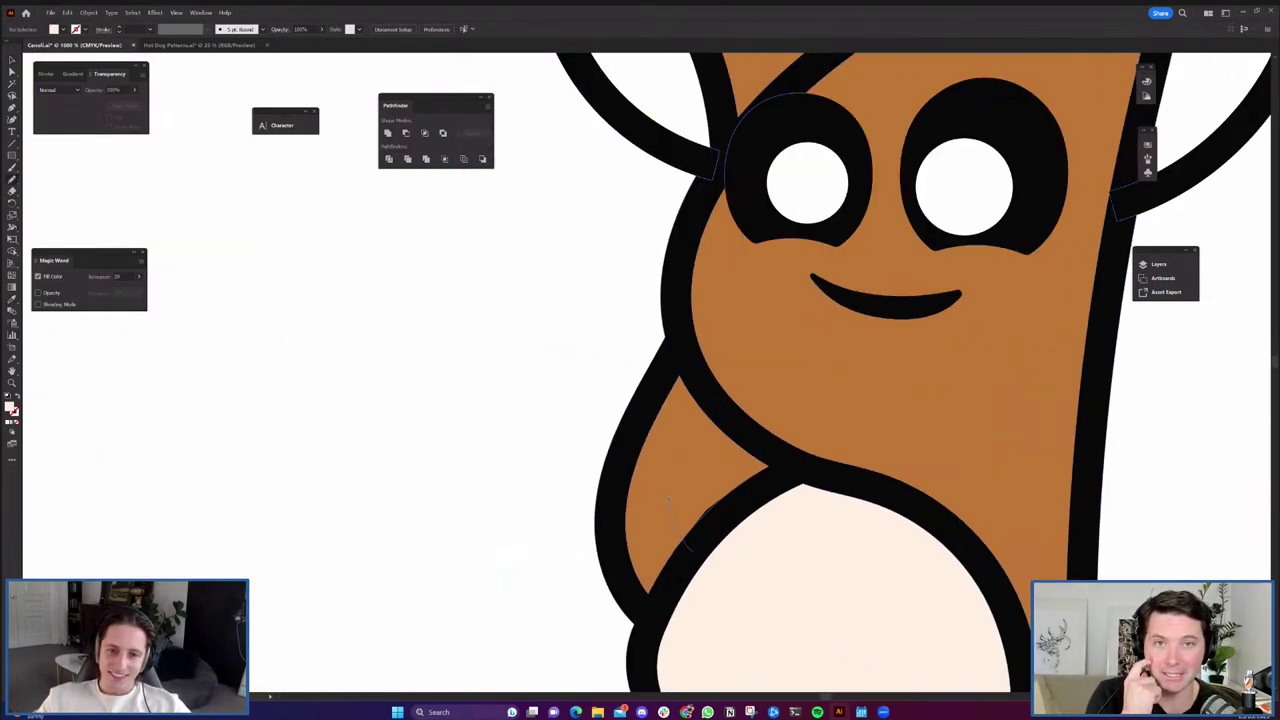
{"action": "left_click_drag", "start_coordinate": [733, 438], "coordinate": [741, 443]}
{"action": "key", "text": "ctrl+z"}
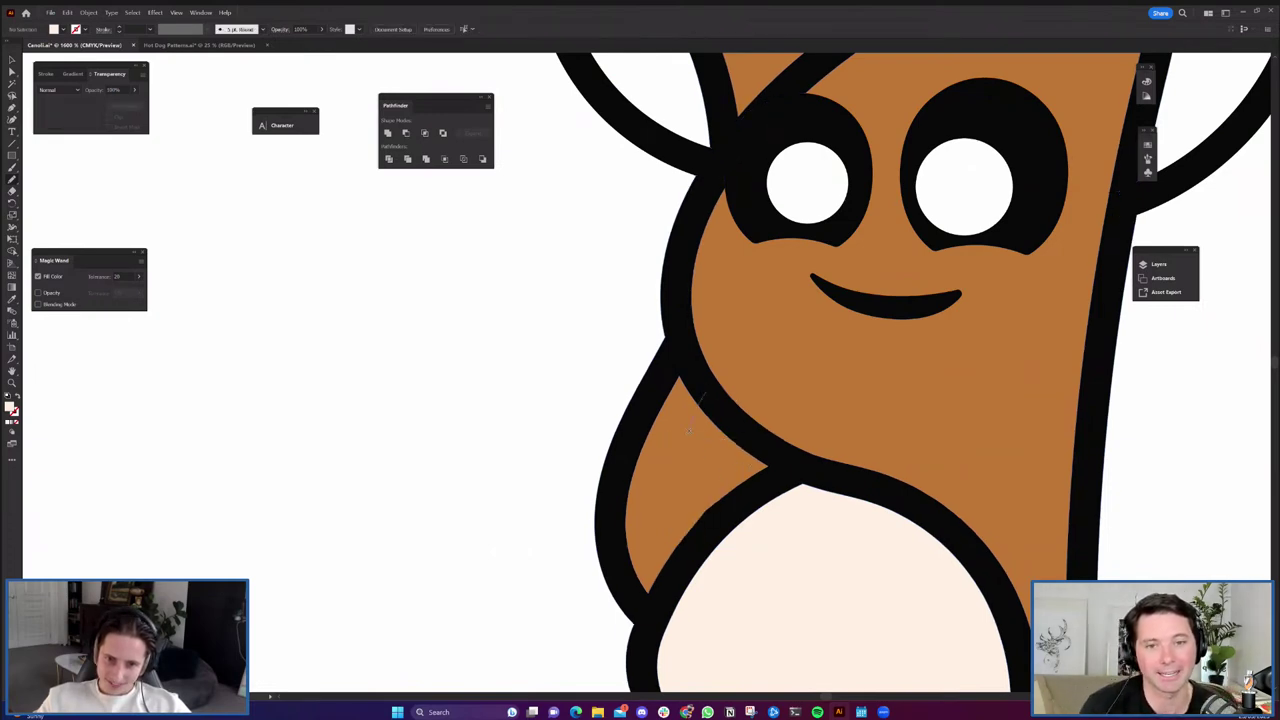
{"action": "left_click_drag", "start_coordinate": [730, 503], "coordinate": [734, 504]}
{"action": "key", "text": "shift+x"}
Divide the lower fold's fill along the curved line and fill its outer part with the darker brown sampled from the upright cannoli.
{"action": "key", "text": "a"}
{"action": "left_click", "coordinate": [666, 517], "text": "shift"}
{"action": "left_click", "coordinate": [389, 159]}
{"action": "left_click", "coordinate": [447, 310]}
{"action": "left_click", "coordinate": [657, 502]}
{"action": "scroll", "coordinate": [657, 515], "scroll_direction": "down", "scroll_amount": 3}
{"action": "key", "text": "i"}
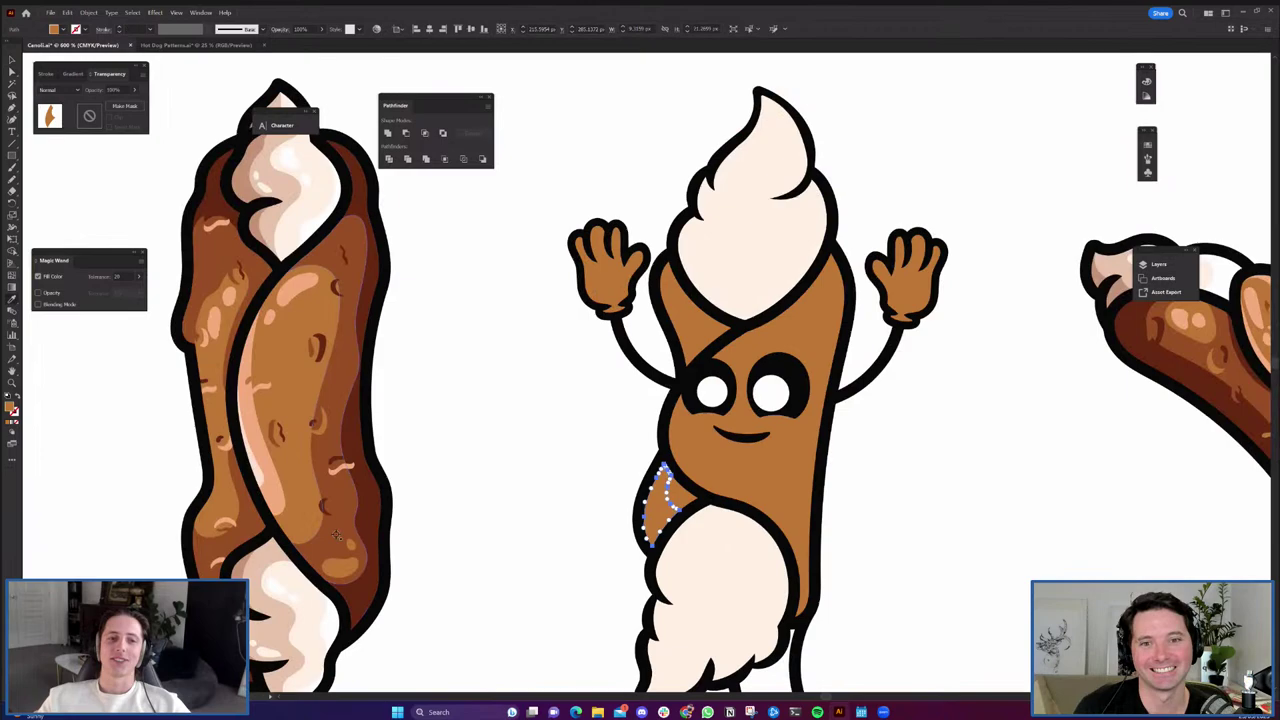
{"action": "left_click", "coordinate": [338, 533]}
{"action": "key", "text": "a"}
{"action": "left_click", "coordinate": [518, 541]}
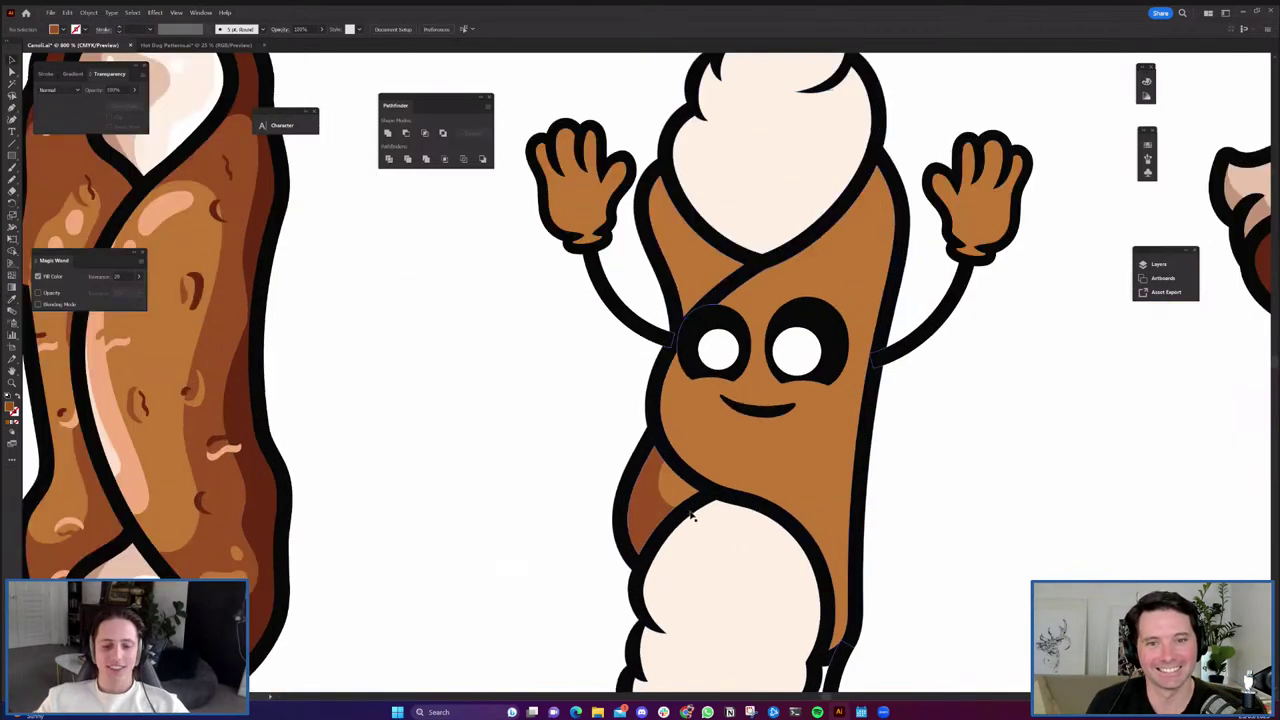
Cut a smaller shadow from the lower fold's outer edge with a Pencil curve and fill it with the darkest brown.
{"action": "scroll", "coordinate": [675, 497], "scroll_direction": "up", "scroll_amount": 3}
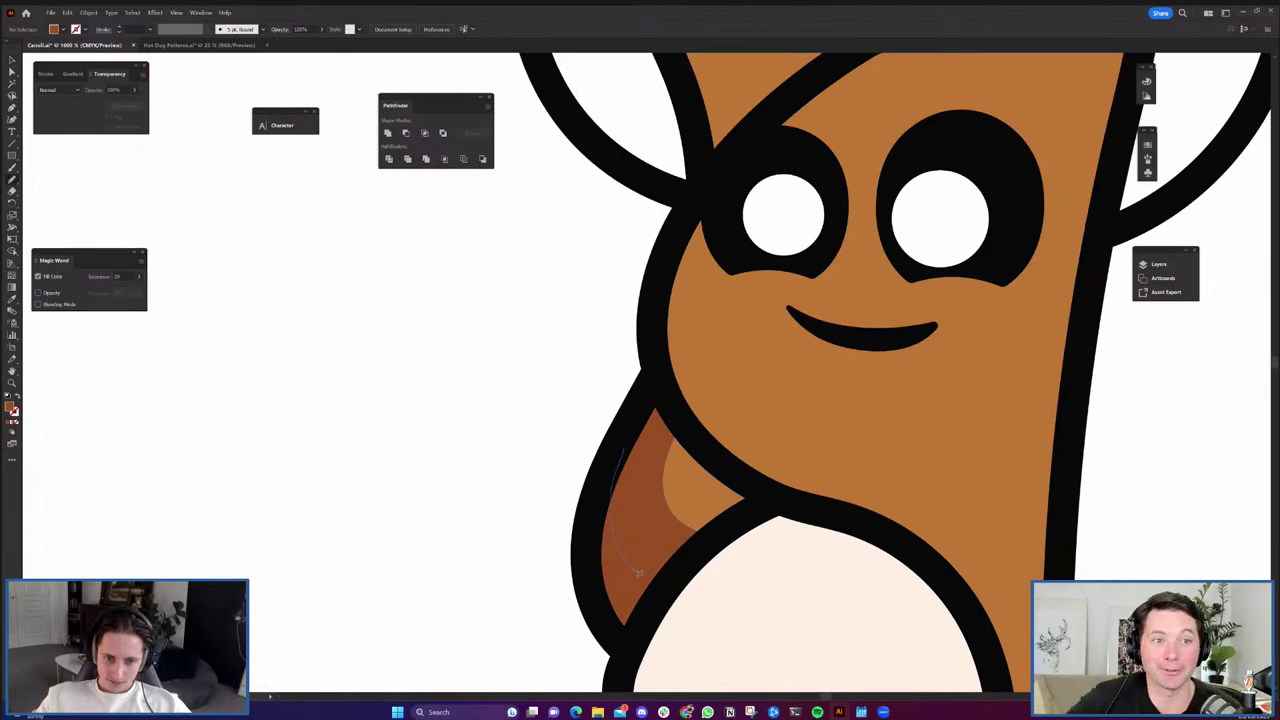
{"action": "left_click", "coordinate": [640, 520]}
{"action": "scroll", "coordinate": [522, 421], "scroll_direction": "down", "scroll_amount": 3}
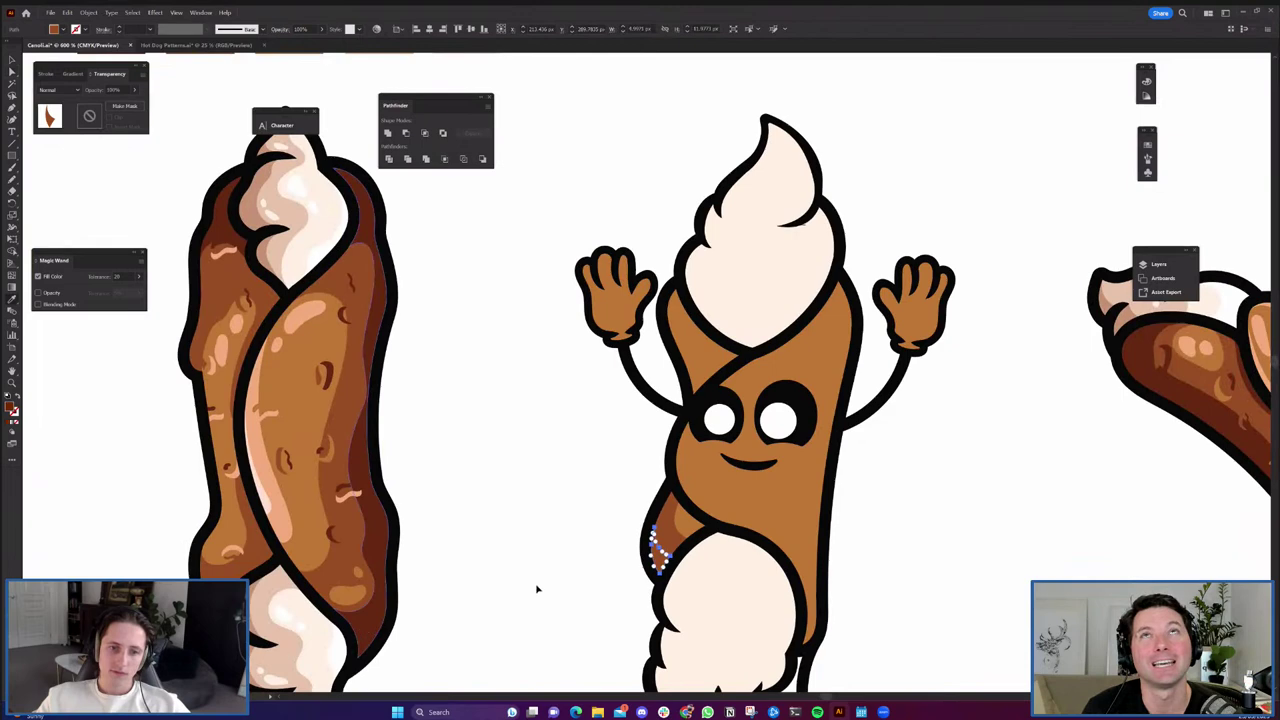
{"action": "left_click", "coordinate": [556, 538]}
Draw a curved Pencil line across the brown fold beneath the upper cream swirl and divide the fold's fill along it.
{"action": "left_click_drag", "start_coordinate": [856, 622], "coordinate": [831, 534]}
{"action": "scroll", "coordinate": [766, 394], "scroll_direction": "up", "scroll_amount": 1}
{"action": "left_click_drag", "start_coordinate": [772, 422], "coordinate": [763, 511]}
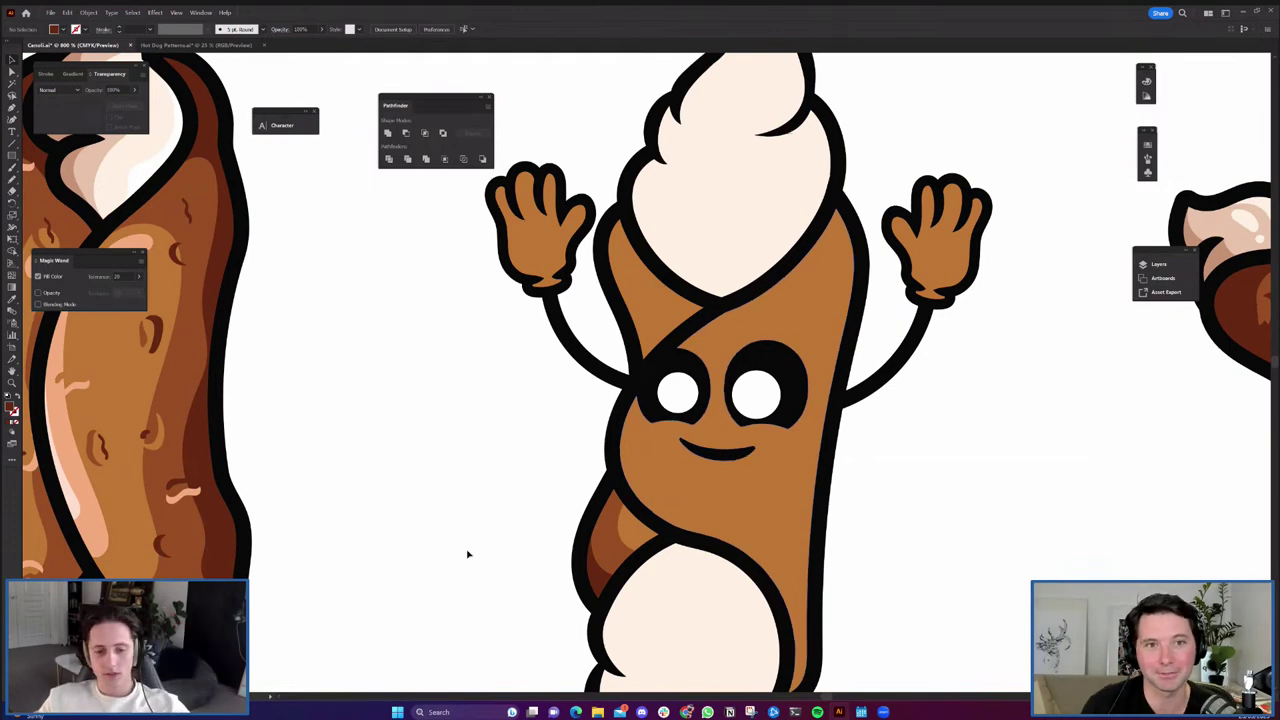
{"action": "key", "text": "n"}
{"action": "scroll", "coordinate": [645, 308], "scroll_direction": "up", "scroll_amount": 2}
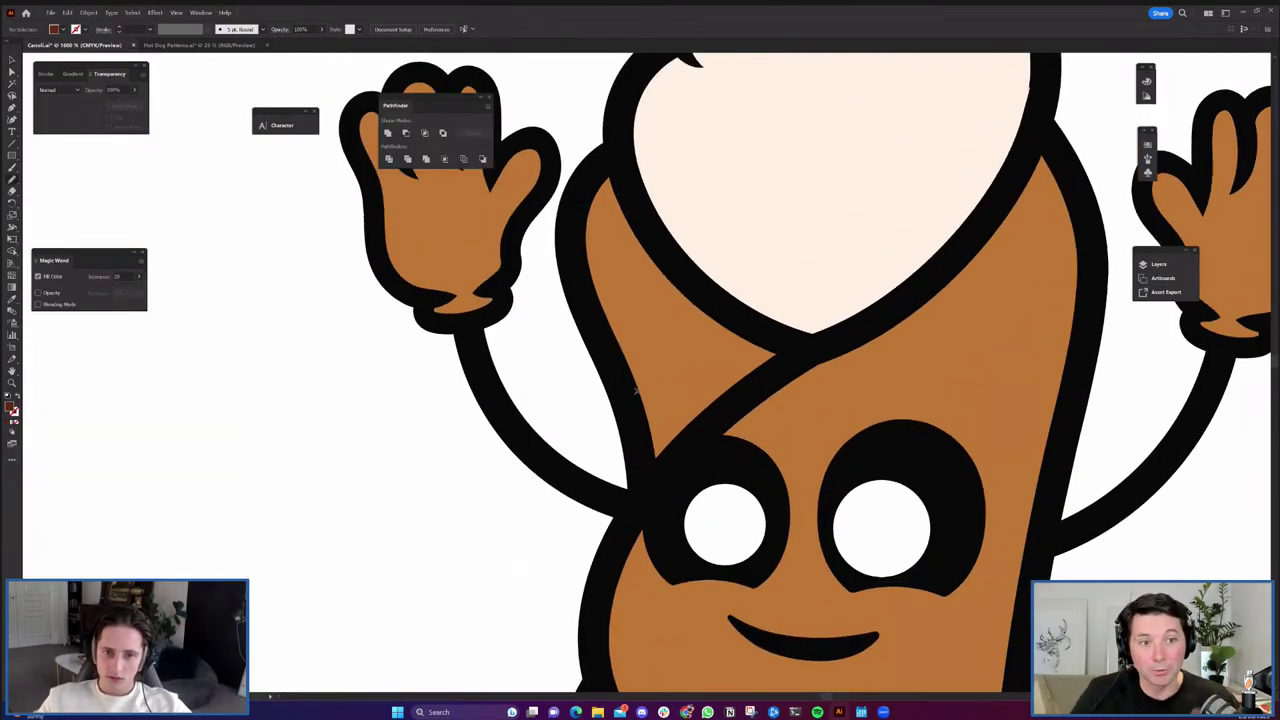
{"action": "mouse_move", "coordinate": [720, 316]}
{"action": "left_mouse_down"}
{"action": "mouse_move", "coordinate": [634, 357]}
{"action": "mouse_move", "coordinate": [702, 372]}
{"action": "left_mouse_up"}
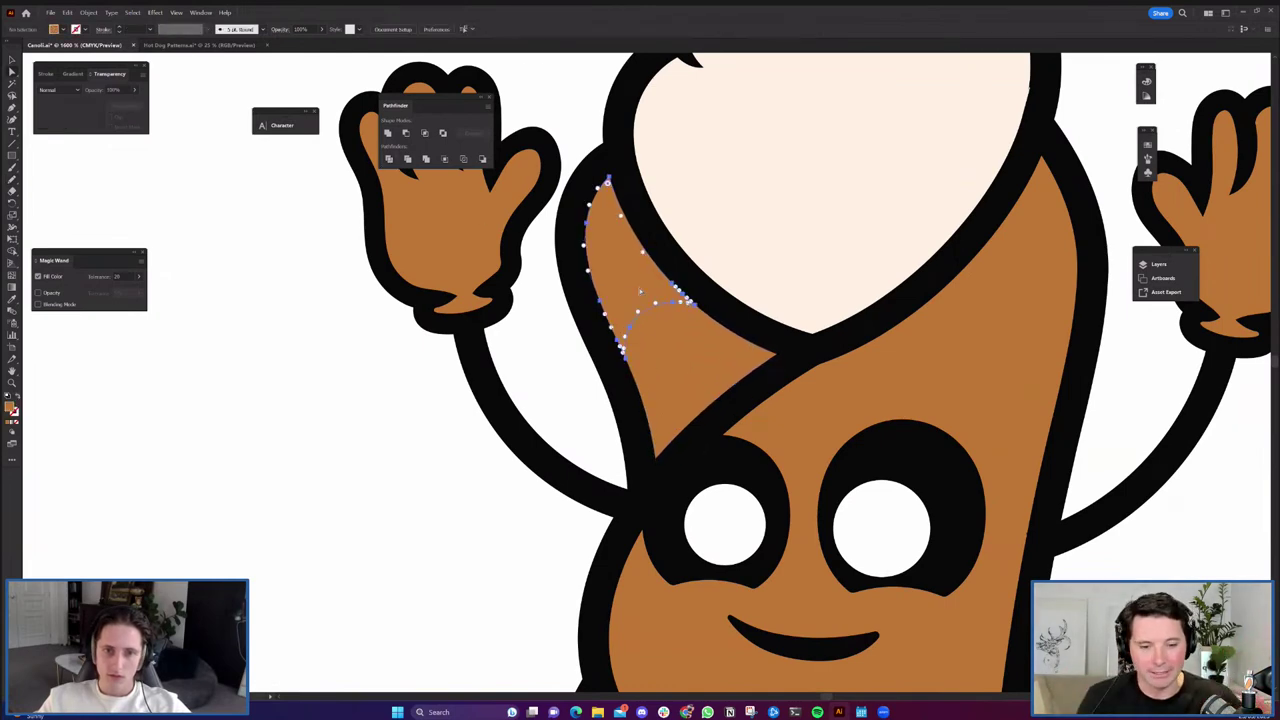
Fill the outer part of the divided fold beneath the upper cream swirl with the lower fold's darker brown.
{"action": "key", "text": "ctrl+minus"}
{"action": "key", "text": "ctrl+minus"}
{"action": "key", "text": "ctrl+minus"}
{"action": "left_click", "coordinate": [572, 454]}
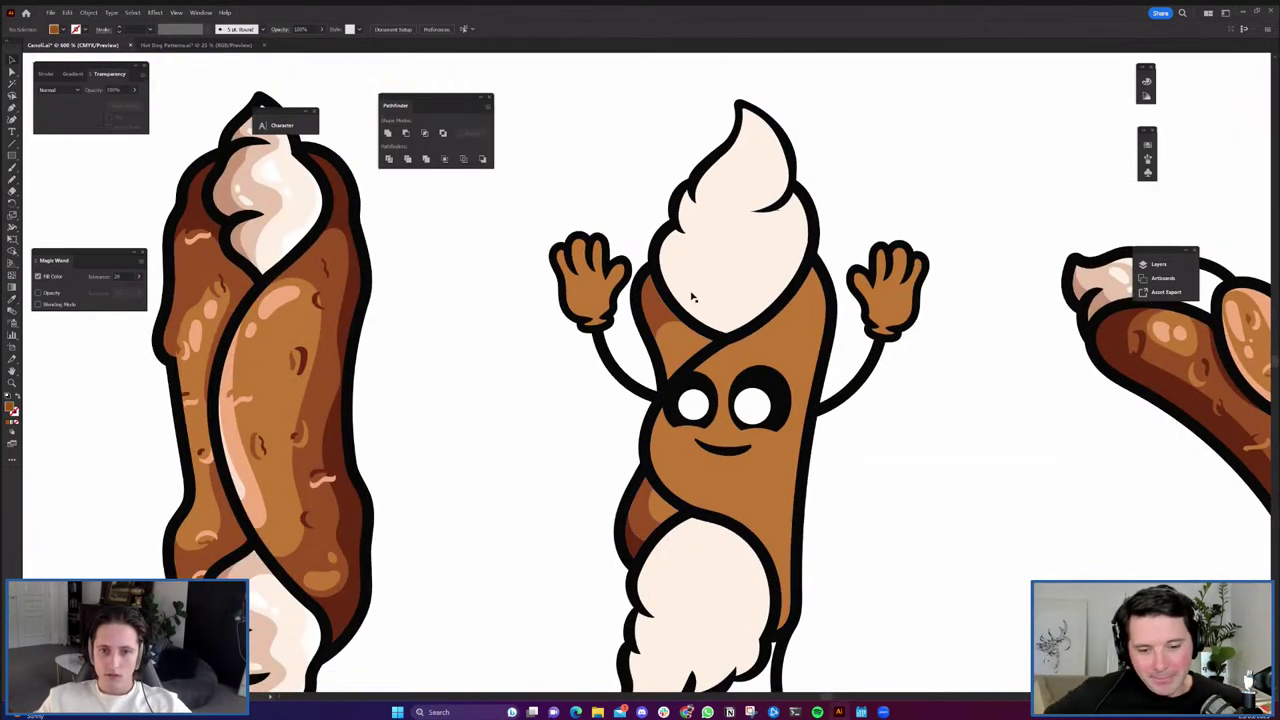
Cut a smaller shadow from the outer tip of the upper fold with a Pencil curve and fill it with the darkest brown.
{"action": "key", "text": "ctrl+plus"}
{"action": "key", "text": "ctrl+plus"}
{"action": "key", "text": "ctrl+plus"}
{"action": "key", "text": "ctrl+plus"}
{"action": "mouse_move", "coordinate": [537, 340]}
{"action": "left_mouse_down"}
{"action": "mouse_move", "coordinate": [544, 299]}
{"action": "mouse_move", "coordinate": [569, 284]}
{"action": "mouse_move", "coordinate": [651, 308]}
{"action": "left_mouse_up"}
{"action": "key", "text": "shift+x"}
{"action": "key", "text": "v"}
{"action": "left_click", "coordinate": [588, 363], "text": "shift"}
{"action": "key", "text": "ctrl+z"}
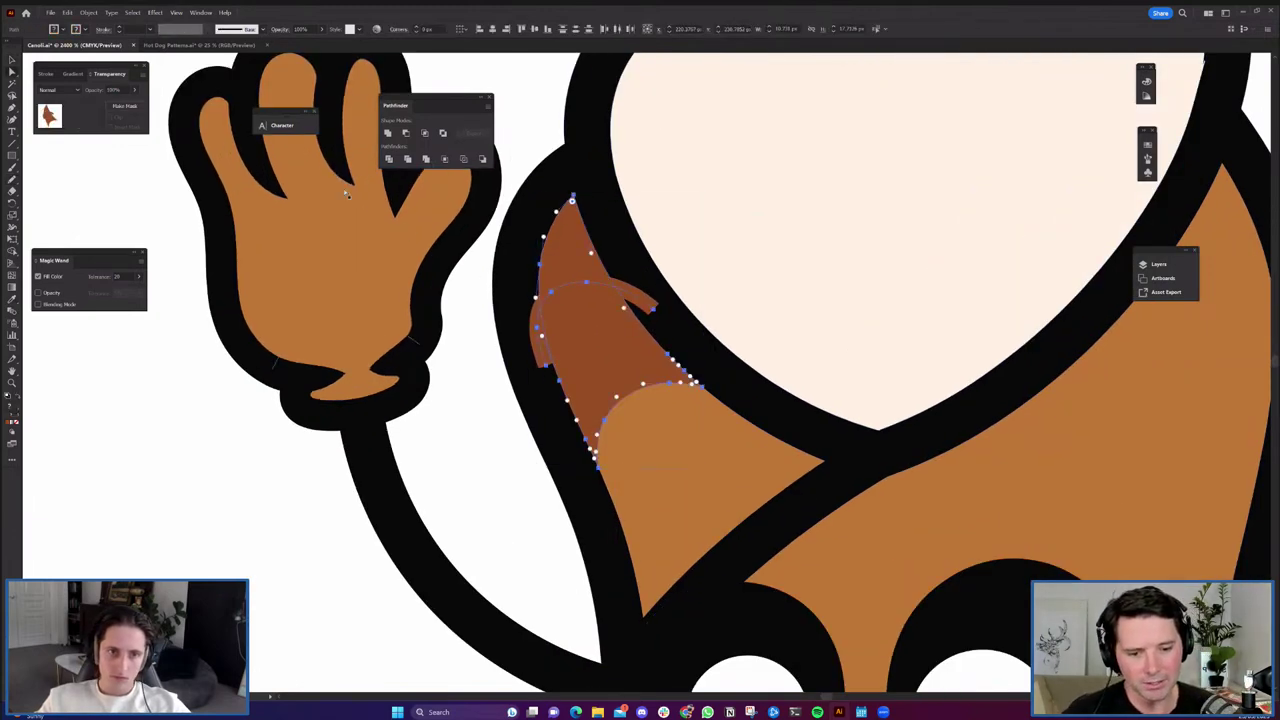
{"action": "left_click", "coordinate": [391, 160]}
{"action": "left_click", "coordinate": [511, 428]}
{"action": "left_click", "coordinate": [570, 286]}
{"action": "key", "text": "ctrl+minus"}
{"action": "key", "text": "ctrl+minus"}
{"action": "key", "text": "ctrl+minus"}
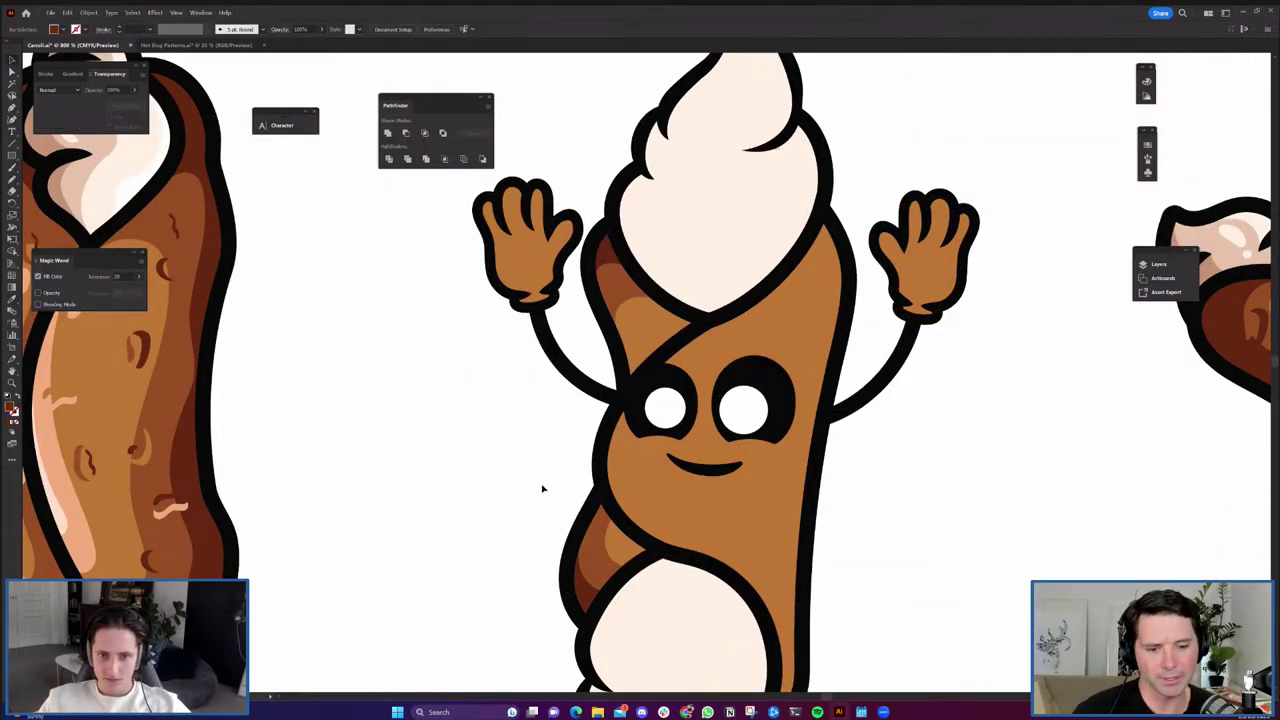
Draw a wavy Pencil line across the light brown part of the upper fold and divide the fill along it.
{"action": "scroll", "coordinate": [543, 488], "scroll_direction": "down", "scroll_amount": 4}
{"action": "scroll", "coordinate": [575, 475], "scroll_direction": "up", "scroll_amount": 3}
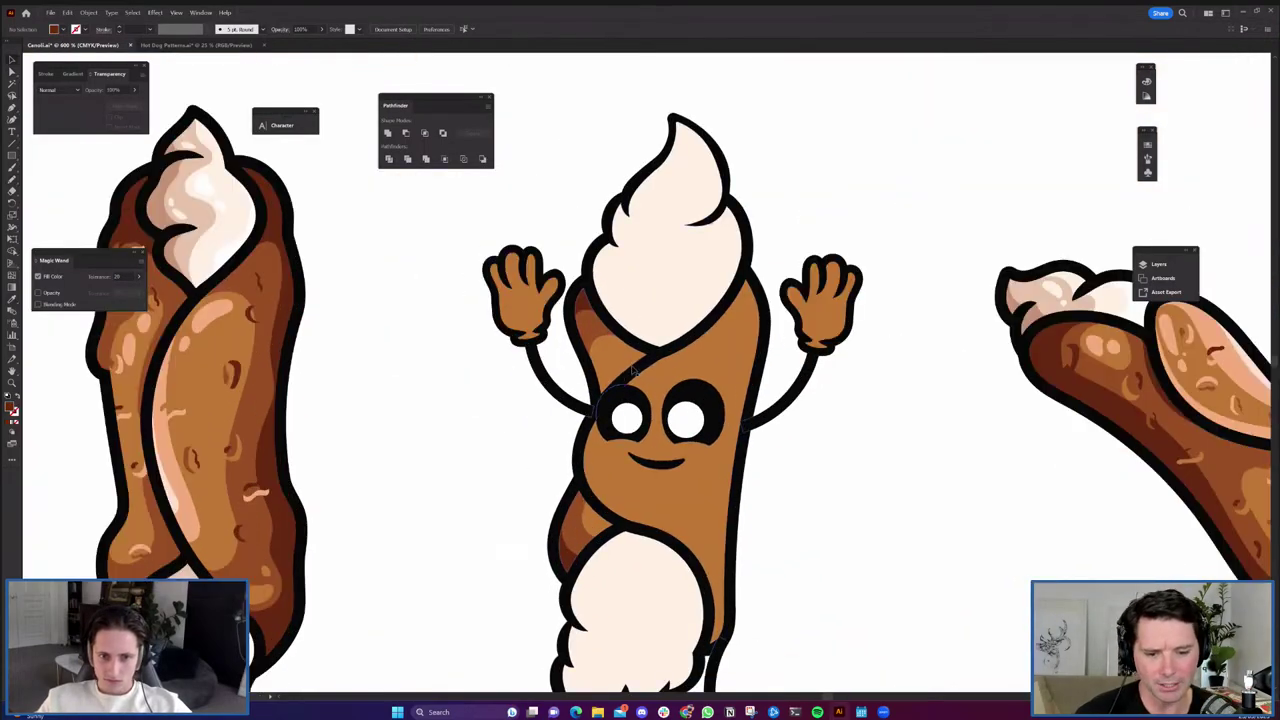
{"action": "scroll", "coordinate": [634, 372], "scroll_direction": "up", "scroll_amount": 4}
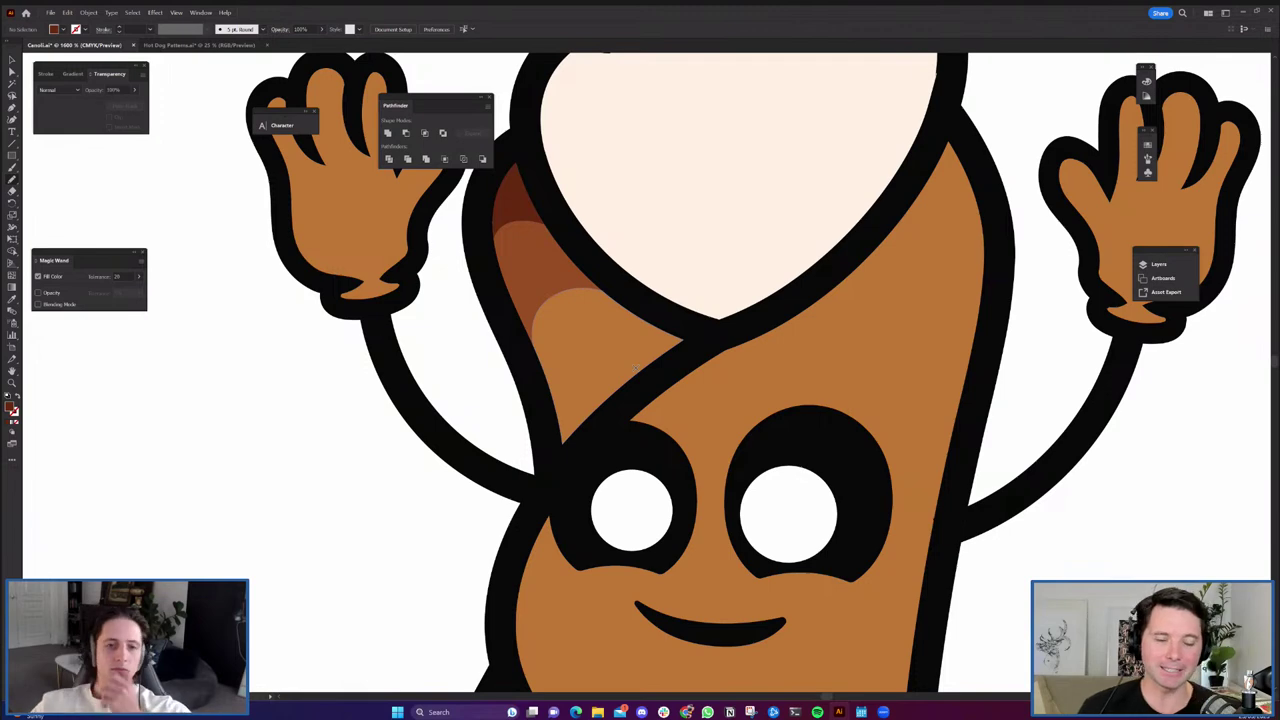
{"action": "scroll", "coordinate": [556, 382], "scroll_direction": "up", "scroll_amount": 2}
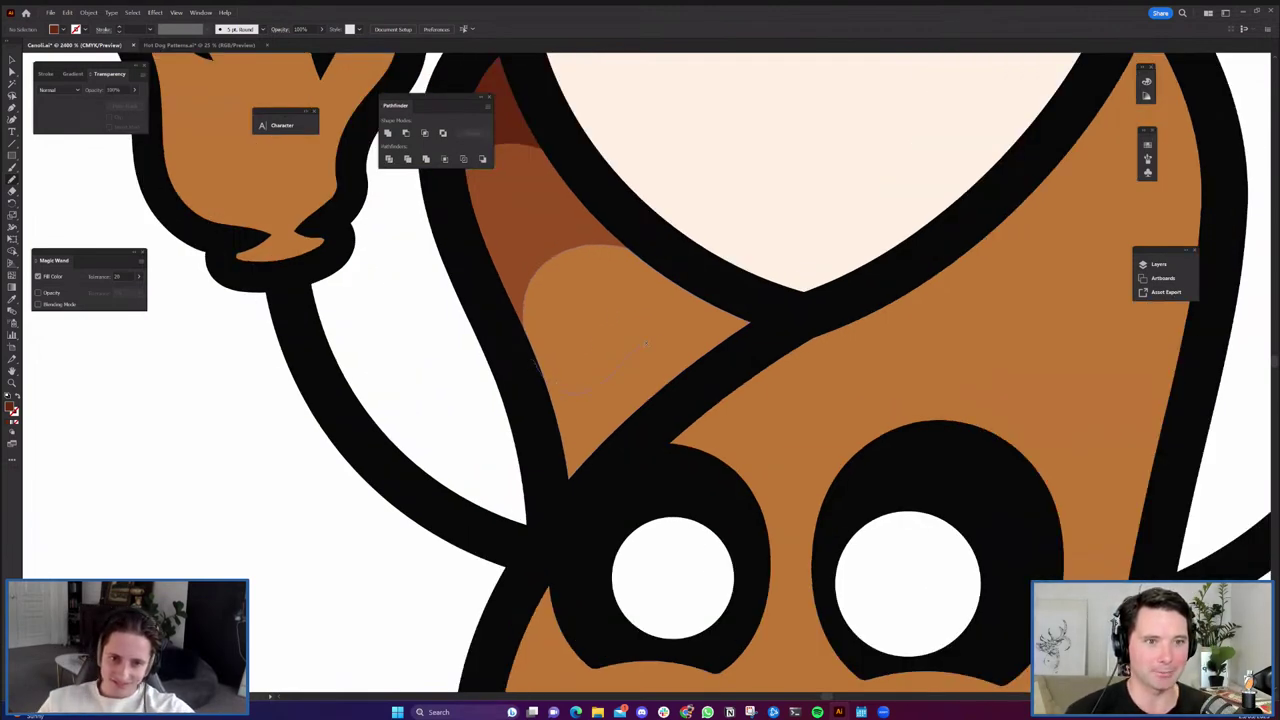
{"action": "left_click_drag", "start_coordinate": [650, 263], "coordinate": [652, 261]}
{"action": "key", "text": "shift+x"}
{"action": "key", "text": "a"}
{"action": "left_click", "coordinate": [622, 298], "text": "shift"}
{"action": "left_click", "coordinate": [389, 159]}
Fill the upper fold's lower corner with the darker brown sampled from the same fold, leaving a rounded light patch.
{"action": "left_click", "coordinate": [414, 309]}
{"action": "left_click", "coordinate": [594, 415]}
{"action": "scroll", "coordinate": [597, 394], "scroll_direction": "down", "scroll_amount": 1}
{"action": "key", "text": "i"}
{"action": "left_click", "coordinate": [555, 275]}
{"action": "key", "text": "ctrl+shift+a"}
{"action": "key", "text": "a"}
{"action": "left_click", "coordinate": [611, 387]}
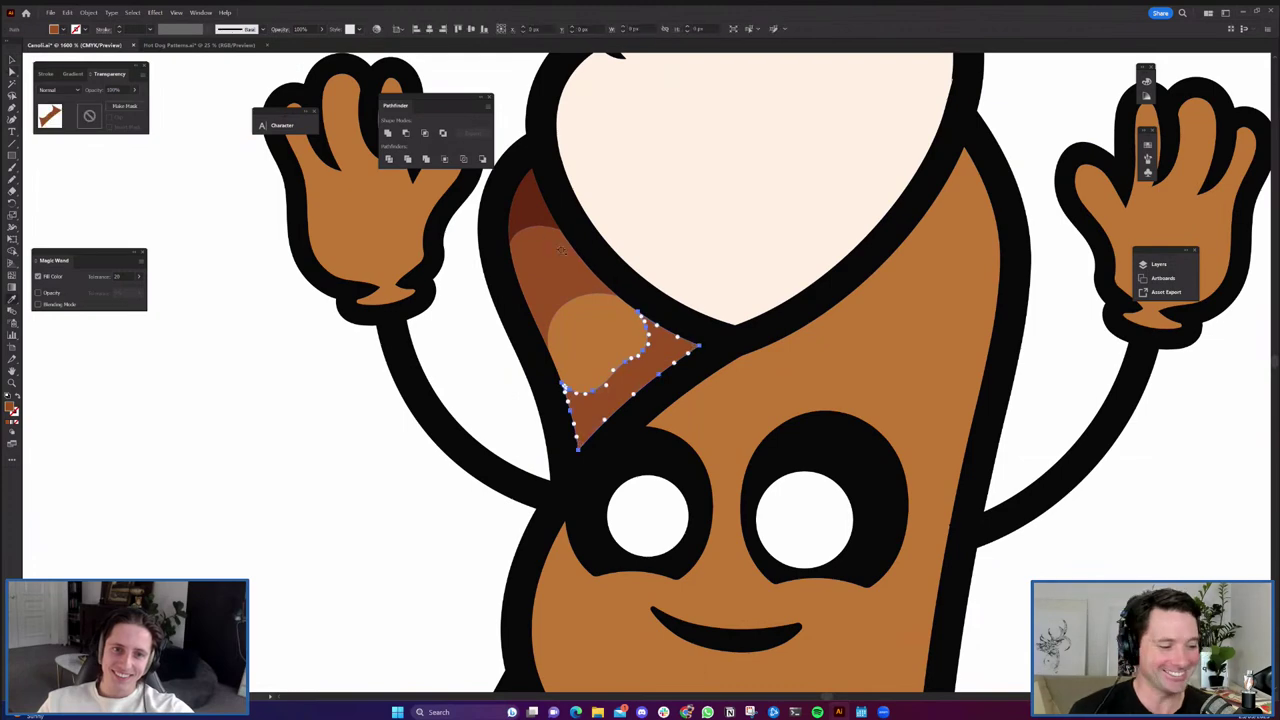
Try the darkest brown sampled from the upper fold's tip on its lower corner, and undo the change.
{"action": "key", "text": "i"}
{"action": "left_click", "coordinate": [532, 208]}
{"action": "key", "text": "ctrl+shift+a"}
{"action": "key", "text": "v"}
{"action": "scroll", "coordinate": [688, 203], "scroll_direction": "down", "scroll_amount": 1}
{"action": "key", "text": "ctrl+z"}
{"action": "left_click", "coordinate": [688, 203]}
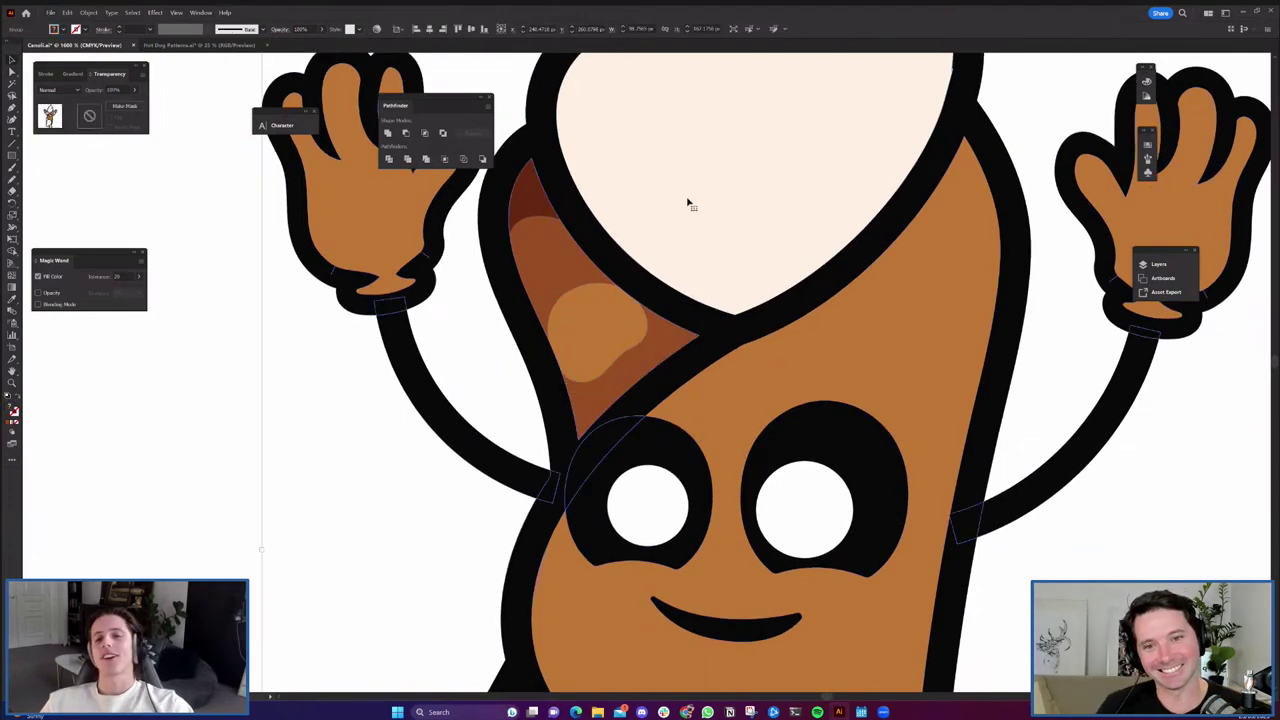
{"action": "scroll", "coordinate": [688, 202], "scroll_direction": "down", "scroll_amount": 1}
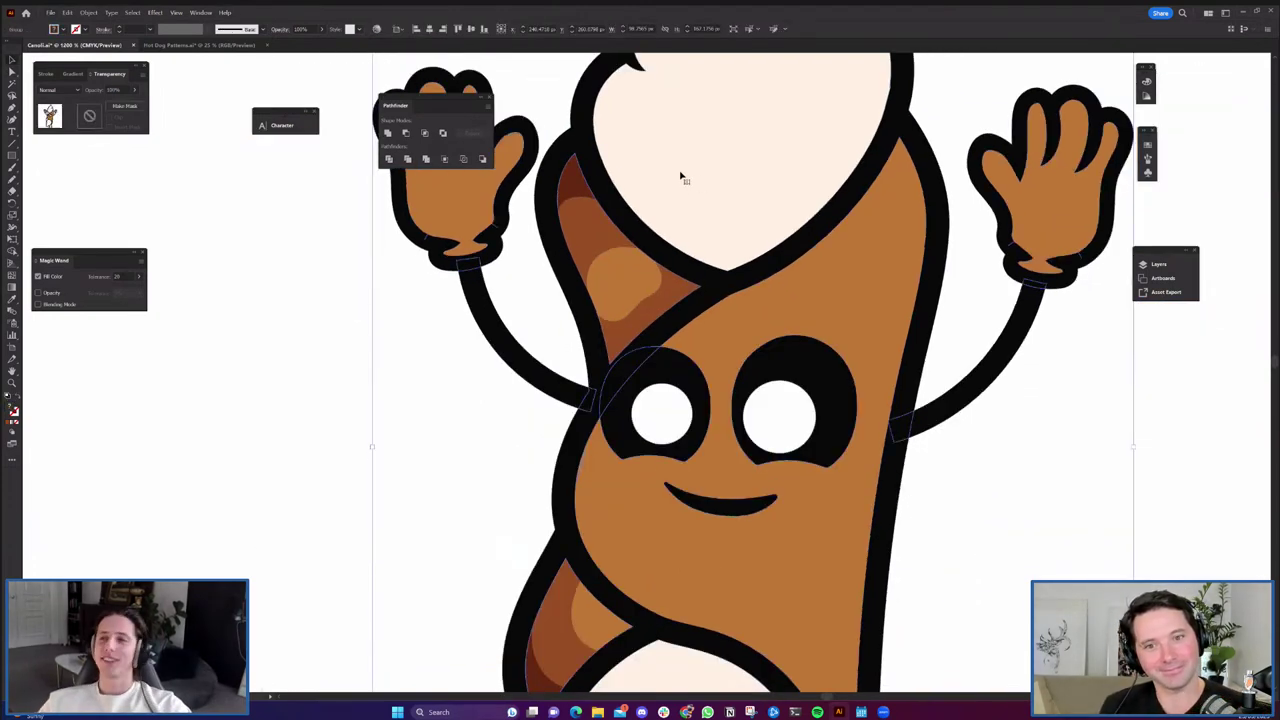
{"action": "scroll", "coordinate": [690, 292], "scroll_direction": "down", "scroll_amount": 1}
{"action": "left_click", "coordinate": [591, 237]}
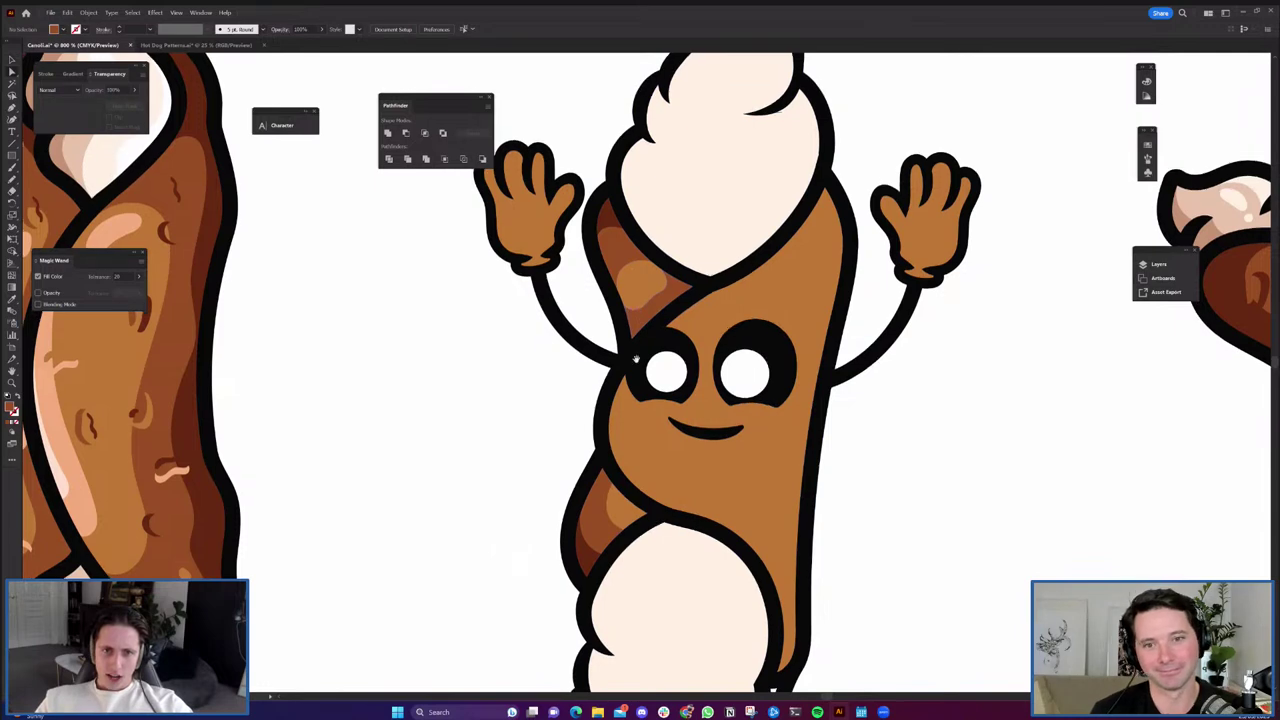
Inspect the hand fills and the edge where the upper cream swirl's fill meets its black outline.
{"action": "scroll", "coordinate": [628, 313], "scroll_direction": "up", "scroll_amount": 2}
{"action": "left_click", "coordinate": [555, 255]}
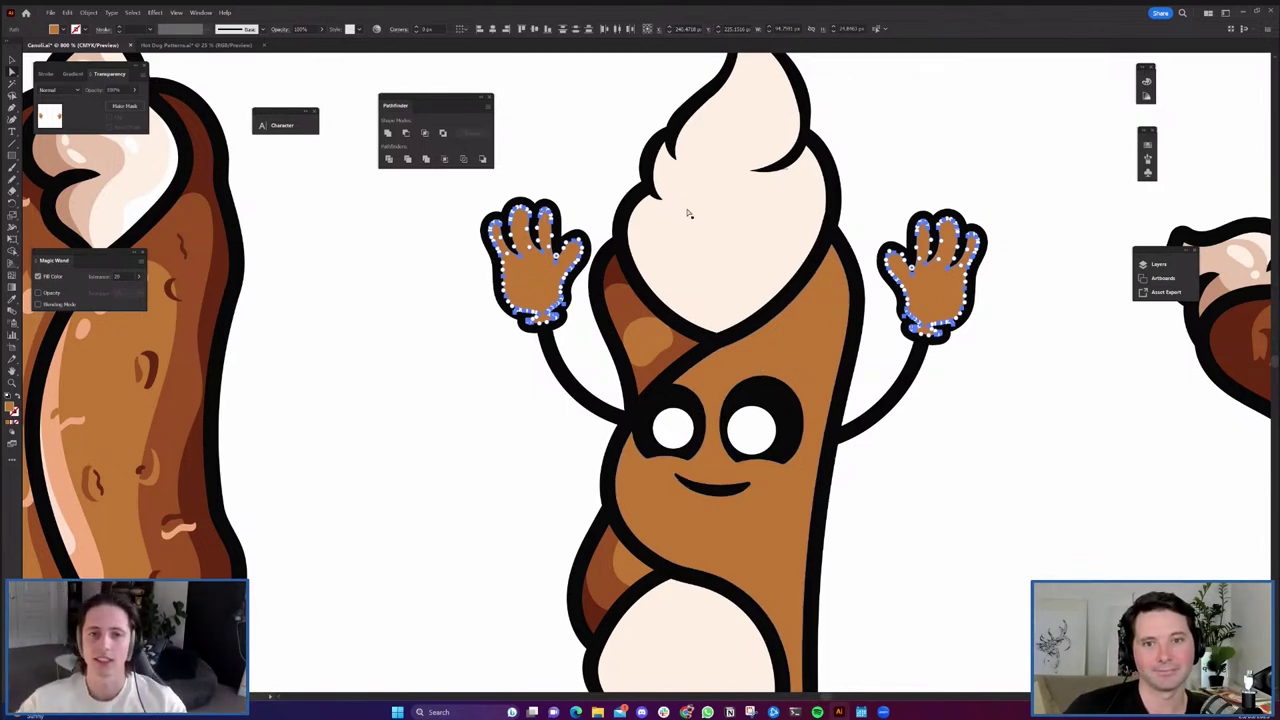
{"action": "left_click_drag", "start_coordinate": [890, 184], "coordinate": [863, 240]}
{"action": "left_click", "coordinate": [863, 240]}
{"action": "scroll", "coordinate": [754, 242], "scroll_direction": "up", "scroll_amount": 3}
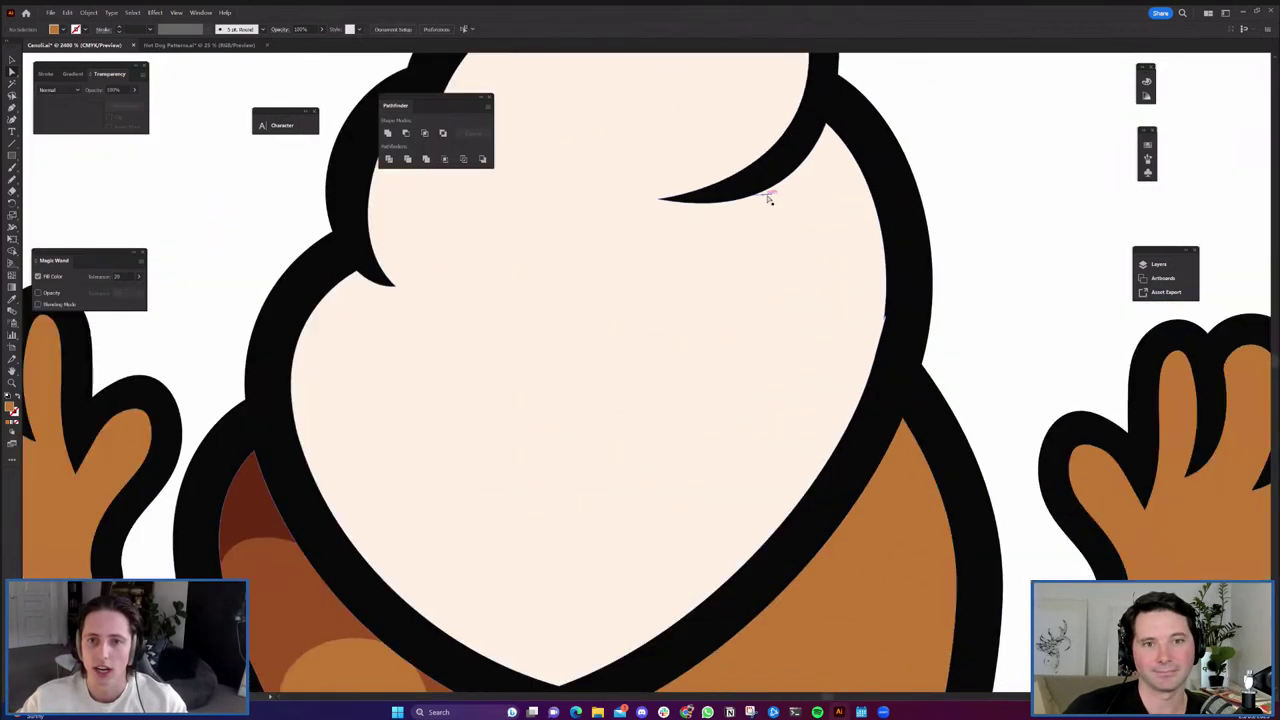
{"action": "left_click", "coordinate": [769, 199]}
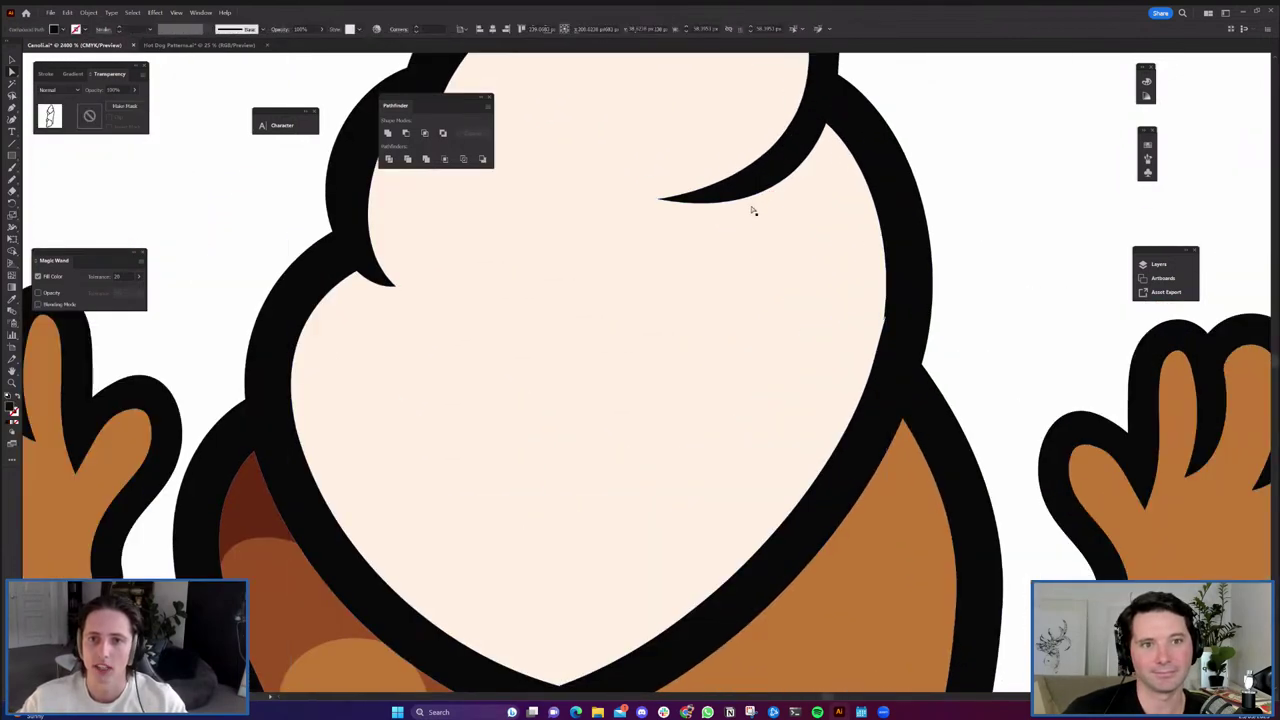
{"action": "left_click", "coordinate": [774, 197]}
{"action": "left_click", "coordinate": [756, 246]}
{"action": "left_click", "coordinate": [960, 234]}
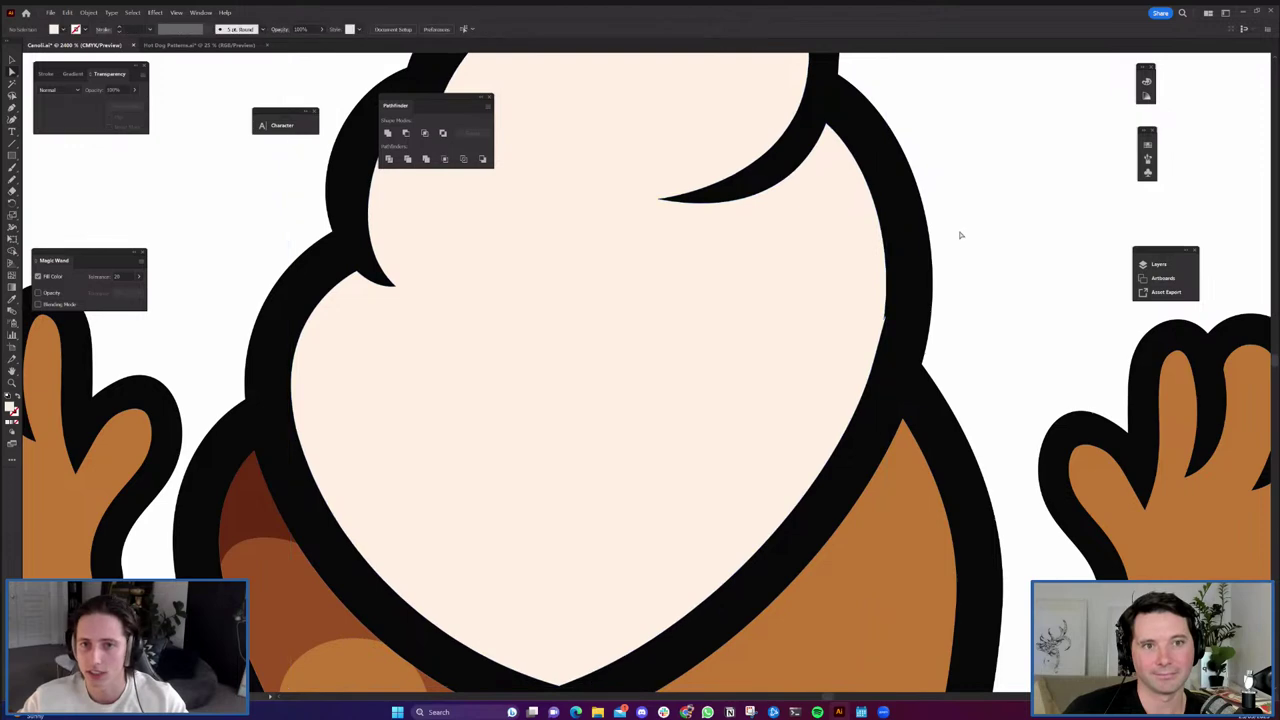
Draw a curved Pen path across the upper cream swirl from its inner notch to the opposite outline, adjusting the middle handle.
{"action": "scroll", "coordinate": [890, 285], "scroll_direction": "down", "scroll_amount": 3}
{"action": "scroll", "coordinate": [748, 319], "scroll_direction": "up", "scroll_amount": 1}
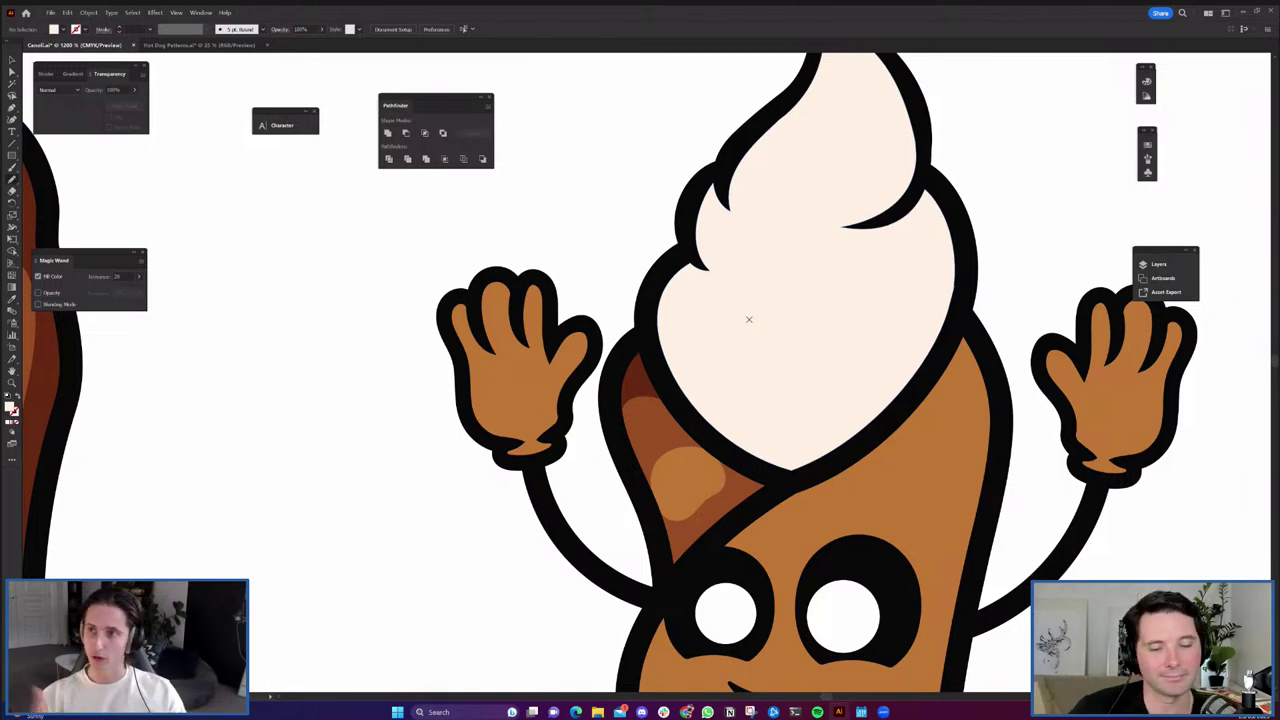
{"action": "left_click", "coordinate": [709, 272]}
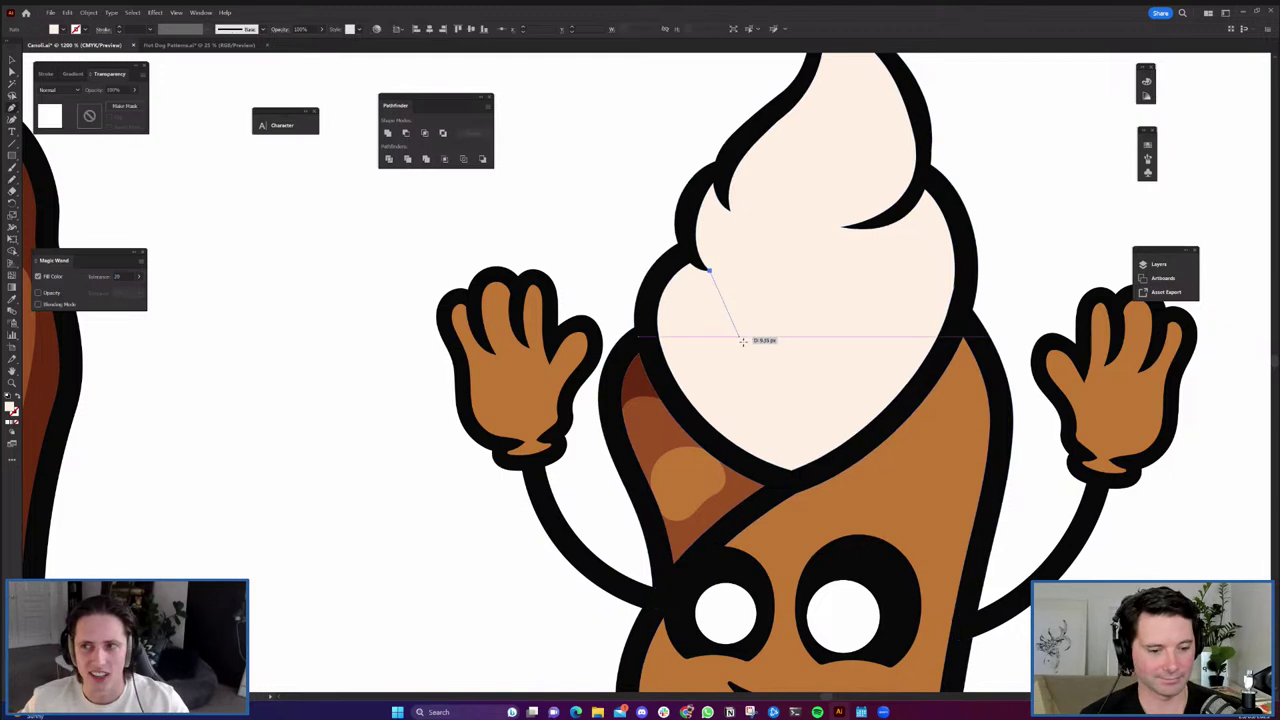
{"action": "left_click_drag", "start_coordinate": [783, 366], "coordinate": [675, 382]}
{"action": "key", "text": "ctrl+z"}
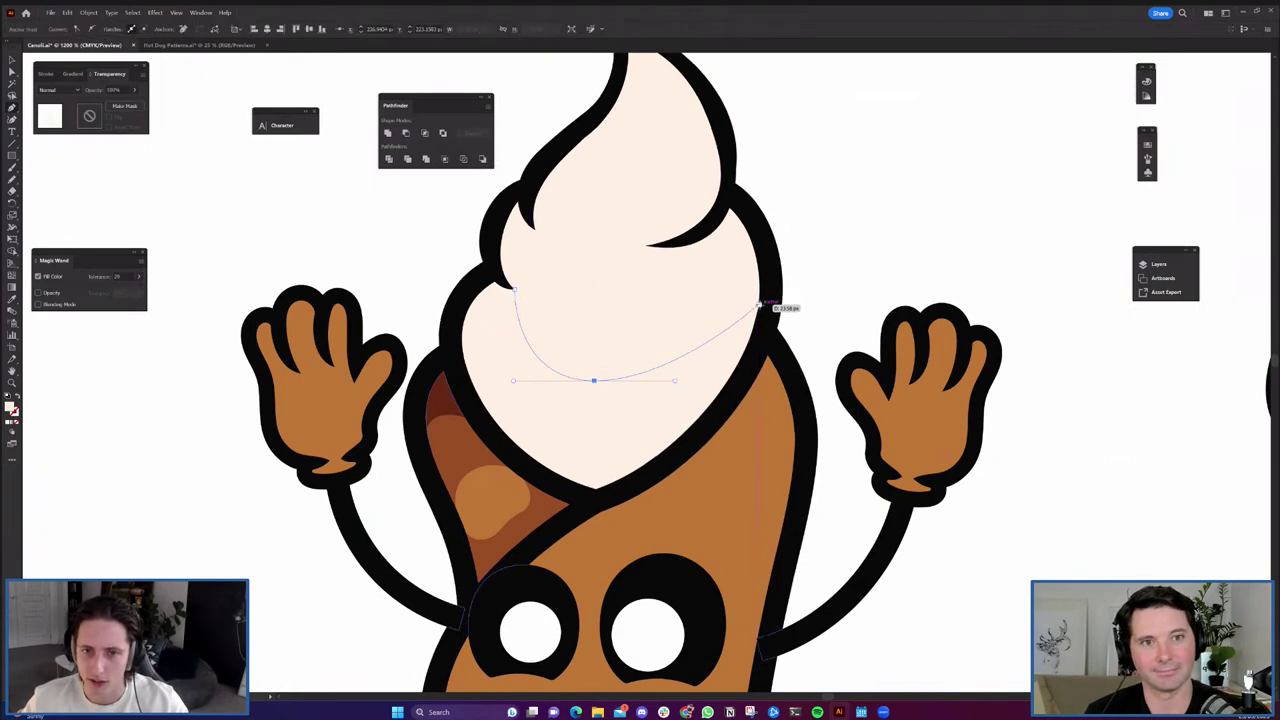
{"action": "left_click_drag", "start_coordinate": [758, 302], "coordinate": [777, 253]}
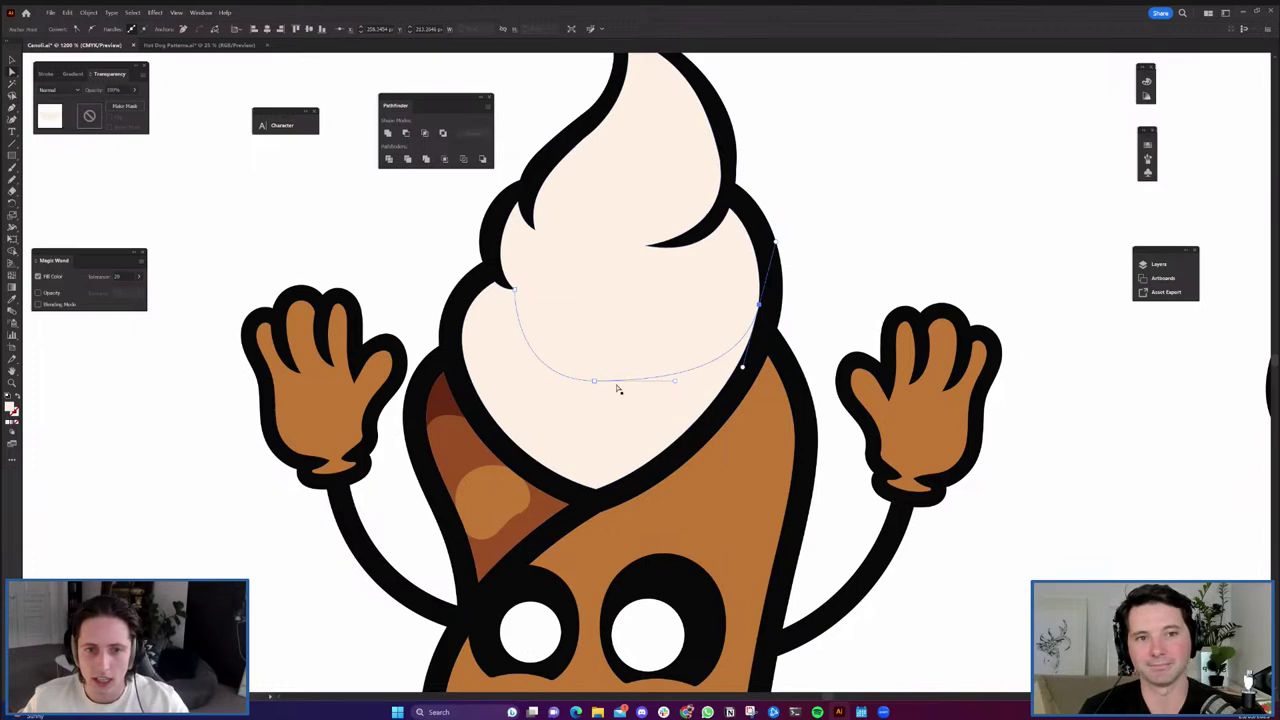
{"action": "left_click_drag", "start_coordinate": [675, 382], "coordinate": [662, 396]}
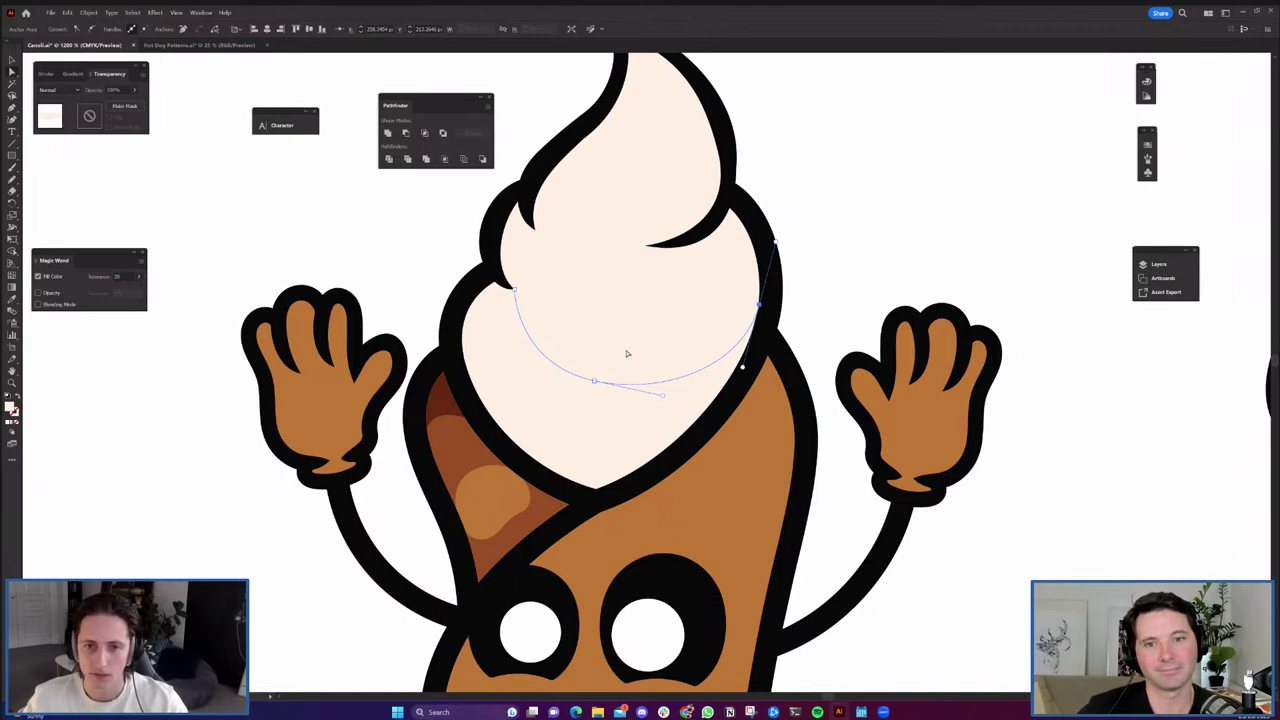
{"action": "left_click", "coordinate": [627, 353]}
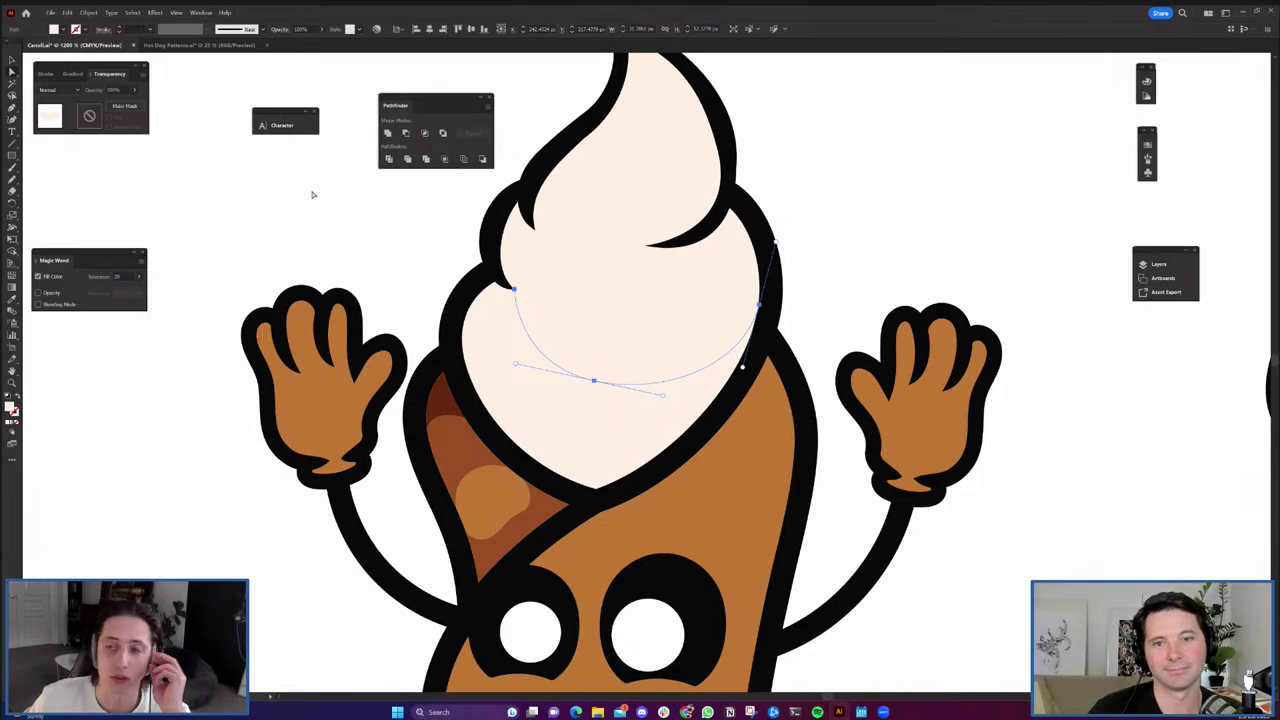
Open the PANTONE(R) F+H cotton TCX color book, enlarge its swatch display and place it clear of the cream swirl.
{"action": "left_click", "coordinate": [200, 12]}
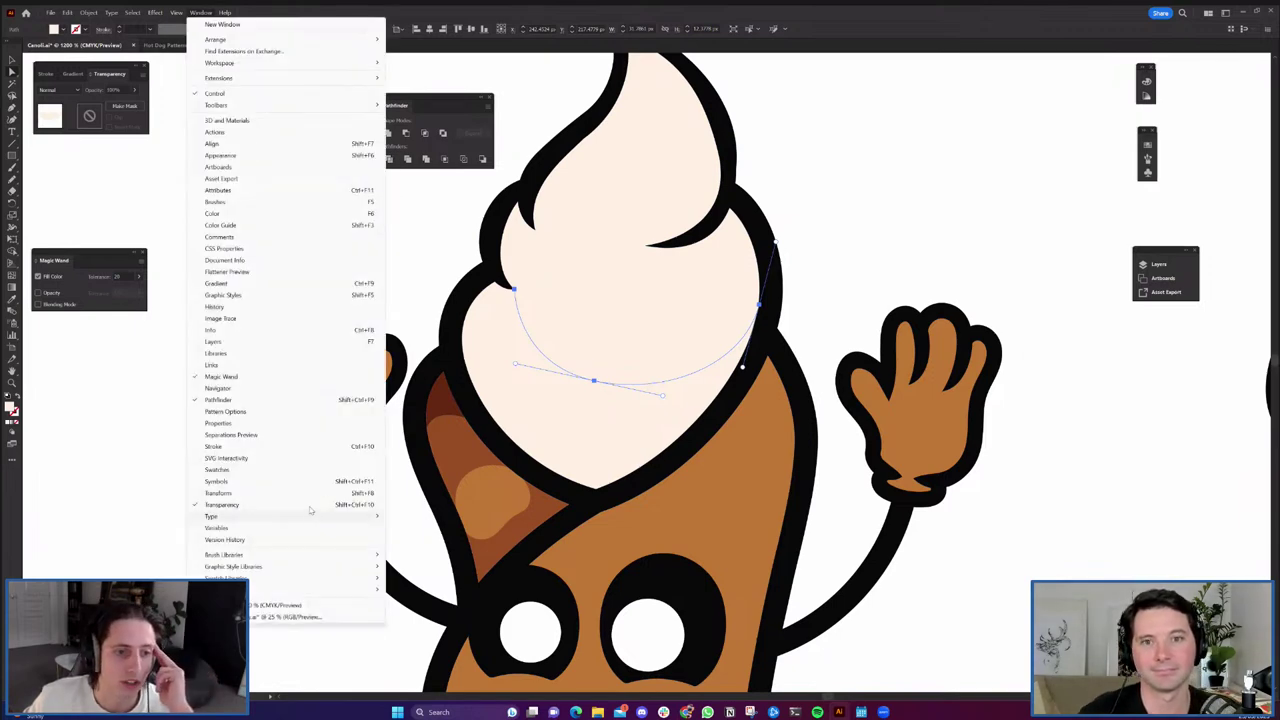
{"action": "left_click", "coordinate": [291, 469]}
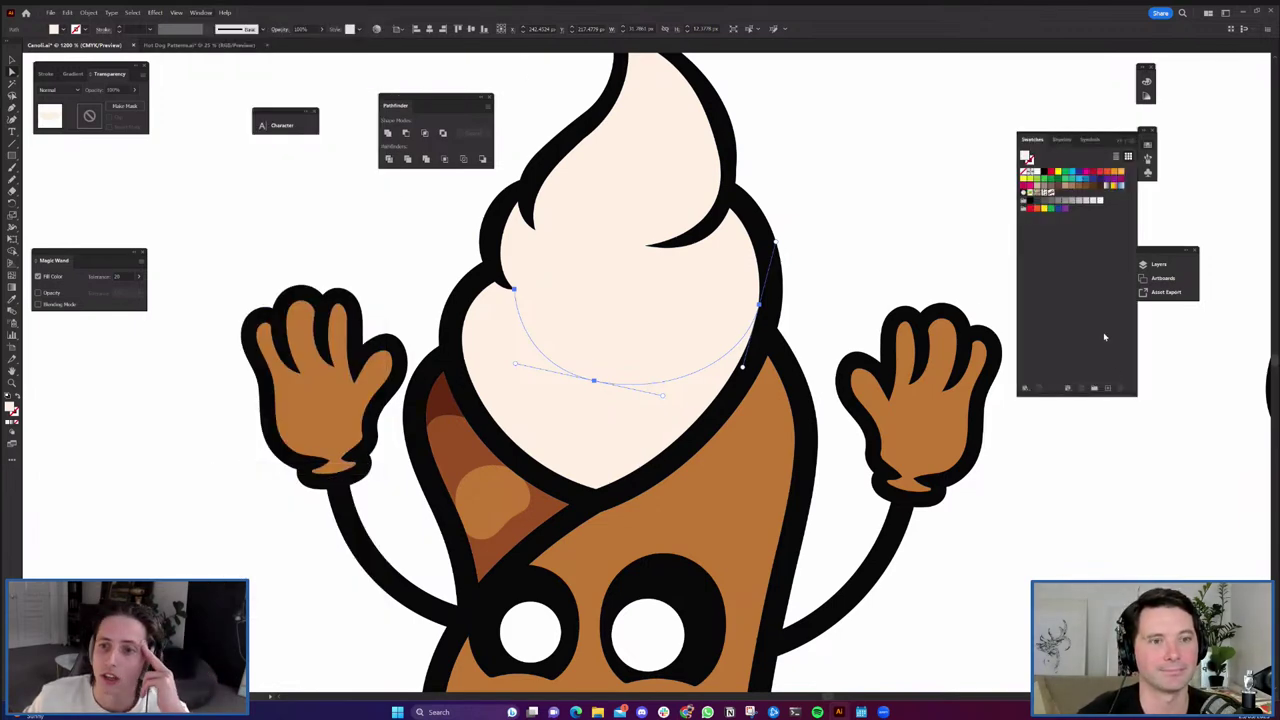
{"action": "left_click", "coordinate": [1025, 389]}
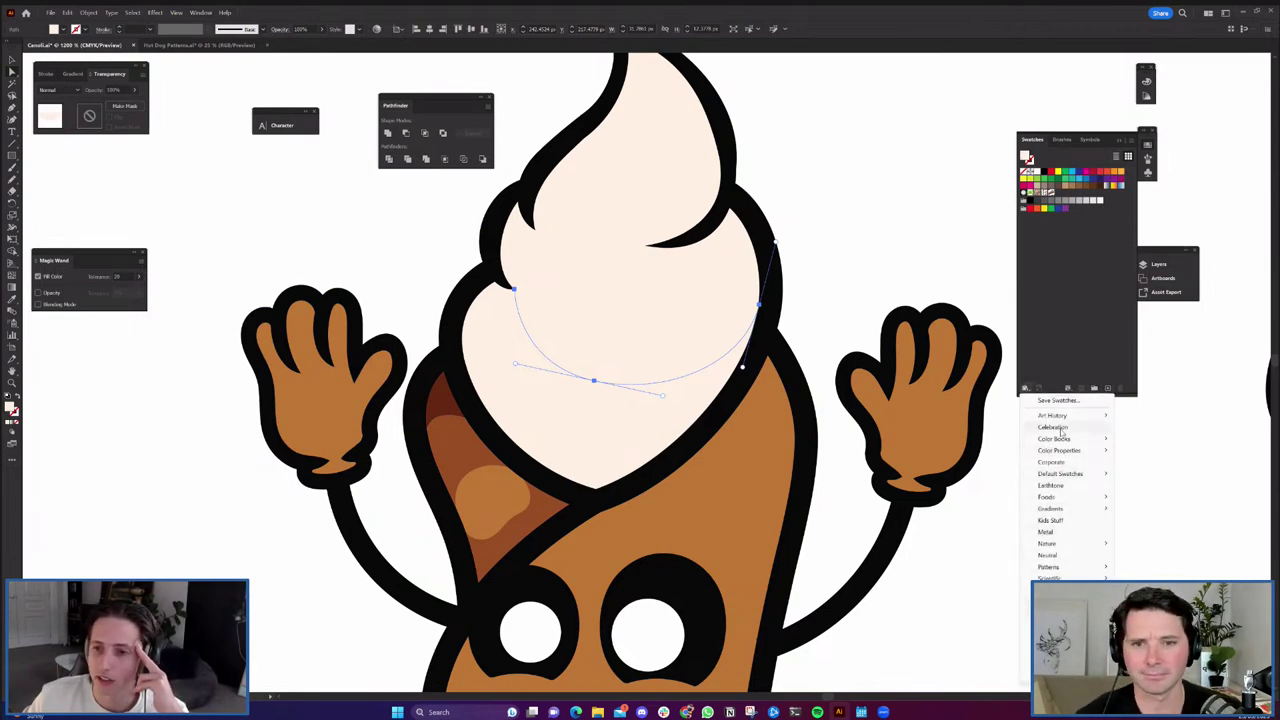
{"action": "mouse_move", "coordinate": [1068, 442]}
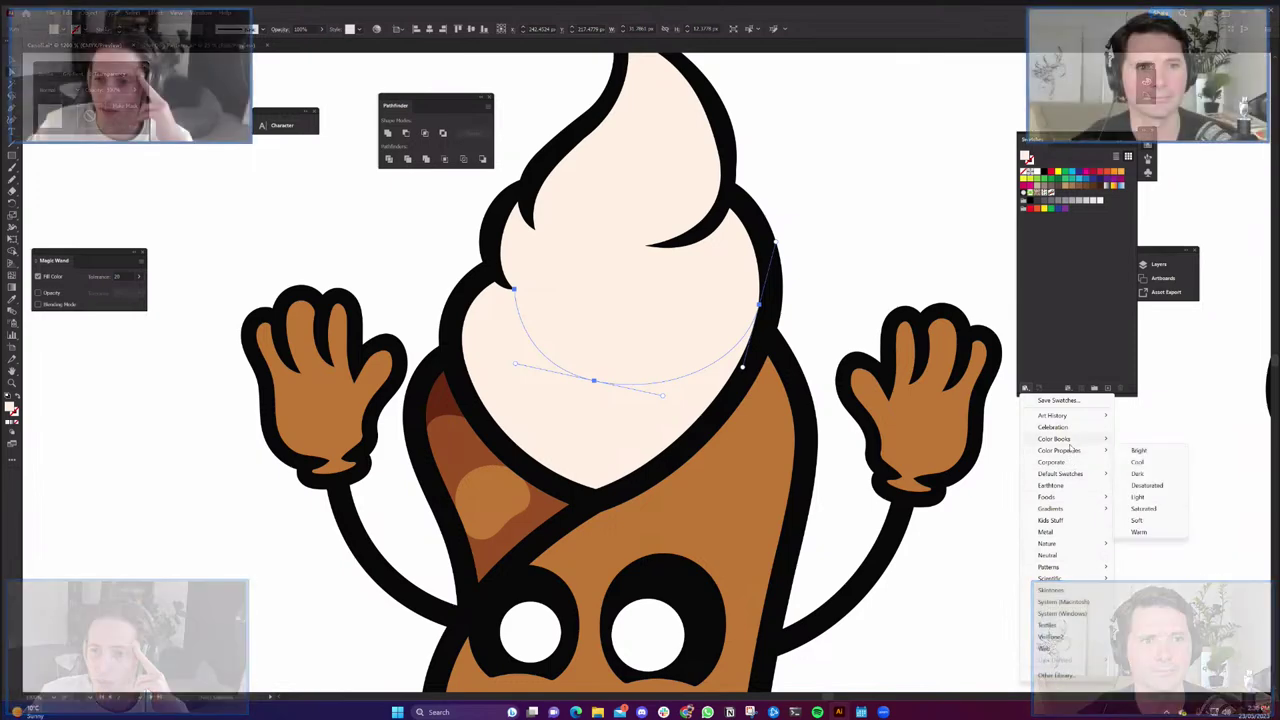
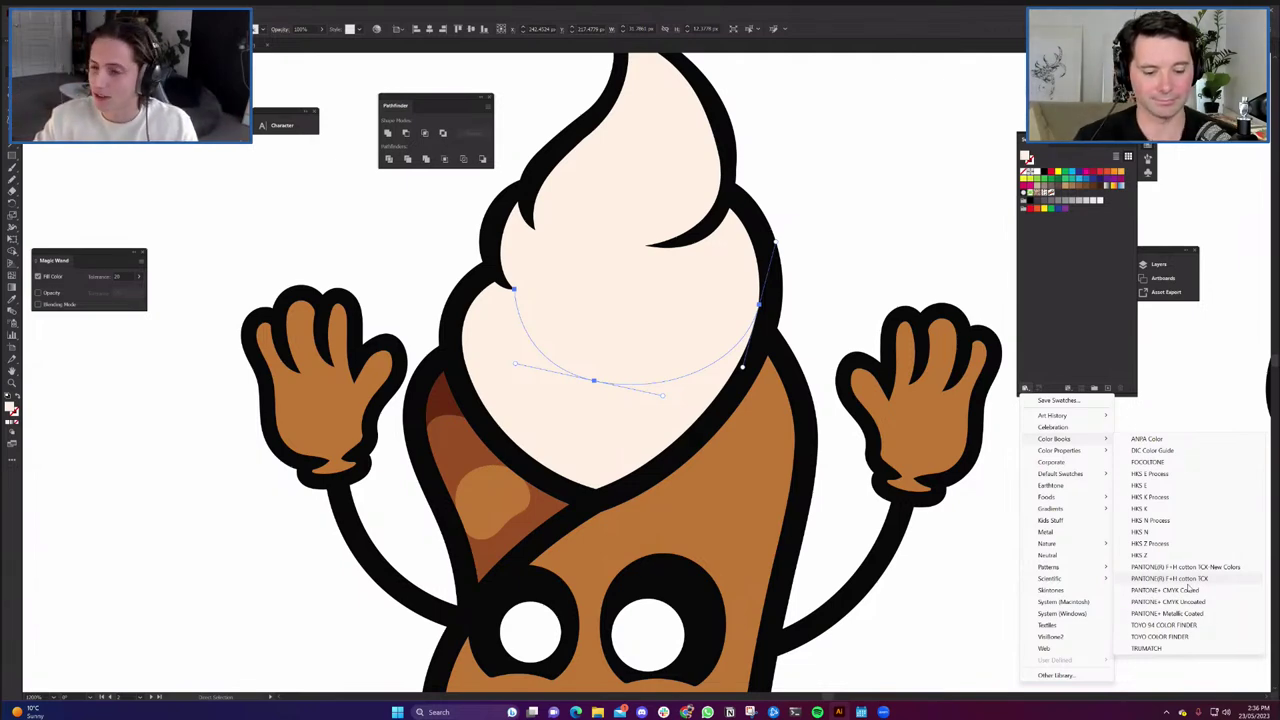
{"action": "left_click", "coordinate": [1189, 580]}
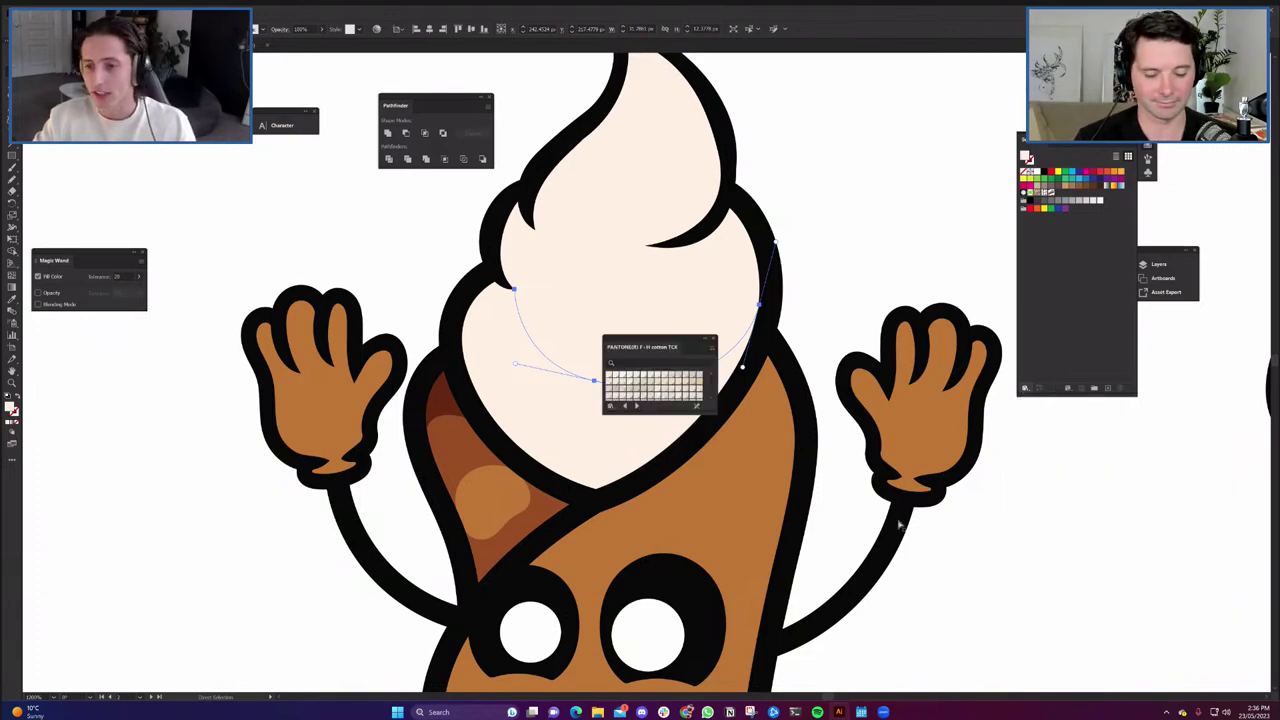
{"action": "left_click_drag", "start_coordinate": [651, 414], "coordinate": [649, 634]}
{"action": "left_click_drag", "start_coordinate": [664, 343], "coordinate": [955, 99]}
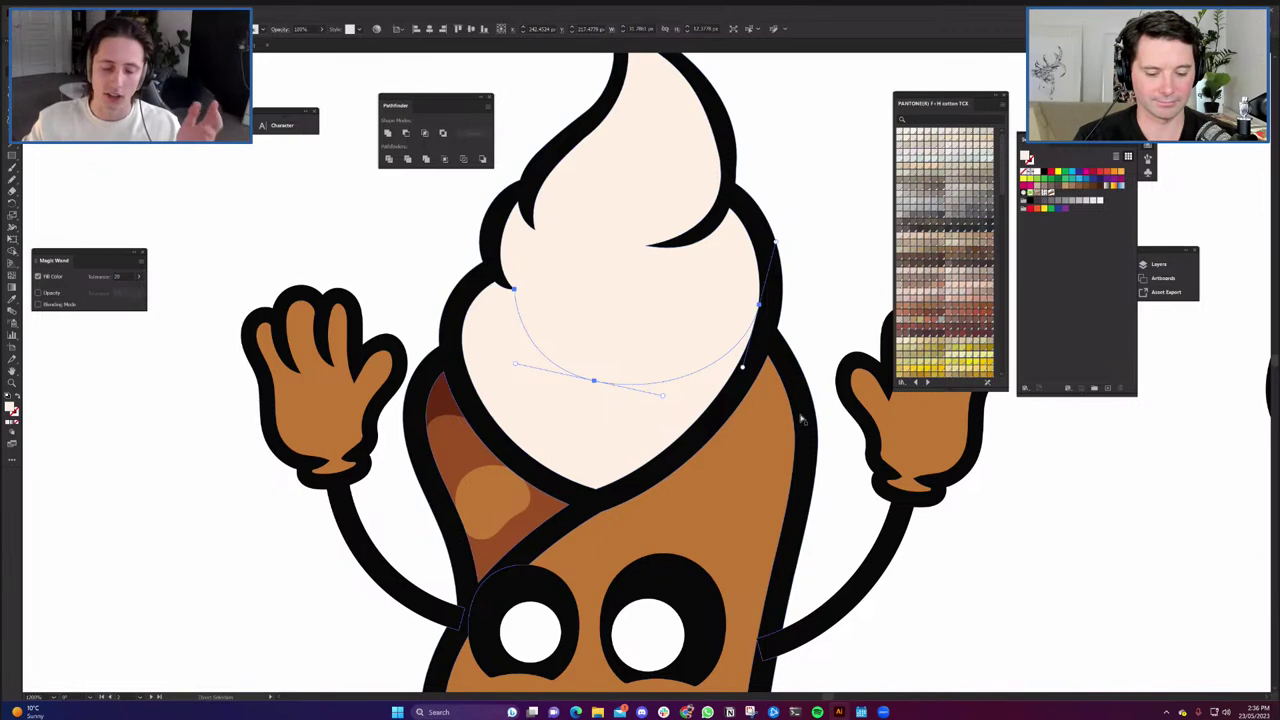
Try several brown Pantone swatches on the waving character's main shell and restore its original fill.
{"action": "left_click", "coordinate": [737, 514]}
{"action": "scroll", "coordinate": [737, 514], "scroll_direction": "down", "scroll_amount": 1}
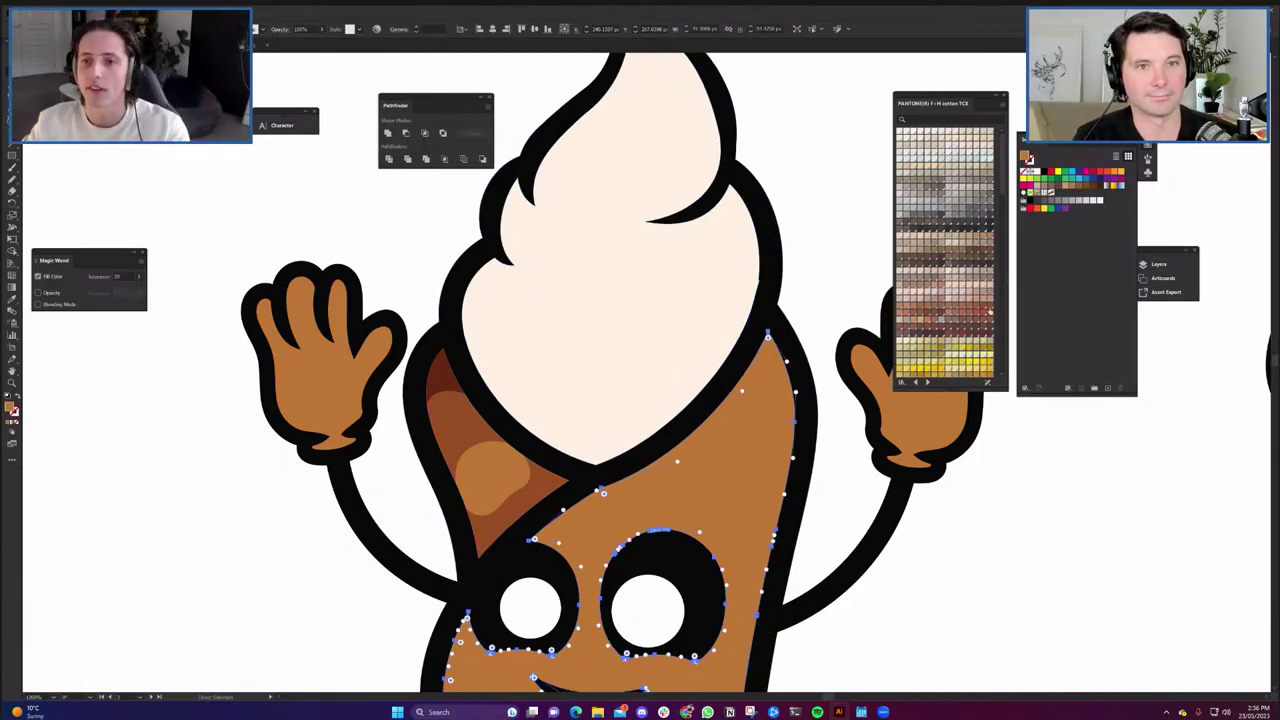
{"action": "left_click", "coordinate": [921, 311]}
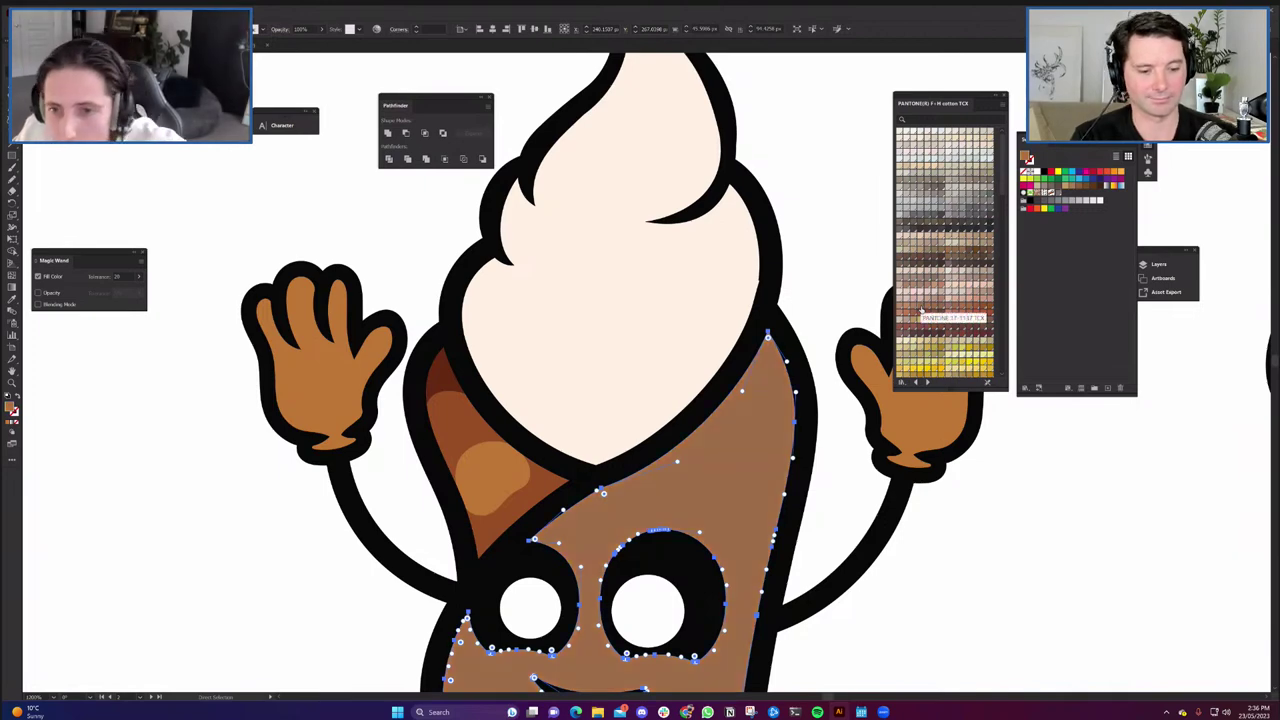
{"action": "left_click", "coordinate": [915, 311]}
{"action": "left_click", "coordinate": [908, 311]}
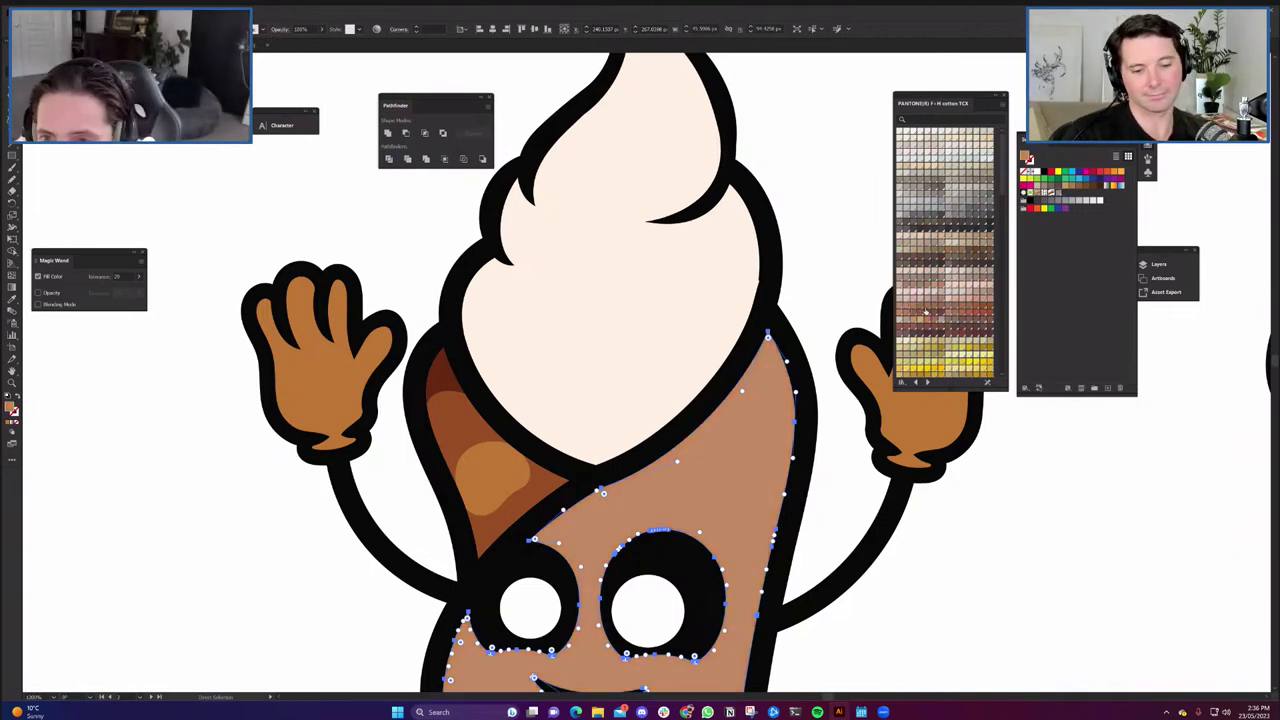
{"action": "left_click", "coordinate": [927, 311]}
{"action": "left_click", "coordinate": [974, 310]}
{"action": "left_click", "coordinate": [968, 310]}
{"action": "left_click", "coordinate": [974, 310]}
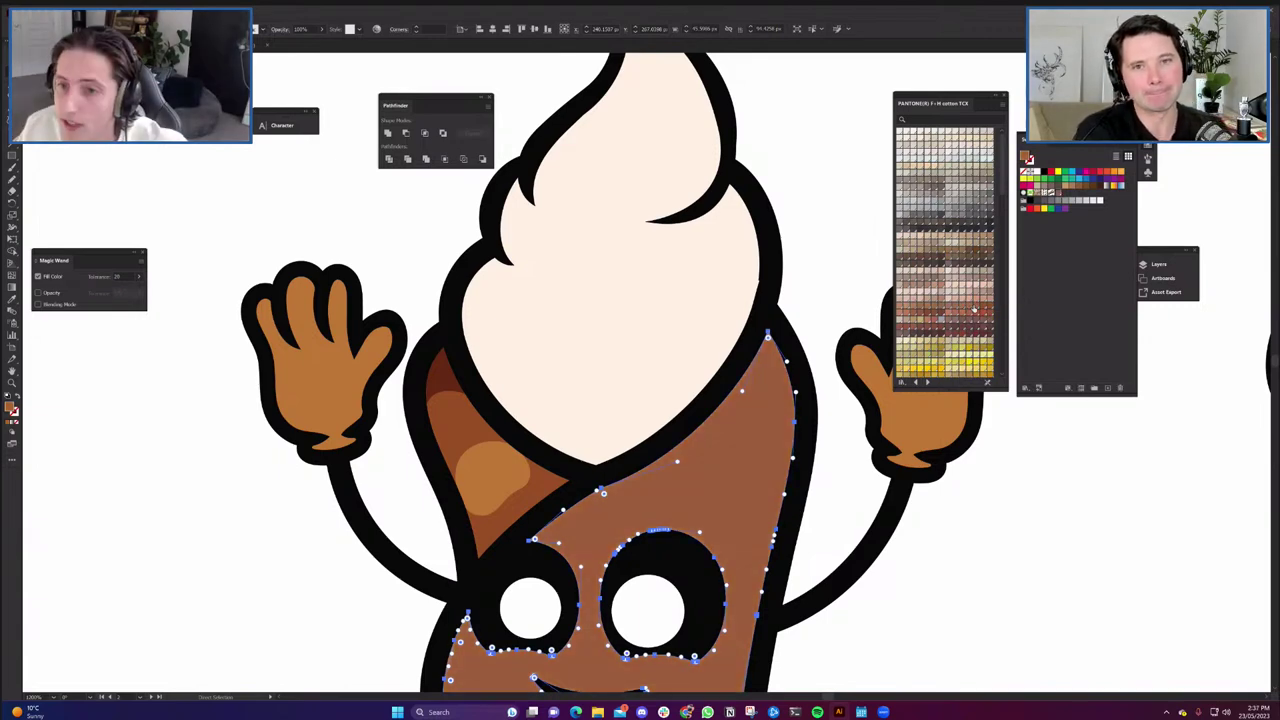
{"action": "left_click", "coordinate": [973, 310]}
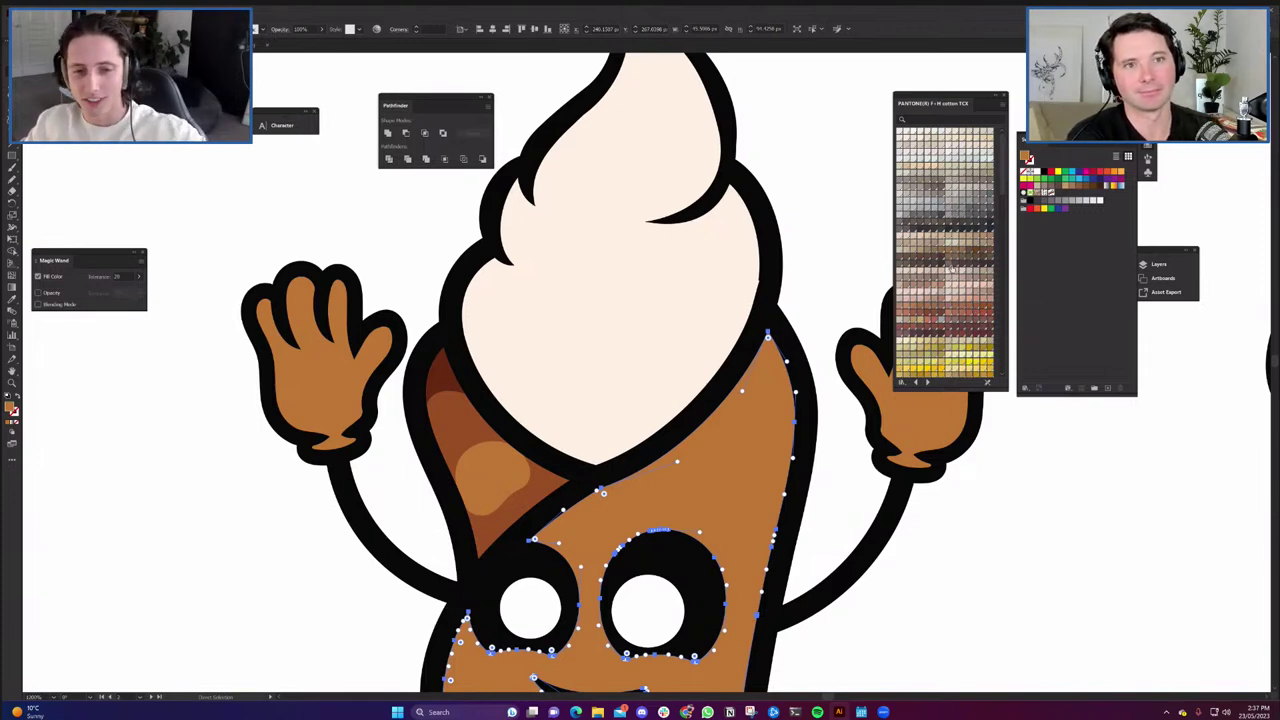
Collapse the Pantone color book and deselect the character's artwork.
{"action": "left_click", "coordinate": [995, 97]}
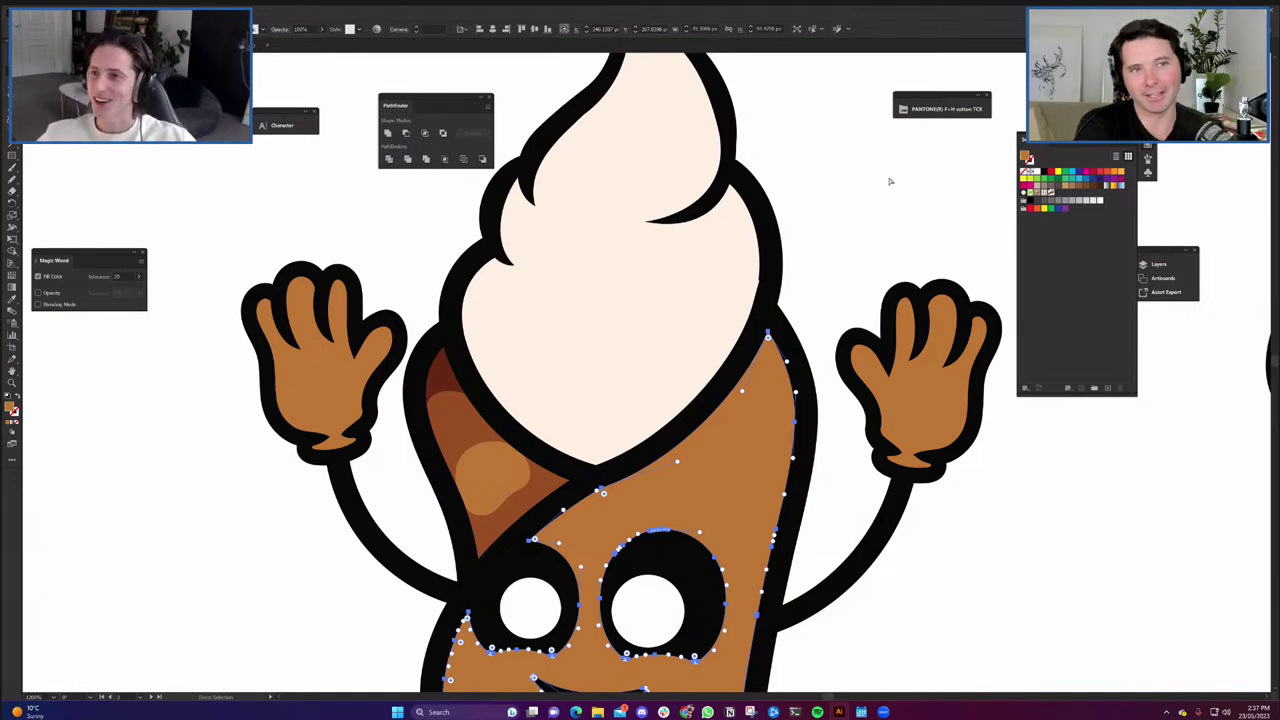
{"action": "left_click", "coordinate": [796, 433]}
{"action": "key", "text": "ctrl+z"}
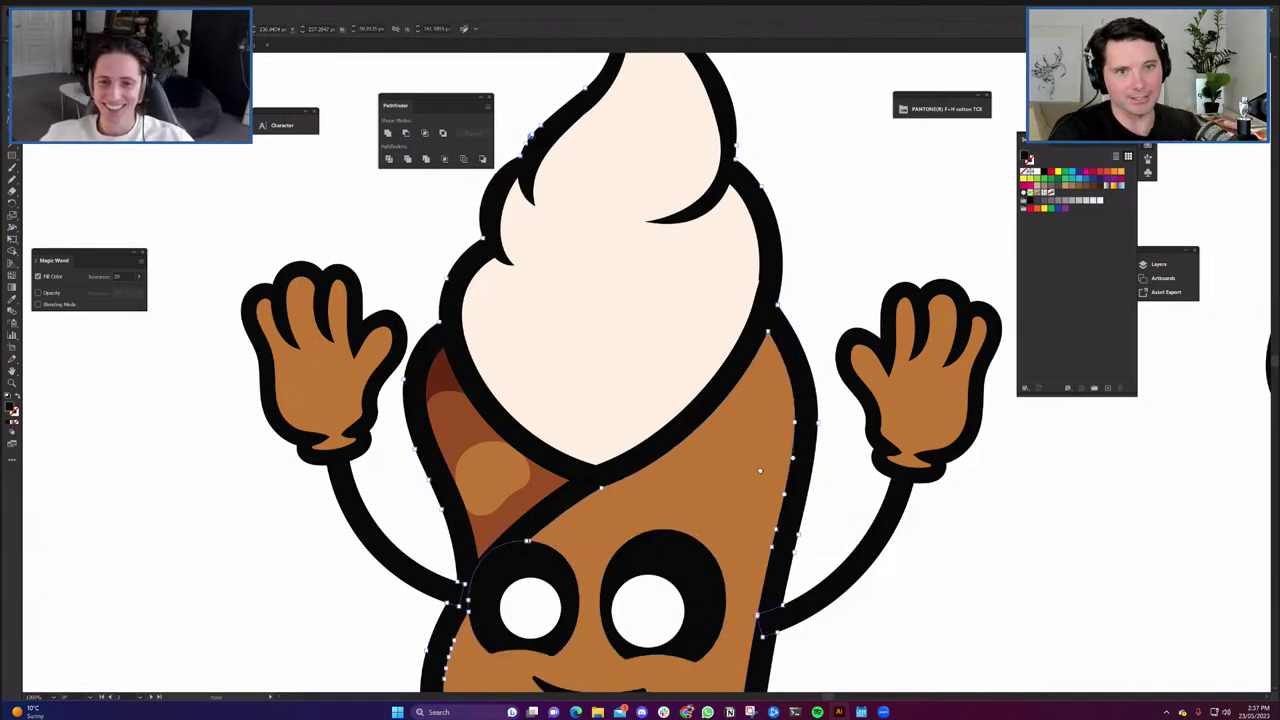
{"action": "left_click_drag", "start_coordinate": [778, 606], "coordinate": [711, 378]}
{"action": "scroll", "coordinate": [697, 358], "scroll_direction": "down", "scroll_amount": 1}
{"action": "key", "text": "ctrl+shift+a"}
{"action": "scroll", "coordinate": [592, 330], "scroll_direction": "down", "scroll_amount": 1}
{"action": "scroll", "coordinate": [569, 318], "scroll_direction": "up", "scroll_amount": 1}
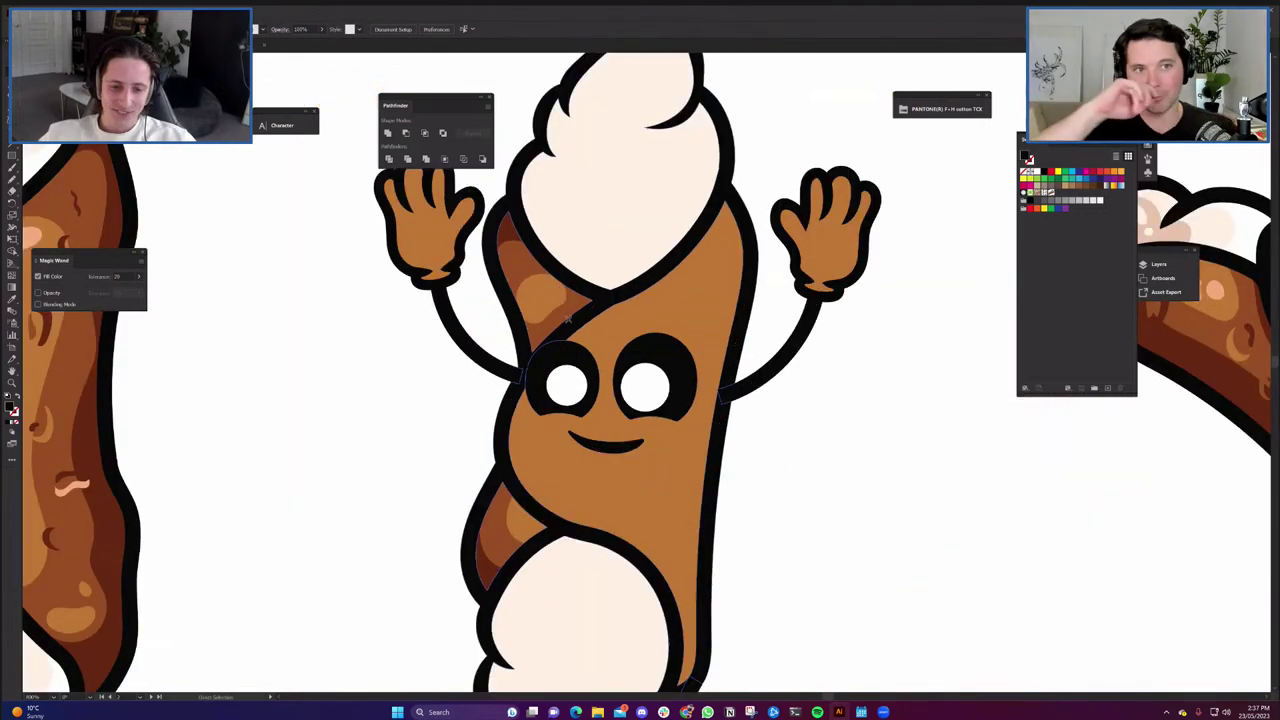
Draw a wavy freehand Pencil shadow line down the right side of the waving character's main shell, from the upper cream outline to the lower cream outline.
{"action": "scroll", "coordinate": [569, 318], "scroll_direction": "up", "scroll_amount": 1}
{"action": "scroll", "coordinate": [600, 310], "scroll_direction": "down", "scroll_amount": 1}
{"action": "scroll", "coordinate": [704, 258], "scroll_direction": "up", "scroll_amount": 2}
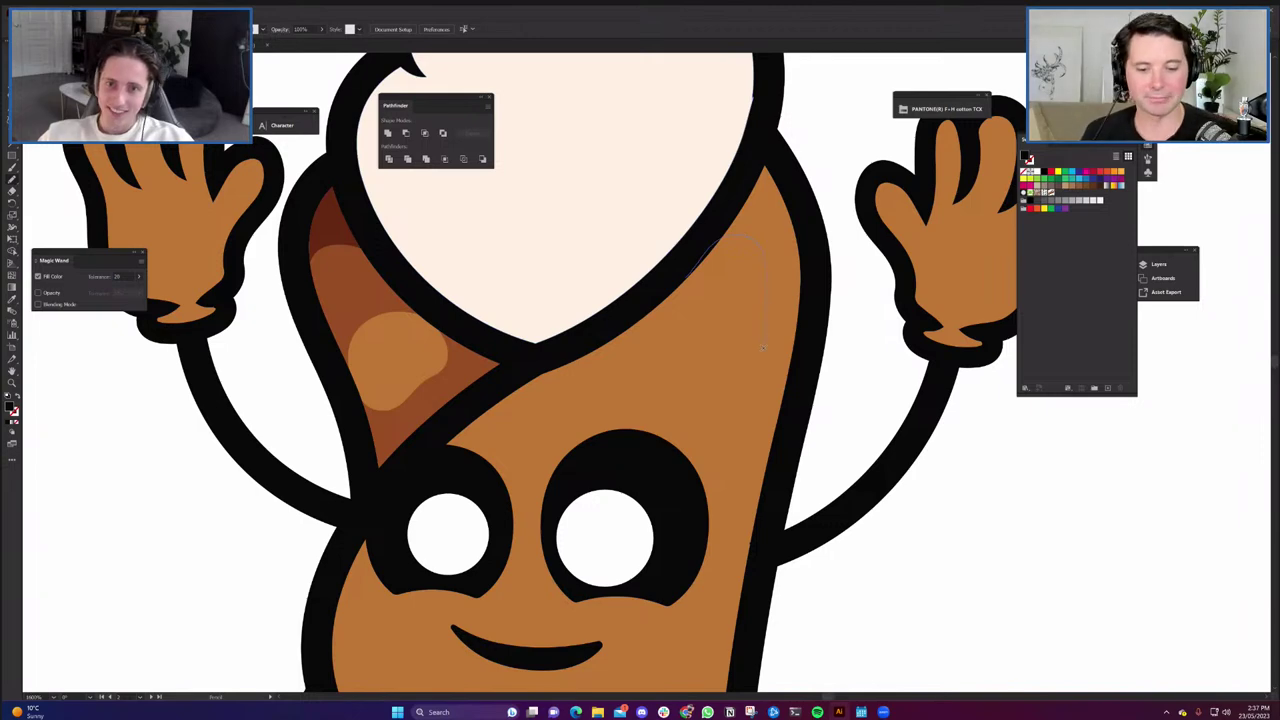
{"action": "left_click_drag", "start_coordinate": [748, 407], "coordinate": [745, 421]}
{"action": "scroll", "coordinate": [745, 430], "scroll_direction": "down", "scroll_amount": 2}
{"action": "left_click_drag", "start_coordinate": [759, 466], "coordinate": [781, 252]}
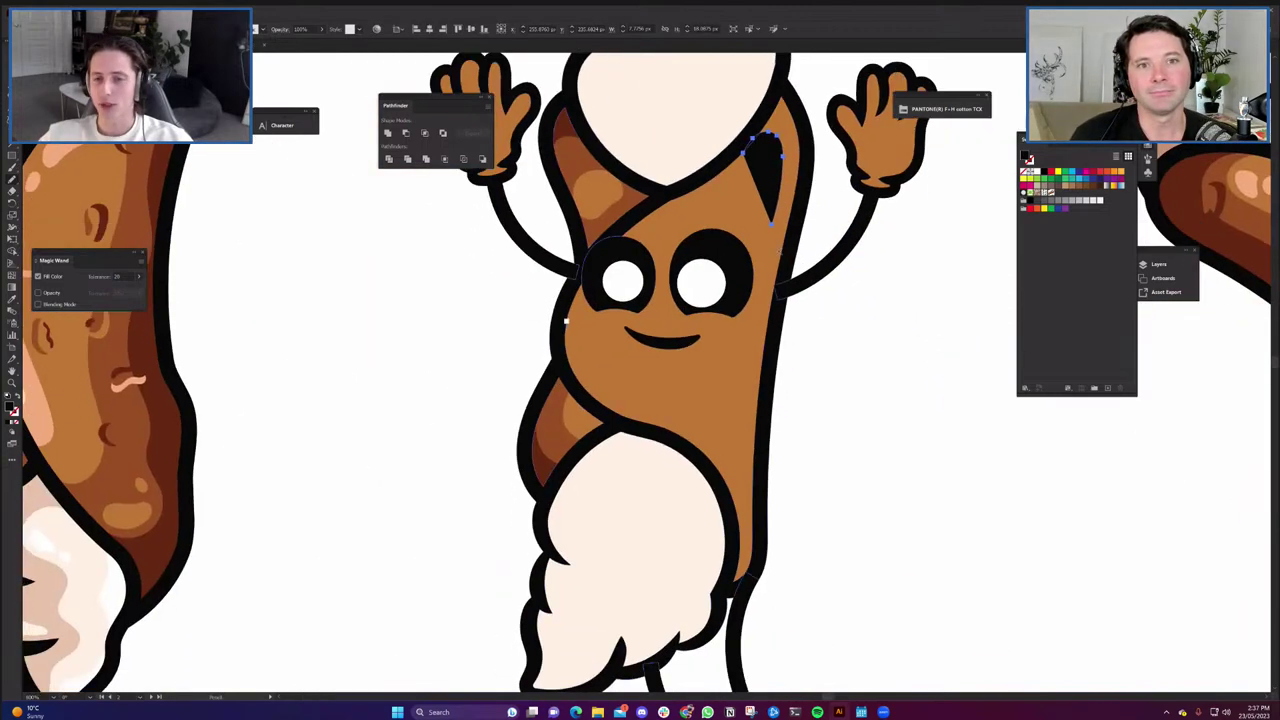
{"action": "scroll", "coordinate": [774, 228], "scroll_direction": "up", "scroll_amount": 1}
{"action": "left_click_drag", "start_coordinate": [763, 309], "coordinate": [765, 273]}
{"action": "scroll", "coordinate": [765, 273], "scroll_direction": "down", "scroll_amount": 1}
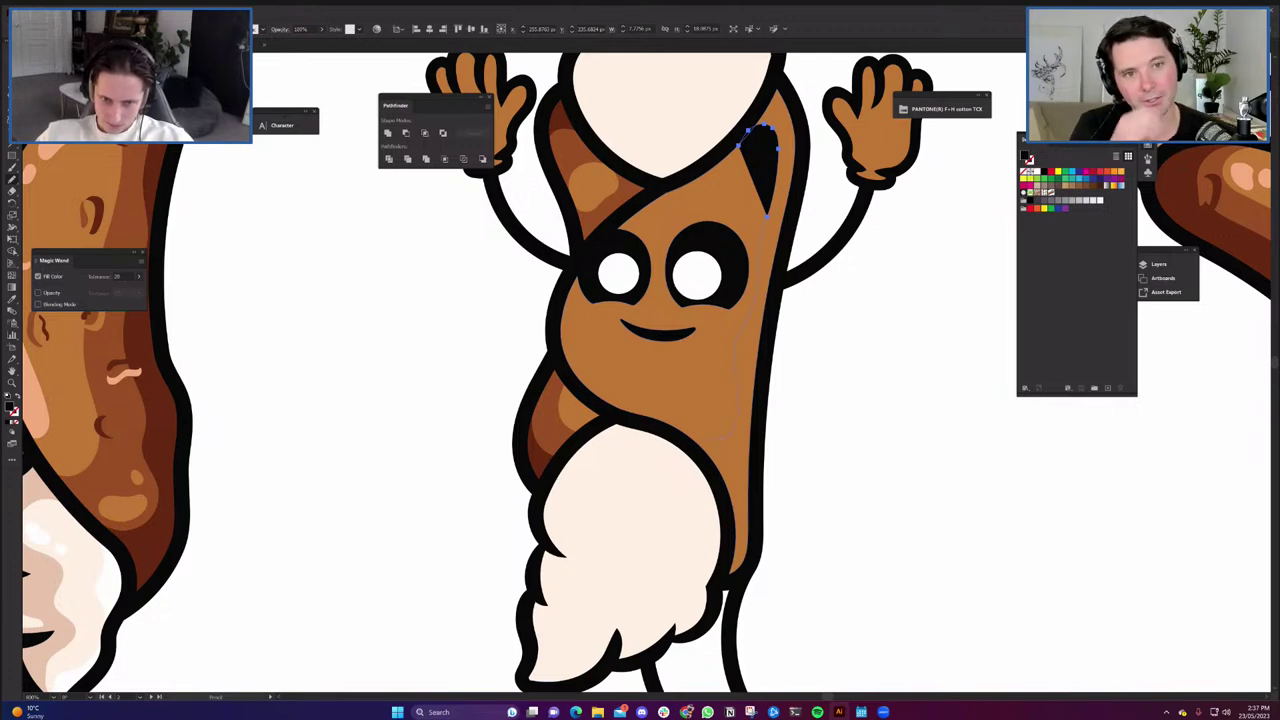
{"action": "left_click_drag", "start_coordinate": [659, 422], "coordinate": [658, 421]}
Turn the shadow line into an unfilled path and divide the main shell along it with Pathfinder.
{"action": "key", "text": "shift+x"}
{"action": "key", "text": "a"}
{"action": "left_click", "coordinate": [645, 390], "text": "shift"}
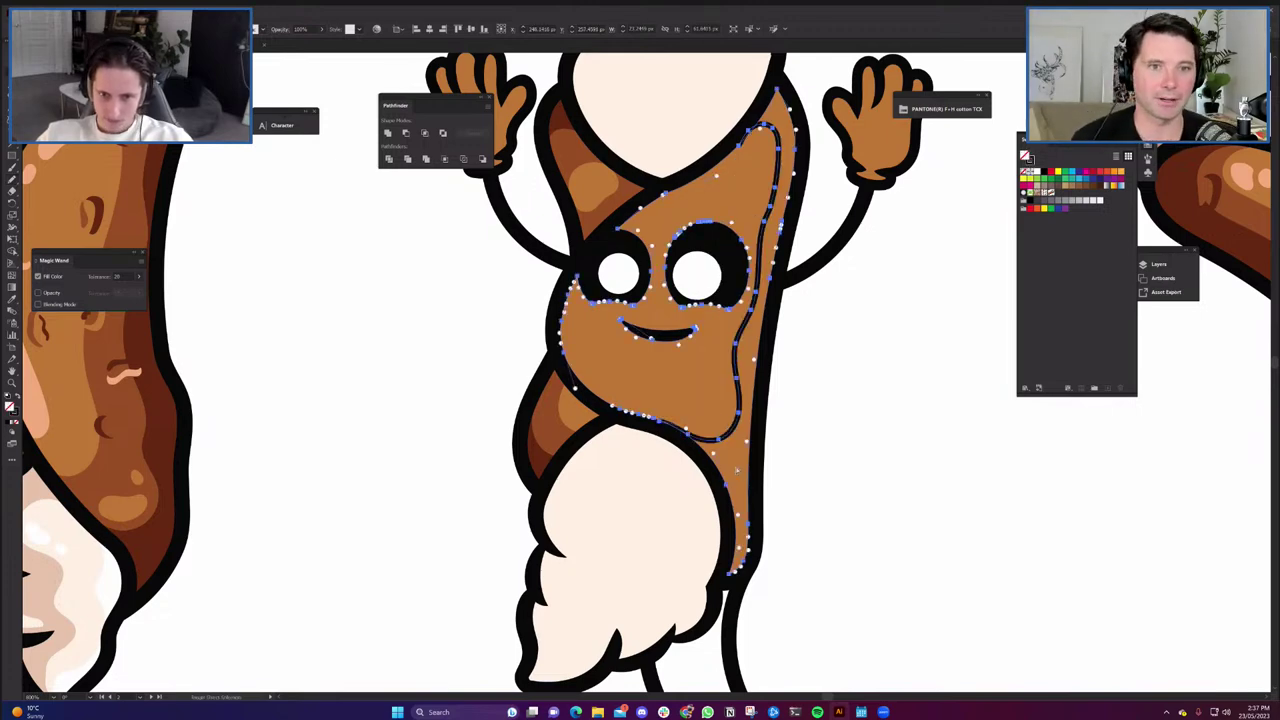
{"action": "left_click", "coordinate": [399, 232]}
Fill the divided section along the shell's right edge with a sampled dark reddish brown and deselect it.
{"action": "left_click", "coordinate": [745, 468]}
{"action": "left_click_drag", "start_coordinate": [690, 290], "coordinate": [752, 496]}
{"action": "key", "text": "i"}
{"action": "left_click", "coordinate": [632, 376]}
{"action": "left_click", "coordinate": [615, 346]}
{"action": "key", "text": "v"}
{"action": "left_click", "coordinate": [429, 526]}
{"action": "left_click_drag", "start_coordinate": [563, 586], "coordinate": [486, 355]}
{"action": "scroll", "coordinate": [813, 400], "scroll_direction": "down", "scroll_amount": 3}
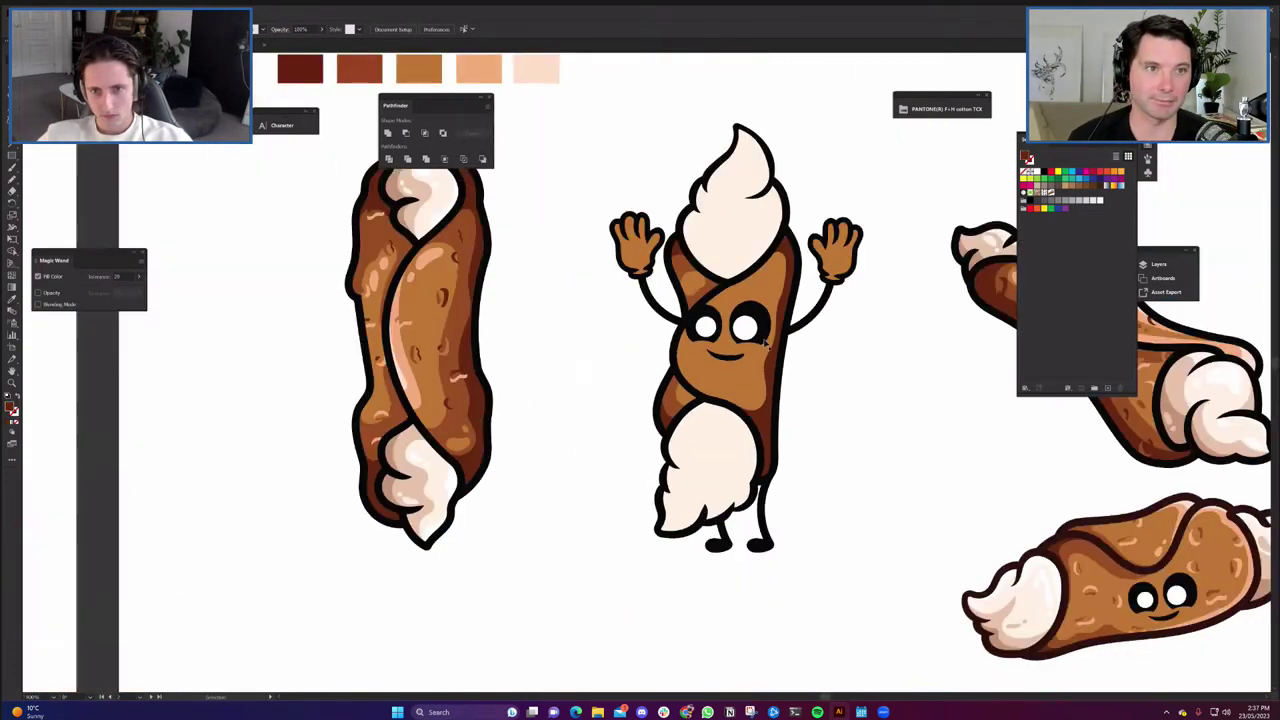
{"action": "scroll", "coordinate": [760, 348], "scroll_direction": "up", "scroll_amount": 4}
{"action": "scroll", "coordinate": [710, 453], "scroll_direction": "up", "scroll_amount": 3}
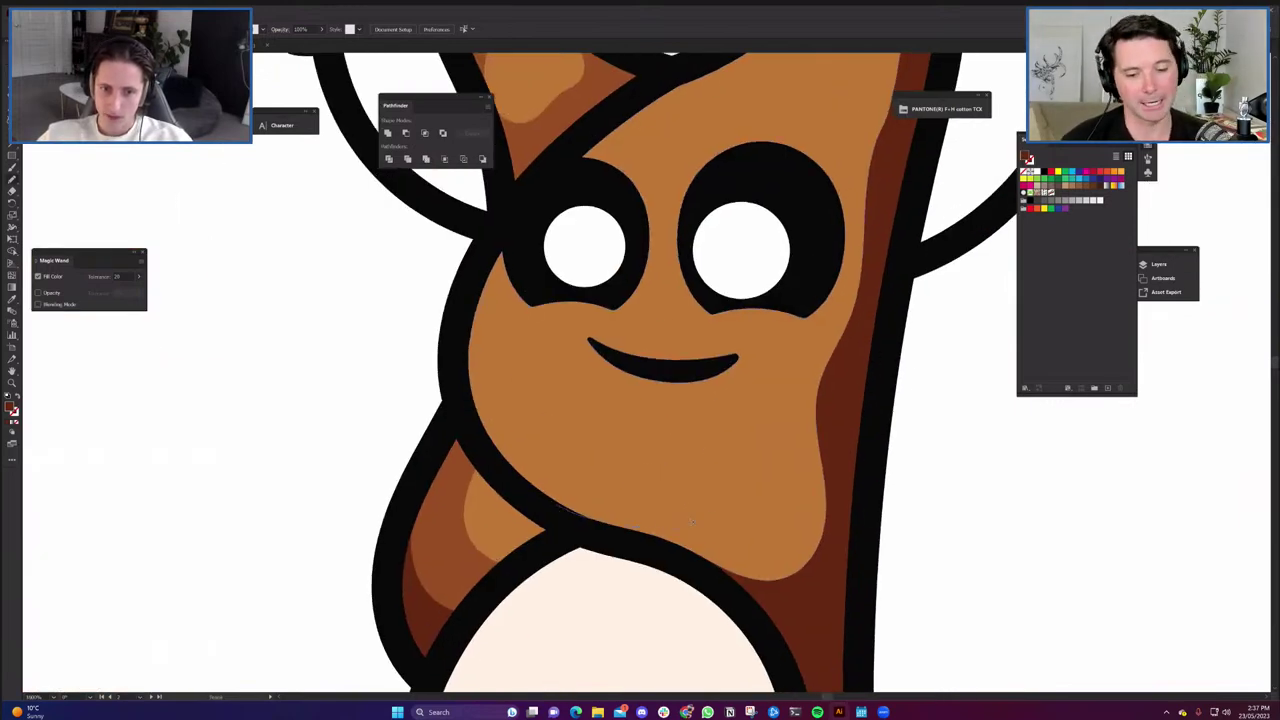
{"action": "left_click", "coordinate": [818, 288]}
{"action": "left_click_drag", "start_coordinate": [720, 428], "coordinate": [630, 521]}
{"action": "key", "text": "Delete"}
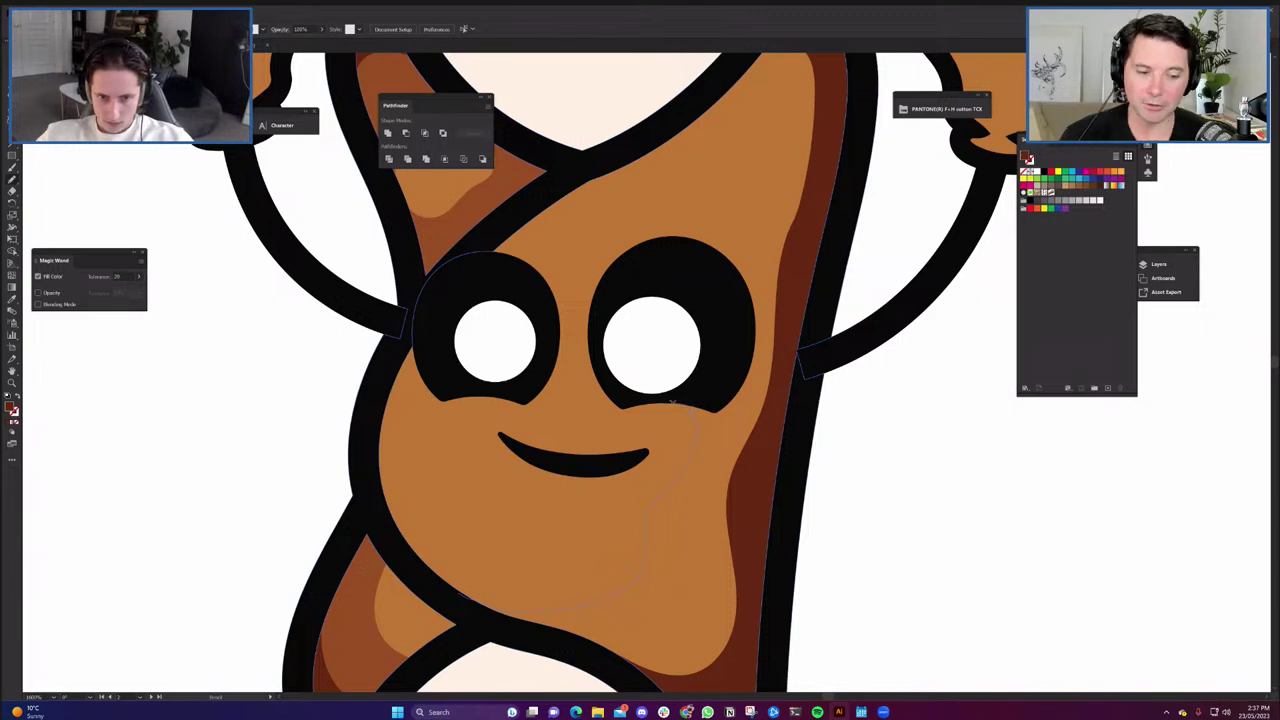
Draw a second unfilled Pencil shading line from the shell's lower-left edge up through the right eye to the upper cream outline.
{"action": "left_click_drag", "start_coordinate": [672, 403], "coordinate": [663, 402]}
{"action": "scroll", "coordinate": [702, 426], "scroll_direction": "down", "scroll_amount": 2}
{"action": "scroll", "coordinate": [706, 437], "scroll_direction": "up", "scroll_amount": 2}
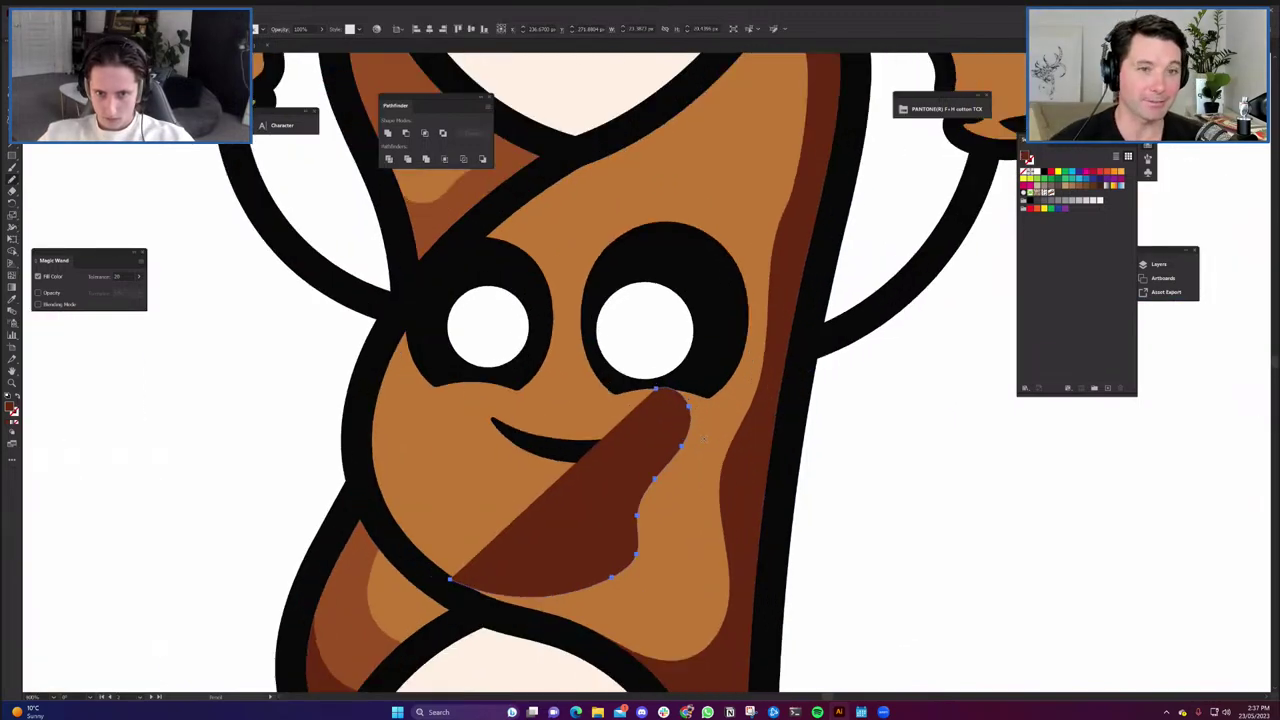
{"action": "key", "text": "slash"}
{"action": "scroll", "coordinate": [640, 400], "scroll_direction": "up", "scroll_amount": 3}
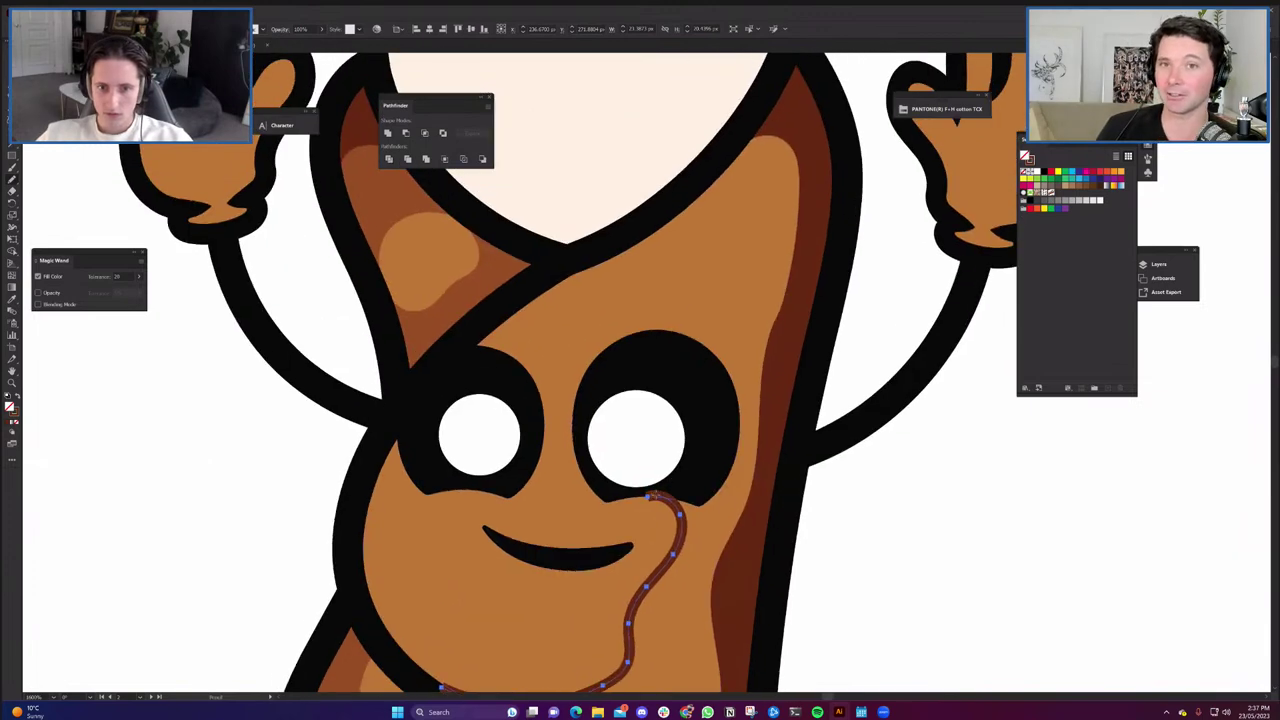
{"action": "mouse_move", "coordinate": [647, 496]}
{"action": "left_mouse_down"}
{"action": "mouse_move", "coordinate": [687, 425]}
{"action": "mouse_move", "coordinate": [662, 331]}
{"action": "left_mouse_up"}
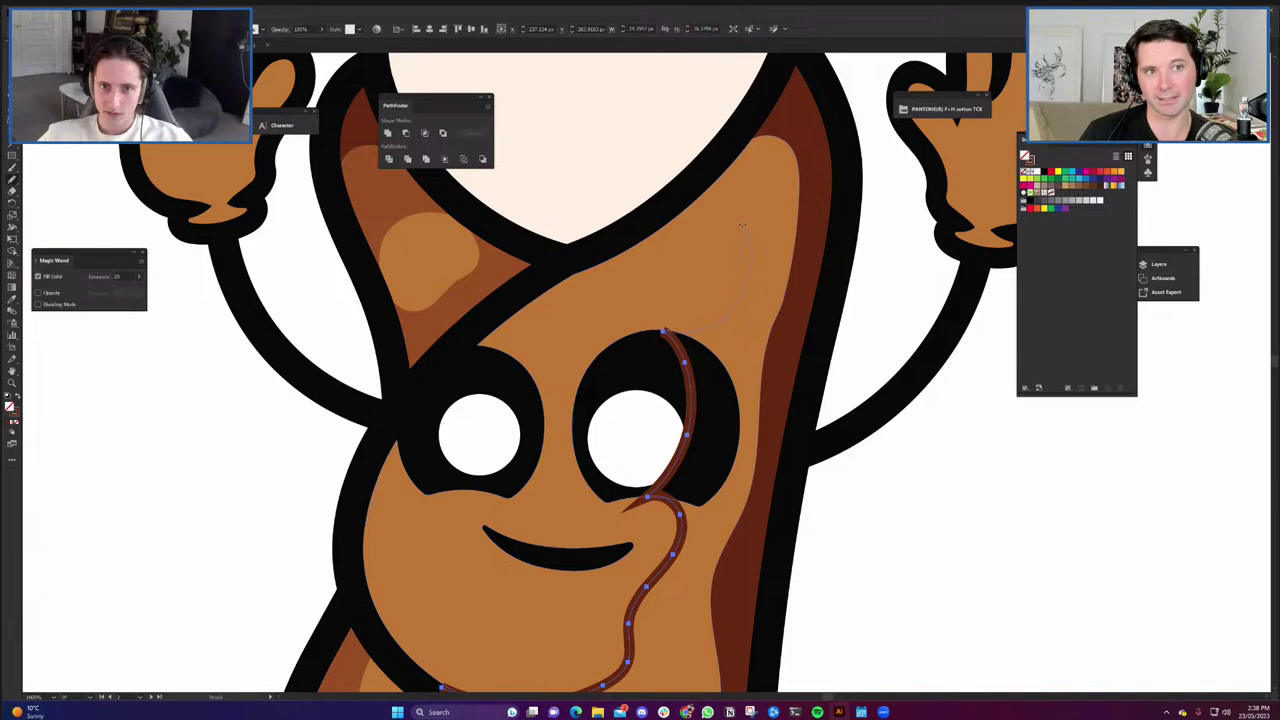
{"action": "left_click_drag", "start_coordinate": [681, 209], "coordinate": [668, 221]}
Divide the light brown shell area along the second shading line with Pathfinder.
{"action": "key", "text": "shift+x"}
{"action": "key", "text": "a"}
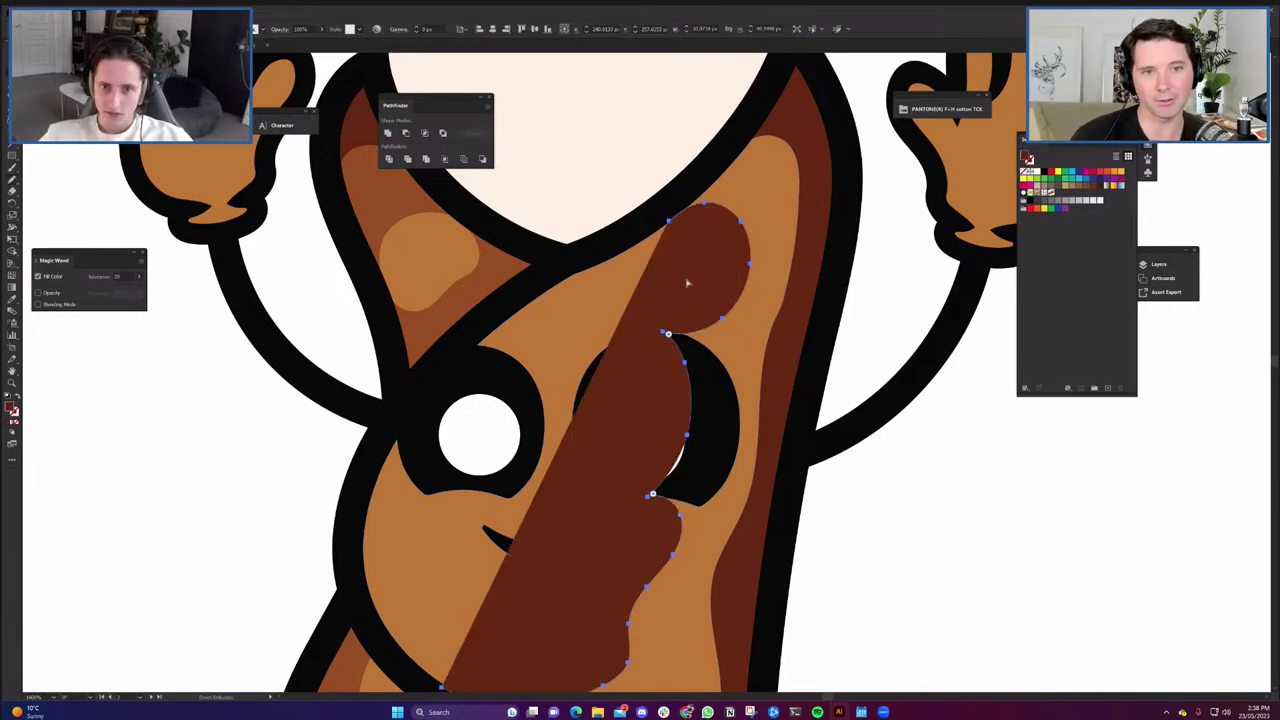
{"action": "key", "text": "shift+x"}
{"action": "left_click", "coordinate": [737, 351], "text": "shift"}
{"action": "left_click", "coordinate": [389, 159]}
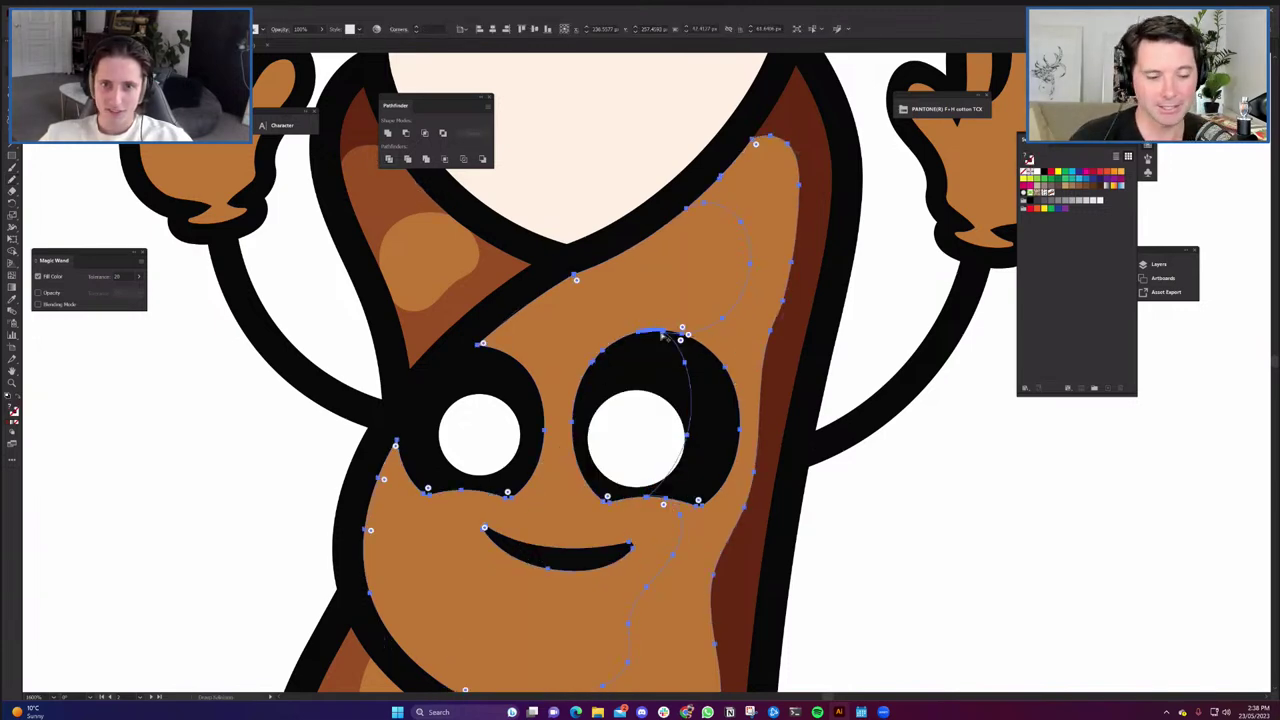
Fill the new section between the light brown face and the dark edge shadow with a sampled medium reddish brown.
{"action": "scroll", "coordinate": [654, 328], "scroll_direction": "down", "scroll_amount": 2}
{"action": "key", "text": "ctrl+shift+a"}
{"action": "left_click", "coordinate": [680, 478]}
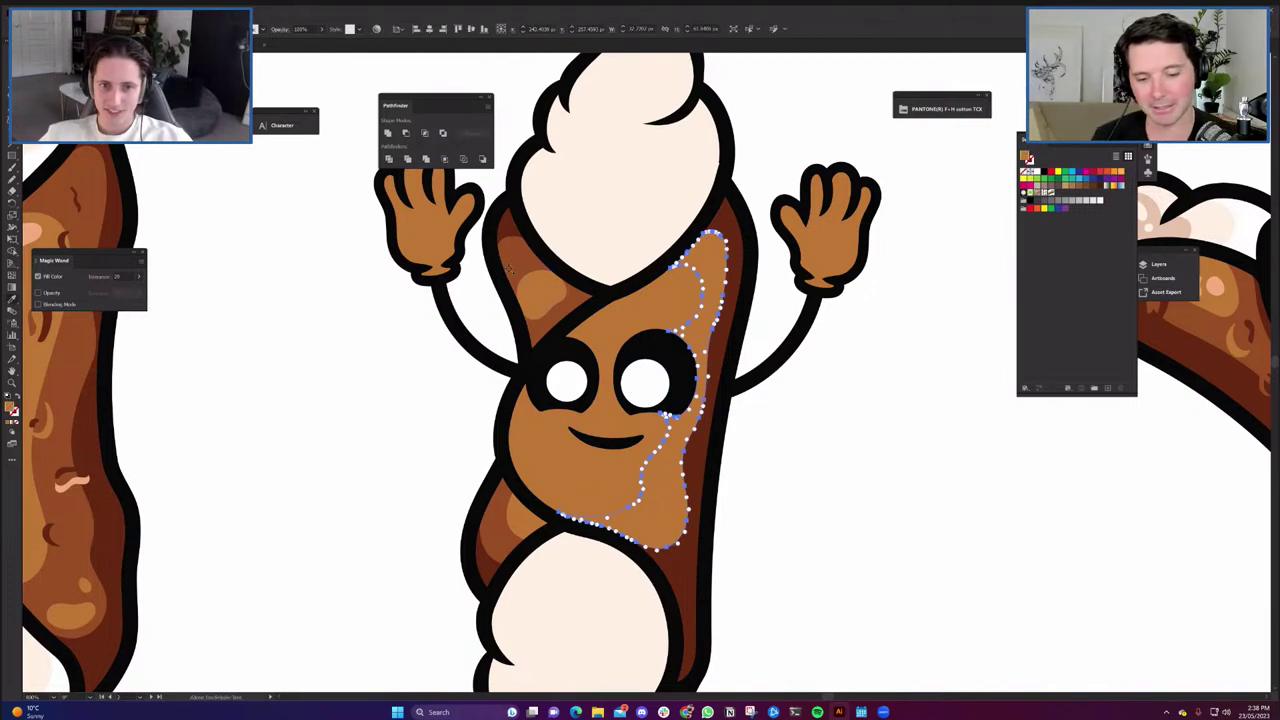
{"action": "left_click", "coordinate": [440, 424]}
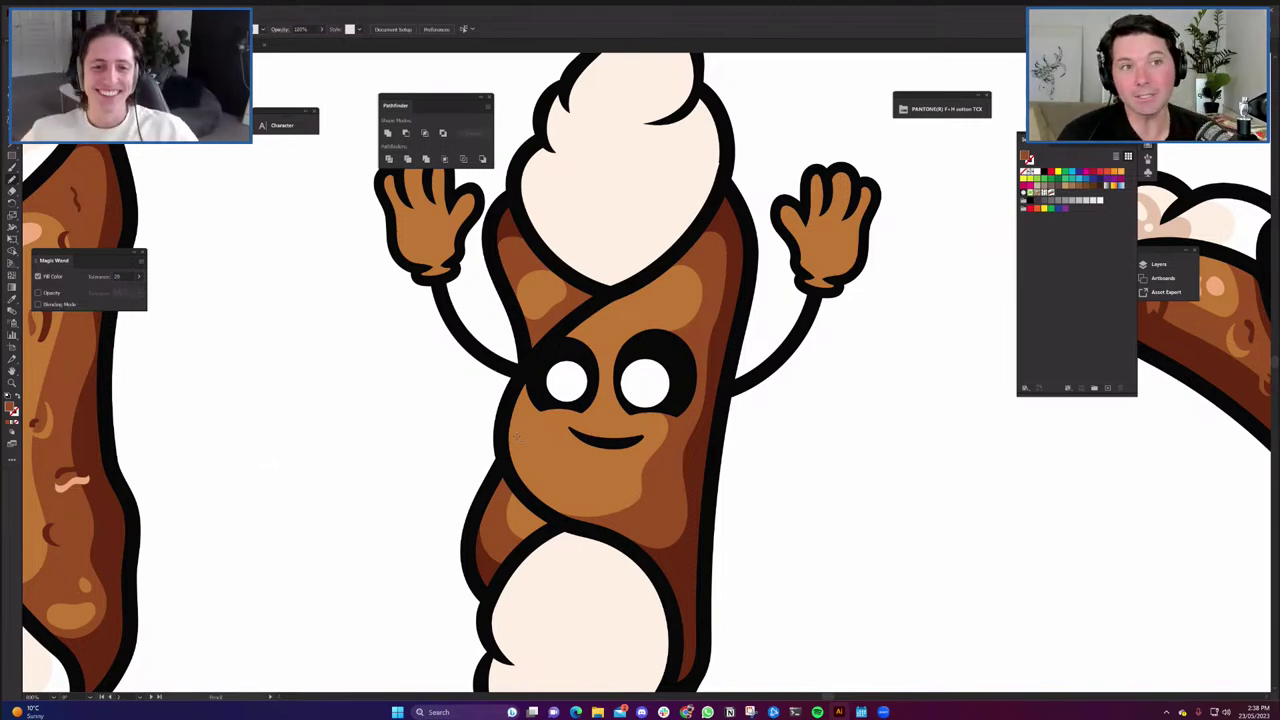
Draw a curved Pencil highlight line beside the shell's left edge below the left eye and divide the face area along it.
{"action": "scroll", "coordinate": [506, 432], "scroll_direction": "up", "scroll_amount": 4}
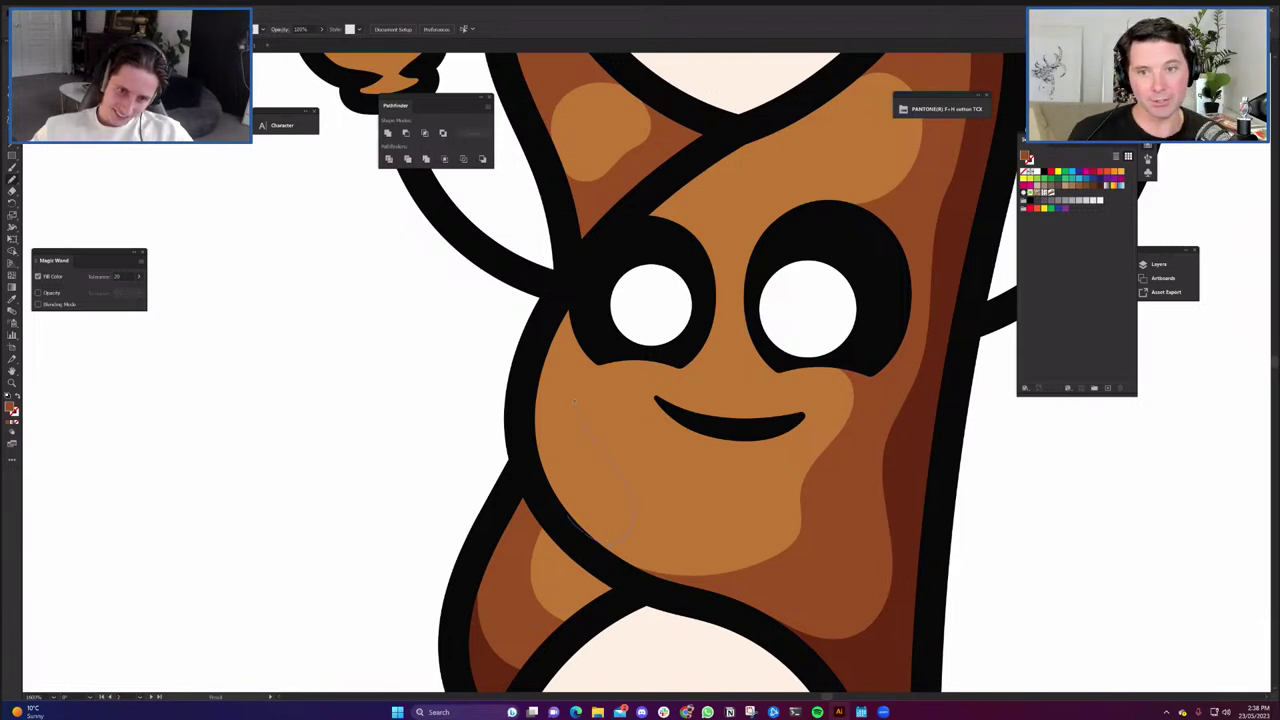
{"action": "mouse_move", "coordinate": [573, 331]}
{"action": "left_mouse_down"}
{"action": "mouse_move", "coordinate": [600, 258]}
{"action": "mouse_move", "coordinate": [637, 215]}
{"action": "left_mouse_up"}
{"action": "key", "text": "shift+x"}
{"action": "key", "text": "a"}
{"action": "left_click", "coordinate": [645, 480], "text": "shift"}
{"action": "left_click", "coordinate": [389, 159]}
{"action": "left_click", "coordinate": [400, 346]}
Fill the divided left-edge highlight with a sampled light peach and deselect it.
{"action": "left_click", "coordinate": [562, 466]}
{"action": "scroll", "coordinate": [566, 466], "scroll_direction": "down", "scroll_amount": 2}
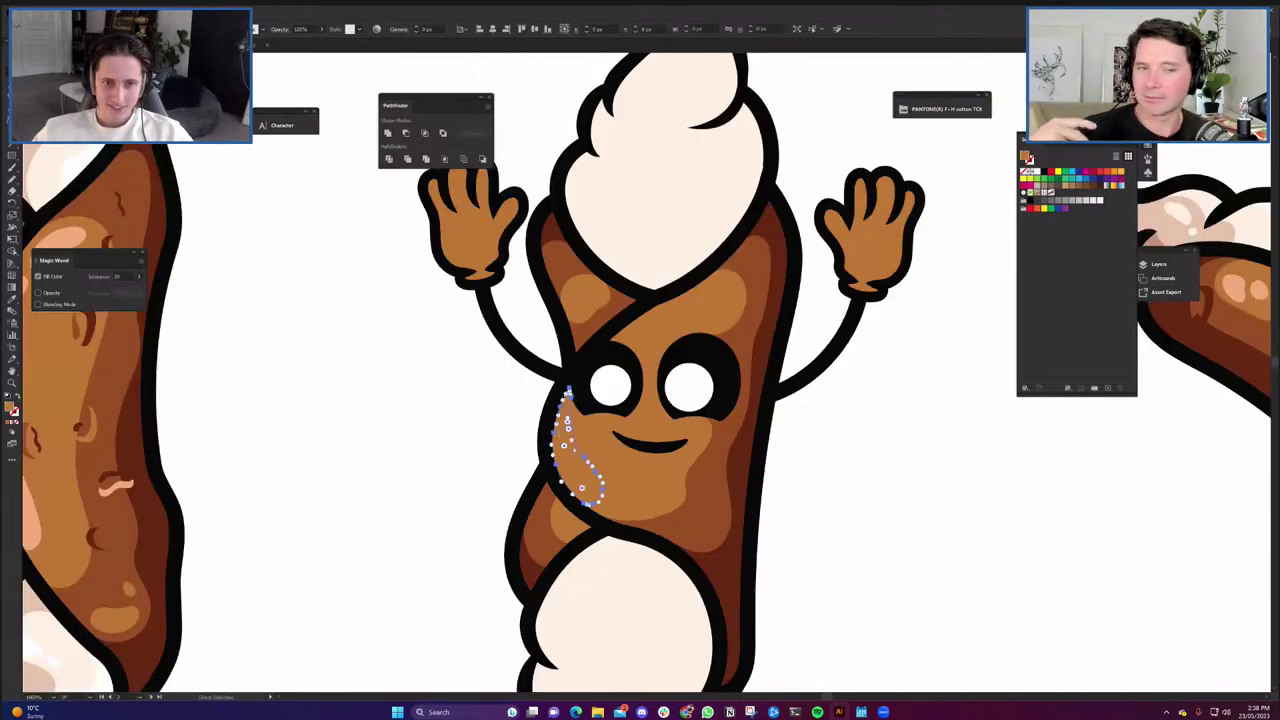
{"action": "left_click_drag", "start_coordinate": [368, 527], "coordinate": [550, 508]}
{"action": "key", "text": "i"}
{"action": "left_click", "coordinate": [219, 510]}
{"action": "key", "text": "v"}
{"action": "left_click", "coordinate": [480, 490]}
Pull the curve handles on the peach highlight's upper left edge outward to cover the brown sliver beside the black outline.
{"action": "left_click_drag", "start_coordinate": [833, 463], "coordinate": [834, 454]}
{"action": "scroll", "coordinate": [830, 450], "scroll_direction": "up", "scroll_amount": 2}
{"action": "scroll", "coordinate": [652, 365], "scroll_direction": "up", "scroll_amount": 2}
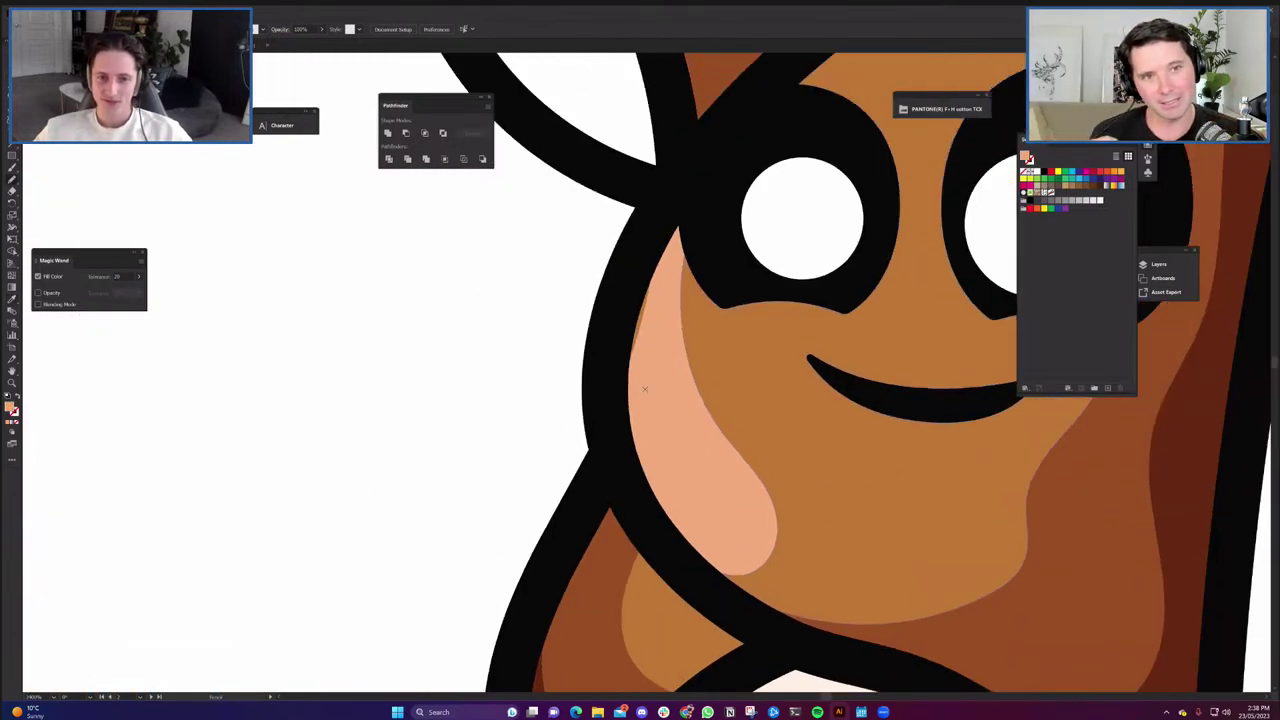
{"action": "left_click", "coordinate": [632, 350]}
{"action": "scroll", "coordinate": [634, 344], "scroll_direction": "up", "scroll_amount": 2}
{"action": "scroll", "coordinate": [634, 344], "scroll_direction": "up", "scroll_amount": 2}
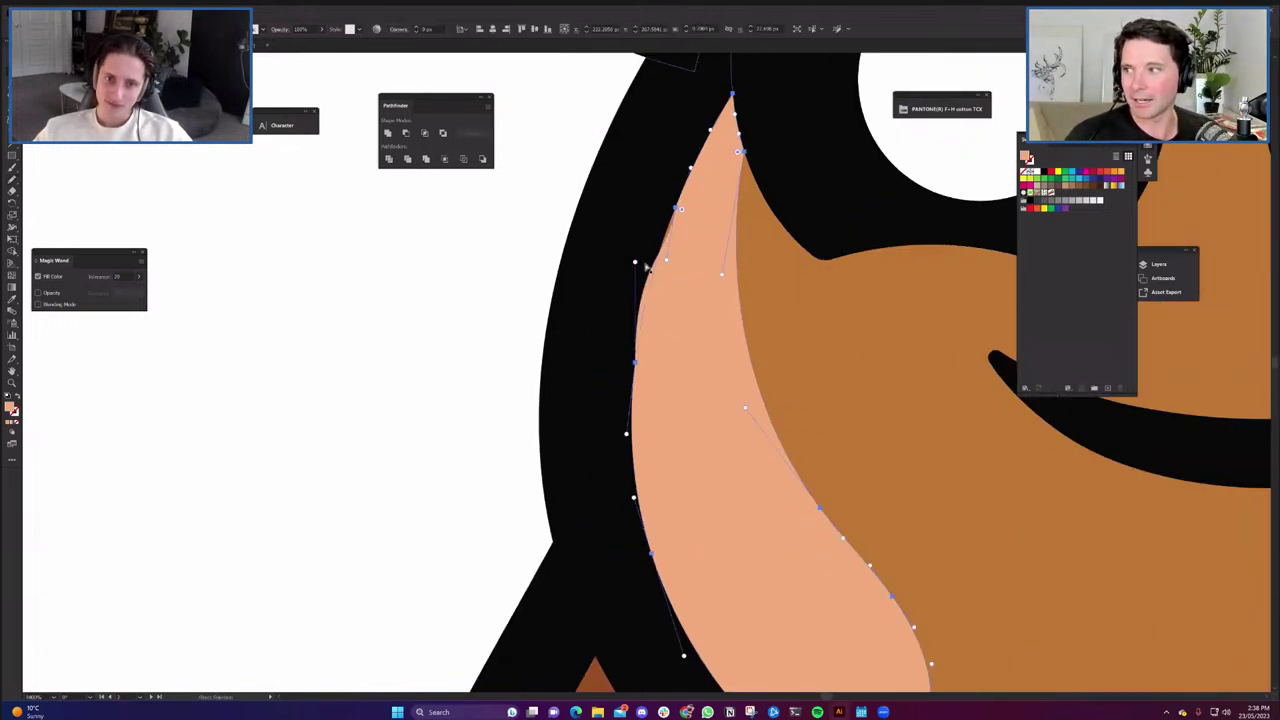
{"action": "left_click_drag", "start_coordinate": [635, 262], "coordinate": [621, 247]}
{"action": "left_click_drag", "start_coordinate": [666, 262], "coordinate": [617, 240]}
{"action": "scroll", "coordinate": [701, 325], "scroll_direction": "down", "scroll_amount": 2}
{"action": "key", "text": "v"}
{"action": "key", "text": "ctrl+x"}
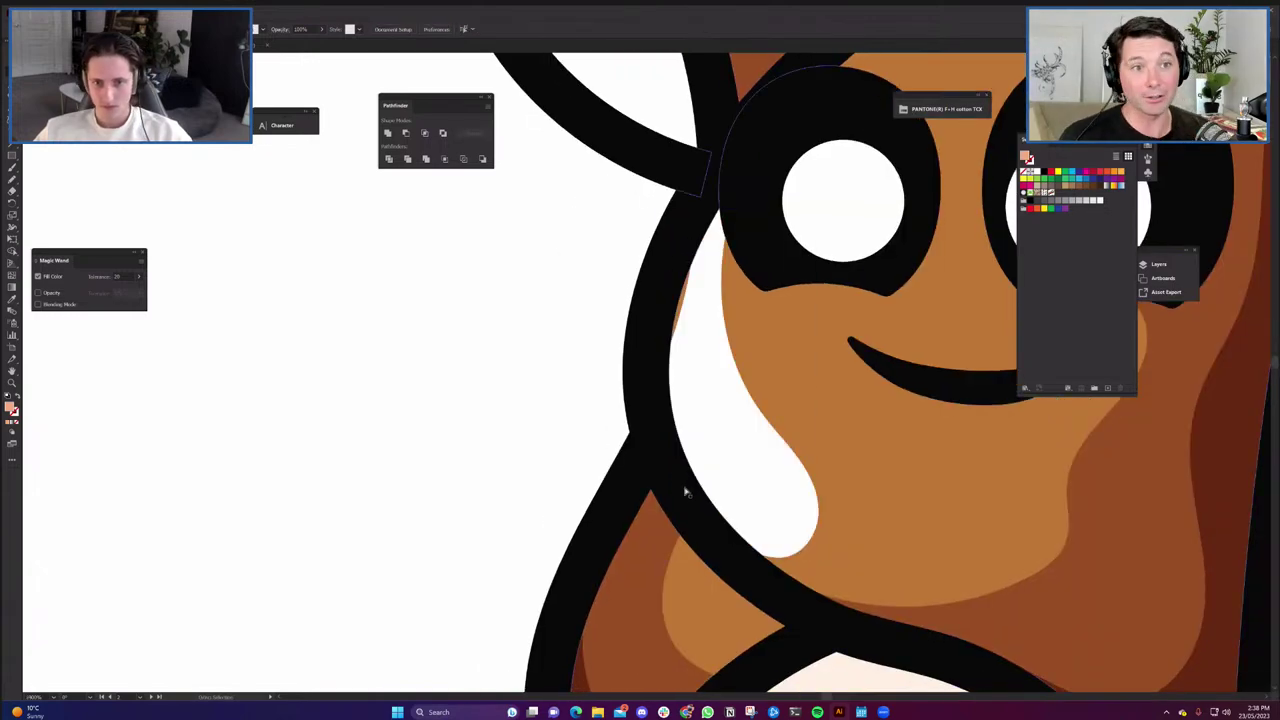
{"action": "right_click", "coordinate": [686, 491]}
{"action": "left_click", "coordinate": [743, 396]}
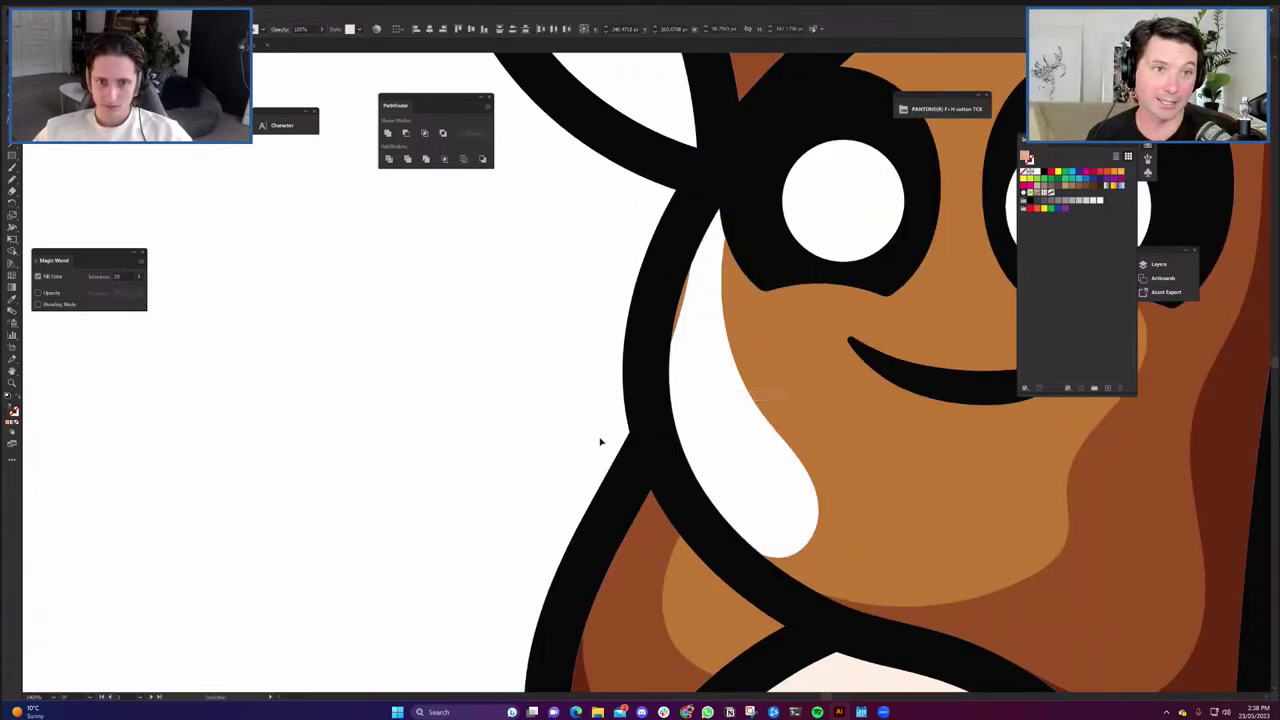
{"action": "key", "text": "ctrl+z"}
{"action": "key", "text": "ctrl+z"}
{"action": "key", "text": "a"}
{"action": "key", "text": "v"}
{"action": "key", "text": "ctrl+z"}
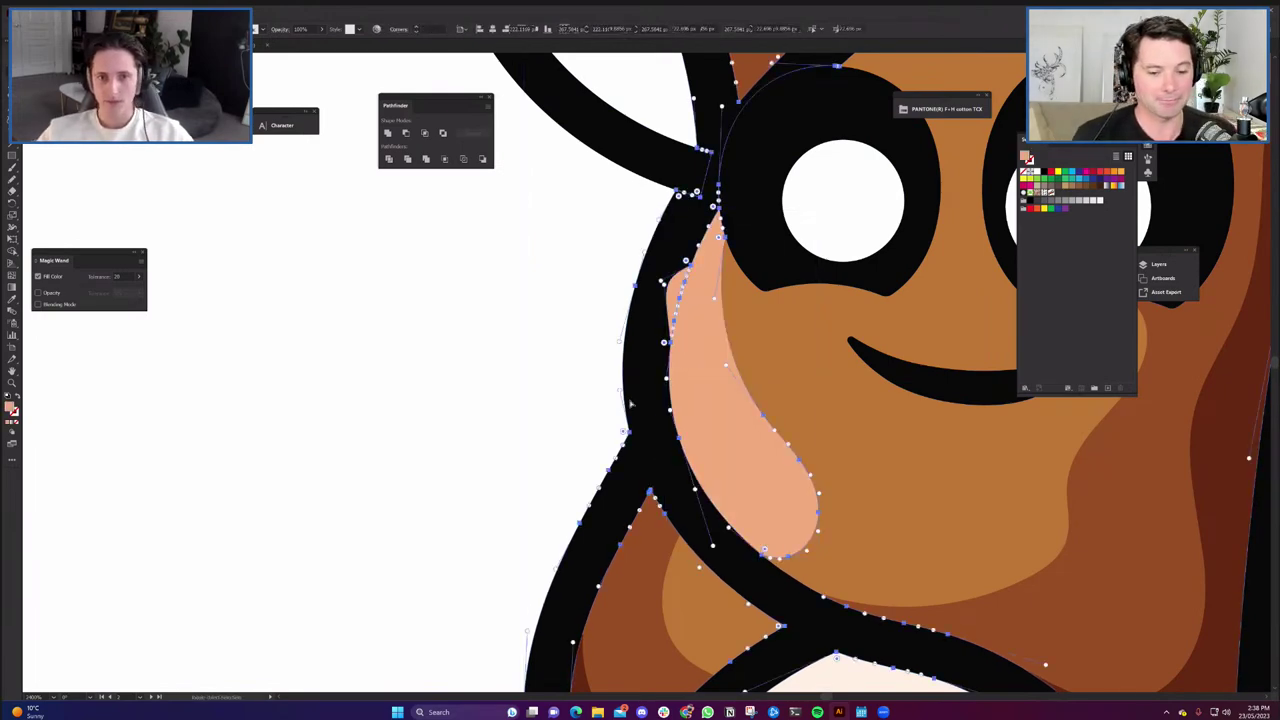
Divide the peach highlight and black line art where they overlap, and recolor the protruding piece with the outline's black.
{"action": "left_click", "coordinate": [390, 159]}
{"action": "left_click", "coordinate": [622, 319]}
{"action": "scroll", "coordinate": [675, 291], "scroll_direction": "up", "scroll_amount": 2}
{"action": "left_click", "coordinate": [643, 292]}
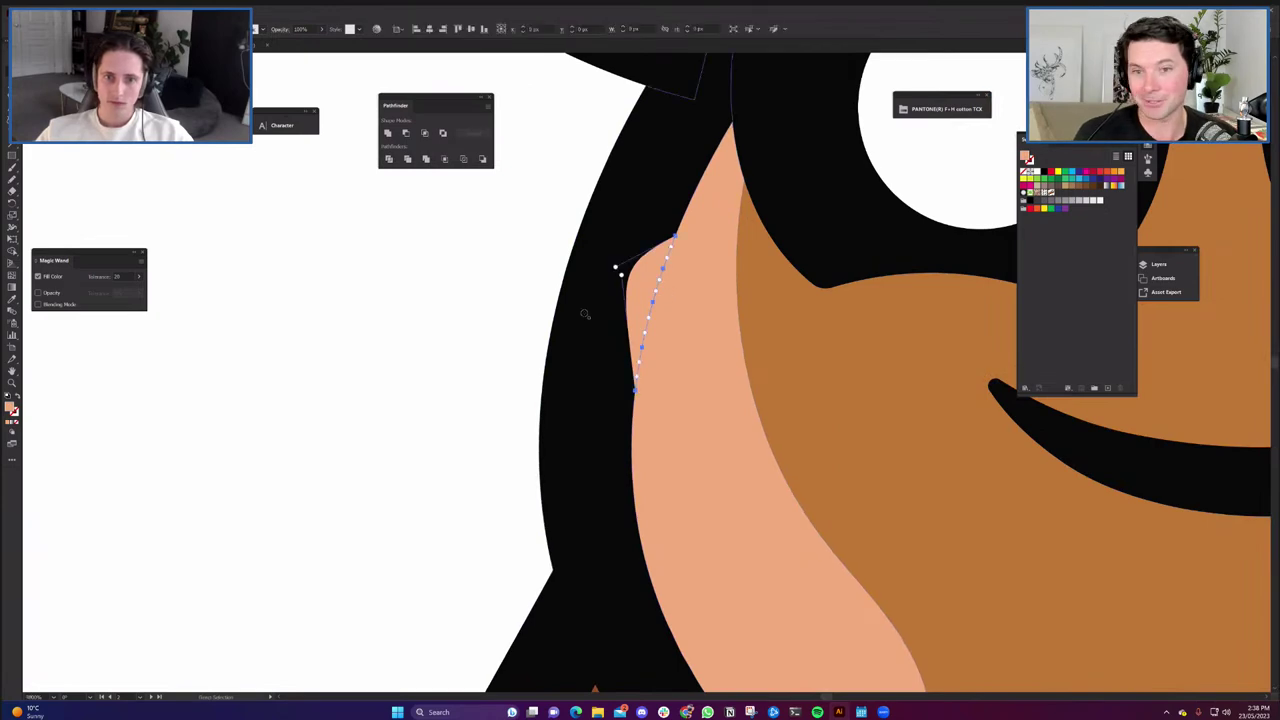
{"action": "key", "text": "i"}
{"action": "left_click", "coordinate": [586, 314]}
{"action": "key", "text": "a"}
{"action": "left_click", "coordinate": [506, 371]}
{"action": "scroll", "coordinate": [548, 374], "scroll_direction": "down", "scroll_amount": 4}
{"action": "left_click", "coordinate": [631, 319]}
{"action": "left_click", "coordinate": [526, 378]}
Draw an elongated oval shine in the lower end of the peach highlight and fill it with a sampled pale pink.
{"action": "scroll", "coordinate": [615, 458], "scroll_direction": "up", "scroll_amount": 3}
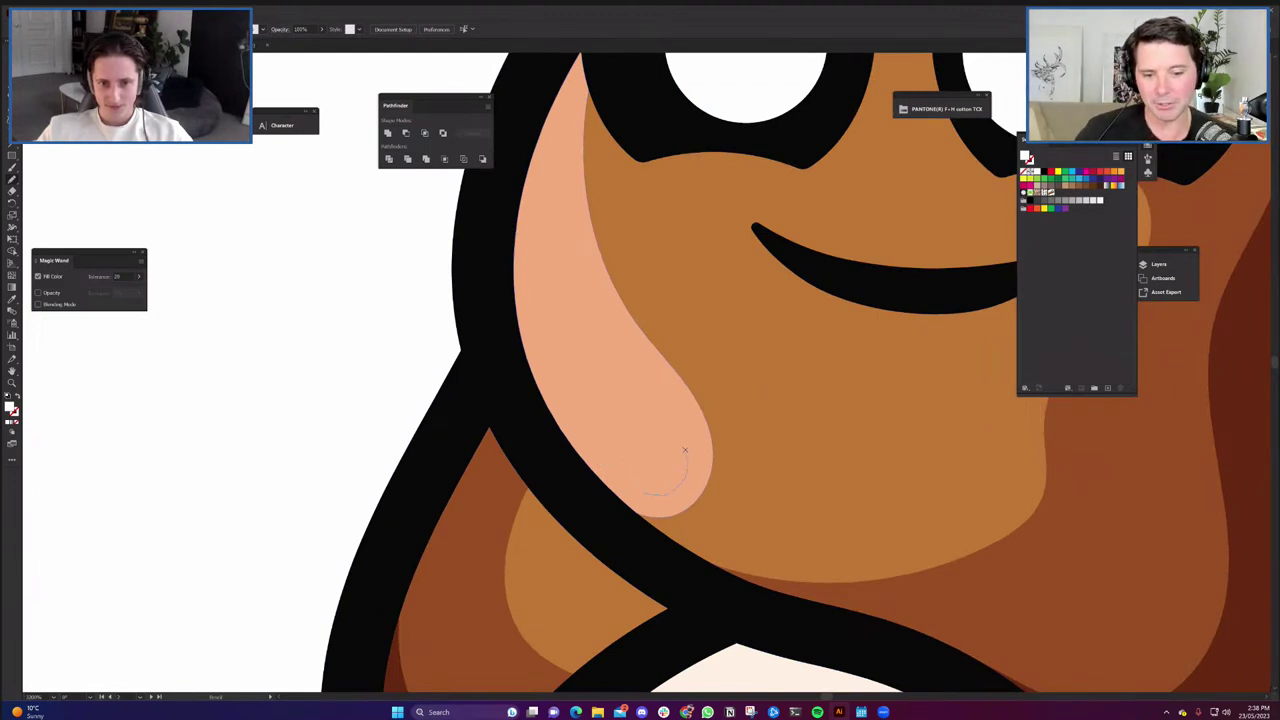
{"action": "left_click_drag", "start_coordinate": [592, 383], "coordinate": [605, 432]}
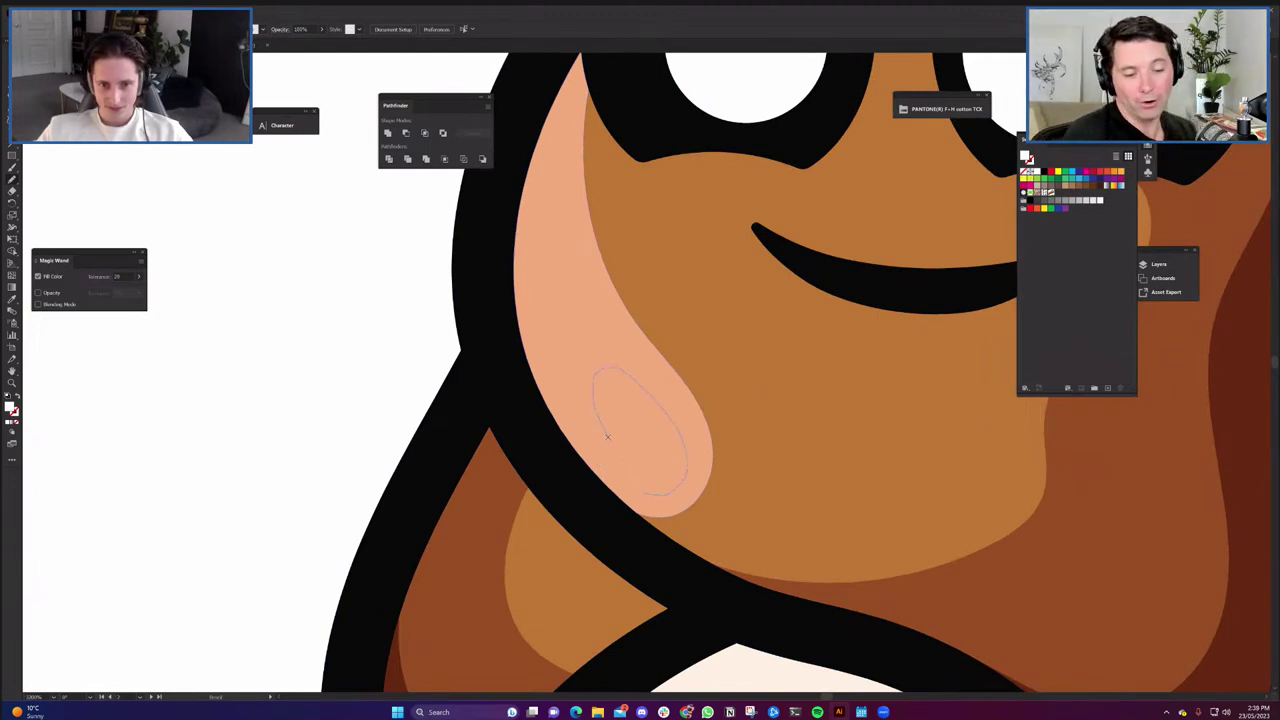
{"action": "left_click_drag", "start_coordinate": [646, 493], "coordinate": [649, 494]}
{"action": "scroll", "coordinate": [640, 485], "scroll_direction": "down", "scroll_amount": 4}
{"action": "key", "text": "i"}
{"action": "left_click_drag", "start_coordinate": [249, 462], "coordinate": [445, 416]}
{"action": "left_click", "coordinate": [258, 437]}
{"action": "key", "text": "v"}
{"action": "left_click", "coordinate": [697, 449]}
Draw a smaller pale pink oval shine just above the first one inside the peach highlight.
{"action": "left_click_drag", "start_coordinate": [844, 398], "coordinate": [741, 469]}
{"action": "scroll", "coordinate": [741, 469], "scroll_direction": "up", "scroll_amount": 3}
{"action": "scroll", "coordinate": [662, 461], "scroll_direction": "up", "scroll_amount": 2}
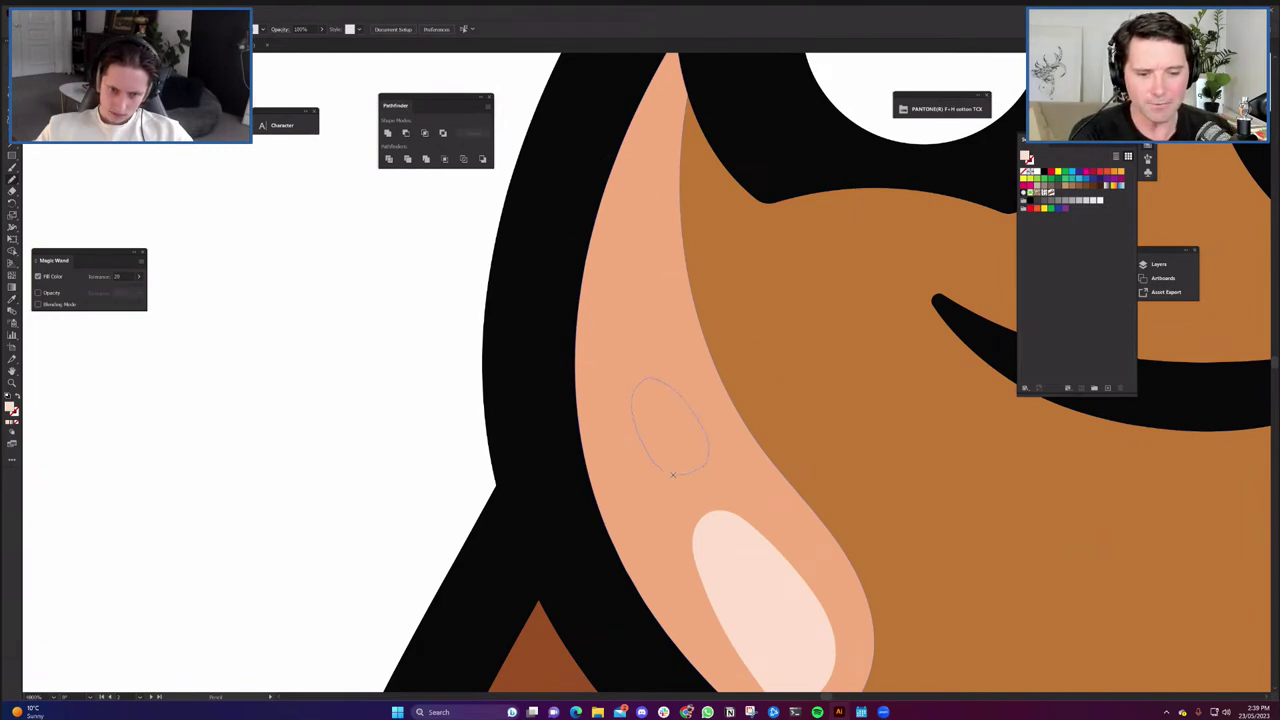
{"action": "left_click_drag", "start_coordinate": [668, 472], "coordinate": [668, 470]}
{"action": "scroll", "coordinate": [668, 470], "scroll_direction": "down", "scroll_amount": 5}
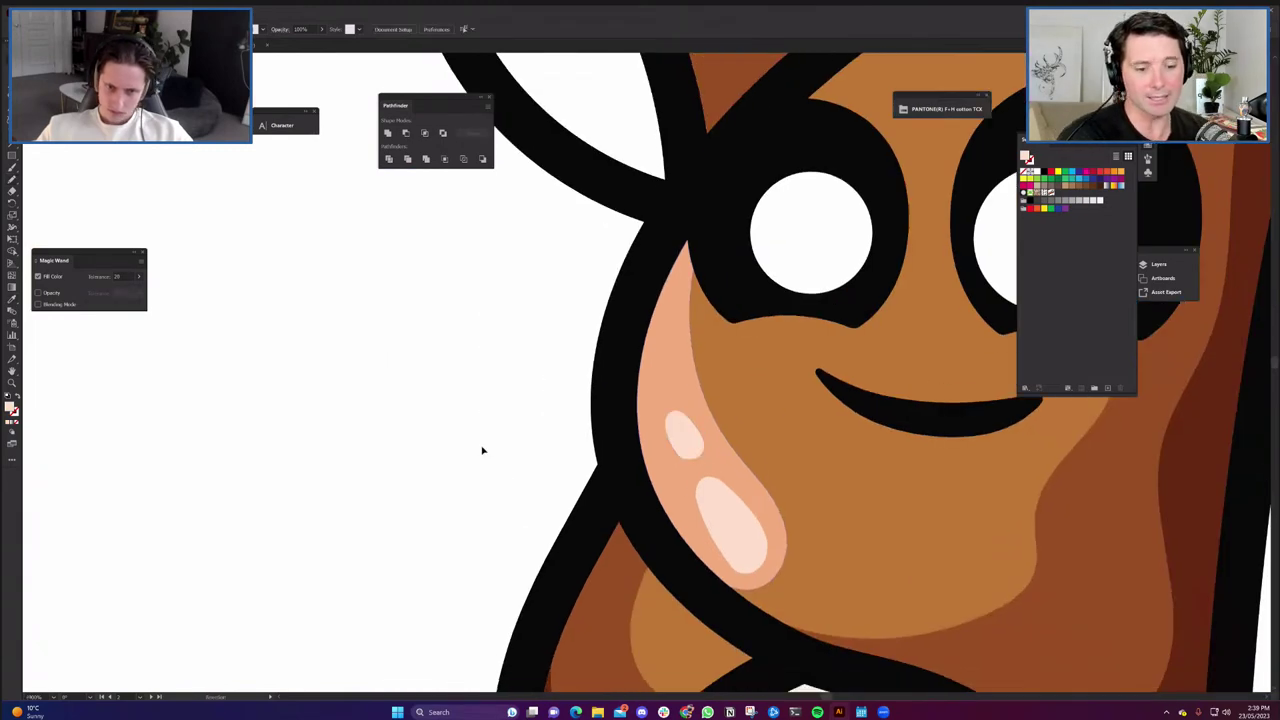
{"action": "scroll", "coordinate": [673, 494], "scroll_direction": "down", "scroll_amount": 4}
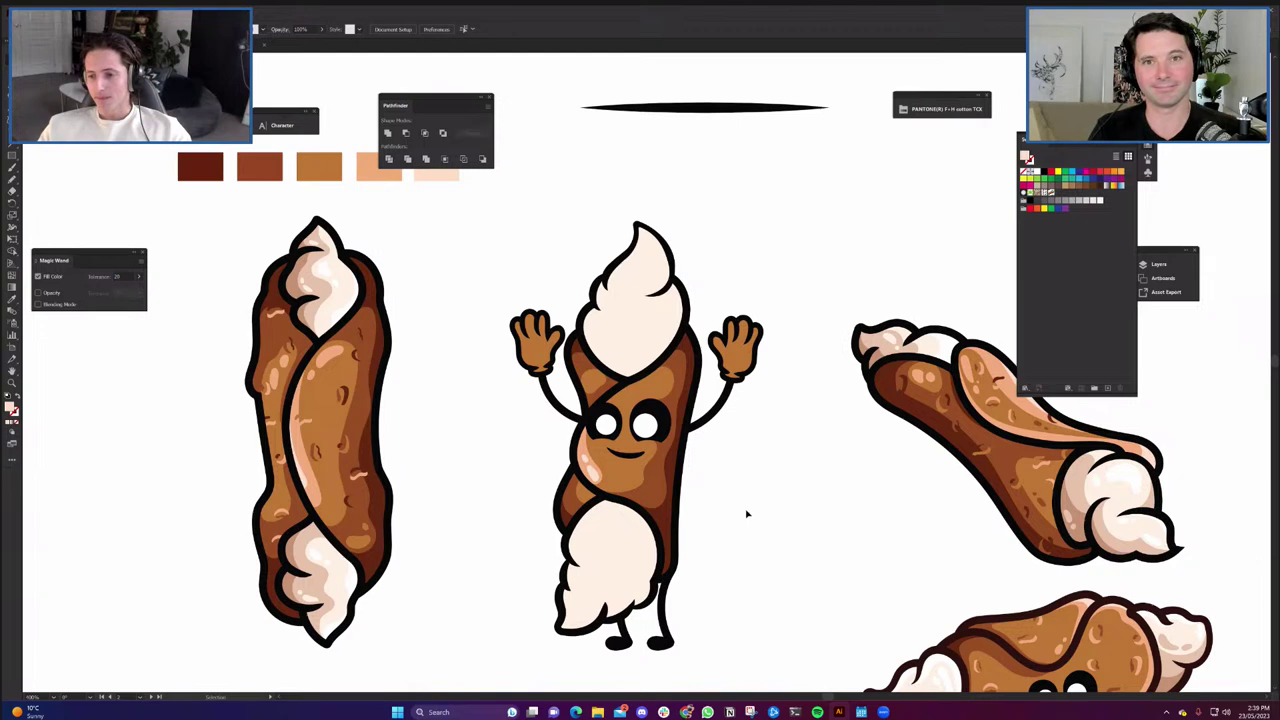
Select all of the waving character's artwork and unite it into one silhouette with Pathfinder.
{"action": "scroll", "coordinate": [741, 557], "scroll_direction": "down", "scroll_amount": 2}
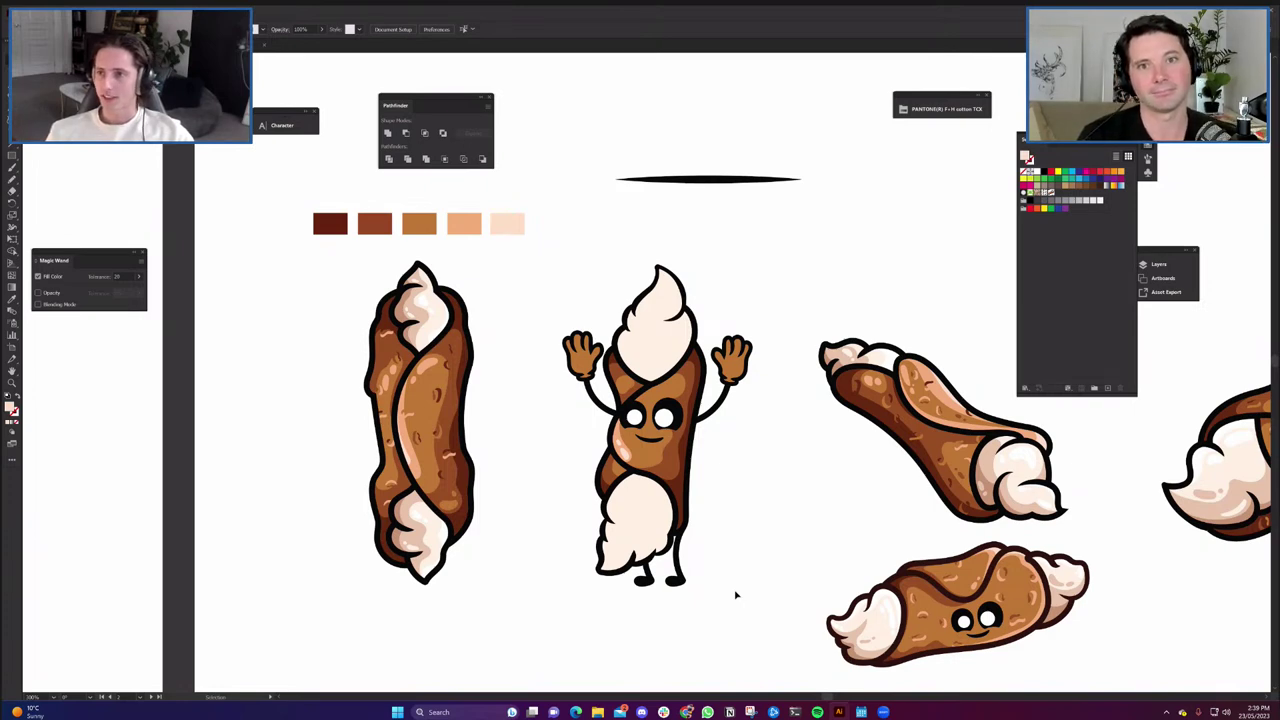
{"action": "scroll", "coordinate": [757, 590], "scroll_direction": "left", "scroll_amount": 1}
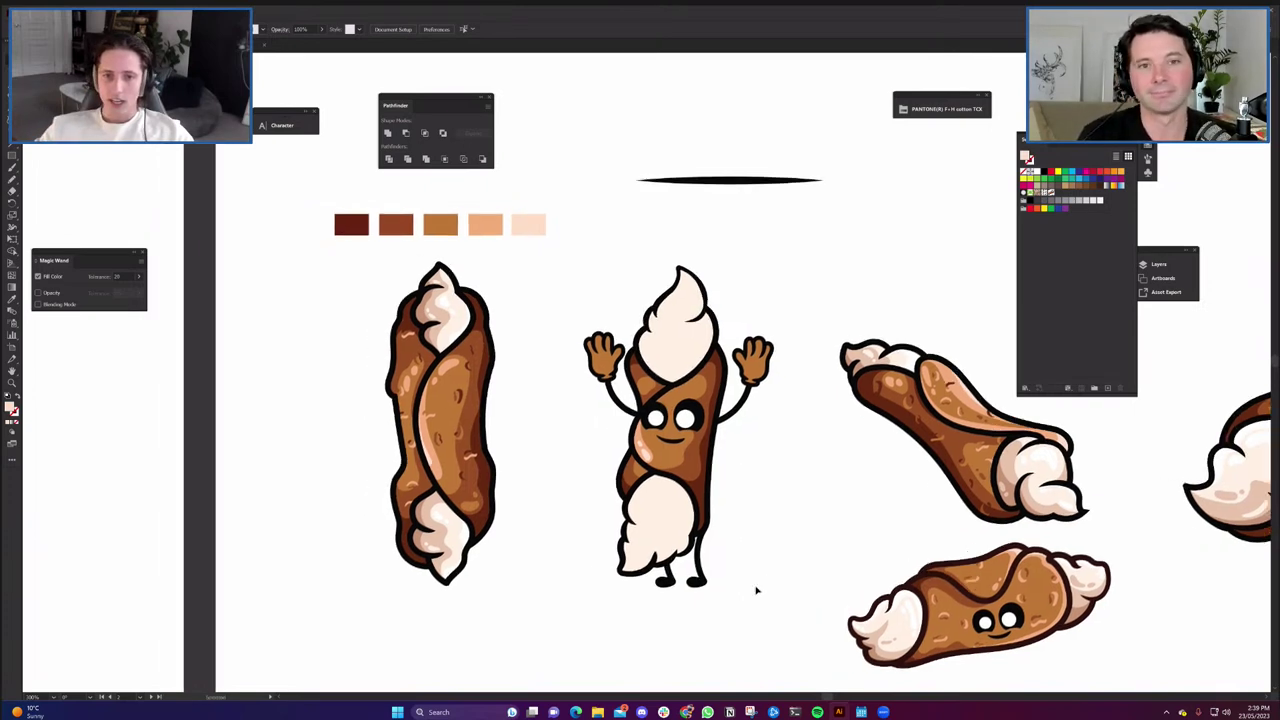
{"action": "left_click_drag", "start_coordinate": [742, 542], "coordinate": [558, 265]}
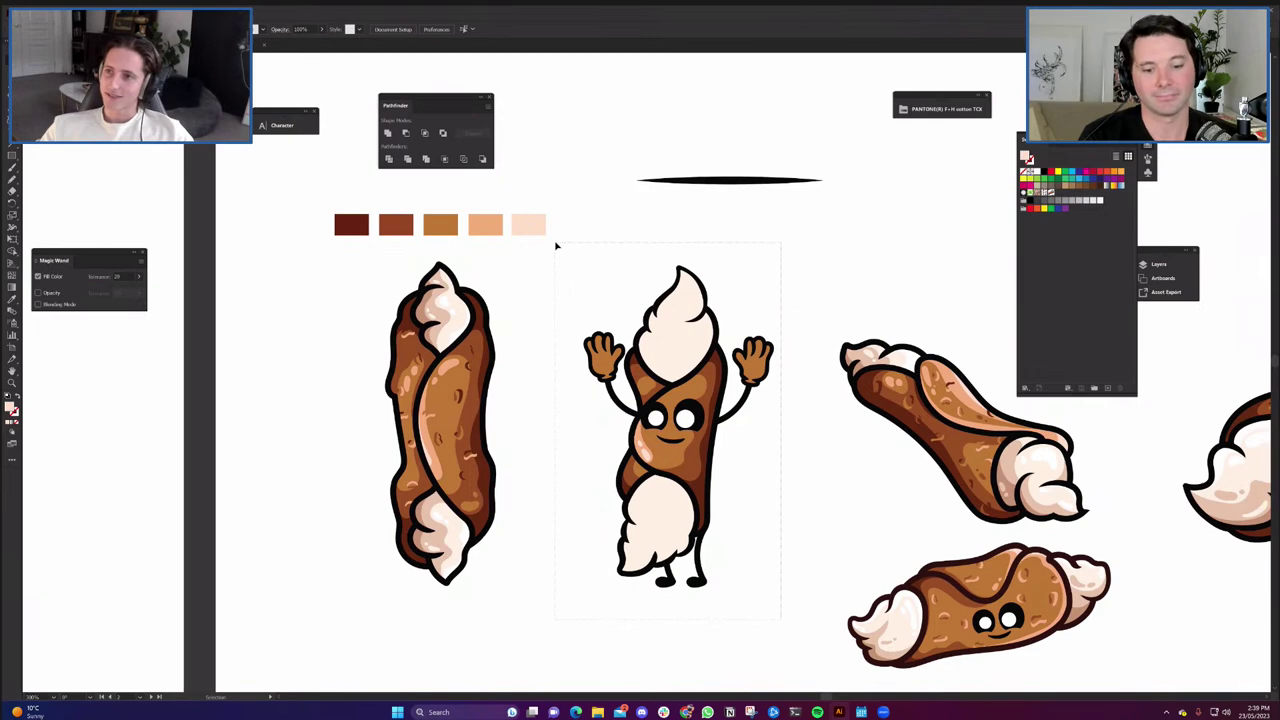
{"action": "left_click_drag", "start_coordinate": [556, 246], "coordinate": [556, 246]}
{"action": "left_click", "coordinate": [556, 246]}
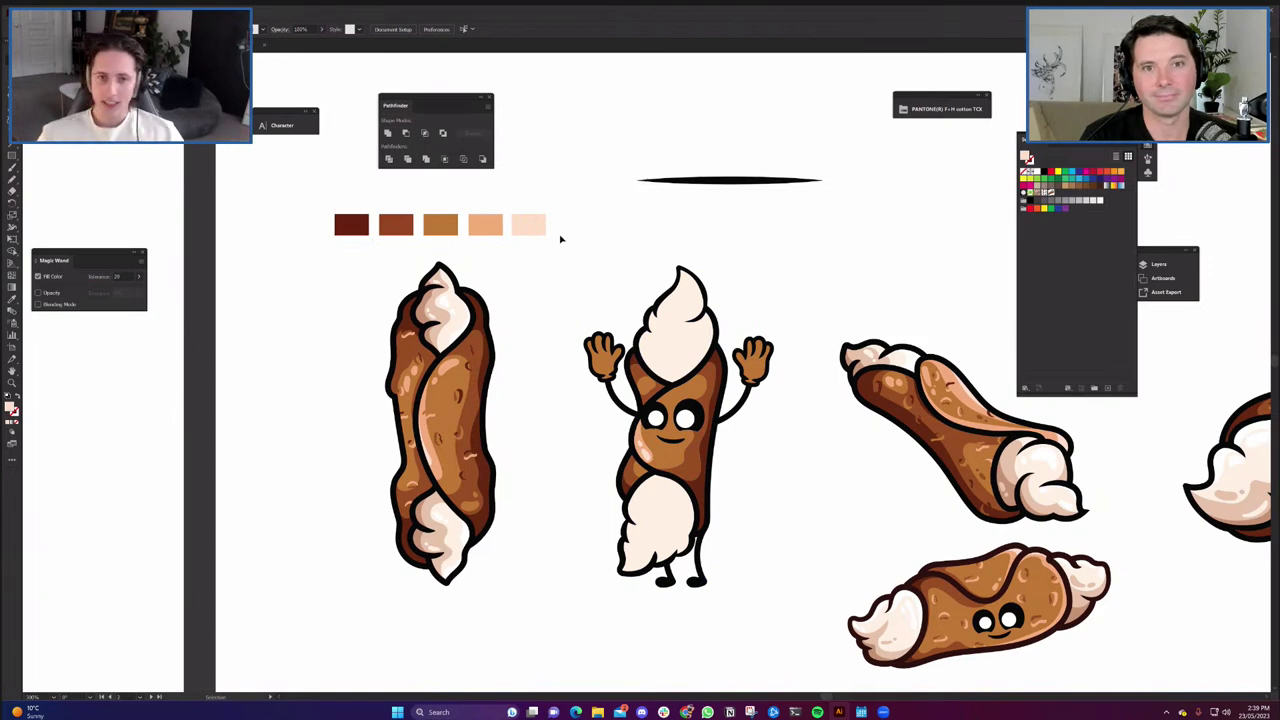
{"action": "left_click_drag", "start_coordinate": [560, 237], "coordinate": [817, 646]}
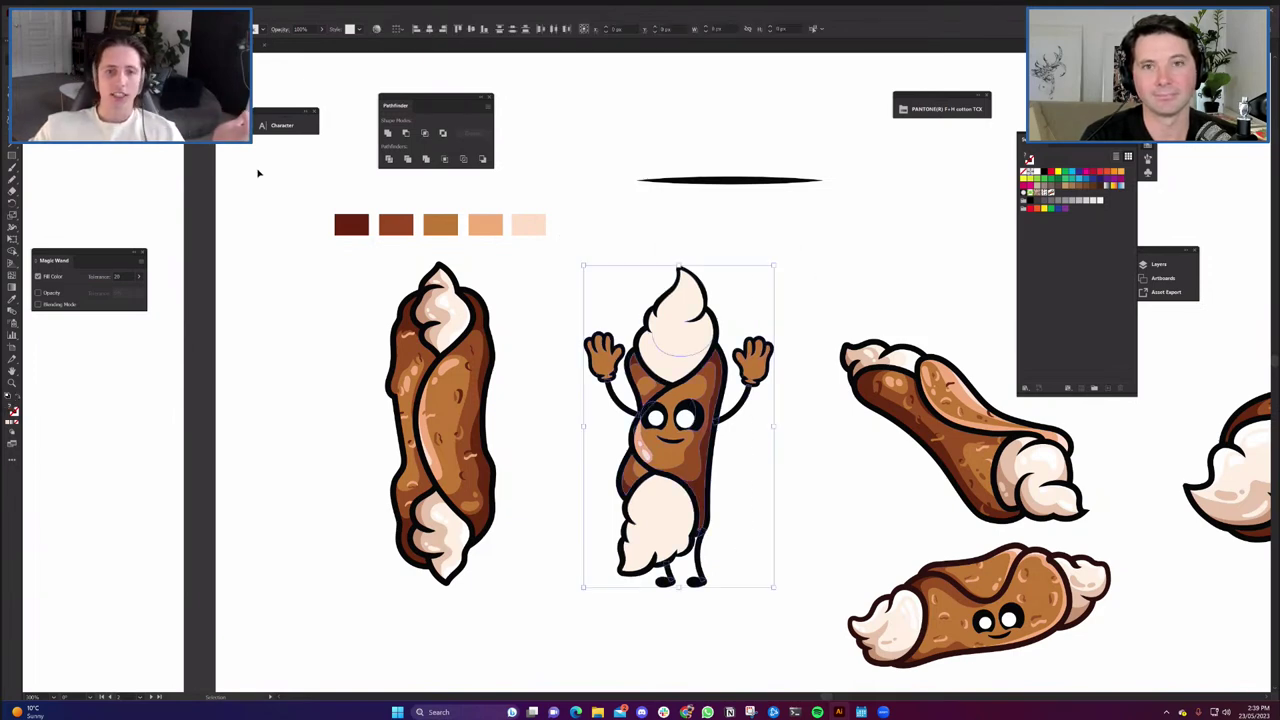
{"action": "left_click", "coordinate": [392, 133]}
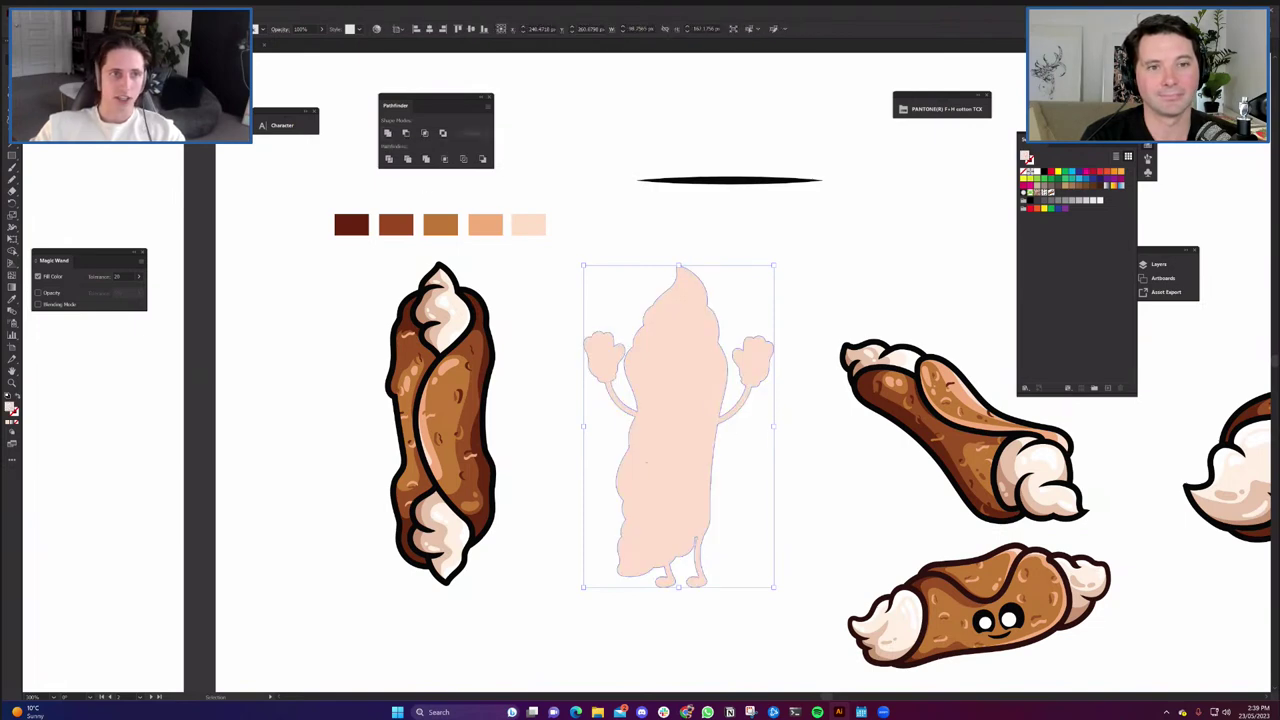
Preview a 6 px Offset Path around the united silhouette, cancel it, and undo the uniting of the waving character.
{"action": "left_click", "coordinate": [88, 13]}
{"action": "mouse_move", "coordinate": [148, 277]}
{"action": "left_click", "coordinate": [267, 317]}
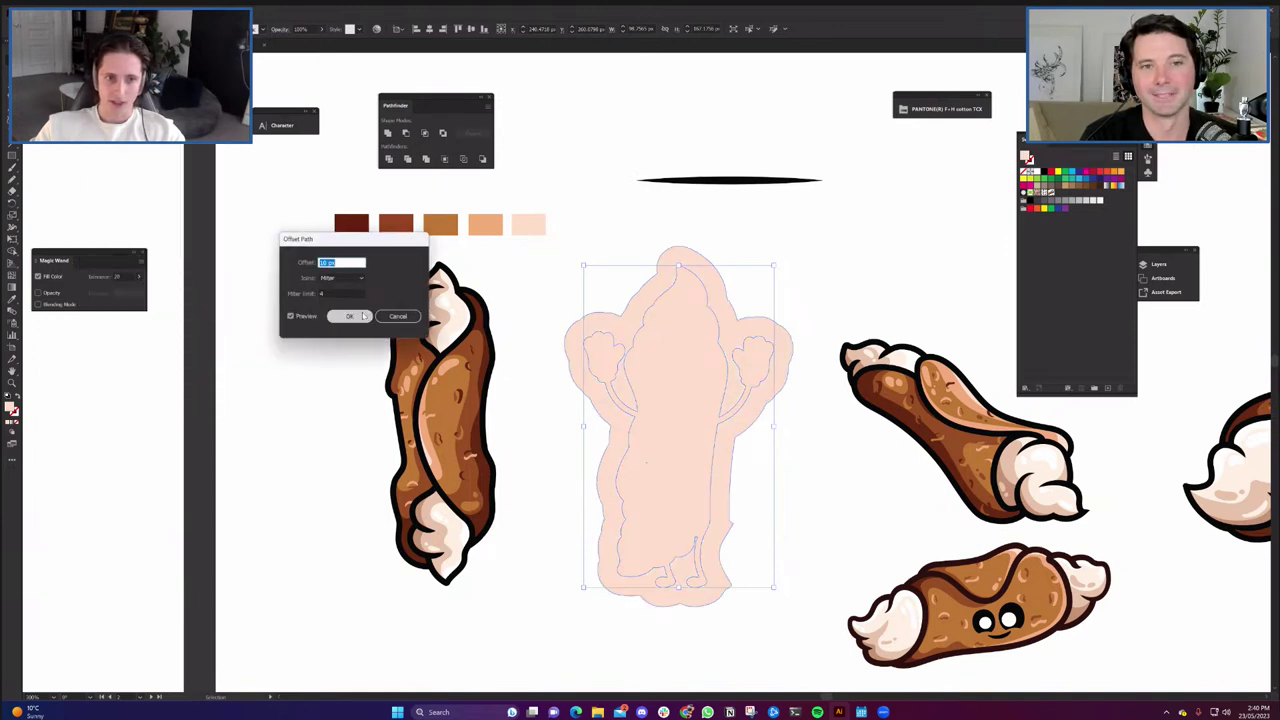
{"action": "key", "text": "Down"}
{"action": "key", "text": "Down"}
{"action": "key", "text": "Down"}
{"action": "key", "text": "Down"}
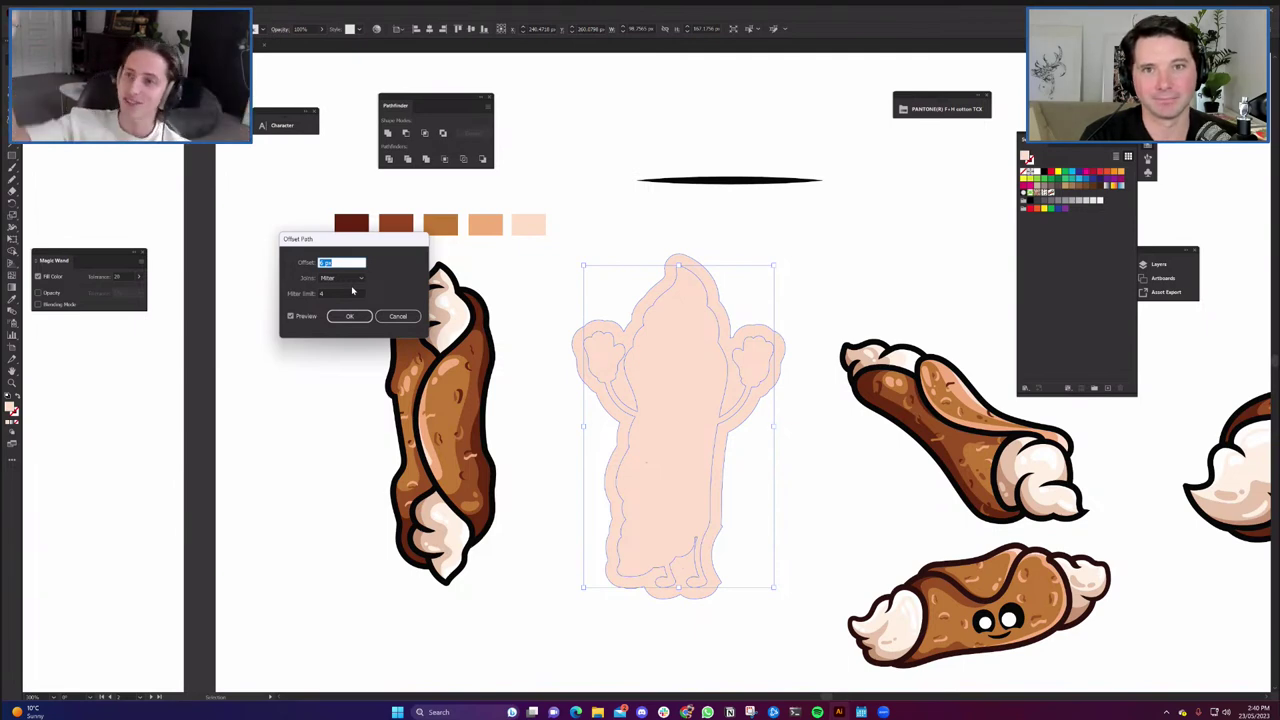
{"action": "left_click", "coordinate": [404, 319]}
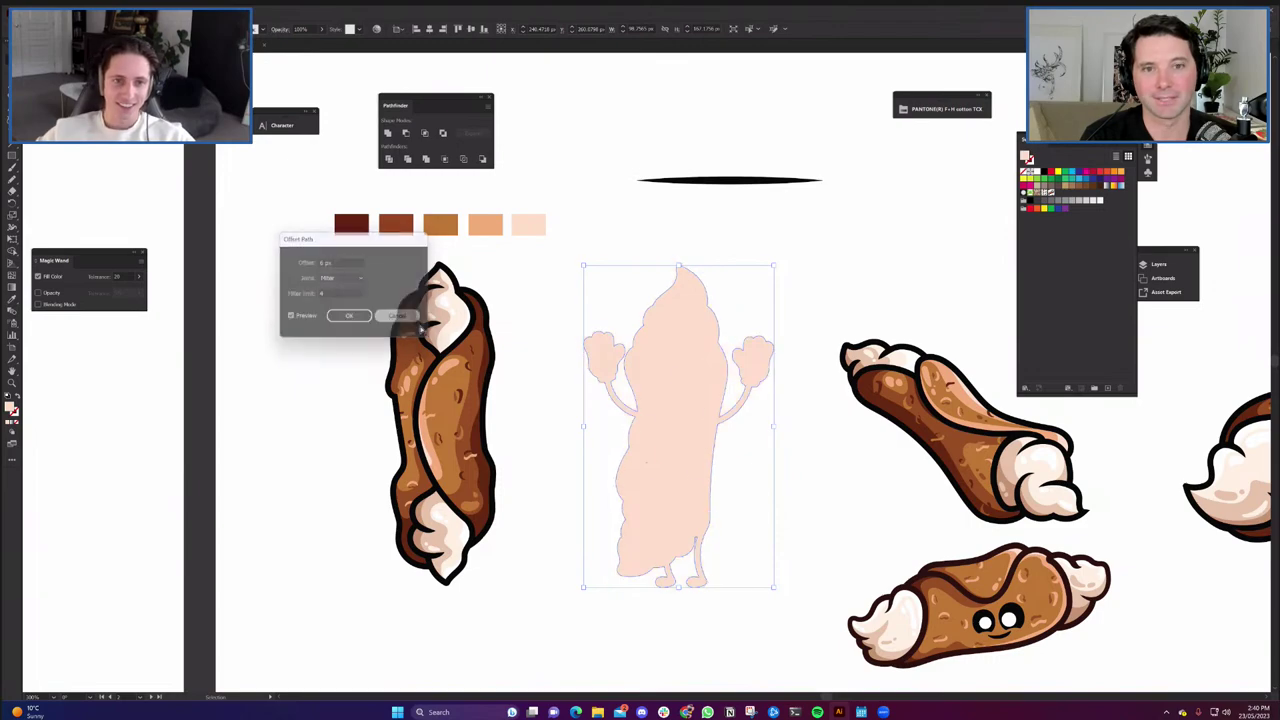
{"action": "key", "text": "ctrl+z"}
{"action": "key", "text": "ctrl+z"}
Draw a curved shading line across the lower part of the waving character's top cream and divide the cream along it.
{"action": "left_click", "coordinate": [716, 484]}
{"action": "scroll", "coordinate": [715, 484], "scroll_direction": "up", "scroll_amount": 2}
{"action": "left_click_drag", "start_coordinate": [736, 394], "coordinate": [774, 337]}
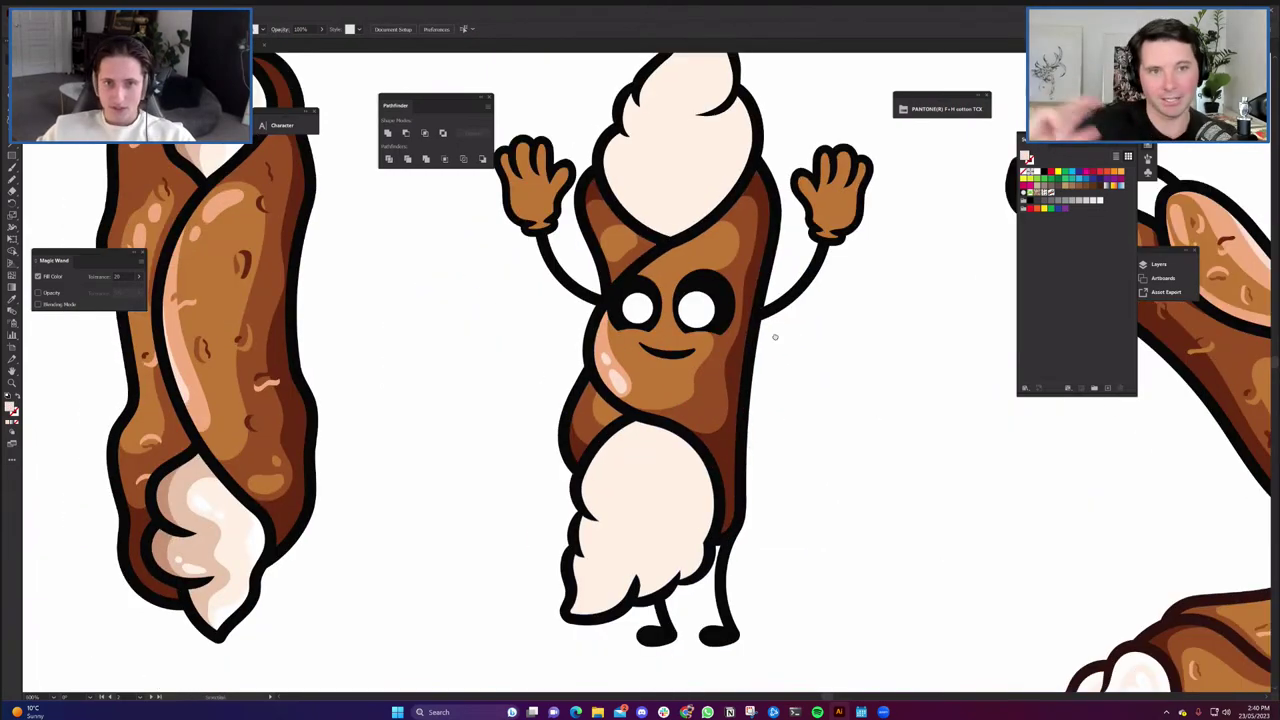
{"action": "left_click_drag", "start_coordinate": [666, 191], "coordinate": [680, 374]}
{"action": "key", "text": "p"}
{"action": "scroll", "coordinate": [643, 307], "scroll_direction": "up", "scroll_amount": 2}
{"action": "key", "text": "a"}
{"action": "left_click", "coordinate": [671, 406]}
{"action": "left_click", "coordinate": [699, 392], "text": "shift"}
{"action": "left_click", "coordinate": [390, 160]}
Fill the divided lower piece of the top cream with the tan-pink cream shadow sampled from the finished cannoli.
{"action": "left_click", "coordinate": [672, 440]}
{"action": "scroll", "coordinate": [711, 420], "scroll_direction": "down", "scroll_amount": 2}
{"action": "scroll", "coordinate": [727, 377], "scroll_direction": "down", "scroll_amount": 3}
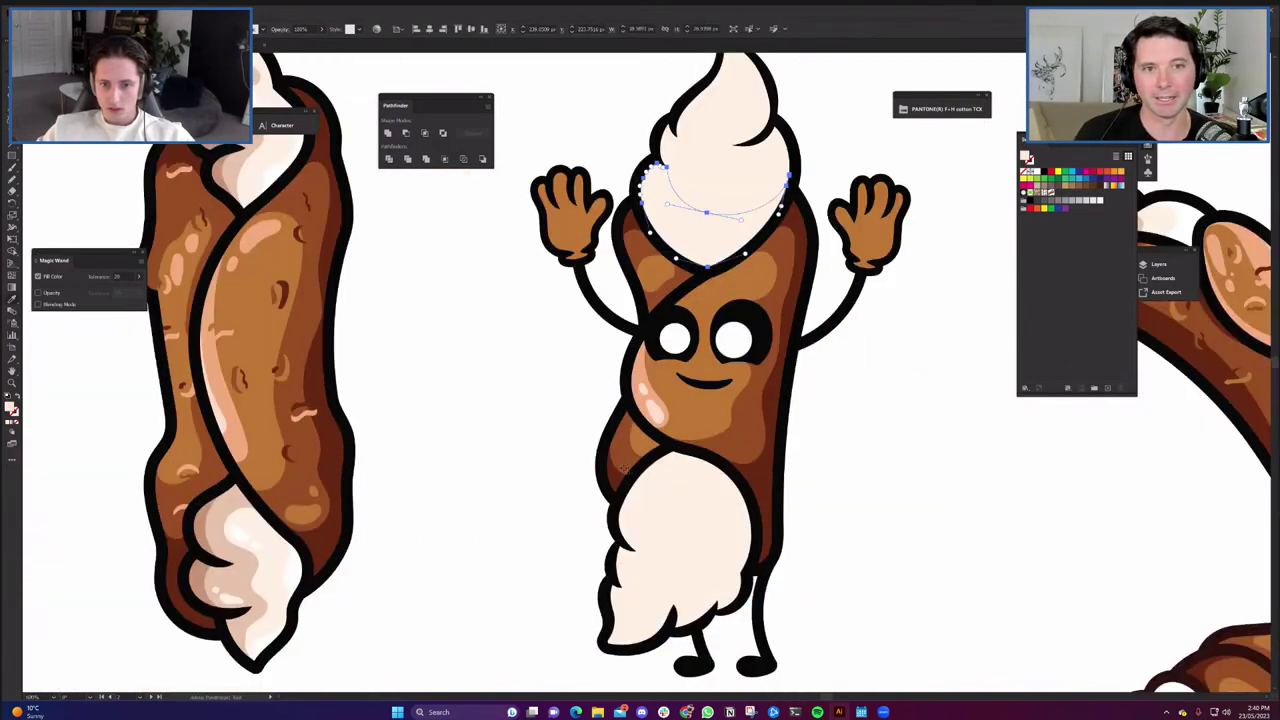
{"action": "scroll", "coordinate": [720, 452], "scroll_direction": "up", "scroll_amount": 1}
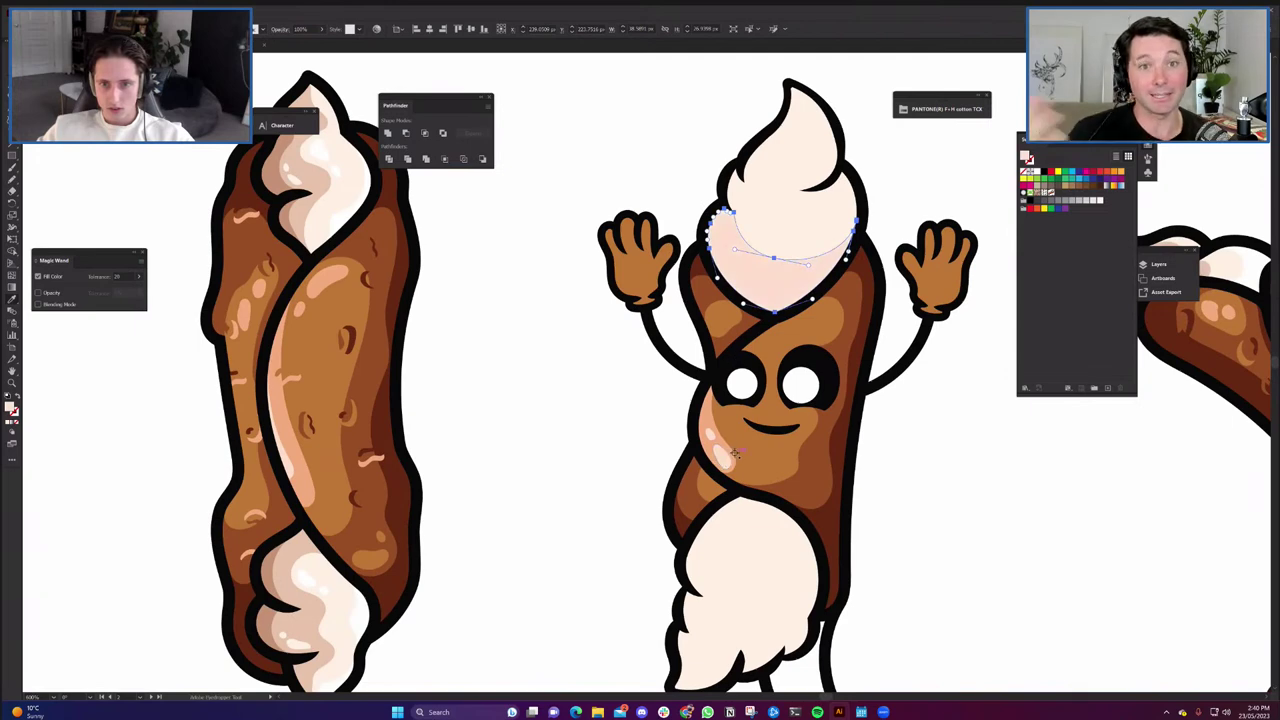
{"action": "left_click_drag", "start_coordinate": [570, 424], "coordinate": [558, 454]}
{"action": "left_click", "coordinate": [278, 241]}
{"action": "left_click", "coordinate": [312, 265]}
{"action": "key", "text": "v"}
{"action": "left_click", "coordinate": [565, 479]}
{"action": "key", "text": "ctrl+z"}
{"action": "left_click", "coordinate": [577, 417]}
Draw a wavy shading curve from the tip of the cream's right fold to the outline and divide the cream along it.
{"action": "scroll", "coordinate": [804, 302], "scroll_direction": "up", "scroll_amount": 4}
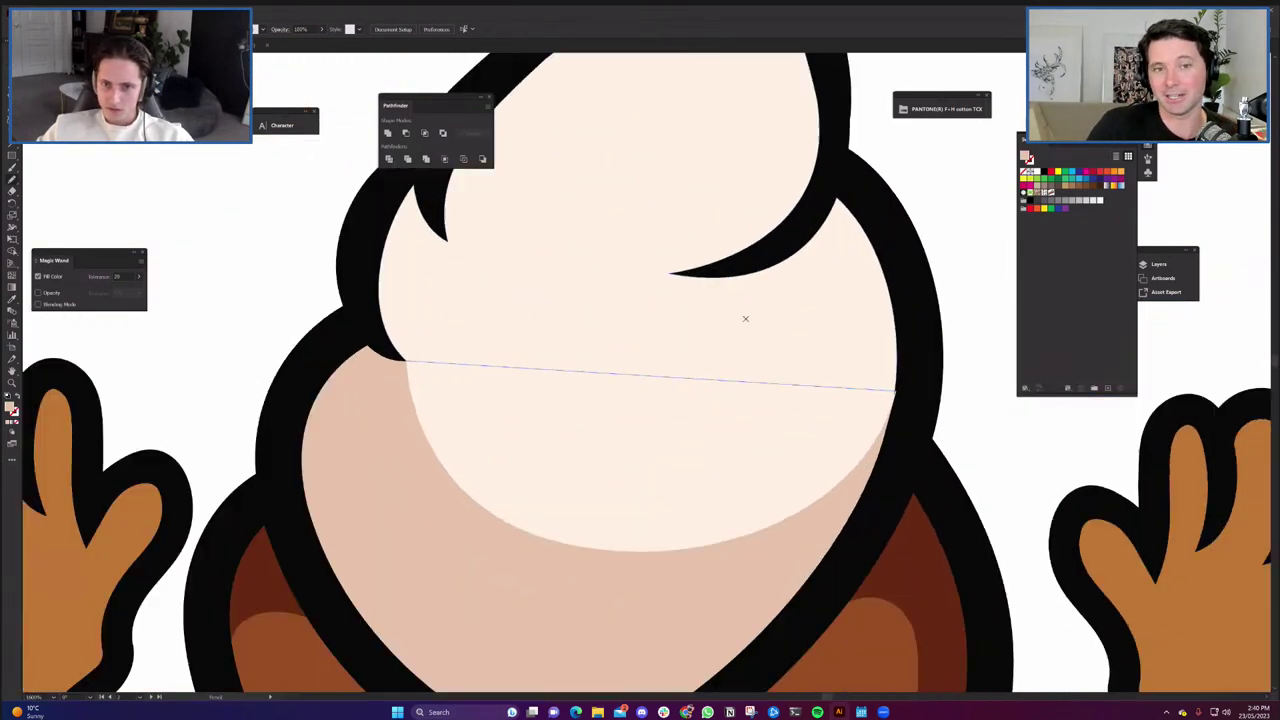
{"action": "scroll", "coordinate": [745, 318], "scroll_direction": "up", "scroll_amount": 1}
{"action": "mouse_move", "coordinate": [705, 287]}
{"action": "left_mouse_down"}
{"action": "mouse_move", "coordinate": [888, 293]}
{"action": "mouse_move", "coordinate": [923, 315]}
{"action": "left_mouse_up"}
{"action": "left_click_drag", "start_coordinate": [942, 364], "coordinate": [948, 400]}
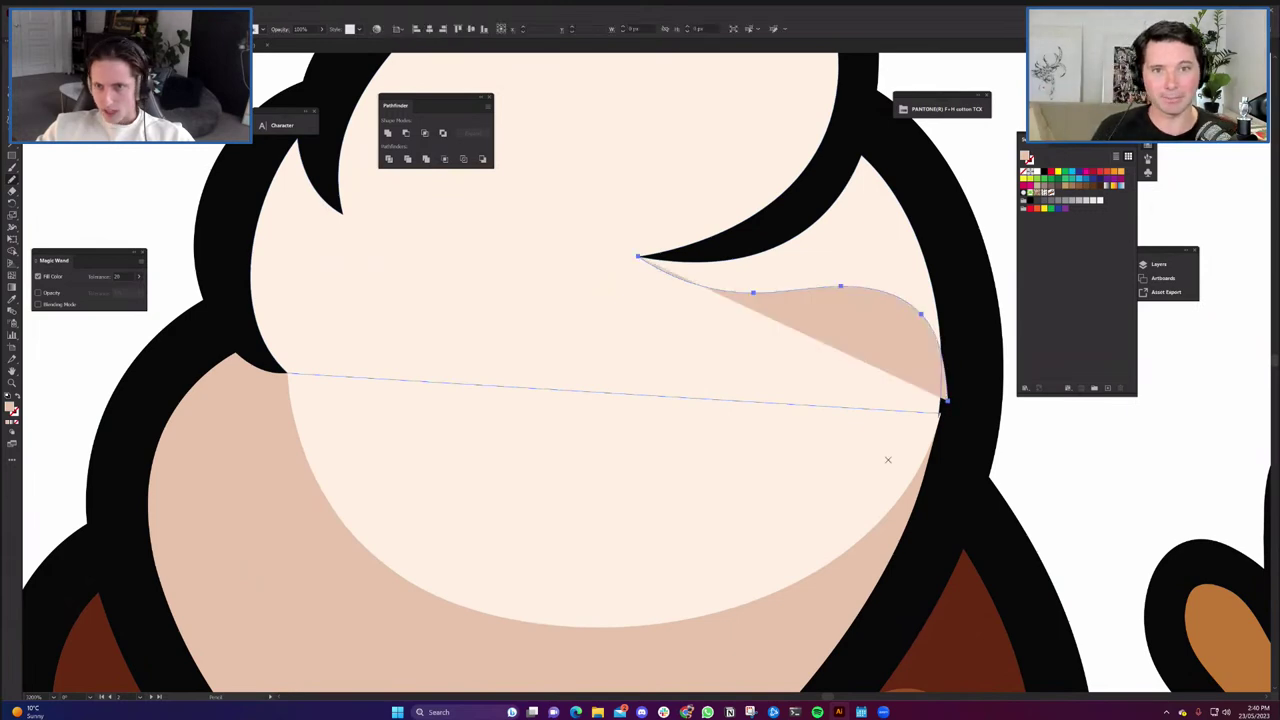
{"action": "key", "text": "shift+x"}
{"action": "left_click", "coordinate": [911, 394], "text": "shift"}
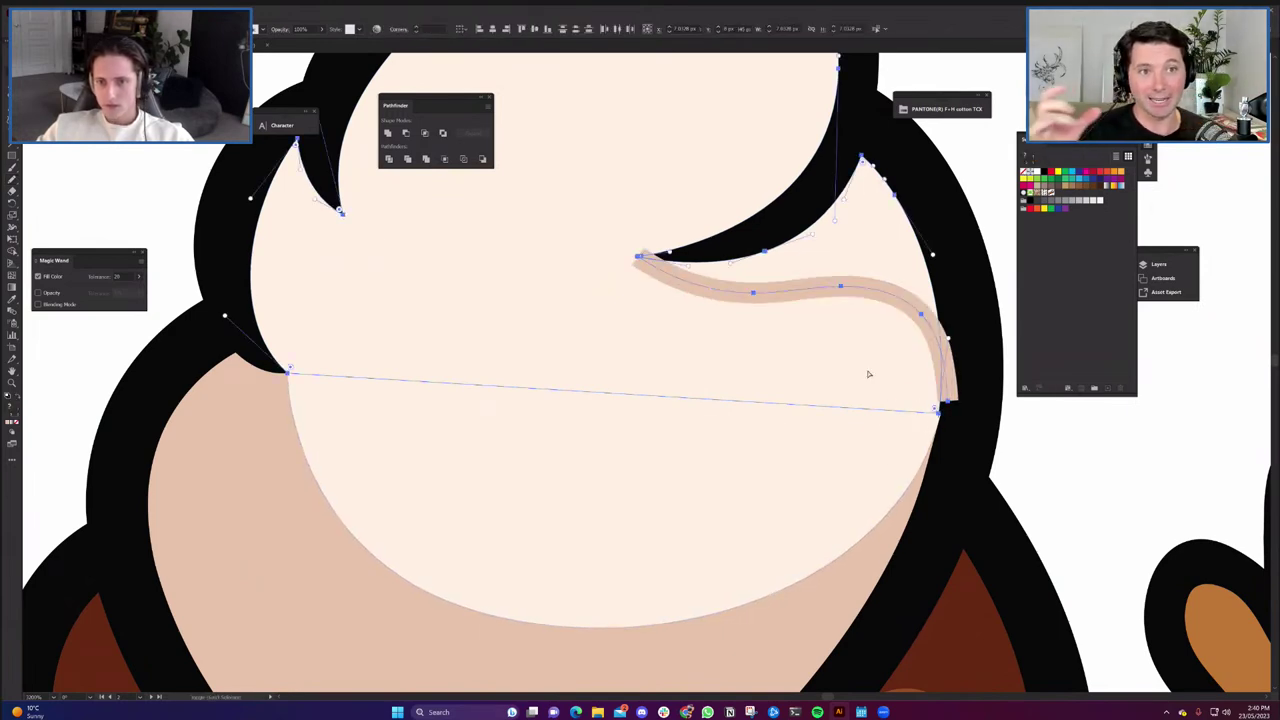
{"action": "left_click", "coordinate": [389, 159]}
Fill the divided piece beneath the right fold with the tan-pink sampled from the cream's lower shadow.
{"action": "left_click", "coordinate": [877, 280]}
{"action": "key", "text": "i"}
{"action": "left_click", "coordinate": [699, 634]}
{"action": "key", "text": "v"}
Move the stray anchor point on the cream's right edge to close the white sliver beside the black outline.
{"action": "scroll", "coordinate": [985, 430], "scroll_direction": "up", "scroll_amount": 3}
{"action": "left_click", "coordinate": [960, 447]}
{"action": "scroll", "coordinate": [960, 447], "scroll_direction": "up", "scroll_amount": 2}
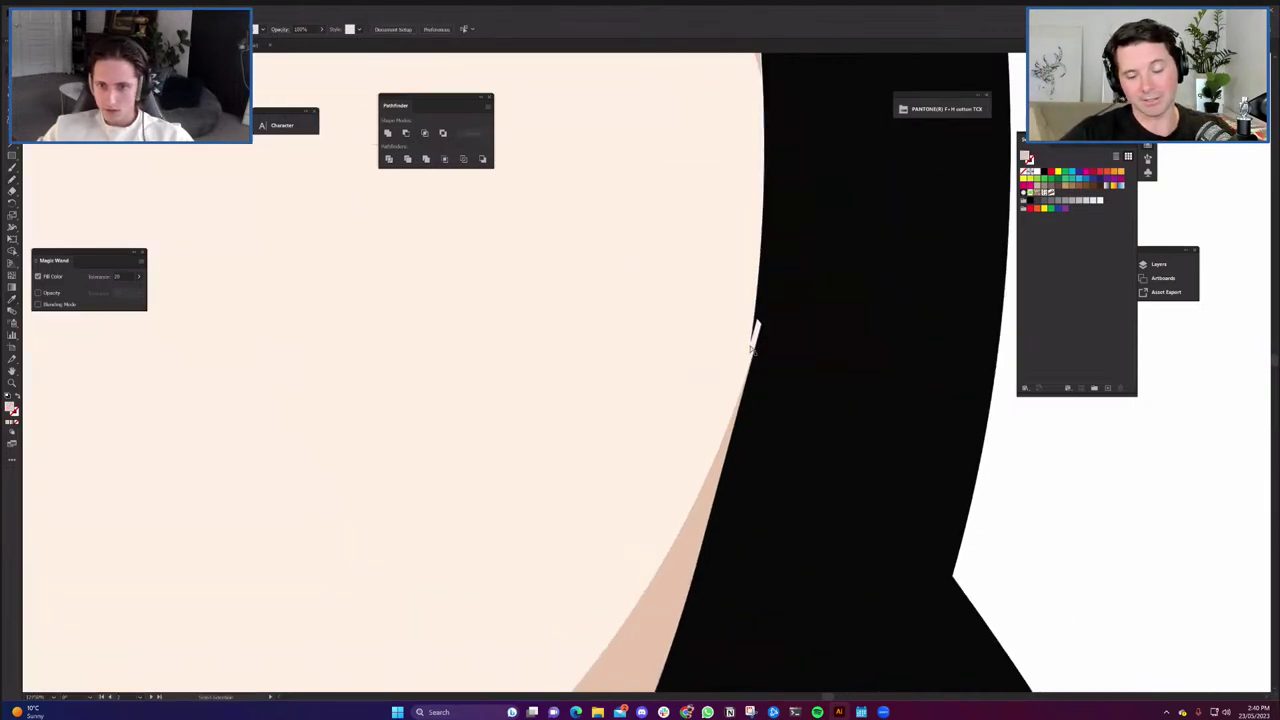
{"action": "scroll", "coordinate": [757, 352], "scroll_direction": "up", "scroll_amount": 2}
{"action": "key", "text": "a"}
{"action": "left_click", "coordinate": [813, 252]}
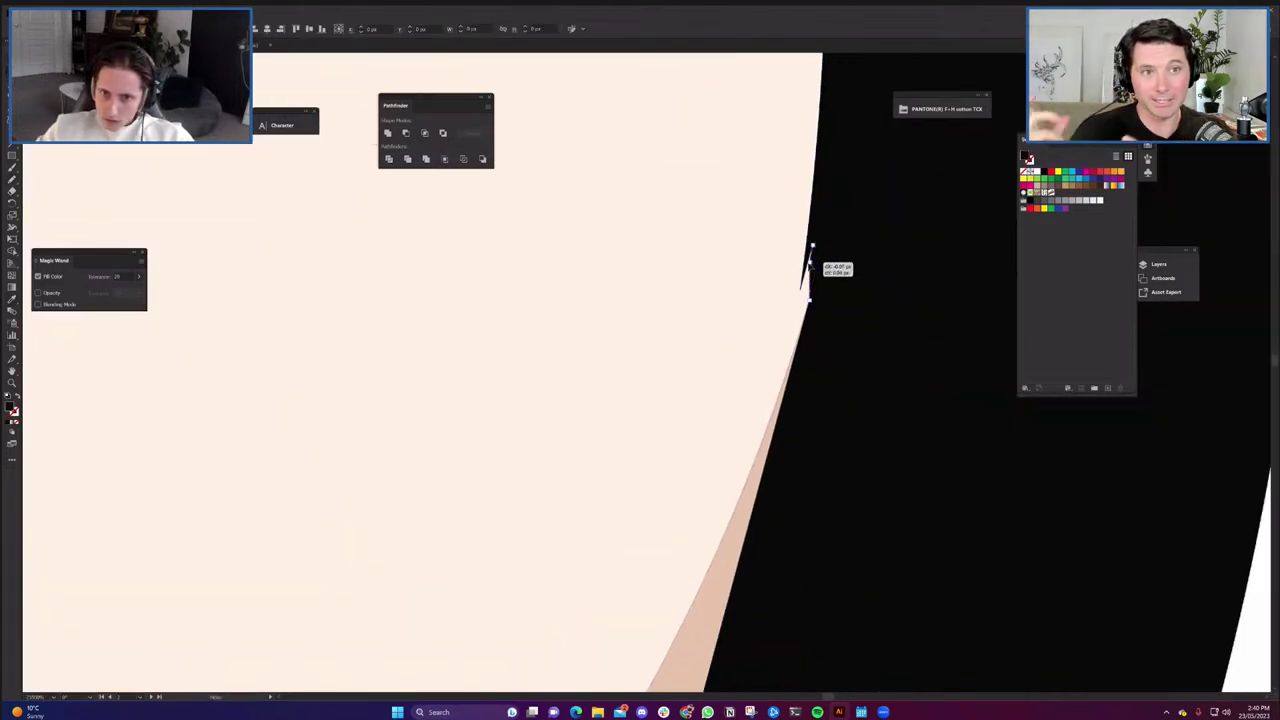
{"action": "left_click_drag", "start_coordinate": [818, 297], "coordinate": [801, 293]}
{"action": "scroll", "coordinate": [808, 368], "scroll_direction": "down", "scroll_amount": 6}
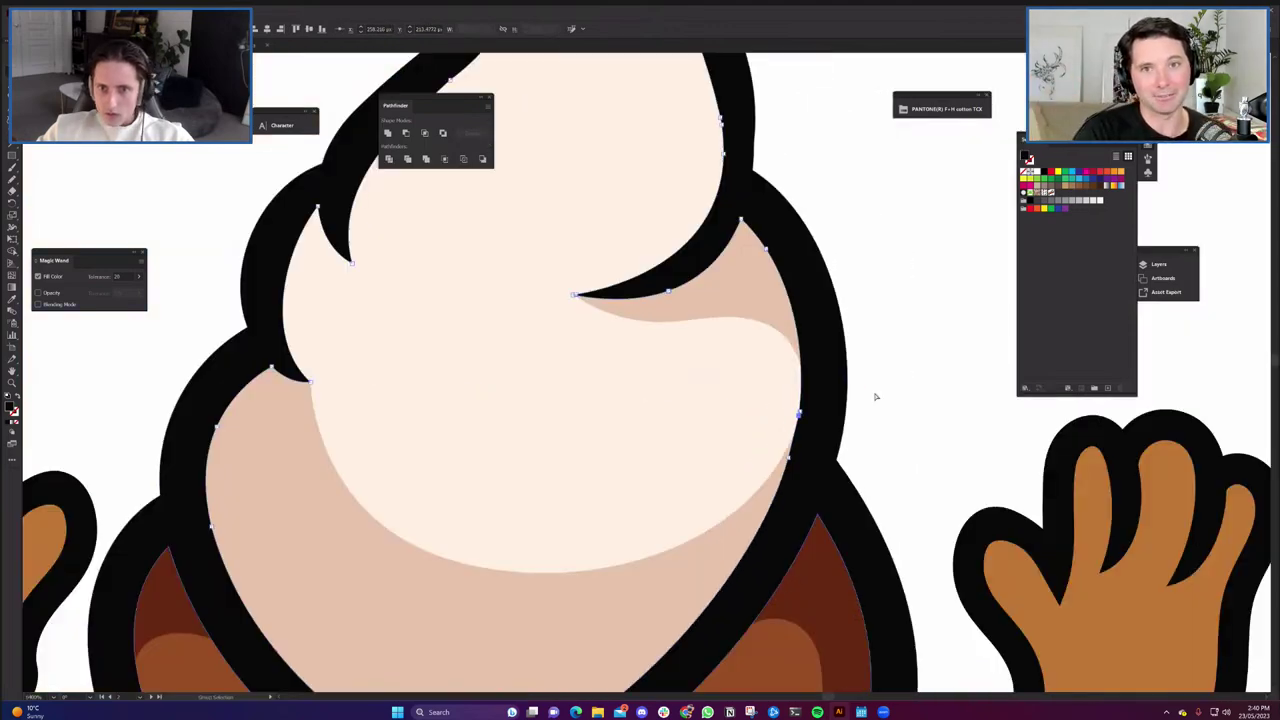
{"action": "scroll", "coordinate": [866, 366], "scroll_direction": "down", "scroll_amount": 2}
{"action": "left_click", "coordinate": [866, 366]}
{"action": "scroll", "coordinate": [725, 265], "scroll_direction": "up", "scroll_amount": 4}
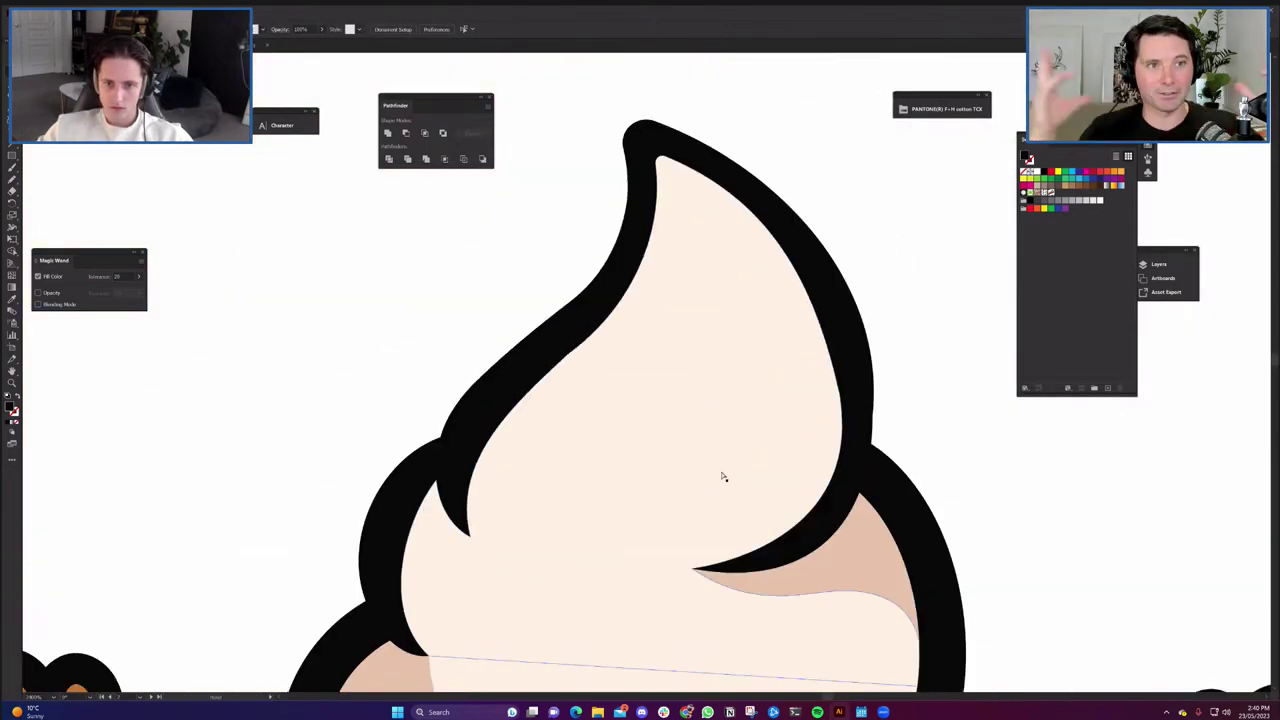
{"action": "left_click", "coordinate": [693, 568]}
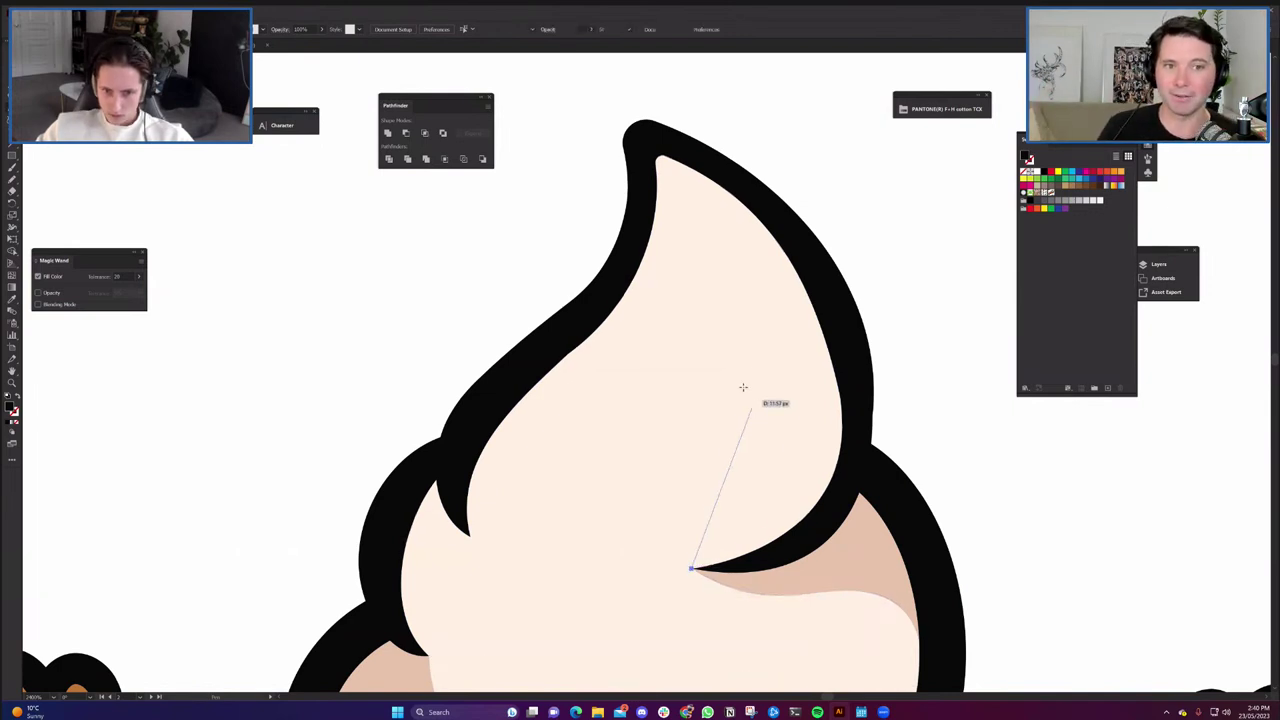
{"action": "left_click_drag", "start_coordinate": [732, 325], "coordinate": [678, 132]}
{"action": "key", "text": "ctrl+z"}
{"action": "left_click_drag", "start_coordinate": [735, 290], "coordinate": [669, 91]}
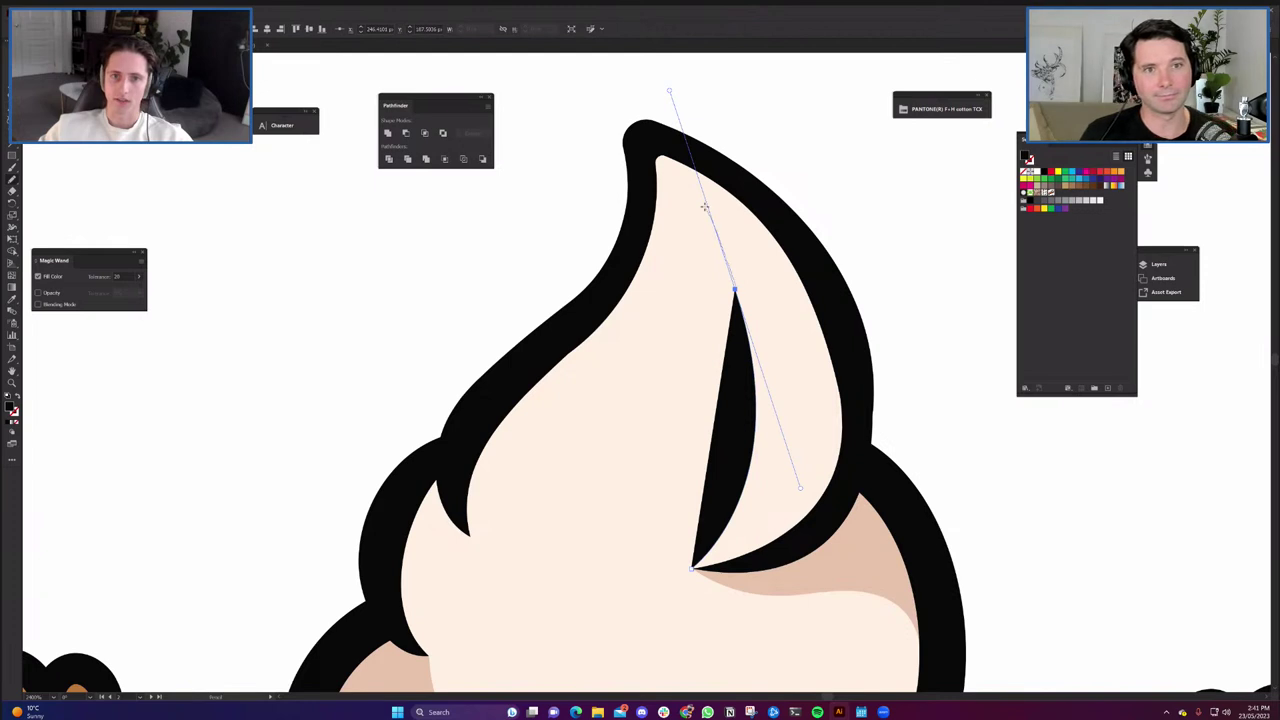
{"action": "left_click", "coordinate": [651, 155]}
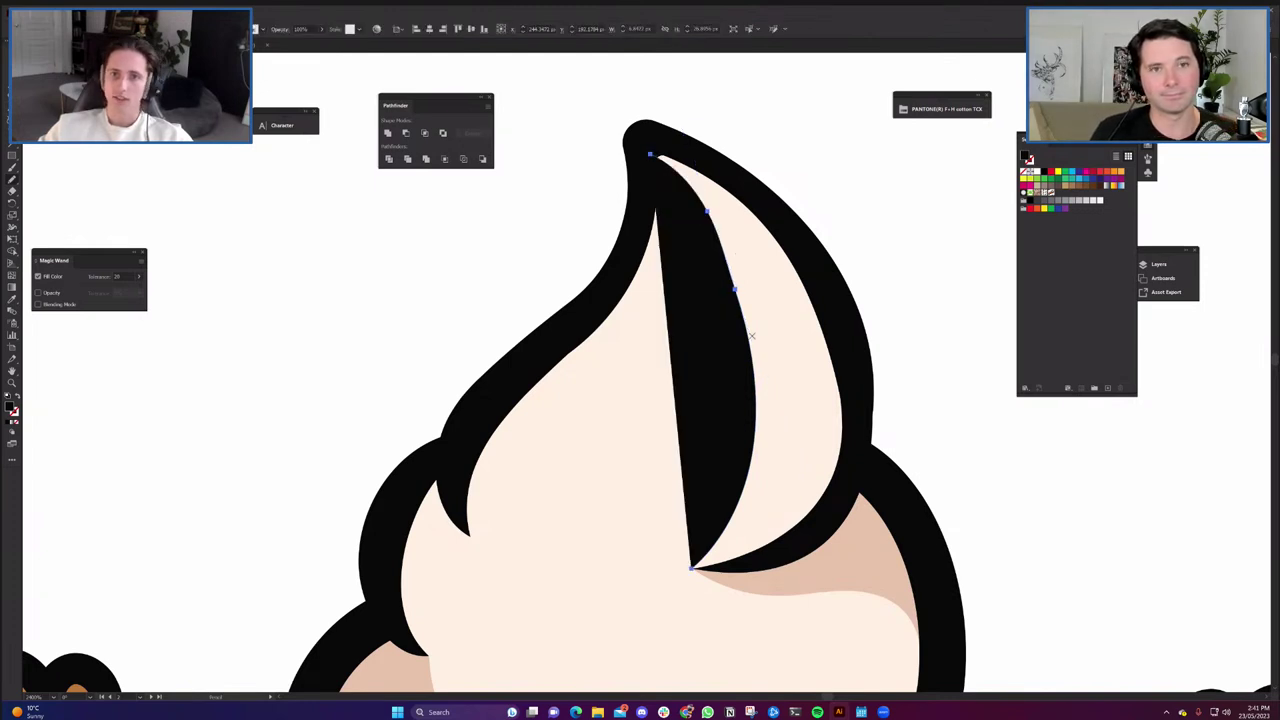
{"action": "key", "text": "ctrl+z"}
{"action": "key", "text": "ctrl+z"}
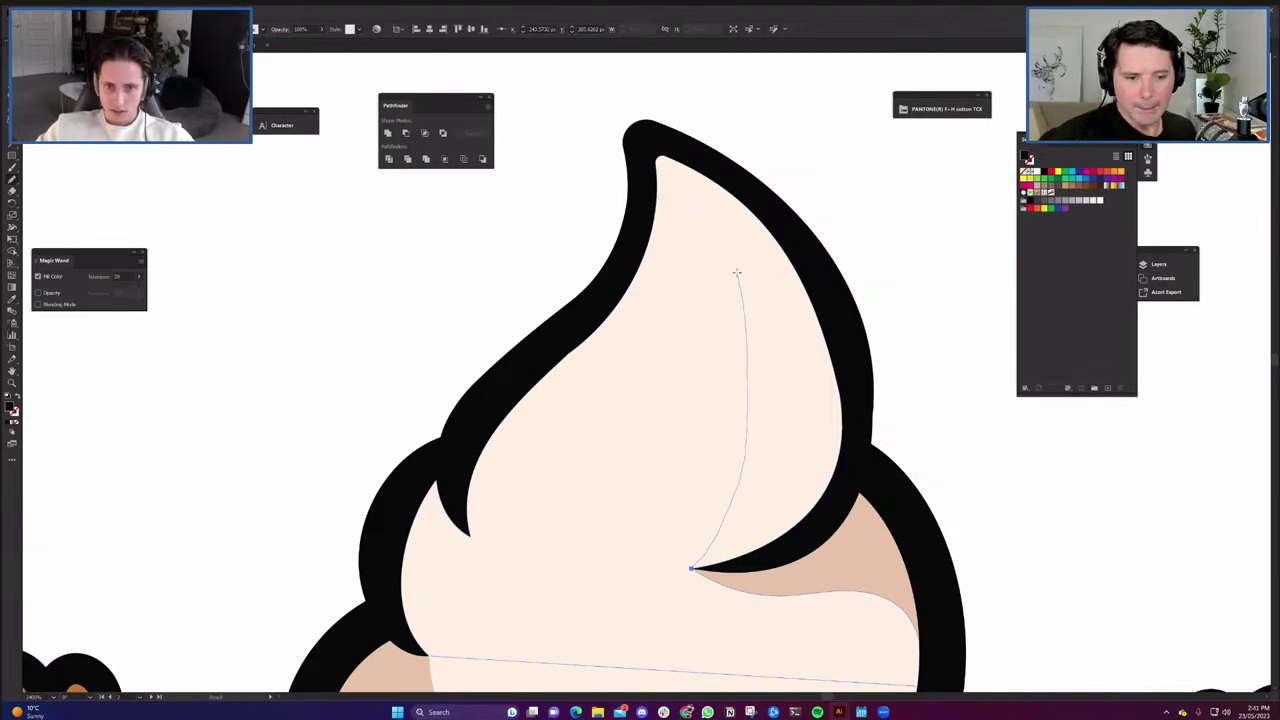
Complete a shading curve from the right fold's tip up to the cream's peak and divide the cream along it.
{"action": "left_click", "coordinate": [664, 160]}
{"action": "key", "text": "ctrl+a"}
{"action": "left_click", "coordinate": [389, 159]}
Fill the divided right side of the cream's peak with the tan-pink sampled from the shadow under the fold.
{"action": "left_click", "coordinate": [769, 446]}
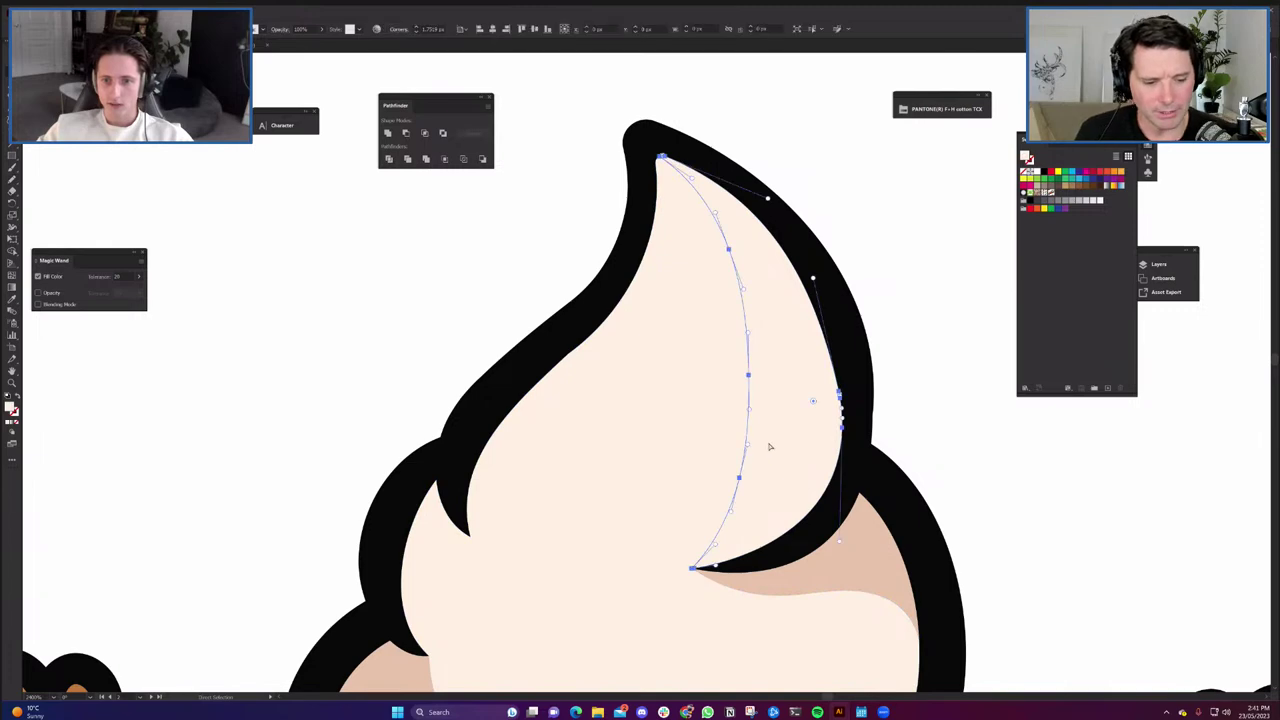
{"action": "scroll", "coordinate": [778, 424], "scroll_direction": "down", "scroll_amount": 1}
{"action": "key", "text": "i"}
{"action": "left_click", "coordinate": [842, 526]}
{"action": "key", "text": "v"}
{"action": "left_click", "coordinate": [919, 465]}
{"action": "left_click_drag", "start_coordinate": [871, 420], "coordinate": [931, 261]}
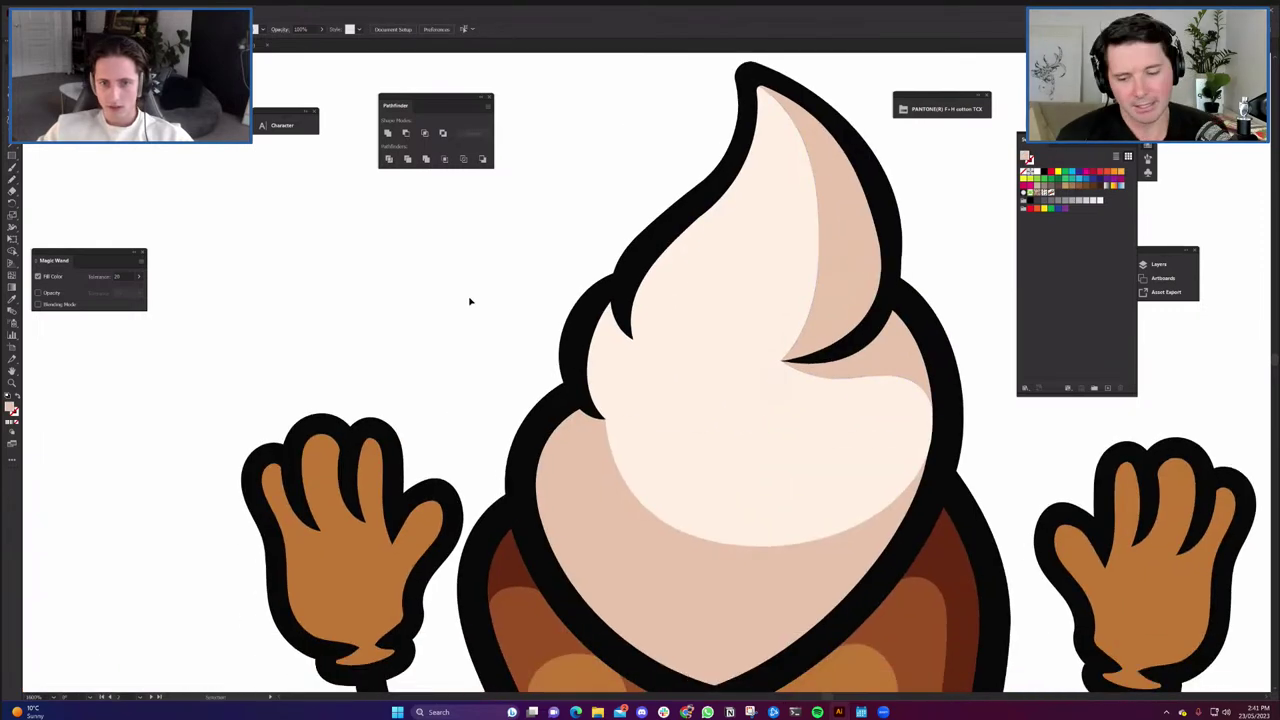
Draw a shading curve inside the cream's small left lobe, extend its lower end into the outline, and divide the cream along it.
{"action": "scroll", "coordinate": [568, 408], "scroll_direction": "up", "scroll_amount": 2}
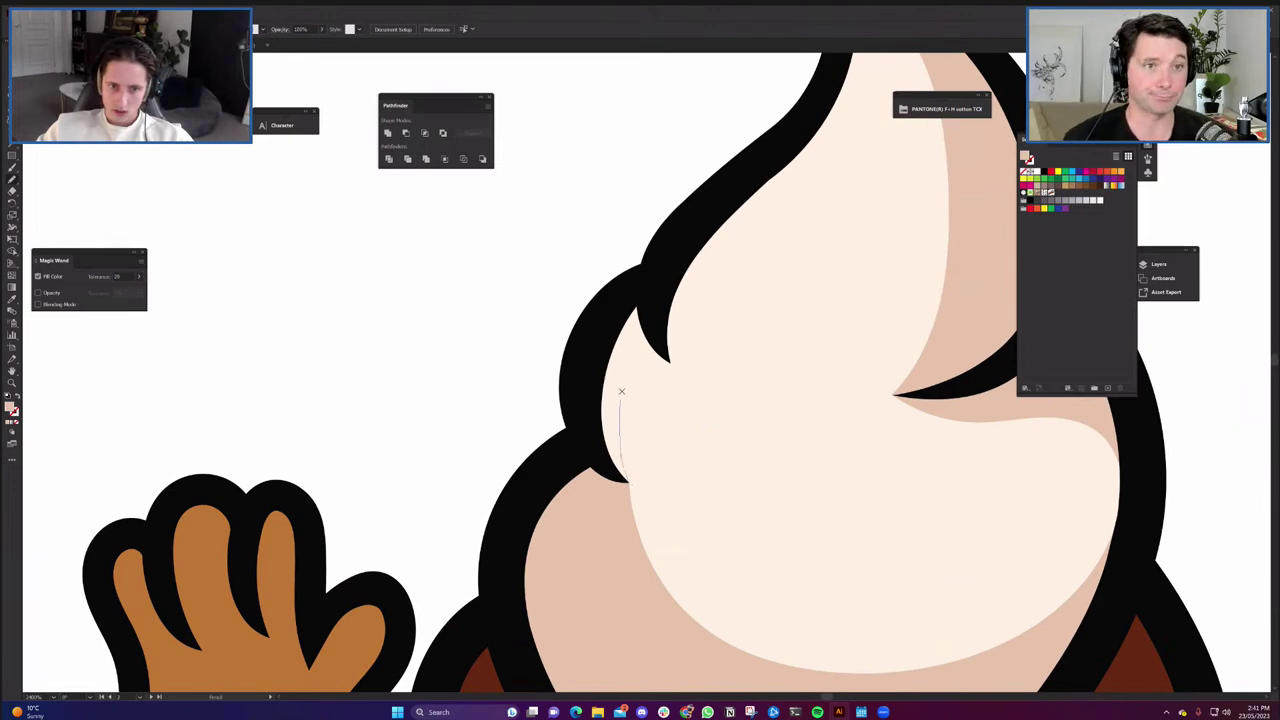
{"action": "left_click", "coordinate": [680, 457]}
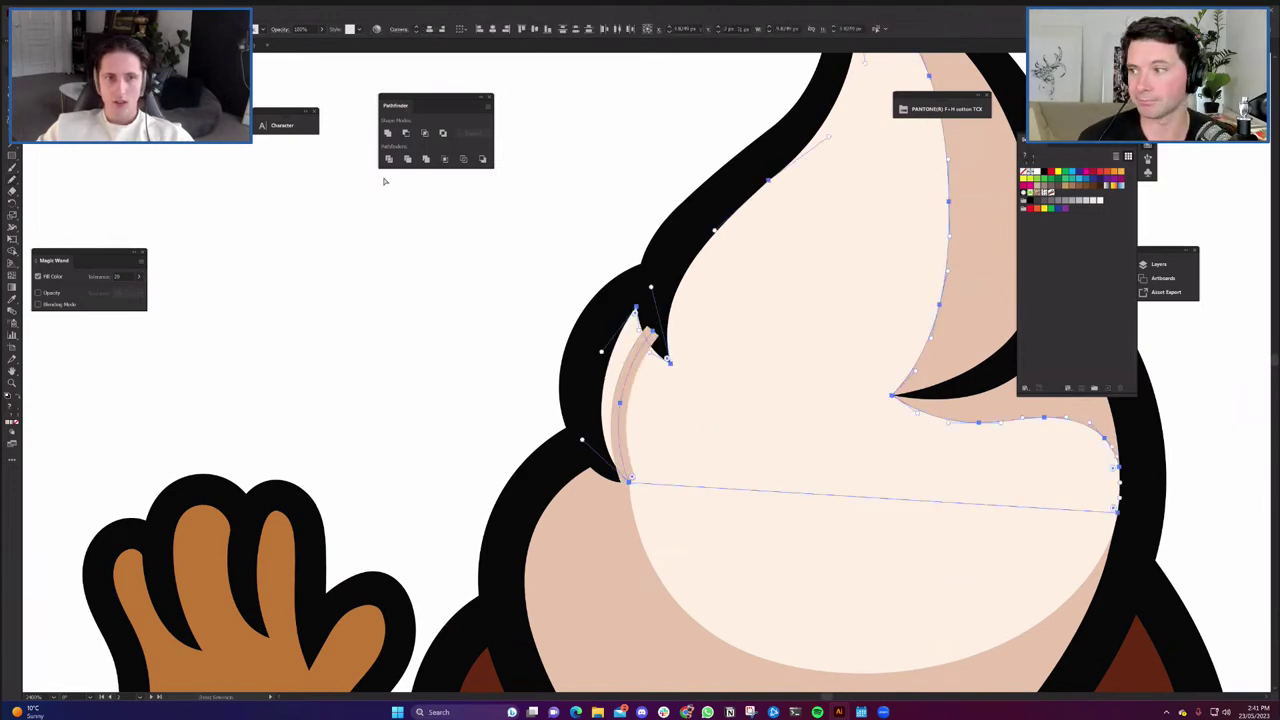
{"action": "left_click", "coordinate": [408, 334]}
{"action": "key", "text": "p"}
{"action": "key", "text": "ctrl+z"}
{"action": "key", "text": "ctrl+z"}
{"action": "key", "text": "ctrl+z"}
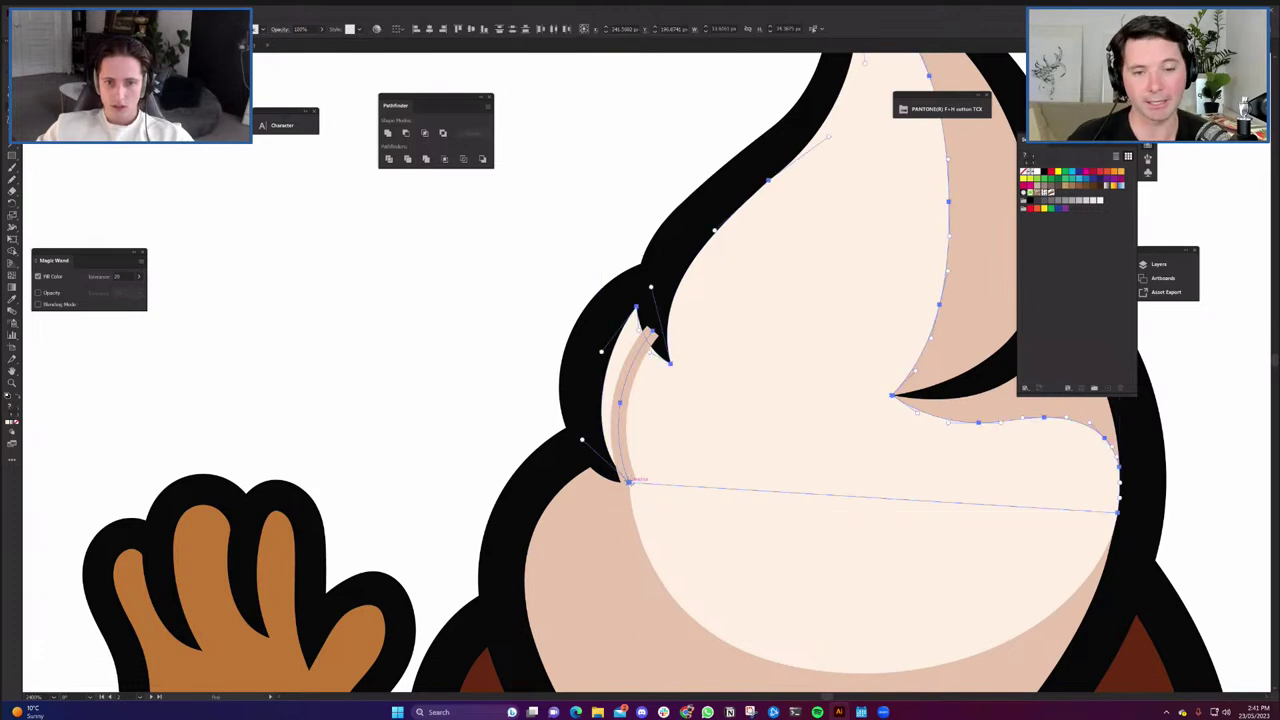
{"action": "left_click_drag", "start_coordinate": [584, 398], "coordinate": [573, 321]}
{"action": "key", "text": "a"}
{"action": "left_click", "coordinate": [680, 440], "text": "shift"}
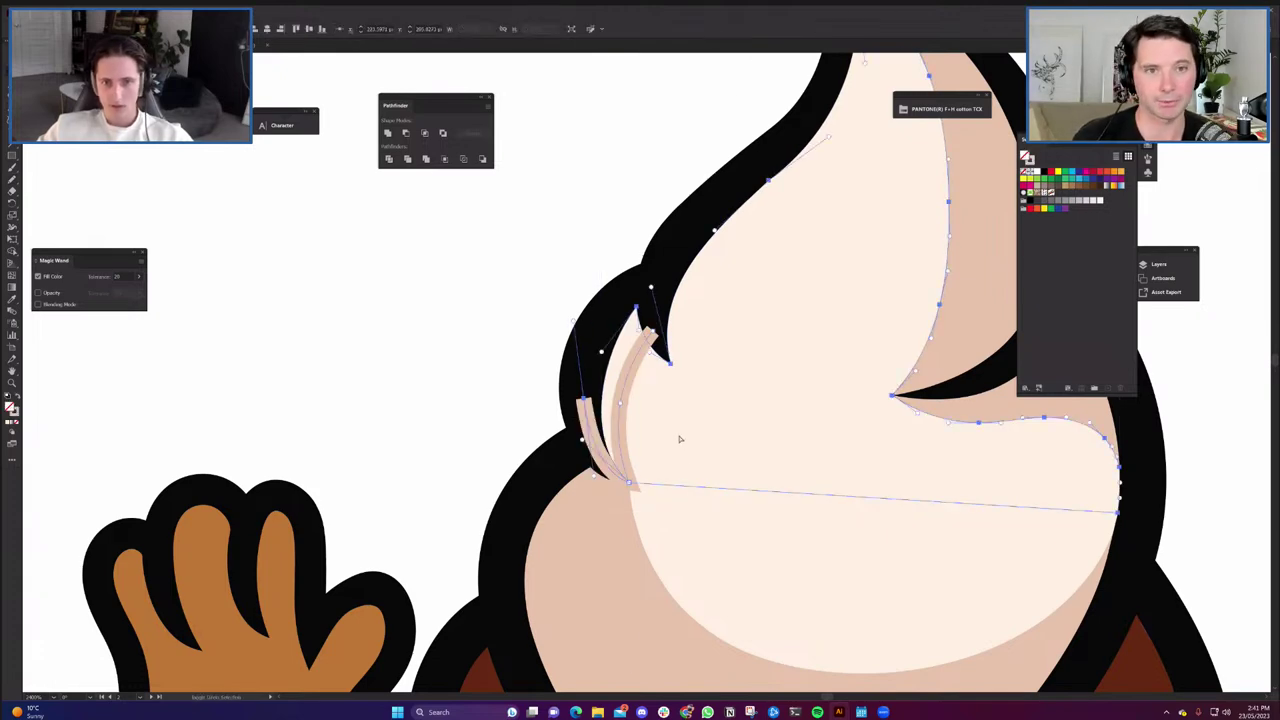
{"action": "left_click", "coordinate": [388, 160]}
Fill the outer strip of the small left lobe with the tan-pink sampled from the cream's lower shadow.
{"action": "left_click", "coordinate": [500, 258]}
{"action": "left_click", "coordinate": [630, 375]}
{"action": "scroll", "coordinate": [530, 440], "scroll_direction": "down", "scroll_amount": 1}
{"action": "key", "text": "i"}
{"action": "left_click", "coordinate": [577, 534]}
{"action": "key", "text": "v"}
{"action": "key", "text": "ctrl+shift+a"}
{"action": "scroll", "coordinate": [598, 350], "scroll_direction": "down", "scroll_amount": 3}
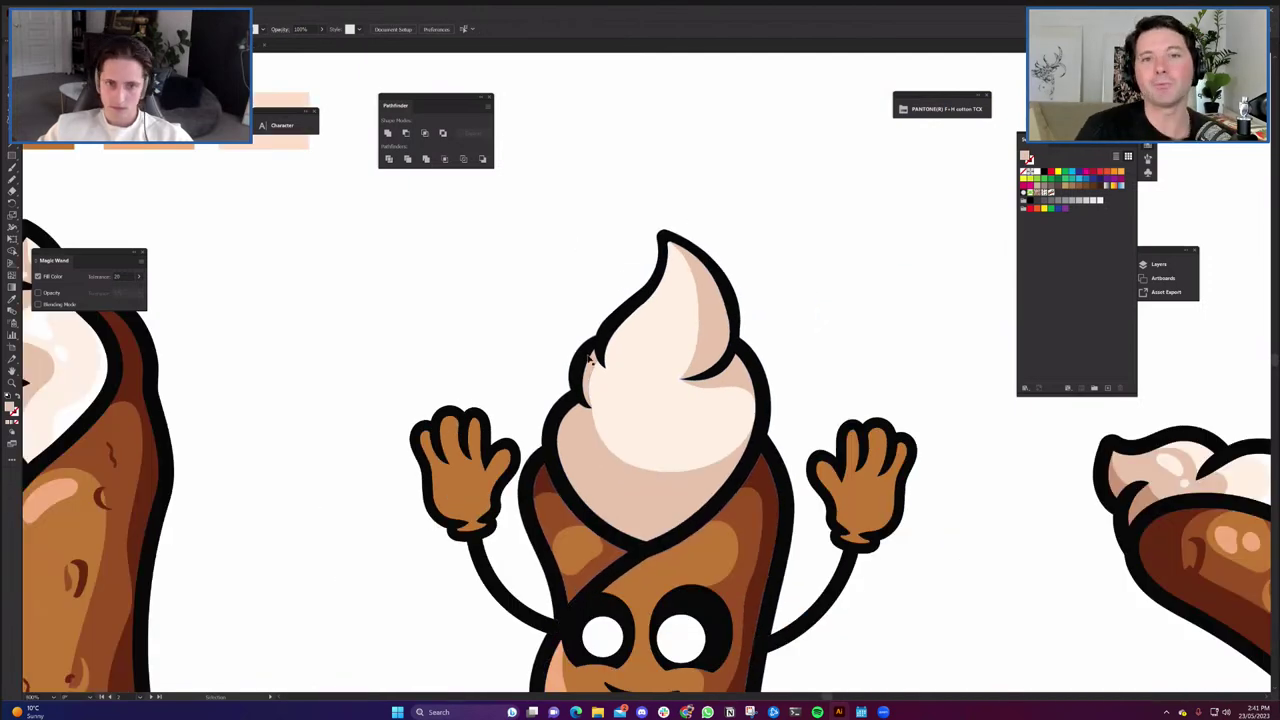
{"action": "scroll", "coordinate": [590, 378], "scroll_direction": "up", "scroll_amount": 2}
{"action": "scroll", "coordinate": [658, 365], "scroll_direction": "down", "scroll_amount": 3}
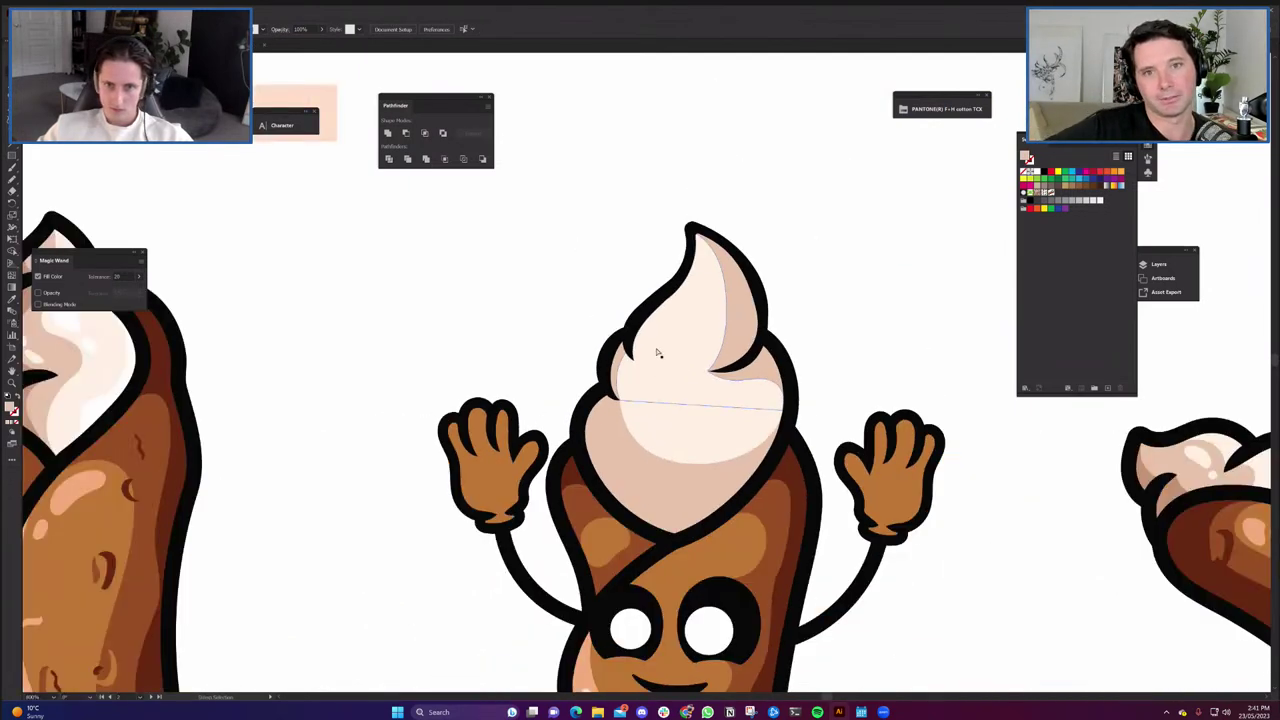
{"action": "scroll", "coordinate": [658, 355], "scroll_direction": "up", "scroll_amount": 3}
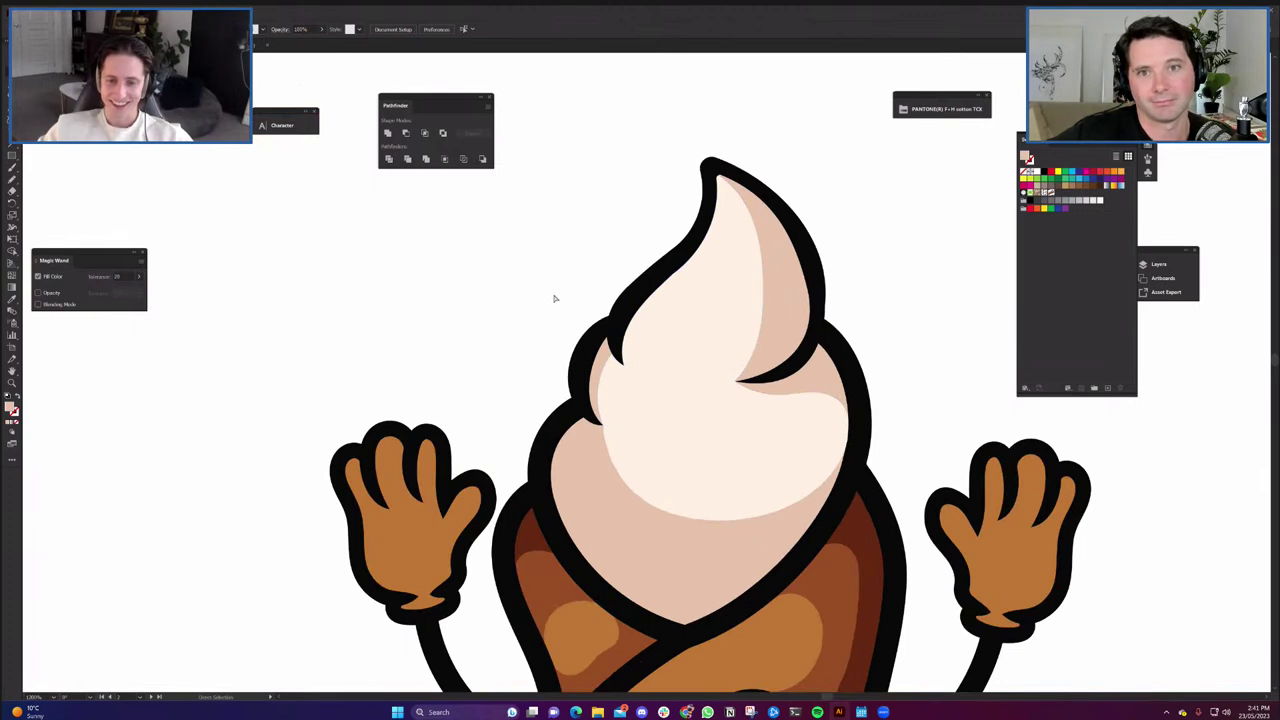
{"action": "scroll", "coordinate": [566, 313], "scroll_direction": "down", "scroll_amount": 2}
{"action": "scroll", "coordinate": [578, 324], "scroll_direction": "down", "scroll_amount": 3}
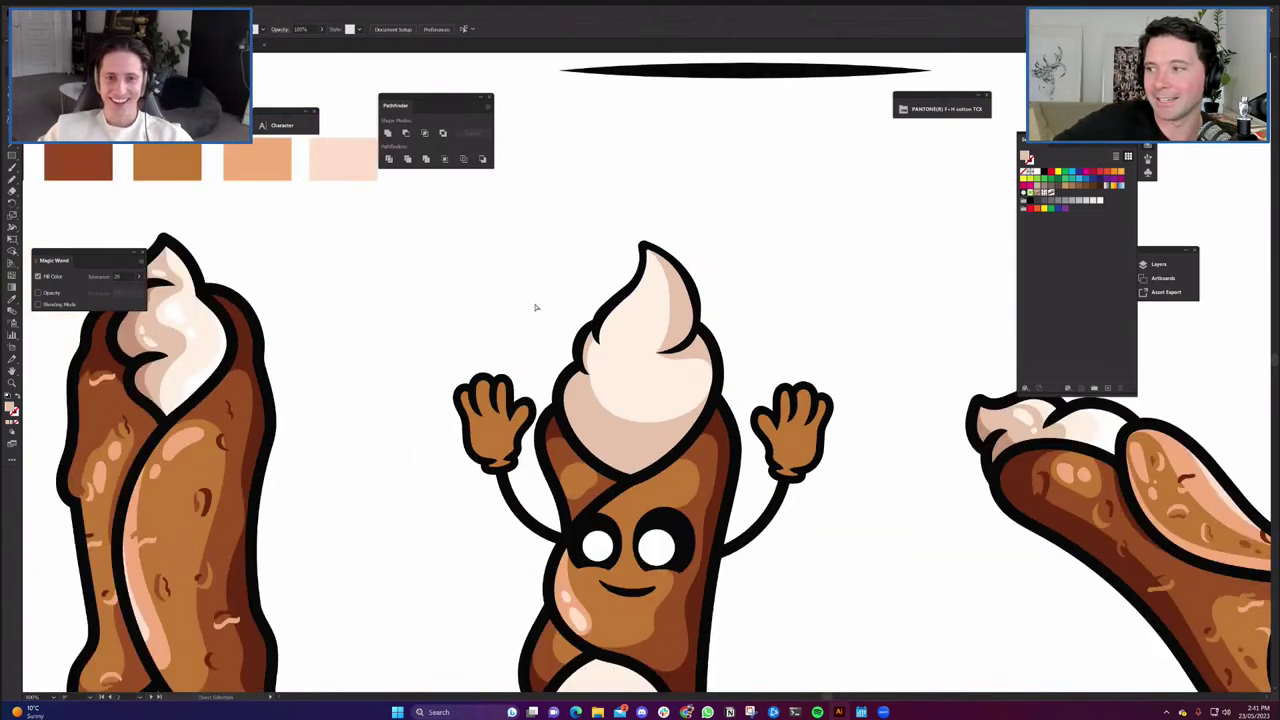
Draw a wavy curve across the bottom of the cream's lower shadow, ending at the outline on both sides, and divide the shadow.
{"action": "scroll", "coordinate": [600, 400], "scroll_direction": "up", "scroll_amount": 5}
{"action": "left_click_drag", "start_coordinate": [602, 407], "coordinate": [552, 316]}
{"action": "key", "text": "n"}
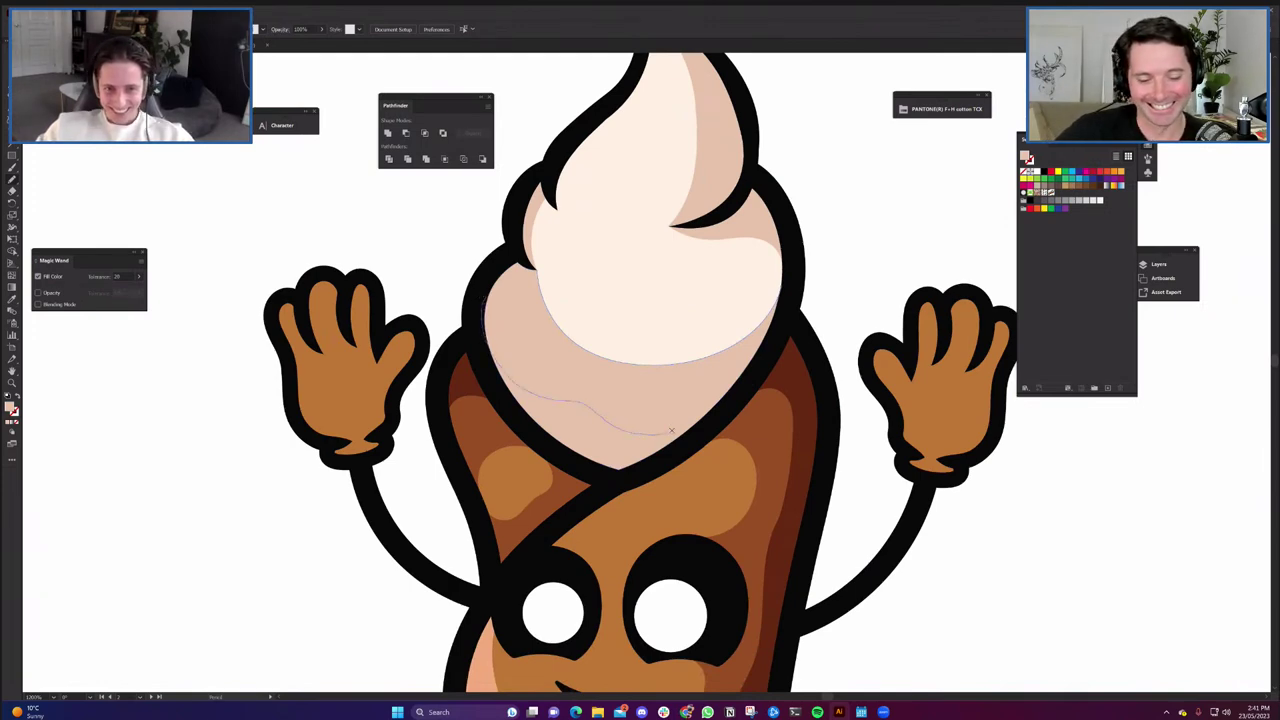
{"action": "left_click_drag", "start_coordinate": [715, 405], "coordinate": [737, 381]}
{"action": "key", "text": "shift+x"}
{"action": "key", "text": "a"}
{"action": "left_click", "coordinate": [680, 393], "text": "shift"}
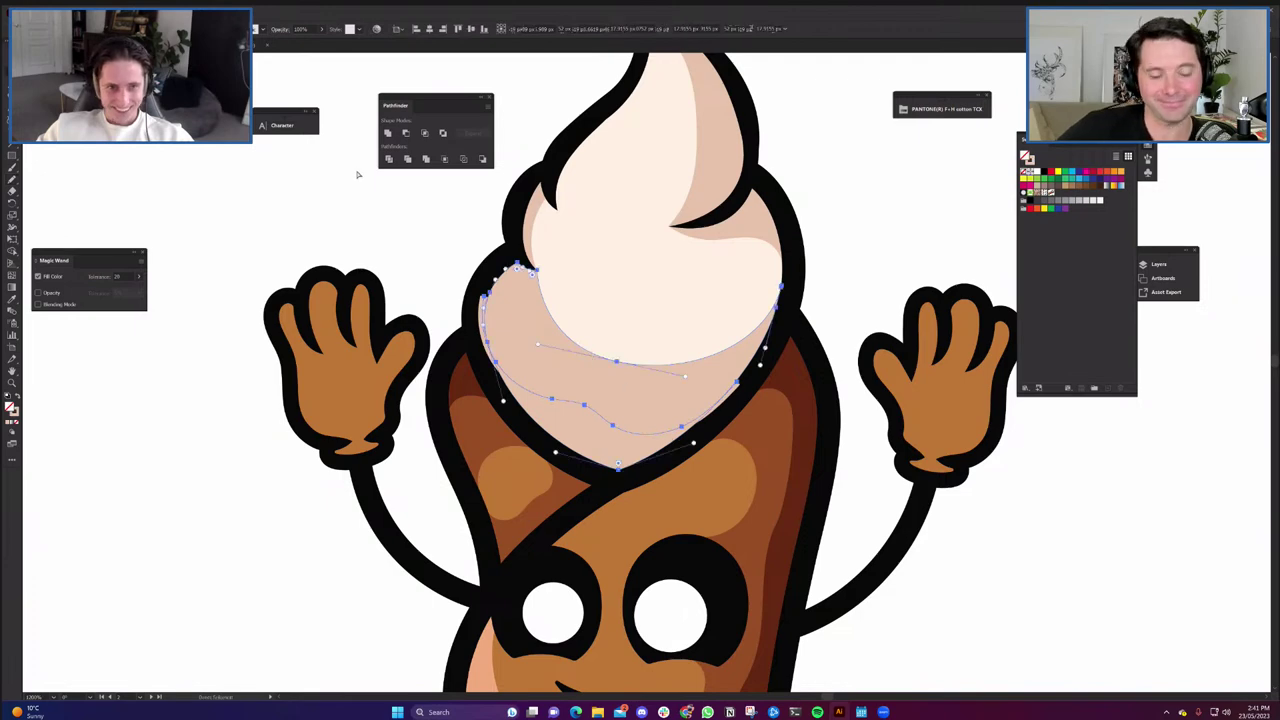
{"action": "left_click", "coordinate": [388, 160]}
Fill the lowest piece of the cream's shadow with the darker shade sampled from the finished cannoli's lower cream.
{"action": "key", "text": "ctrl+shift+a"}
{"action": "left_click", "coordinate": [568, 420]}
{"action": "scroll", "coordinate": [570, 405], "scroll_direction": "down", "scroll_amount": 4}
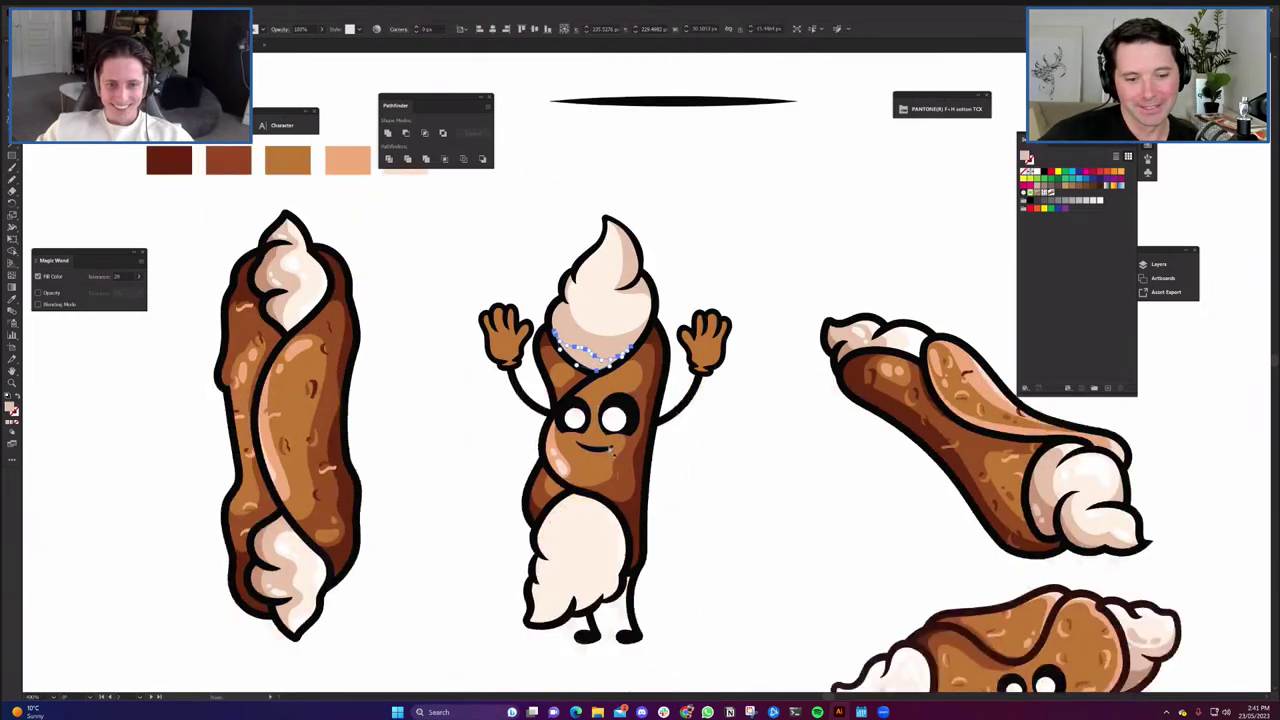
{"action": "scroll", "coordinate": [518, 464], "scroll_direction": "up", "scroll_amount": 3}
{"action": "scroll", "coordinate": [518, 464], "scroll_direction": "down", "scroll_amount": 3}
{"action": "left_click_drag", "start_coordinate": [280, 567], "coordinate": [454, 546]}
{"action": "scroll", "coordinate": [454, 546], "scroll_direction": "up", "scroll_amount": 3}
{"action": "key", "text": "i"}
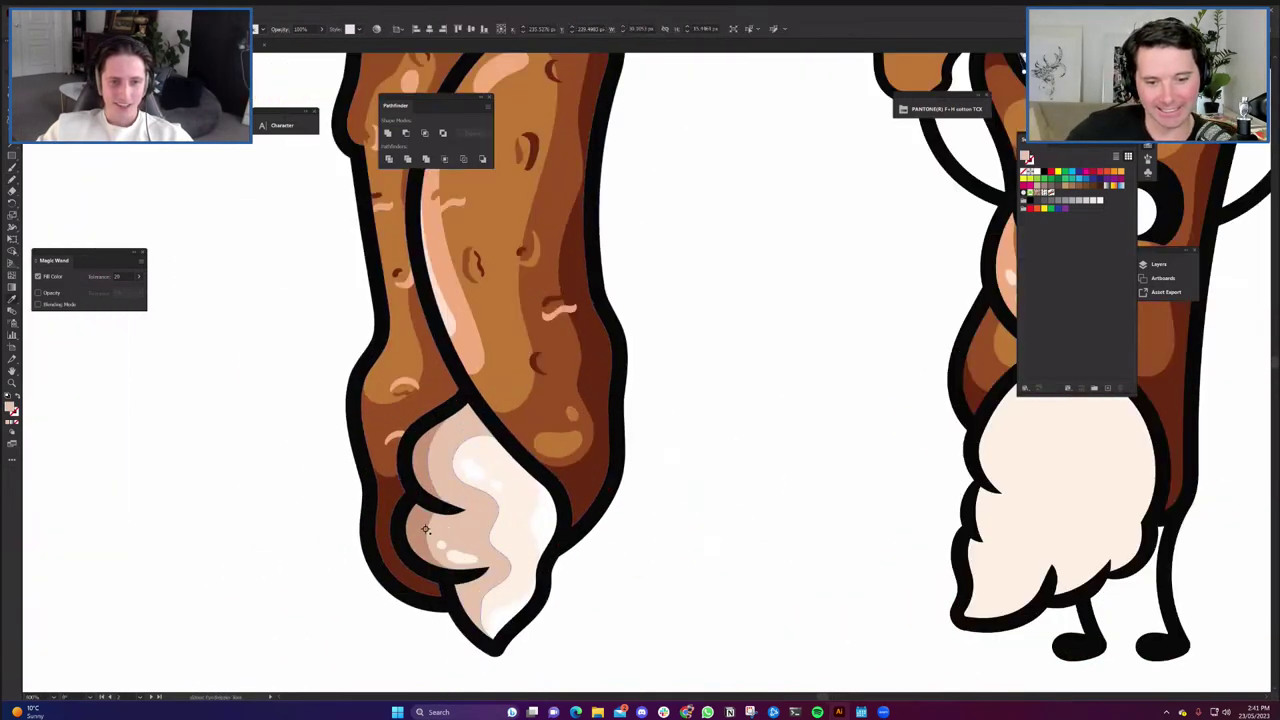
{"action": "left_click", "coordinate": [428, 528]}
{"action": "scroll", "coordinate": [429, 527], "scroll_direction": "down", "scroll_amount": 1}
{"action": "scroll", "coordinate": [606, 493], "scroll_direction": "down", "scroll_amount": 1}
Unite the two light main pieces of the waving character's top cream into one shape.
{"action": "scroll", "coordinate": [523, 277], "scroll_direction": "up", "scroll_amount": 4}
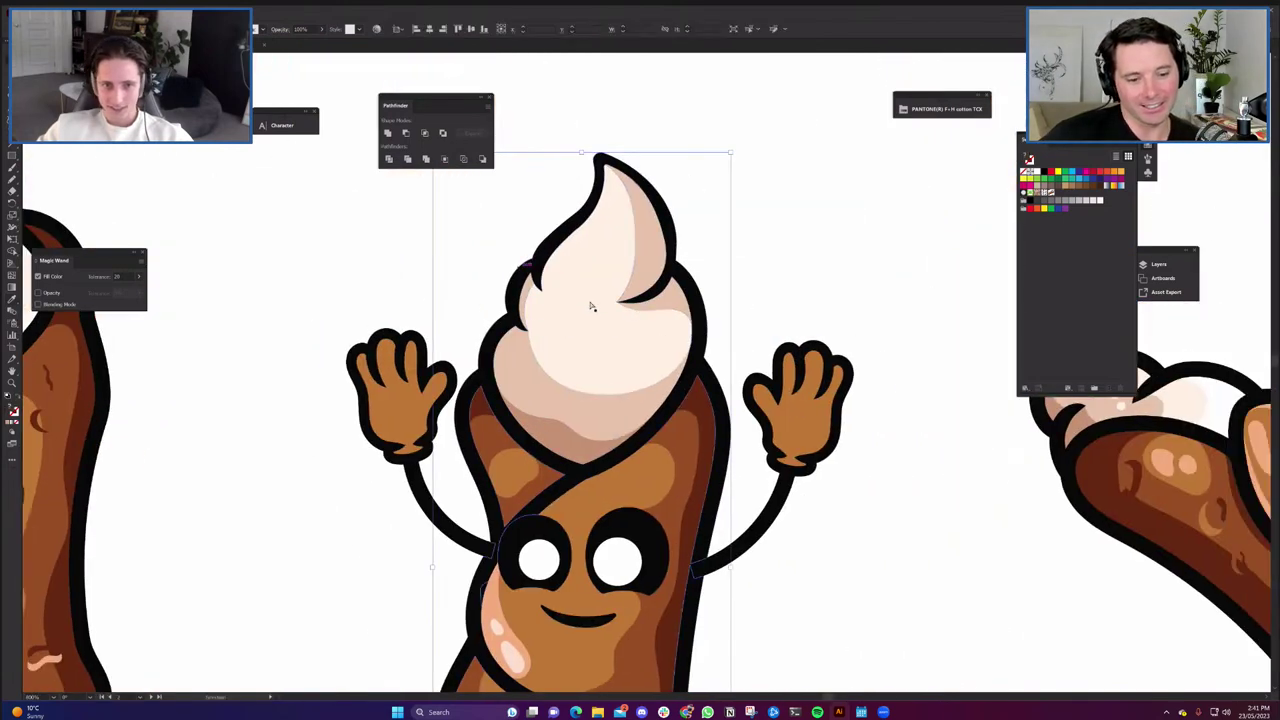
{"action": "key", "text": "a"}
{"action": "left_click", "coordinate": [590, 306]}
{"action": "left_click", "coordinate": [594, 355], "text": "shift"}
{"action": "left_click", "coordinate": [388, 133]}
{"action": "key", "text": "ctrl+shift+a"}
Draw a curve down the outer side of the peak's shadow, ending in the outline on both ends, and divide the shadow.
{"action": "left_click_drag", "start_coordinate": [723, 256], "coordinate": [729, 291]}
{"action": "key", "text": "n"}
{"action": "scroll", "coordinate": [645, 280], "scroll_direction": "up", "scroll_amount": 1}
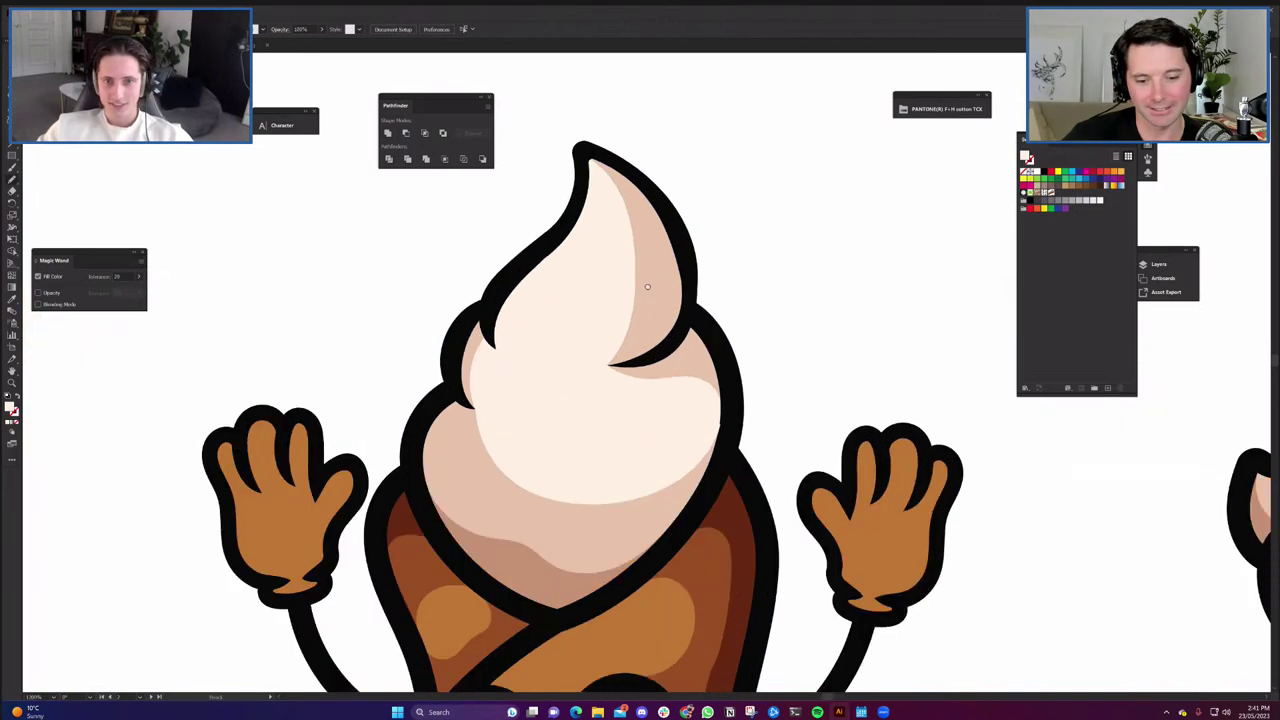
{"action": "left_click_drag", "start_coordinate": [619, 229], "coordinate": [649, 289]}
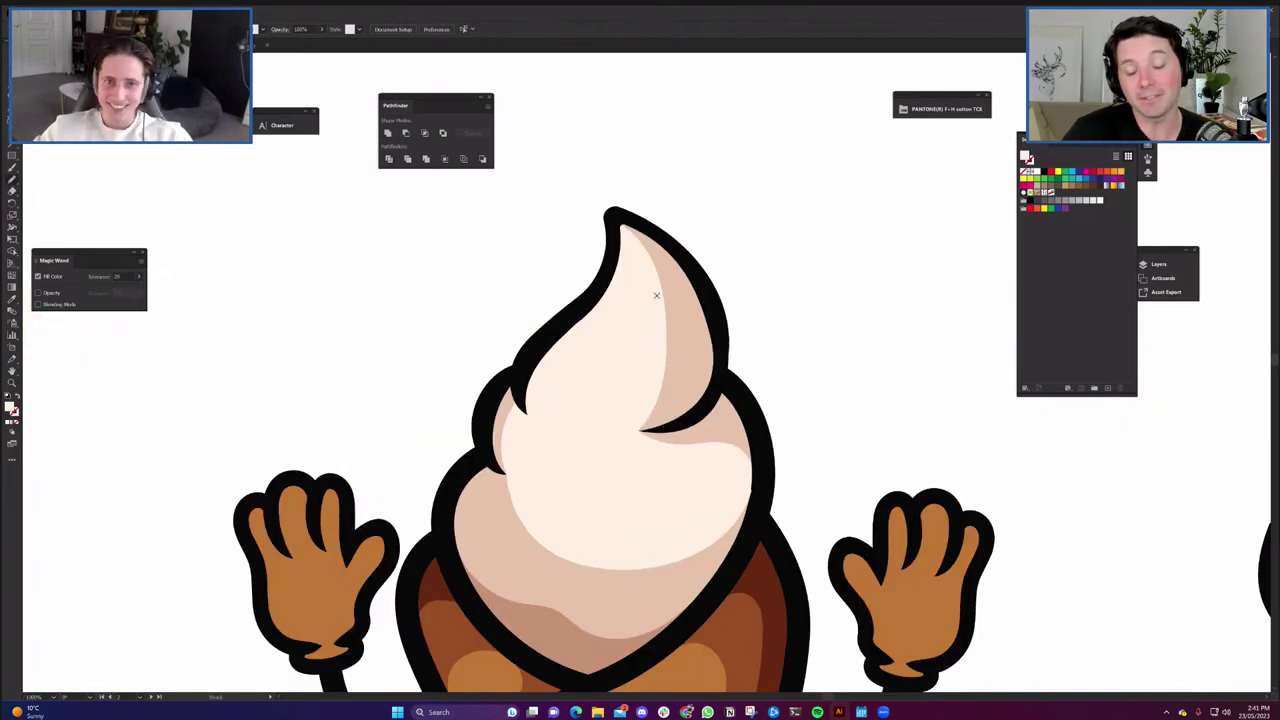
{"action": "scroll", "coordinate": [654, 294], "scroll_direction": "up", "scroll_amount": 3}
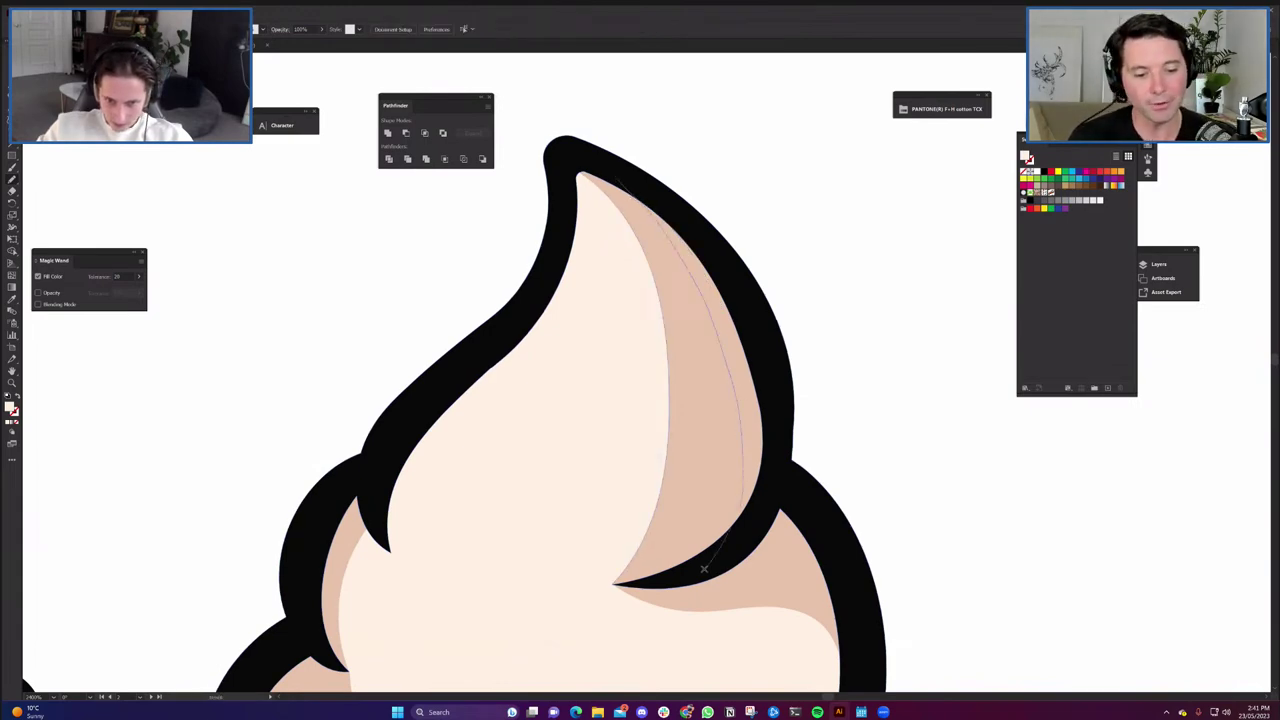
{"action": "left_click_drag", "start_coordinate": [704, 569], "coordinate": [703, 572]}
{"action": "key", "text": "a"}
{"action": "left_click", "coordinate": [703, 483], "text": "shift"}
{"action": "left_click", "coordinate": [389, 159]}
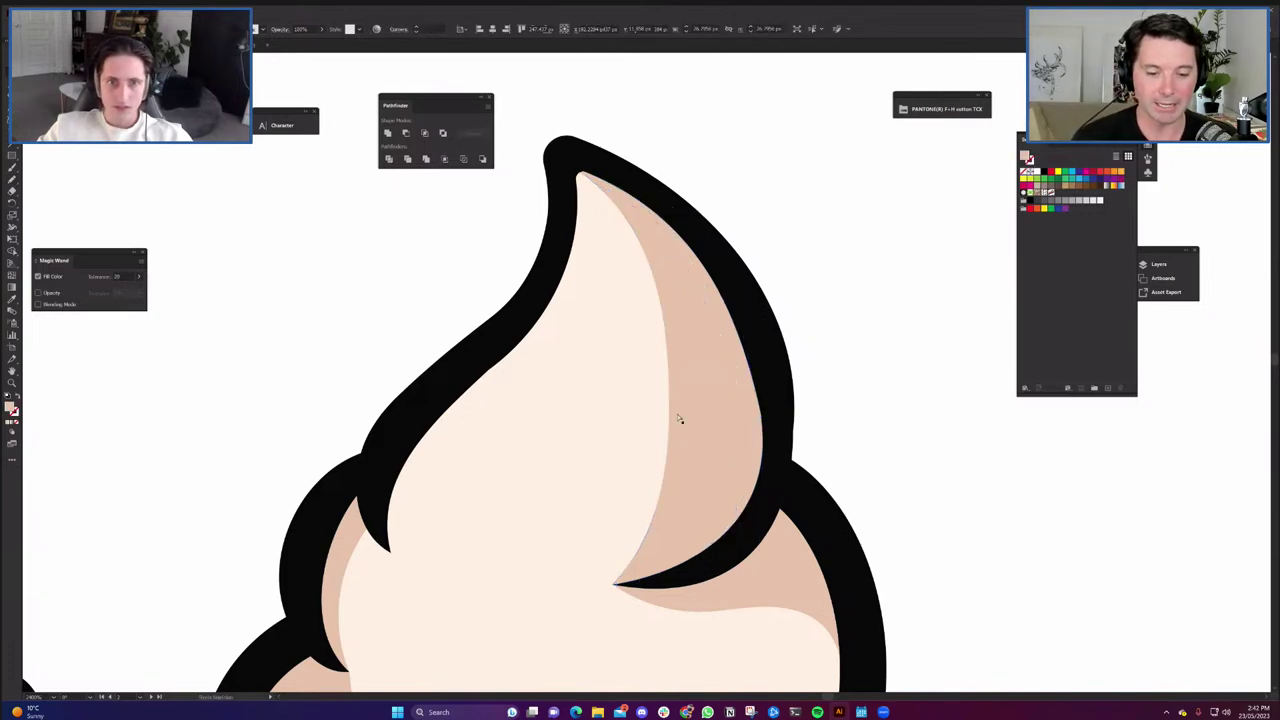
Fill the outer strip of the peak's shadow with the darker shade sampled from the cream's lowest shadow.
{"action": "scroll", "coordinate": [679, 419], "scroll_direction": "down", "scroll_amount": 3}
{"action": "left_click", "coordinate": [633, 626]}
{"action": "key", "text": "v"}
{"action": "left_click", "coordinate": [443, 364]}
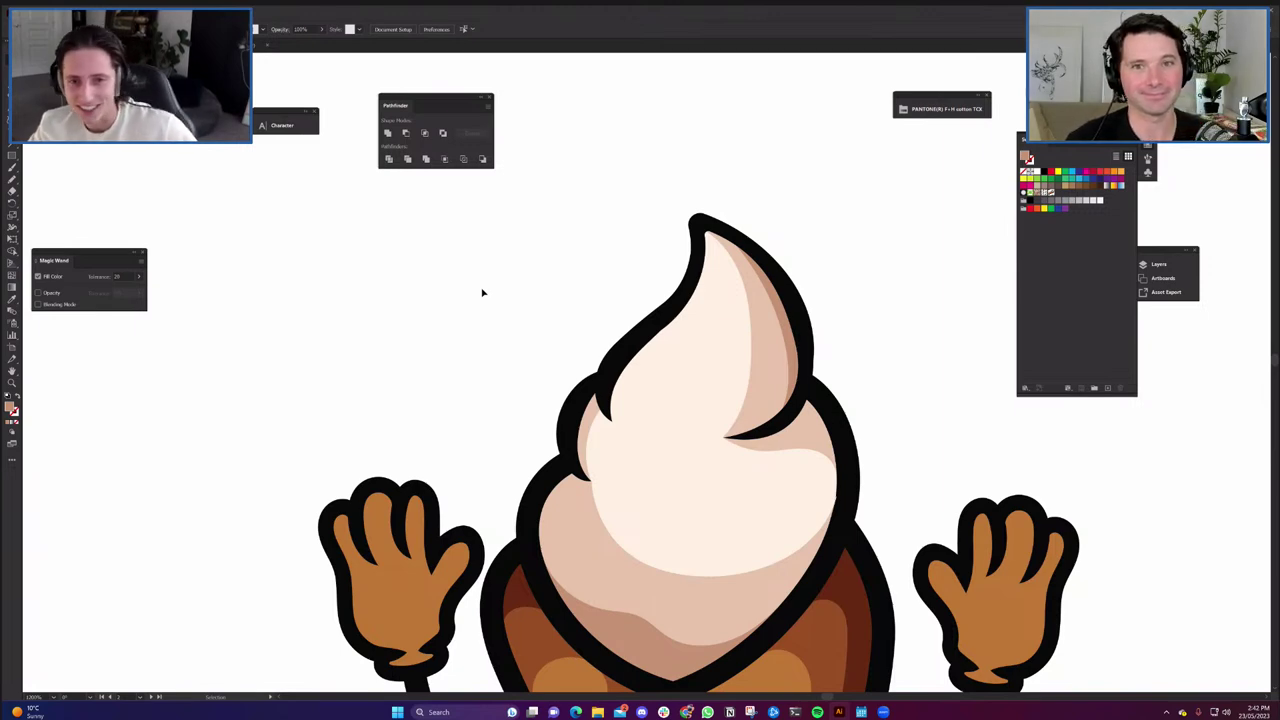
Draw a Pen curve from the tip of the peak's left crease up to the peak's tip, shown as stroke only.
{"action": "scroll", "coordinate": [497, 305], "scroll_direction": "down", "scroll_amount": 1}
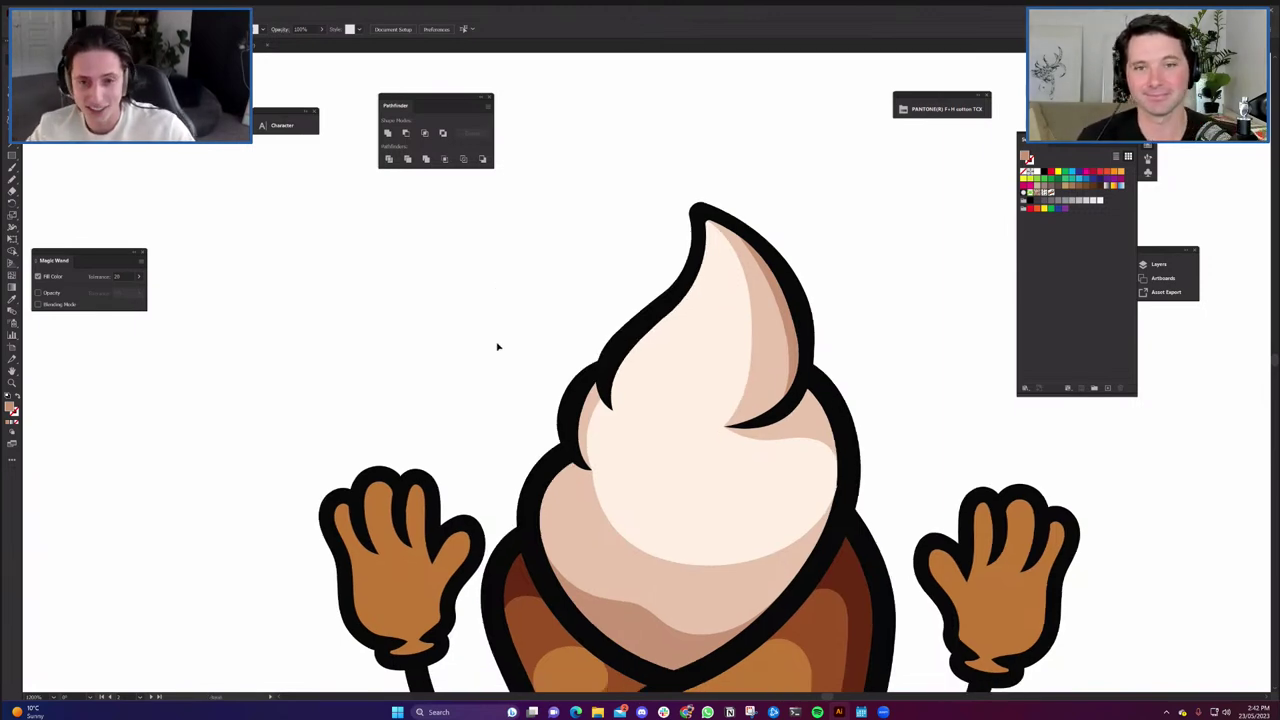
{"action": "scroll", "coordinate": [636, 315], "scroll_direction": "down", "scroll_amount": 3}
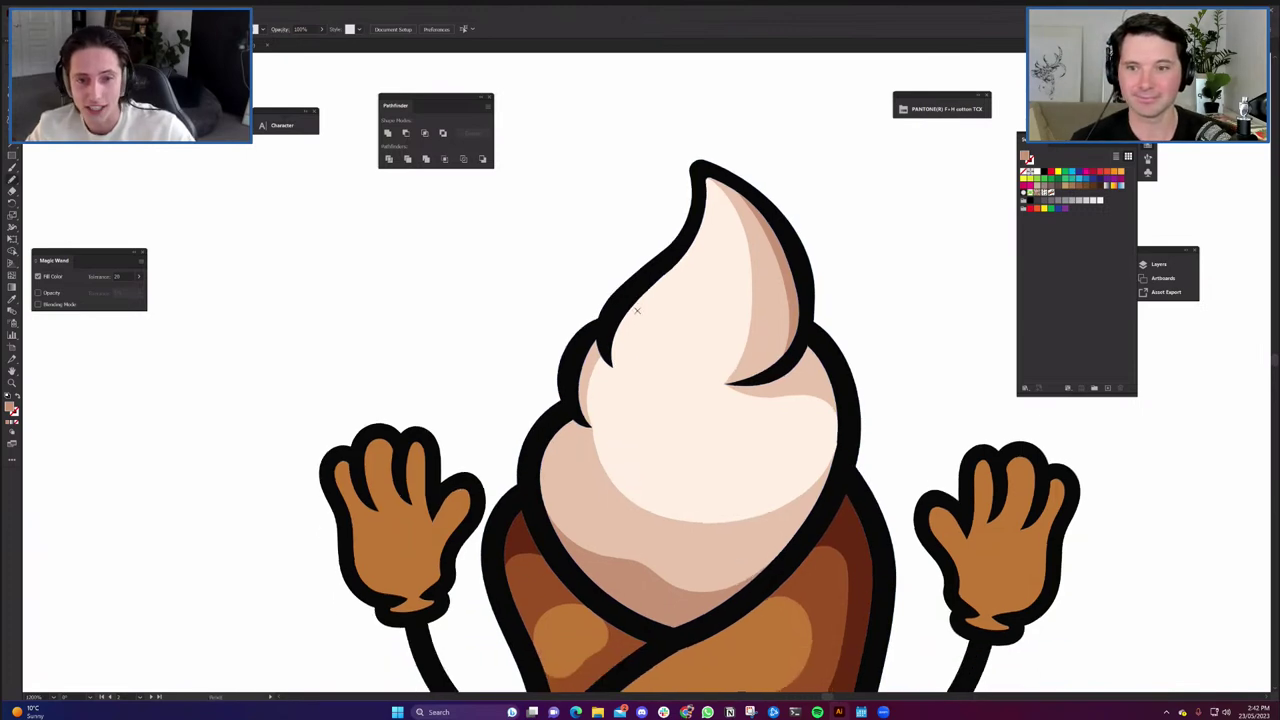
{"action": "scroll", "coordinate": [613, 364], "scroll_direction": "up", "scroll_amount": 1}
{"action": "left_click", "coordinate": [616, 366]}
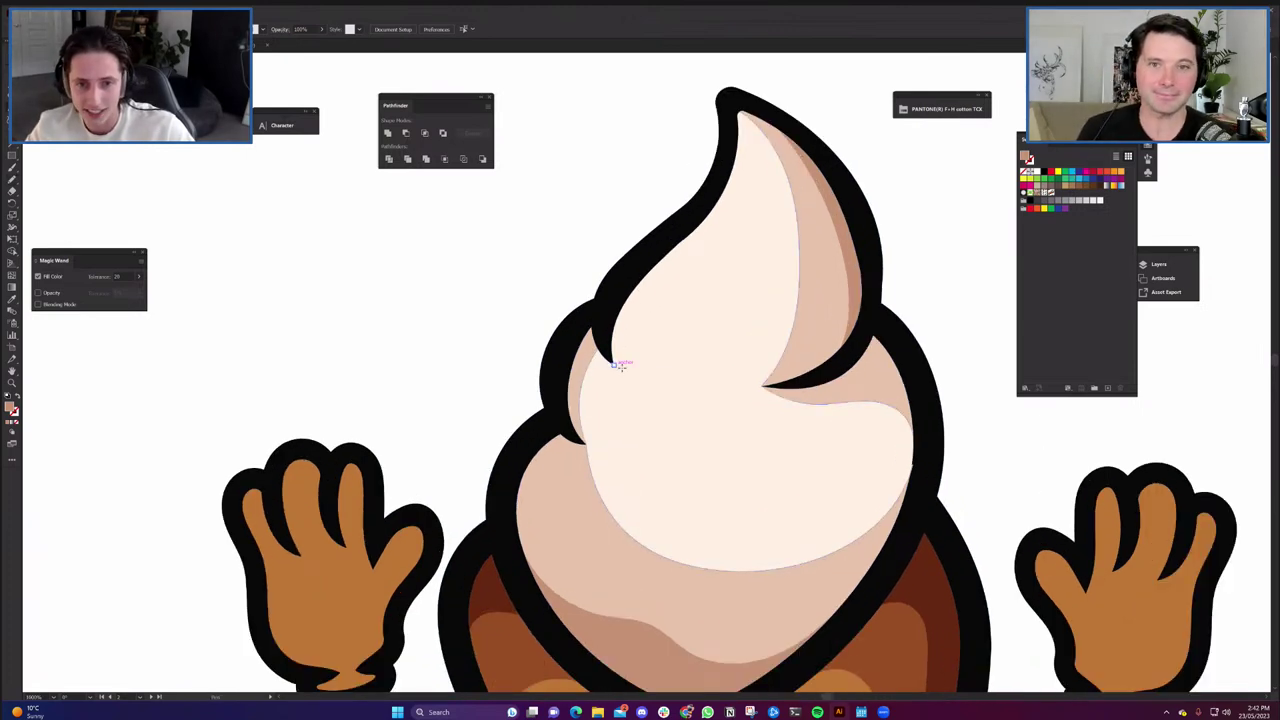
{"action": "scroll", "coordinate": [620, 364], "scroll_direction": "up", "scroll_amount": 2}
{"action": "left_click_drag", "start_coordinate": [673, 382], "coordinate": [722, 365]}
{"action": "left_click_drag", "start_coordinate": [742, 262], "coordinate": [676, 386]}
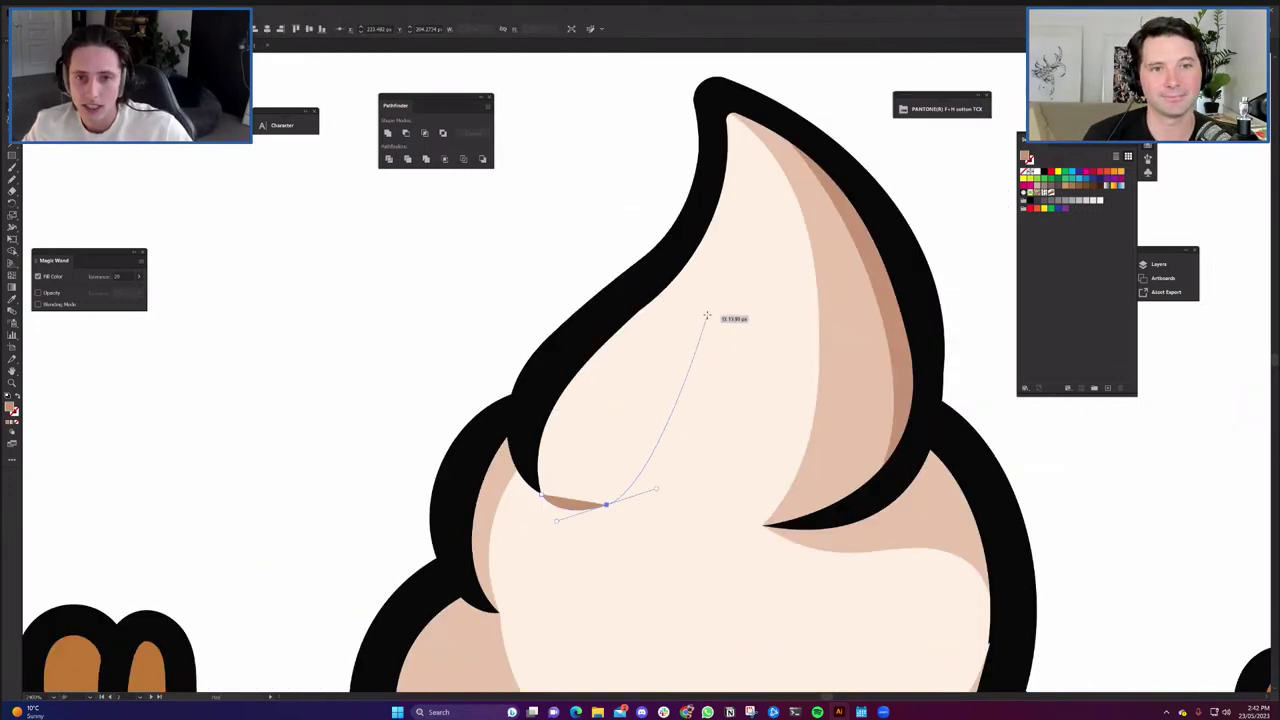
{"action": "left_click_drag", "start_coordinate": [727, 134], "coordinate": [691, 96]}
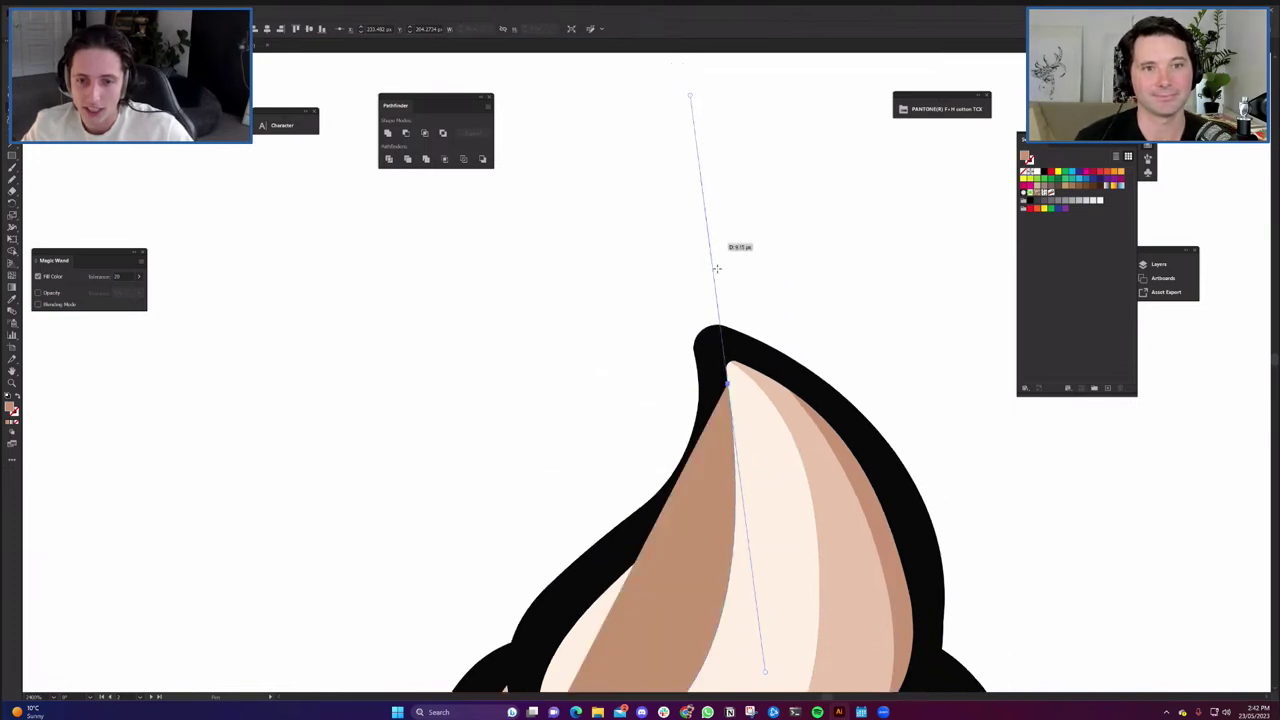
{"action": "left_click_drag", "start_coordinate": [738, 690], "coordinate": [752, 494]}
{"action": "key", "text": "shift+x"}
{"action": "key", "text": "a"}
{"action": "left_click", "coordinate": [681, 577], "text": "shift"}
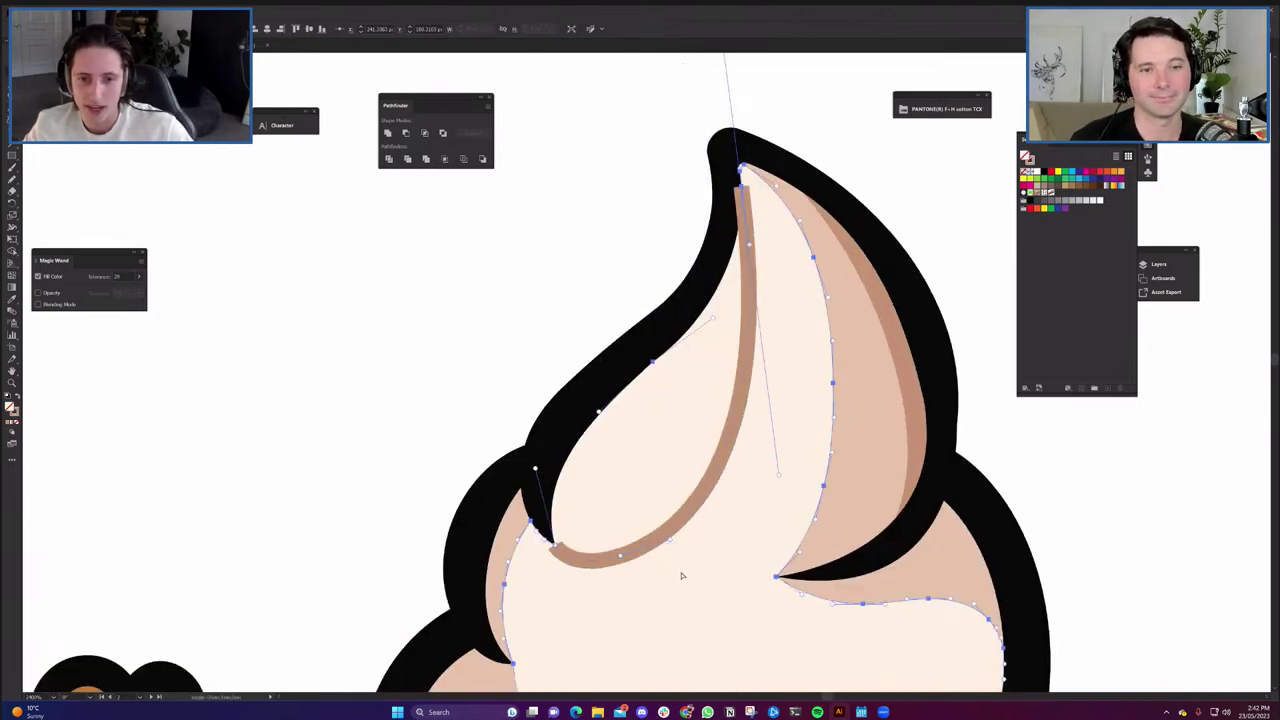
Extend both ends of the curve into the black outline and divide the light cream shape along it.
{"action": "key", "text": "p"}
{"action": "left_click", "coordinate": [555, 545]}
{"action": "left_click_drag", "start_coordinate": [545, 439], "coordinate": [565, 379]}
{"action": "key", "text": "a"}
{"action": "left_click", "coordinate": [604, 464], "text": "shift"}
{"action": "key", "text": "p"}
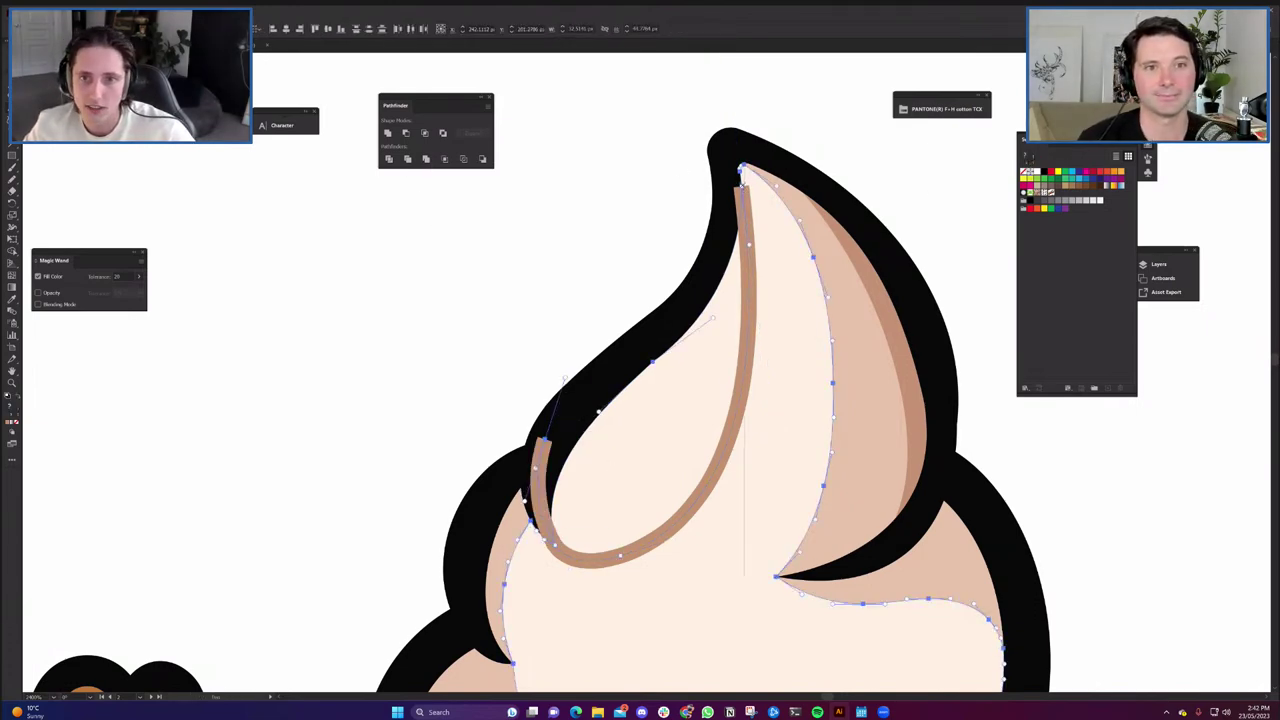
{"action": "left_click", "coordinate": [742, 187]}
{"action": "key", "text": "ctrl+z"}
{"action": "left_click", "coordinate": [742, 187]}
{"action": "left_click", "coordinate": [727, 175]}
{"action": "key", "text": "a"}
{"action": "left_click", "coordinate": [651, 409], "text": "shift"}
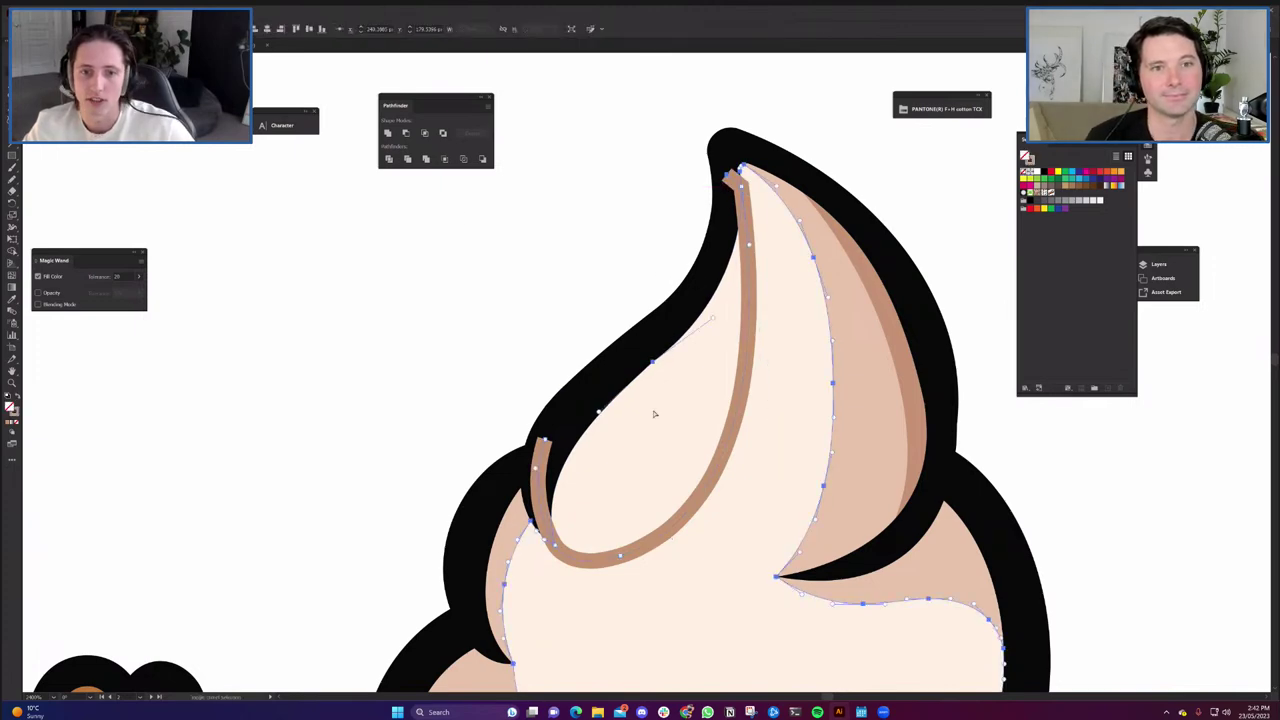
{"action": "left_click", "coordinate": [388, 160]}
{"action": "left_click", "coordinate": [455, 300]}
Fill the left piece of the waving character's cream peak with the white sampled from the finished cannoli's cream.
{"action": "left_click", "coordinate": [638, 479]}
{"action": "scroll", "coordinate": [634, 478], "scroll_direction": "down", "scroll_amount": 2, "text": "alt"}
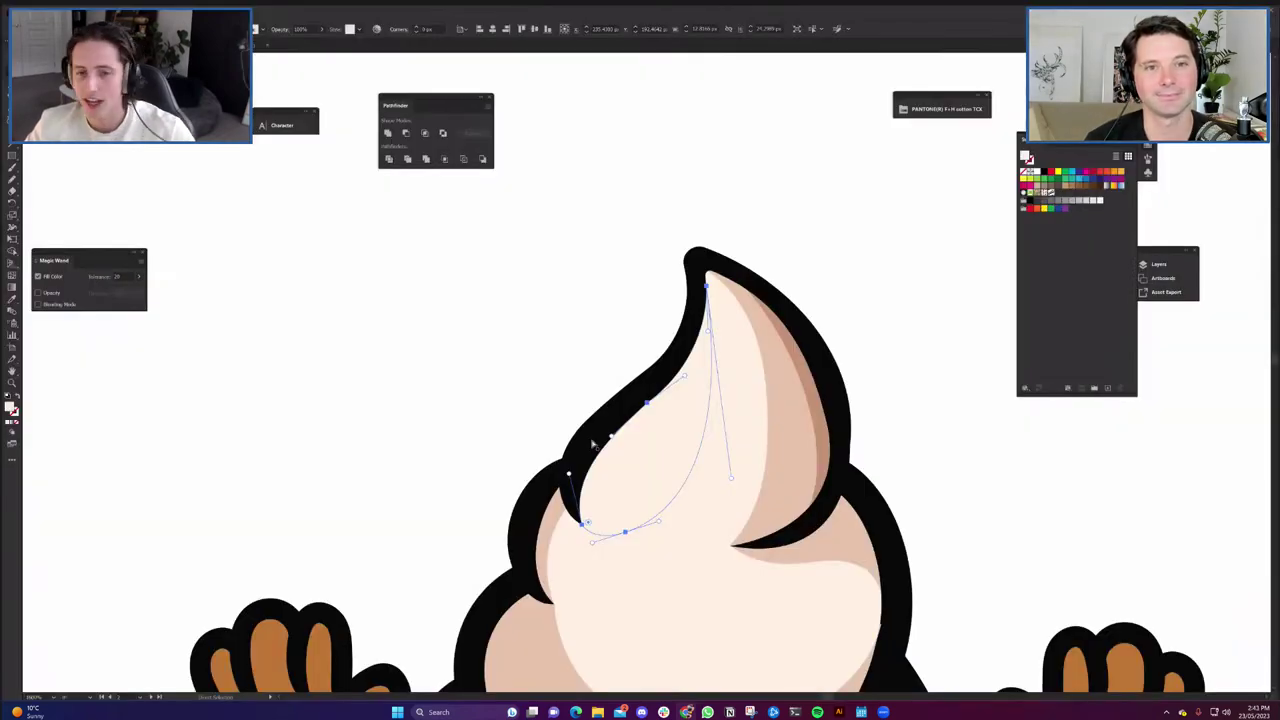
{"action": "scroll", "coordinate": [620, 407], "scroll_direction": "down", "scroll_amount": 5}
{"action": "scroll", "coordinate": [620, 407], "scroll_direction": "down", "scroll_amount": 2}
{"action": "scroll", "coordinate": [616, 405], "scroll_direction": "down", "scroll_amount": 3}
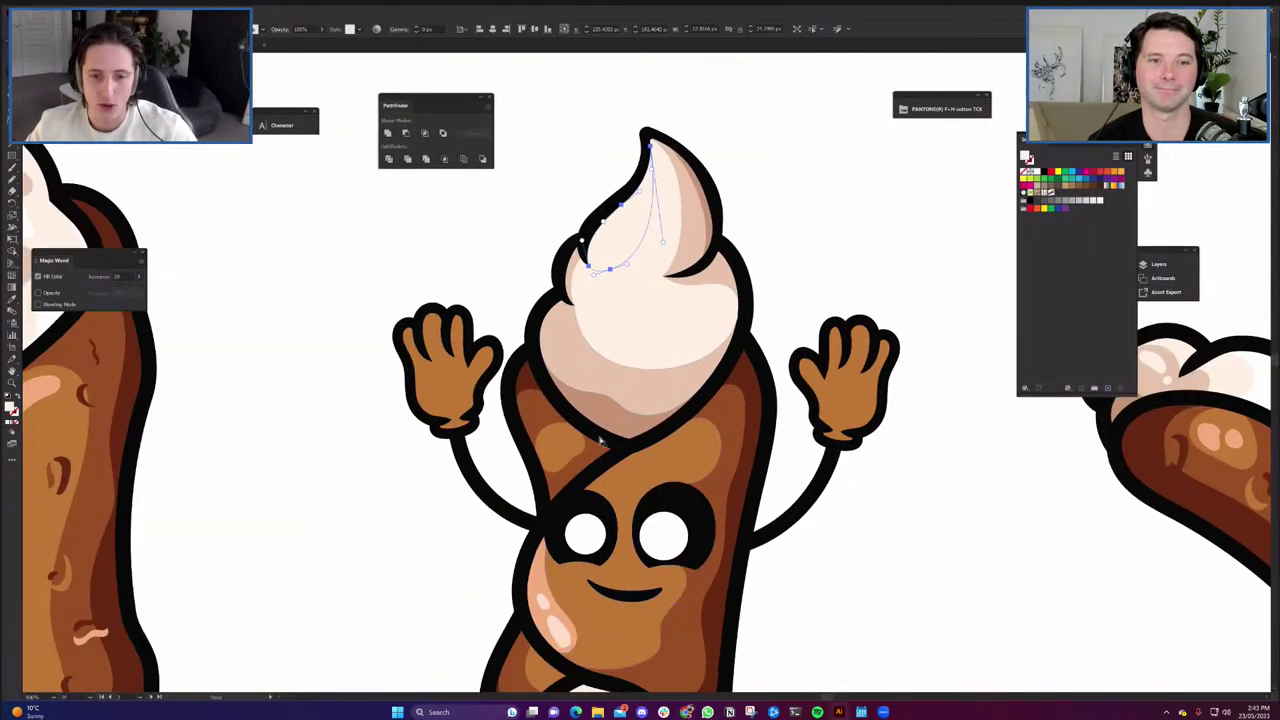
{"action": "left_click_drag", "start_coordinate": [586, 353], "coordinate": [595, 464]}
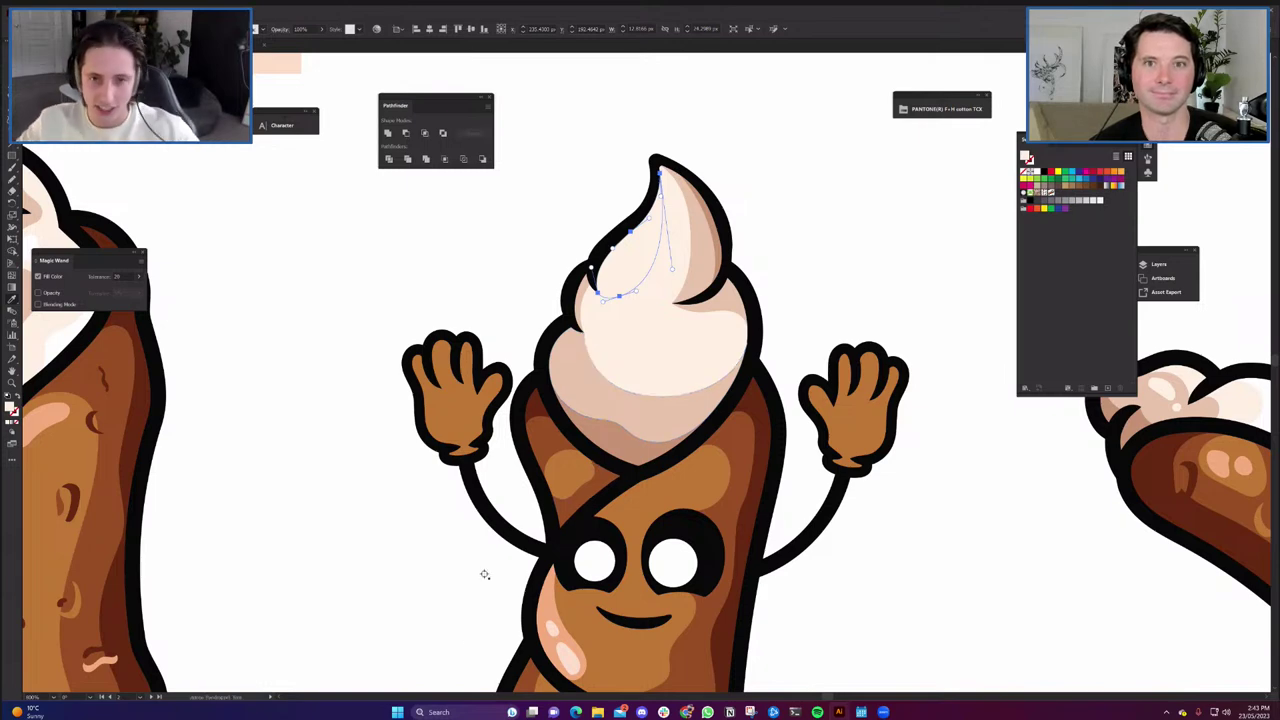
{"action": "scroll", "coordinate": [573, 500], "scroll_direction": "down", "scroll_amount": 1}
{"action": "scroll", "coordinate": [460, 460], "scroll_direction": "left", "scroll_amount": 1}
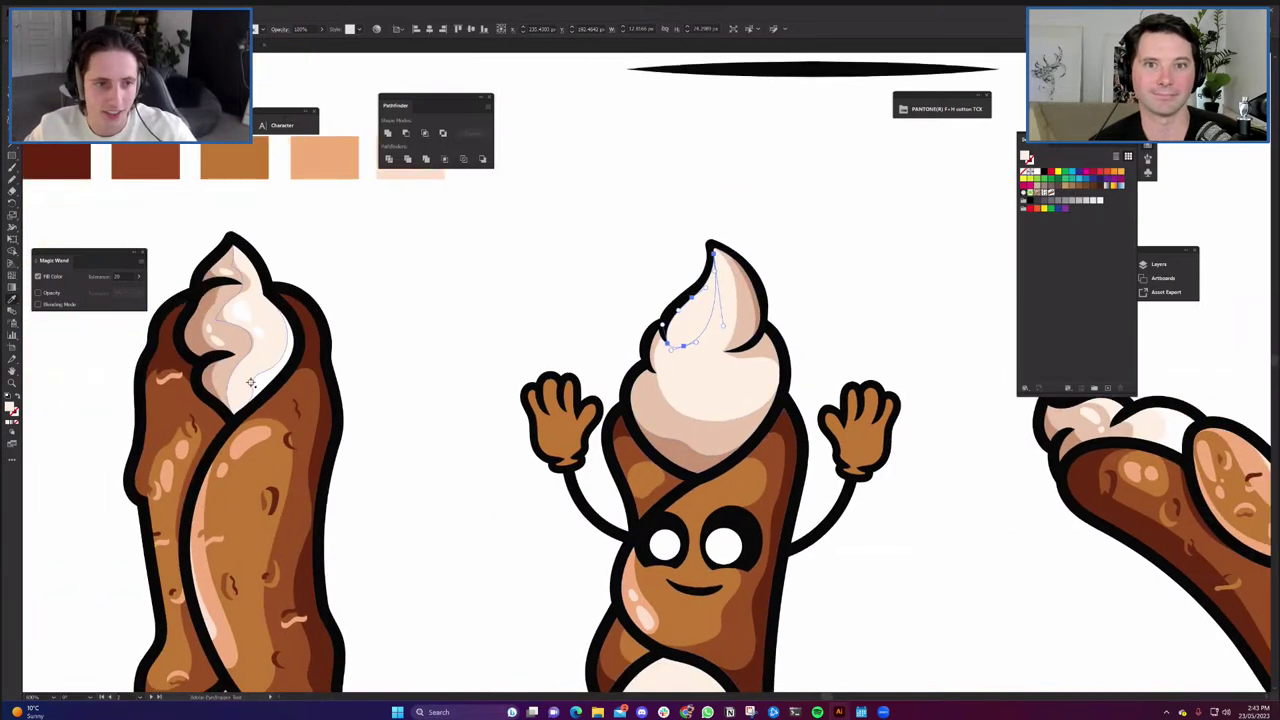
{"action": "left_click", "coordinate": [485, 394]}
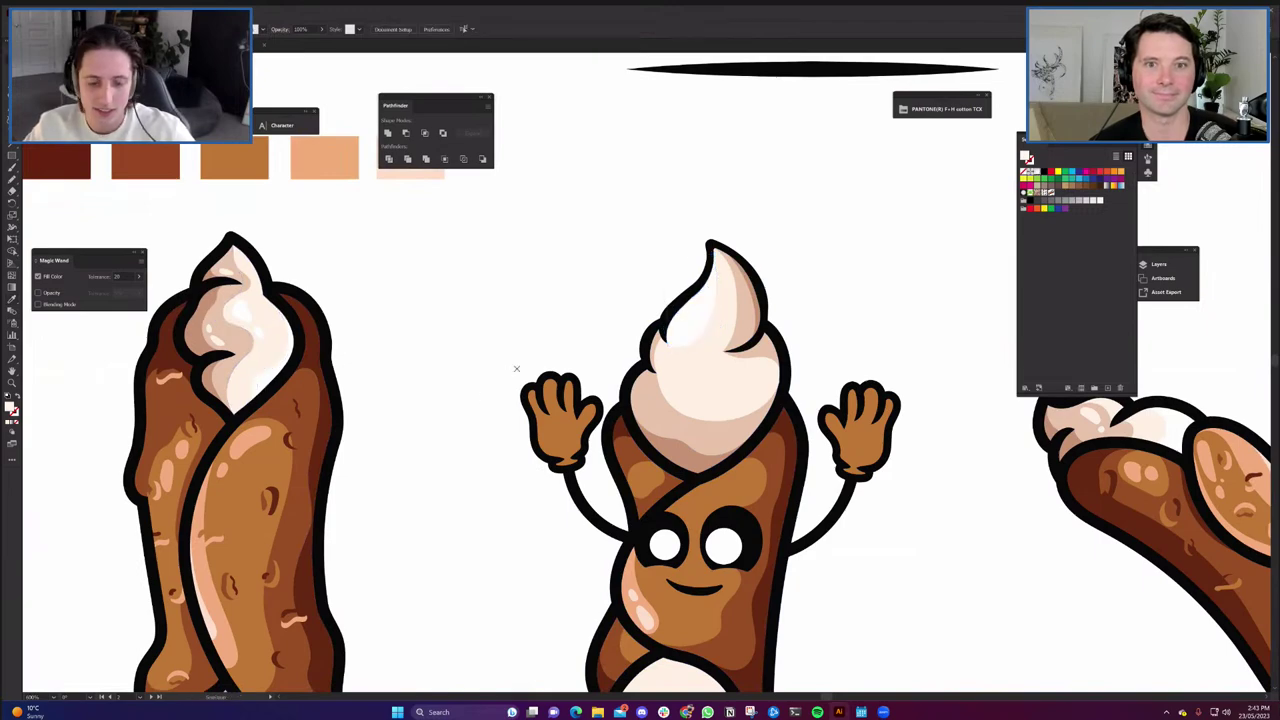
Draw a long curved white highlight and a small oval one along the lower edge of the cream's main light piece.
{"action": "scroll", "coordinate": [700, 390], "scroll_direction": "up", "scroll_amount": 5}
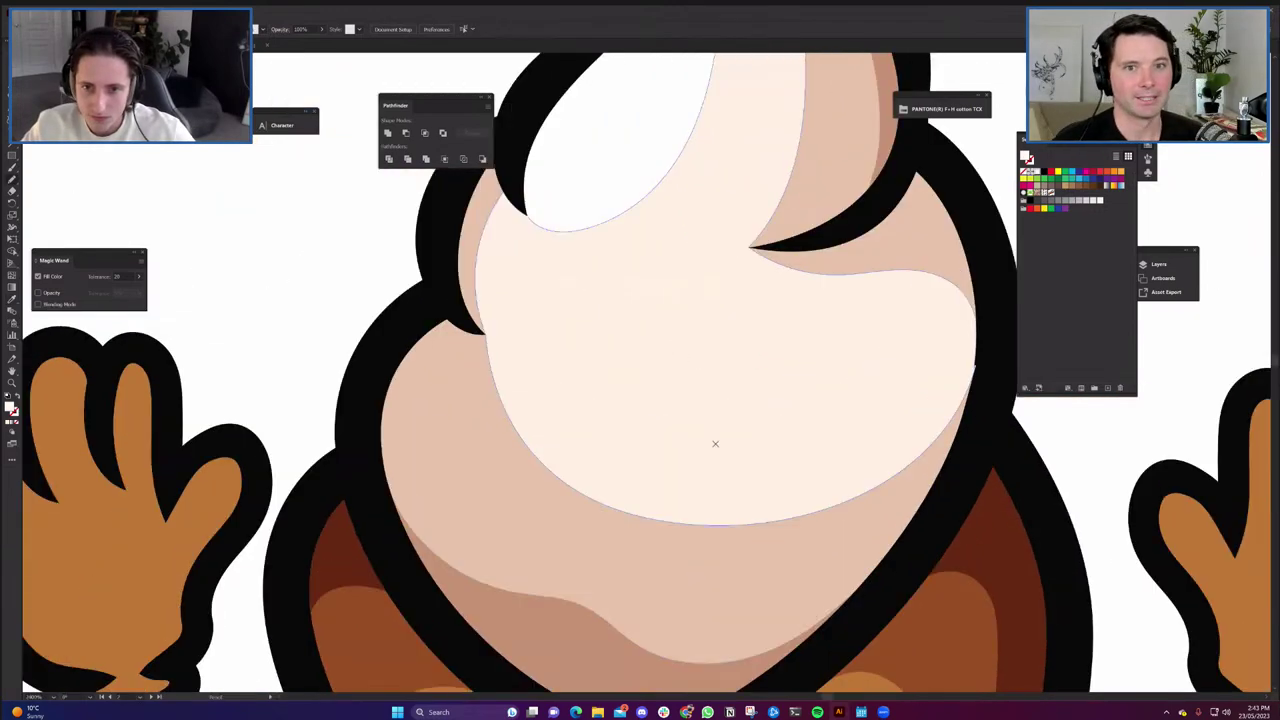
{"action": "mouse_move", "coordinate": [591, 467]}
{"action": "left_mouse_down"}
{"action": "mouse_move", "coordinate": [535, 370]}
{"action": "mouse_move", "coordinate": [535, 339]}
{"action": "mouse_move", "coordinate": [577, 333]}
{"action": "mouse_move", "coordinate": [691, 482]}
{"action": "mouse_move", "coordinate": [663, 495]}
{"action": "mouse_move", "coordinate": [592, 470]}
{"action": "left_mouse_up"}
{"action": "scroll", "coordinate": [598, 462], "scroll_direction": "down", "scroll_amount": 1}
{"action": "scroll", "coordinate": [692, 474], "scroll_direction": "up", "scroll_amount": 3}
{"action": "mouse_move", "coordinate": [648, 405]}
{"action": "left_mouse_down"}
{"action": "mouse_move", "coordinate": [803, 420]}
{"action": "mouse_move", "coordinate": [742, 477]}
{"action": "mouse_move", "coordinate": [672, 472]}
{"action": "mouse_move", "coordinate": [645, 407]}
{"action": "left_mouse_up"}
{"action": "scroll", "coordinate": [642, 418], "scroll_direction": "down", "scroll_amount": 5}
{"action": "key", "text": "v"}
{"action": "left_click", "coordinate": [760, 363]}
Move the stray corner points of the light piece and the shadow at the cream's right edge in line with the outline.
{"action": "scroll", "coordinate": [736, 396], "scroll_direction": "up", "scroll_amount": 1}
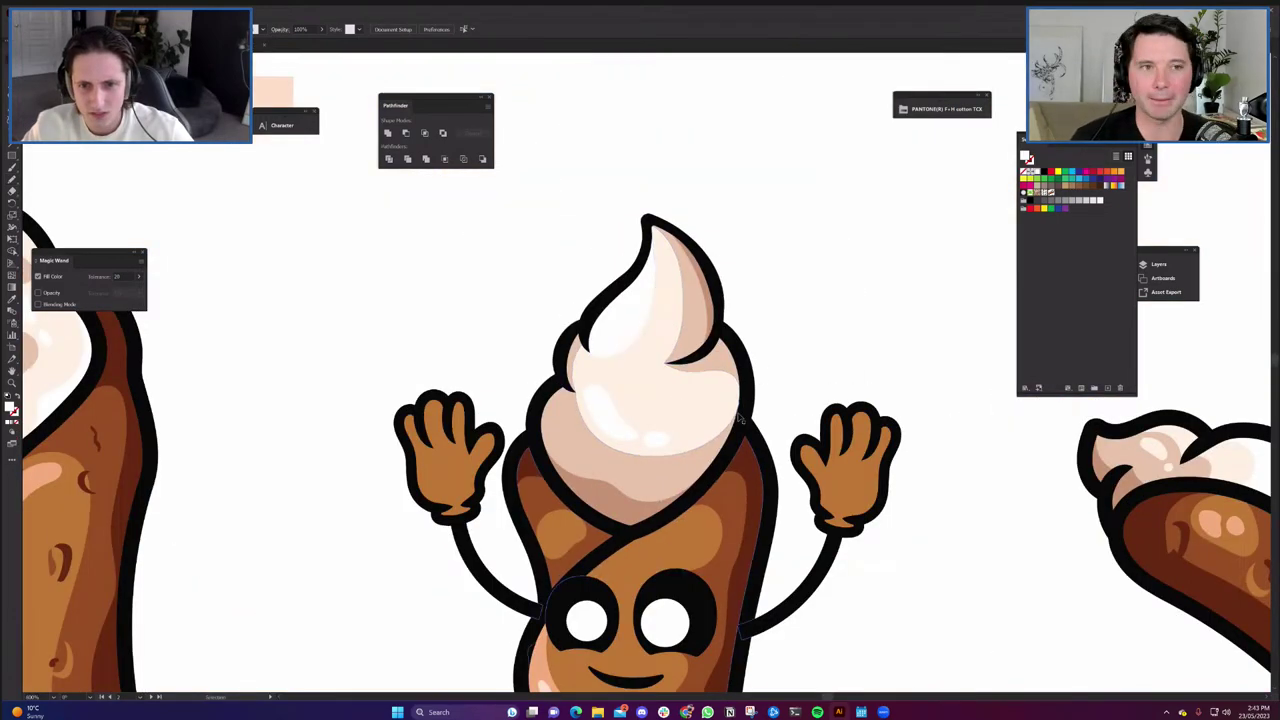
{"action": "scroll", "coordinate": [742, 420], "scroll_direction": "up", "scroll_amount": 8}
{"action": "left_click", "coordinate": [801, 462]}
{"action": "left_click_drag", "start_coordinate": [803, 462], "coordinate": [805, 462]}
{"action": "left_click", "coordinate": [980, 520]}
{"action": "scroll", "coordinate": [794, 571], "scroll_direction": "up", "scroll_amount": 2}
{"action": "scroll", "coordinate": [795, 576], "scroll_direction": "down", "scroll_amount": 1}
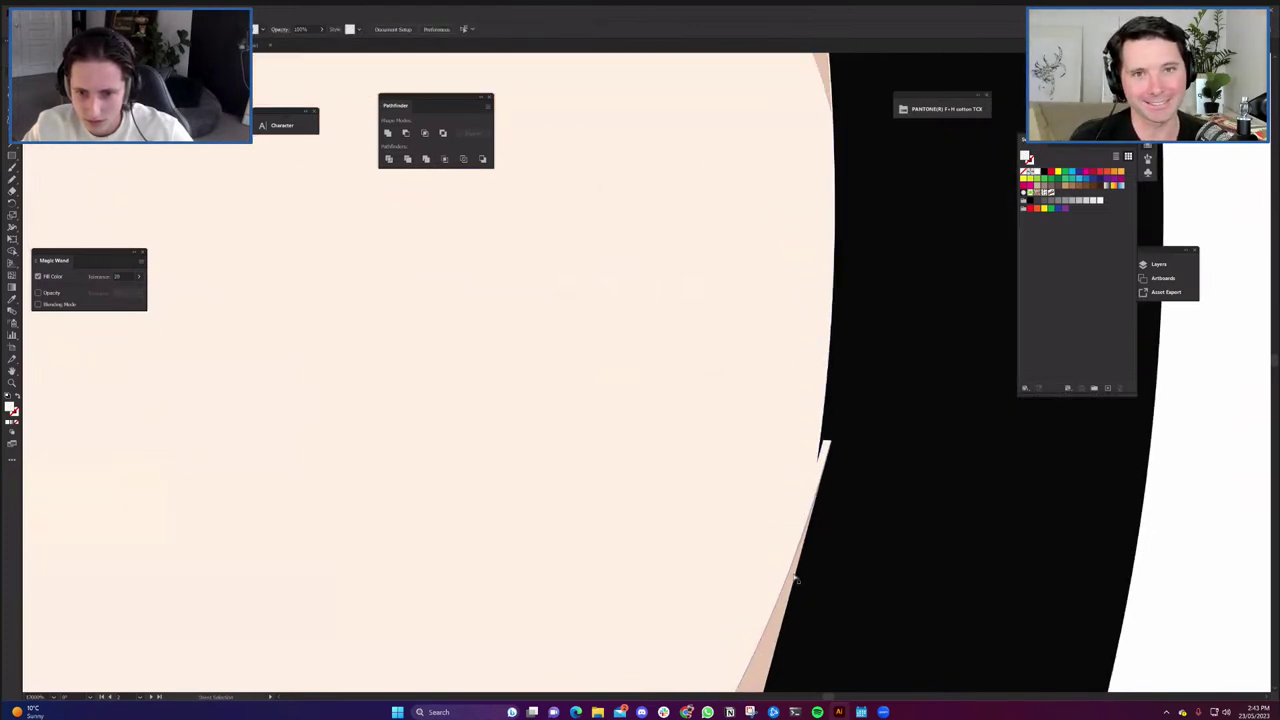
{"action": "left_click", "coordinate": [812, 540]}
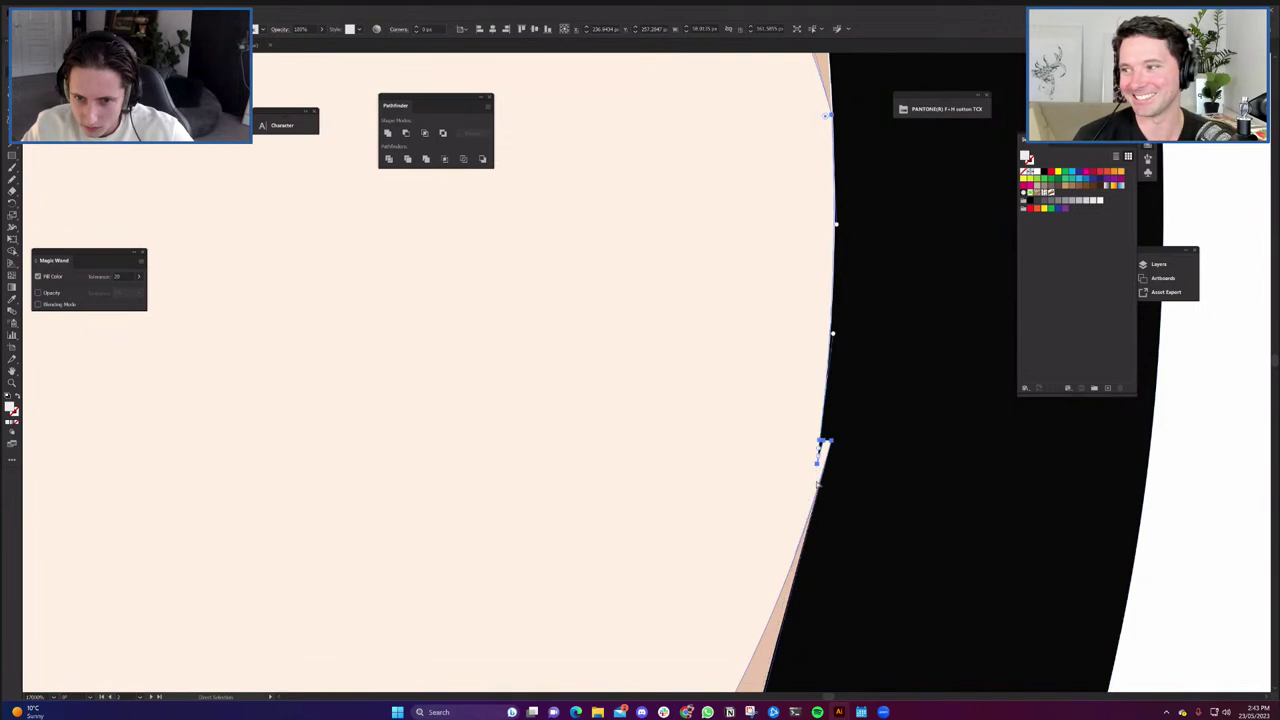
{"action": "left_click_drag", "start_coordinate": [822, 441], "coordinate": [843, 319]}
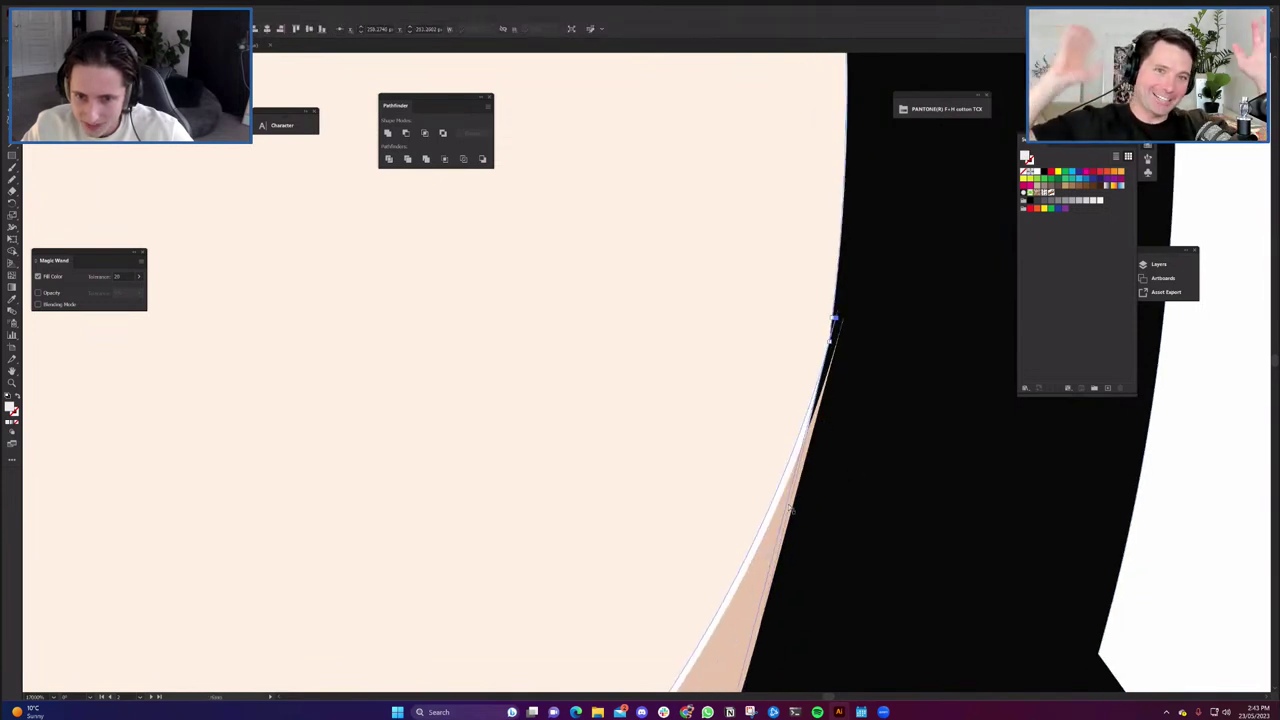
{"action": "left_click", "coordinate": [841, 337]}
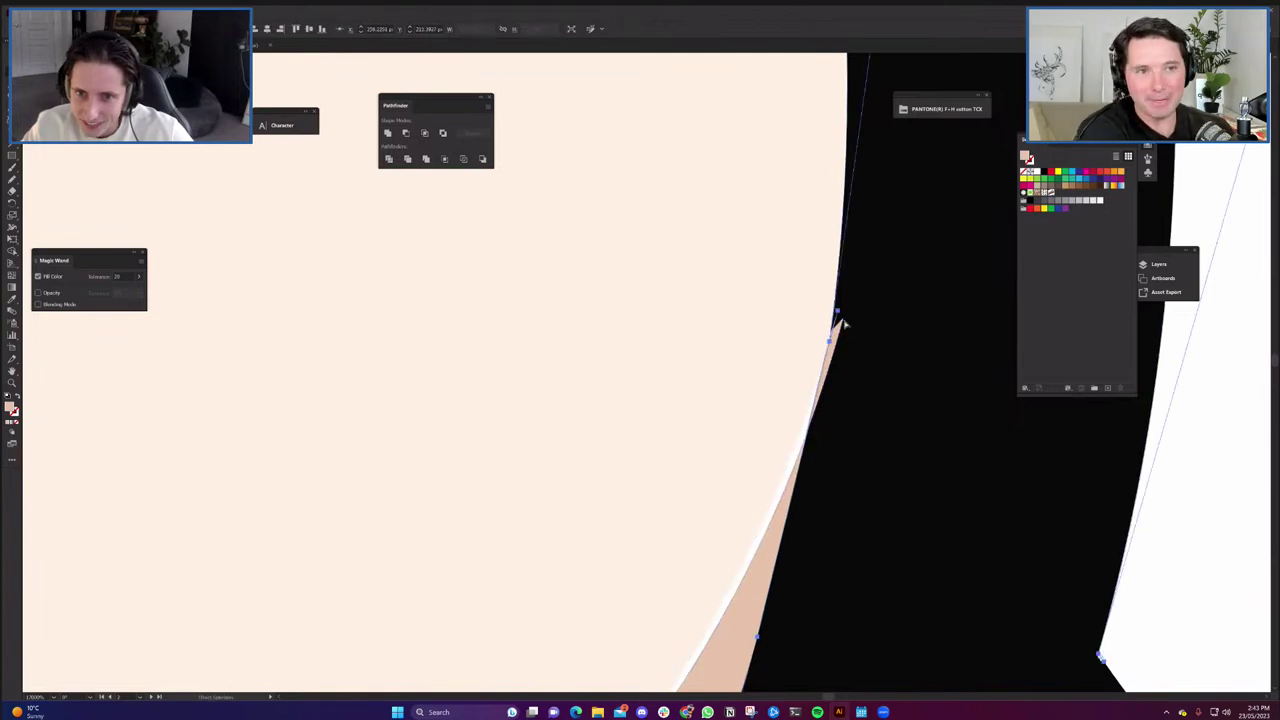
{"action": "left_click_drag", "start_coordinate": [840, 322], "coordinate": [834, 323]}
{"action": "scroll", "coordinate": [780, 452], "scroll_direction": "down", "scroll_amount": 4}
{"action": "left_click", "coordinate": [943, 443]}
{"action": "scroll", "coordinate": [879, 452], "scroll_direction": "down", "scroll_amount": 4}
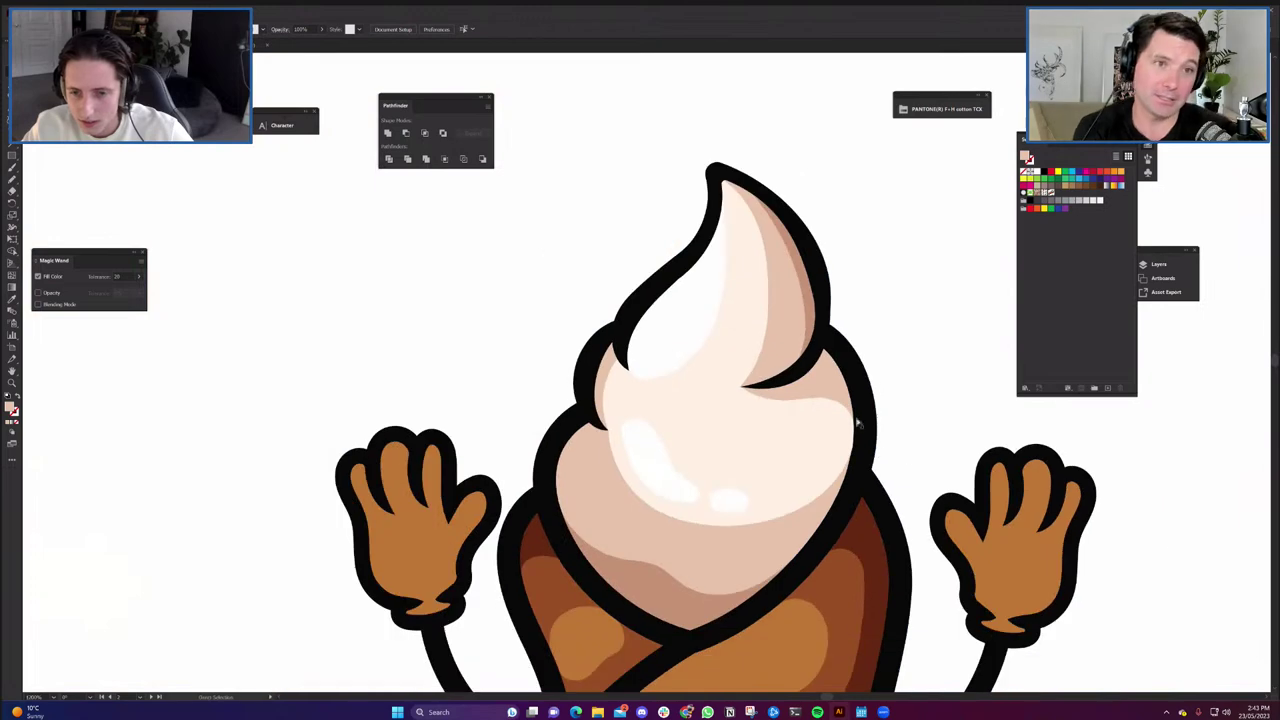
Compare the waving character with the finished cannoli, from the top cream down to the unshaded bottom cream.
{"action": "scroll", "coordinate": [895, 449], "scroll_direction": "down", "scroll_amount": 3}
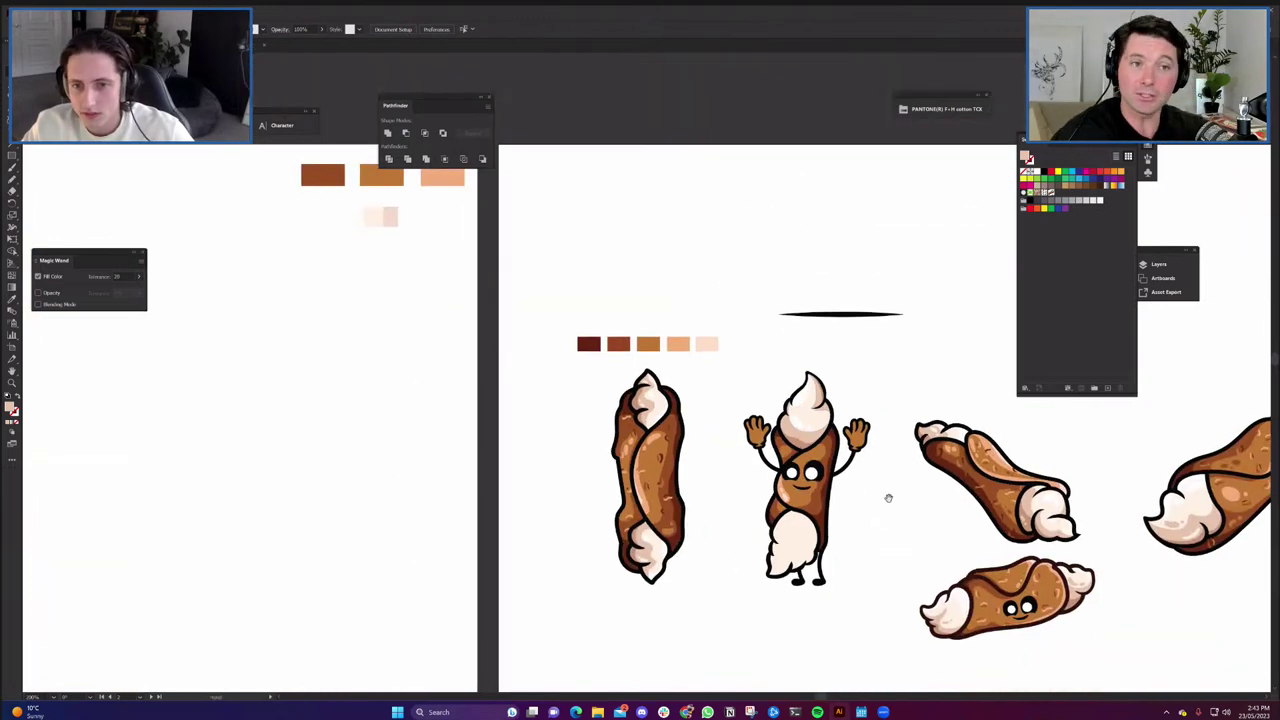
{"action": "scroll", "coordinate": [845, 450], "scroll_direction": "up", "scroll_amount": 3}
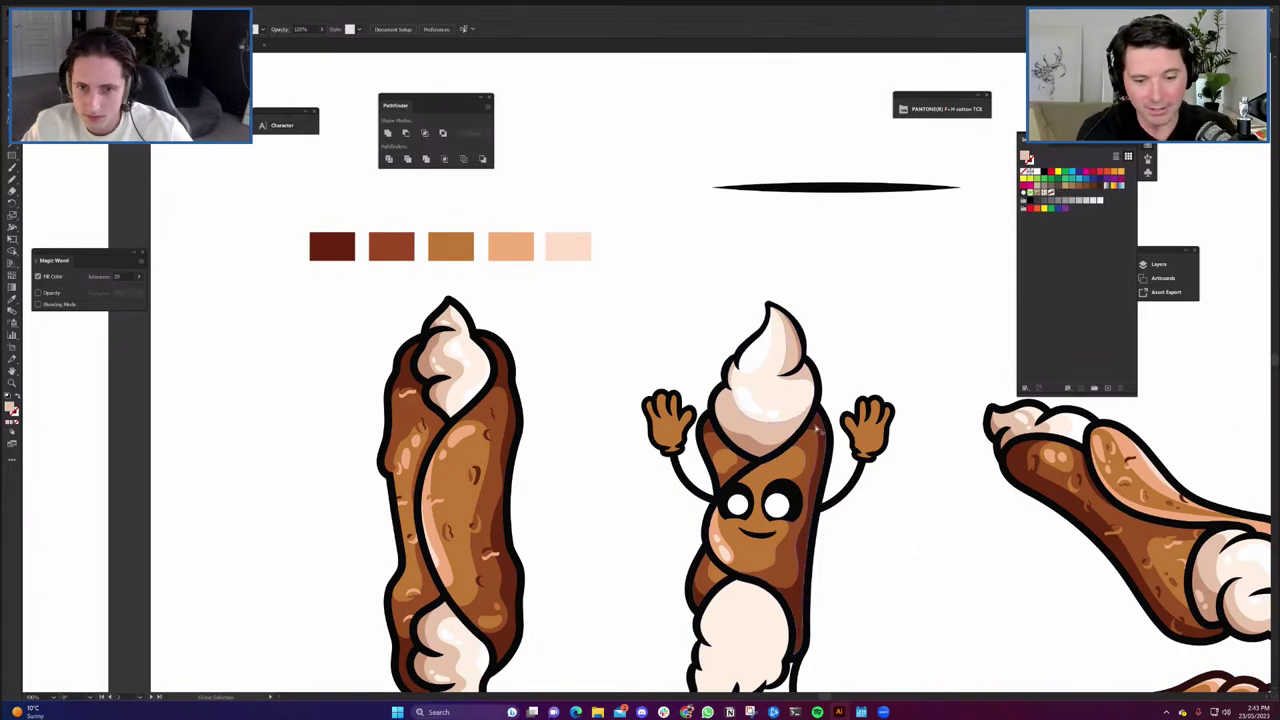
{"action": "scroll", "coordinate": [818, 440], "scroll_direction": "down", "scroll_amount": 3}
{"action": "scroll", "coordinate": [808, 422], "scroll_direction": "up", "scroll_amount": 4}
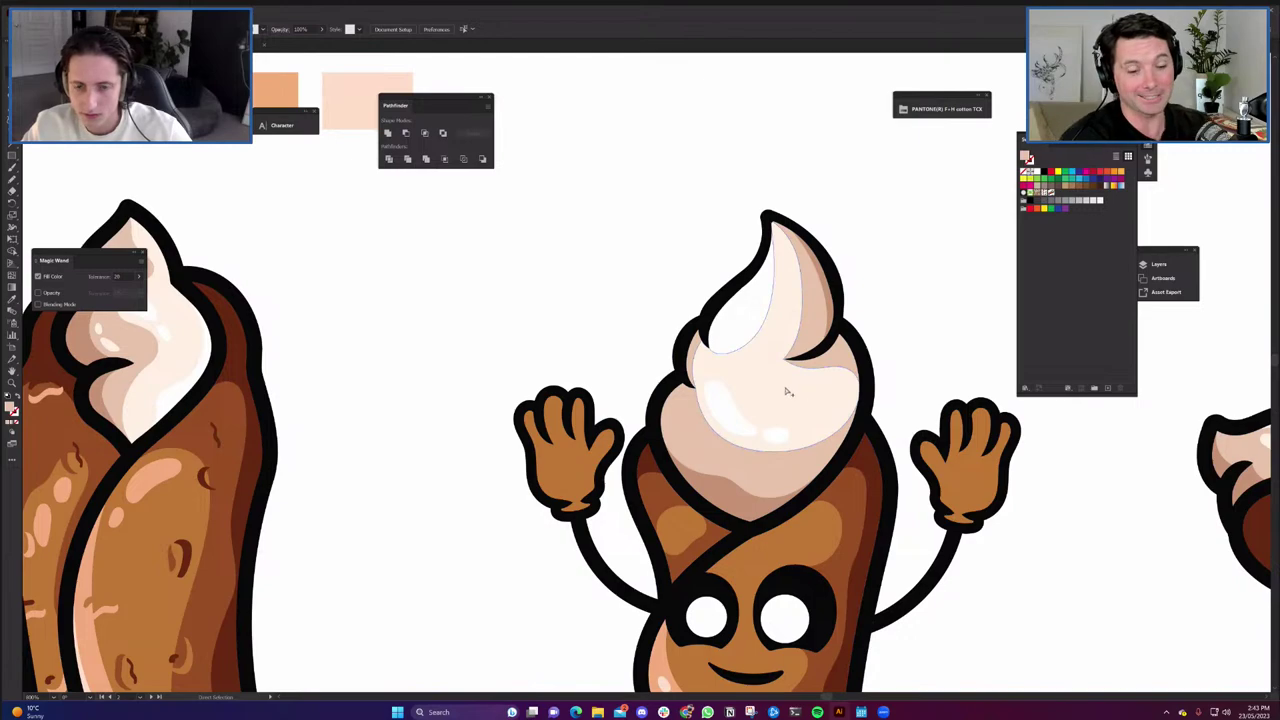
{"action": "scroll", "coordinate": [815, 395], "scroll_direction": "down", "scroll_amount": 4}
{"action": "scroll", "coordinate": [810, 368], "scroll_direction": "up", "scroll_amount": 3}
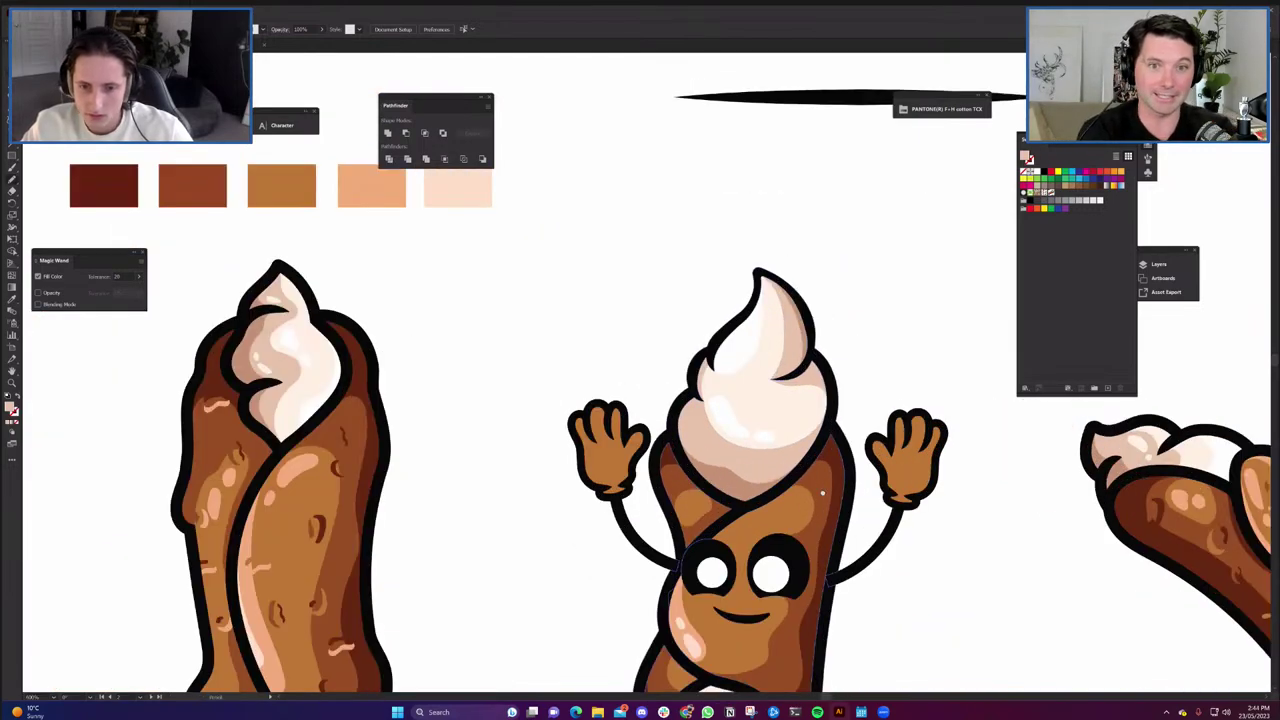
{"action": "scroll", "coordinate": [812, 368], "scroll_direction": "down", "scroll_amount": 4}
{"action": "scroll", "coordinate": [724, 539], "scroll_direction": "up", "scroll_amount": 4}
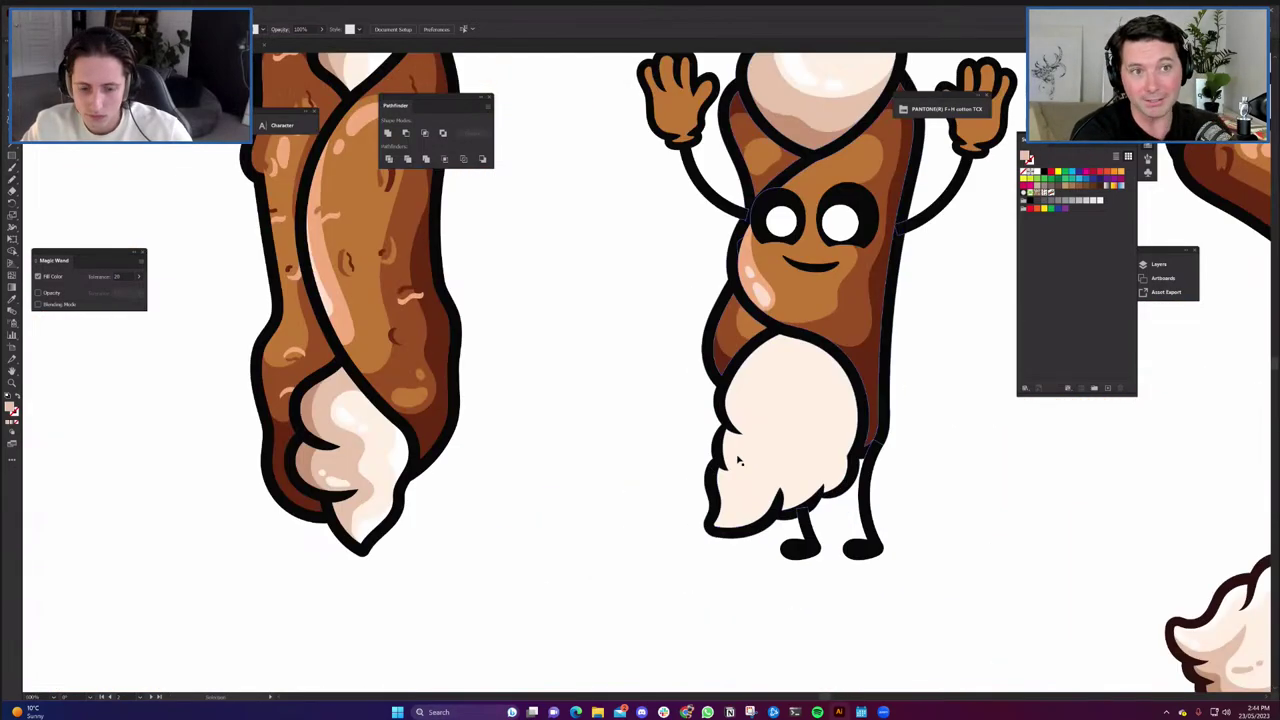
{"action": "scroll", "coordinate": [735, 445], "scroll_direction": "down", "scroll_amount": 5}
{"action": "scroll", "coordinate": [739, 451], "scroll_direction": "up", "scroll_amount": 3}
Draw a wavy-edged tan-pink shadow over the bottom cream's lower right side, from its lower left tip to its upper right edge.
{"action": "scroll", "coordinate": [739, 451], "scroll_direction": "up", "scroll_amount": 6}
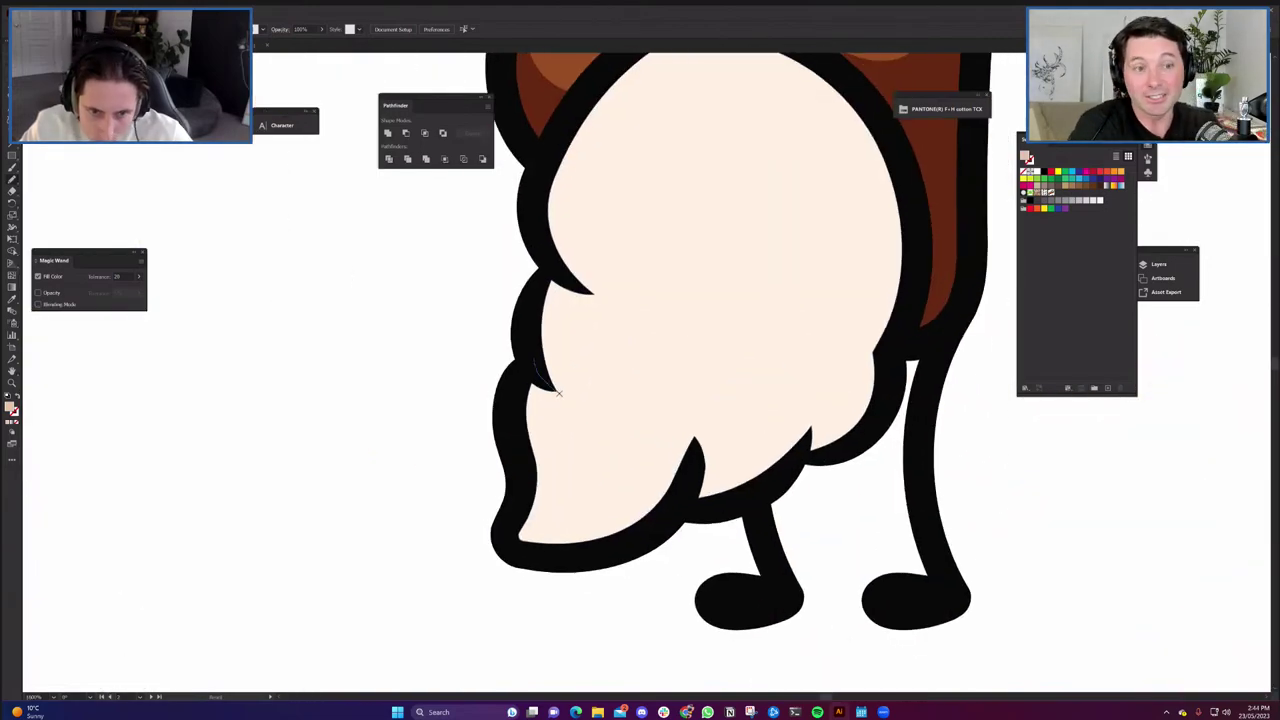
{"action": "left_click_drag", "start_coordinate": [591, 401], "coordinate": [590, 400]}
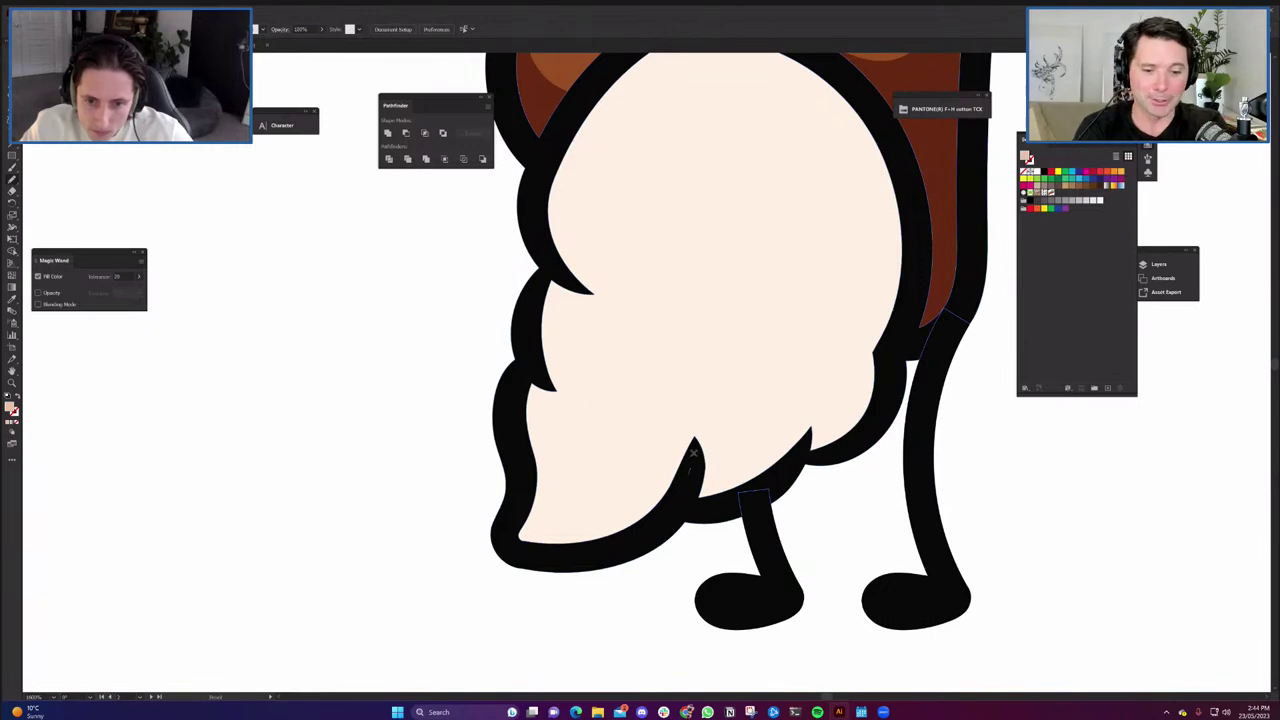
{"action": "left_click_drag", "start_coordinate": [697, 402], "coordinate": [697, 402]}
{"action": "mouse_move", "coordinate": [515, 536]}
{"action": "left_mouse_down"}
{"action": "mouse_move", "coordinate": [592, 495]}
{"action": "mouse_move", "coordinate": [621, 457]}
{"action": "mouse_move", "coordinate": [649, 359]}
{"action": "mouse_move", "coordinate": [739, 370]}
{"action": "mouse_move", "coordinate": [768, 303]}
{"action": "mouse_move", "coordinate": [844, 277]}
{"action": "mouse_move", "coordinate": [865, 246]}
{"action": "left_mouse_up"}
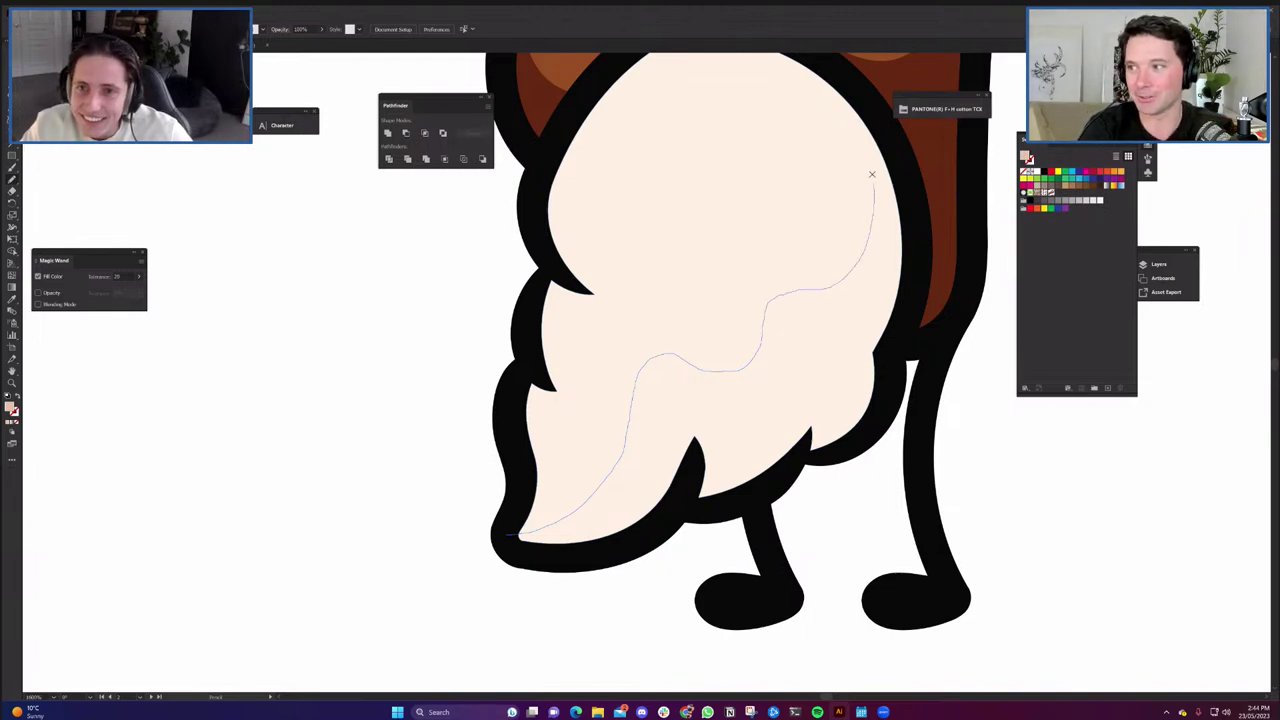
{"action": "left_click_drag", "start_coordinate": [834, 80], "coordinate": [835, 78]}
{"action": "mouse_move", "coordinate": [852, 181]}
{"action": "left_mouse_down"}
{"action": "mouse_move", "coordinate": [640, 274]}
{"action": "mouse_move", "coordinate": [666, 287]}
{"action": "left_mouse_up"}
{"action": "scroll", "coordinate": [645, 285], "scroll_direction": "down", "scroll_amount": 1}
{"action": "mouse_move", "coordinate": [656, 197]}
{"action": "left_mouse_down"}
{"action": "mouse_move", "coordinate": [721, 313]}
{"action": "mouse_move", "coordinate": [698, 400]}
{"action": "left_mouse_up"}
{"action": "mouse_move", "coordinate": [631, 476]}
{"action": "left_mouse_down"}
{"action": "mouse_move", "coordinate": [502, 539]}
{"action": "mouse_move", "coordinate": [409, 538]}
{"action": "left_mouse_up"}
{"action": "scroll", "coordinate": [585, 395], "scroll_direction": "down", "scroll_amount": 4}
{"action": "key", "text": "v"}
{"action": "scroll", "coordinate": [582, 419], "scroll_direction": "up", "scroll_amount": 3}
{"action": "key", "text": "Delete"}
{"action": "left_click", "coordinate": [546, 360]}
{"action": "key", "text": "a"}
{"action": "key", "text": "ctrl+z"}
{"action": "key", "text": "v"}
{"action": "left_click", "coordinate": [440, 566]}
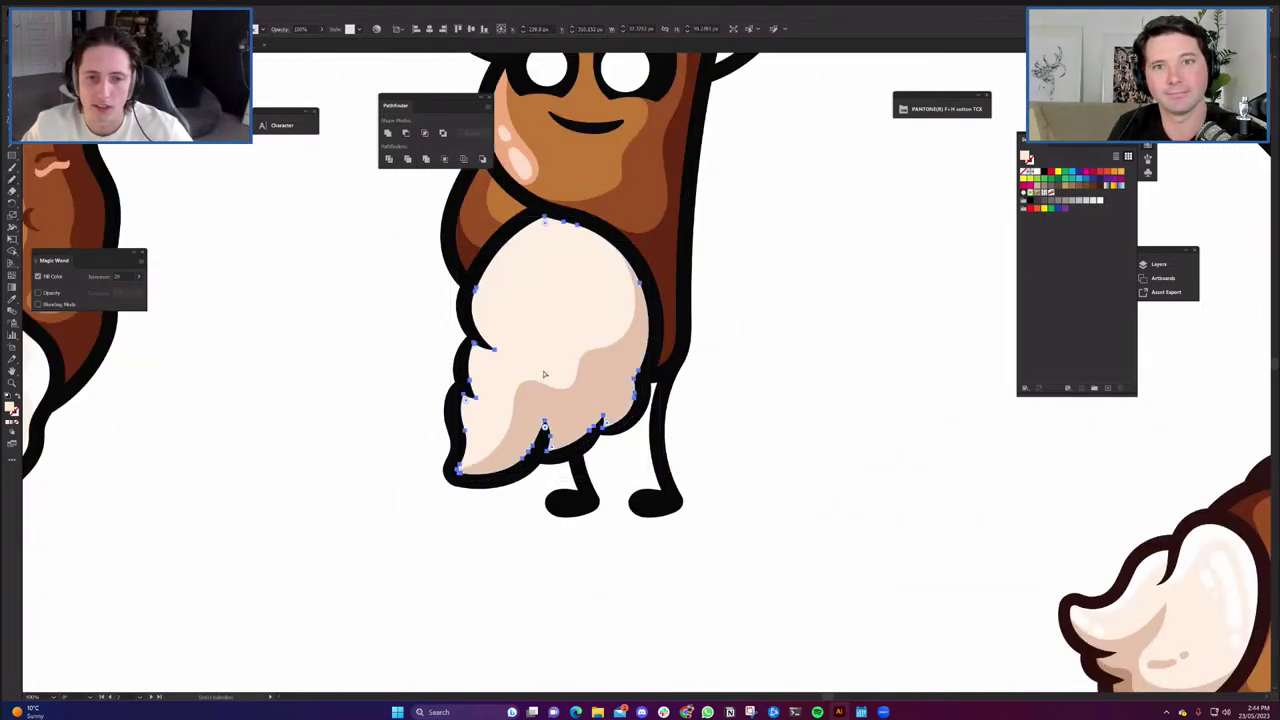
{"action": "left_click_drag", "start_coordinate": [475, 532], "coordinate": [546, 523]}
{"action": "left_click_drag", "start_coordinate": [554, 416], "coordinate": [575, 433]}
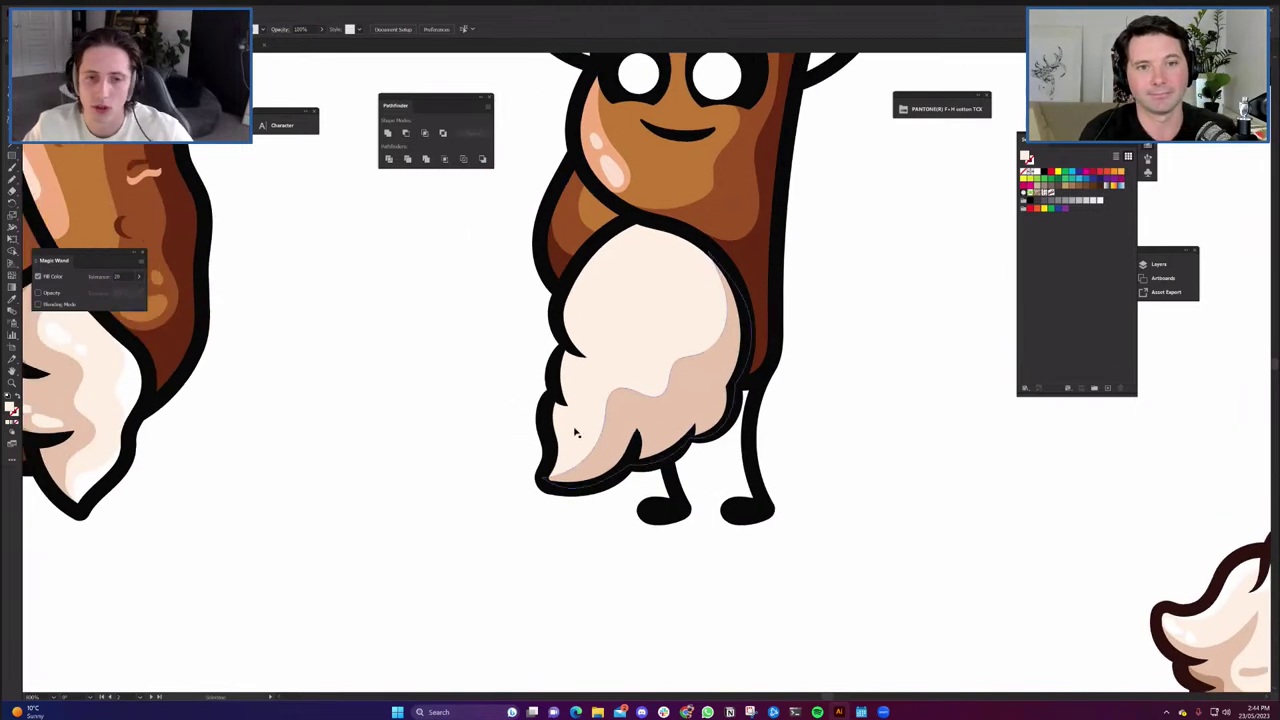
{"action": "scroll", "coordinate": [576, 432], "scroll_direction": "up", "scroll_amount": 4}
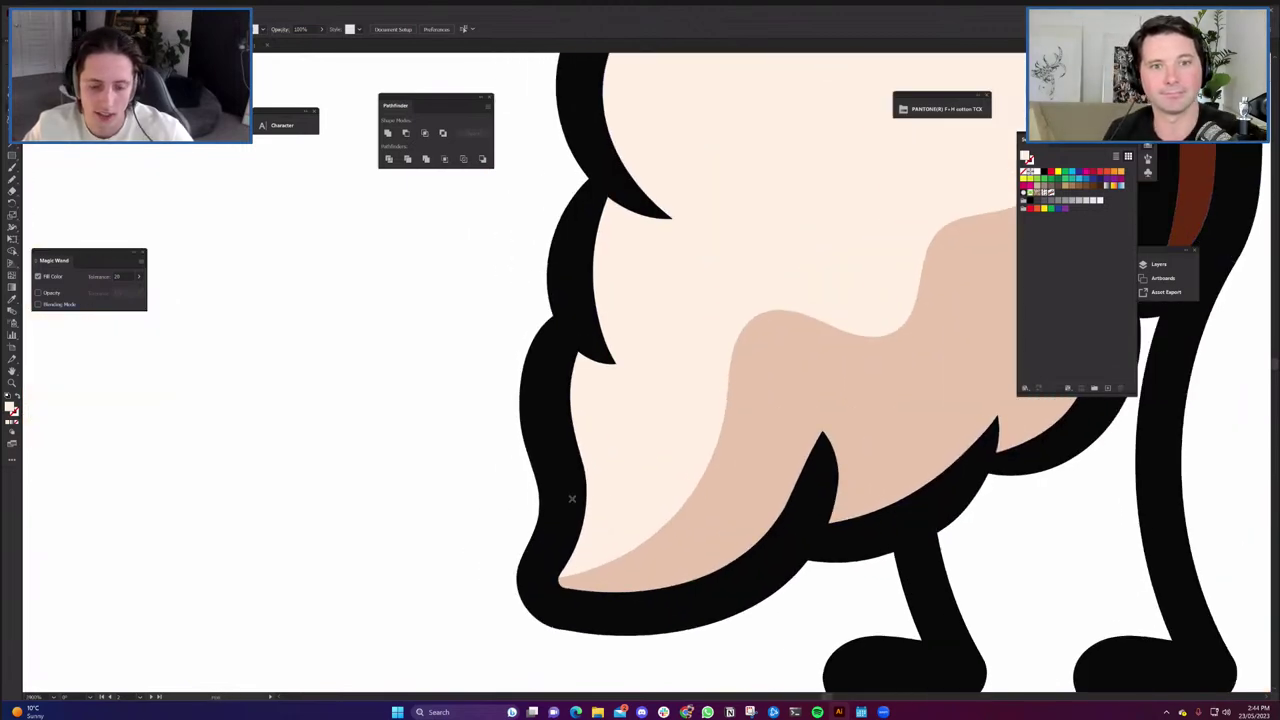
{"action": "left_click_drag", "start_coordinate": [581, 509], "coordinate": [585, 497]}
{"action": "key", "text": "ctrl+z"}
{"action": "key", "text": "ctrl+z"}
Draw a wavy freehand curve down the left side of the bottom cream, from its lower left tip to its top point.
{"action": "key", "text": "n"}
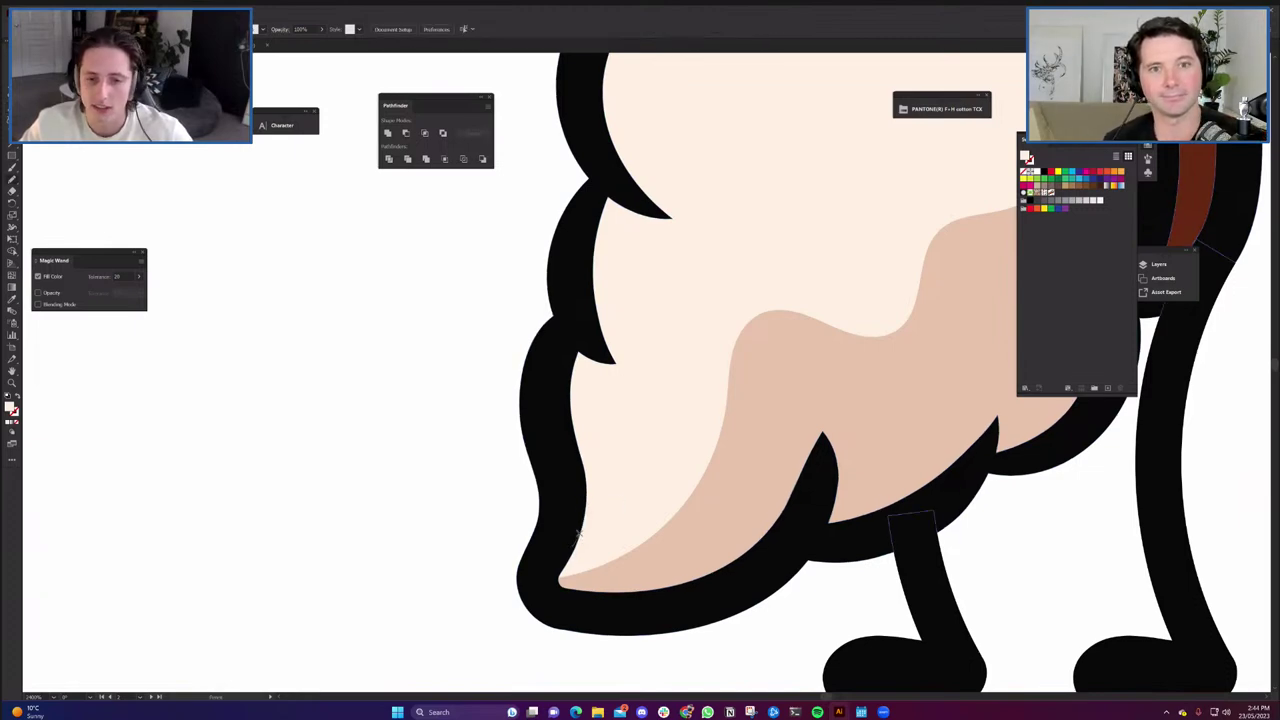
{"action": "left_click", "coordinate": [601, 408]}
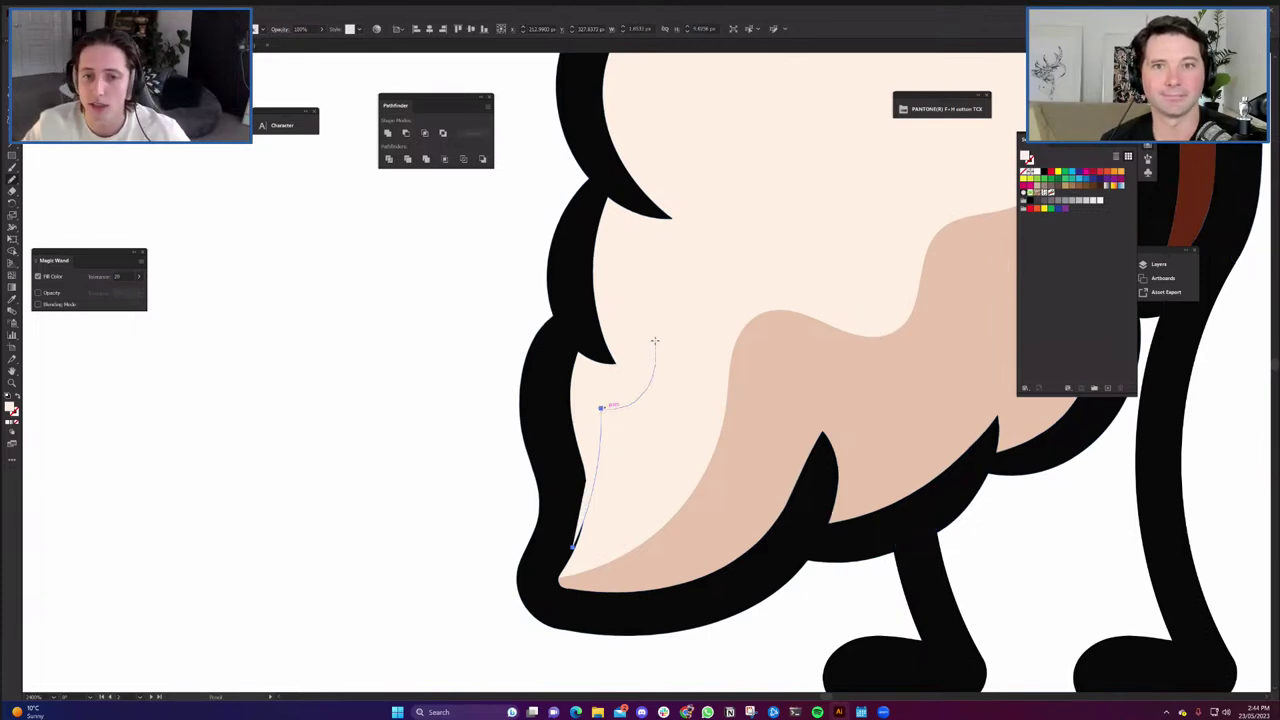
{"action": "mouse_move", "coordinate": [665, 280]}
{"action": "left_mouse_down"}
{"action": "mouse_move", "coordinate": [715, 238]}
{"action": "mouse_move", "coordinate": [714, 200]}
{"action": "left_mouse_up"}
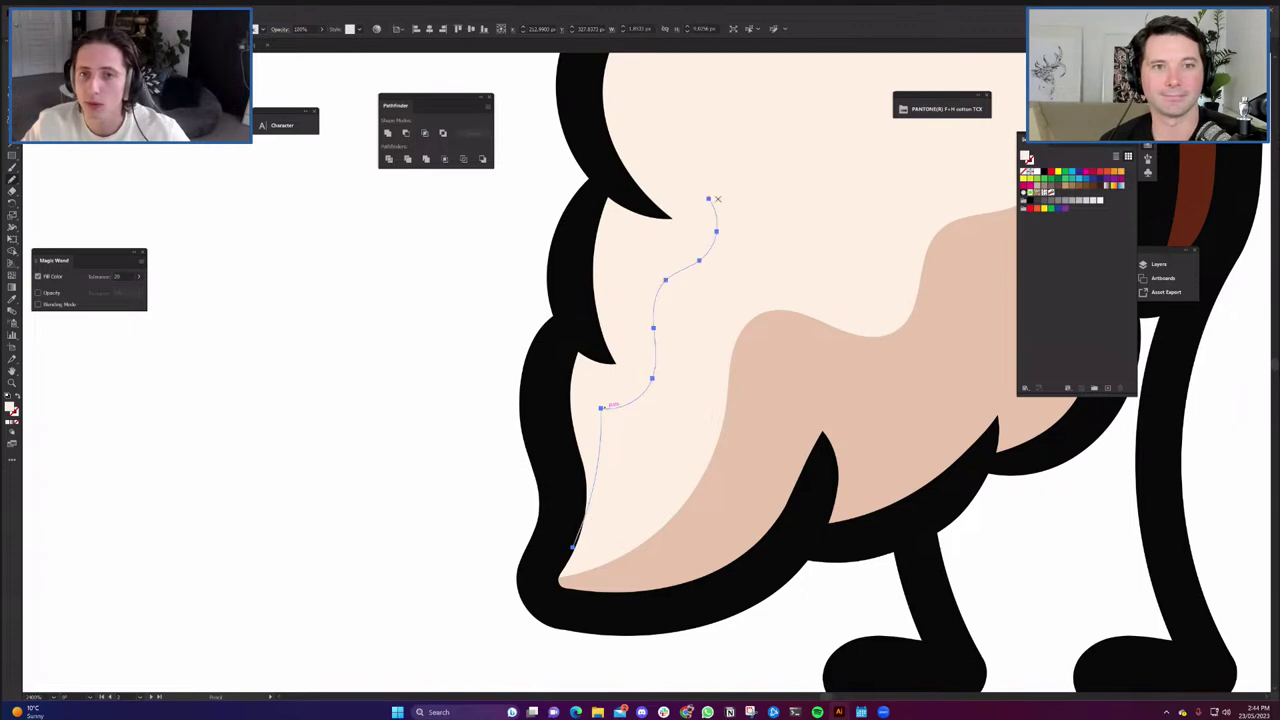
{"action": "scroll", "coordinate": [743, 381], "scroll_direction": "up", "scroll_amount": 3}
{"action": "scroll", "coordinate": [712, 428], "scroll_direction": "down", "scroll_amount": 2}
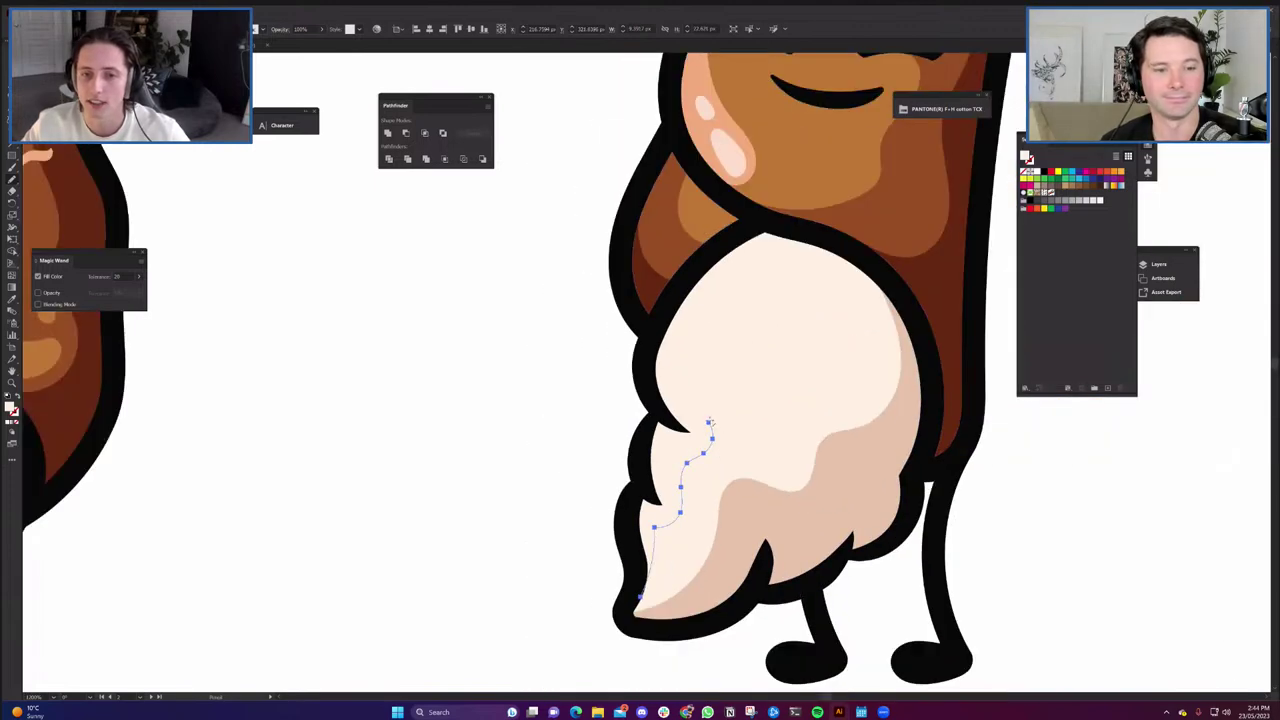
{"action": "left_click_drag", "start_coordinate": [733, 258], "coordinate": [769, 230]}
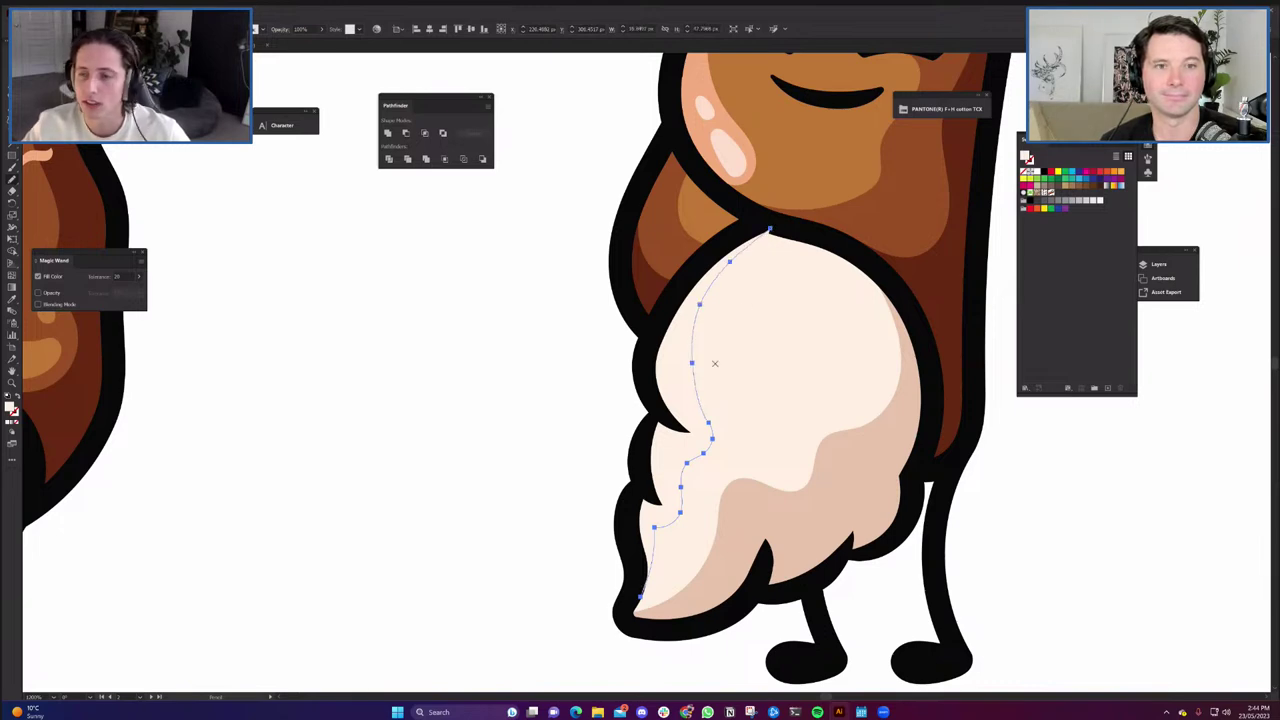
Divide the bottom cream's base shape along the curve with Pathfinder and send the pieces behind the lower right shadow.
{"action": "key", "text": "shift+x"}
{"action": "key", "text": "a"}
{"action": "left_click", "coordinate": [740, 420], "text": "shift"}
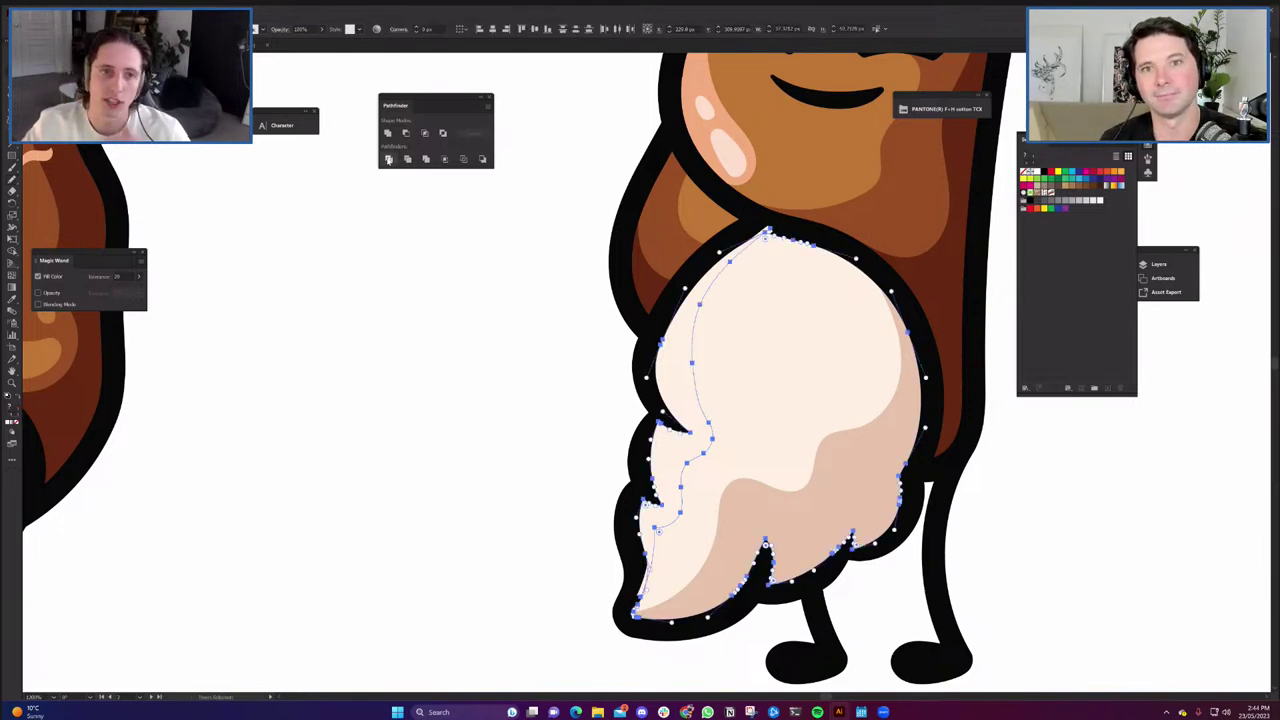
{"action": "left_click", "coordinate": [389, 159]}
{"action": "left_click", "coordinate": [480, 285]}
{"action": "left_click", "coordinate": [668, 464]}
{"action": "key", "text": "v"}
{"action": "left_click", "coordinate": [723, 534]}
{"action": "key", "text": "ctrl+["}
{"action": "left_click", "coordinate": [506, 554]}
Fill the cream's left strip with the tan-pink sampled from the lower right shadow.
{"action": "key", "text": "a"}
{"action": "left_click", "coordinate": [664, 470]}
{"action": "key", "text": "i"}
{"action": "left_click", "coordinate": [751, 552]}
{"action": "key", "text": "v"}
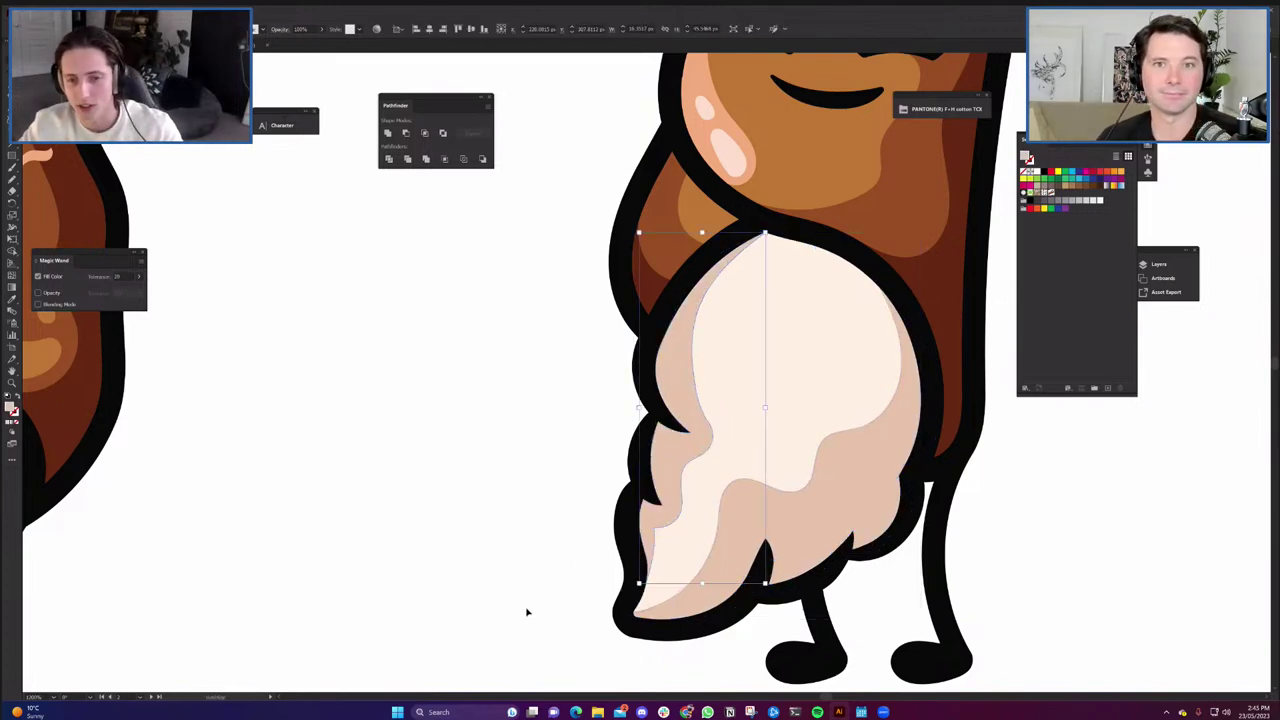
Round the sharp corner where the left strip meets the light piece near the cream's lower left tip.
{"action": "key", "text": "a"}
{"action": "left_click_drag", "start_coordinate": [657, 528], "coordinate": [683, 556]}
{"action": "left_click", "coordinate": [534, 534]}
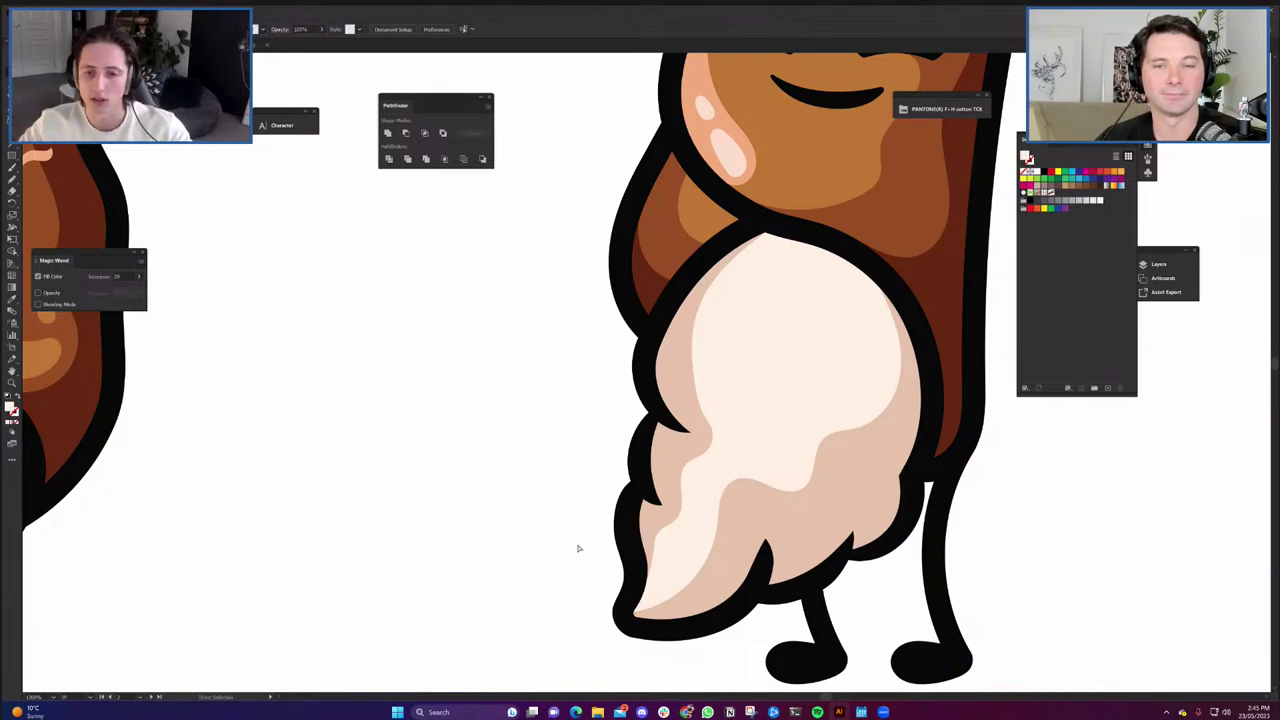
{"action": "scroll", "coordinate": [659, 545], "scroll_direction": "up", "scroll_amount": 2}
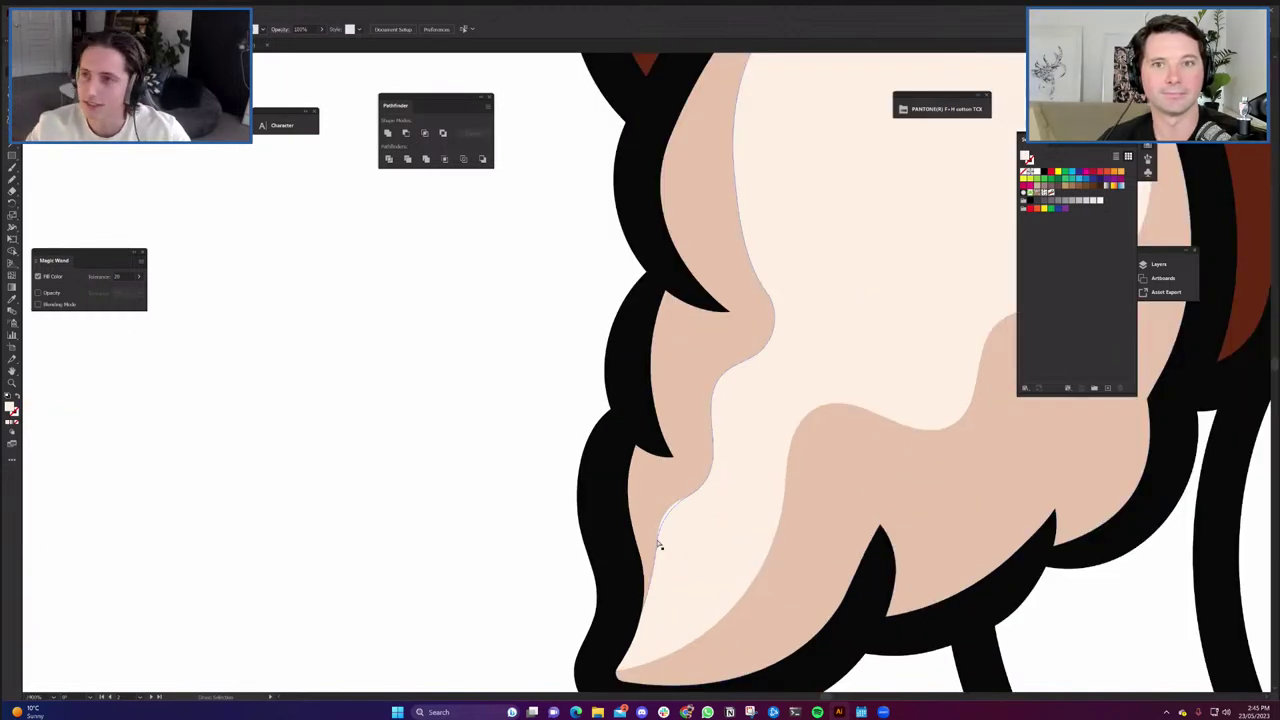
{"action": "scroll", "coordinate": [659, 545], "scroll_direction": "down", "scroll_amount": 1}
{"action": "left_click", "coordinate": [743, 546]}
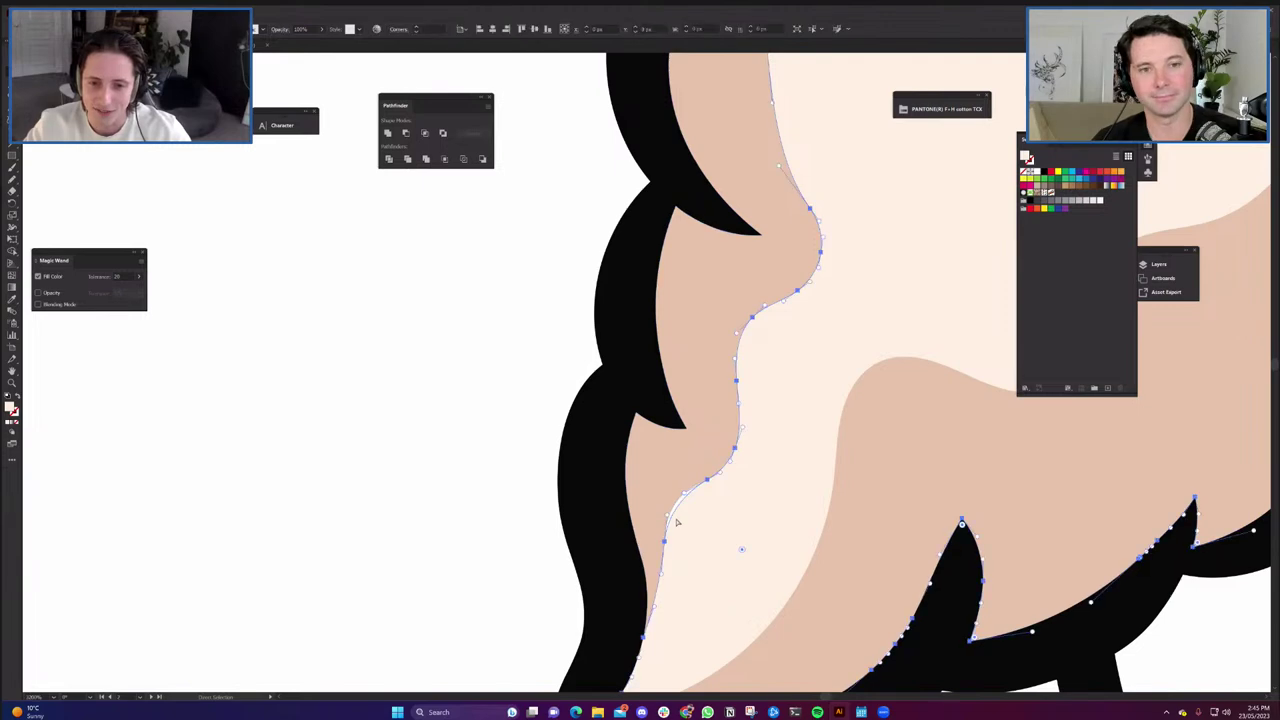
{"action": "left_click", "coordinate": [446, 537]}
{"action": "scroll", "coordinate": [482, 544], "scroll_direction": "down", "scroll_amount": 3}
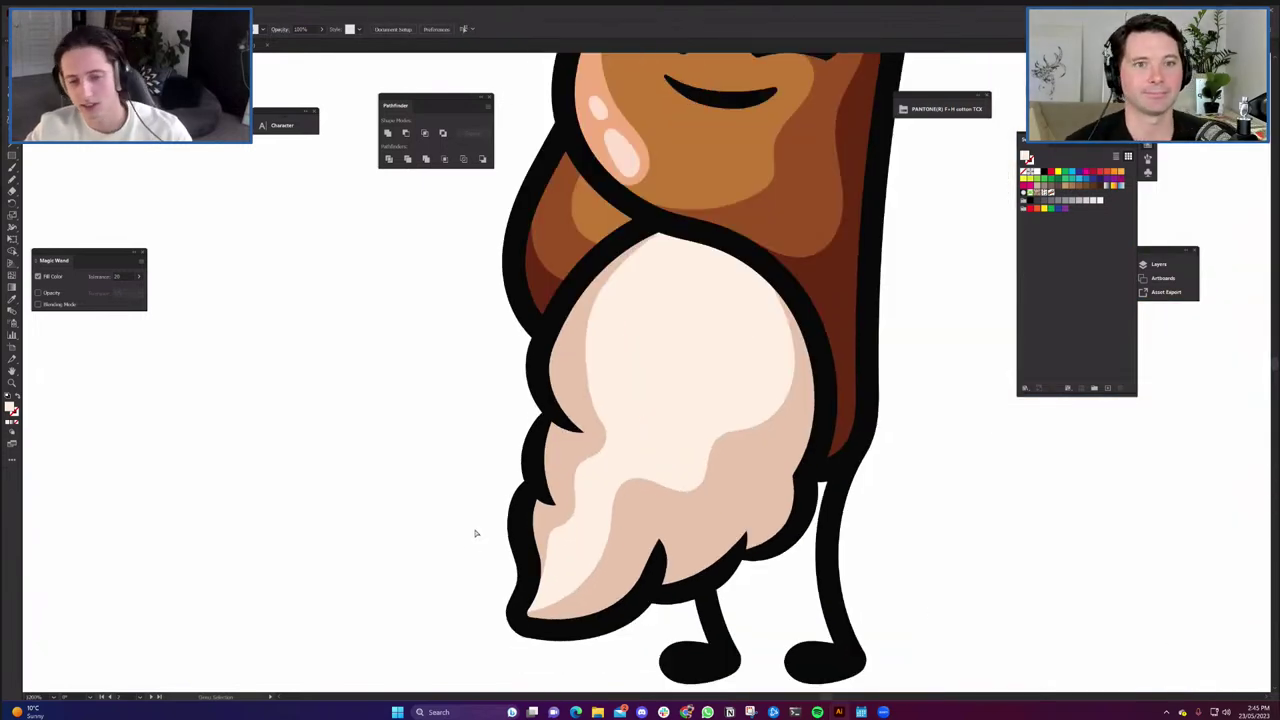
Draw a scalloped curve inside the shadow's lower right edge, from the black notch above the leg up to the right outline.
{"action": "key", "text": "p"}
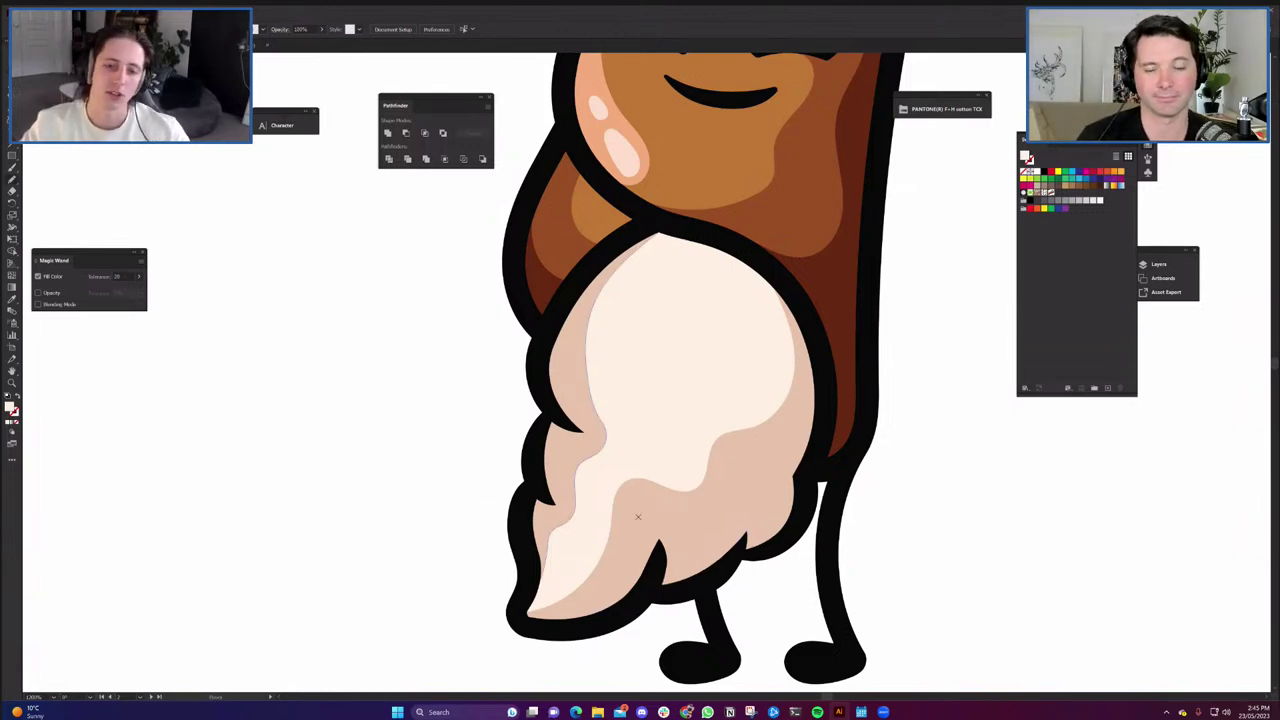
{"action": "scroll", "coordinate": [659, 577], "scroll_direction": "up", "scroll_amount": 3}
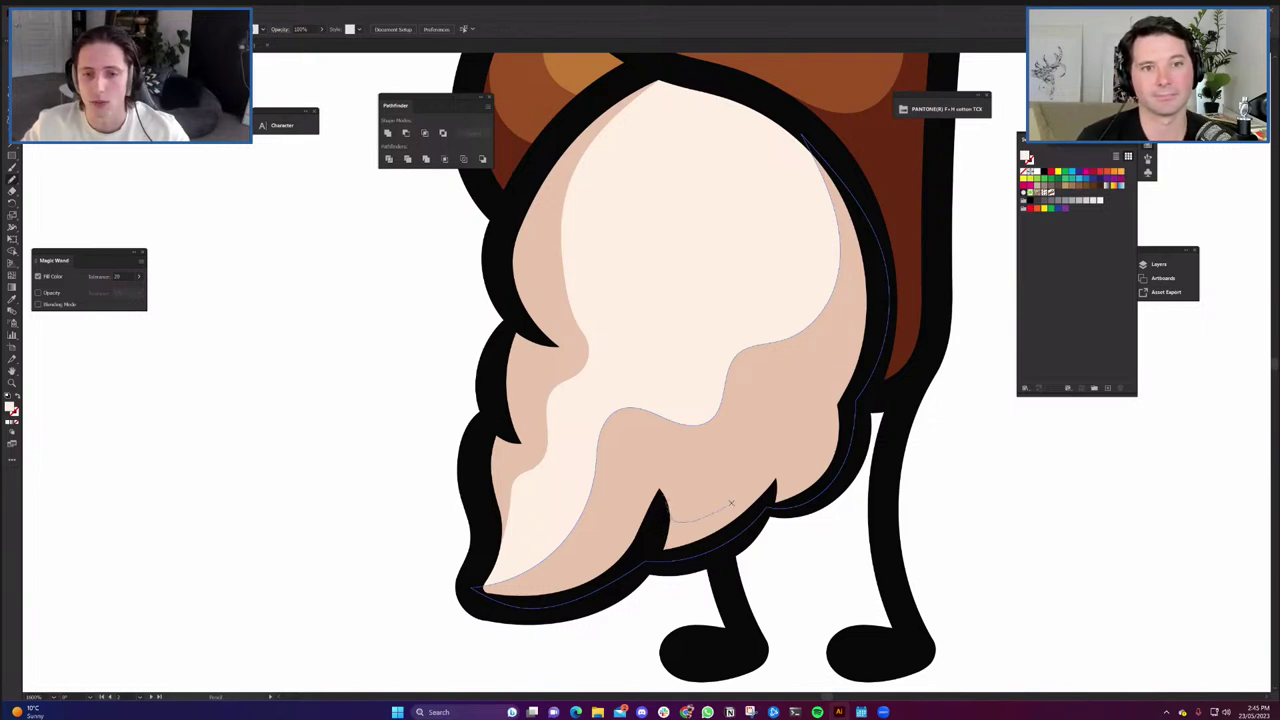
{"action": "left_click", "coordinate": [778, 439]}
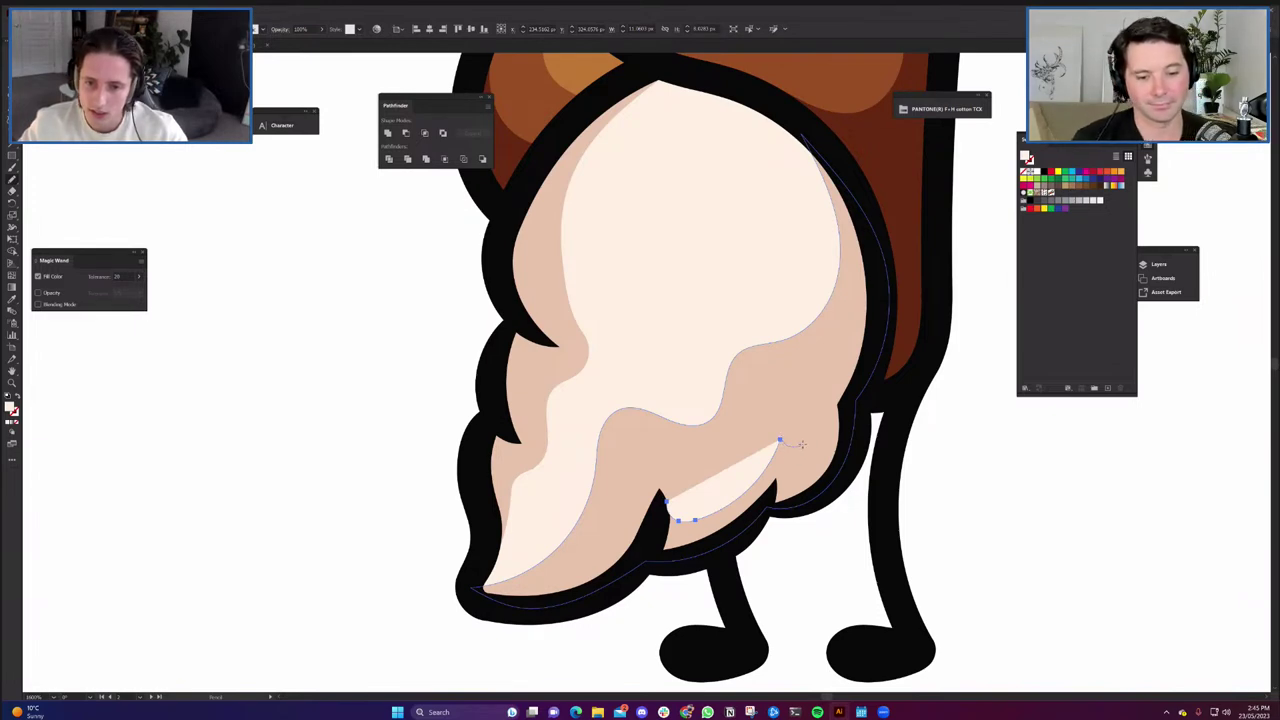
{"action": "left_click", "coordinate": [818, 396]}
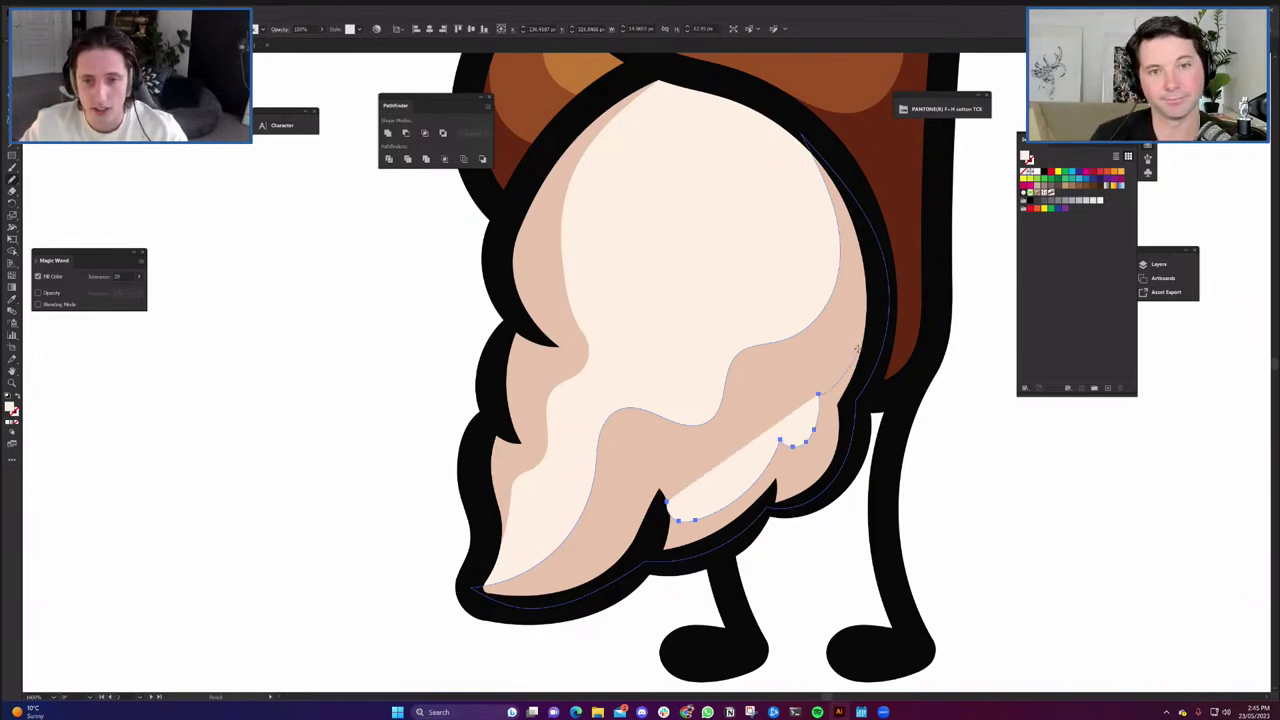
{"action": "left_click_drag", "start_coordinate": [869, 309], "coordinate": [872, 288]}
Divide the lower right shadow along the scalloped curve with Pathfinder.
{"action": "key", "text": "shift+x"}
{"action": "key", "text": "a"}
{"action": "left_click", "coordinate": [700, 482], "text": "shift"}
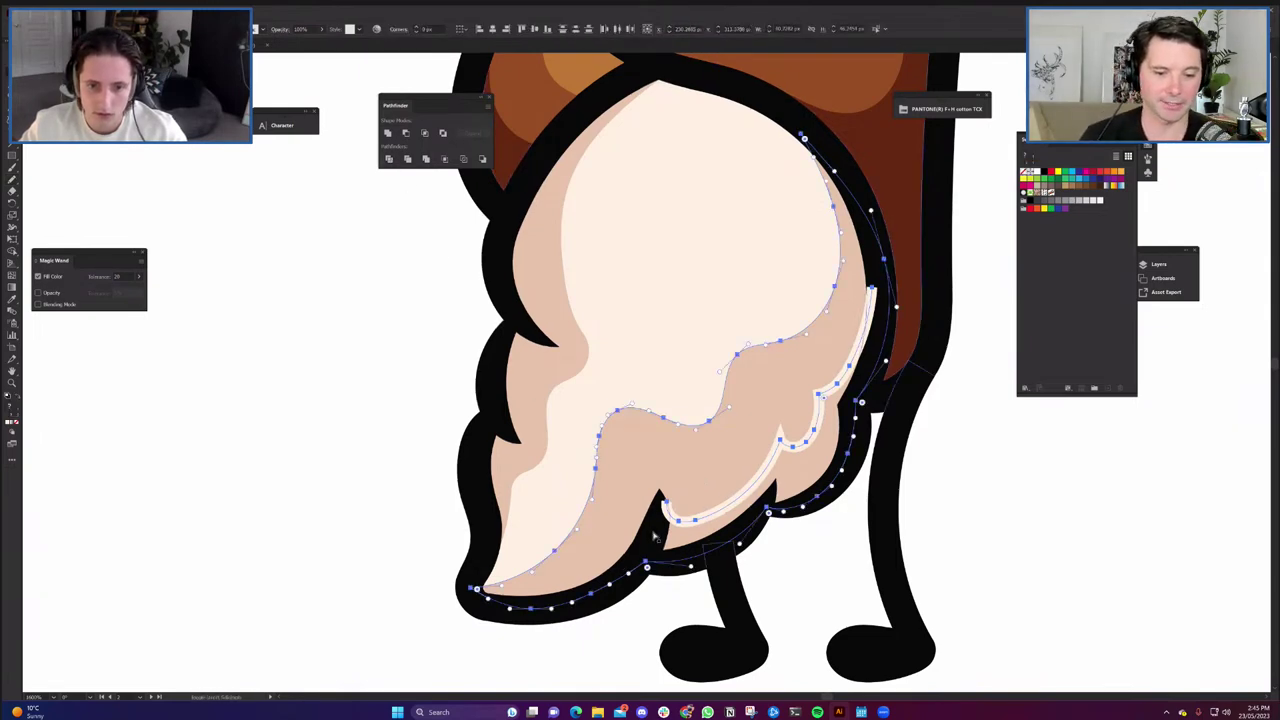
{"action": "left_click", "coordinate": [653, 532], "text": "shift"}
{"action": "left_click", "coordinate": [389, 160]}
Fill the shadow's outer scalloped strip with the darker tan sampled from the finished cannoli's bottom cream.
{"action": "key", "text": "ctrl+shift+a"}
{"action": "left_click", "coordinate": [682, 533]}
{"action": "scroll", "coordinate": [675, 535], "scroll_direction": "down", "scroll_amount": 3}
{"action": "scroll", "coordinate": [150, 525], "scroll_direction": "up", "scroll_amount": 2}
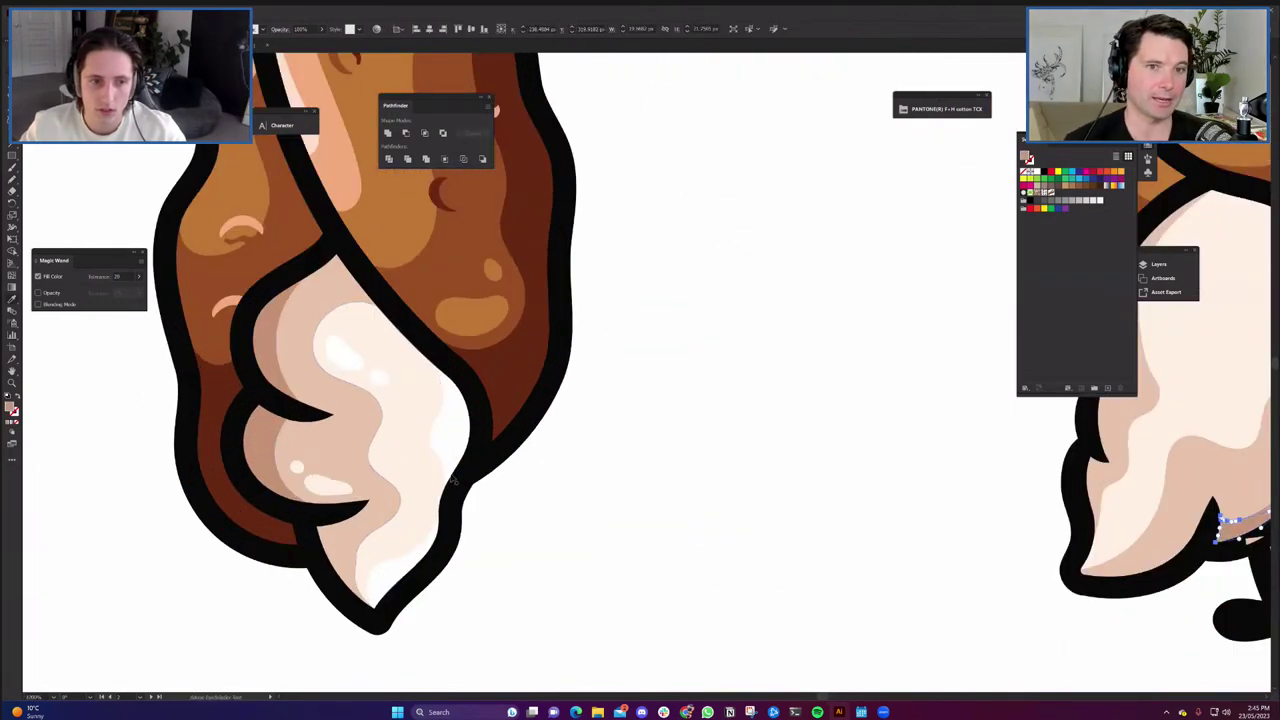
{"action": "scroll", "coordinate": [683, 486], "scroll_direction": "down", "scroll_amount": 3}
{"action": "scroll", "coordinate": [743, 560], "scroll_direction": "up", "scroll_amount": 4}
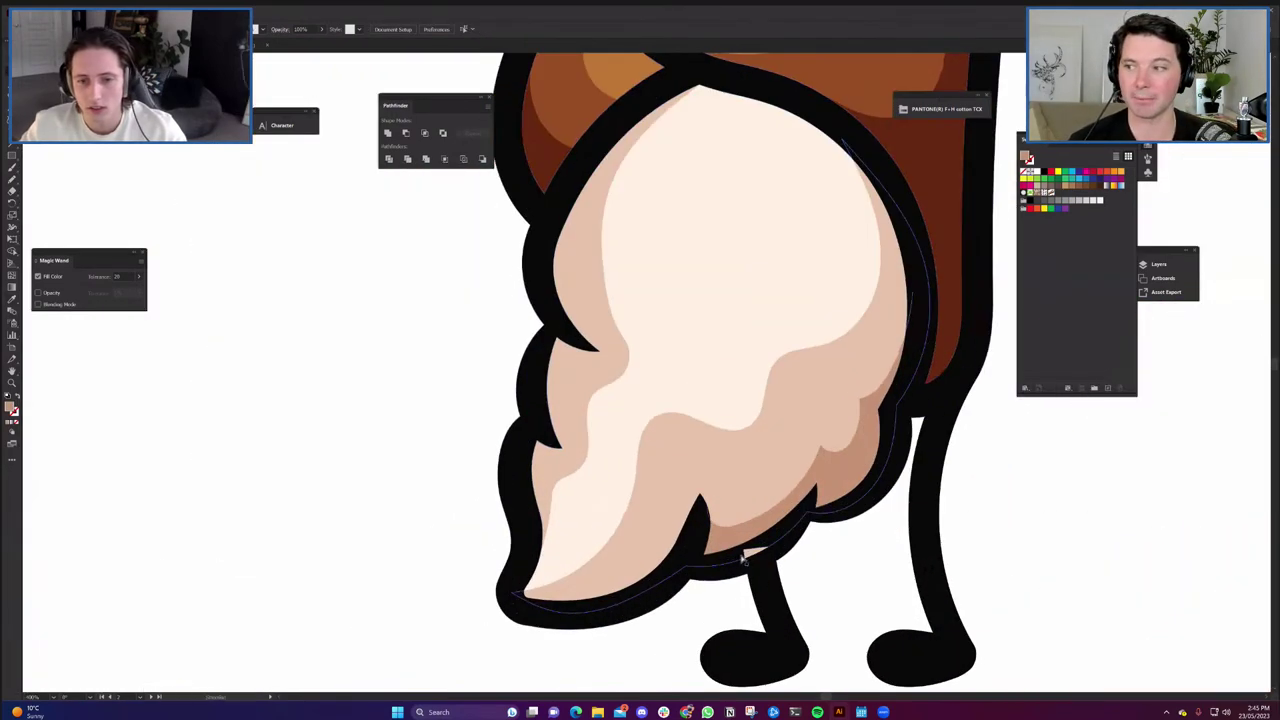
Remove the stray tan fragment lying over the top of the waving character's leg.
{"action": "left_click", "coordinate": [758, 557]}
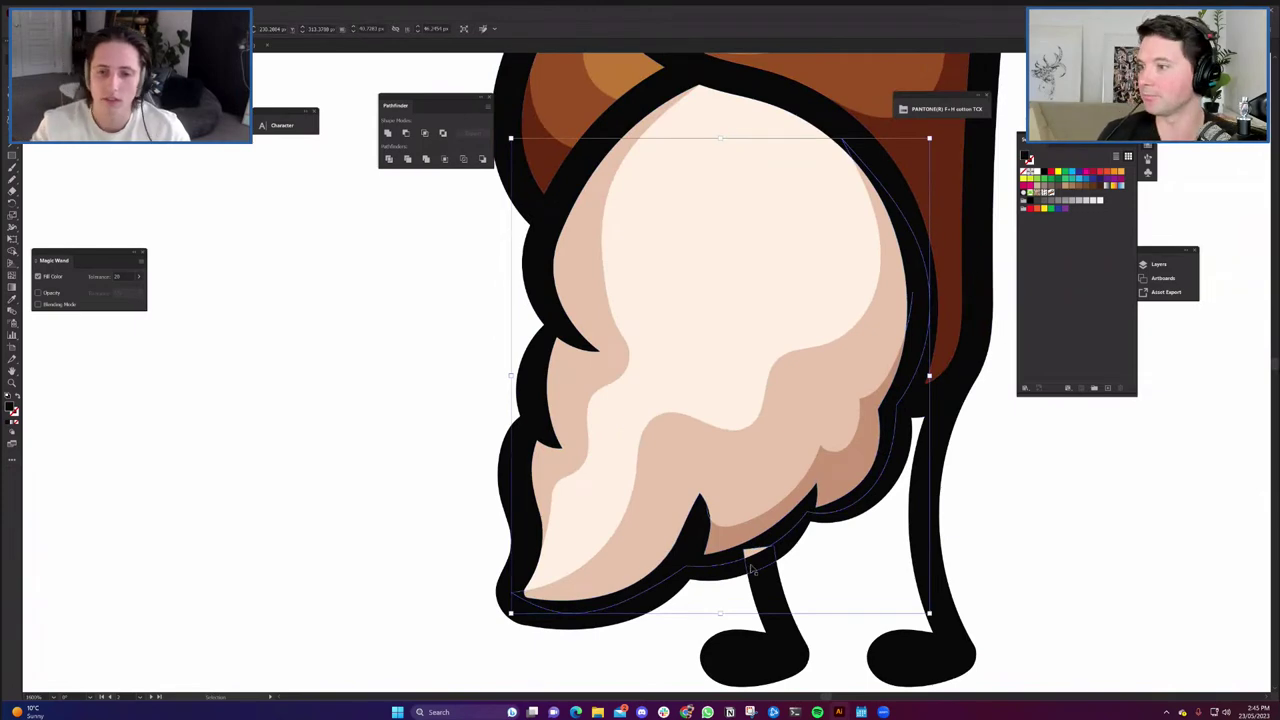
{"action": "left_click", "coordinate": [820, 576]}
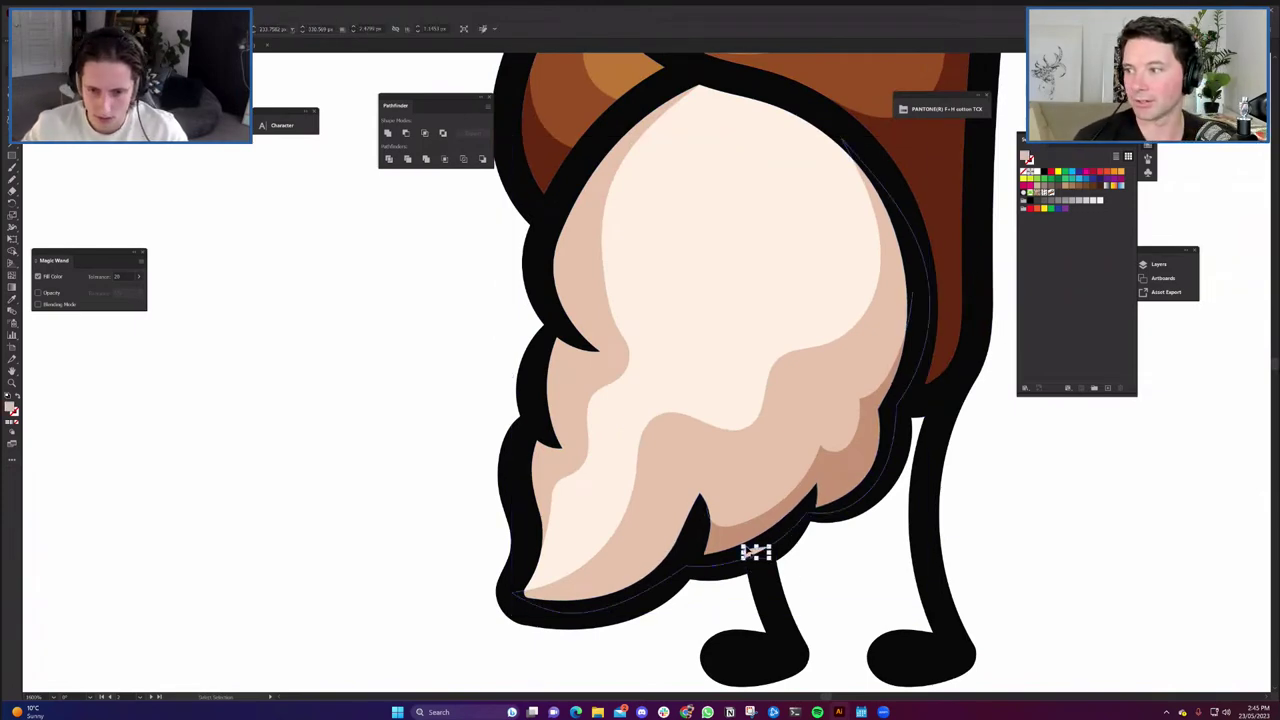
{"action": "scroll", "coordinate": [800, 574], "scroll_direction": "down", "scroll_amount": 4}
{"action": "scroll", "coordinate": [905, 514], "scroll_direction": "down", "scroll_amount": 2}
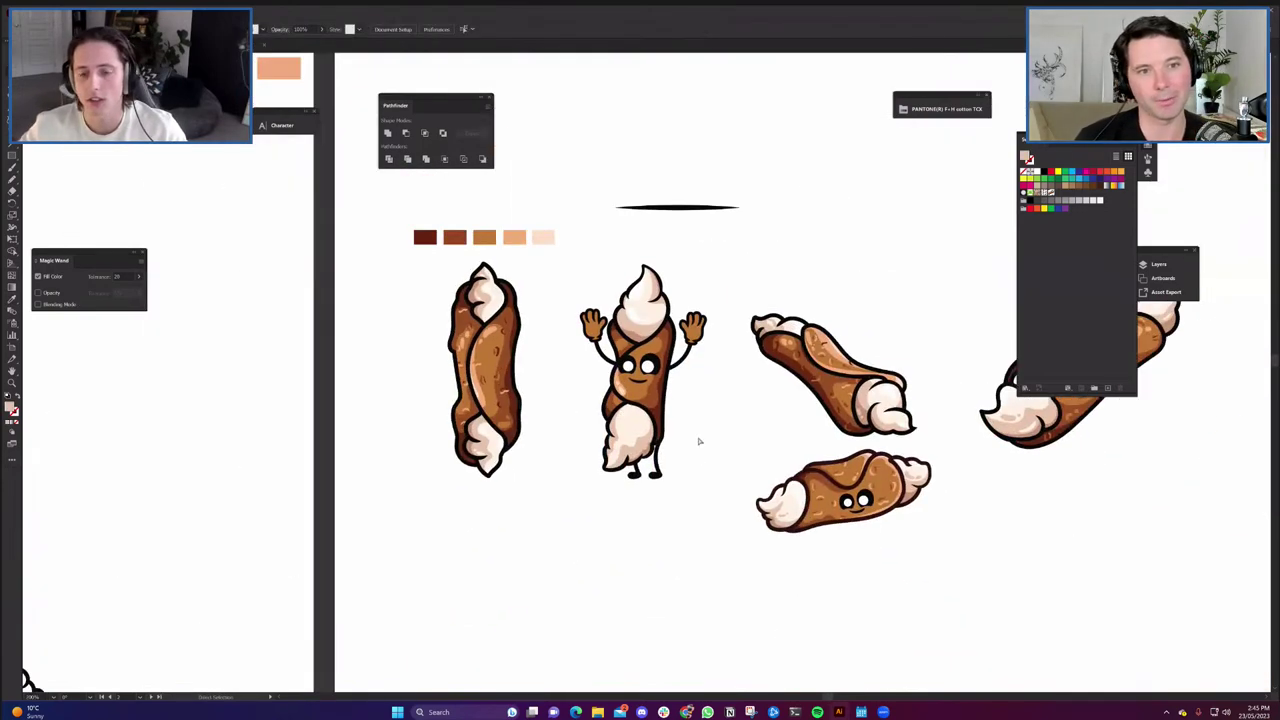
Compare the shaded waving character with the other cannoli, both from a distance and close up.
{"action": "scroll", "coordinate": [696, 530], "scroll_direction": "down", "scroll_amount": 3}
{"action": "scroll", "coordinate": [674, 487], "scroll_direction": "up", "scroll_amount": 4}
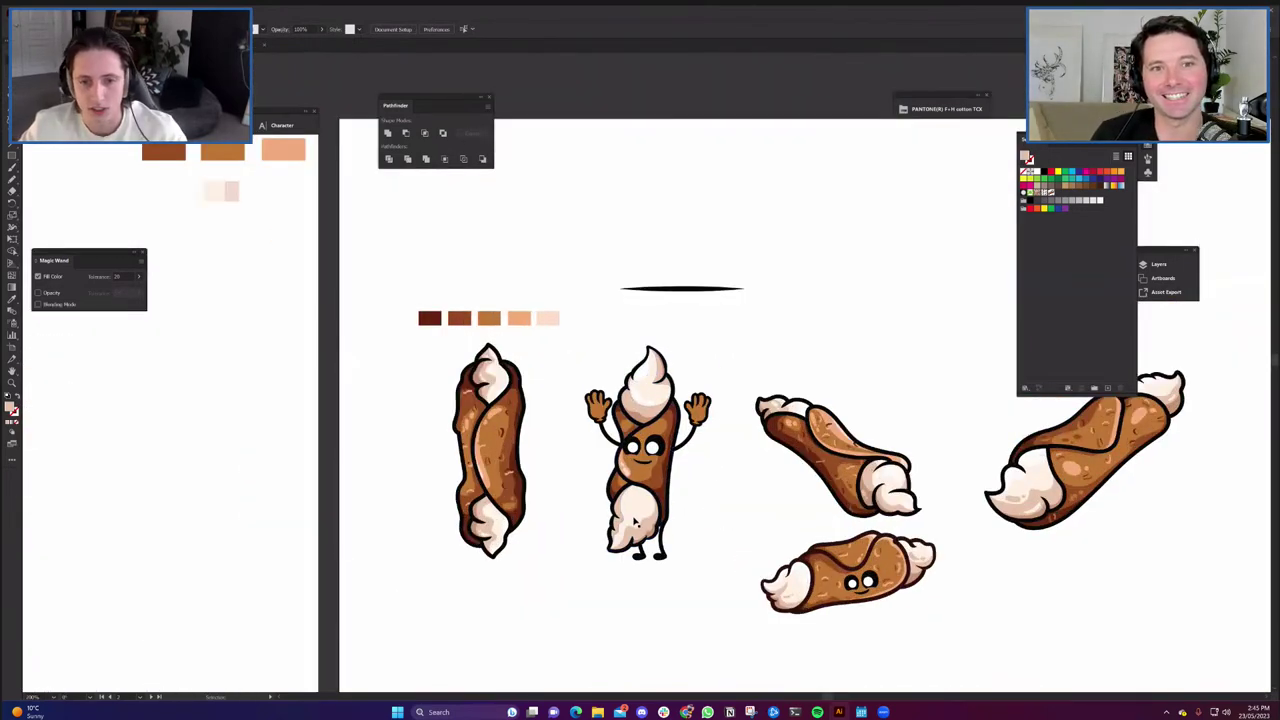
{"action": "scroll", "coordinate": [605, 558], "scroll_direction": "up", "scroll_amount": 3}
{"action": "scroll", "coordinate": [663, 483], "scroll_direction": "up", "scroll_amount": 3}
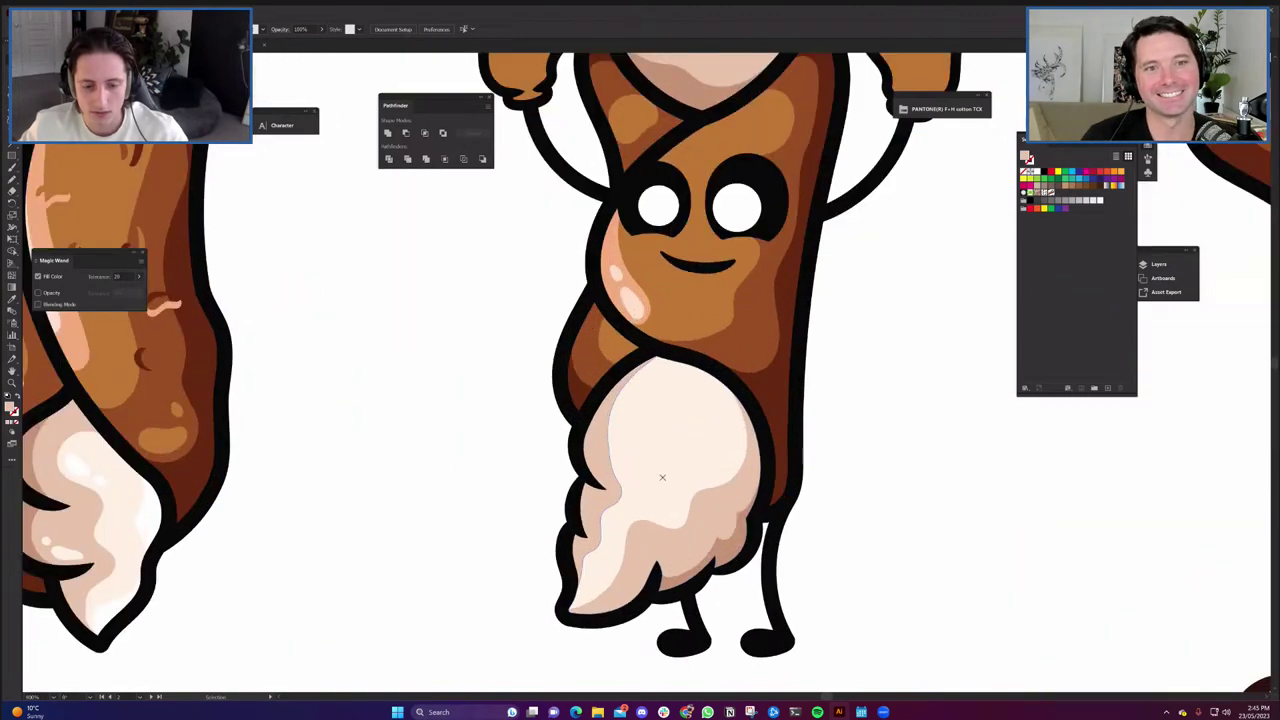
{"action": "scroll", "coordinate": [663, 475], "scroll_direction": "down", "scroll_amount": 8}
{"action": "left_click_drag", "start_coordinate": [658, 585], "coordinate": [541, 565]}
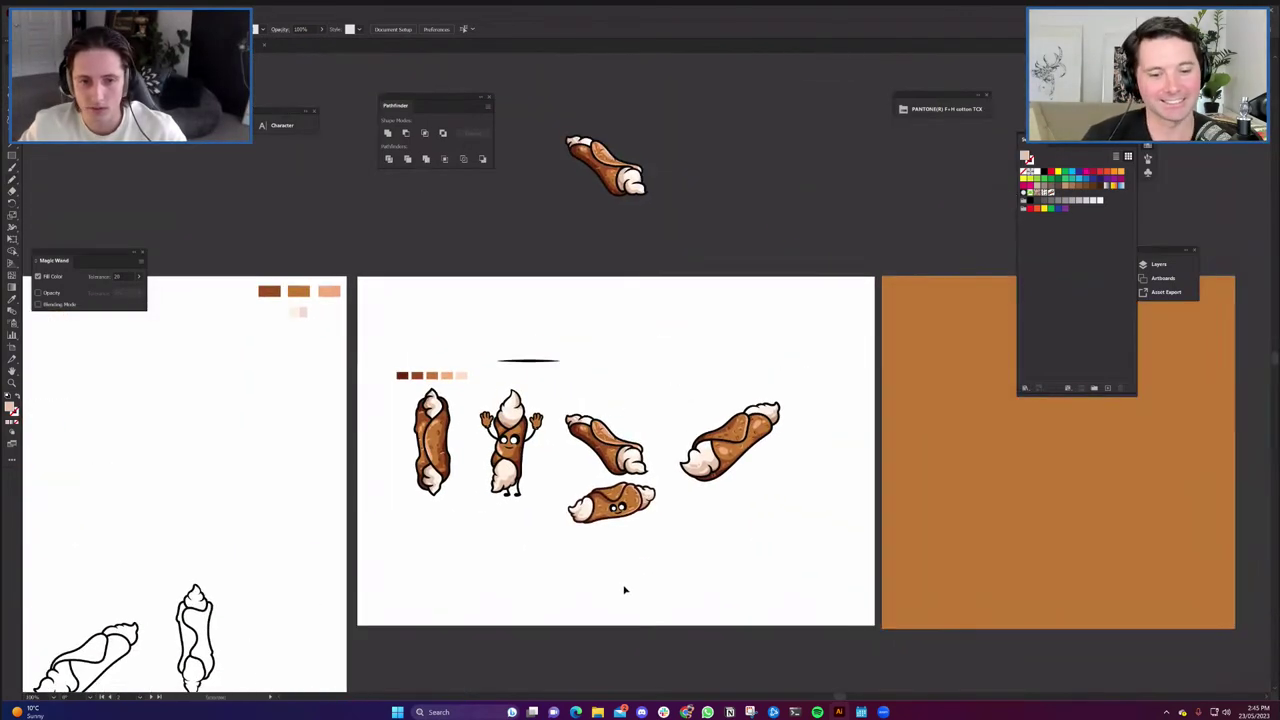
{"action": "scroll", "coordinate": [490, 480], "scroll_direction": "up", "scroll_amount": 5}
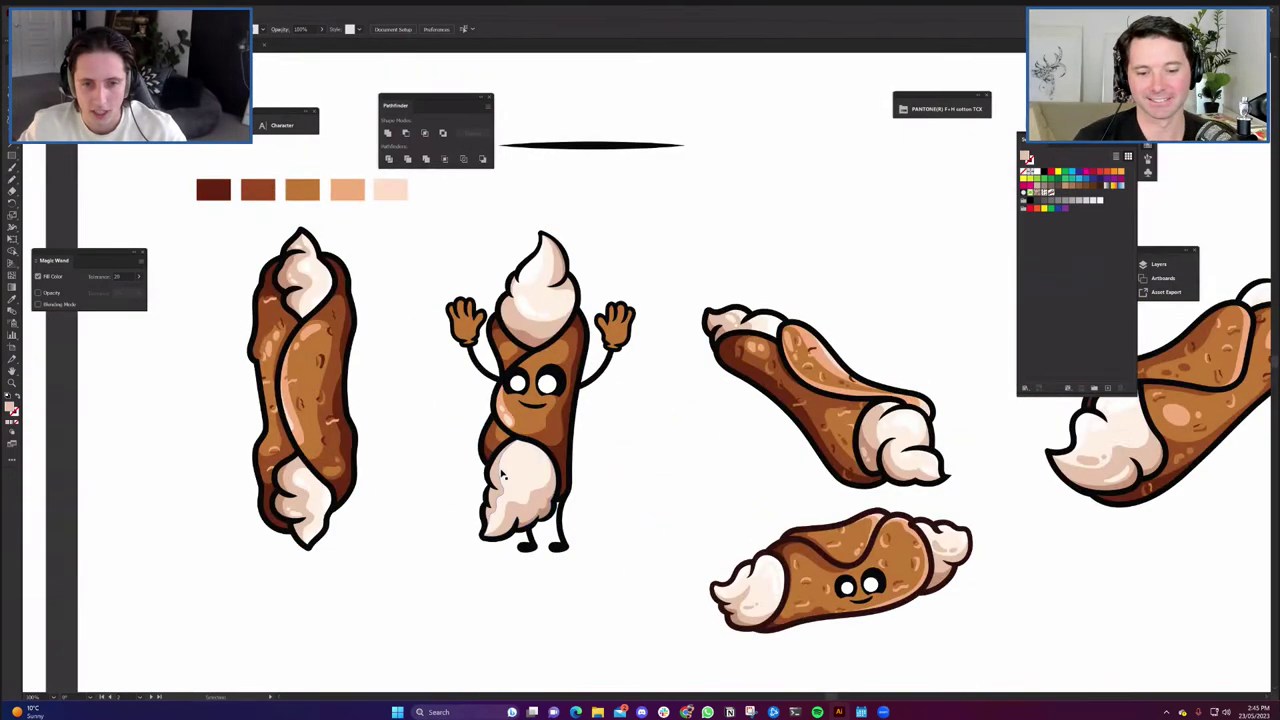
{"action": "scroll", "coordinate": [625, 530], "scroll_direction": "down", "scroll_amount": 7}
{"action": "scroll", "coordinate": [635, 512], "scroll_direction": "up", "scroll_amount": 2}
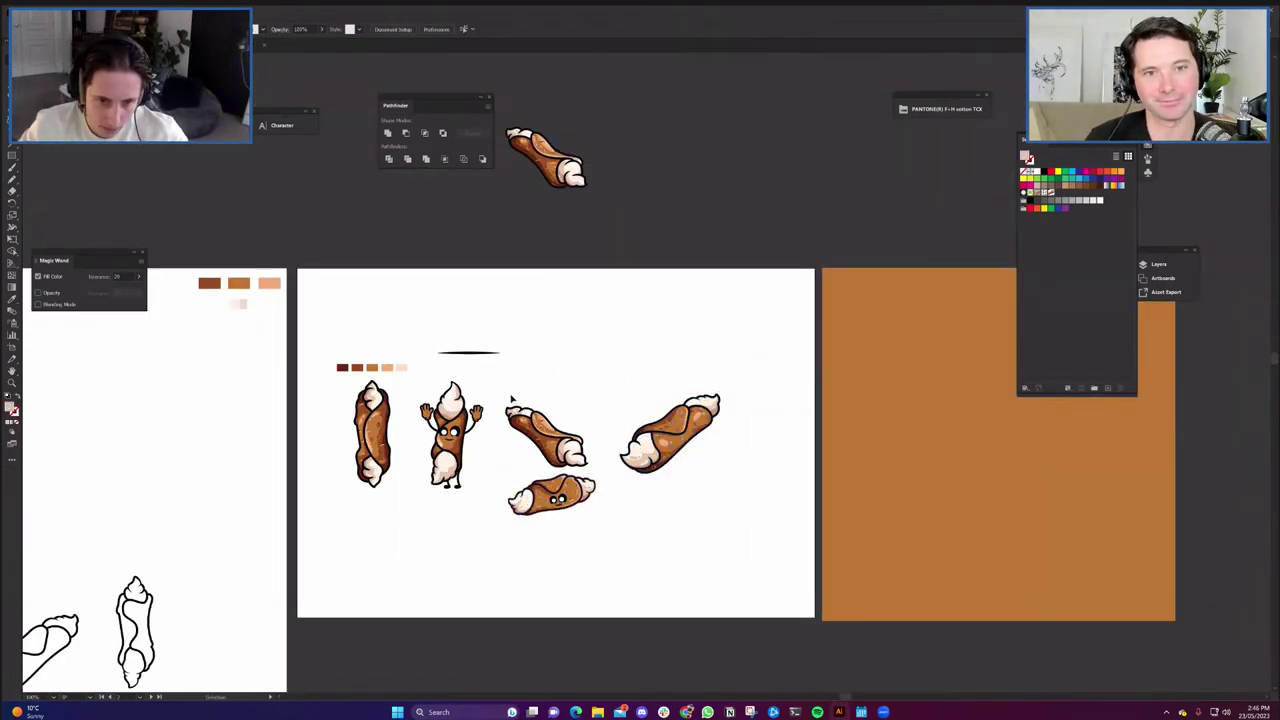
{"action": "scroll", "coordinate": [486, 494], "scroll_direction": "up", "scroll_amount": 2}
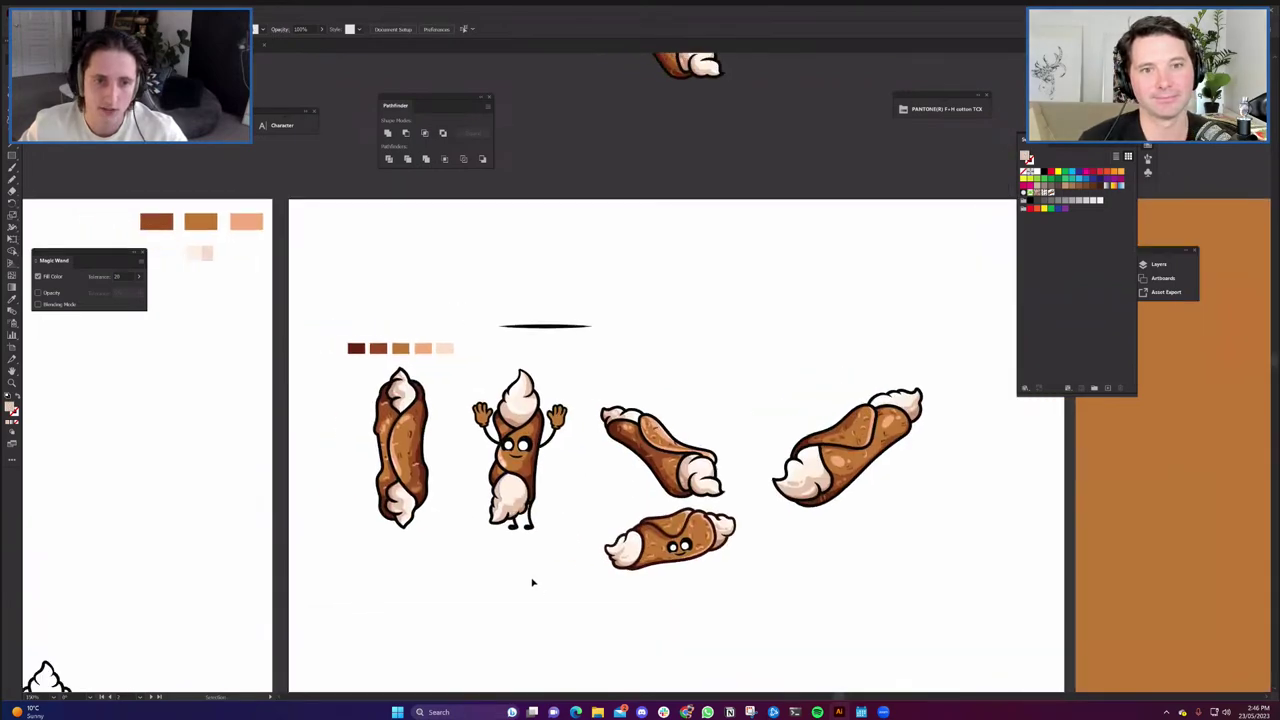
{"action": "scroll", "coordinate": [486, 494], "scroll_direction": "up", "scroll_amount": 8}
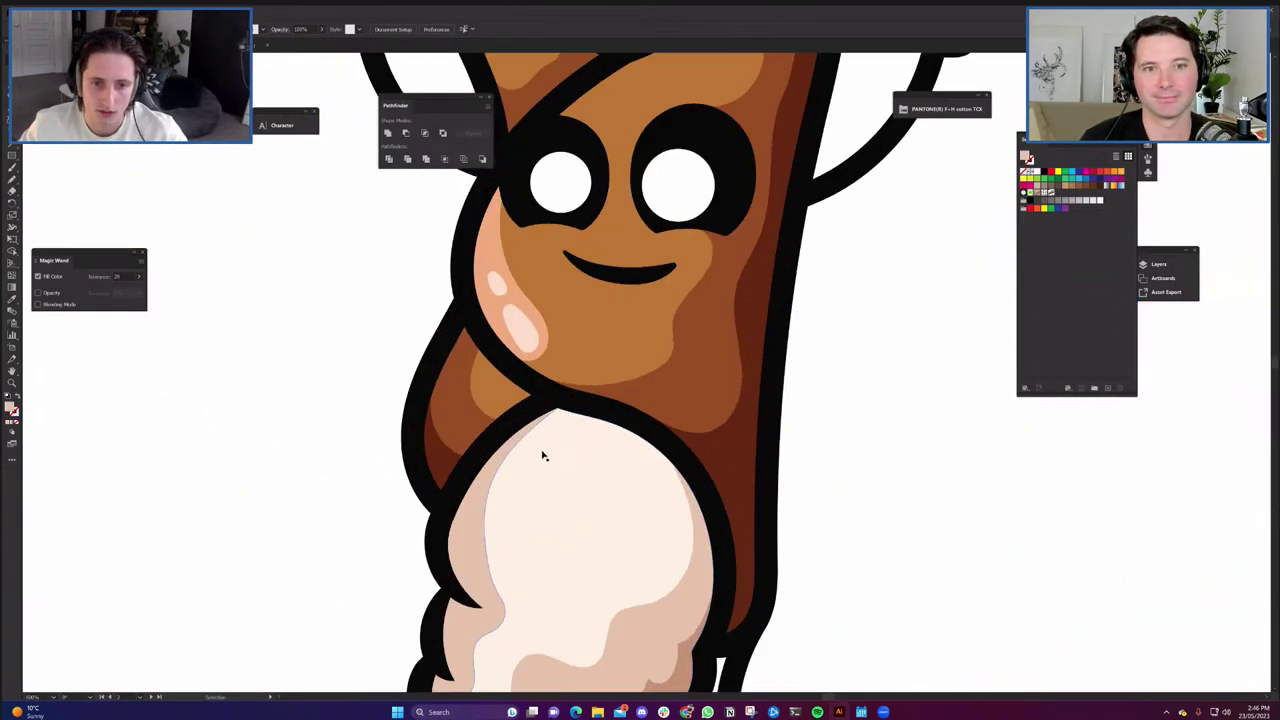
{"action": "scroll", "coordinate": [562, 490], "scroll_direction": "down", "scroll_amount": 5}
{"action": "scroll", "coordinate": [632, 541], "scroll_direction": "down", "scroll_amount": 1}
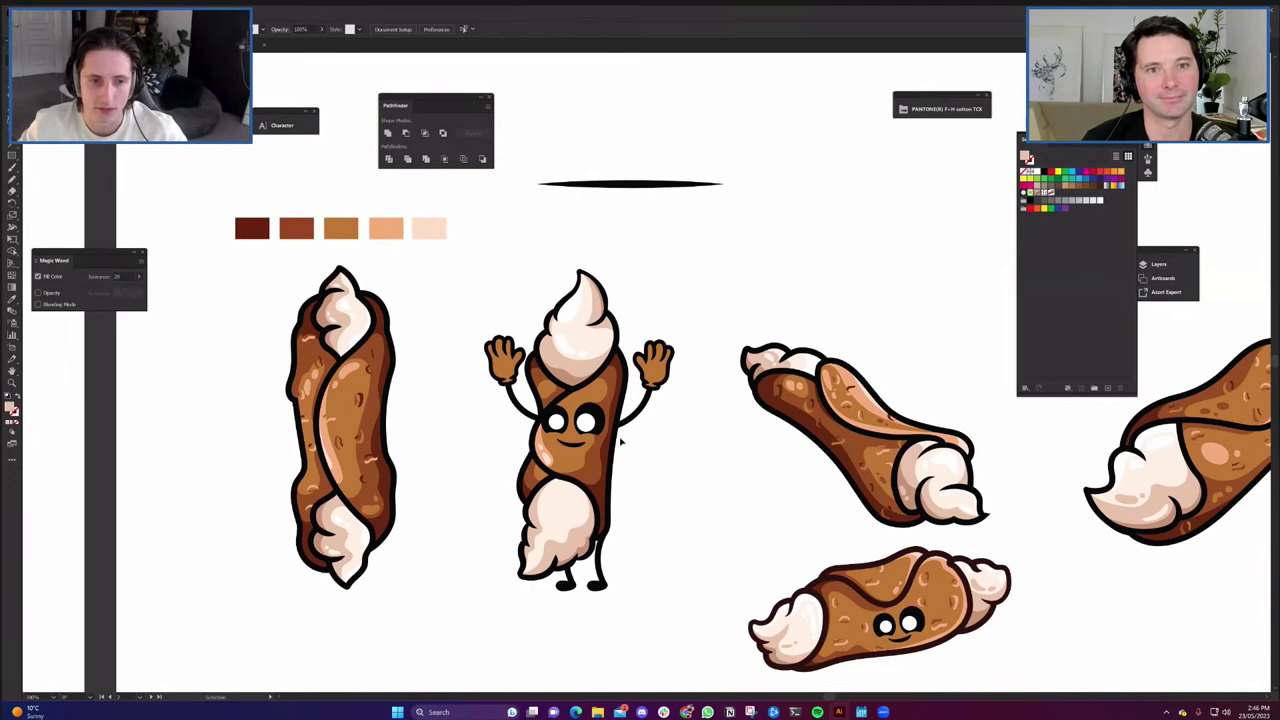
{"action": "left_click", "coordinate": [463, 262]}
{"action": "left_click", "coordinate": [272, 360]}
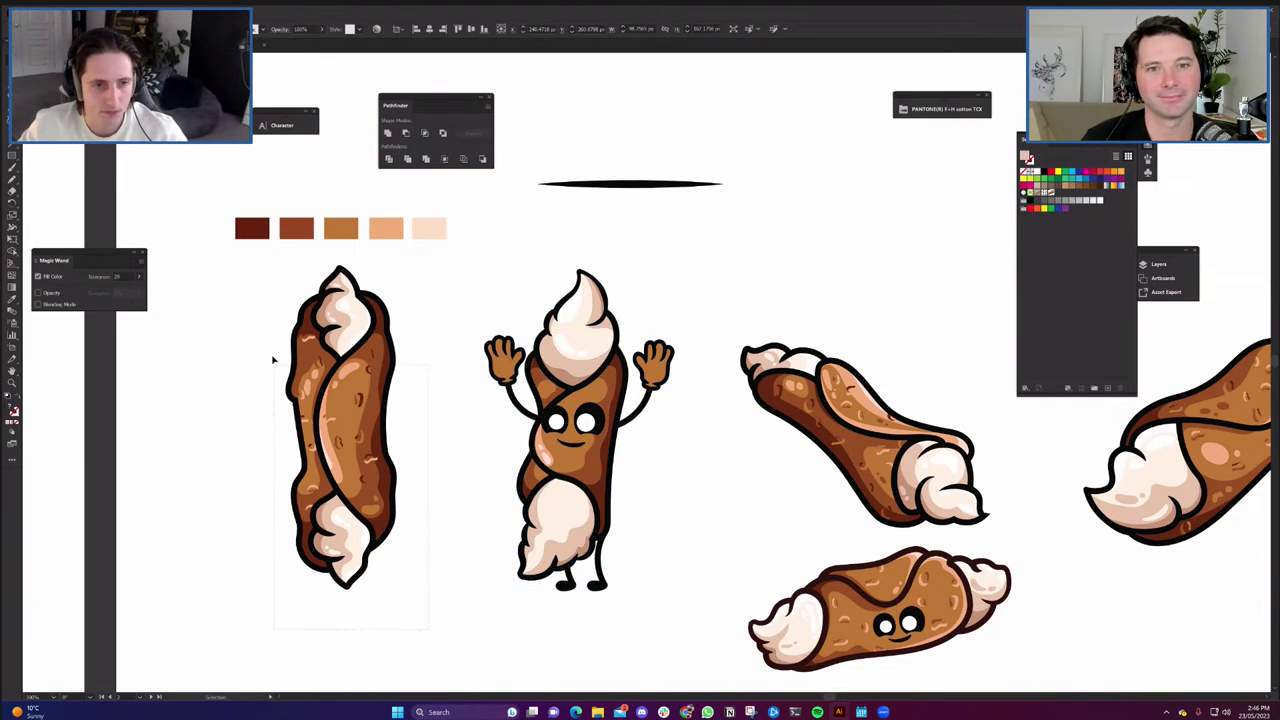
Move the row of colour swatches and the black tapered stroke up, away from the cannoli.
{"action": "scroll", "coordinate": [414, 491], "scroll_direction": "down", "scroll_amount": 5}
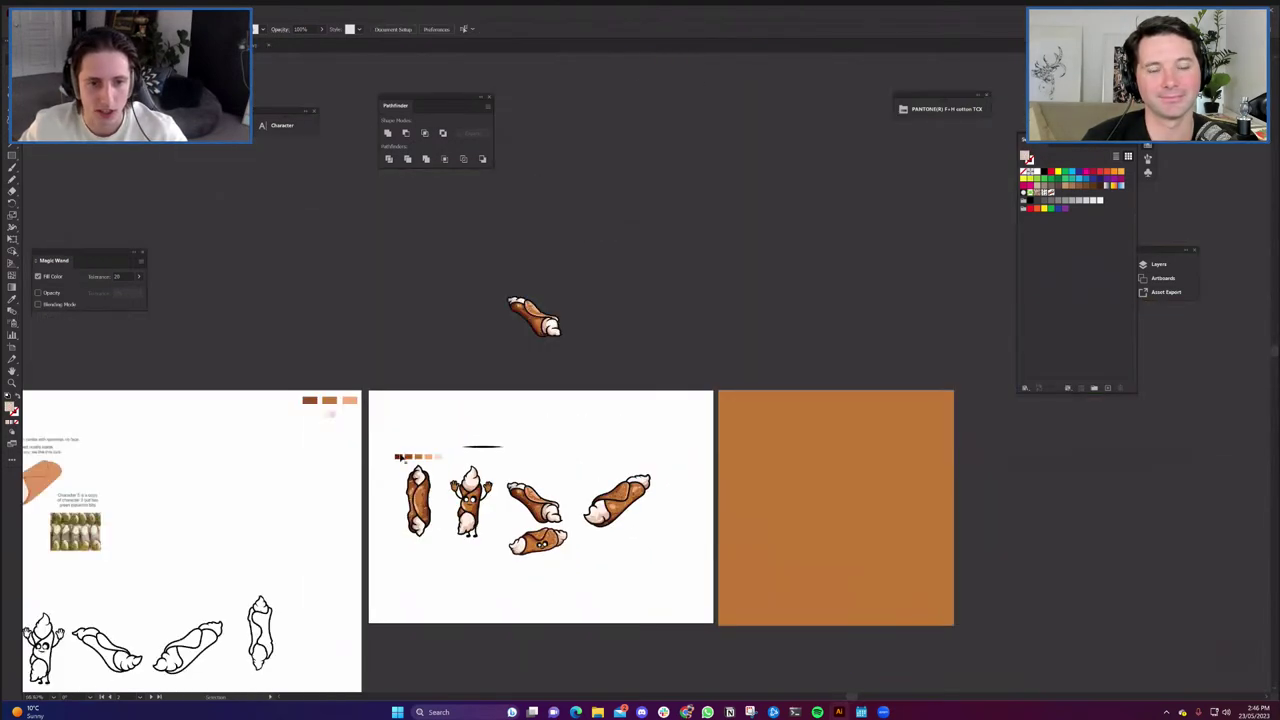
{"action": "left_click_drag", "start_coordinate": [432, 458], "coordinate": [432, 412]}
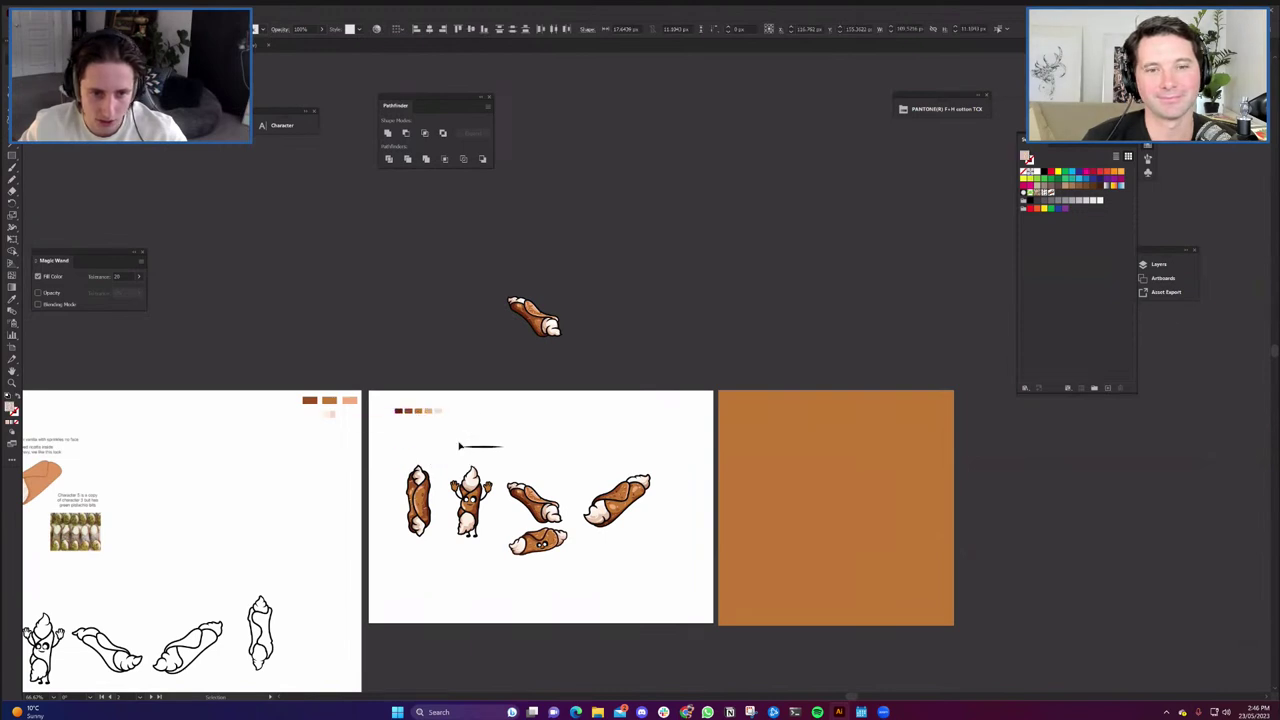
{"action": "left_click_drag", "start_coordinate": [483, 447], "coordinate": [483, 412]}
Duplicate all five cannoli, scale the copy to about half size and place it just above the brown square.
{"action": "left_click", "coordinate": [419, 502]}
{"action": "left_click", "coordinate": [432, 522]}
{"action": "left_click_drag", "start_coordinate": [673, 582], "coordinate": [674, 582]}
{"action": "left_click_drag", "start_coordinate": [602, 511], "coordinate": [864, 221]}
{"action": "left_click_drag", "start_coordinate": [799, 280], "coordinate": [764, 344]}
{"action": "key", "text": "ctrl+z"}
{"action": "left_click_drag", "start_coordinate": [530, 562], "coordinate": [742, 298]}
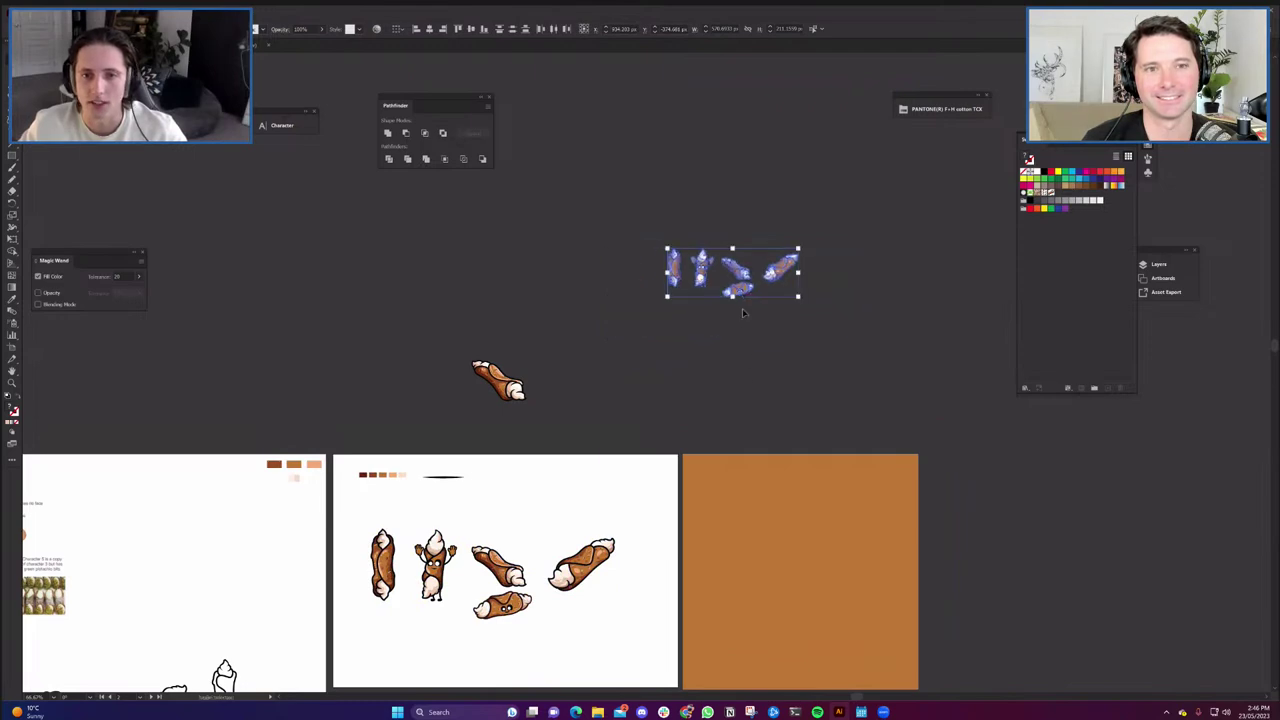
{"action": "left_click_drag", "start_coordinate": [450, 672], "coordinate": [262, 620]}
{"action": "left_click_drag", "start_coordinate": [694, 218], "coordinate": [766, 360]}
Fill the brown square with the white sampled from the neighbouring cannoli artboard.
{"action": "left_click", "coordinate": [644, 478]}
{"action": "key", "text": "i"}
{"action": "left_click", "coordinate": [612, 496]}
{"action": "key", "text": "v"}
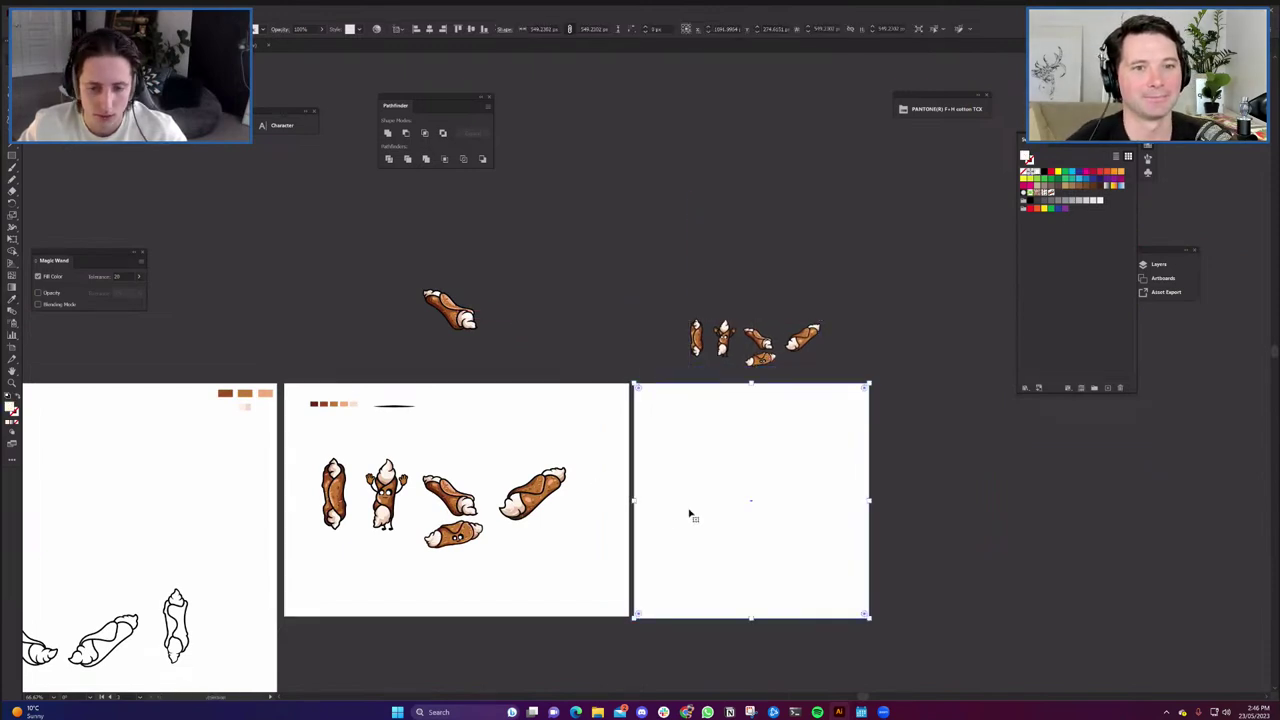
Move the five small cannoli from above the white square onto its upper part.
{"action": "left_click", "coordinate": [743, 487]}
{"action": "left_click_drag", "start_coordinate": [736, 338], "coordinate": [661, 410]}
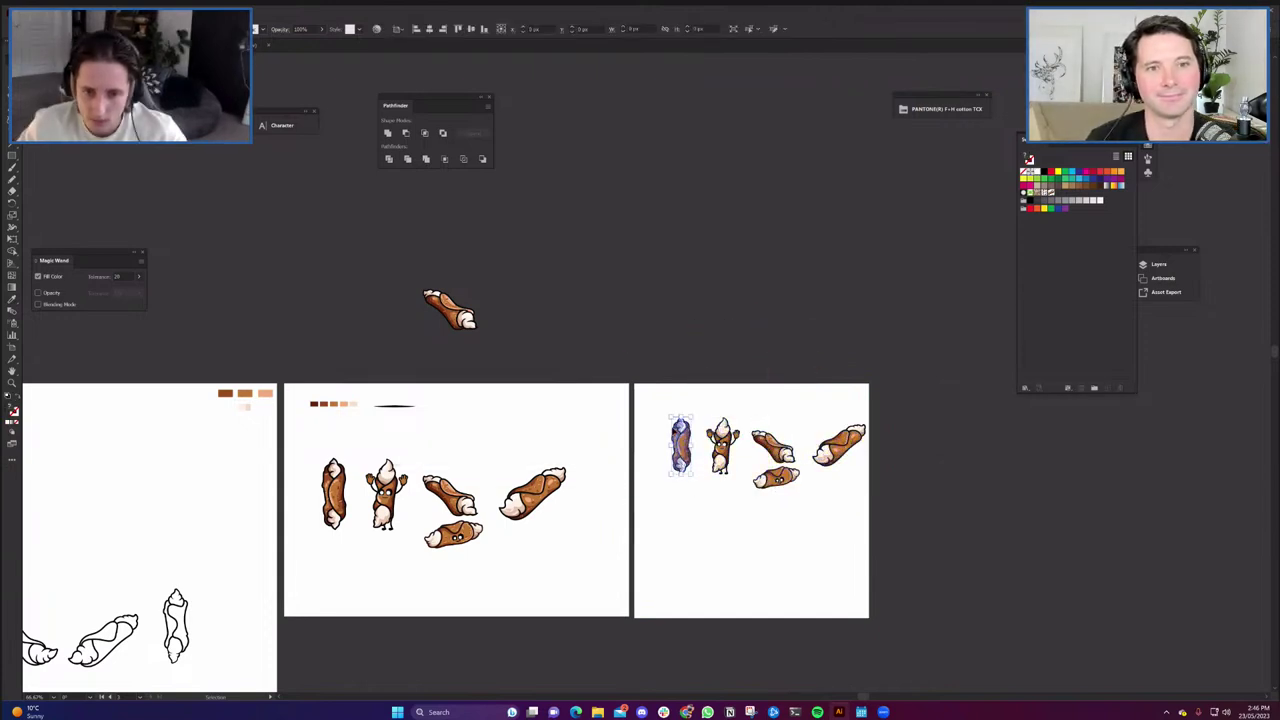
{"action": "left_click_drag", "start_coordinate": [946, 504], "coordinate": [946, 504]}
{"action": "left_click_drag", "start_coordinate": [816, 560], "coordinate": [708, 425]}
Duplicate the five small cannoli straight down to the square's lower edge and mirror the copy left to right.
{"action": "left_click_drag", "start_coordinate": [691, 343], "coordinate": [691, 515]}
{"action": "right_click", "coordinate": [699, 513]}
{"action": "mouse_move", "coordinate": [766, 448]}
{"action": "left_click", "coordinate": [830, 487]}
{"action": "left_click", "coordinate": [261, 271]}
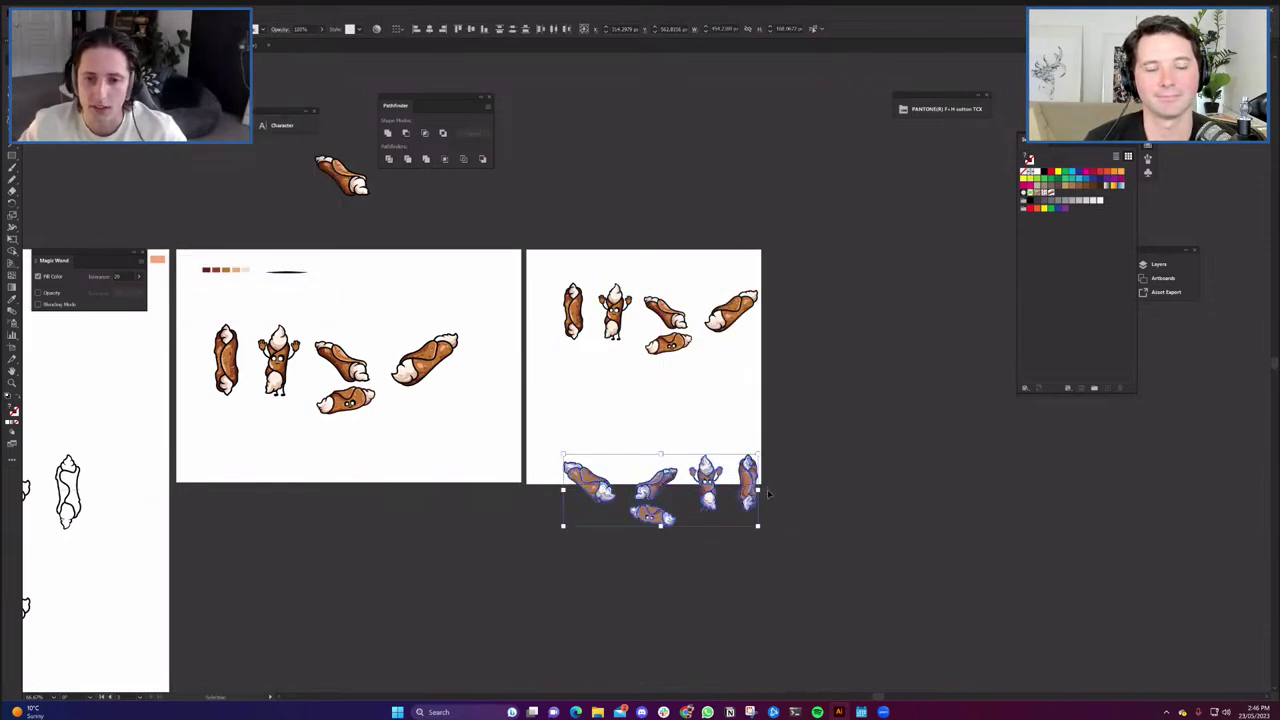
Duplicate the mirrored group to the right of the square artboard and rotate the new copy clockwise.
{"action": "left_click_drag", "start_coordinate": [763, 491], "coordinate": [782, 524]}
{"action": "key", "text": "ctrl+z"}
{"action": "left_click_drag", "start_coordinate": [714, 499], "coordinate": [936, 441]}
{"action": "left_click_drag", "start_coordinate": [862, 415], "coordinate": [903, 400]}
Spread the mirrored and original cannoli around the artboard's edges, with a waving character on the left and one on the right.
{"action": "left_click_drag", "start_coordinate": [705, 478], "coordinate": [558, 405]}
{"action": "left_click_drag", "start_coordinate": [602, 485], "coordinate": [577, 491]}
{"action": "left_click_drag", "start_coordinate": [661, 485], "coordinate": [716, 264]}
{"action": "left_click_drag", "start_coordinate": [737, 315], "coordinate": [718, 436]}
{"action": "left_click_drag", "start_coordinate": [672, 345], "coordinate": [638, 446]}
{"action": "left_click_drag", "start_coordinate": [671, 303], "coordinate": [584, 249]}
{"action": "left_click_drag", "start_coordinate": [617, 314], "coordinate": [732, 332]}
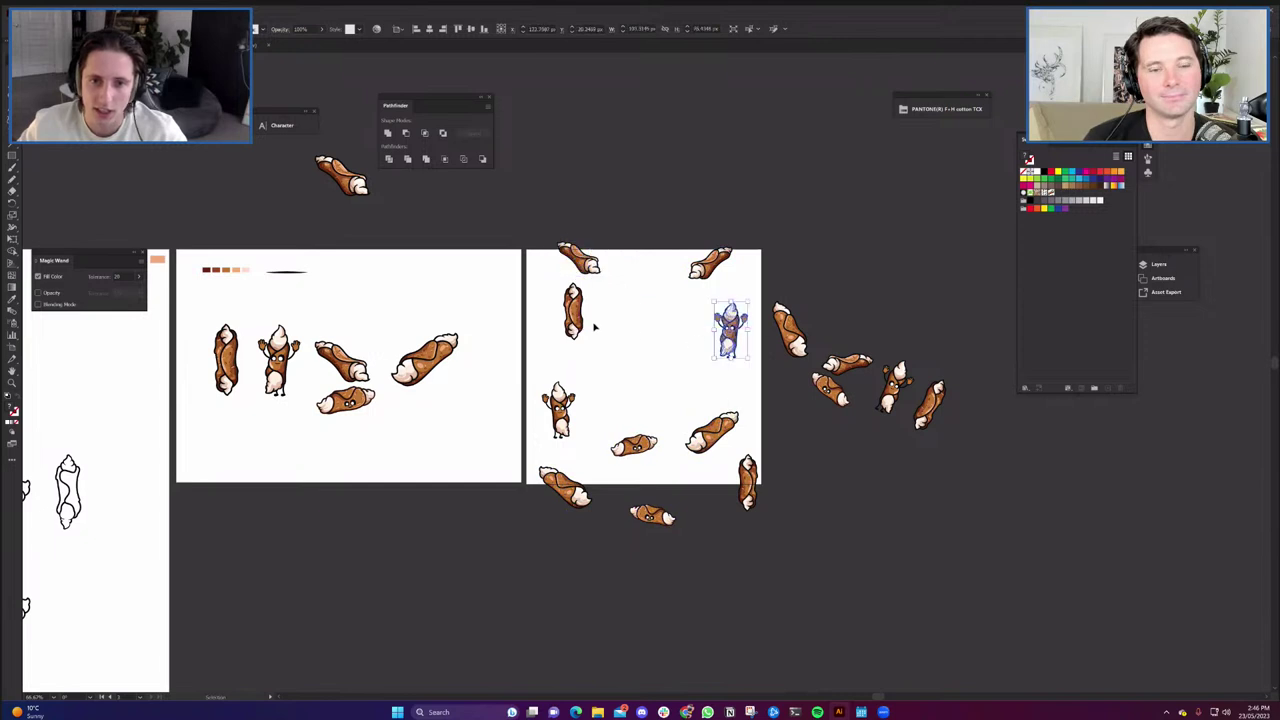
Place the upright cannoli at the artboard's top edge, the large rotated one on the left edge and a face cannoli beside it.
{"action": "left_click", "coordinate": [593, 325]}
{"action": "left_click_drag", "start_coordinate": [577, 324], "coordinate": [638, 282]}
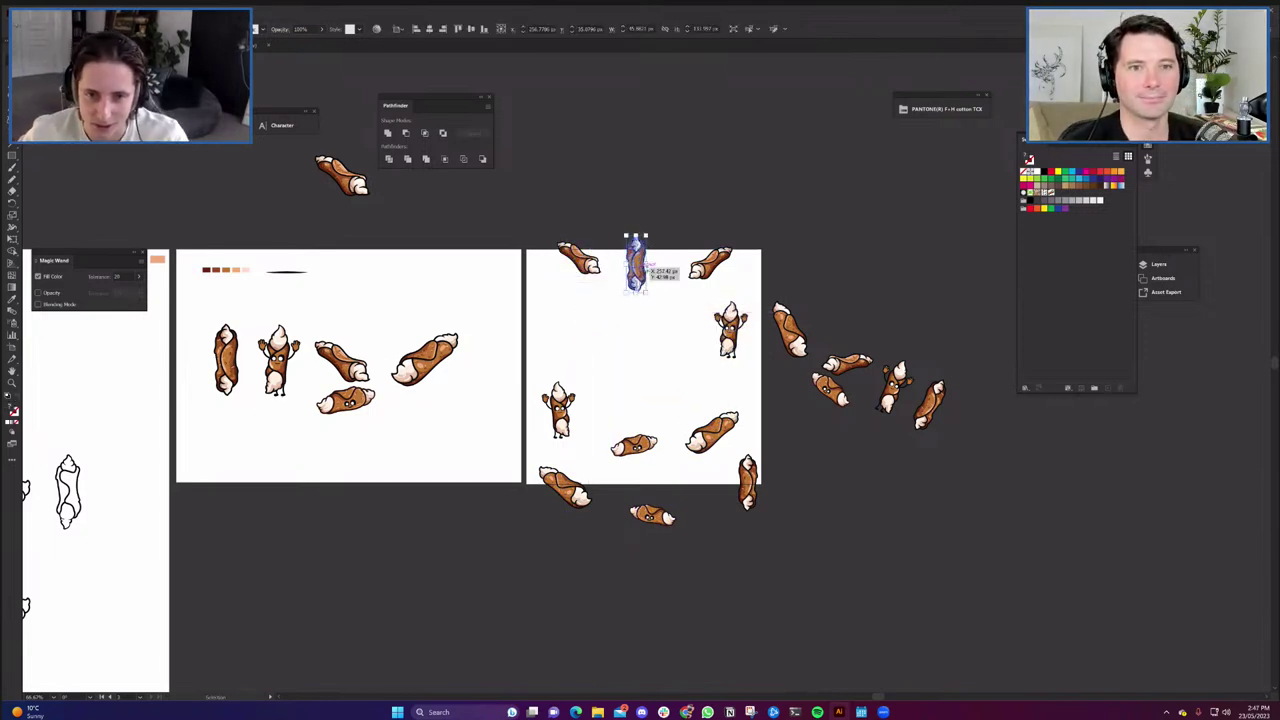
{"action": "left_click_drag", "start_coordinate": [645, 270], "coordinate": [661, 270]}
{"action": "left_click_drag", "start_coordinate": [789, 330], "coordinate": [531, 310]}
{"action": "left_click_drag", "start_coordinate": [818, 392], "coordinate": [606, 308]}
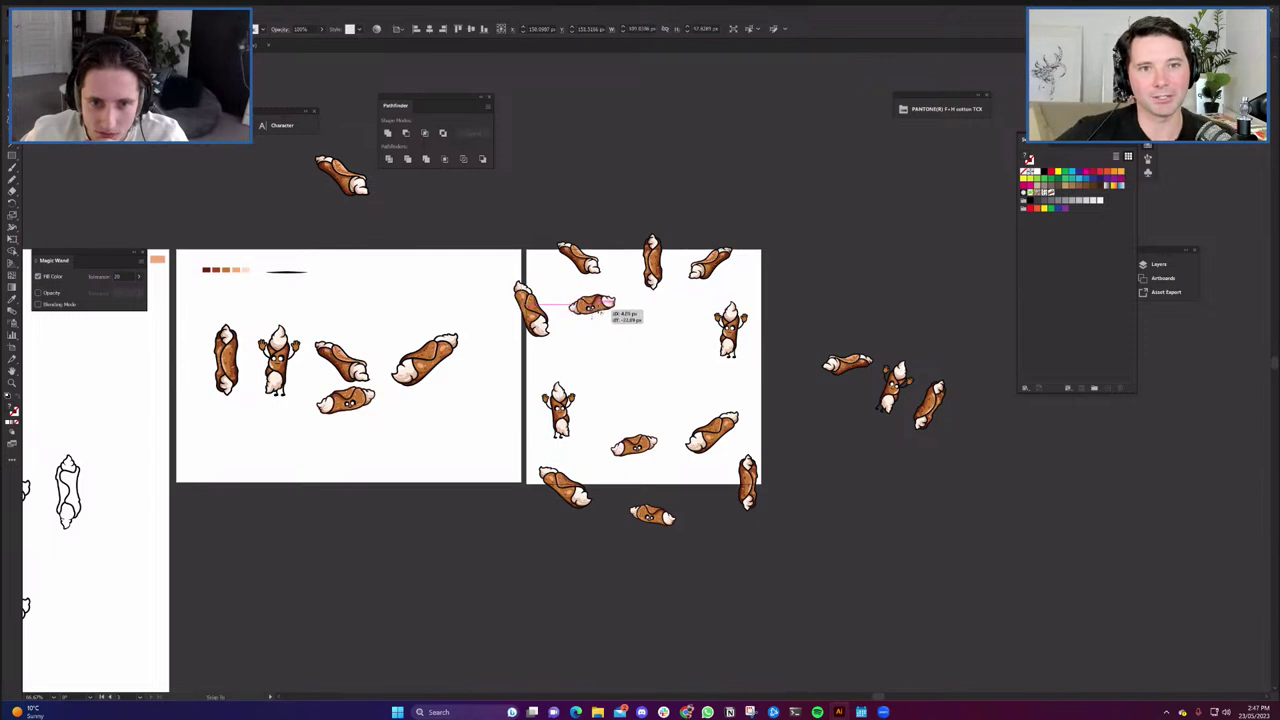
Move the remaining rotated cannoli, including the leaning waving character, from outside the artboard into its middle.
{"action": "scroll", "coordinate": [707, 363], "scroll_direction": "up", "scroll_amount": 2}
{"action": "left_click_drag", "start_coordinate": [932, 360], "coordinate": [652, 306]}
{"action": "left_click_drag", "start_coordinate": [988, 398], "coordinate": [560, 356]}
{"action": "left_click_drag", "start_coordinate": [1035, 435], "coordinate": [668, 414]}
{"action": "left_click", "coordinate": [689, 429]}
Rotate the leaning upright cannoli in the middle to slope down to the right and tuck it under its neighbour.
{"action": "scroll", "coordinate": [667, 412], "scroll_direction": "up", "scroll_amount": 1}
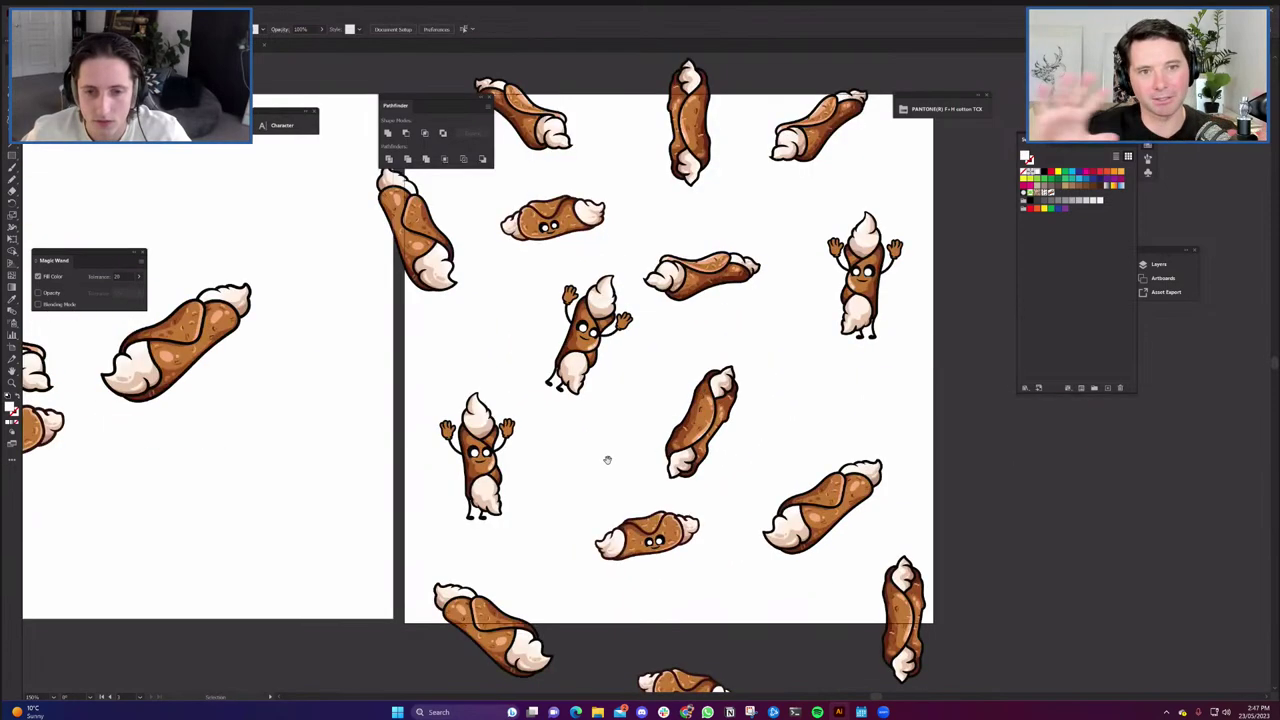
{"action": "left_click_drag", "start_coordinate": [704, 461], "coordinate": [690, 428]}
{"action": "left_click", "coordinate": [690, 428]}
{"action": "left_click_drag", "start_coordinate": [729, 390], "coordinate": [712, 349]}
{"action": "left_click", "coordinate": [560, 430]}
{"action": "scroll", "coordinate": [603, 432], "scroll_direction": "down", "scroll_amount": 1}
{"action": "left_click_drag", "start_coordinate": [614, 428], "coordinate": [648, 440]}
Delete the leaning waving character from the middle of the artboard.
{"action": "left_click", "coordinate": [640, 350]}
{"action": "scroll", "coordinate": [616, 380], "scroll_direction": "up", "scroll_amount": 1}
{"action": "scroll", "coordinate": [641, 392], "scroll_direction": "down", "scroll_amount": 1}
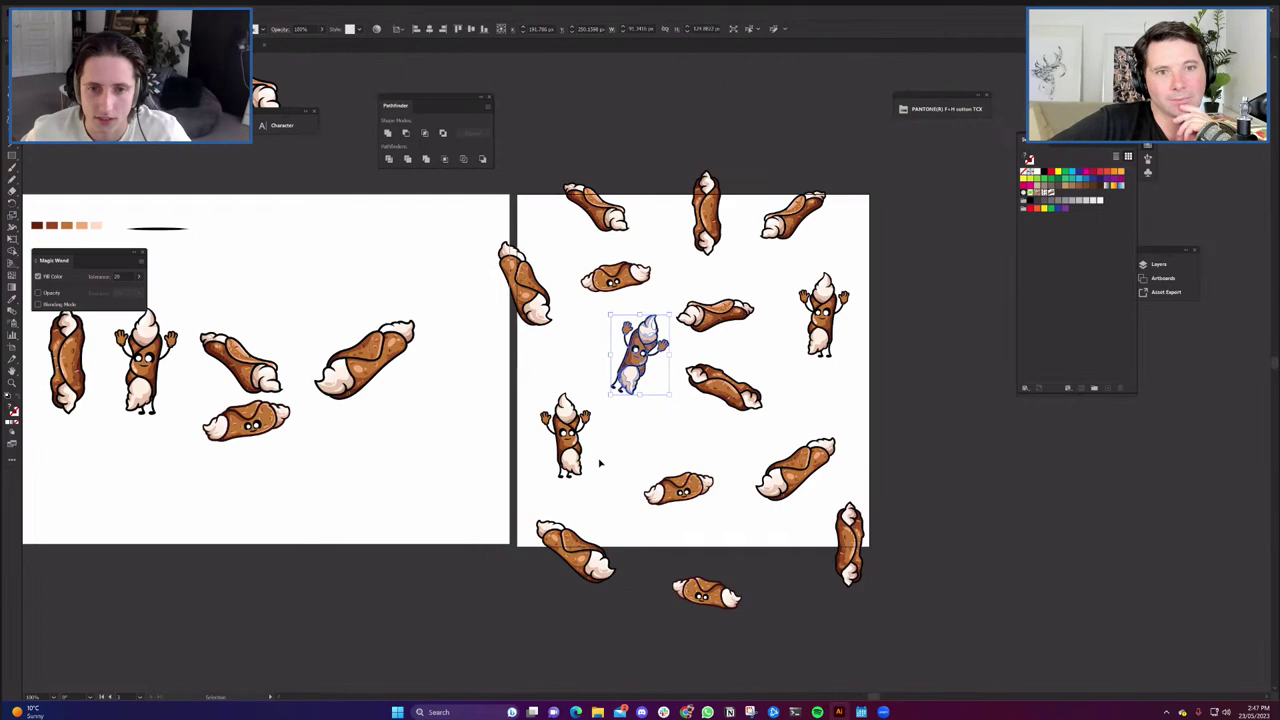
{"action": "key", "text": "Delete"}
Move the upright cannoli from the artboard's lower-right corner into the empty space left of centre.
{"action": "scroll", "coordinate": [755, 595], "scroll_direction": "up", "scroll_amount": 2}
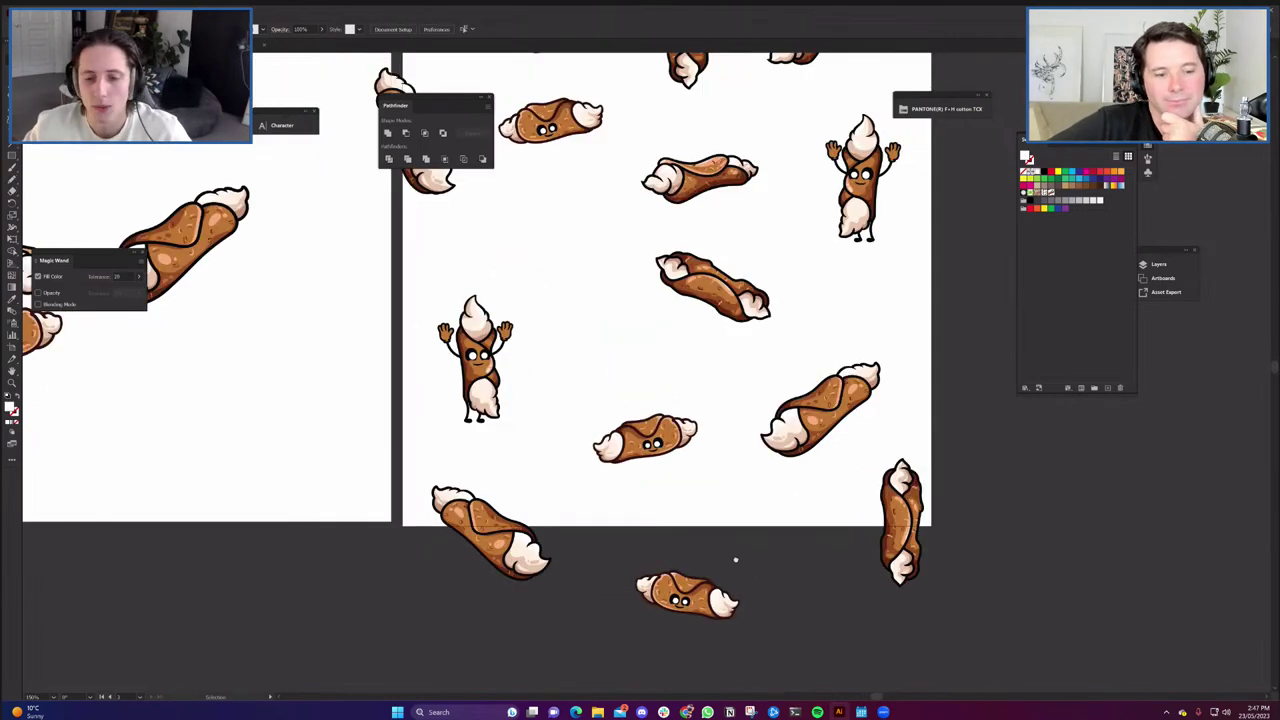
{"action": "scroll", "coordinate": [732, 576], "scroll_direction": "down", "scroll_amount": 2}
{"action": "left_click_drag", "start_coordinate": [718, 606], "coordinate": [740, 567]}
{"action": "left_click_drag", "start_coordinate": [858, 548], "coordinate": [630, 384]}
{"action": "left_click", "coordinate": [640, 451]}
Fine-tune the spacing between the upright cannoli left of centre and the waving character on the left edge.
{"action": "scroll", "coordinate": [596, 423], "scroll_direction": "up", "scroll_amount": 1}
{"action": "mouse_move", "coordinate": [569, 471]}
{"action": "left_mouse_down"}
{"action": "mouse_move", "coordinate": [552, 468]}
{"action": "mouse_move", "coordinate": [549, 482]}
{"action": "left_mouse_up"}
{"action": "mouse_move", "coordinate": [634, 366]}
{"action": "left_mouse_down"}
{"action": "mouse_move", "coordinate": [610, 359]}
{"action": "mouse_move", "coordinate": [640, 344]}
{"action": "left_mouse_up"}
{"action": "left_click_drag", "start_coordinate": [556, 461], "coordinate": [564, 351]}
{"action": "key", "text": "space"}
{"action": "left_click_drag", "start_coordinate": [593, 577], "coordinate": [578, 569]}
{"action": "left_click_drag", "start_coordinate": [734, 471], "coordinate": [655, 397]}
Shift the face cannoli below the artboard to the right and move the large cannoli to the lower middle, adjusting its neighbours.
{"action": "left_click_drag", "start_coordinate": [827, 540], "coordinate": [896, 626]}
{"action": "left_click_drag", "start_coordinate": [931, 423], "coordinate": [748, 498]}
{"action": "left_click_drag", "start_coordinate": [631, 466], "coordinate": [563, 568]}
{"action": "left_click_drag", "start_coordinate": [619, 491], "coordinate": [607, 508]}
{"action": "scroll", "coordinate": [668, 504], "scroll_direction": "down", "scroll_amount": 1}
{"action": "left_click_drag", "start_coordinate": [557, 452], "coordinate": [600, 443]}
{"action": "scroll", "coordinate": [601, 444], "scroll_direction": "up", "scroll_amount": 1}
Sketch a freehand curve winding through the gaps between the cannoli with the Pencil tool and delete it.
{"action": "key", "text": "n"}
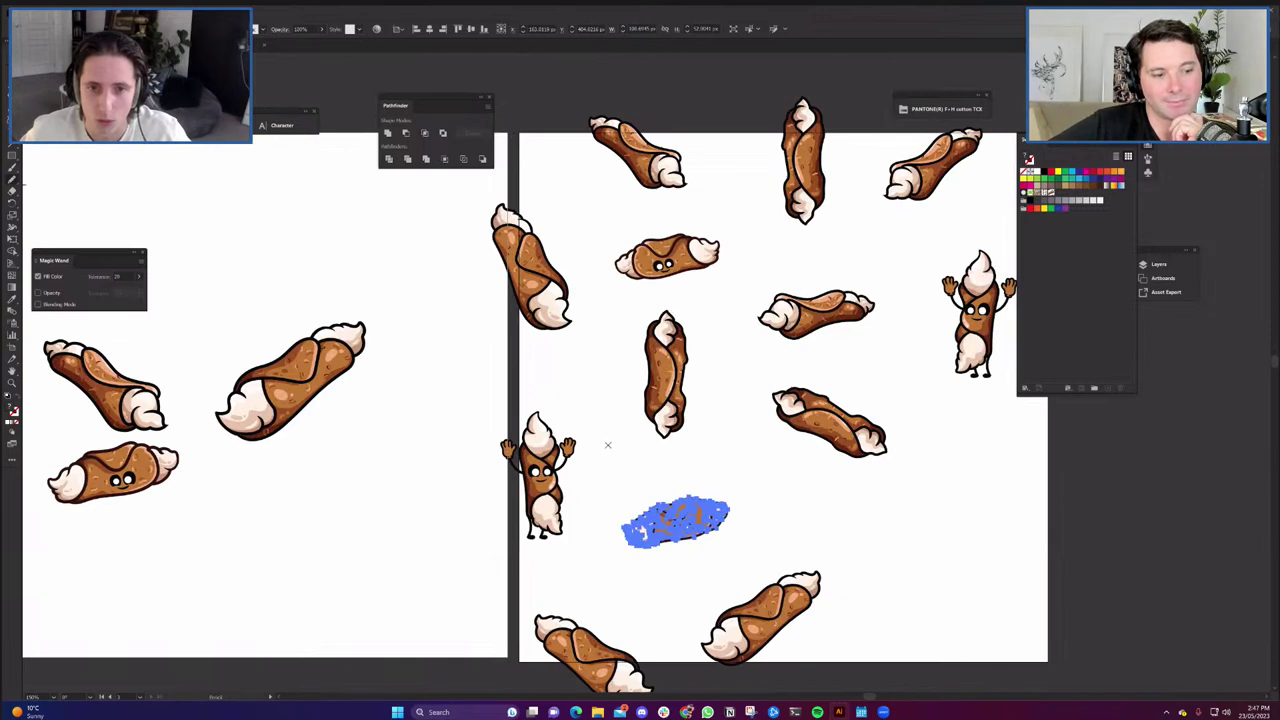
{"action": "scroll", "coordinate": [579, 422], "scroll_direction": "down", "scroll_amount": 1}
{"action": "left_click_drag", "start_coordinate": [563, 387], "coordinate": [630, 465]}
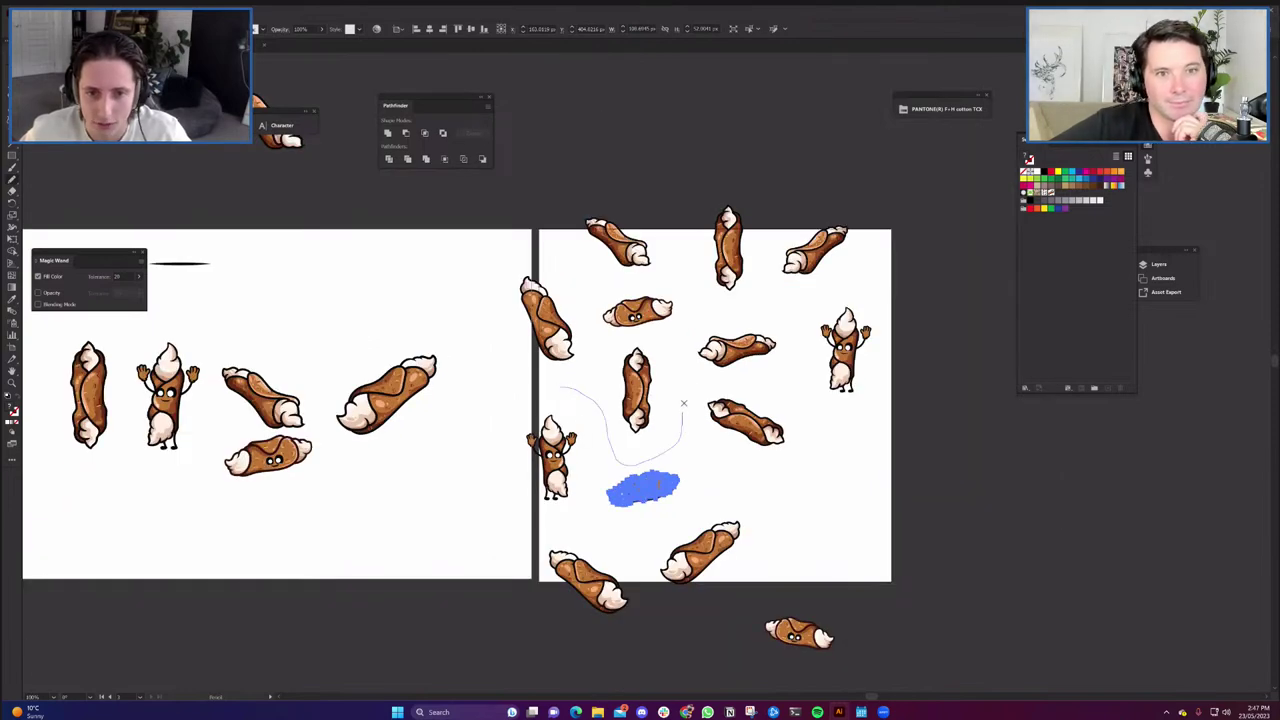
{"action": "left_click_drag", "start_coordinate": [665, 255], "coordinate": [665, 247]}
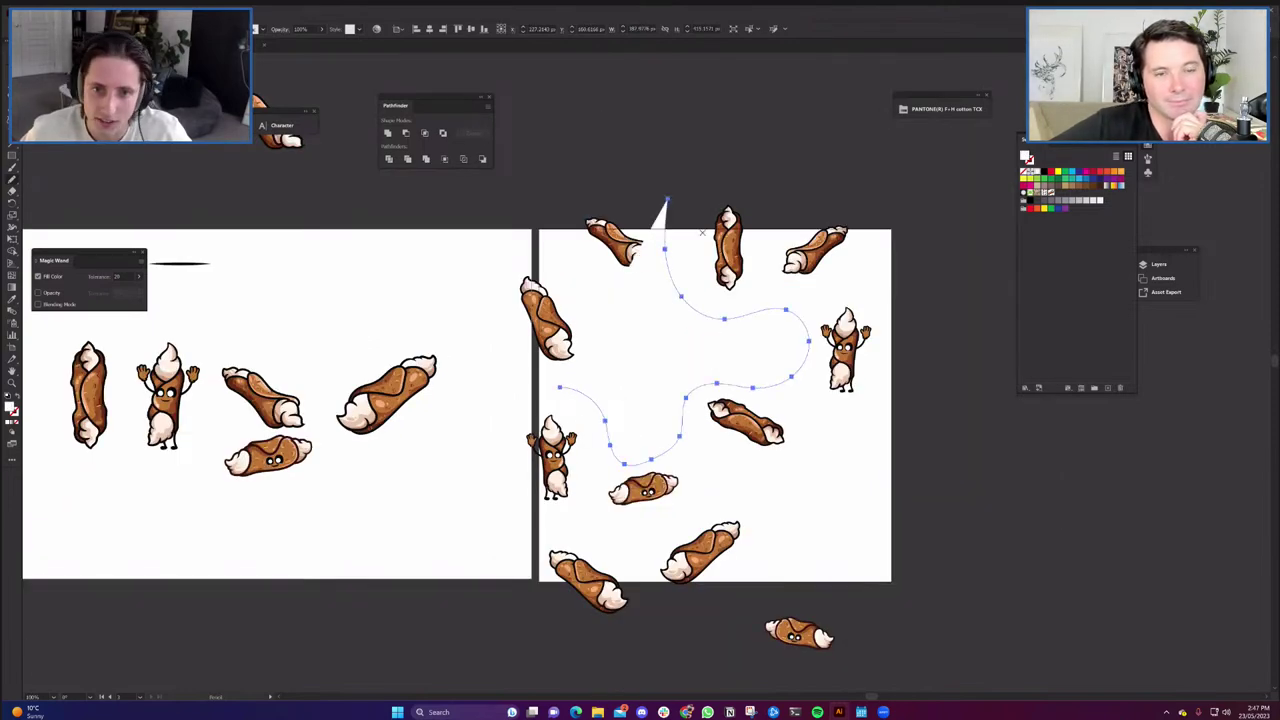
{"action": "key", "text": "v"}
{"action": "key", "text": "Delete"}
Nudge the middle sloping cannoli and the top-right cannoli to even out the spacing.
{"action": "left_click_drag", "start_coordinate": [736, 571], "coordinate": [672, 490]}
{"action": "left_click_drag", "start_coordinate": [736, 372], "coordinate": [732, 381]}
{"action": "left_click", "coordinate": [817, 446]}
{"action": "left_click_drag", "start_coordinate": [792, 204], "coordinate": [808, 199]}
{"action": "left_click", "coordinate": [808, 400]}
Try a duplicate of the left edge's large cannoli on the artboard's right edge and delete it.
{"action": "left_click_drag", "start_coordinate": [518, 285], "coordinate": [857, 419]}
{"action": "left_click_drag", "start_coordinate": [815, 311], "coordinate": [818, 306]}
{"action": "left_click", "coordinate": [814, 426]}
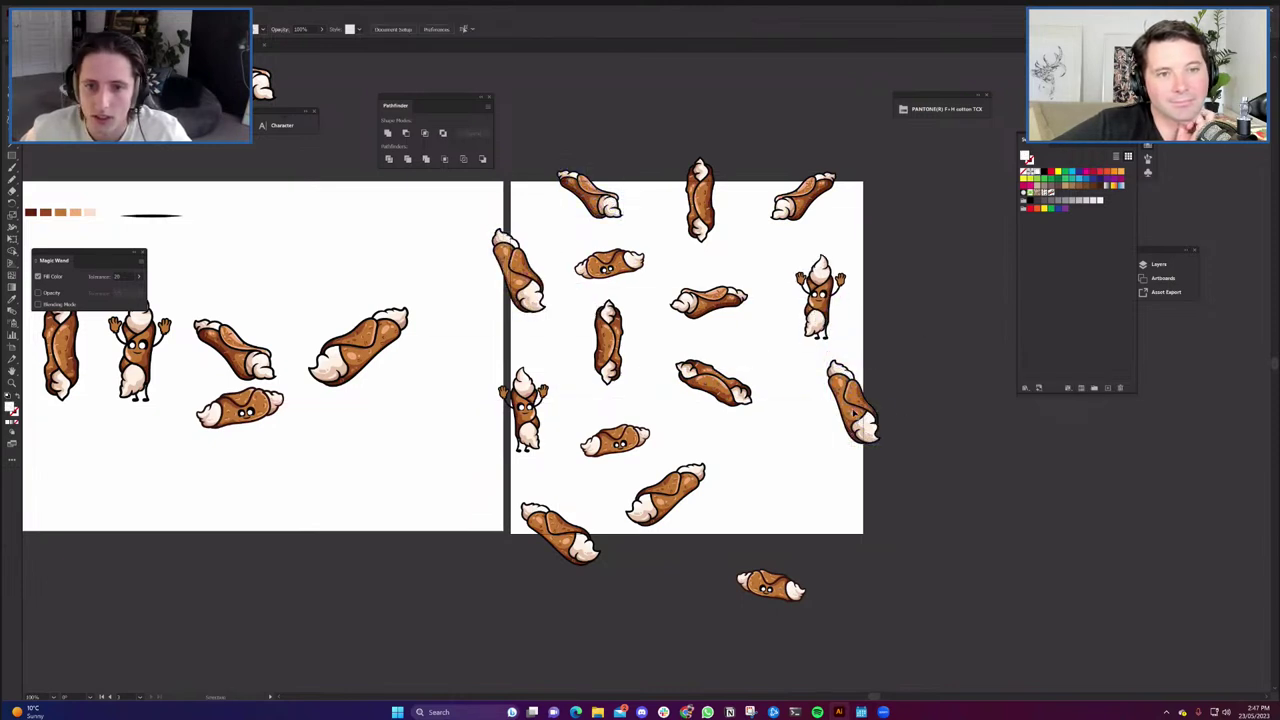
{"action": "left_click", "coordinate": [853, 412]}
{"action": "key", "text": "Delete"}
Select both hands of the waving character on the left edge and fill them with sampled white.
{"action": "scroll", "coordinate": [521, 404], "scroll_direction": "up", "scroll_amount": 4}
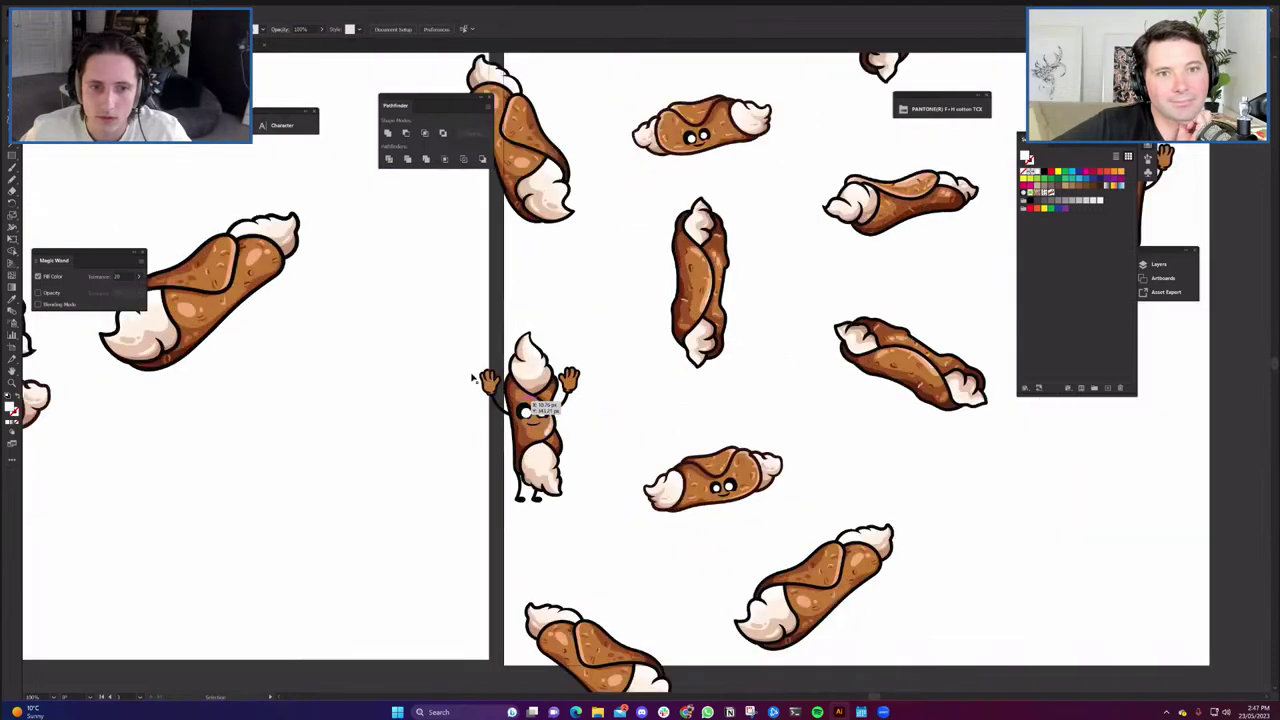
{"action": "key", "text": "a"}
{"action": "left_click", "coordinate": [454, 354]}
{"action": "key", "text": "ctrl+z"}
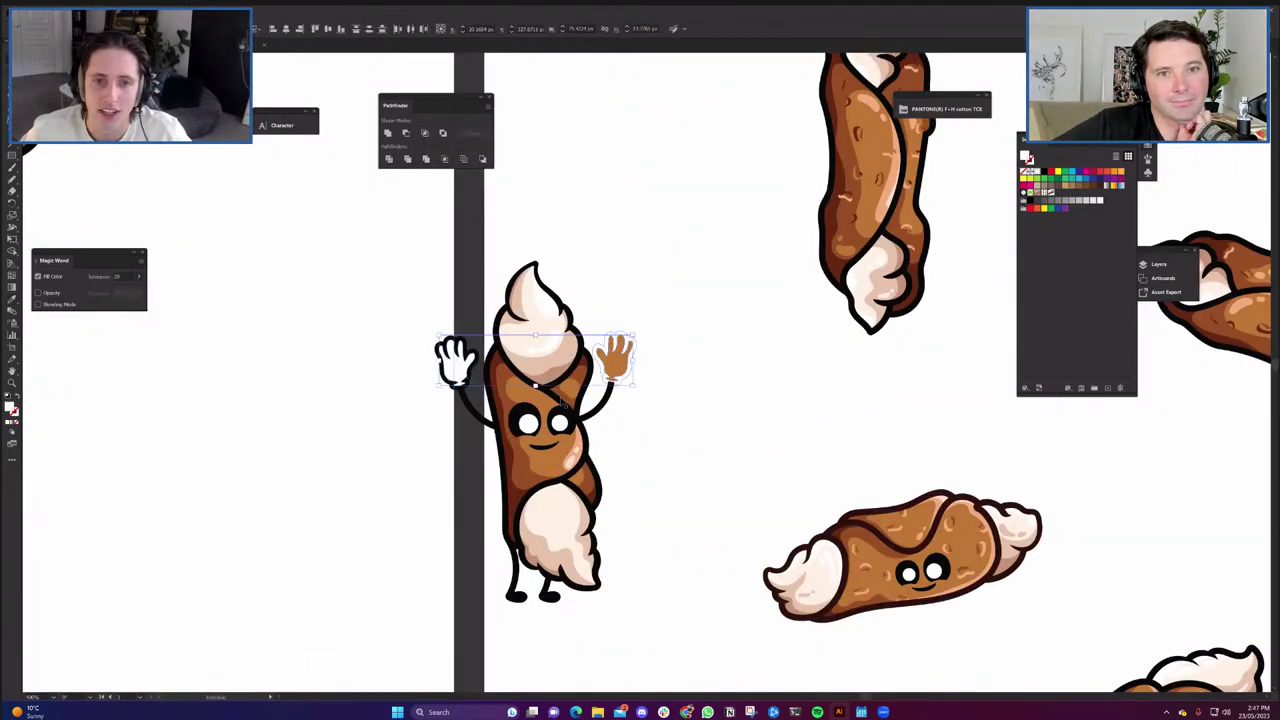
{"action": "scroll", "coordinate": [565, 408], "scroll_direction": "up", "scroll_amount": 2}
{"action": "key", "text": "ctrl+z"}
{"action": "left_click", "coordinate": [660, 322], "text": "ctrl"}
{"action": "left_click", "coordinate": [345, 325], "text": "ctrl+shift"}
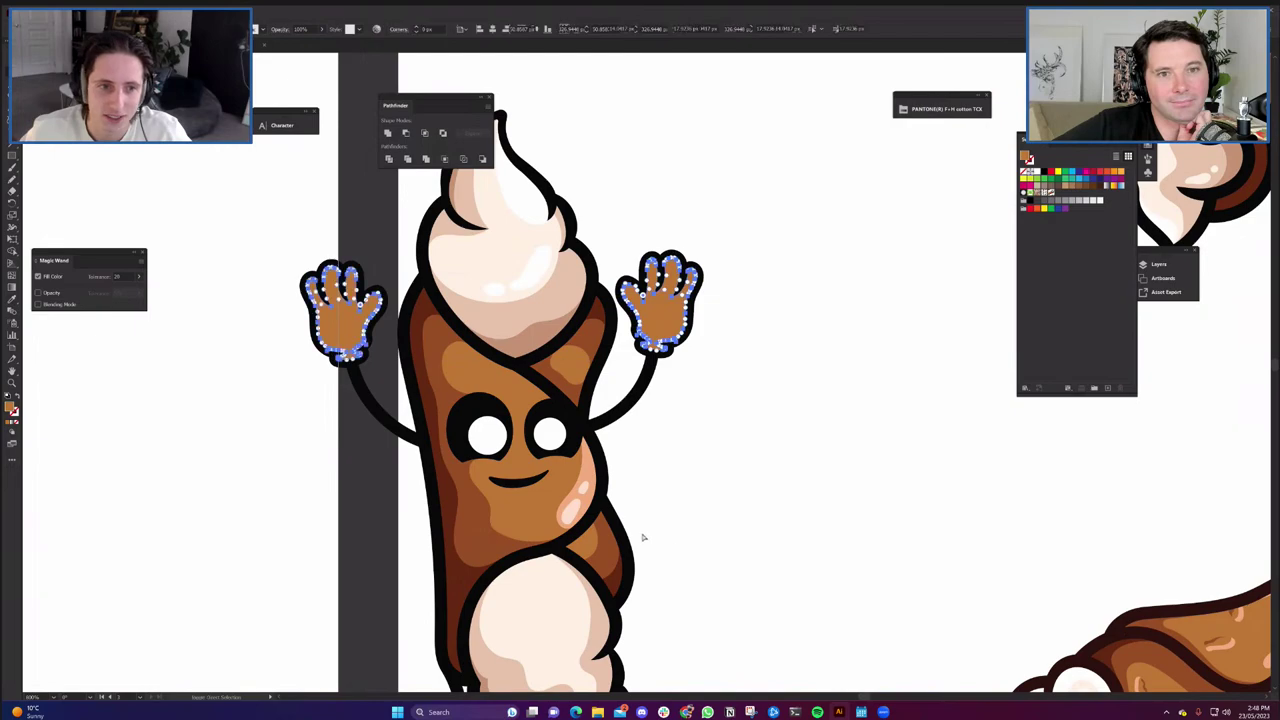
{"action": "key", "text": "i"}
{"action": "left_click", "coordinate": [680, 497]}
{"action": "key", "text": "v"}
Recolour both hands of the waving character on the right side with white sampled from the artboard.
{"action": "scroll", "coordinate": [712, 463], "scroll_direction": "down", "scroll_amount": 3}
{"action": "left_click", "coordinate": [756, 498]}
{"action": "left_click_drag", "start_coordinate": [870, 495], "coordinate": [637, 634]}
{"action": "left_click_drag", "start_coordinate": [1088, 450], "coordinate": [873, 474]}
{"action": "scroll", "coordinate": [873, 474], "scroll_direction": "down", "scroll_amount": 1}
{"action": "left_click_drag", "start_coordinate": [988, 316], "coordinate": [627, 303]}
{"action": "scroll", "coordinate": [627, 303], "scroll_direction": "up", "scroll_amount": 3}
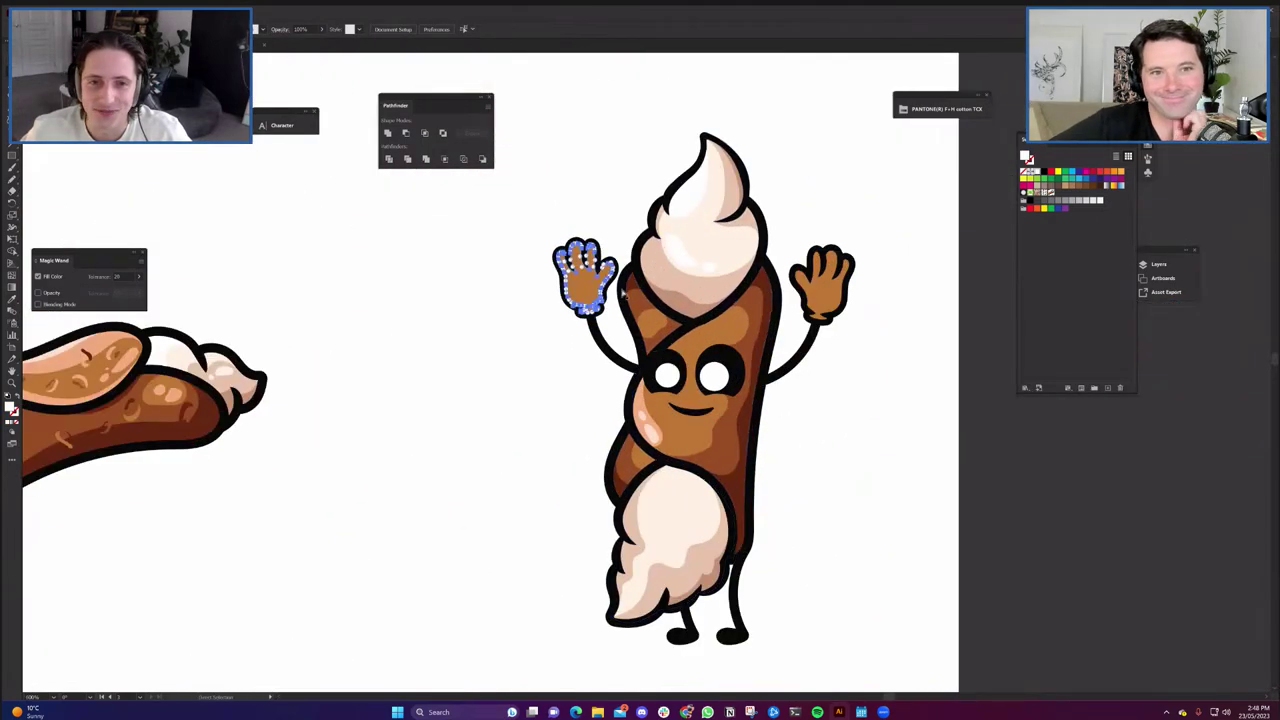
{"action": "left_click", "coordinate": [821, 286], "text": "shift"}
{"action": "key", "text": "i"}
{"action": "left_click", "coordinate": [851, 499]}
{"action": "key", "text": "v"}
Nudge the upright and sloping cannoli in the middle of the artboard to balance the gaps.
{"action": "scroll", "coordinate": [852, 506], "scroll_direction": "down", "scroll_amount": 4}
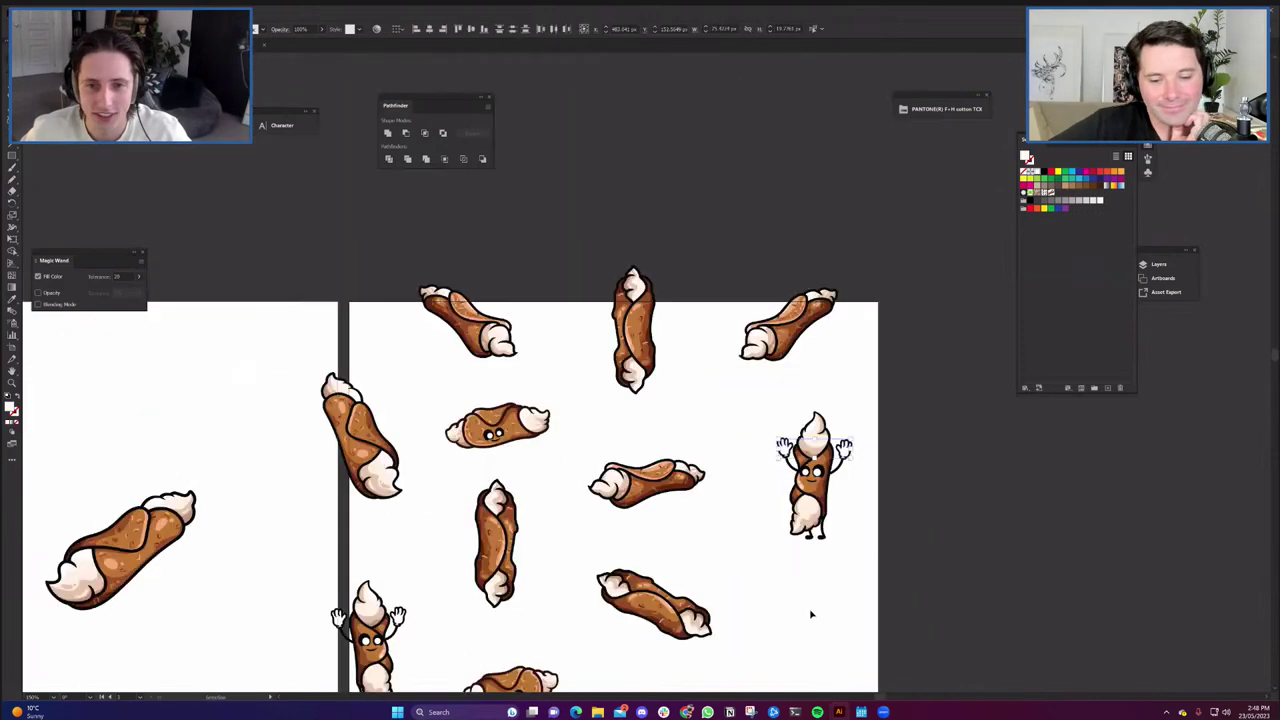
{"action": "scroll", "coordinate": [811, 614], "scroll_direction": "down", "scroll_amount": 4}
{"action": "scroll", "coordinate": [811, 560], "scroll_direction": "left", "scroll_amount": 2}
{"action": "left_click_drag", "start_coordinate": [765, 544], "coordinate": [799, 551]}
{"action": "left_click_drag", "start_coordinate": [619, 380], "coordinate": [611, 390]}
{"action": "left_click_drag", "start_coordinate": [757, 406], "coordinate": [748, 408]}
{"action": "left_click_drag", "start_coordinate": [764, 291], "coordinate": [778, 279]}
{"action": "left_click", "coordinate": [803, 355]}
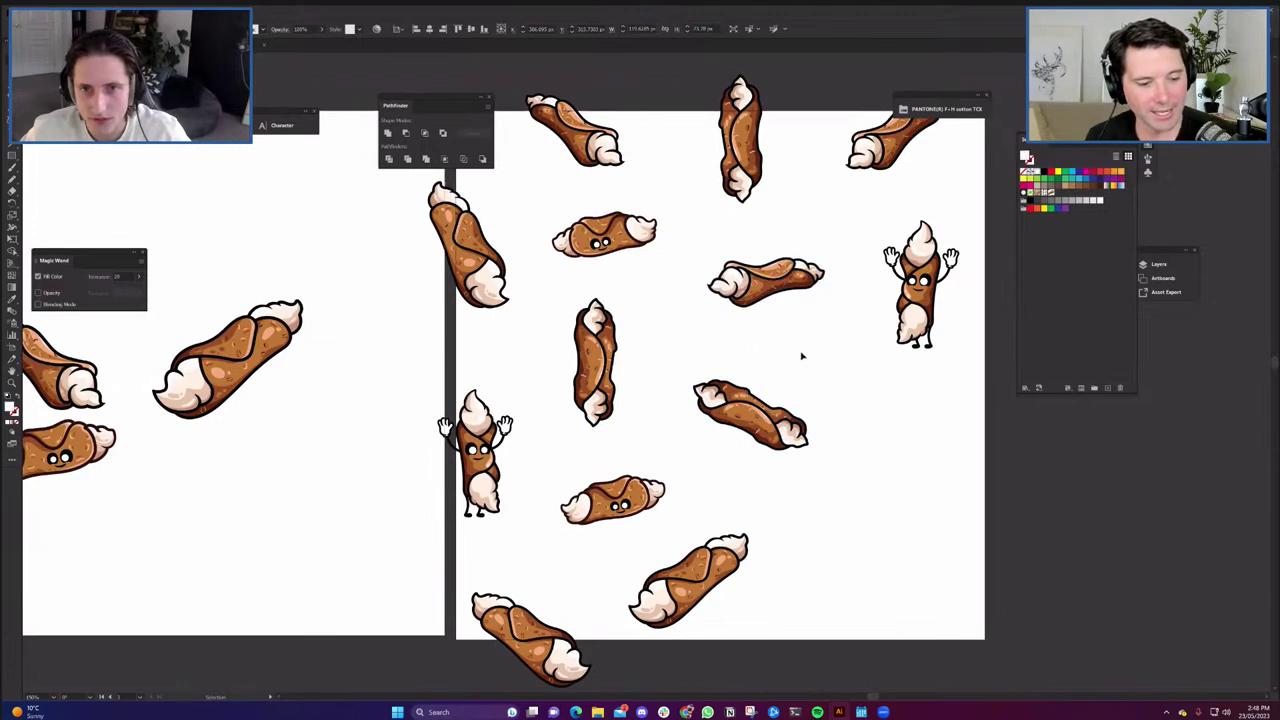
Move the face cannoli from below the artboard onto its bottom edge and nudge the middle sloping cannoli.
{"action": "scroll", "coordinate": [793, 357], "scroll_direction": "down", "scroll_amount": 1}
{"action": "left_click_drag", "start_coordinate": [838, 607], "coordinate": [772, 561]}
{"action": "left_click_drag", "start_coordinate": [723, 403], "coordinate": [726, 400]}
{"action": "left_click", "coordinate": [761, 445]}
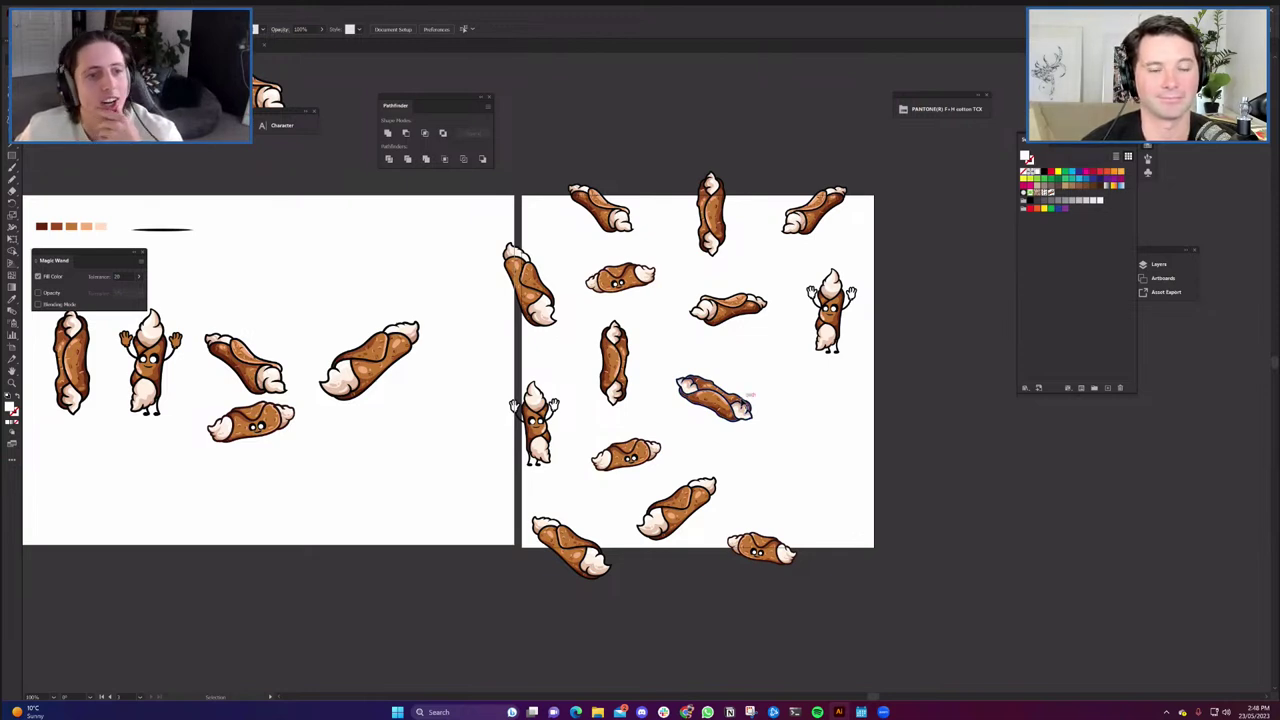
Examine the large cannoli's shading close up and the scattered pattern from a distance.
{"action": "left_click_drag", "start_coordinate": [415, 436], "coordinate": [507, 428]}
{"action": "scroll", "coordinate": [457, 363], "scroll_direction": "up", "scroll_amount": 6}
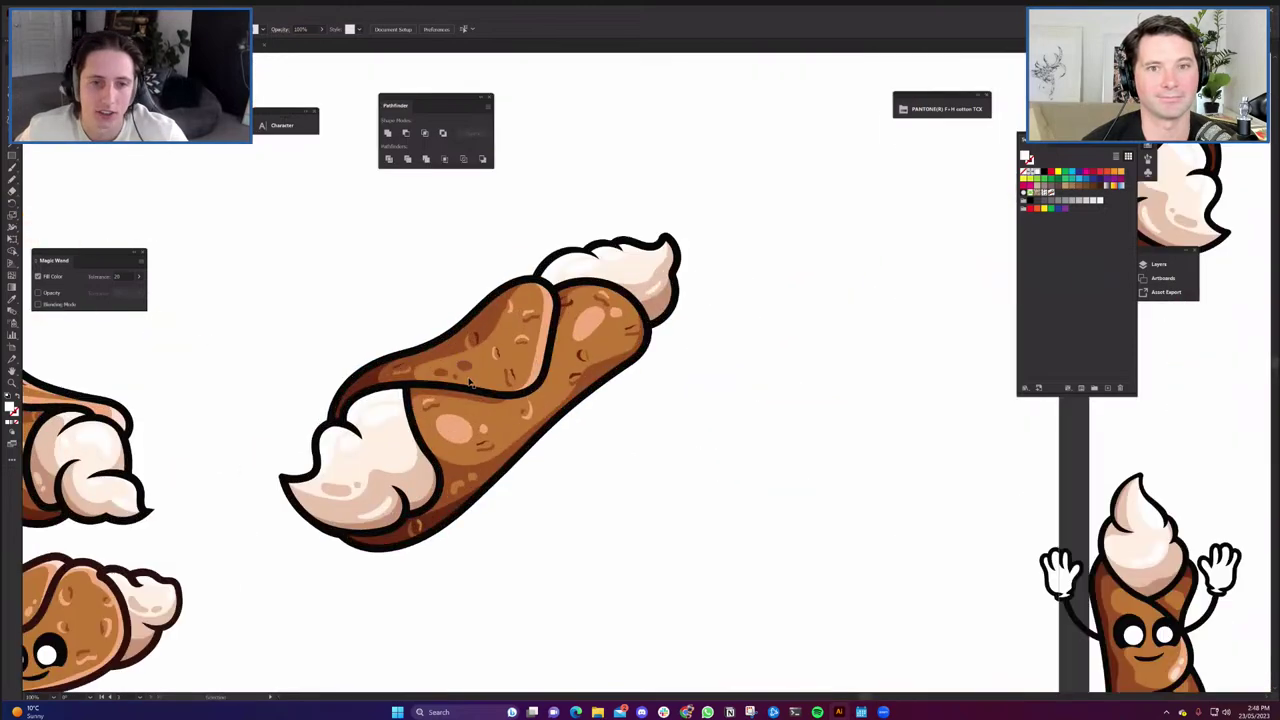
{"action": "scroll", "coordinate": [749, 520], "scroll_direction": "down", "scroll_amount": 6}
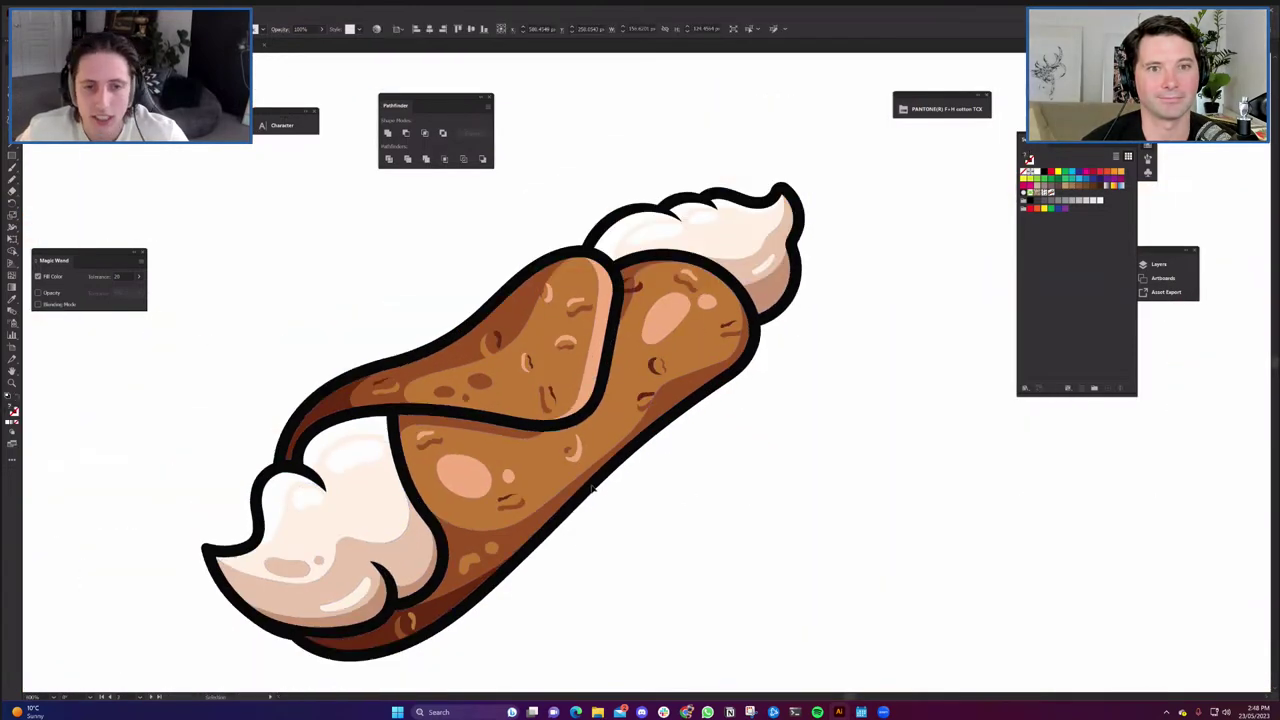
{"action": "scroll", "coordinate": [771, 471], "scroll_direction": "up", "scroll_amount": 3}
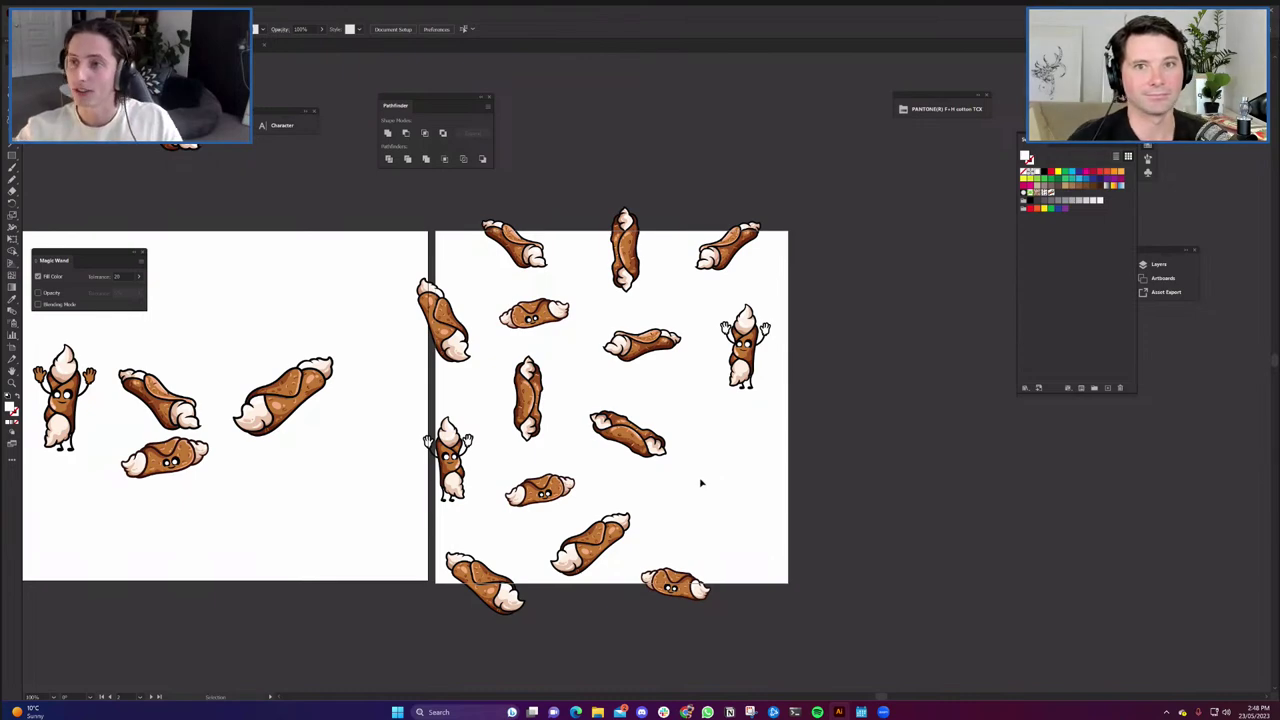
{"action": "left_click_drag", "start_coordinate": [687, 495], "coordinate": [708, 517]}
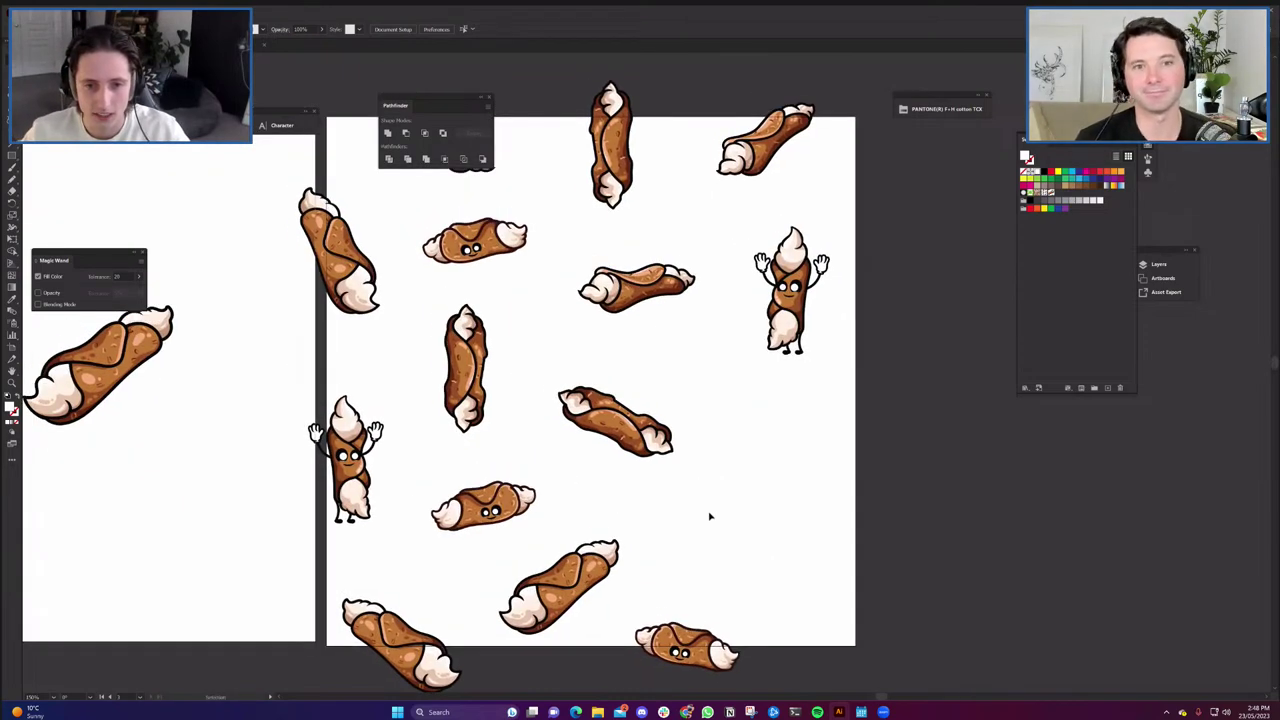
{"action": "scroll", "coordinate": [707, 516], "scroll_direction": "down", "scroll_amount": 2}
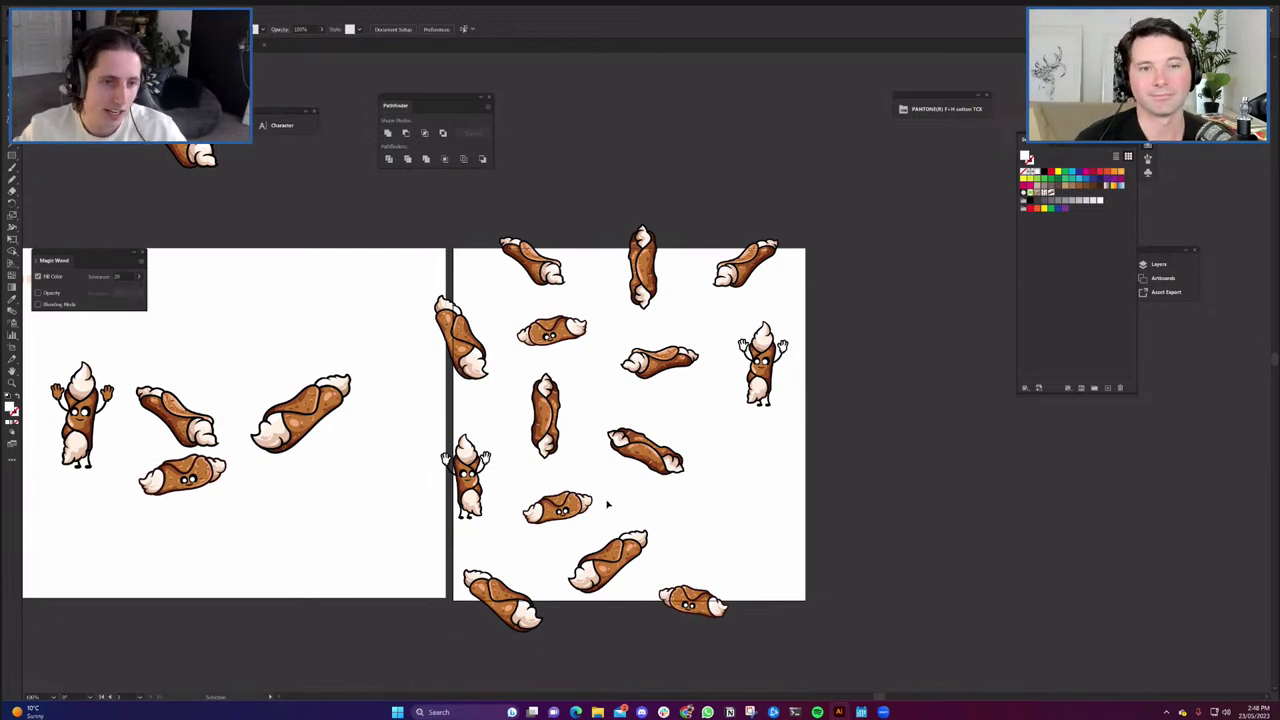
Nudge the middle sloping cannoli, the top-left cannoli and the upper face cannoli into better spacing.
{"action": "left_click_drag", "start_coordinate": [683, 463], "coordinate": [683, 459]}
{"action": "left_click", "coordinate": [596, 279]}
{"action": "left_click_drag", "start_coordinate": [546, 269], "coordinate": [542, 261]}
{"action": "left_click_drag", "start_coordinate": [550, 335], "coordinate": [556, 332]}
{"action": "left_click", "coordinate": [771, 276]}
{"action": "left_click", "coordinate": [755, 270]}
Duplicate the top-right cannoli and the upper face cannoli onto the artboard's right edge and adjust the spacing around them.
{"action": "left_click_drag", "start_coordinate": [758, 272], "coordinate": [806, 445]}
{"action": "left_click_drag", "start_coordinate": [673, 457], "coordinate": [678, 451]}
{"action": "left_click_drag", "start_coordinate": [575, 330], "coordinate": [814, 501]}
{"action": "left_click", "coordinate": [795, 474]}
{"action": "left_click_drag", "start_coordinate": [769, 376], "coordinate": [768, 365]}
{"action": "left_click_drag", "start_coordinate": [811, 435], "coordinate": [822, 425]}
Duplicate the left edge's waving character into the empty lower-right area of the artboard.
{"action": "left_click", "coordinate": [648, 442]}
{"action": "left_click", "coordinate": [662, 362]}
{"action": "left_click_drag", "start_coordinate": [488, 472], "coordinate": [738, 512]}
{"action": "left_click", "coordinate": [775, 594]}
{"action": "left_click_drag", "start_coordinate": [779, 613], "coordinate": [884, 626]}
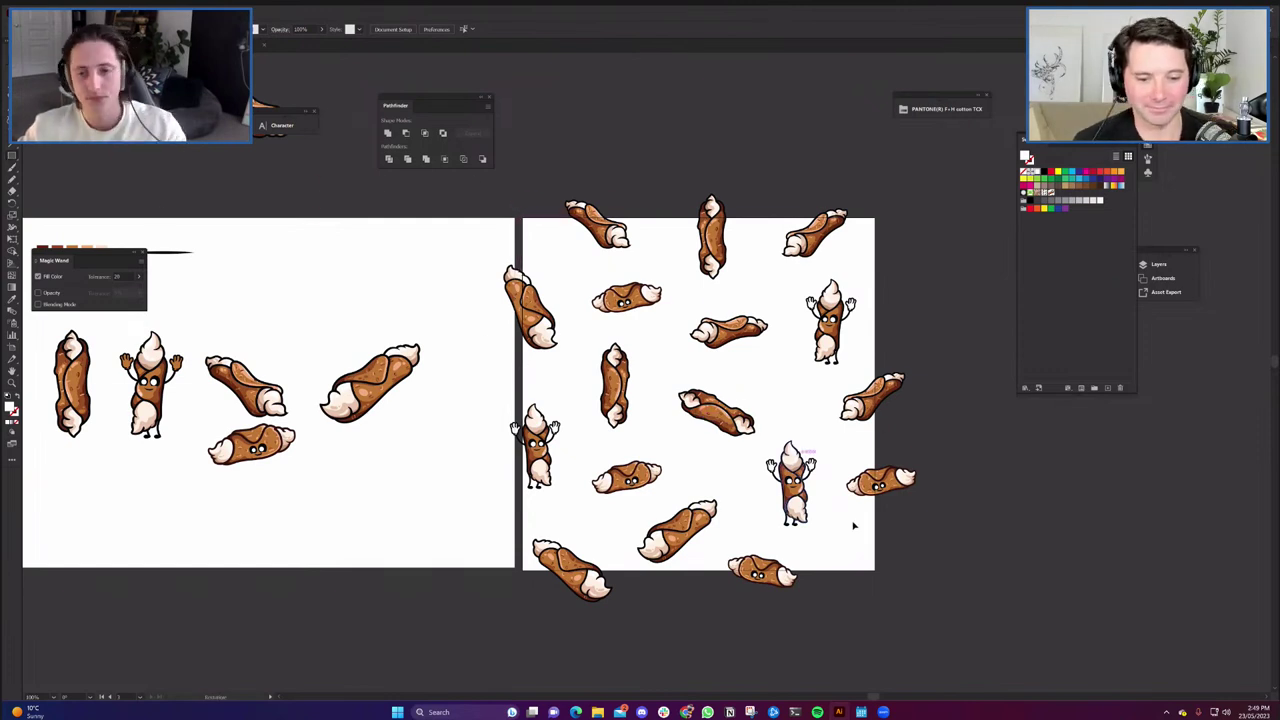
{"action": "left_click_drag", "start_coordinate": [842, 521], "coordinate": [858, 528]}
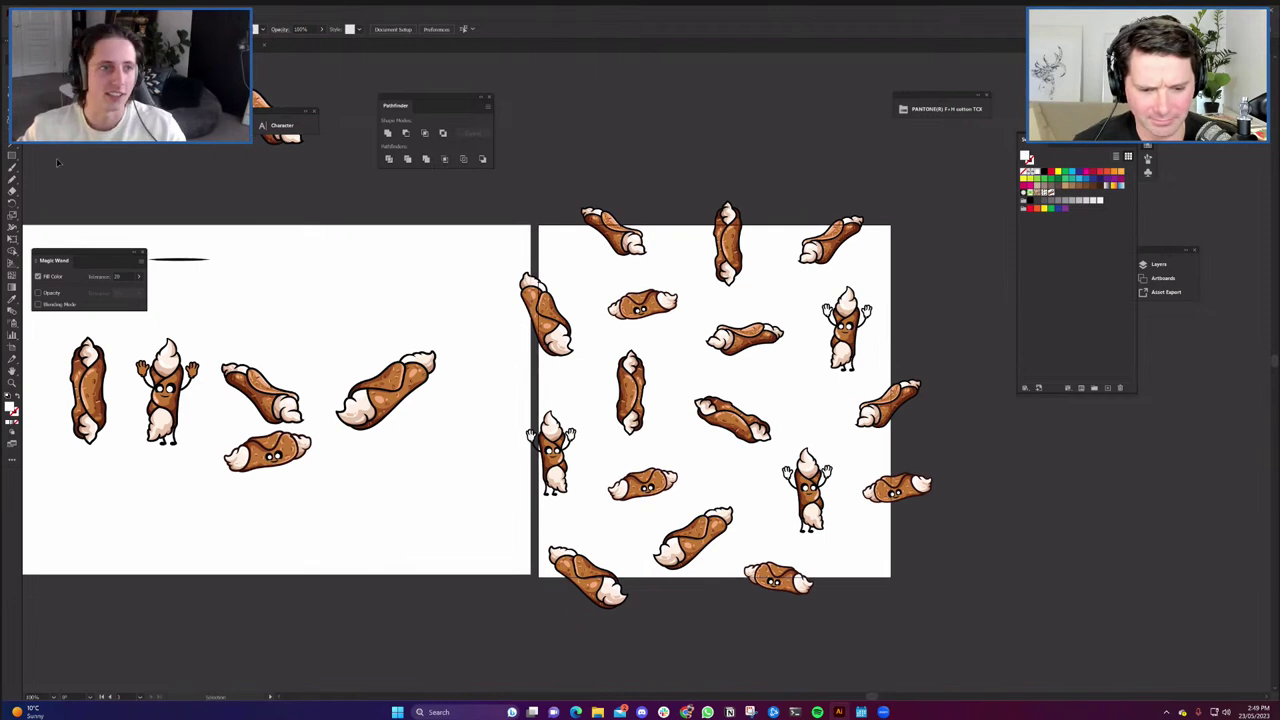
Draw a small rectangle, about 21 by 23 px, across the gap beside the square artboard's upper-left corner.
{"action": "left_click_drag", "start_coordinate": [530, 436], "coordinate": [586, 416]}
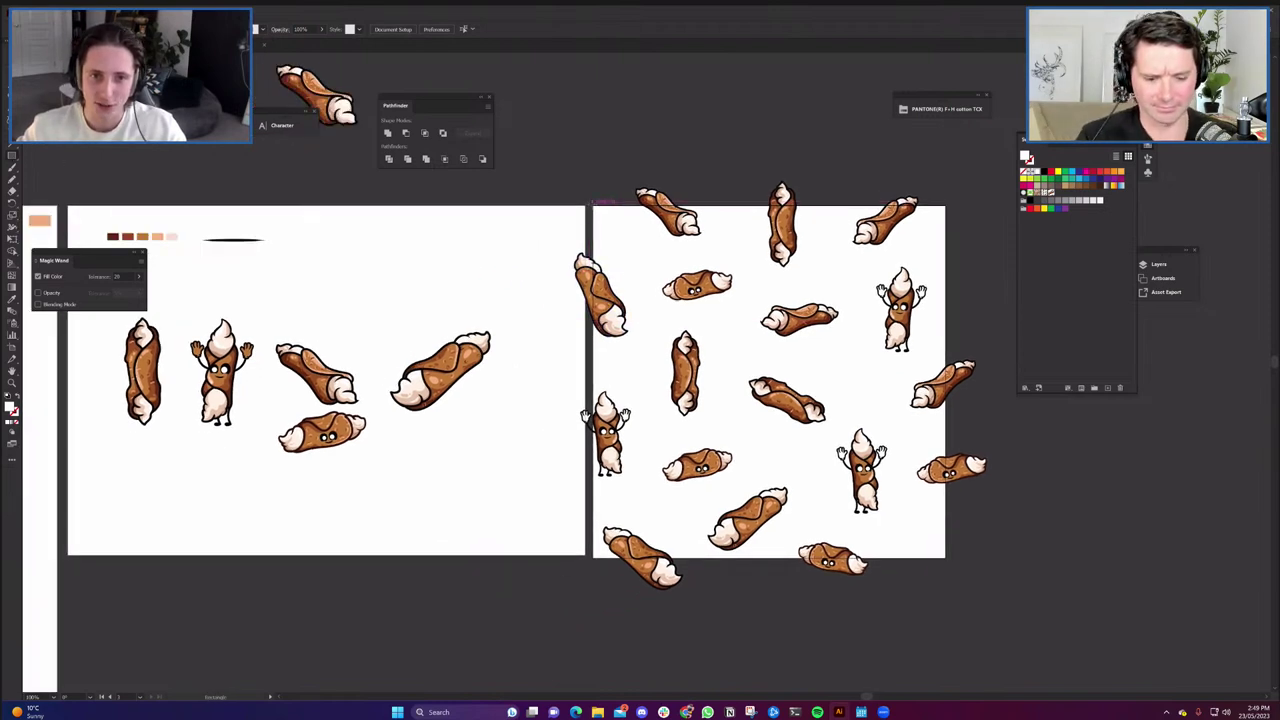
{"action": "left_click", "coordinate": [12, 156]}
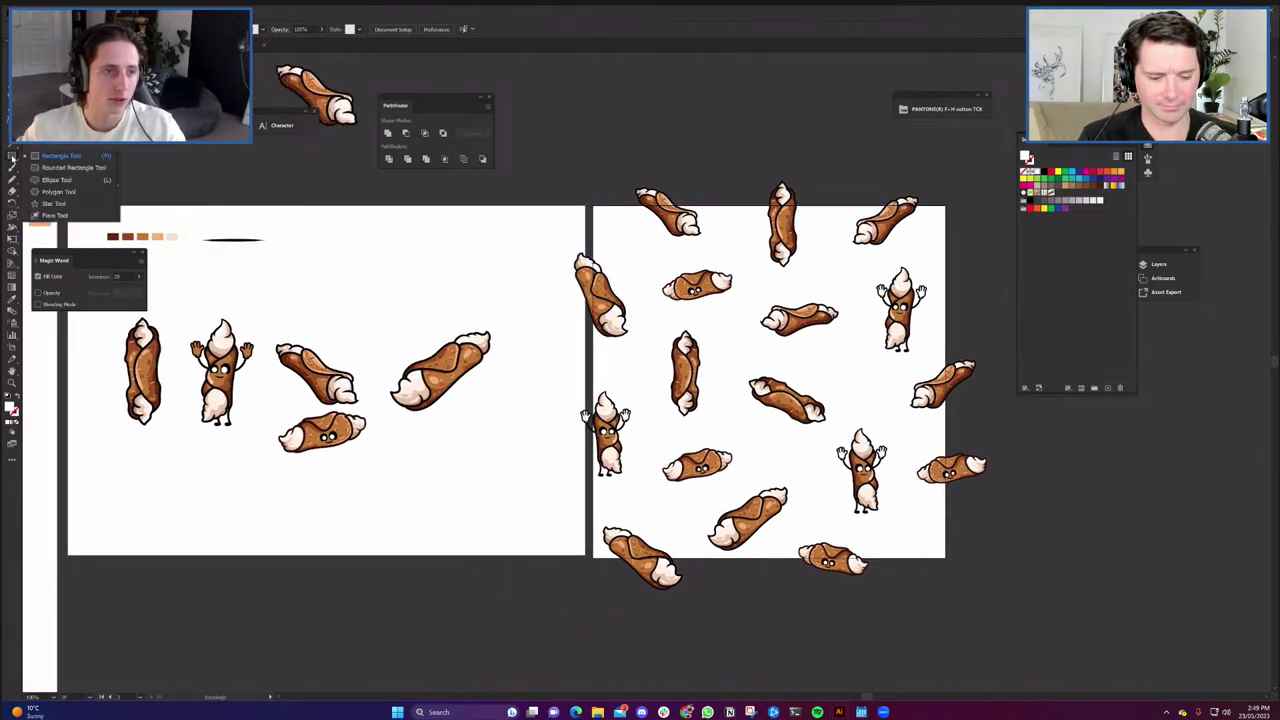
{"action": "left_click", "coordinate": [61, 156]}
{"action": "scroll", "coordinate": [582, 212], "scroll_direction": "up", "scroll_amount": 3}
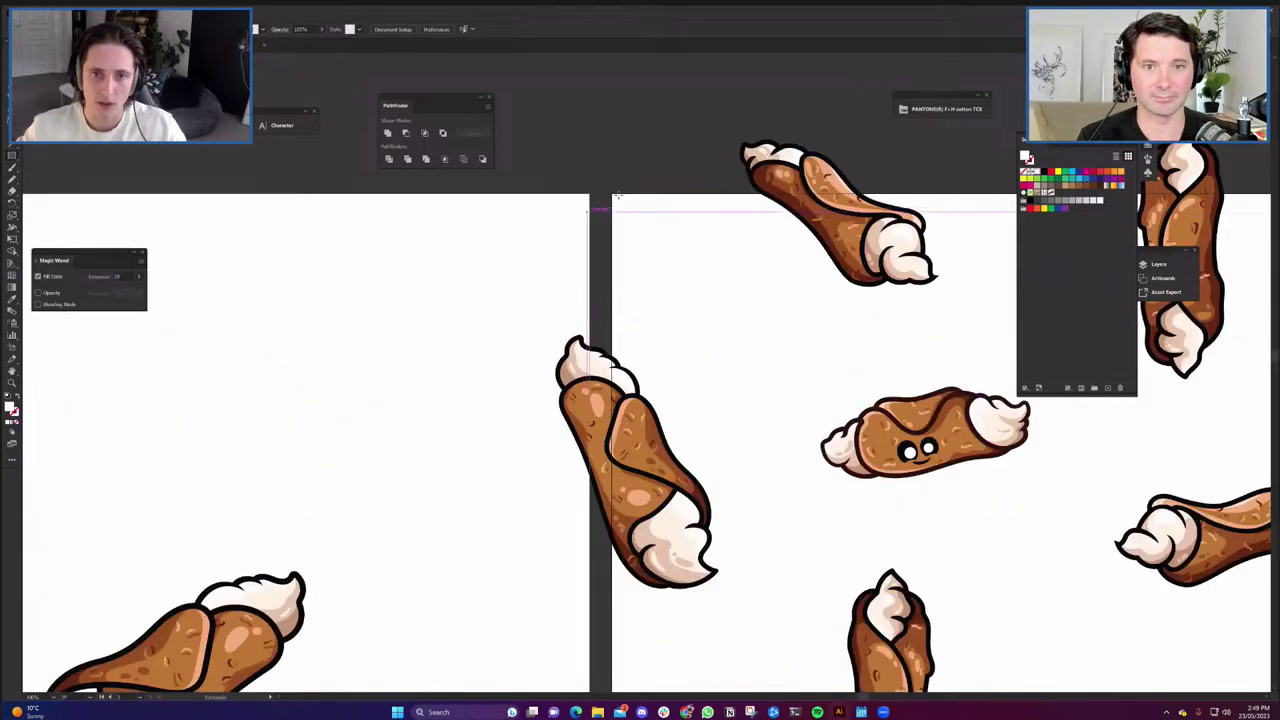
{"action": "left_click_drag", "start_coordinate": [611, 194], "coordinate": [572, 236]}
{"action": "scroll", "coordinate": [617, 197], "scroll_direction": "up", "scroll_amount": 7}
{"action": "left_click_drag", "start_coordinate": [762, 333], "coordinate": [1039, 461]}
Align the small rectangle's upper-right corner exactly with the square artboard's upper-left corner.
{"action": "key", "text": "v"}
{"action": "scroll", "coordinate": [806, 296], "scroll_direction": "up", "scroll_amount": 6}
{"action": "left_click_drag", "start_coordinate": [763, 240], "coordinate": [856, 387]}
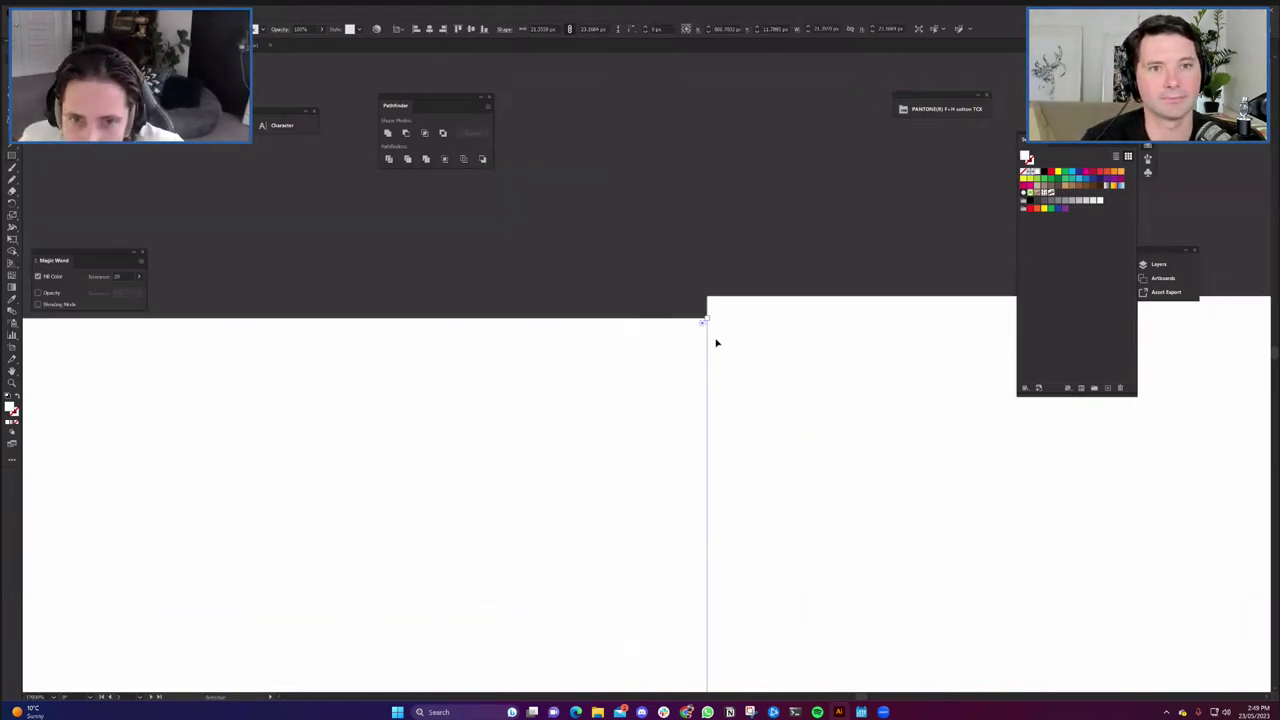
{"action": "left_click_drag", "start_coordinate": [704, 321], "coordinate": [708, 298]}
Fill the small rectangle at the artboard's corner with the cannoli's medium brown using the Eyedropper.
{"action": "scroll", "coordinate": [750, 351], "scroll_direction": "down", "scroll_amount": 10}
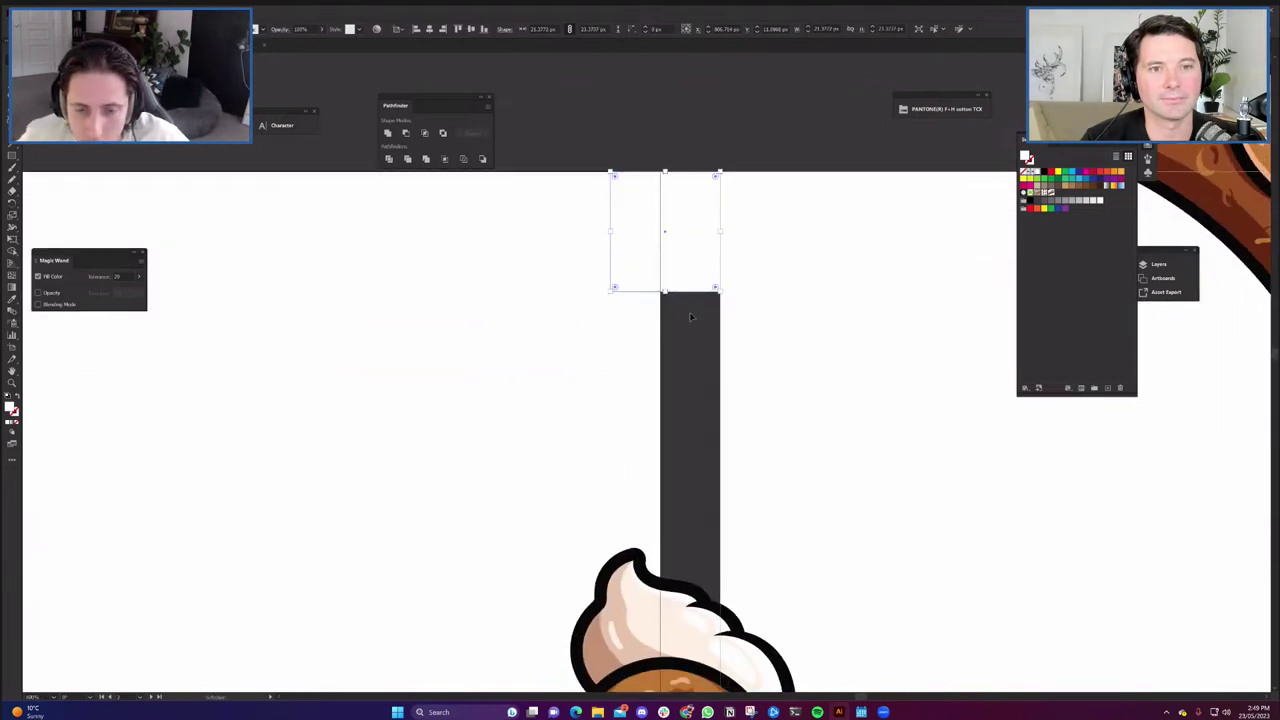
{"action": "scroll", "coordinate": [676, 393], "scroll_direction": "up", "scroll_amount": 6}
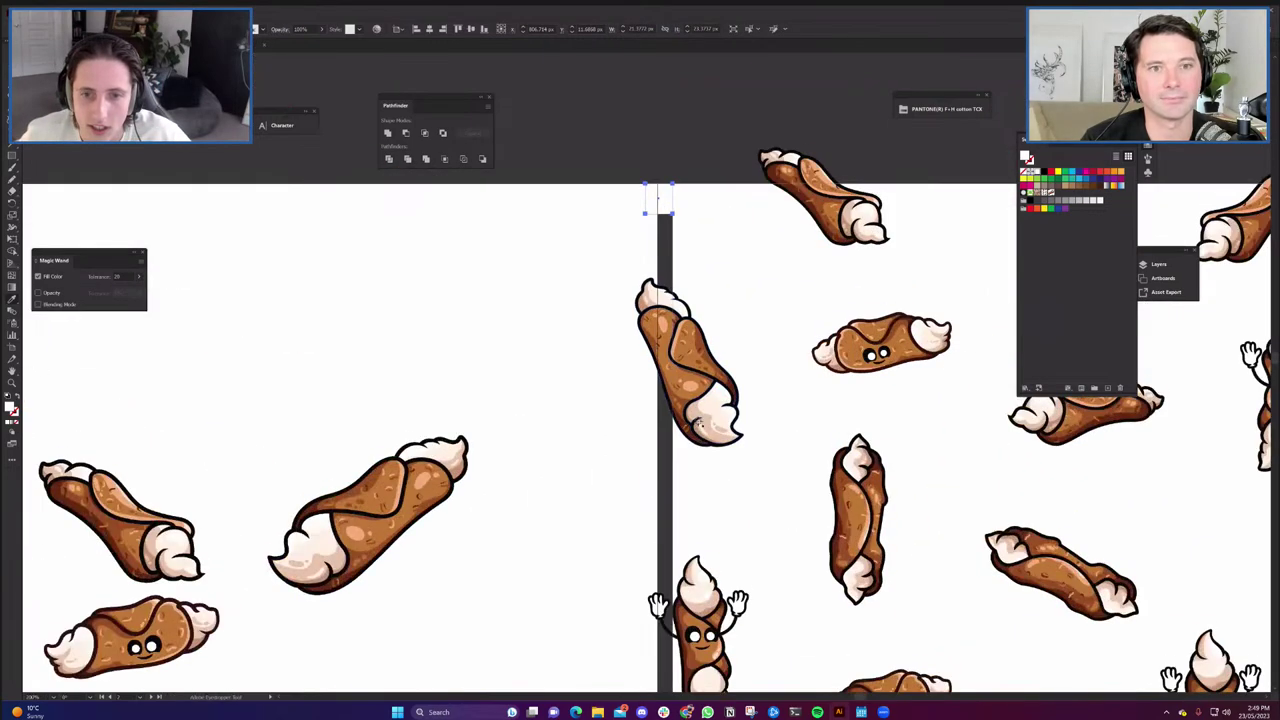
{"action": "scroll", "coordinate": [700, 370], "scroll_direction": "down", "scroll_amount": 4}
{"action": "scroll", "coordinate": [700, 330], "scroll_direction": "up", "scroll_amount": 1}
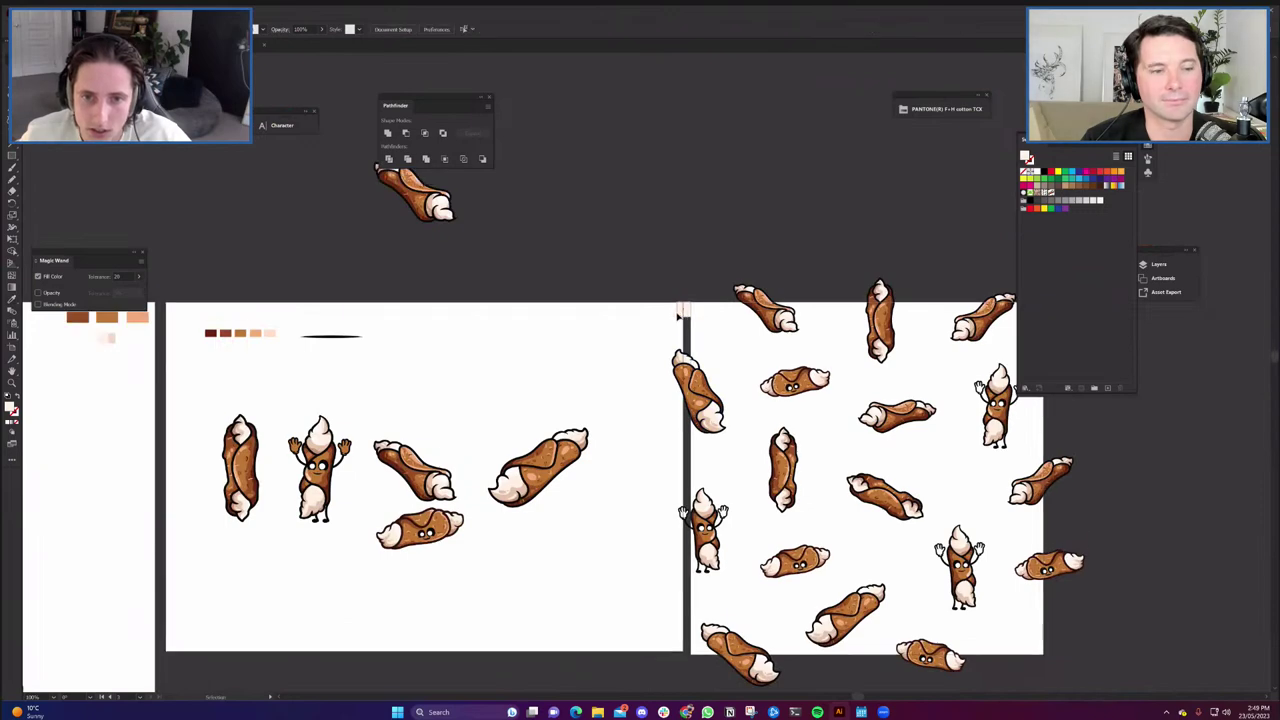
{"action": "scroll", "coordinate": [447, 524], "scroll_direction": "up", "scroll_amount": 3}
{"action": "scroll", "coordinate": [666, 414], "scroll_direction": "down", "scroll_amount": 5}
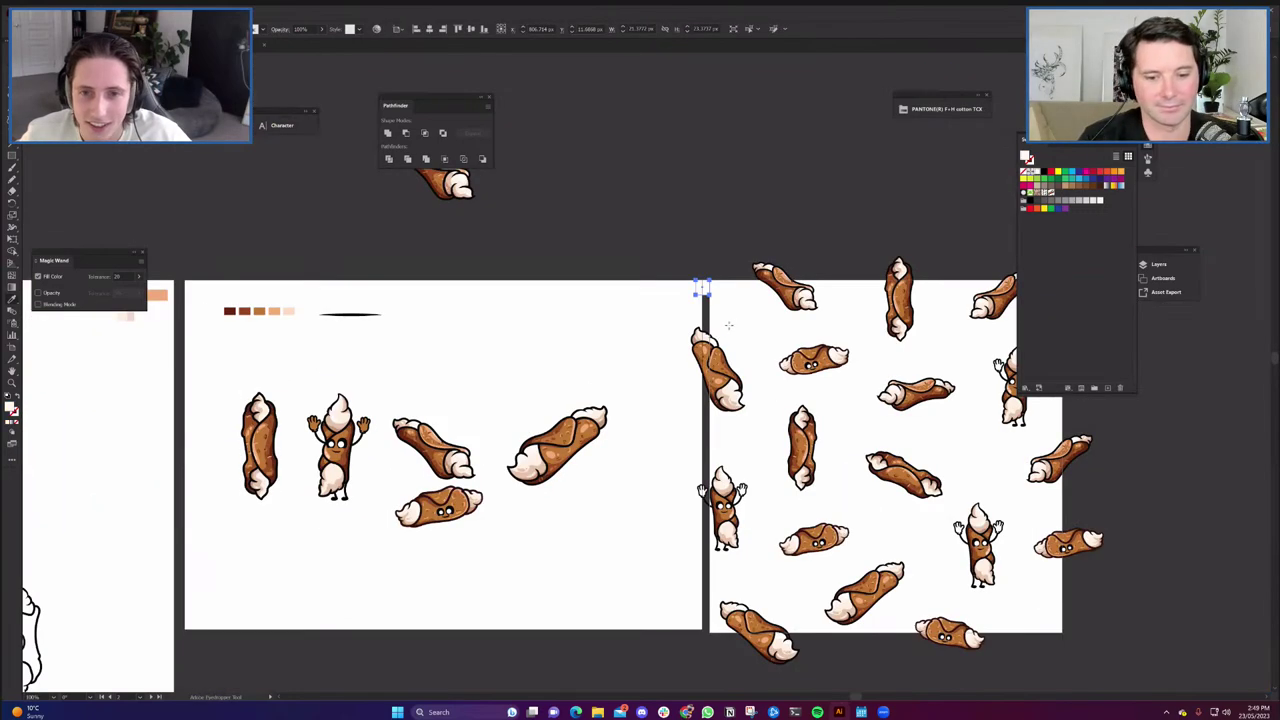
{"action": "scroll", "coordinate": [700, 286], "scroll_direction": "up", "scroll_amount": 4}
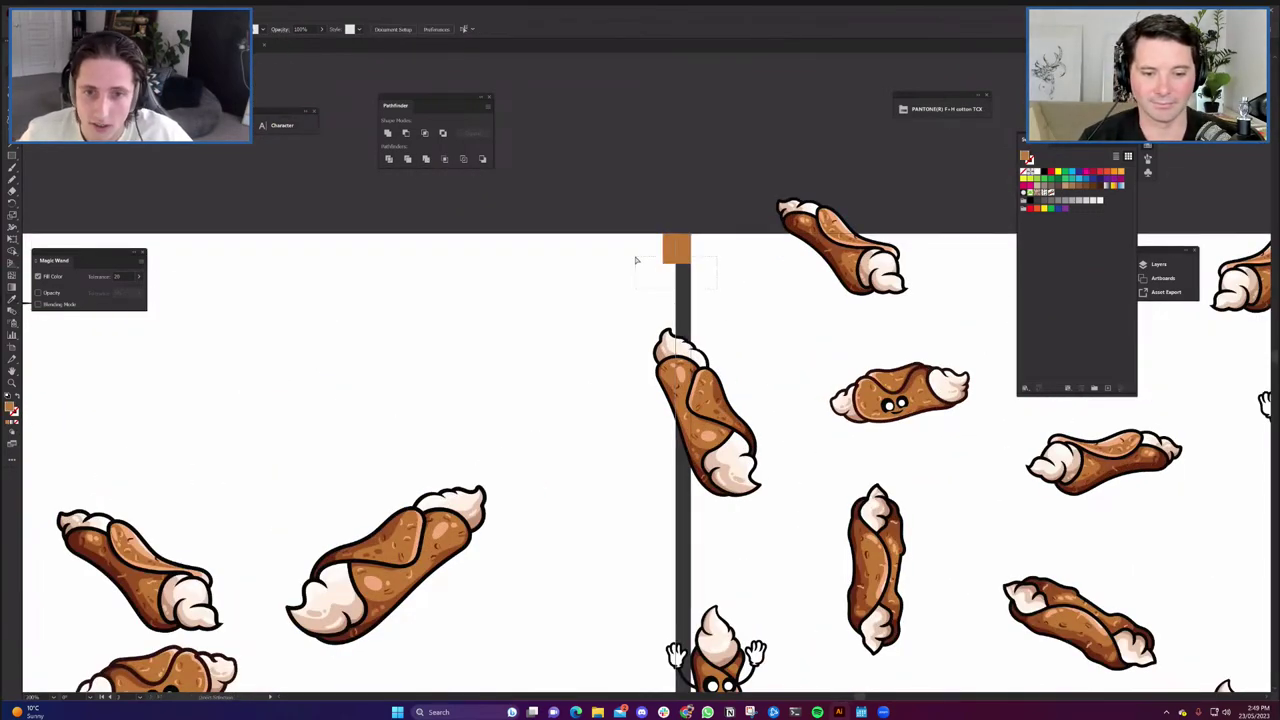
Stretch the brown corner rectangle down the square artboard's full left edge and widen it outward to about 38 px.
{"action": "scroll", "coordinate": [635, 260], "scroll_direction": "down", "scroll_amount": 5}
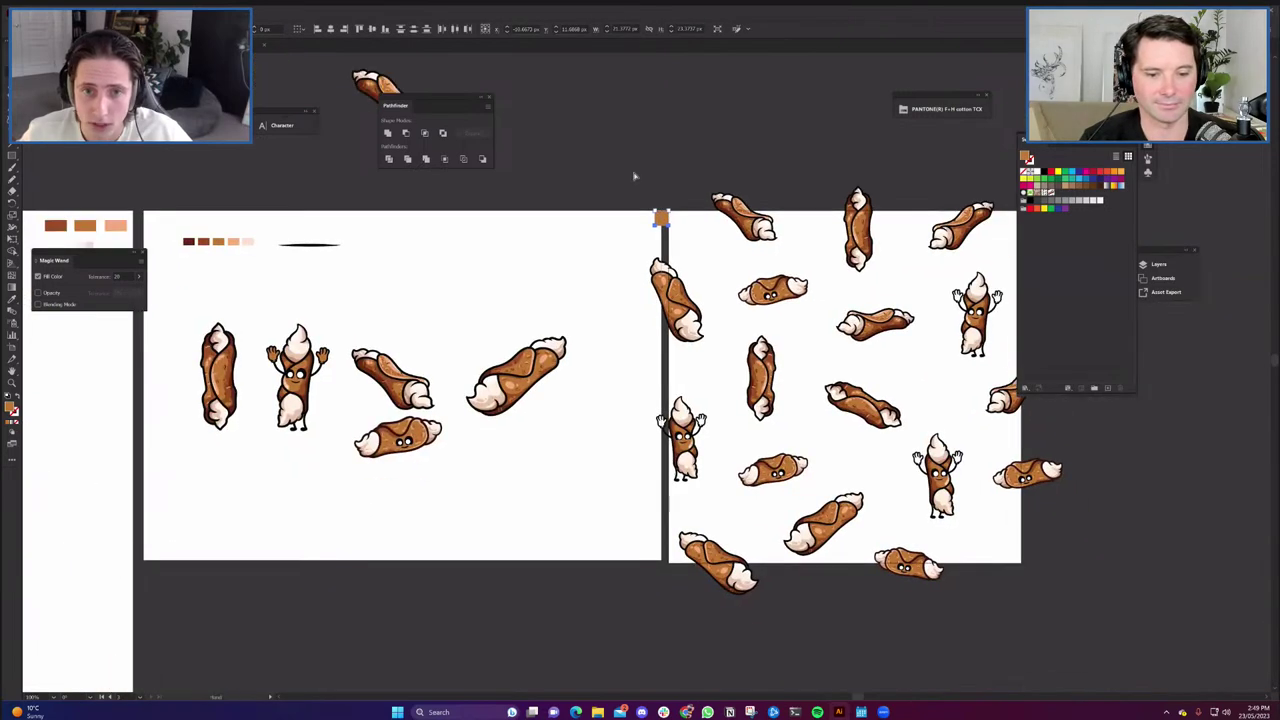
{"action": "left_click_drag", "start_coordinate": [629, 160], "coordinate": [642, 504]}
{"action": "scroll", "coordinate": [626, 511], "scroll_direction": "up", "scroll_amount": 5}
{"action": "scroll", "coordinate": [722, 482], "scroll_direction": "up", "scroll_amount": 3}
{"action": "left_click_drag", "start_coordinate": [662, 457], "coordinate": [662, 480]}
{"action": "left_click", "coordinate": [692, 504]}
{"action": "scroll", "coordinate": [694, 504], "scroll_direction": "down", "scroll_amount": 8}
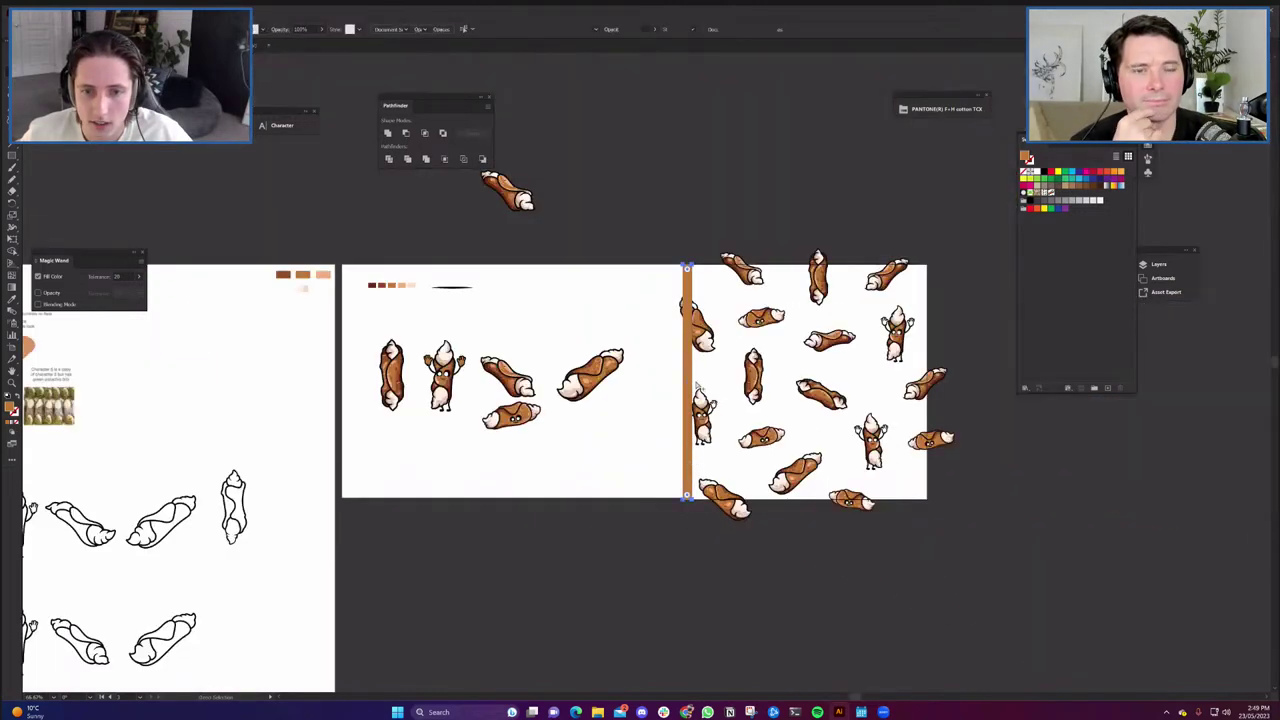
{"action": "left_click", "coordinate": [688, 388]}
{"action": "scroll", "coordinate": [678, 390], "scroll_direction": "up", "scroll_amount": 4}
{"action": "left_click_drag", "start_coordinate": [664, 391], "coordinate": [650, 391]}
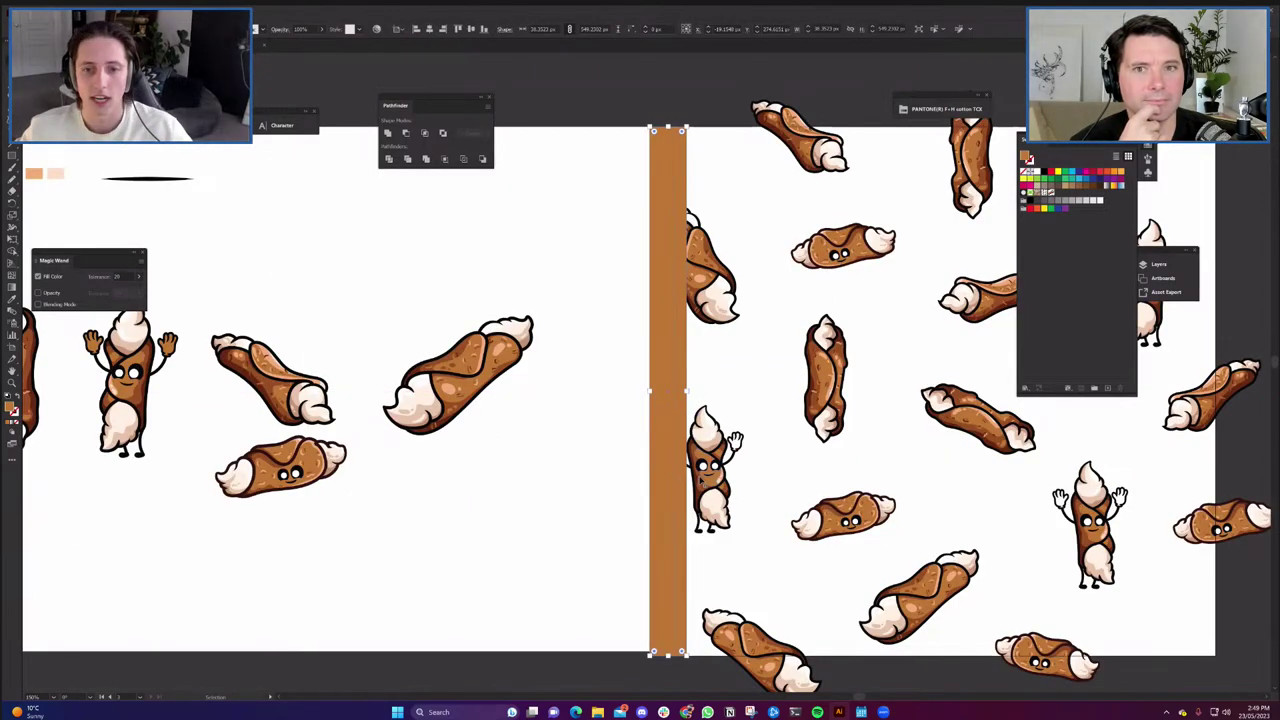
Make a clipping mask from the brown rectangle and the two characters crossing the artboard's left edge.
{"action": "left_click", "coordinate": [710, 470]}
{"action": "left_click", "coordinate": [712, 295], "text": "shift"}
{"action": "left_click", "coordinate": [682, 563], "text": "shift"}
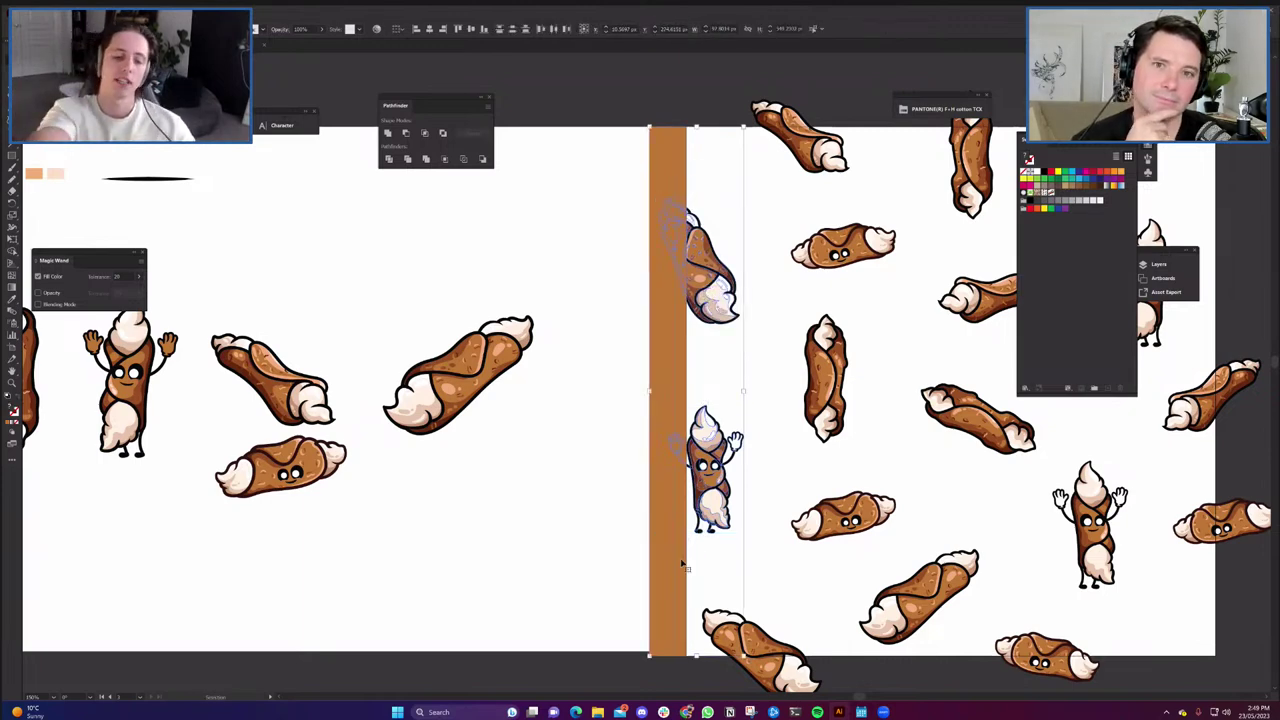
{"action": "key", "text": "a"}
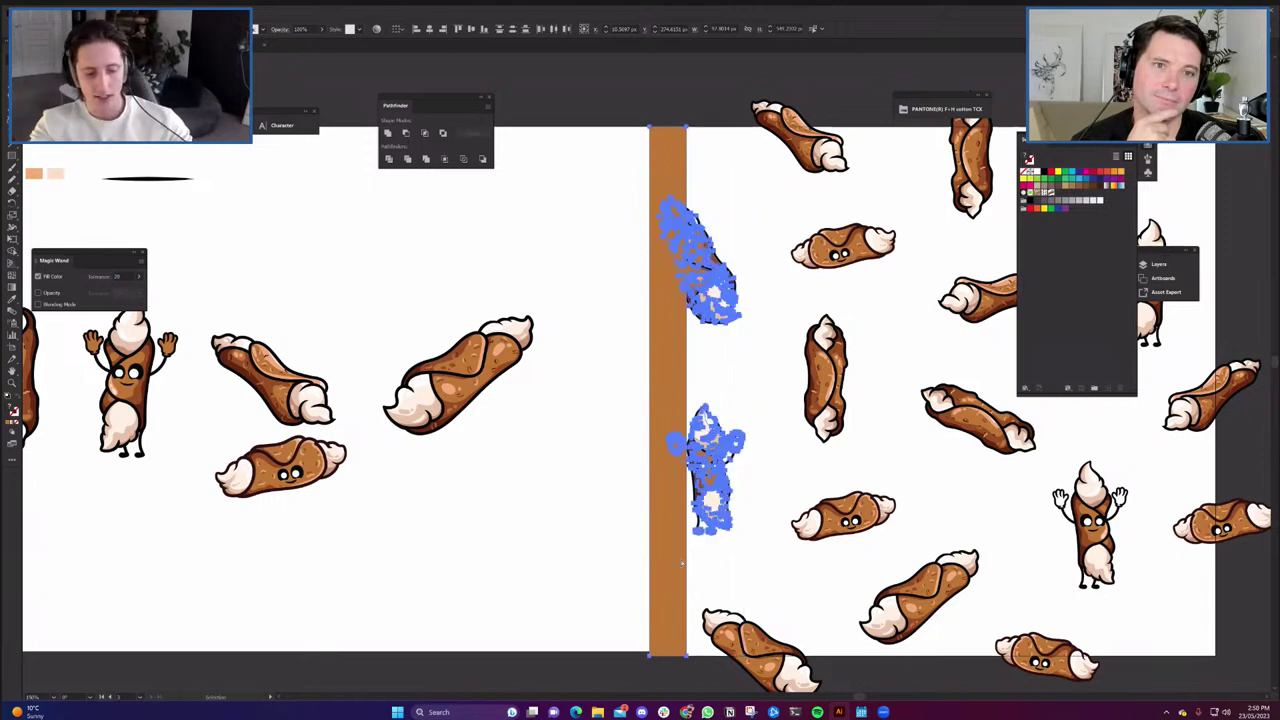
{"action": "key", "text": "ctrl+7"}
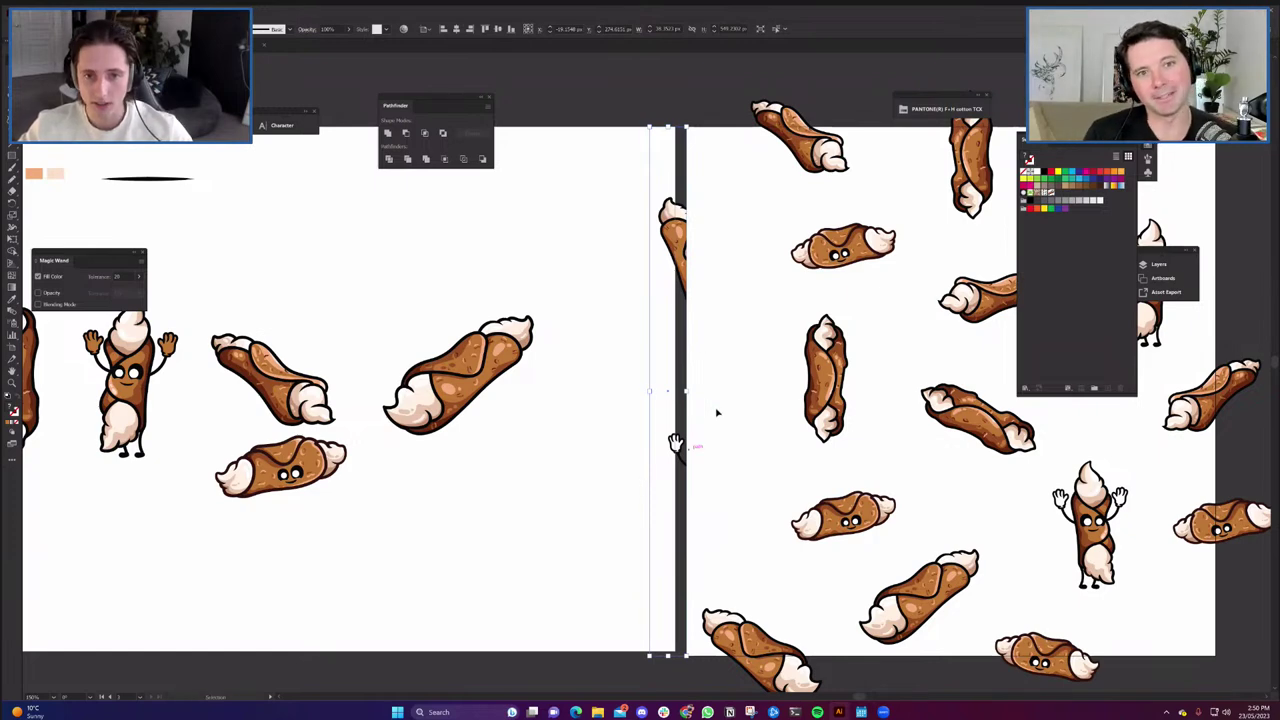
Move the clipping path's outer side 124.49 px across the left edge so the mask shows the characters' parts inside the artboard.
{"action": "left_click_drag", "start_coordinate": [676, 443], "coordinate": [648, 460]}
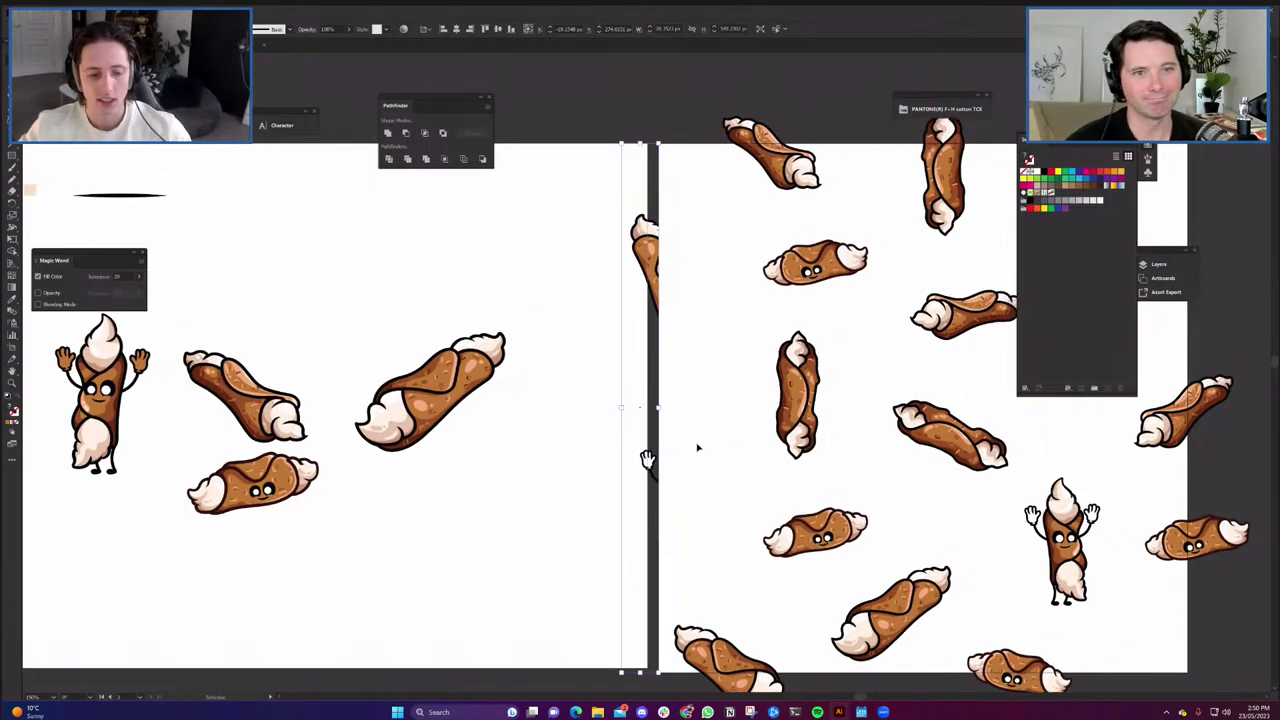
{"action": "key", "text": "a"}
{"action": "left_click_drag", "start_coordinate": [648, 460], "coordinate": [620, 392]}
{"action": "left_click_drag", "start_coordinate": [600, 607], "coordinate": [714, 612]}
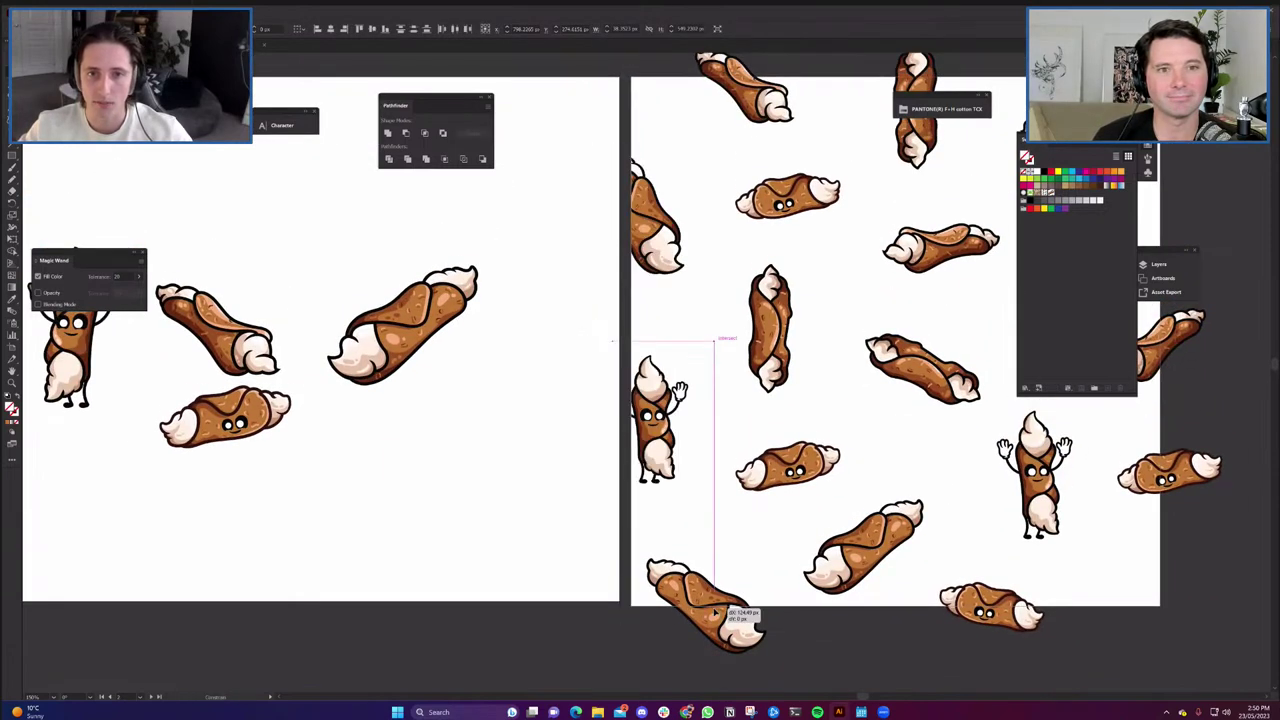
{"action": "scroll", "coordinate": [536, 630], "scroll_direction": "down", "scroll_amount": 2}
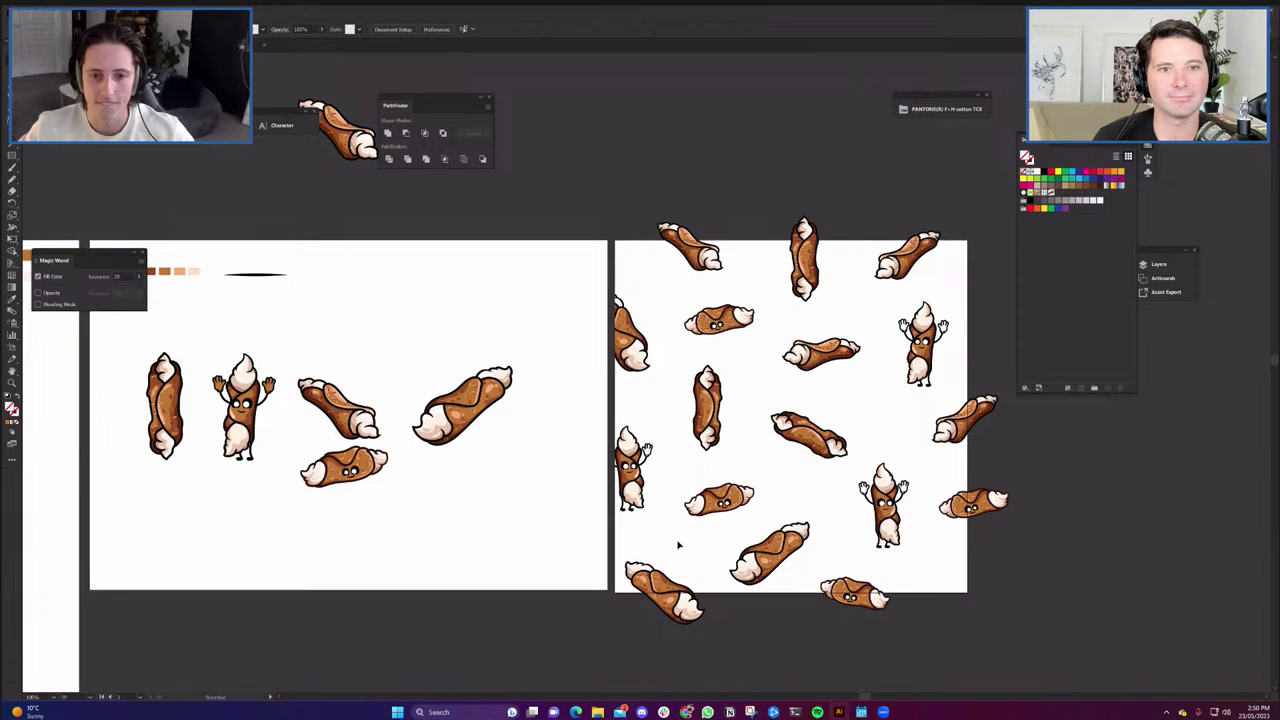
Place a copy of the clipped outer parts of the left-edge characters flush against the inside of the artboard's right edge.
{"action": "key", "text": "ctrl+z"}
{"action": "left_click_drag", "start_coordinate": [585, 367], "coordinate": [846, 300]}
{"action": "scroll", "coordinate": [846, 300], "scroll_direction": "up", "scroll_amount": 4}
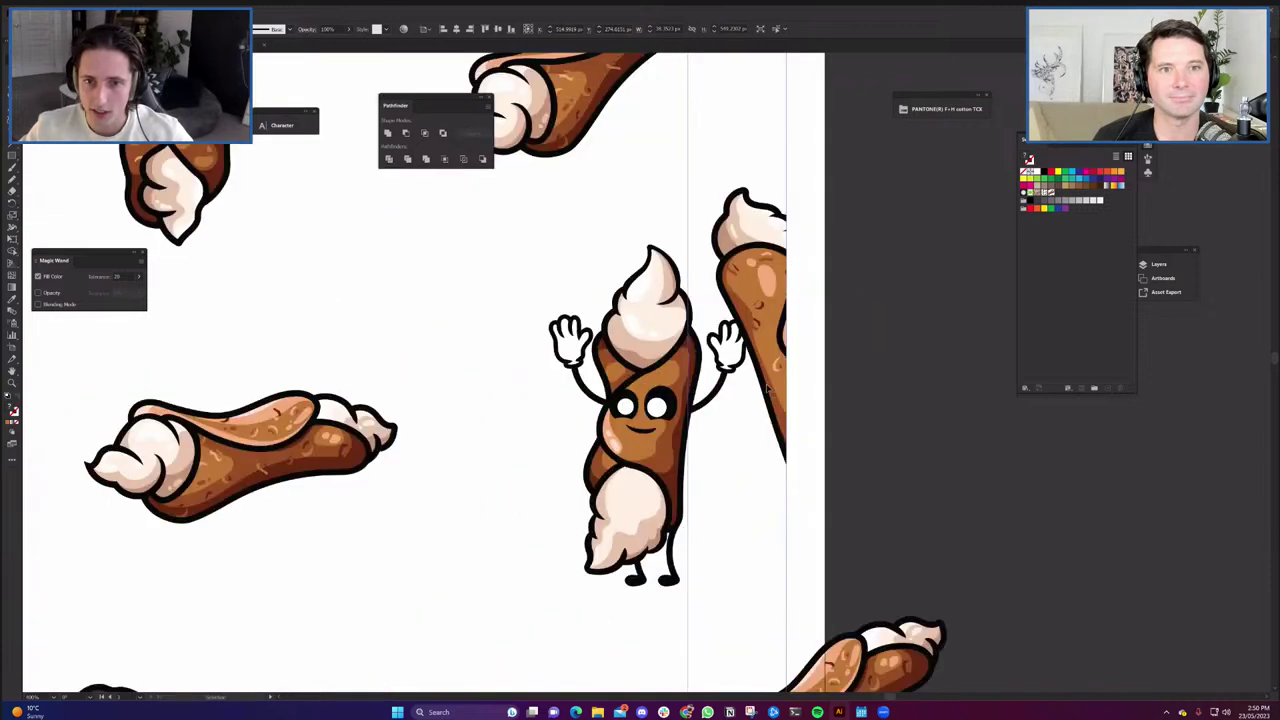
{"action": "left_click_drag", "start_coordinate": [768, 393], "coordinate": [820, 477]}
{"action": "scroll", "coordinate": [812, 393], "scroll_direction": "up", "scroll_amount": 5}
{"action": "key", "text": "ctrl+shift+a"}
{"action": "scroll", "coordinate": [820, 446], "scroll_direction": "down", "scroll_amount": 12}
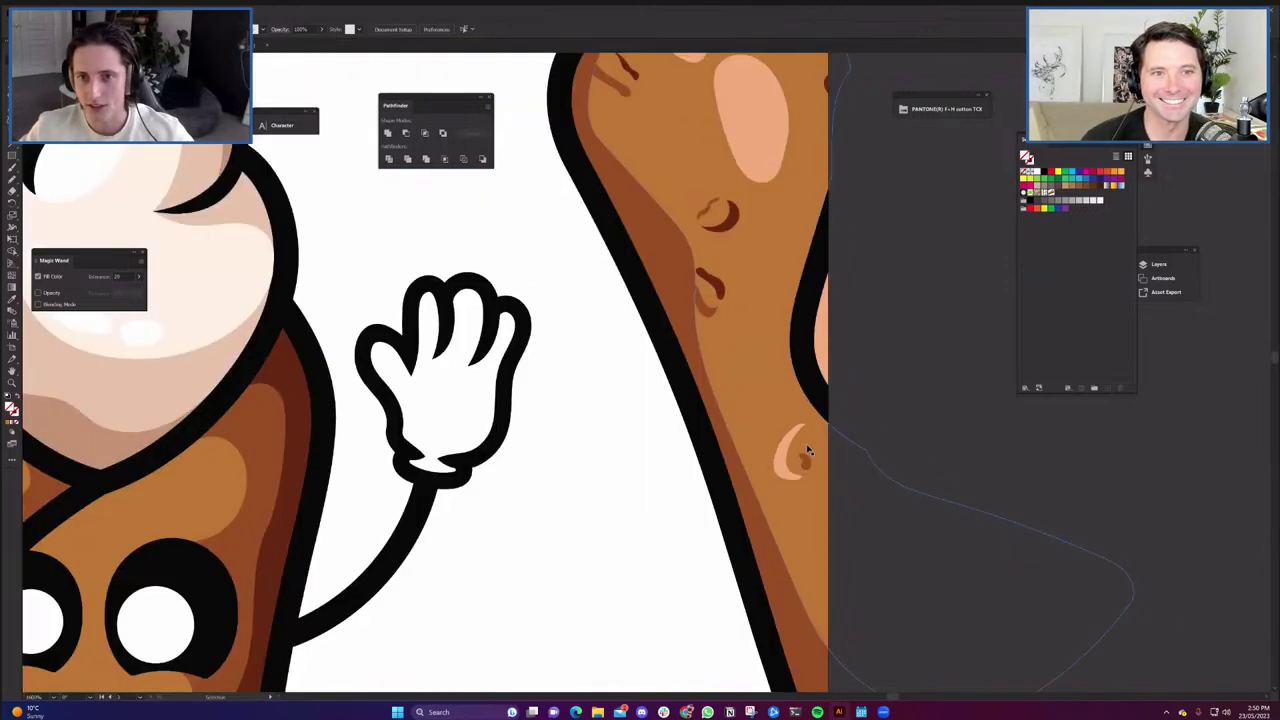
{"action": "scroll", "coordinate": [857, 393], "scroll_direction": "down", "scroll_amount": 6}
{"action": "left_click_drag", "start_coordinate": [857, 393], "coordinate": [804, 443]}
{"action": "left_click_drag", "start_coordinate": [826, 527], "coordinate": [826, 539]}
{"action": "left_click_drag", "start_coordinate": [881, 581], "coordinate": [915, 550]}
{"action": "scroll", "coordinate": [850, 449], "scroll_direction": "up", "scroll_amount": 3}
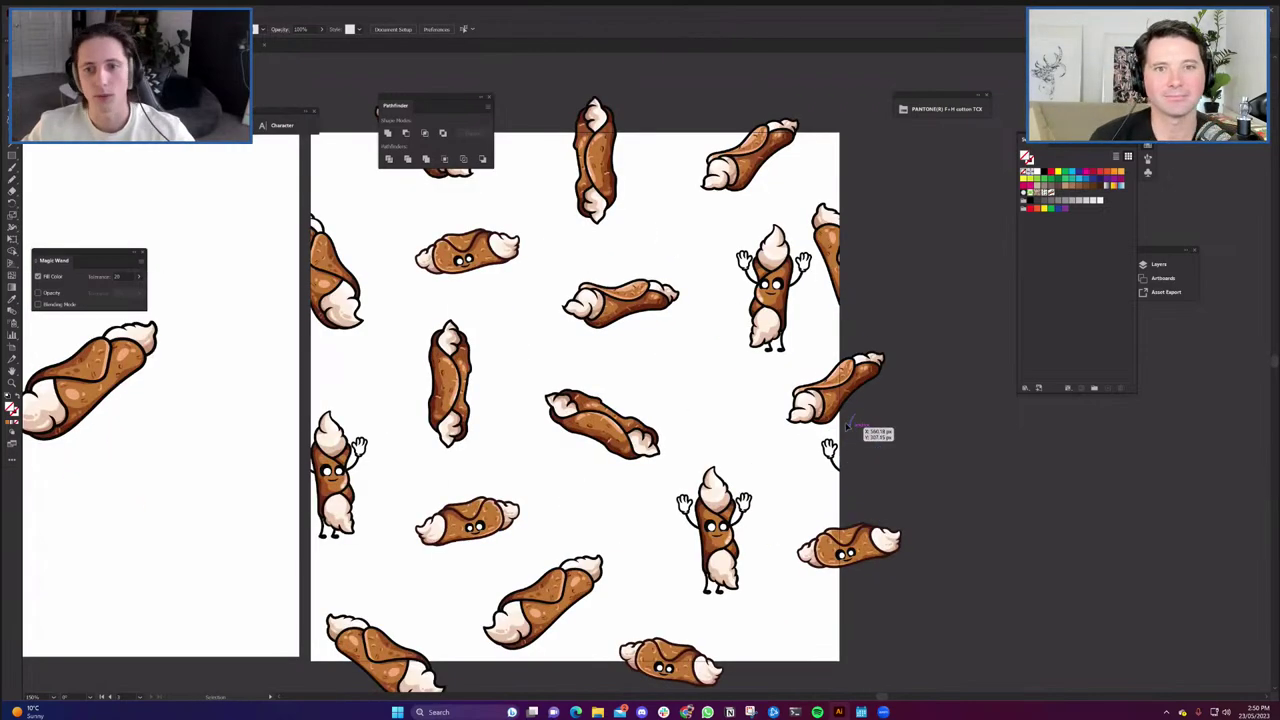
Shift the waving characters and cannoli near the right edge inward and lower the edge-crossing face cannoli to balance the spacing.
{"action": "left_click_drag", "start_coordinate": [840, 460], "coordinate": [868, 472]}
{"action": "left_click_drag", "start_coordinate": [844, 404], "coordinate": [756, 437]}
{"action": "left_click_drag", "start_coordinate": [783, 321], "coordinate": [760, 313]}
{"action": "left_click_drag", "start_coordinate": [636, 314], "coordinate": [627, 311]}
{"action": "left_click_drag", "start_coordinate": [767, 319], "coordinate": [765, 307]}
{"action": "left_click_drag", "start_coordinate": [777, 431], "coordinate": [786, 405]}
{"action": "left_click_drag", "start_coordinate": [772, 514], "coordinate": [768, 494]}
{"action": "left_click_drag", "start_coordinate": [754, 531], "coordinate": [738, 538]}
{"action": "left_click_drag", "start_coordinate": [892, 547], "coordinate": [864, 580]}
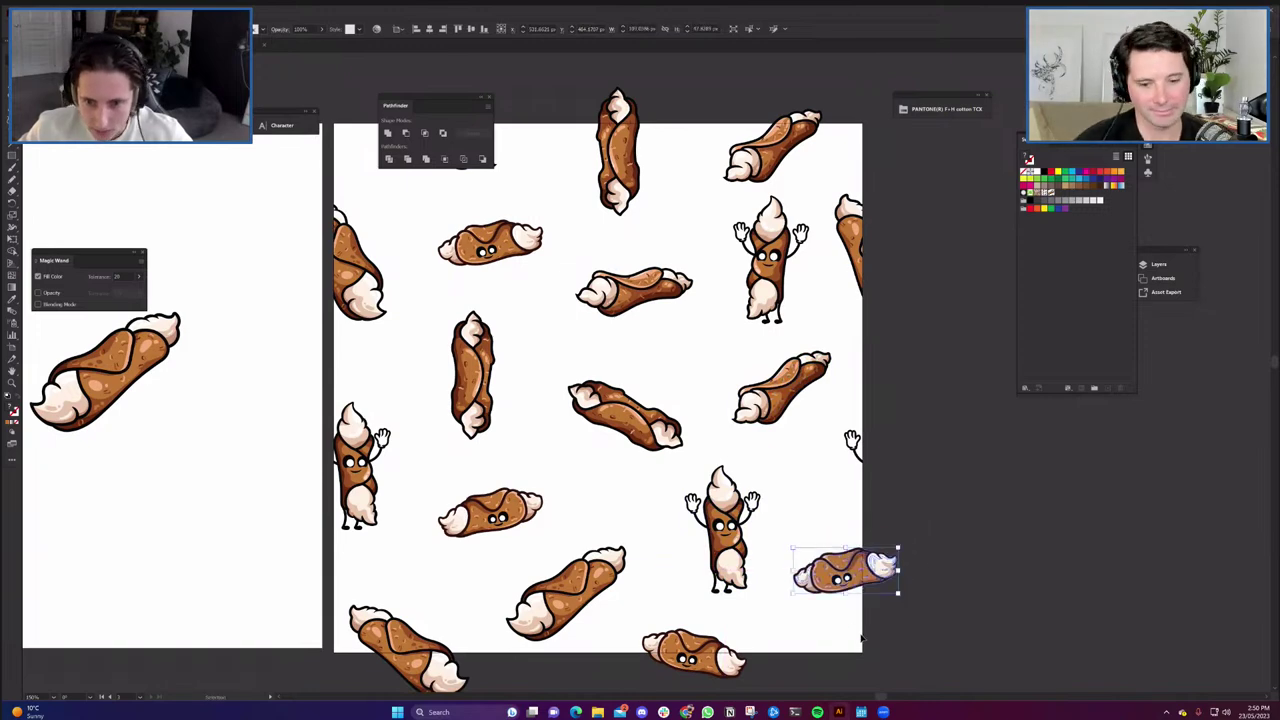
{"action": "left_click", "coordinate": [863, 638]}
Draw a rectangle above the artboard's top edge, match its width to the artboard, and reduce its height to just cover the overhangs.
{"action": "scroll", "coordinate": [828, 588], "scroll_direction": "down", "scroll_amount": 1}
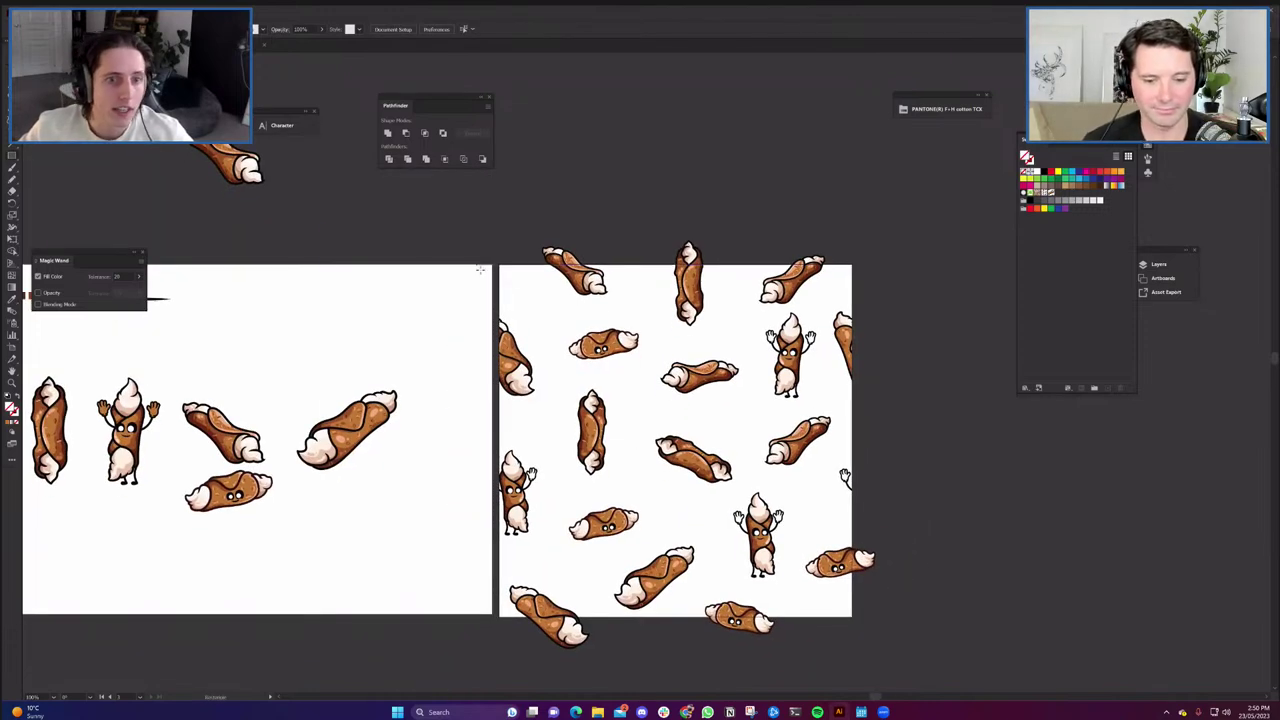
{"action": "left_click_drag", "start_coordinate": [499, 265], "coordinate": [851, 220]}
{"action": "scroll", "coordinate": [866, 242], "scroll_direction": "up", "scroll_amount": 7}
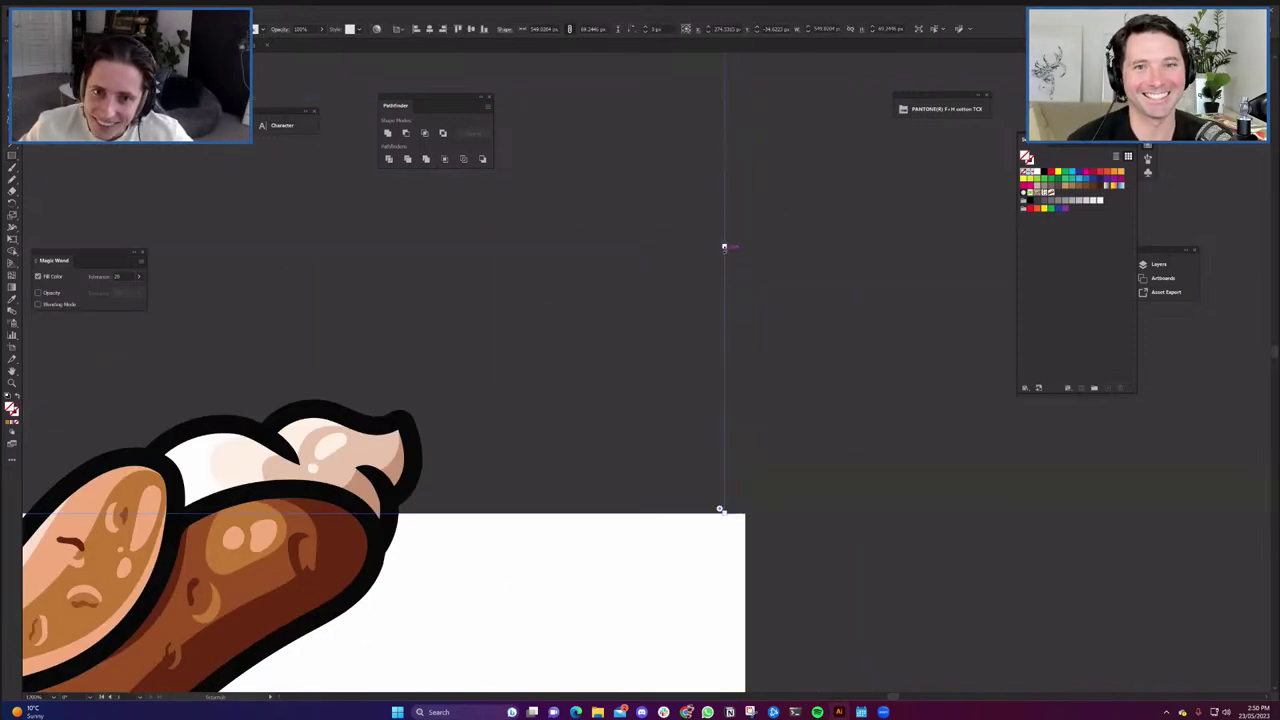
{"action": "left_click_drag", "start_coordinate": [724, 246], "coordinate": [745, 249]}
{"action": "scroll", "coordinate": [843, 331], "scroll_direction": "down", "scroll_amount": 5}
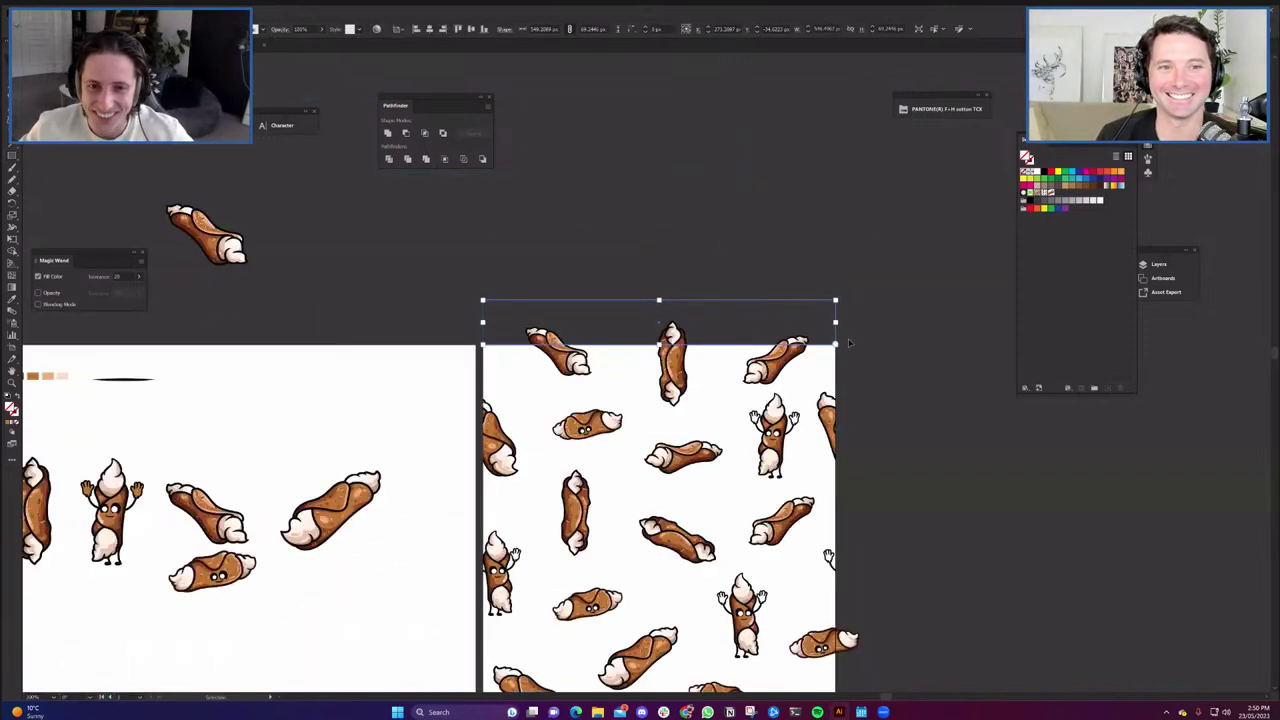
{"action": "scroll", "coordinate": [754, 326], "scroll_direction": "up", "scroll_amount": 3}
{"action": "left_click_drag", "start_coordinate": [818, 265], "coordinate": [818, 286]}
Clip the three cannoli crossing the artboard's top edge with the rectangle above it.
{"action": "scroll", "coordinate": [855, 377], "scroll_direction": "down", "scroll_amount": 1}
{"action": "left_click", "coordinate": [848, 358], "text": "shift"}
{"action": "left_click", "coordinate": [712, 364], "text": "shift"}
{"action": "left_click", "coordinate": [557, 358], "text": "shift"}
{"action": "key", "text": "a"}
{"action": "left_click_drag", "start_coordinate": [557, 358], "coordinate": [555, 358]}
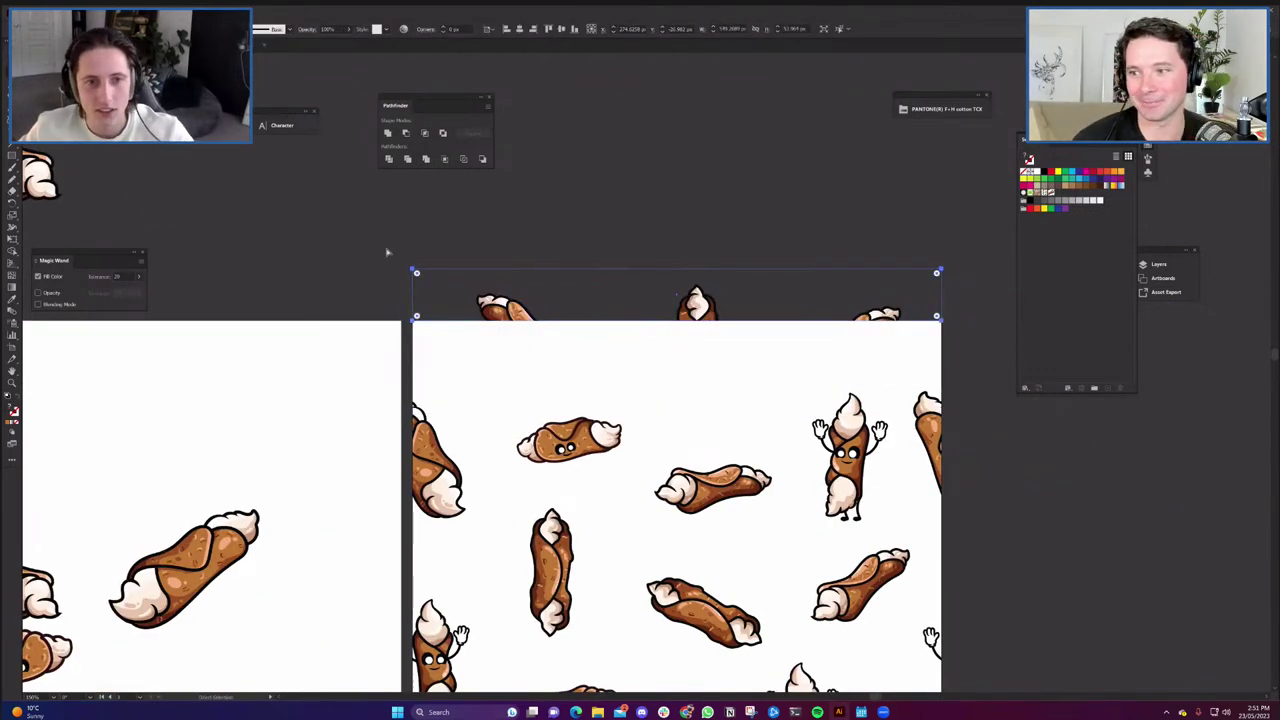
Move the top-edge clipping path's upper side down into the artboard to show the lower parts of the three cannoli.
{"action": "left_click_drag", "start_coordinate": [427, 276], "coordinate": [429, 278]}
{"action": "left_click_drag", "start_coordinate": [948, 277], "coordinate": [949, 278]}
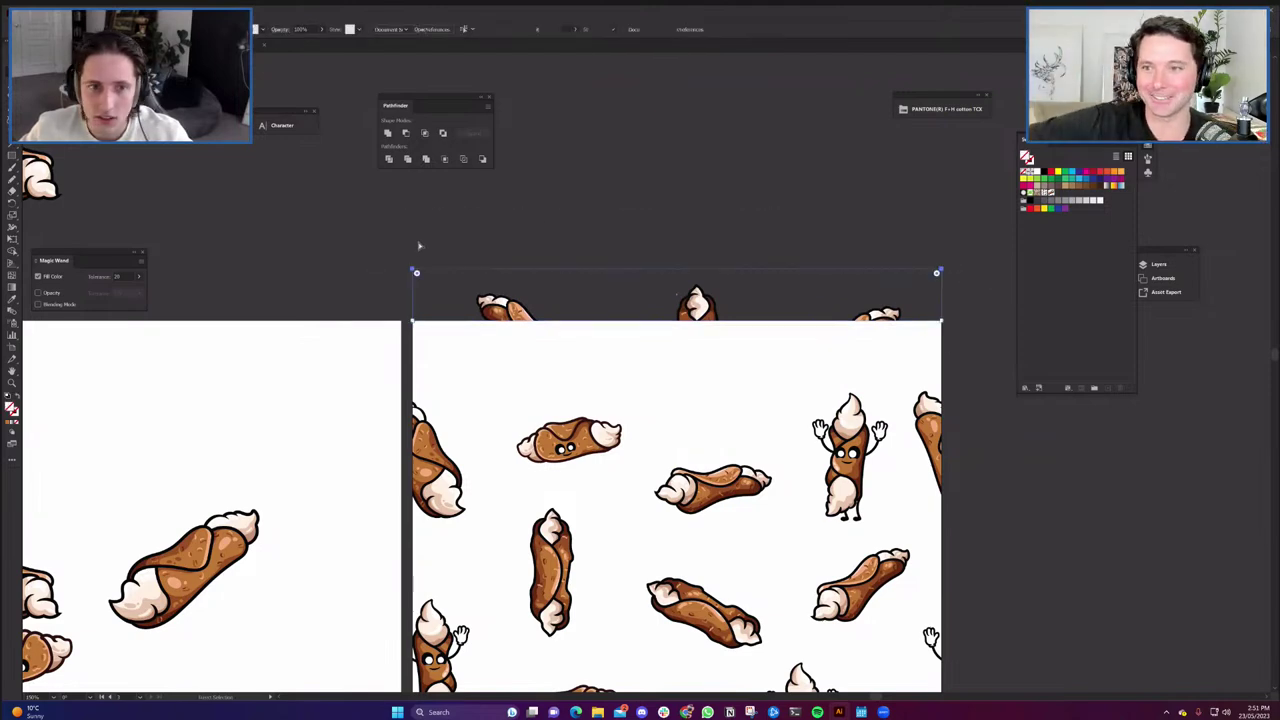
{"action": "left_click_drag", "start_coordinate": [418, 275], "coordinate": [423, 438]}
{"action": "left_click_drag", "start_coordinate": [651, 523], "coordinate": [632, 412]}
Delete the two cannoli that cross the artboard's bottom edge.
{"action": "key", "text": "ctrl+minus"}
{"action": "key", "text": "v"}
{"action": "left_click_drag", "start_coordinate": [679, 360], "coordinate": [714, 209]}
{"action": "left_click", "coordinate": [587, 498]}
{"action": "left_click", "coordinate": [755, 500], "text": "shift"}
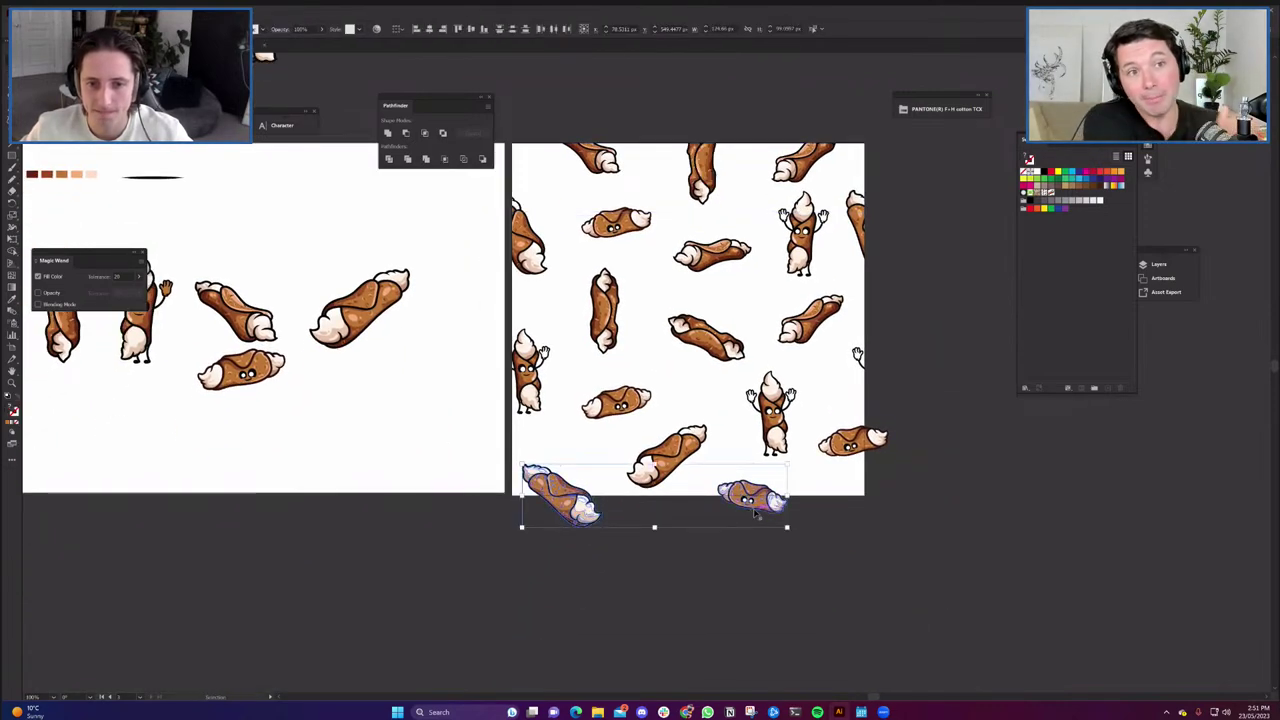
{"action": "key", "text": "Delete"}
Duplicate the clipped top-edge cannoli to the bottom edge and flip the mask's lower side upward to show their tops inside the artboard.
{"action": "scroll", "coordinate": [752, 528], "scroll_direction": "up", "scroll_amount": 1}
{"action": "left_click_drag", "start_coordinate": [708, 208], "coordinate": [714, 560]}
{"action": "key", "text": "a"}
{"action": "left_click", "coordinate": [461, 661]}
{"action": "left_click", "coordinate": [560, 596]}
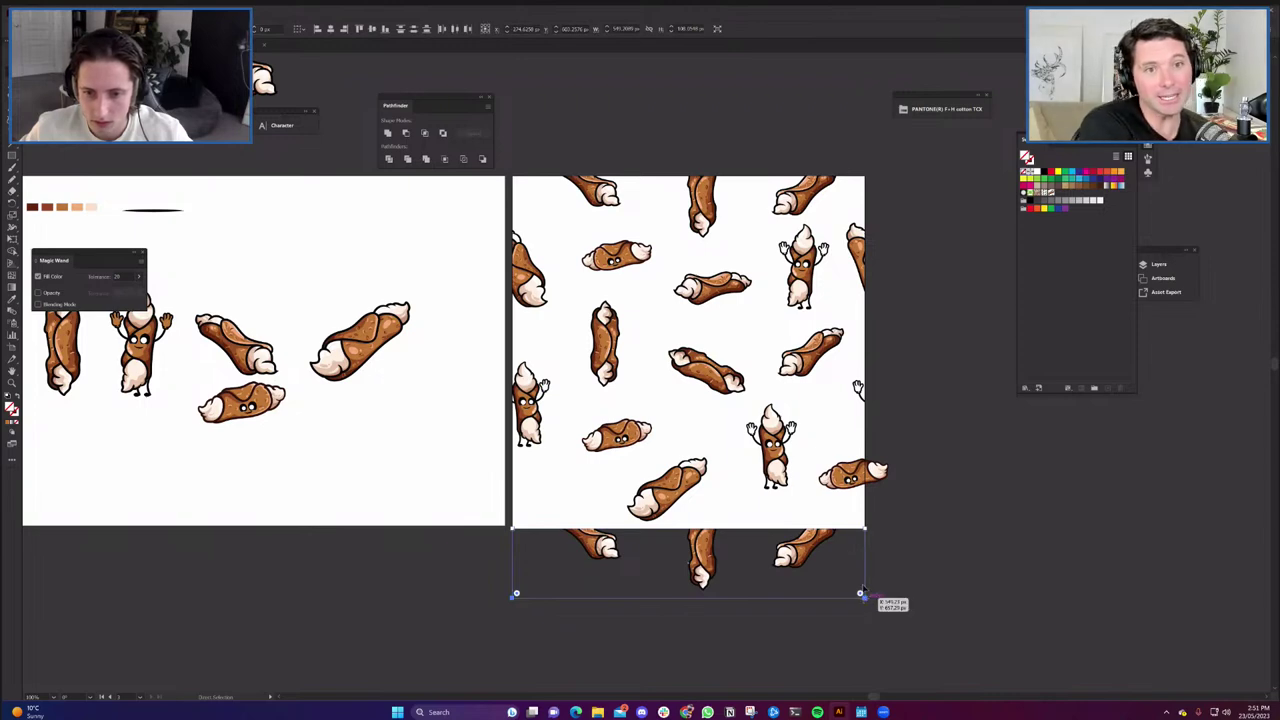
{"action": "left_click_drag", "start_coordinate": [864, 596], "coordinate": [865, 484]}
{"action": "scroll", "coordinate": [620, 562], "scroll_direction": "up", "scroll_amount": 8}
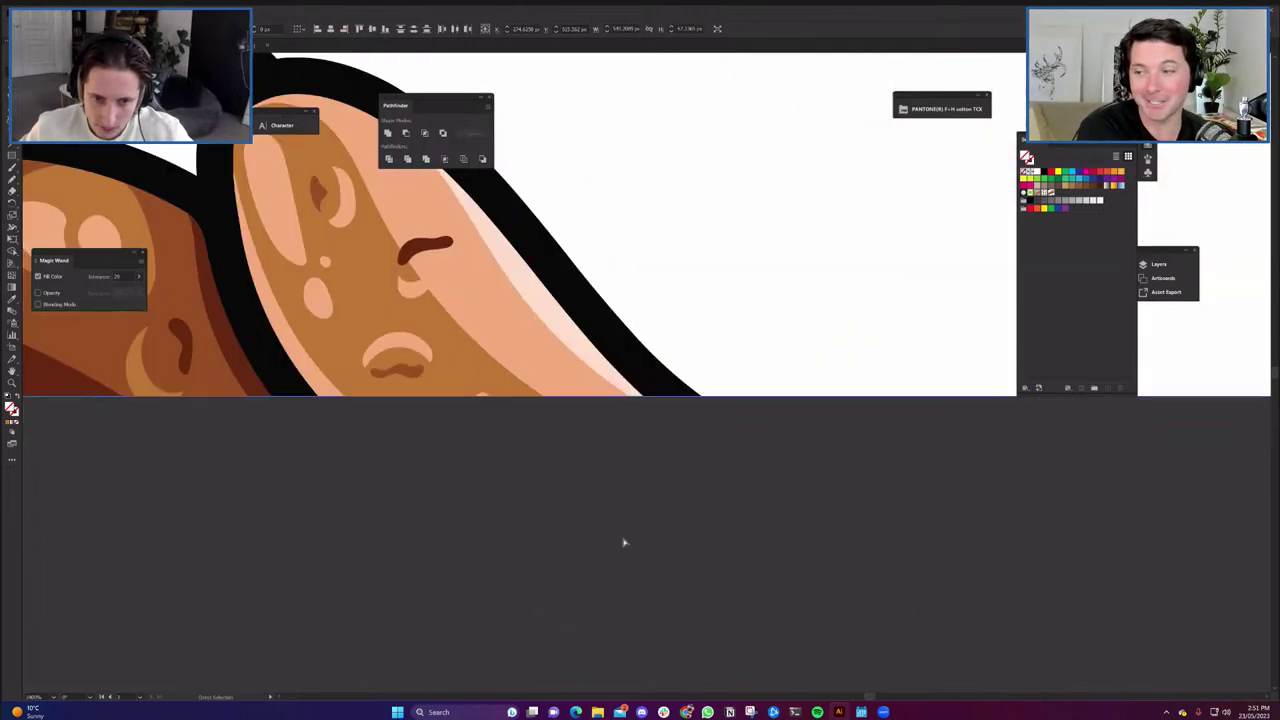
Reposition the lower-left face cannoli, the large cannoli, and the two central cannoli to even out the gaps around the bottom-edge pieces.
{"action": "scroll", "coordinate": [604, 508], "scroll_direction": "down", "scroll_amount": 7}
{"action": "key", "text": "v"}
{"action": "left_click", "coordinate": [811, 577]}
{"action": "left_click_drag", "start_coordinate": [752, 485], "coordinate": [706, 517]}
{"action": "left_click_drag", "start_coordinate": [720, 468], "coordinate": [733, 440]}
{"action": "left_click_drag", "start_coordinate": [660, 377], "coordinate": [613, 408]}
{"action": "left_click_drag", "start_coordinate": [785, 293], "coordinate": [757, 309]}
{"action": "left_click_drag", "start_coordinate": [783, 357], "coordinate": [742, 466]}
{"action": "left_click_drag", "start_coordinate": [764, 282], "coordinate": [768, 300]}
{"action": "scroll", "coordinate": [791, 404], "scroll_direction": "down", "scroll_amount": 2}
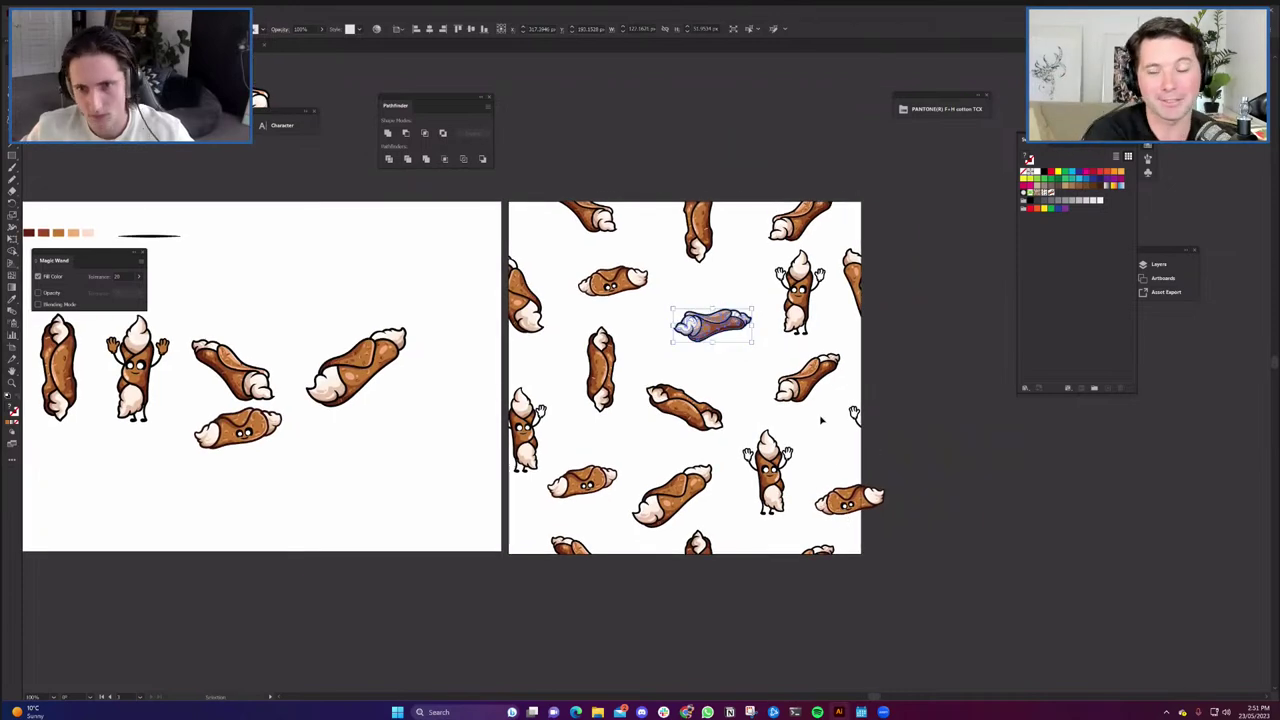
{"action": "left_click", "coordinate": [808, 393]}
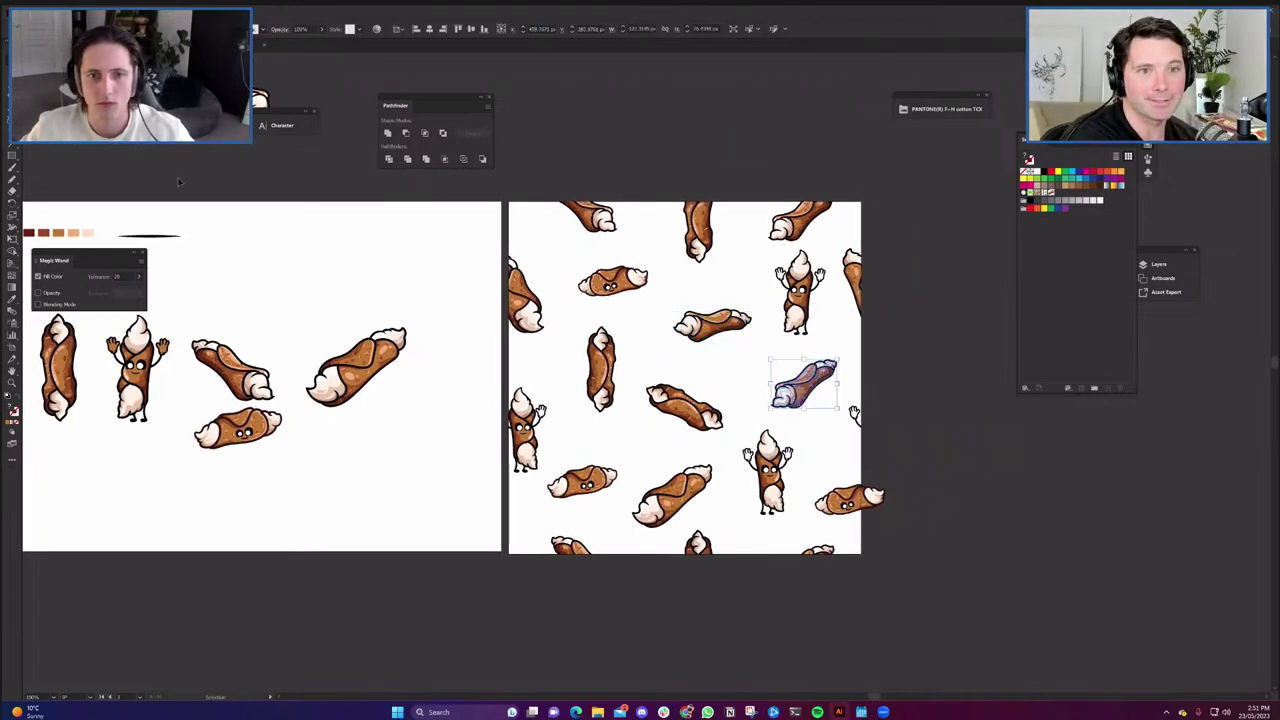
Draw a rectangle over the face cannoli's overhang and align its inner side exactly with the artboard's right edge.
{"action": "scroll", "coordinate": [795, 495], "scroll_direction": "up", "scroll_amount": 3}
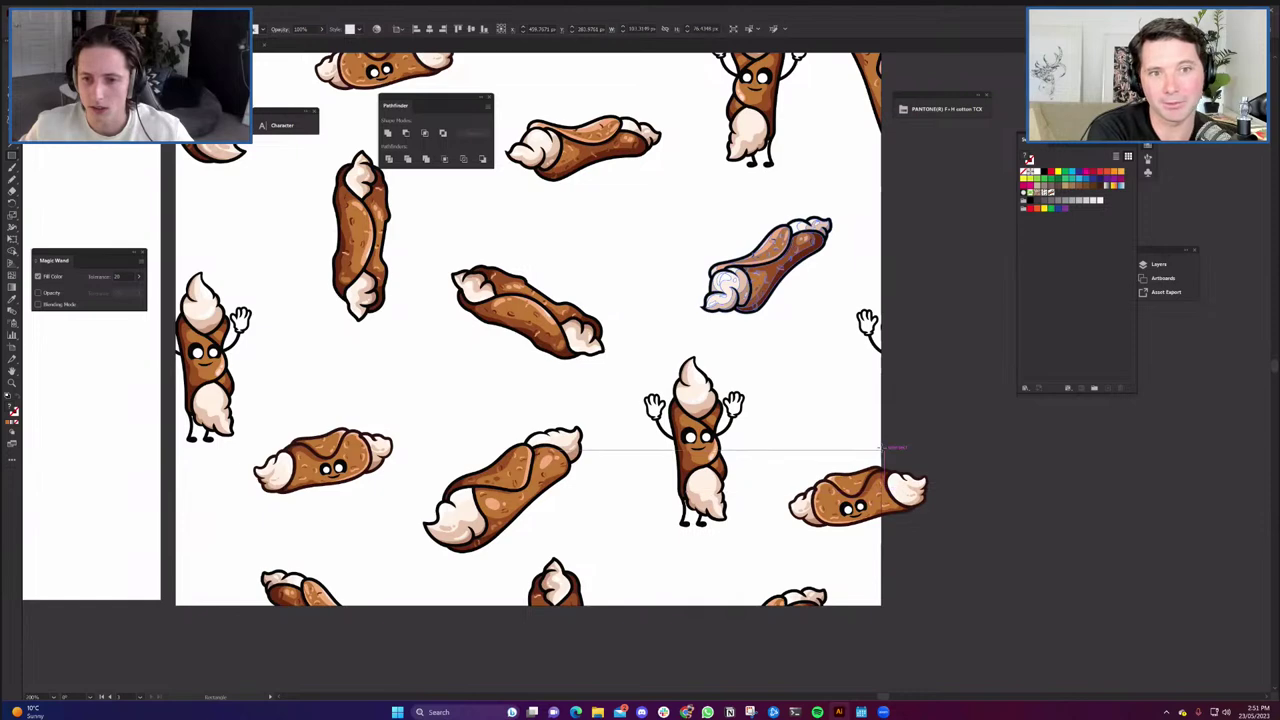
{"action": "left_click_drag", "start_coordinate": [882, 446], "coordinate": [947, 538]}
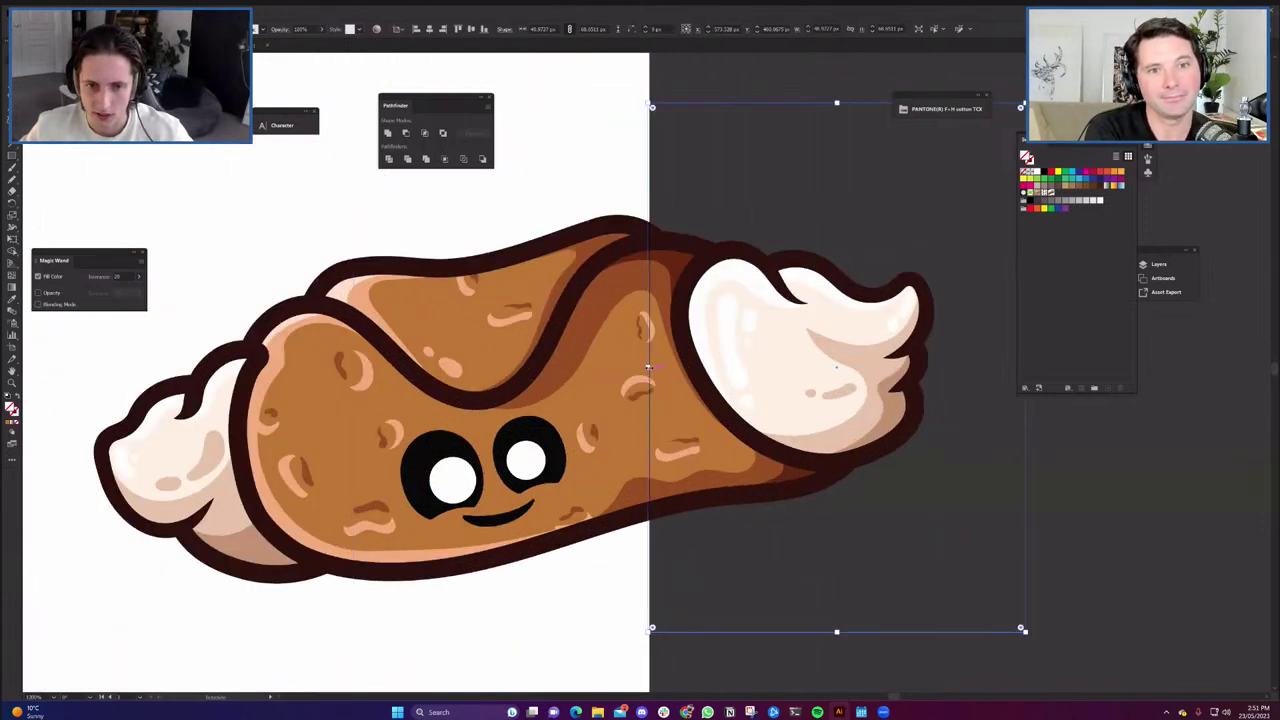
{"action": "scroll", "coordinate": [657, 368], "scroll_direction": "up", "scroll_amount": 3}
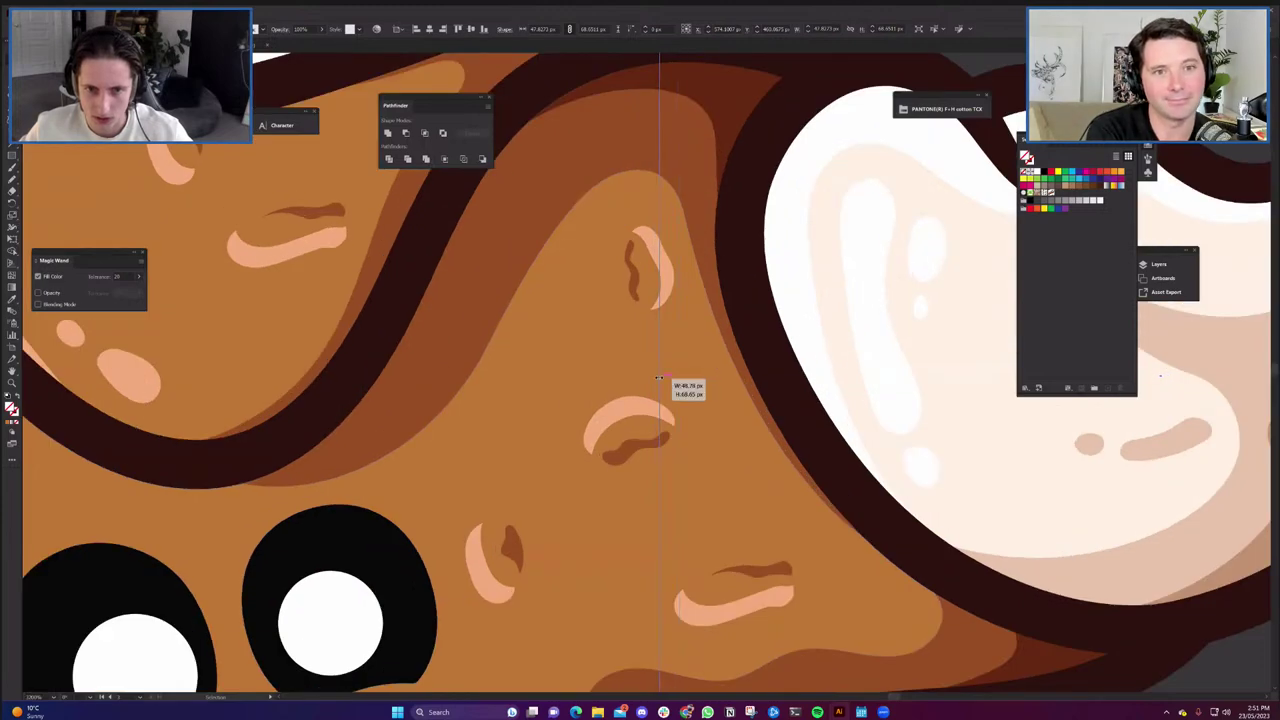
{"action": "scroll", "coordinate": [677, 398], "scroll_direction": "down", "scroll_amount": 5}
{"action": "scroll", "coordinate": [677, 398], "scroll_direction": "down", "scroll_amount": 3}
Clip the right-edge face cannoli with the rectangle and move the mask's outer side inward to show the part inside the artboard.
{"action": "left_click", "coordinate": [718, 396], "text": "shift"}
{"action": "key", "text": "ctrl+7"}
{"action": "key", "text": "a"}
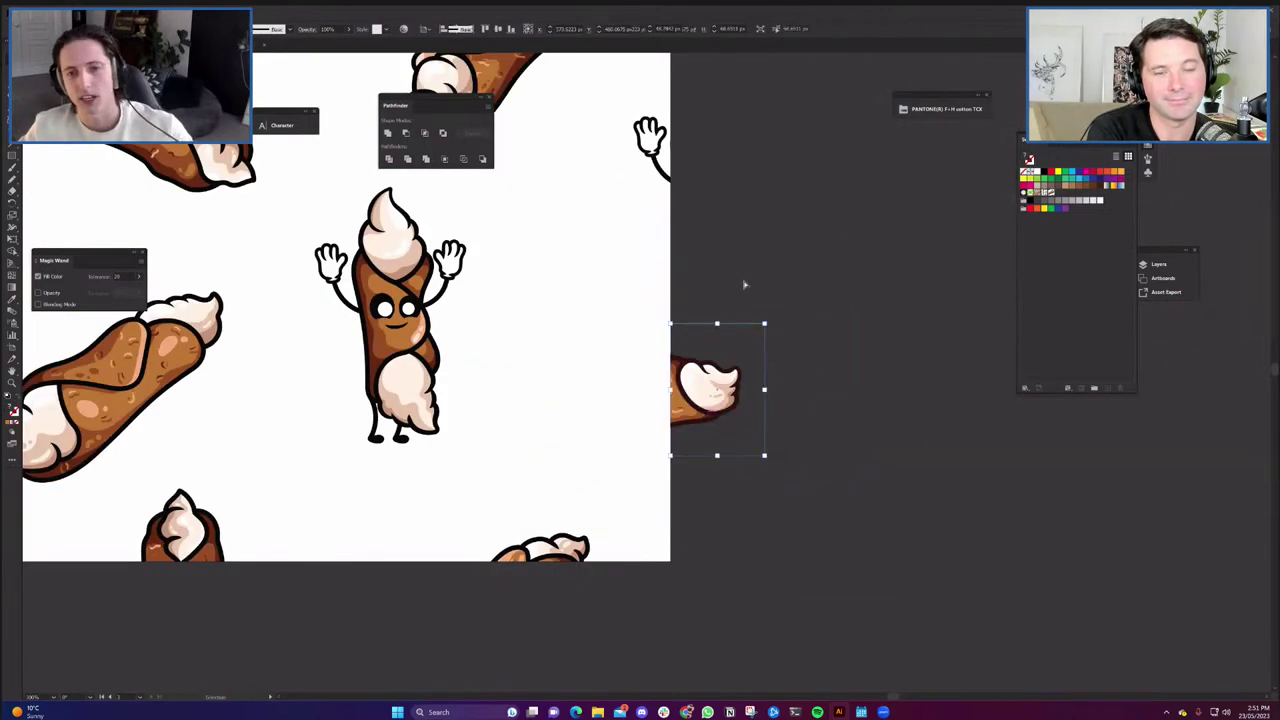
{"action": "left_click_drag", "start_coordinate": [802, 505], "coordinate": [803, 505]}
{"action": "left_click_drag", "start_coordinate": [765, 456], "coordinate": [513, 457]}
Duplicate the clipped face cannoli across to the left edge and extend its mask into the artboard to show its cream end.
{"action": "scroll", "coordinate": [666, 490], "scroll_direction": "down", "scroll_amount": 3}
{"action": "scroll", "coordinate": [721, 510], "scroll_direction": "left", "scroll_amount": 2}
{"action": "left_click_drag", "start_coordinate": [732, 498], "coordinate": [380, 502]}
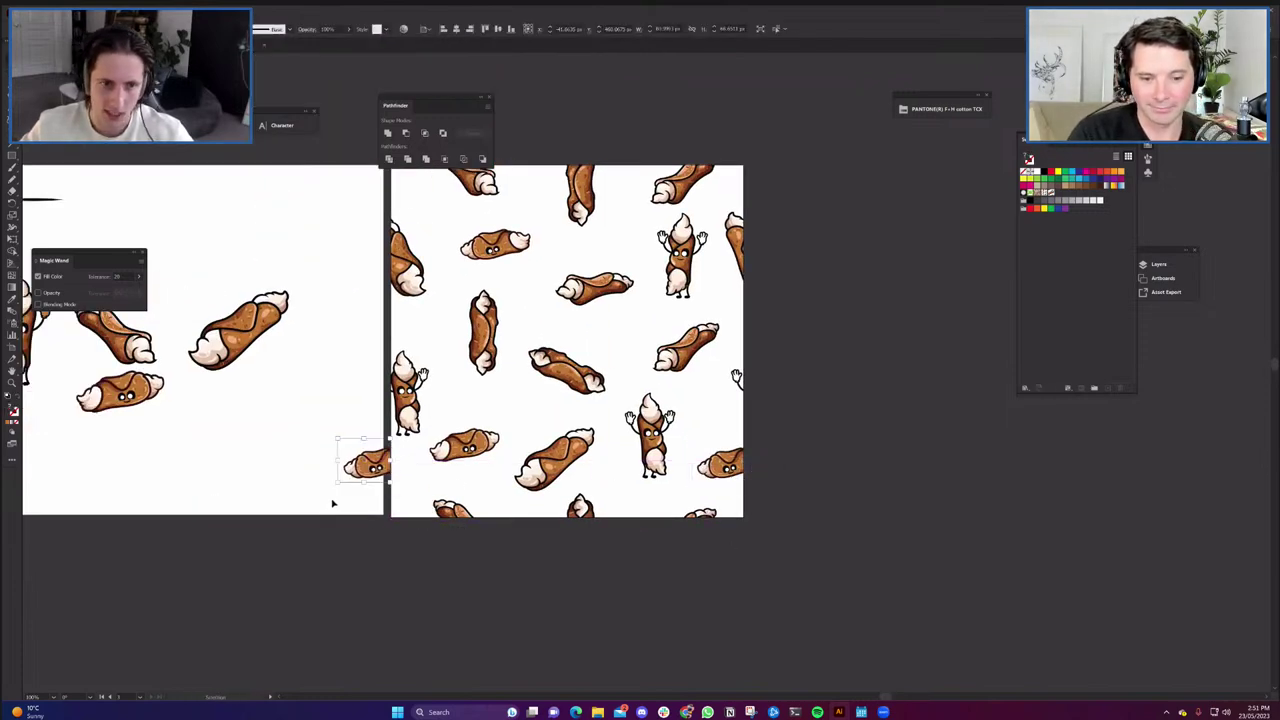
{"action": "scroll", "coordinate": [333, 503], "scroll_direction": "up", "scroll_amount": 5}
{"action": "scroll", "coordinate": [333, 503], "scroll_direction": "down", "scroll_amount": 3}
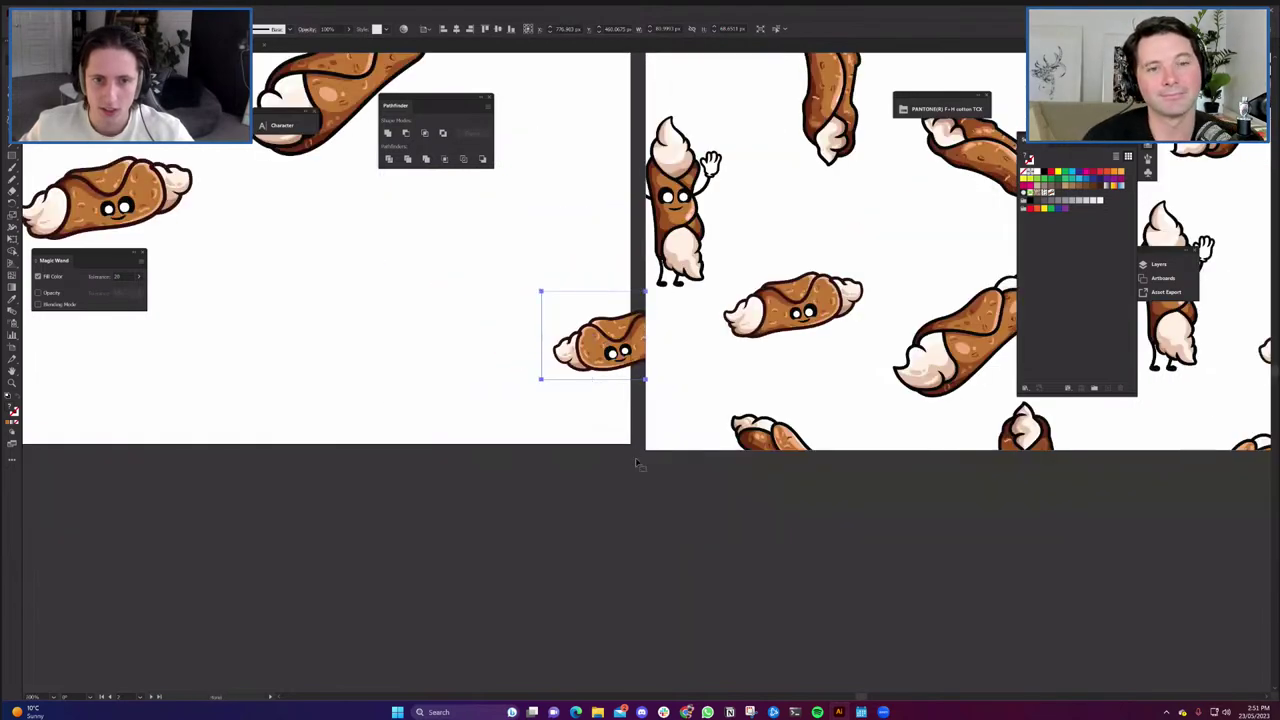
{"action": "scroll", "coordinate": [600, 456], "scroll_direction": "up", "scroll_amount": 3}
{"action": "scroll", "coordinate": [600, 456], "scroll_direction": "left", "scroll_amount": 1}
{"action": "left_click_drag", "start_coordinate": [572, 499], "coordinate": [750, 491]}
{"action": "left_click", "coordinate": [634, 500]}
{"action": "scroll", "coordinate": [630, 499], "scroll_direction": "down", "scroll_amount": 3}
{"action": "left_click_drag", "start_coordinate": [778, 540], "coordinate": [766, 550]}
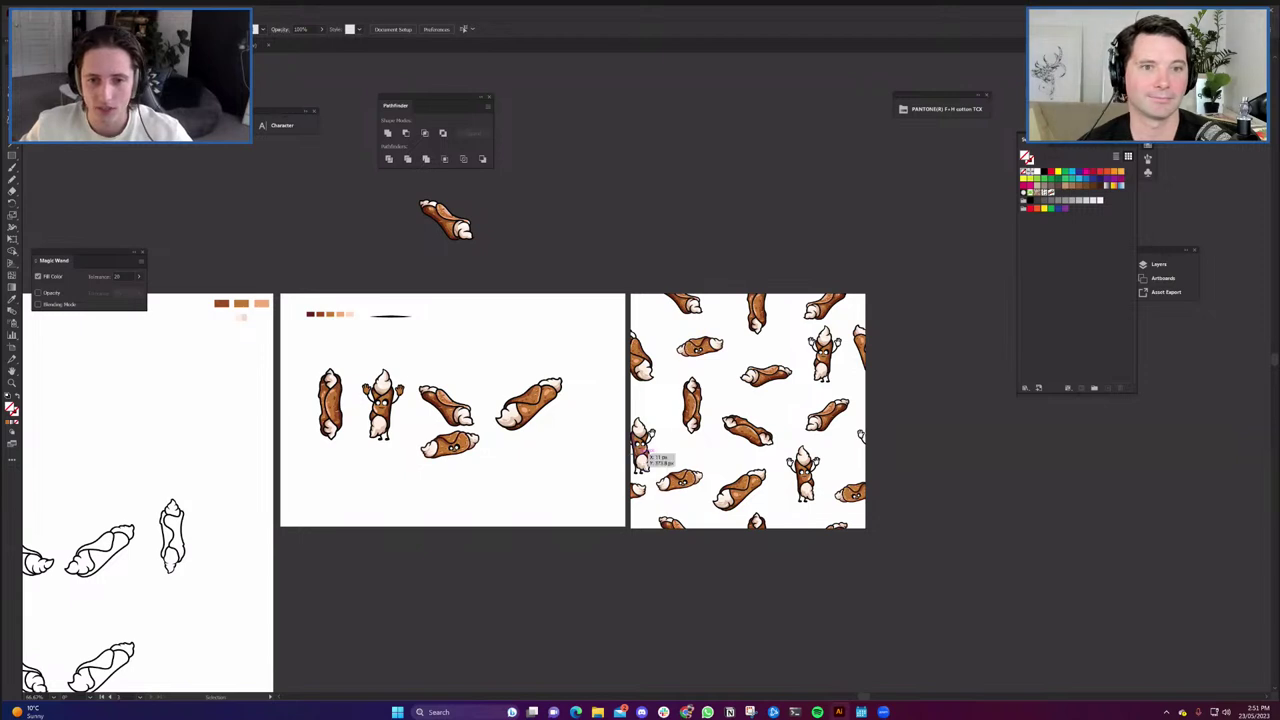
Select the matching left-edge and right-edge clipped character groups together and move both up slightly.
{"action": "left_click", "coordinate": [645, 455]}
{"action": "scroll", "coordinate": [656, 458], "scroll_direction": "up", "scroll_amount": 1}
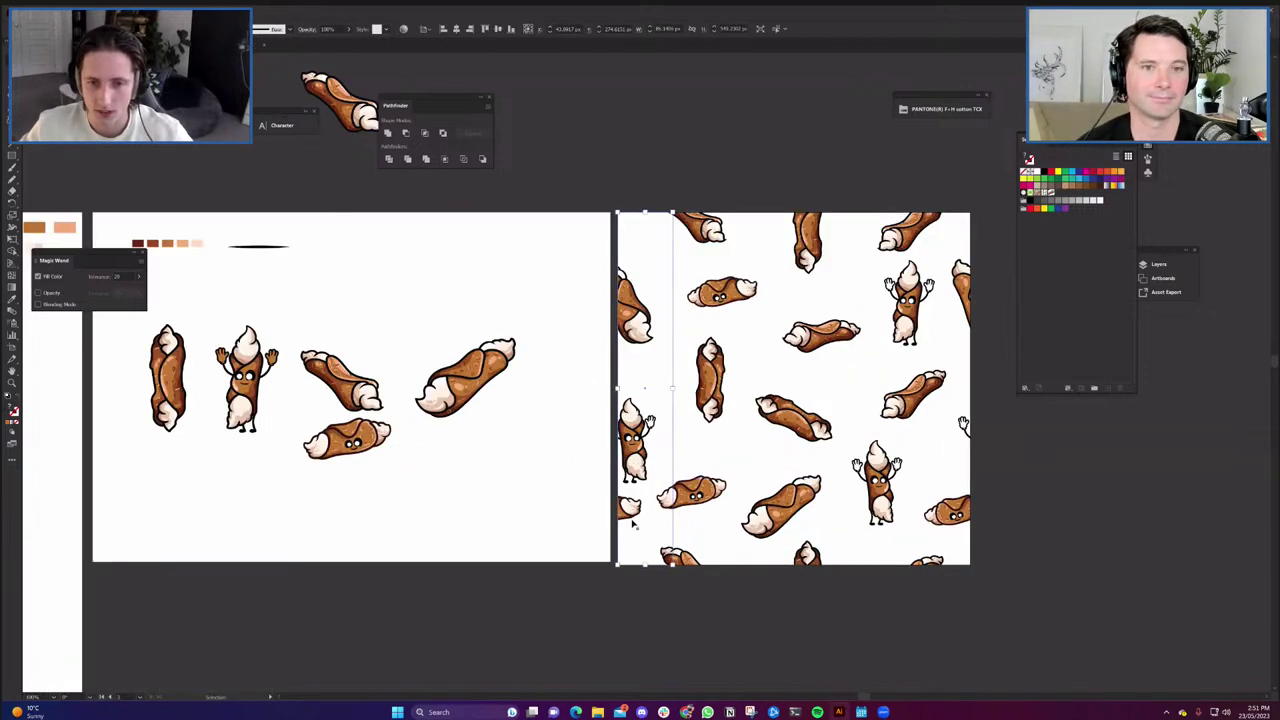
{"action": "left_click_drag", "start_coordinate": [960, 522], "coordinate": [963, 526]}
{"action": "left_click", "coordinate": [728, 465]}
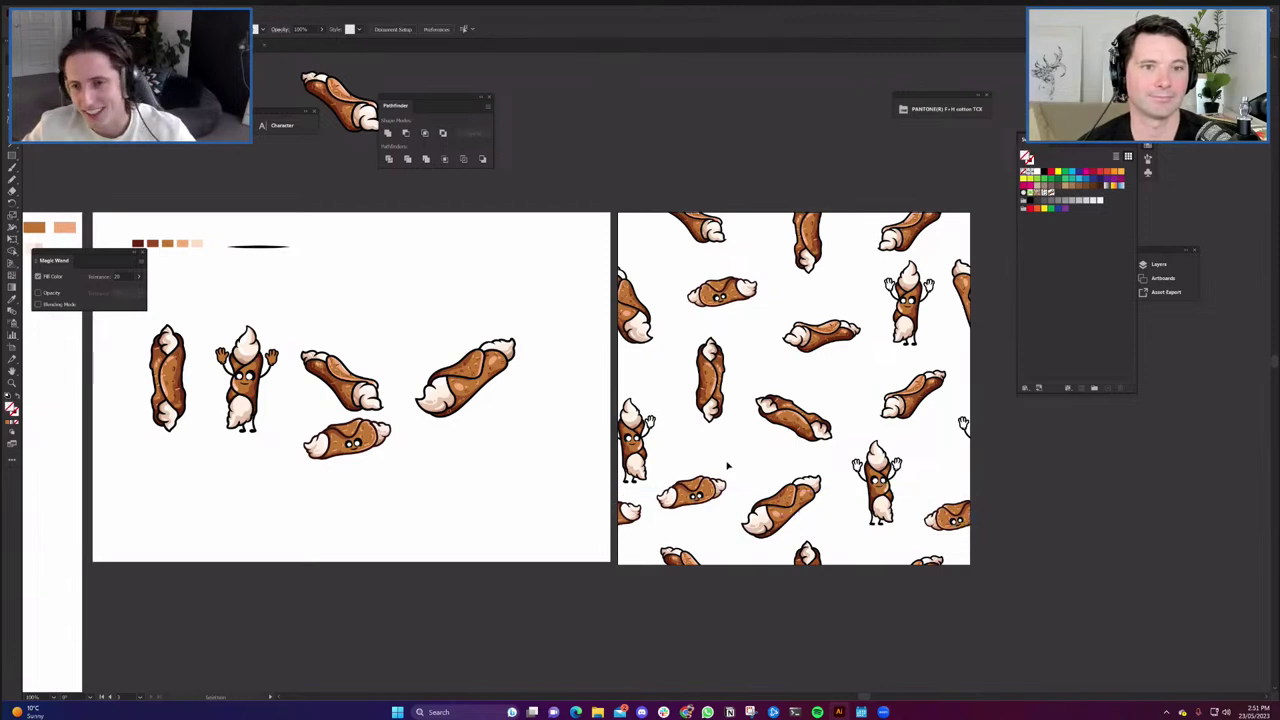
{"action": "left_click", "coordinate": [620, 470]}
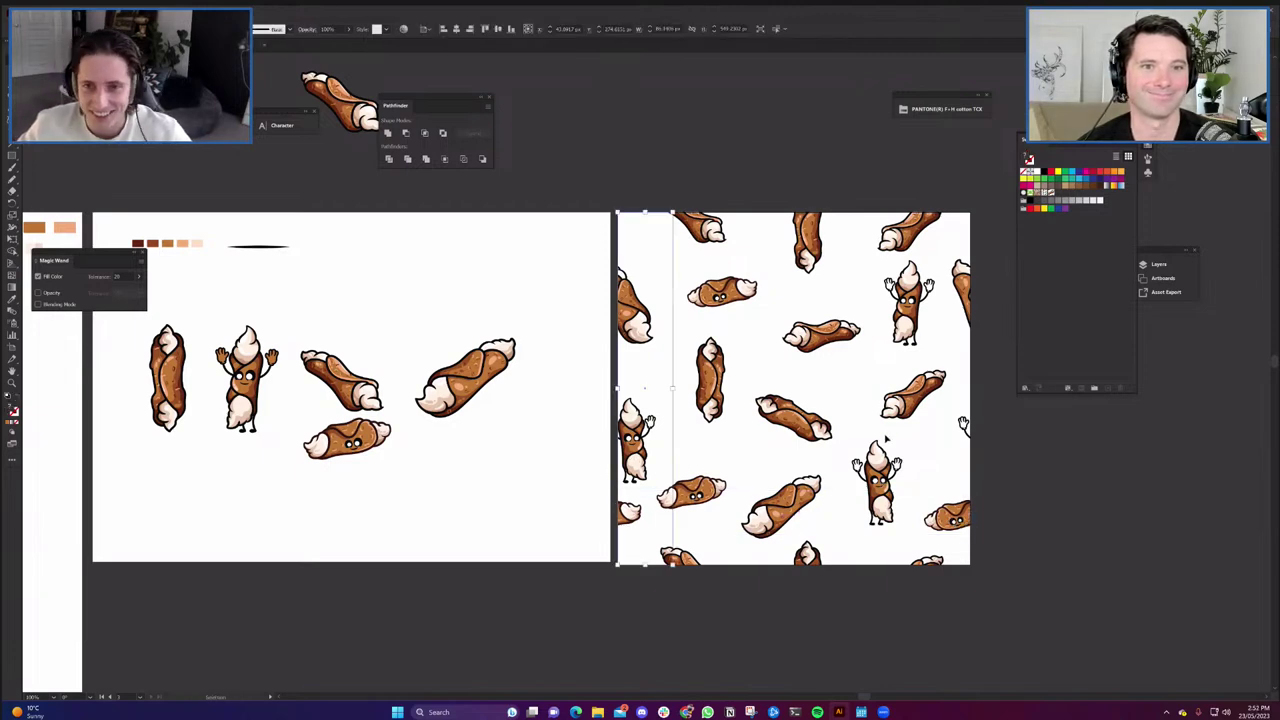
{"action": "left_click", "coordinate": [963, 428], "text": "shift"}
{"action": "left_click_drag", "start_coordinate": [962, 423], "coordinate": [964, 405]}
Nudge the two central cannoli and the upper waving character slightly left to even out the spacing.
{"action": "left_click_drag", "start_coordinate": [801, 419], "coordinate": [793, 423]}
{"action": "left_click_drag", "start_coordinate": [828, 344], "coordinate": [814, 348]}
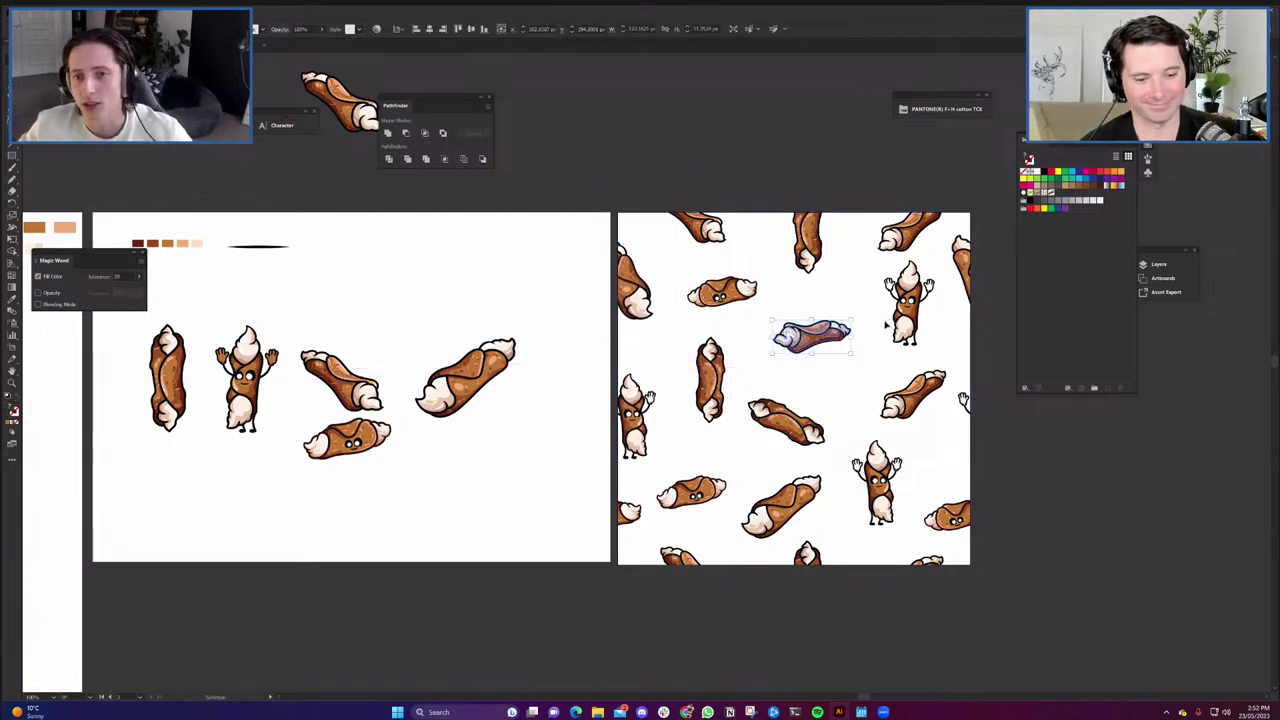
{"action": "left_click_drag", "start_coordinate": [901, 321], "coordinate": [897, 326]}
{"action": "left_click", "coordinate": [992, 476]}
{"action": "left_click_drag", "start_coordinate": [884, 504], "coordinate": [826, 510]}
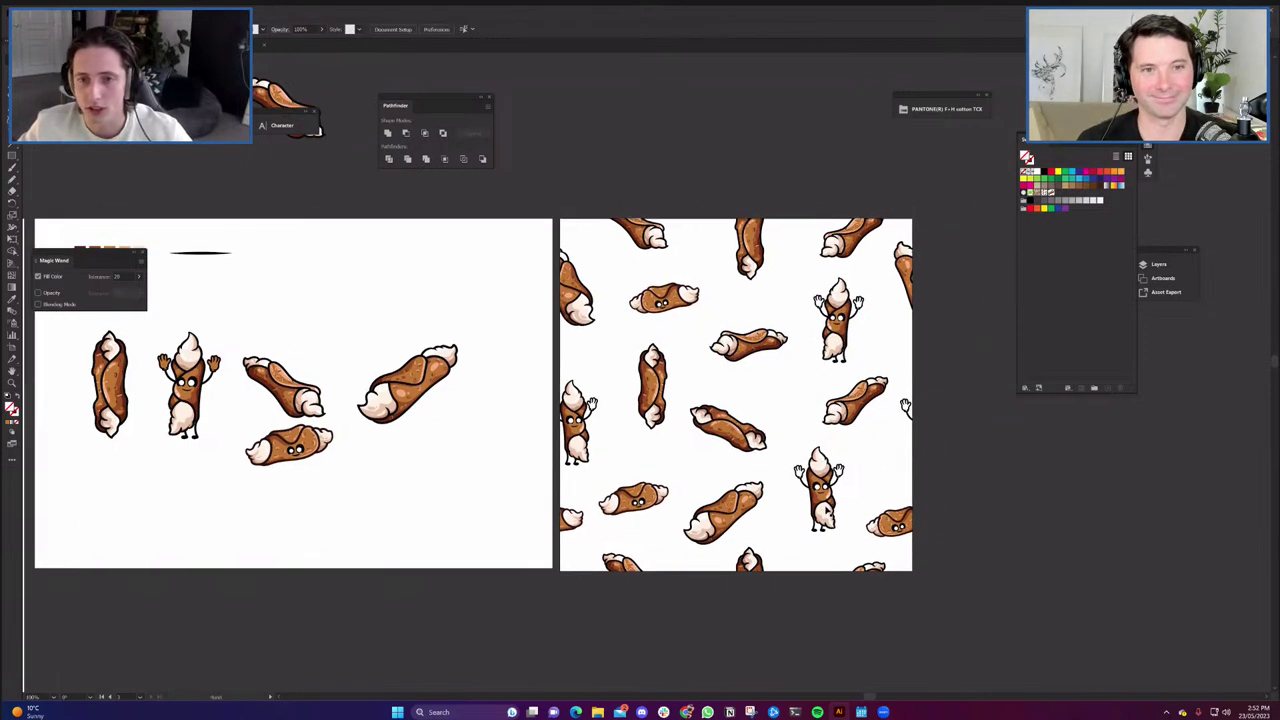
{"action": "scroll", "coordinate": [563, 242], "scroll_direction": "up", "scroll_amount": 2}
{"action": "left_click_drag", "start_coordinate": [112, 157], "coordinate": [134, 217]}
{"action": "left_click_drag", "start_coordinate": [628, 425], "coordinate": [600, 375]}
{"action": "scroll", "coordinate": [569, 325], "scroll_direction": "down", "scroll_amount": 2}
{"action": "double_click", "coordinate": [607, 253]}
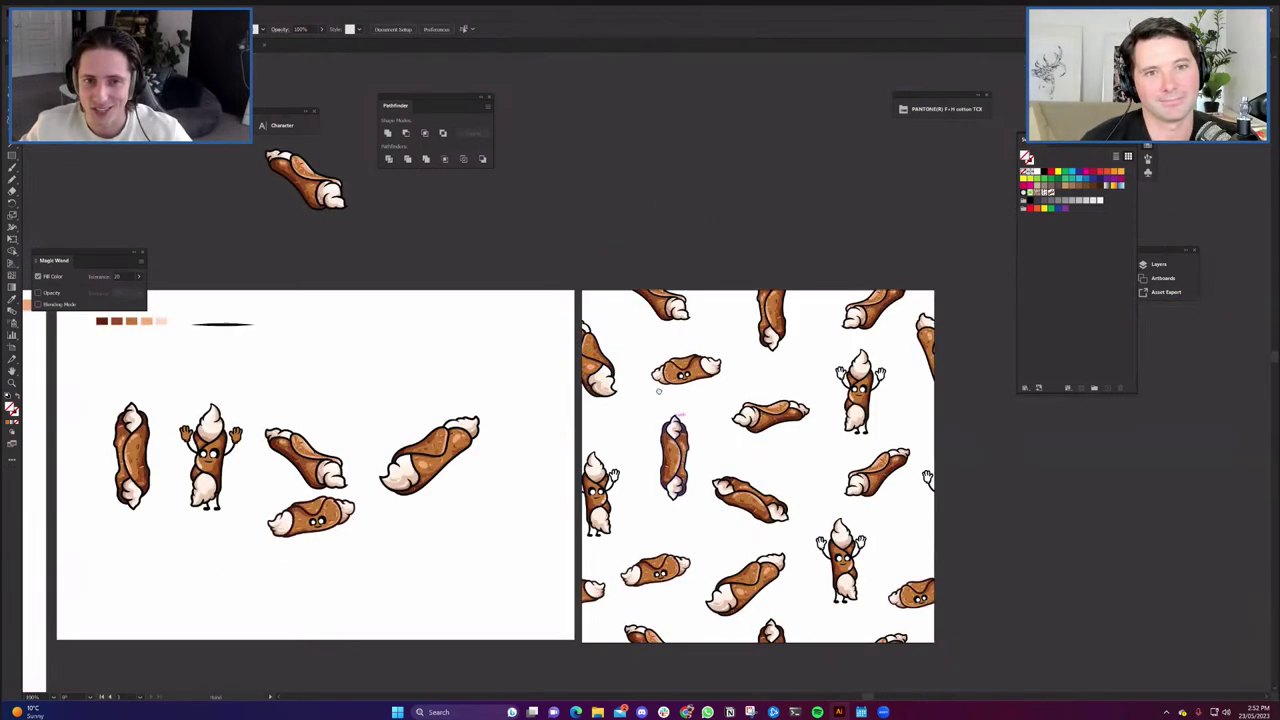
{"action": "left_click_drag", "start_coordinate": [572, 305], "coordinate": [520, 217]}
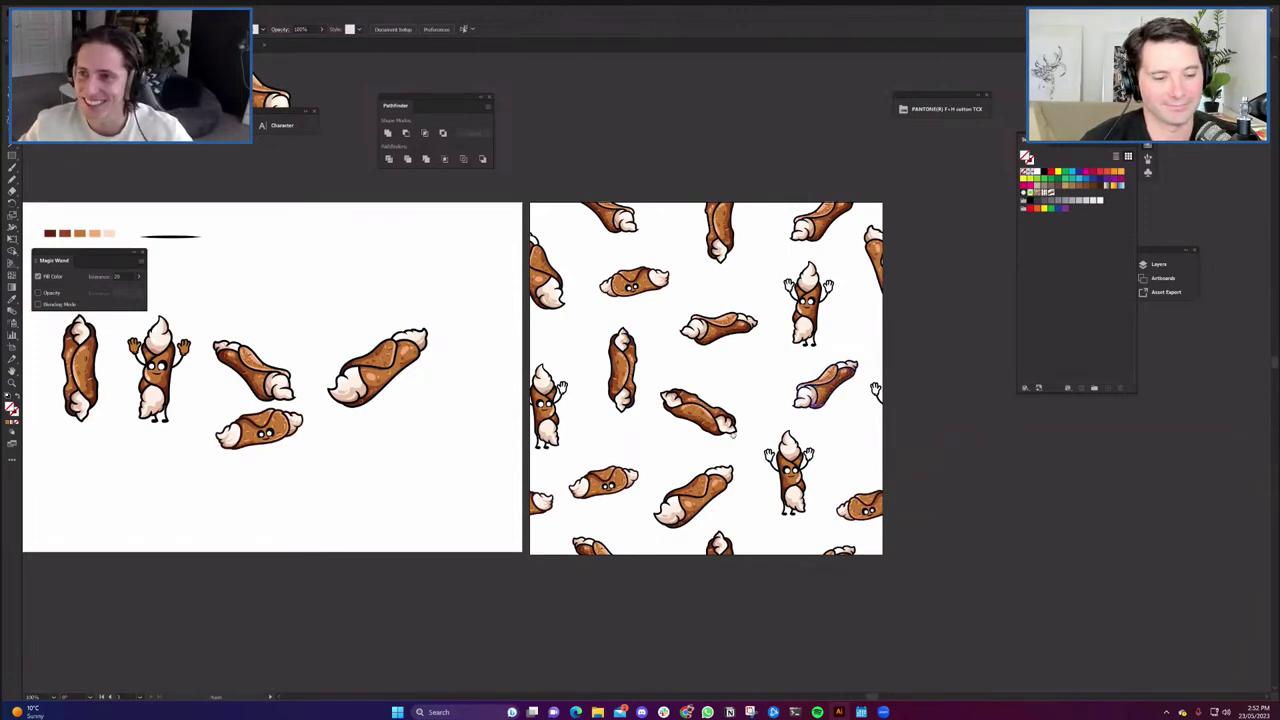
Try to duplicate the square pattern artboard beside the original with a narrow gap between them.
{"action": "scroll", "coordinate": [502, 393], "scroll_direction": "down", "scroll_amount": 3}
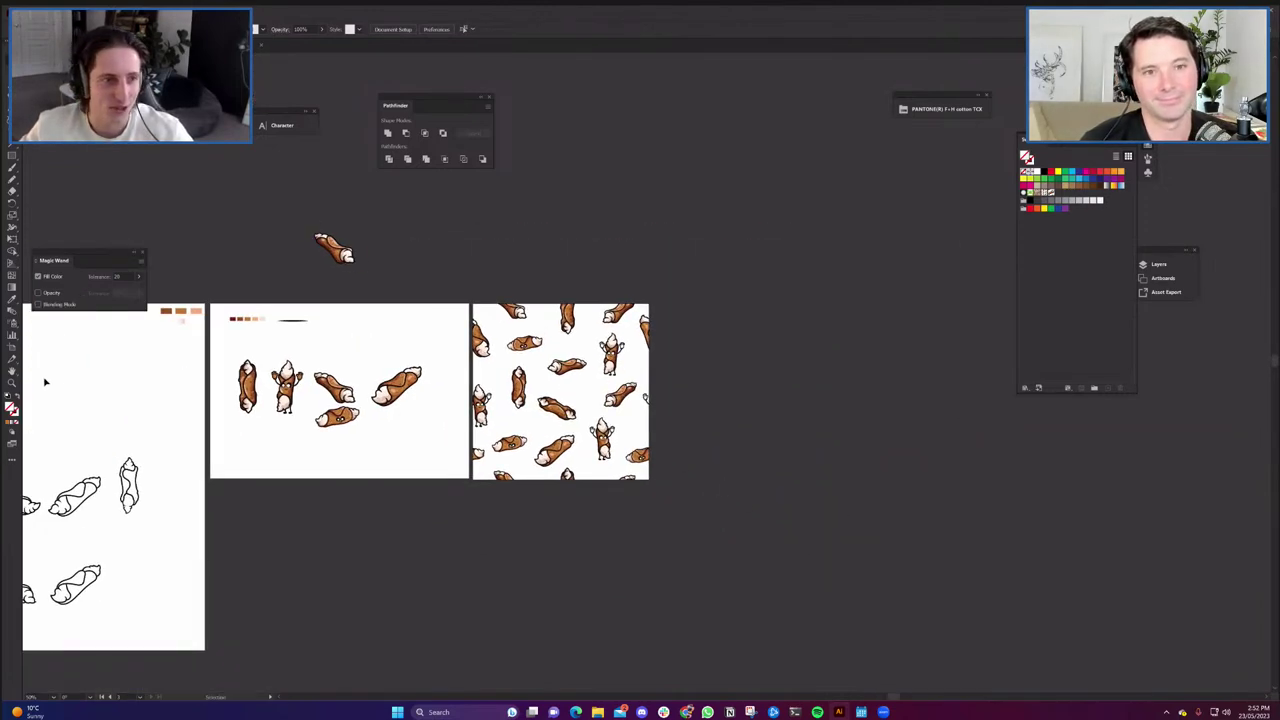
{"action": "left_click", "coordinate": [13, 348]}
{"action": "left_click_drag", "start_coordinate": [534, 434], "coordinate": [719, 435]}
{"action": "key", "text": "v"}
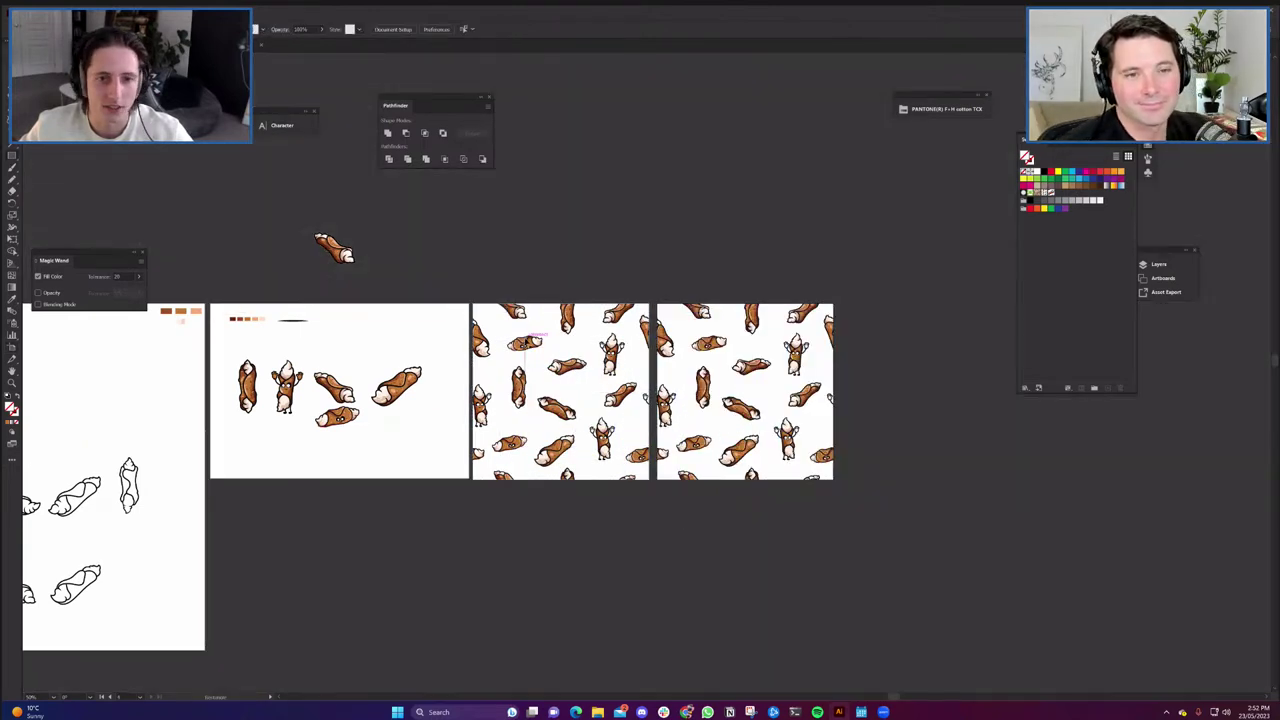
{"action": "key", "text": "ctrl+z"}
Duplicate the pattern artboard flush against its right edge and copy both artboards directly below to form a two-by-two tile test.
{"action": "key", "text": "shift+o"}
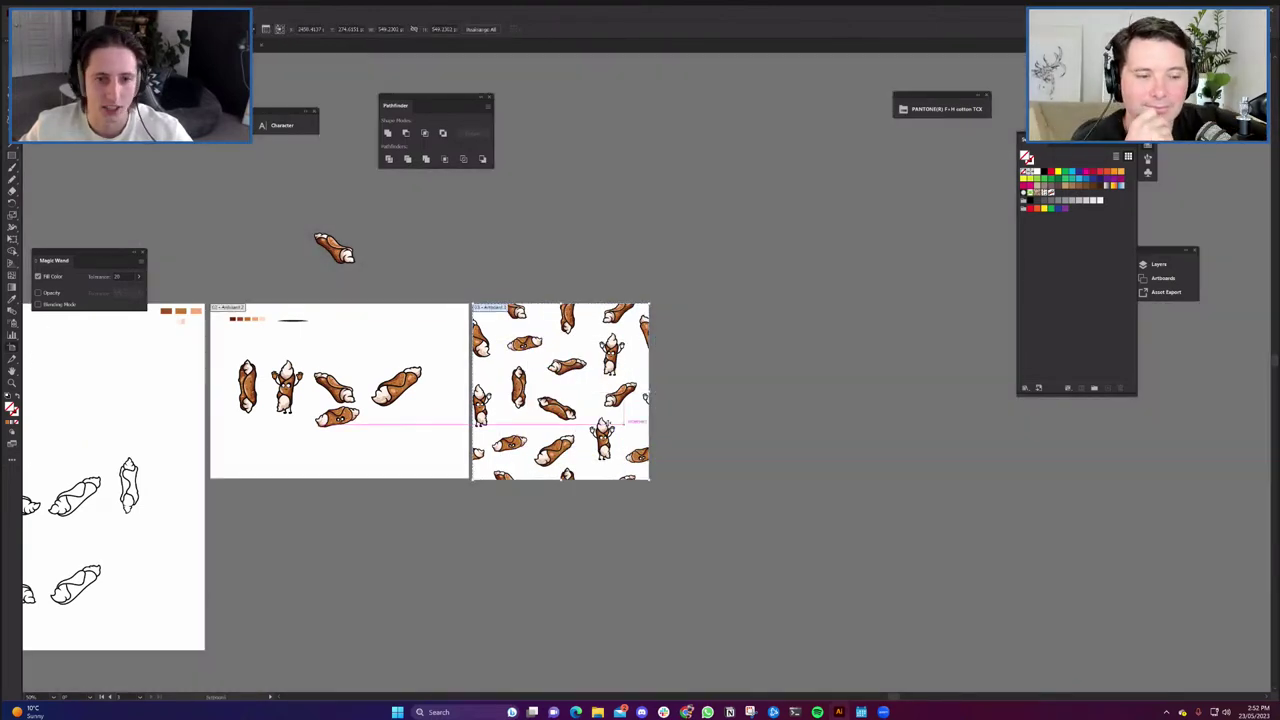
{"action": "left_click_drag", "start_coordinate": [542, 428], "coordinate": [716, 436]}
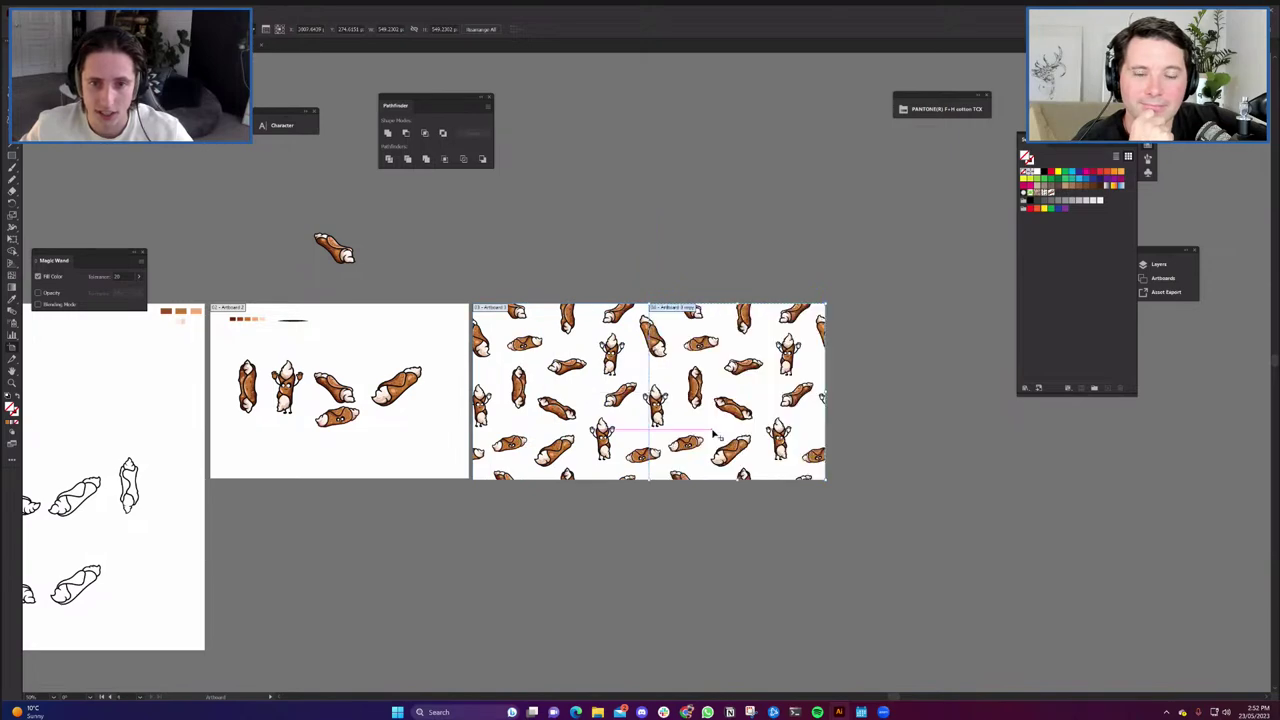
{"action": "left_click", "coordinate": [627, 433], "text": "shift"}
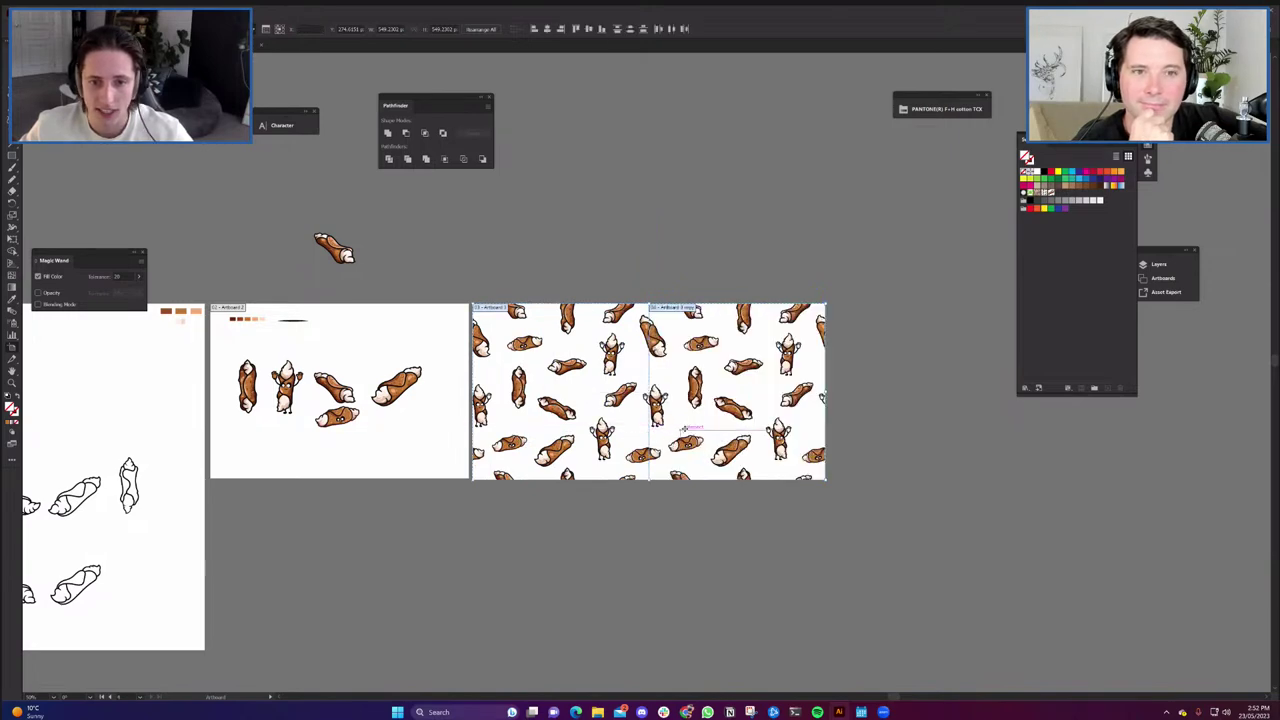
{"action": "left_click_drag", "start_coordinate": [712, 476], "coordinate": [700, 603]}
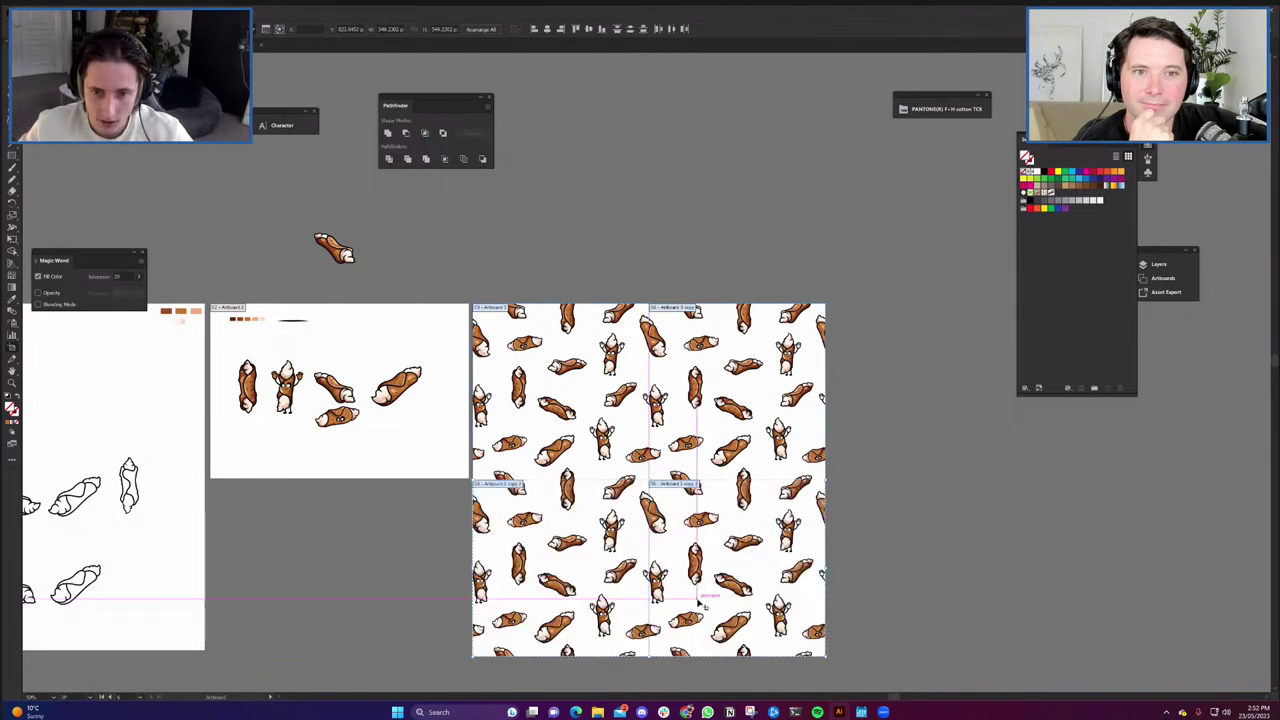
{"action": "key", "text": "v"}
Examine the seams and overall spacing of the two-by-two tiled pattern in full-screen view.
{"action": "scroll", "coordinate": [607, 481], "scroll_direction": "up", "scroll_amount": 3}
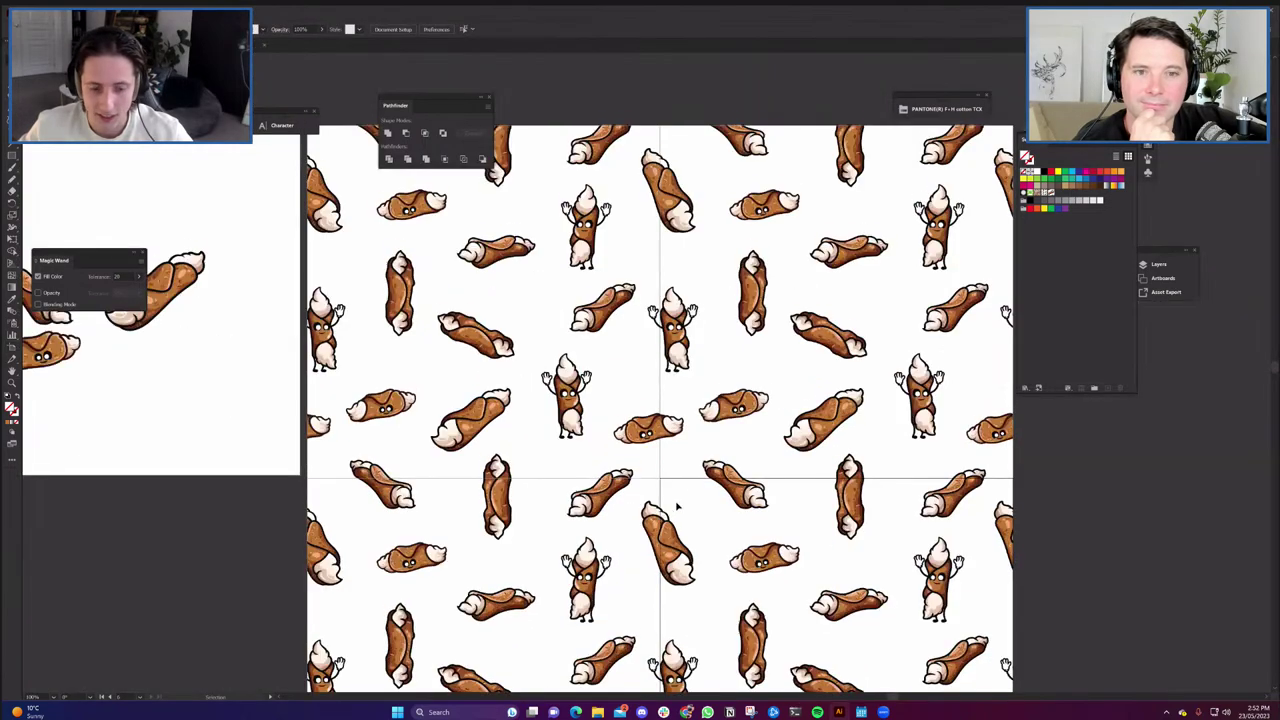
{"action": "key", "text": "f"}
{"action": "key", "text": "f"}
{"action": "scroll", "coordinate": [709, 449], "scroll_direction": "up", "scroll_amount": 5}
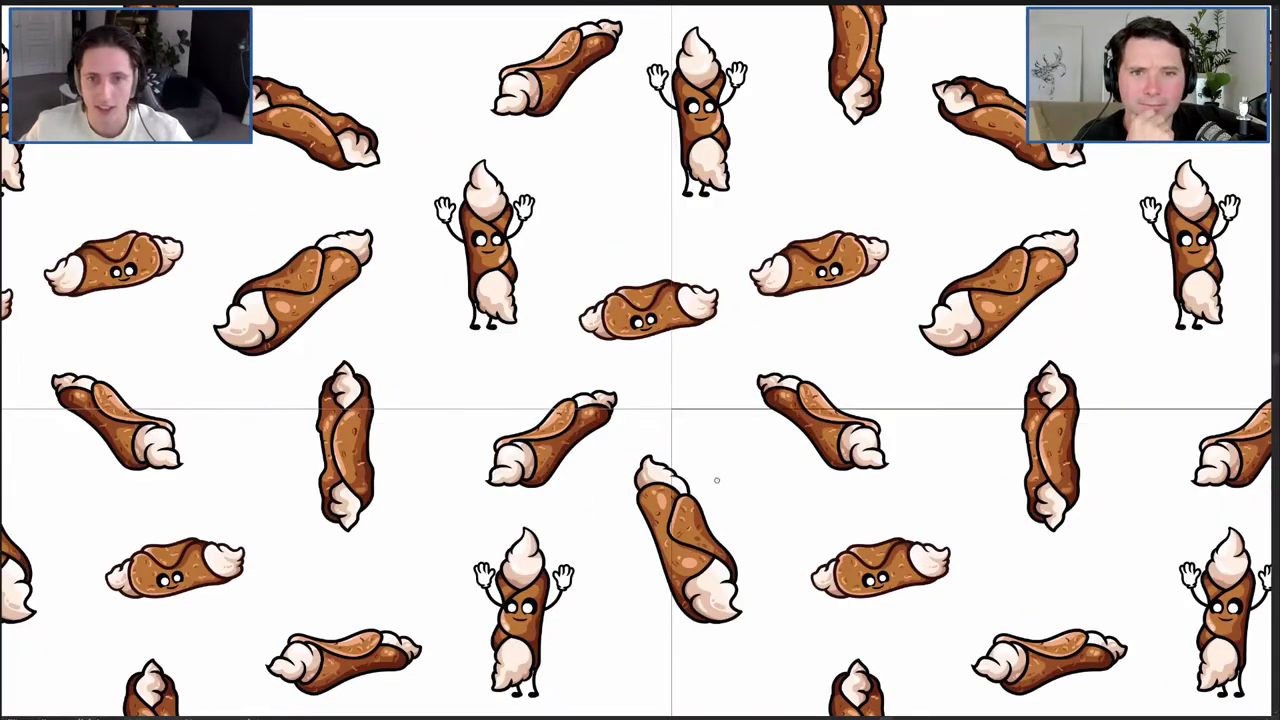
{"action": "scroll", "coordinate": [694, 494], "scroll_direction": "down", "scroll_amount": 2}
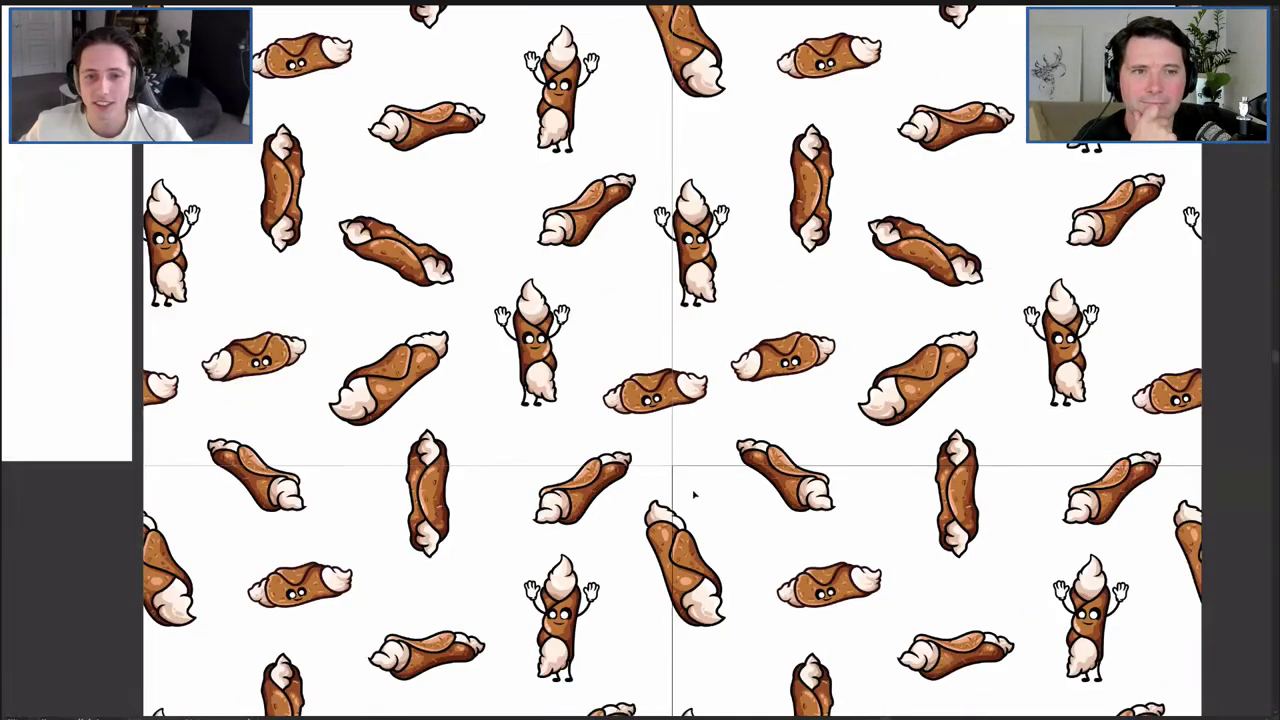
{"action": "scroll", "coordinate": [686, 501], "scroll_direction": "down", "scroll_amount": 5}
{"action": "scroll", "coordinate": [700, 505], "scroll_direction": "up", "scroll_amount": 2}
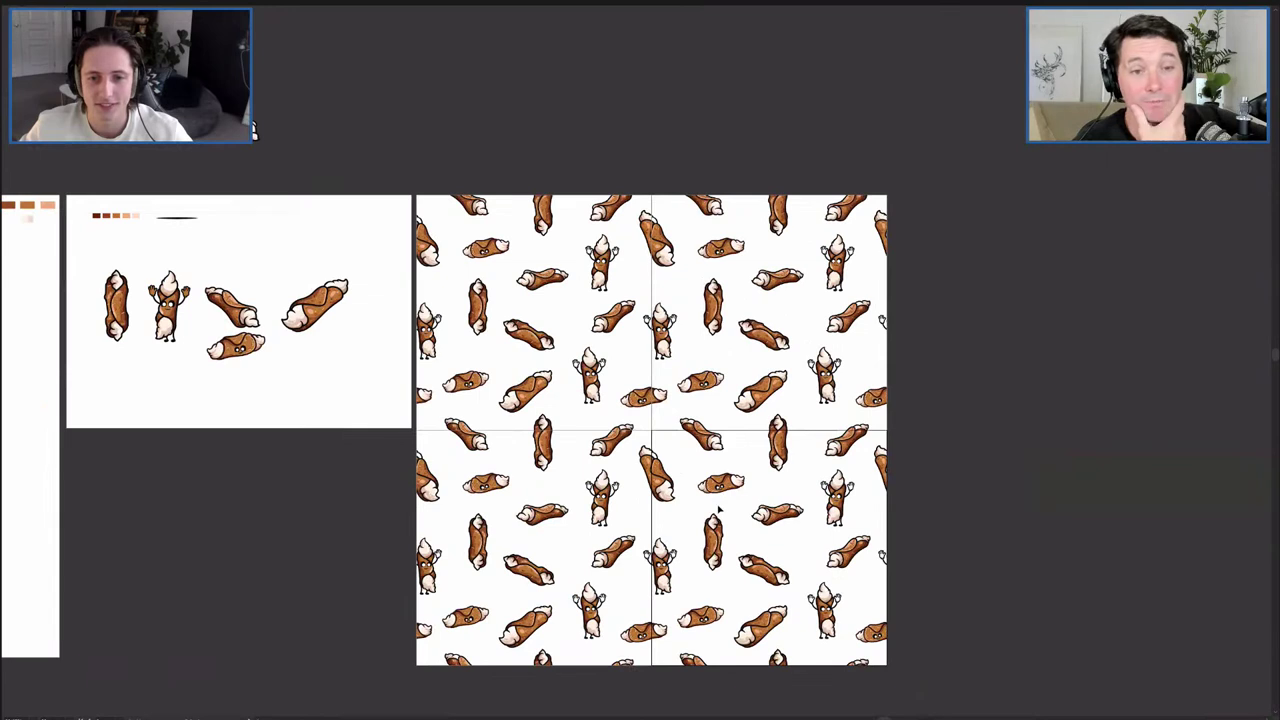
{"action": "key", "text": "f"}
{"action": "left_click_drag", "start_coordinate": [983, 587], "coordinate": [928, 530]}
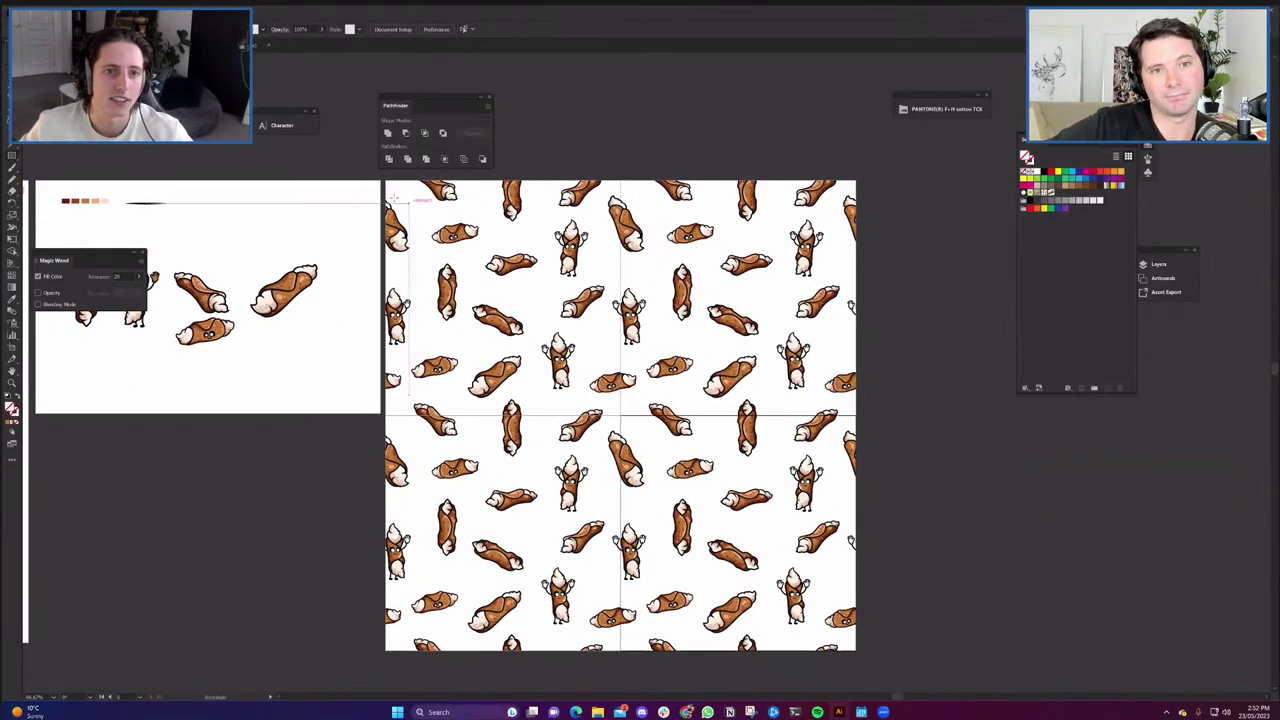
Undo the test artboard copies back to the single pattern artboard.
{"action": "left_click_drag", "start_coordinate": [385, 180], "coordinate": [667, 495]}
{"action": "key", "text": "ctrl+z"}
{"action": "key", "text": "ctrl+z"}
{"action": "key", "text": "ctrl+z"}
Draw a square of about 549 px covering the whole pattern artboard.
{"action": "scroll", "coordinate": [508, 260], "scroll_direction": "up", "scroll_amount": 2}
{"action": "key", "text": "m"}
{"action": "scroll", "coordinate": [514, 259], "scroll_direction": "down", "scroll_amount": 1}
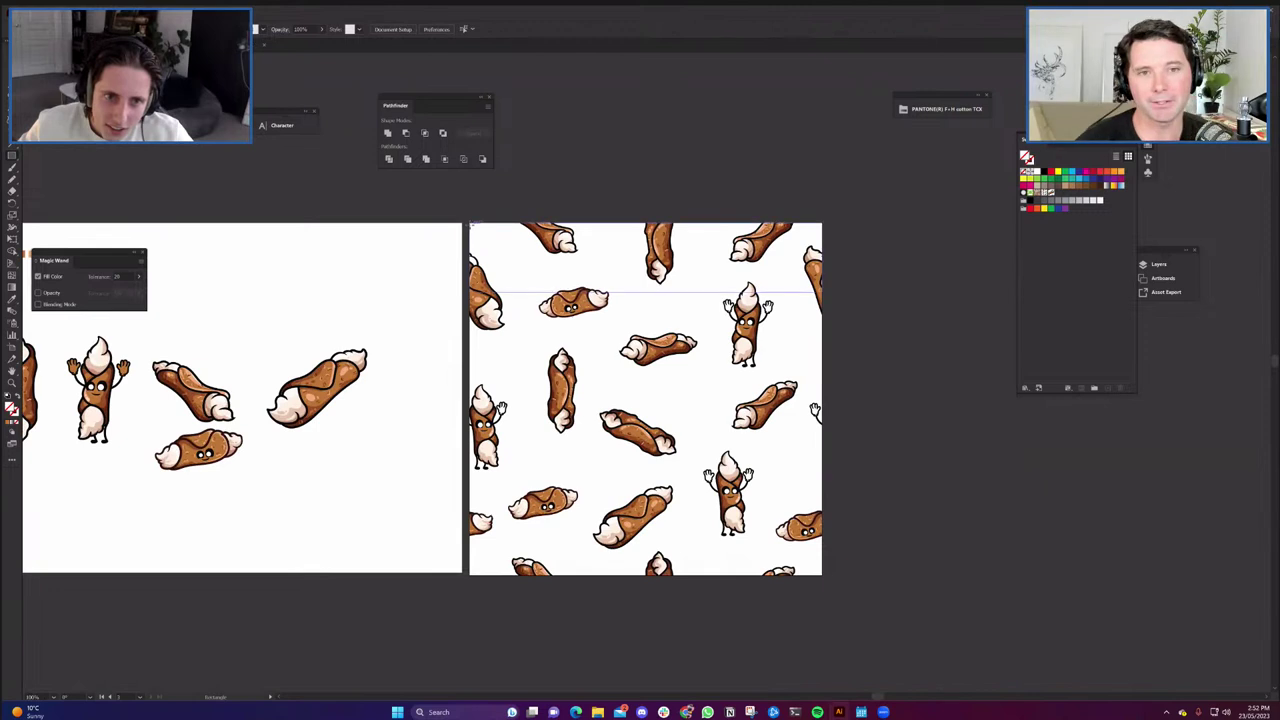
{"action": "left_click_drag", "start_coordinate": [470, 223], "coordinate": [823, 576]}
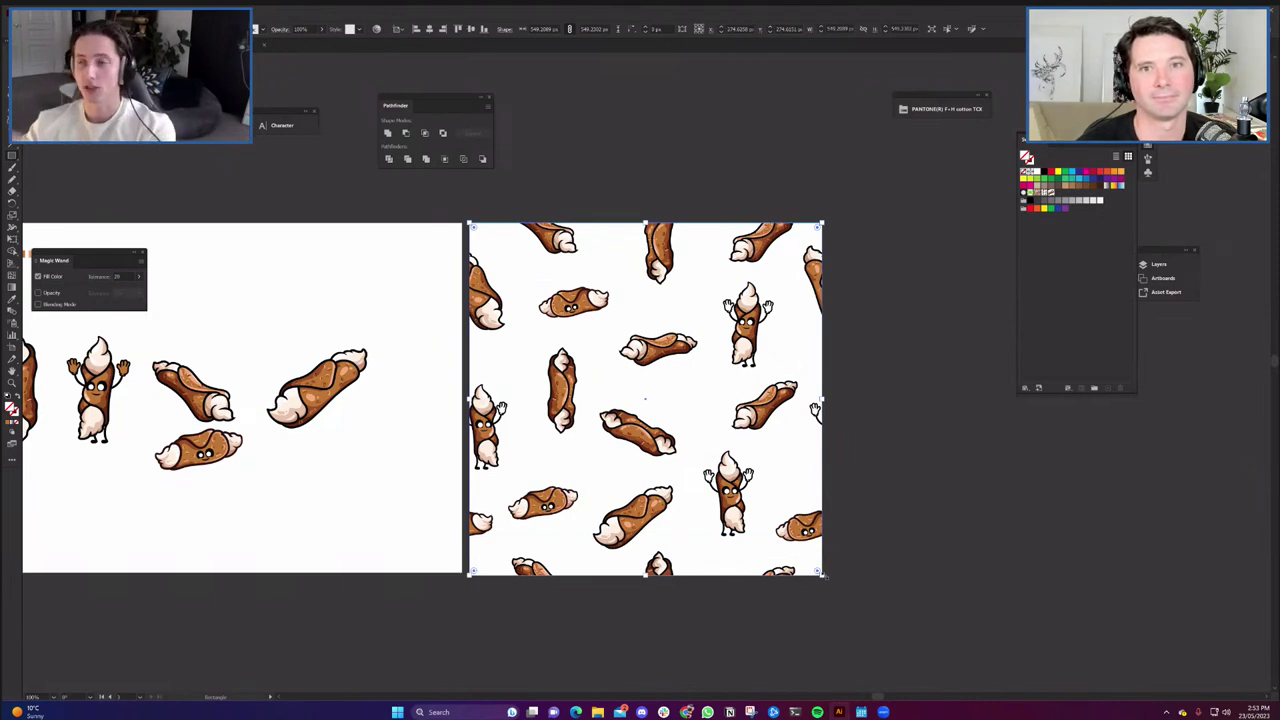
Fill the square with the golden brown sampled from a cannoli shell and send it behind all the artwork.
{"action": "key", "text": "i"}
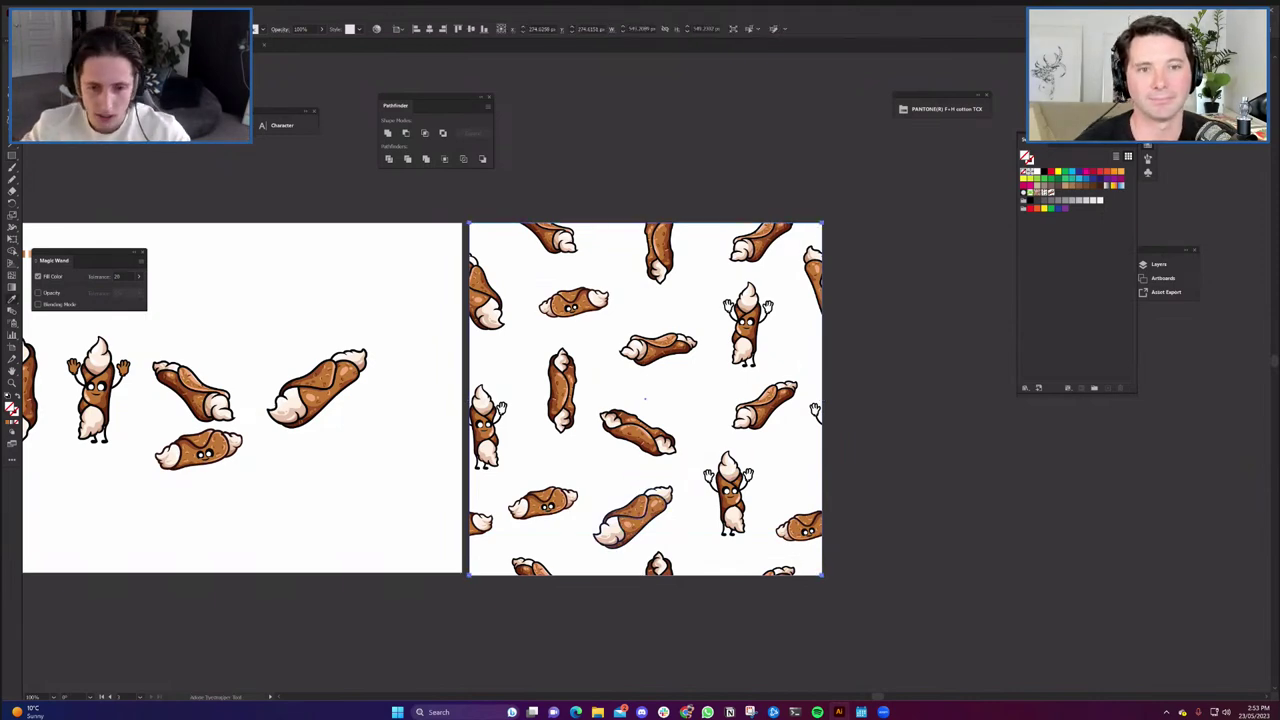
{"action": "scroll", "coordinate": [630, 527], "scroll_direction": "up", "scroll_amount": 4}
{"action": "left_click", "coordinate": [658, 525]}
{"action": "scroll", "coordinate": [664, 535], "scroll_direction": "down", "scroll_amount": 3}
{"action": "key", "text": "a"}
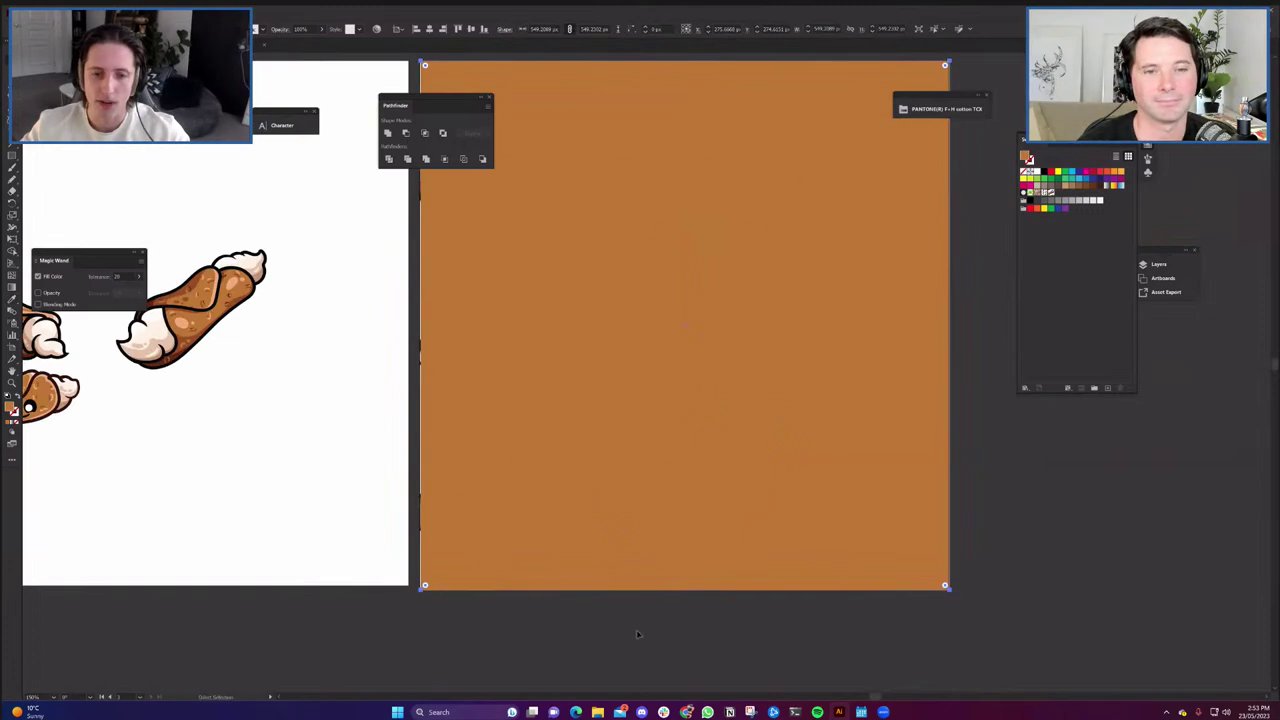
{"action": "key", "text": "ctrl+shift+bracketleft"}
Adjust the brown background's left edge so the background fully covers the artboard.
{"action": "scroll", "coordinate": [560, 380], "scroll_direction": "up", "scroll_amount": 3}
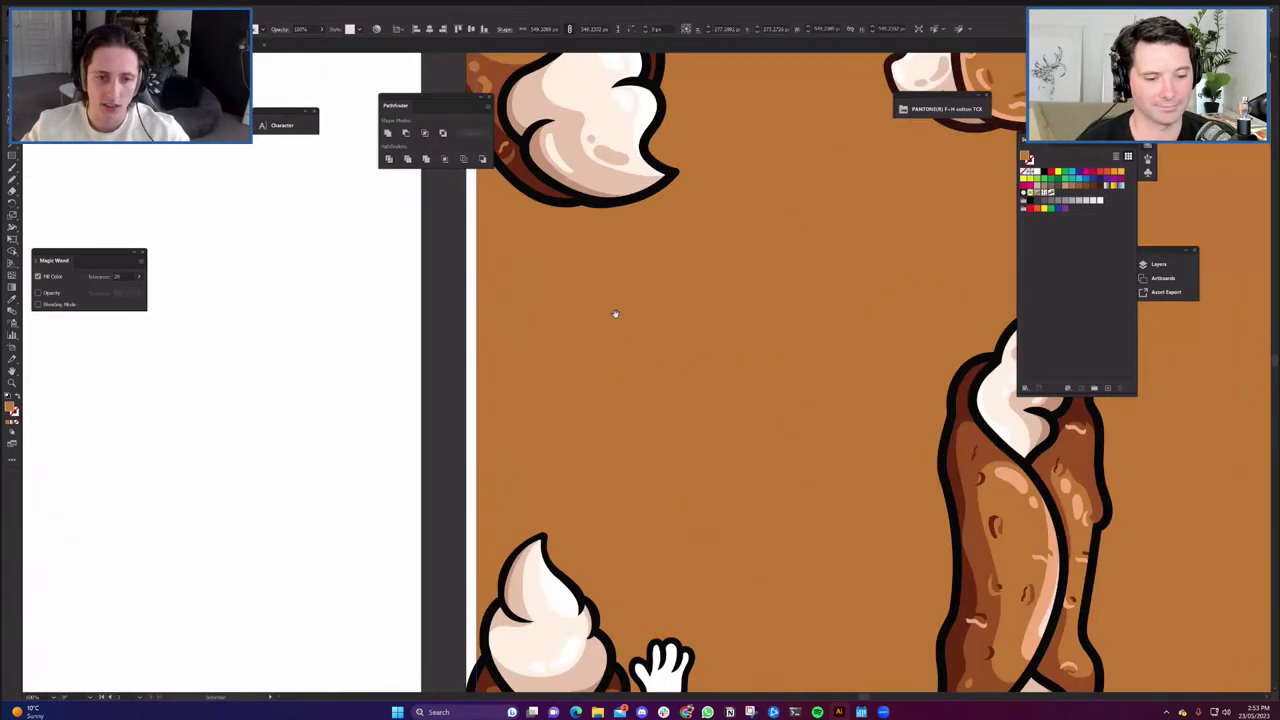
{"action": "left_click_drag", "start_coordinate": [615, 314], "coordinate": [697, 84]}
{"action": "scroll", "coordinate": [551, 474], "scroll_direction": "up", "scroll_amount": 2}
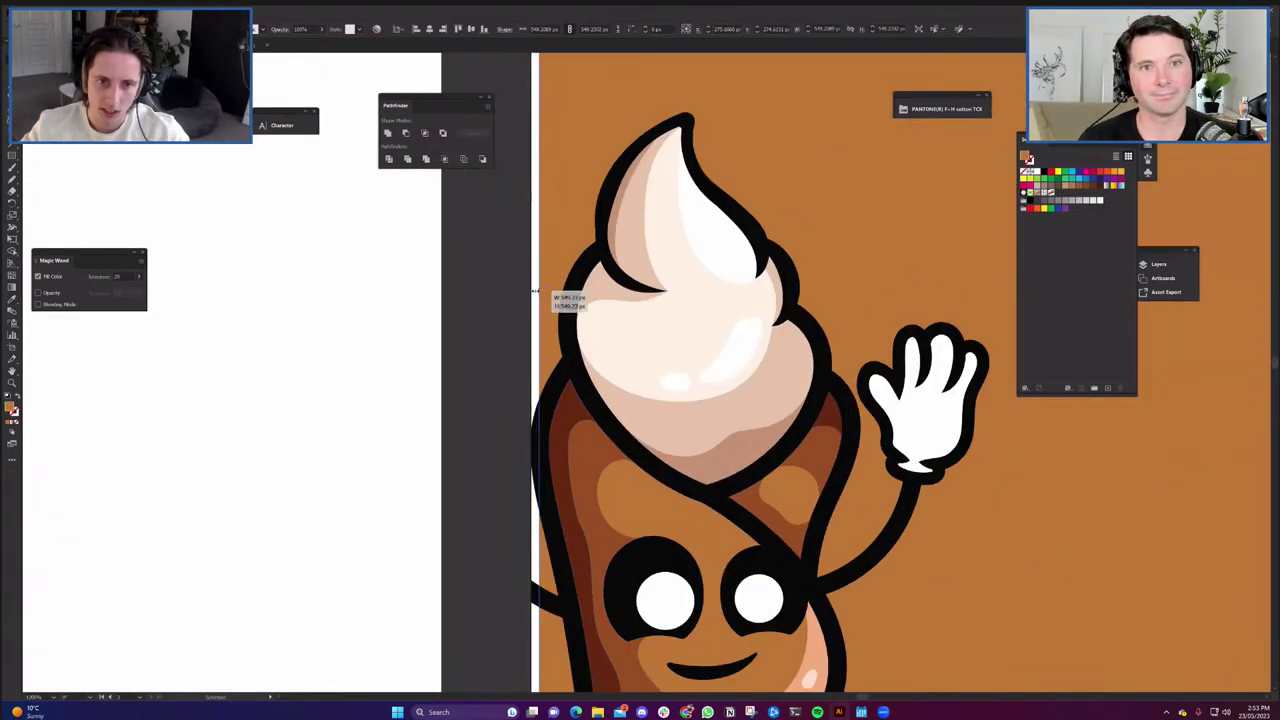
{"action": "scroll", "coordinate": [535, 300], "scroll_direction": "down", "scroll_amount": 6}
{"action": "scroll", "coordinate": [782, 360], "scroll_direction": "up", "scroll_amount": 2}
{"action": "left_click", "coordinate": [839, 400]}
{"action": "left_click_drag", "start_coordinate": [790, 405], "coordinate": [780, 425]}
Duplicate the brown pattern artboard twice to the right and copy that row below, making a narrowly spaced three-by-two grid.
{"action": "scroll", "coordinate": [663, 426], "scroll_direction": "down", "scroll_amount": 1}
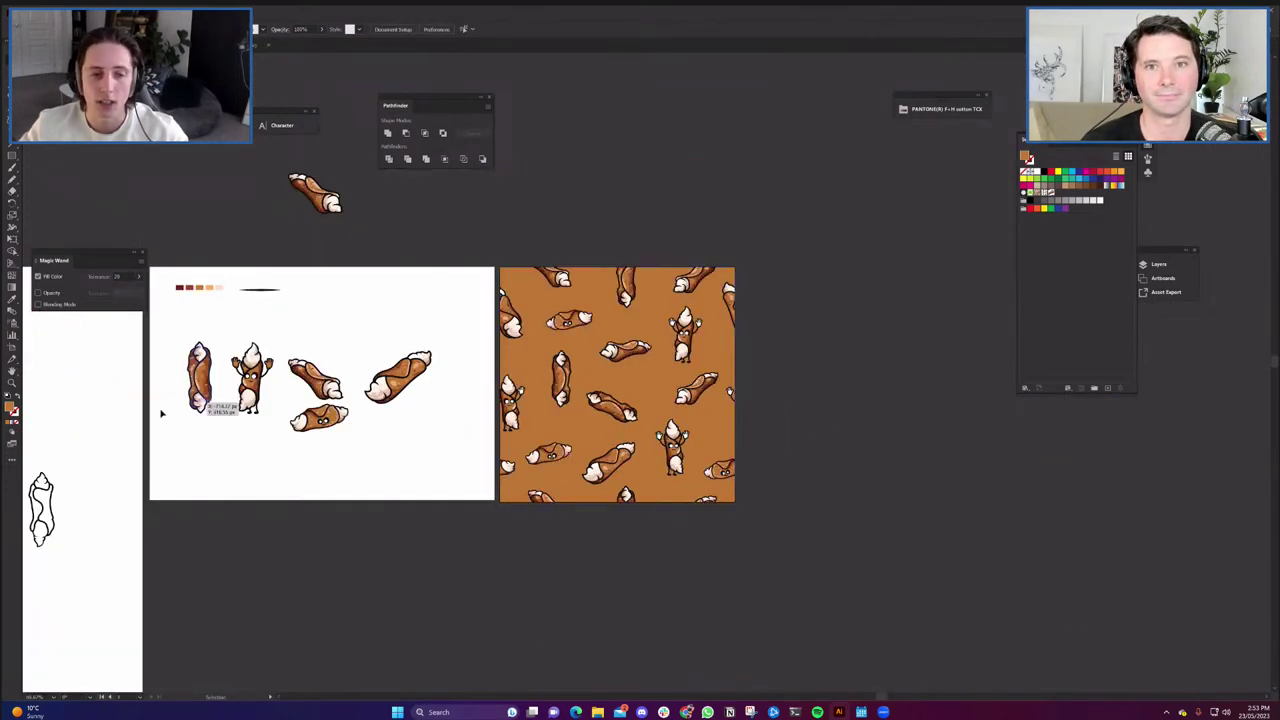
{"action": "left_click", "coordinate": [12, 355]}
{"action": "left_click_drag", "start_coordinate": [575, 475], "coordinate": [897, 455]}
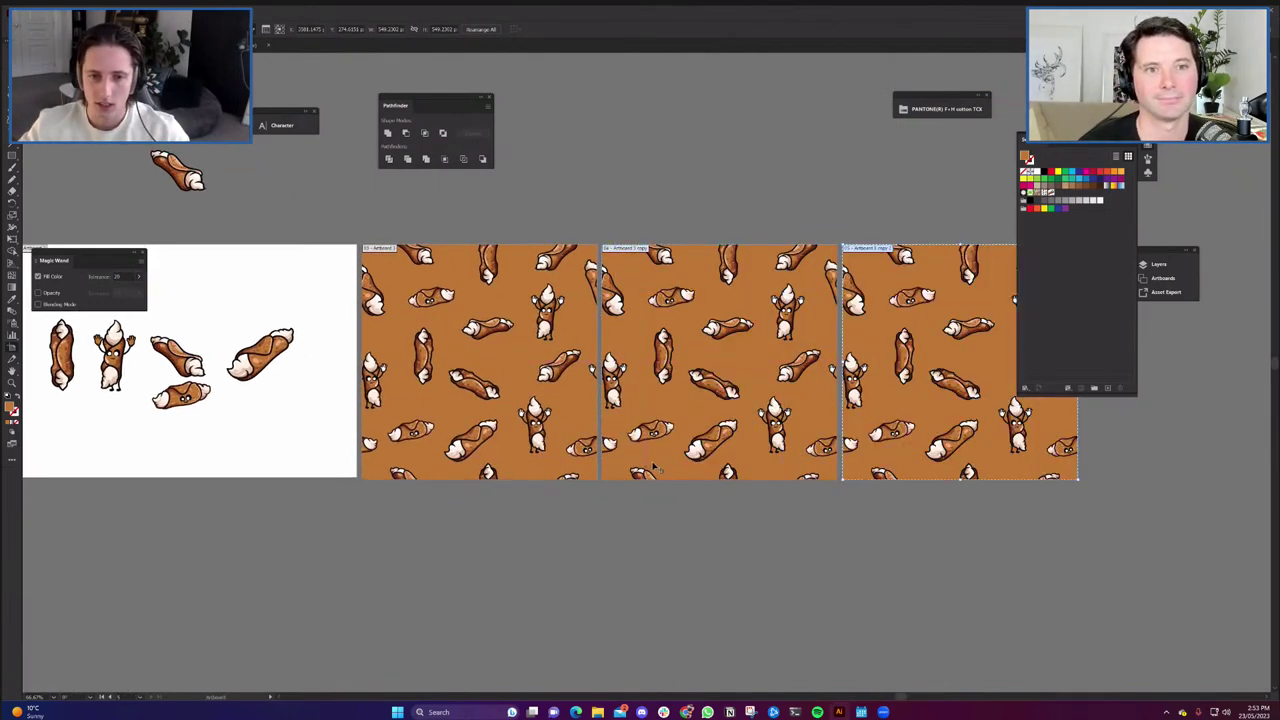
{"action": "scroll", "coordinate": [578, 447], "scroll_direction": "down", "scroll_amount": 2}
{"action": "left_click_drag", "start_coordinate": [656, 430], "coordinate": [655, 548]}
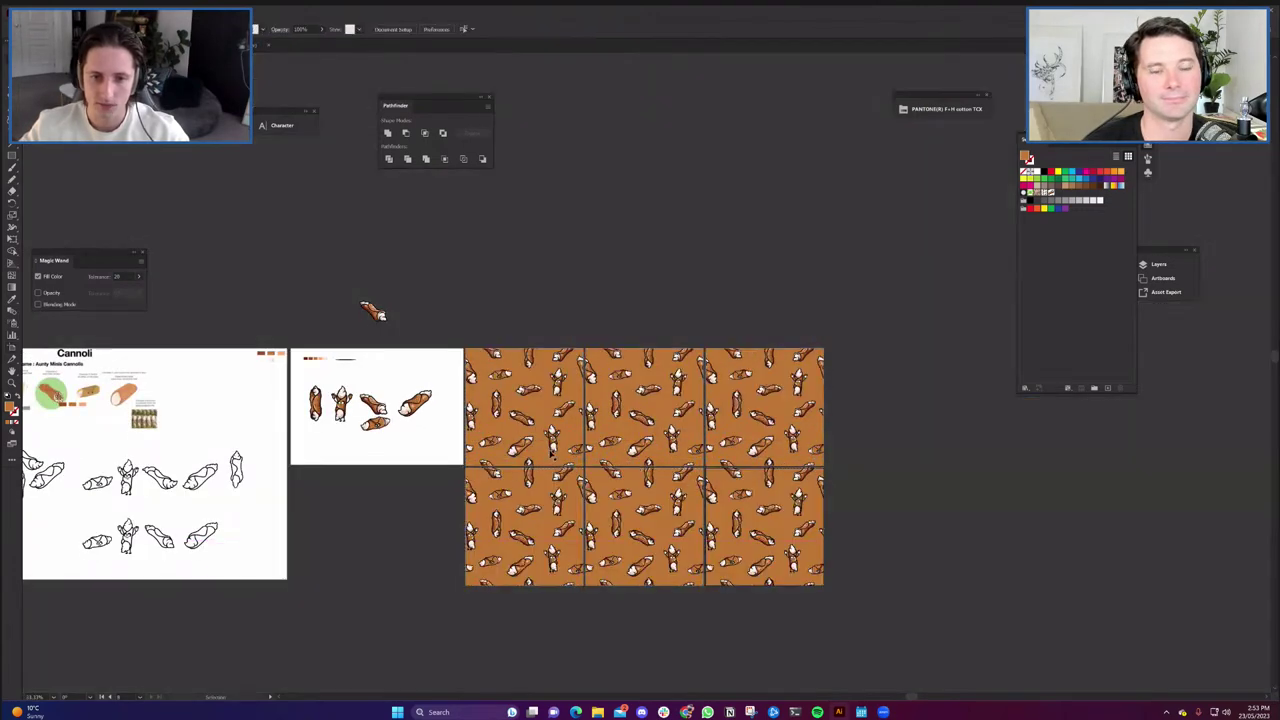
Recolour the upper-left pattern's background with a pale pink sampled from the cannoli artwork.
{"action": "scroll", "coordinate": [562, 435], "scroll_direction": "up", "scroll_amount": 5}
{"action": "left_click", "coordinate": [466, 406]}
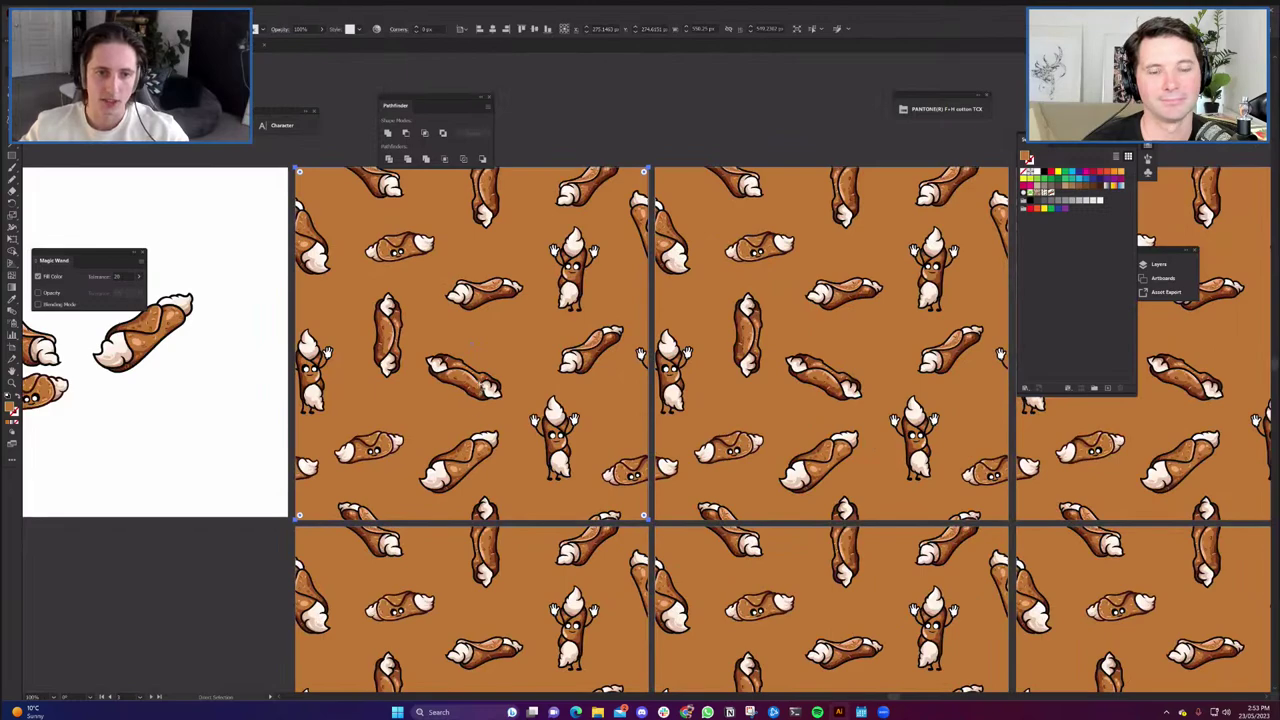
{"action": "scroll", "coordinate": [468, 402], "scroll_direction": "up", "scroll_amount": 5}
{"action": "left_click", "coordinate": [481, 309]}
{"action": "left_click", "coordinate": [469, 287]}
Recolour the upper-middle pattern's background with the peach tone sampled from a cannoli shell highlight.
{"action": "scroll", "coordinate": [484, 305], "scroll_direction": "down", "scroll_amount": 3}
{"action": "left_click_drag", "start_coordinate": [868, 359], "coordinate": [577, 432]}
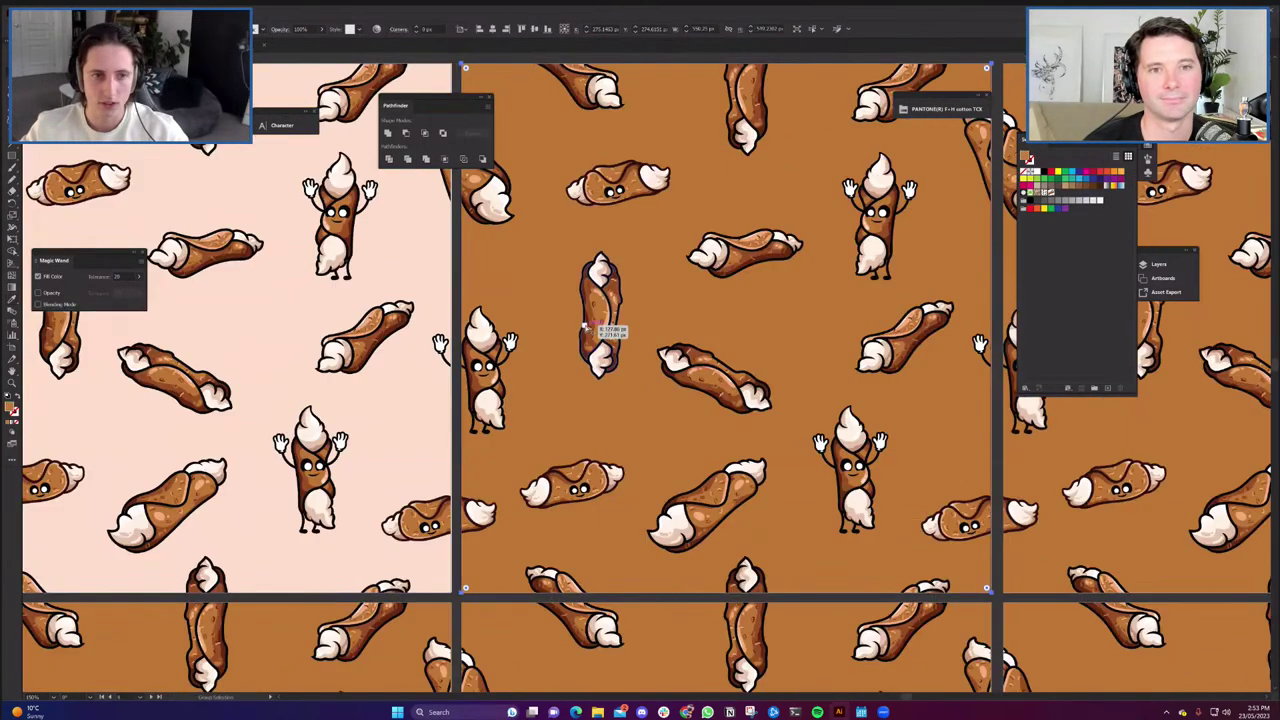
{"action": "scroll", "coordinate": [606, 337], "scroll_direction": "up", "scroll_amount": 5}
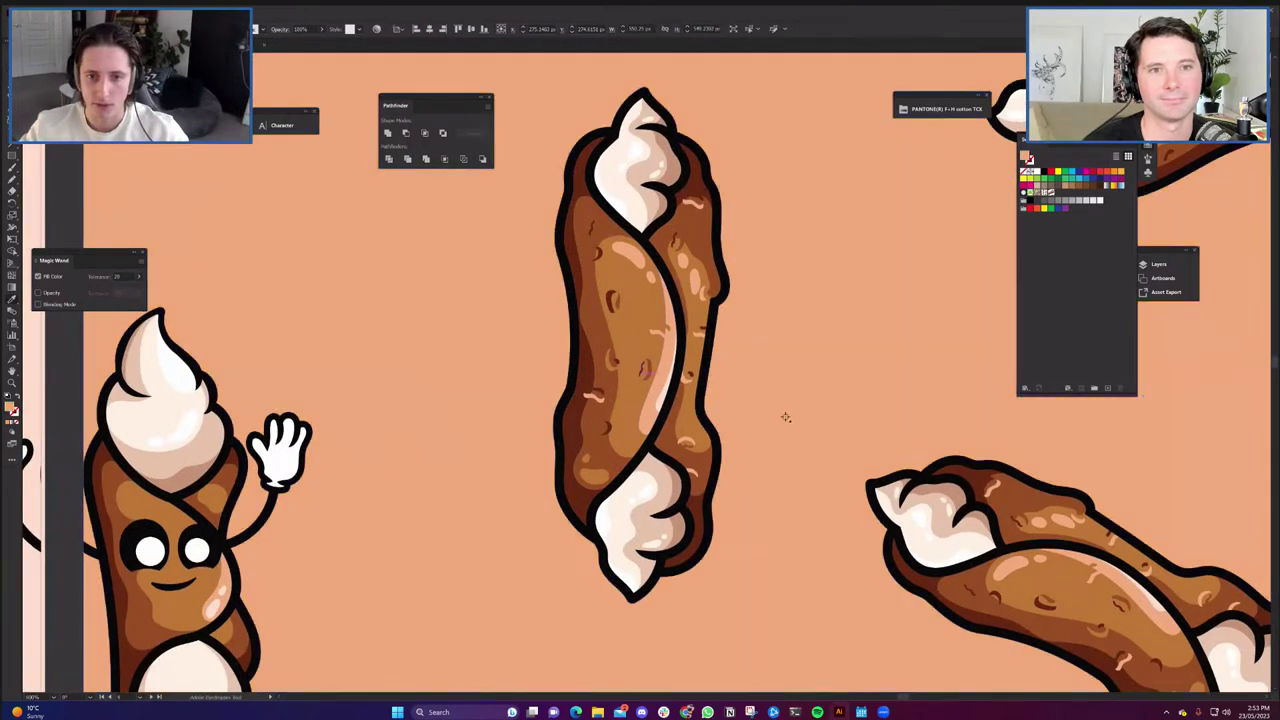
{"action": "scroll", "coordinate": [786, 418], "scroll_direction": "down", "scroll_amount": 5}
Recolour the lower-left pattern's background with white sampled from the waving character's cream.
{"action": "scroll", "coordinate": [789, 476], "scroll_direction": "right", "scroll_amount": 5}
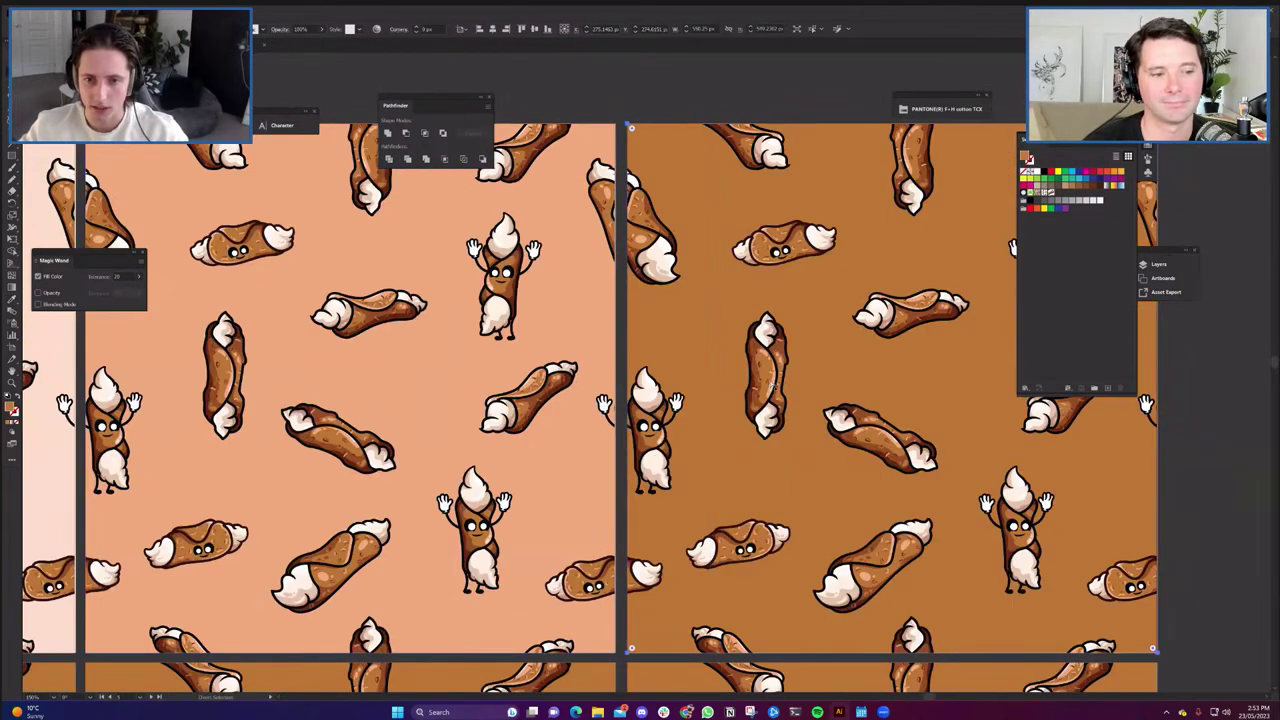
{"action": "scroll", "coordinate": [772, 385], "scroll_direction": "up", "scroll_amount": 3}
{"action": "scroll", "coordinate": [738, 397], "scroll_direction": "down", "scroll_amount": 4}
{"action": "left_click_drag", "start_coordinate": [665, 486], "coordinate": [853, 348]}
{"action": "left_click", "coordinate": [428, 528], "text": "ctrl"}
{"action": "scroll", "coordinate": [375, 549], "scroll_direction": "up", "scroll_amount": 4}
{"action": "left_click", "coordinate": [447, 438]}
{"action": "left_click_drag", "start_coordinate": [456, 431], "coordinate": [461, 420]}
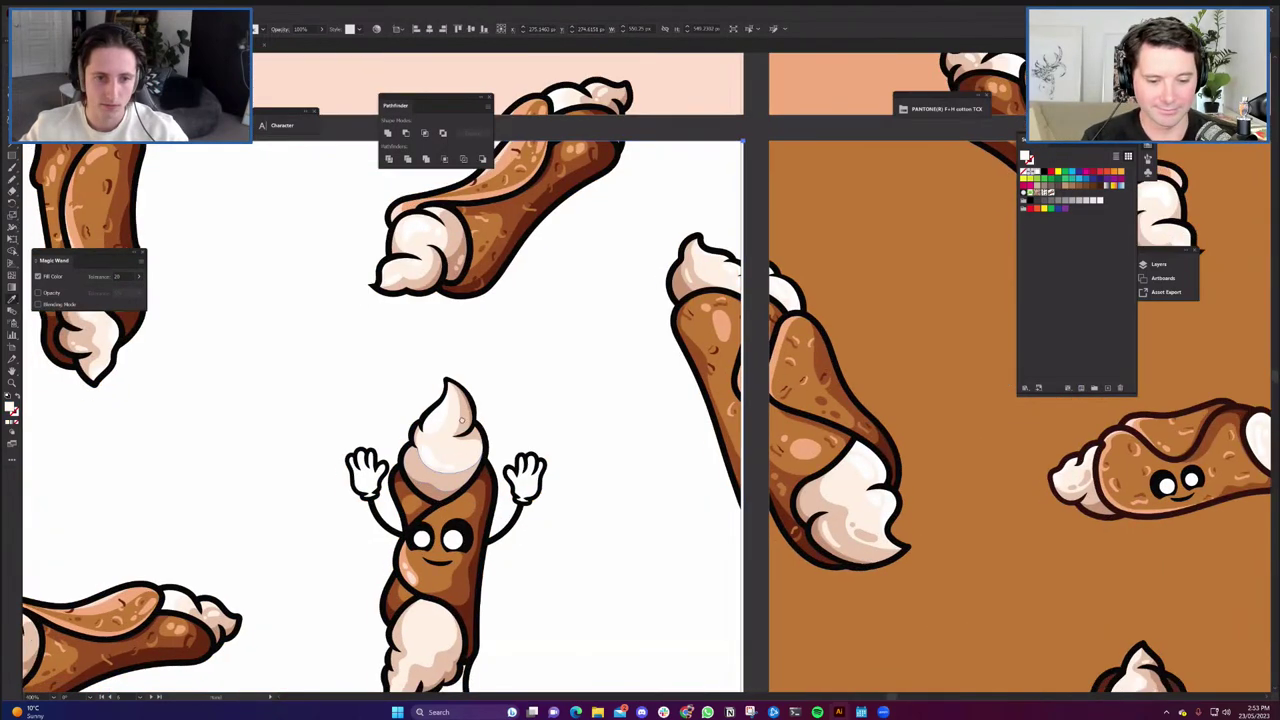
Recolour the lower-middle pattern's background with the light cream tone sampled from a cannoli filling.
{"action": "scroll", "coordinate": [617, 480], "scroll_direction": "down", "scroll_amount": 4}
{"action": "scroll", "coordinate": [571, 520], "scroll_direction": "right", "scroll_amount": 5}
{"action": "scroll", "coordinate": [544, 444], "scroll_direction": "up", "scroll_amount": 5}
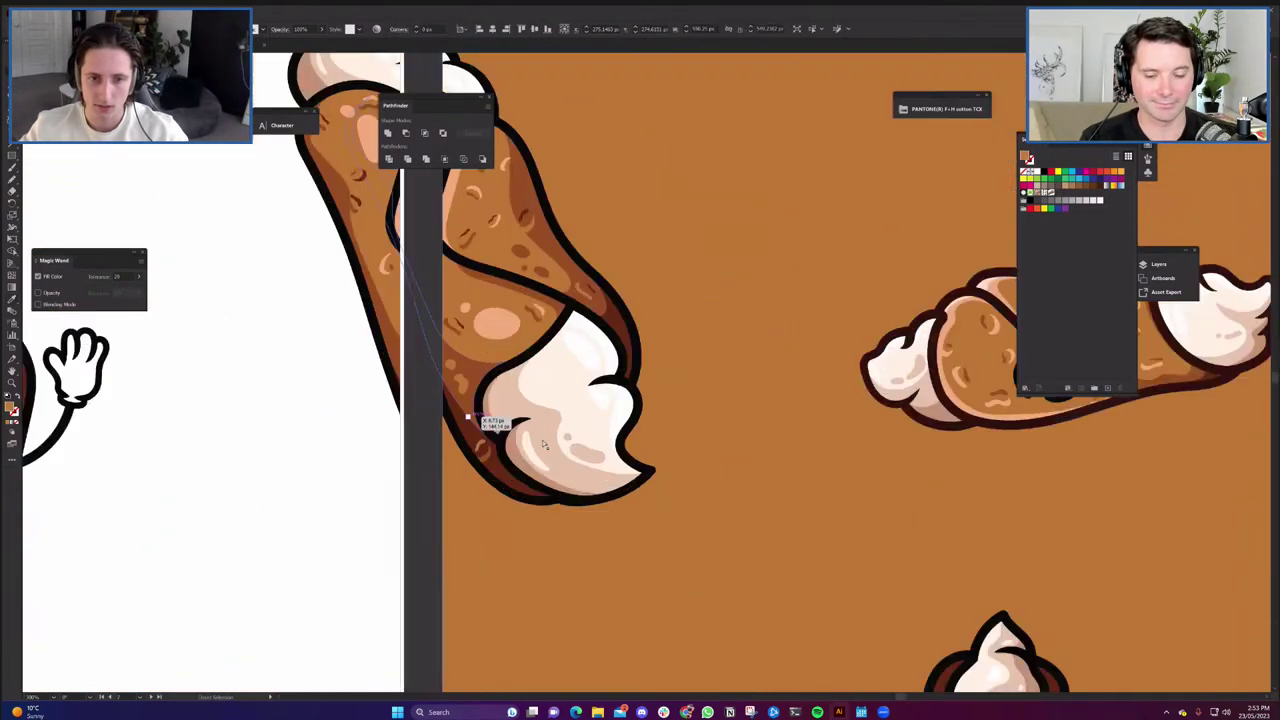
{"action": "scroll", "coordinate": [544, 444], "scroll_direction": "down", "scroll_amount": 5}
{"action": "scroll", "coordinate": [800, 460], "scroll_direction": "left", "scroll_amount": 2}
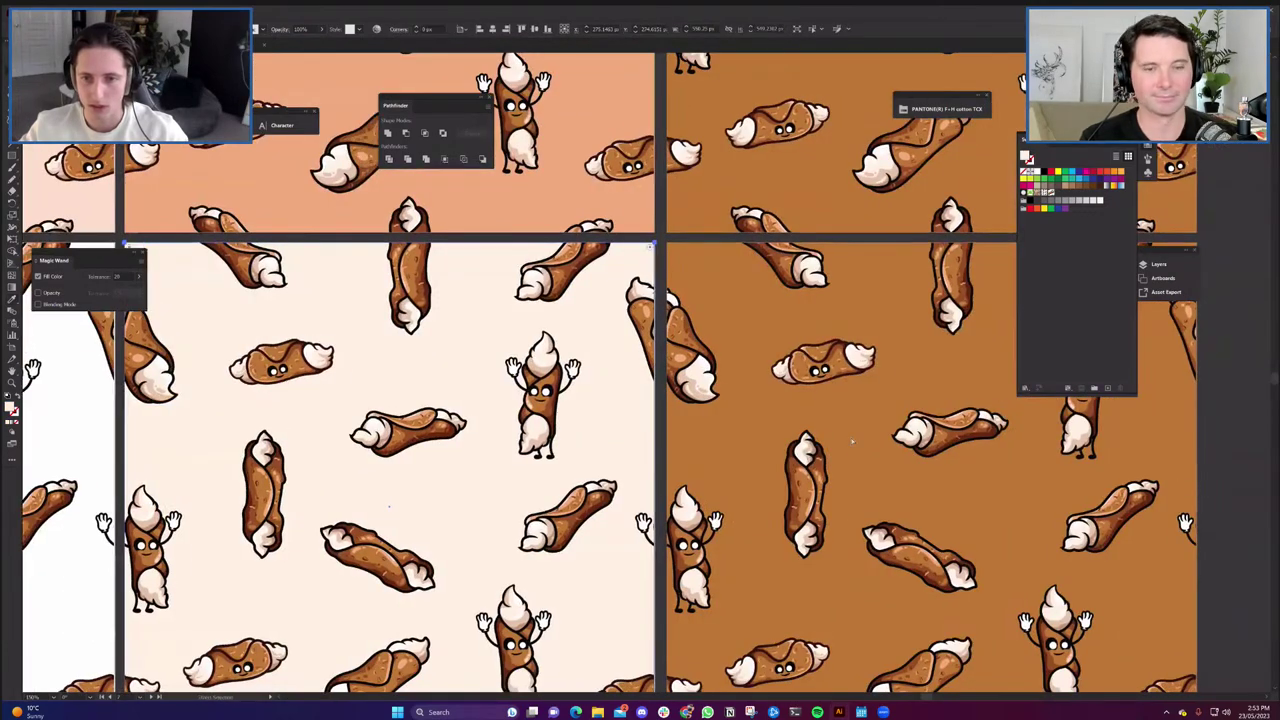
Recolour the lower-right pattern's background with the dusty pink cream-shadow tone sampled from the cannoli artwork.
{"action": "left_click", "coordinate": [852, 441], "text": "ctrl"}
{"action": "scroll", "coordinate": [834, 402], "scroll_direction": "up", "scroll_amount": 4}
{"action": "left_click", "coordinate": [750, 311]}
{"action": "scroll", "coordinate": [746, 318], "scroll_direction": "down", "scroll_amount": 3}
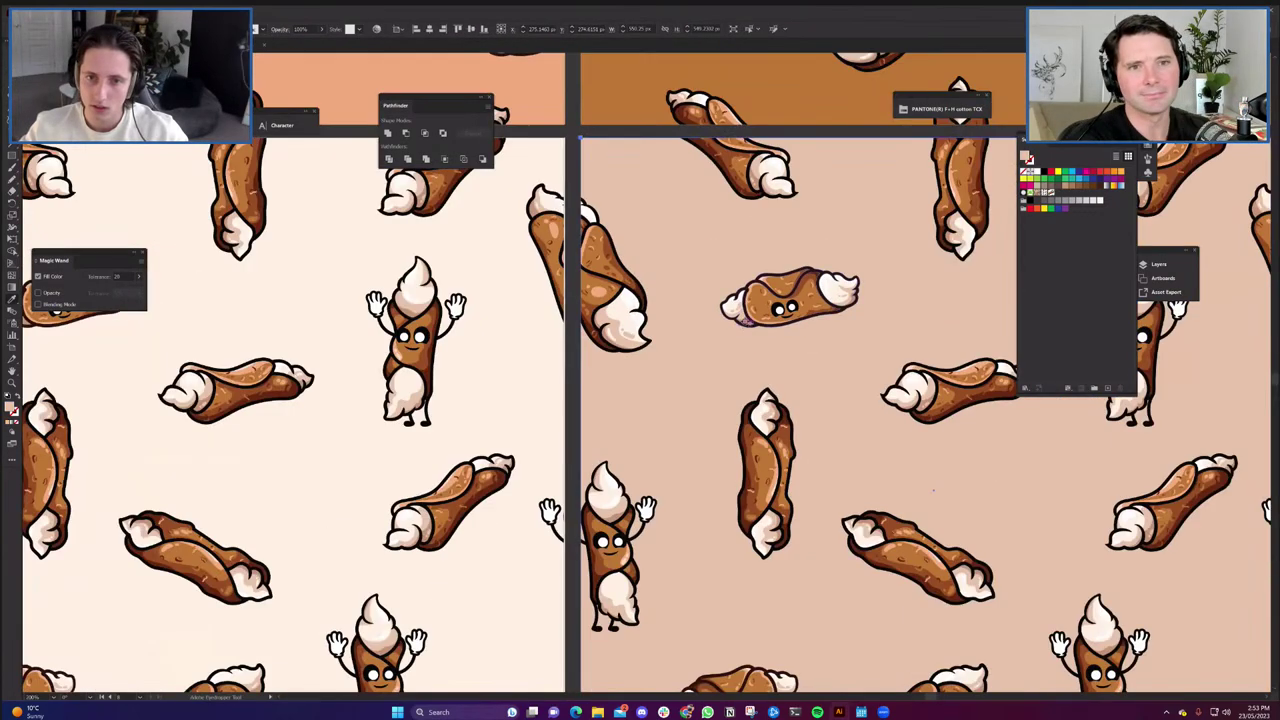
Try a darker tan fill on the lower-right pattern's background.
{"action": "key", "text": "ctrl+shift+z"}
{"action": "scroll", "coordinate": [660, 410], "scroll_direction": "down", "scroll_amount": 3}
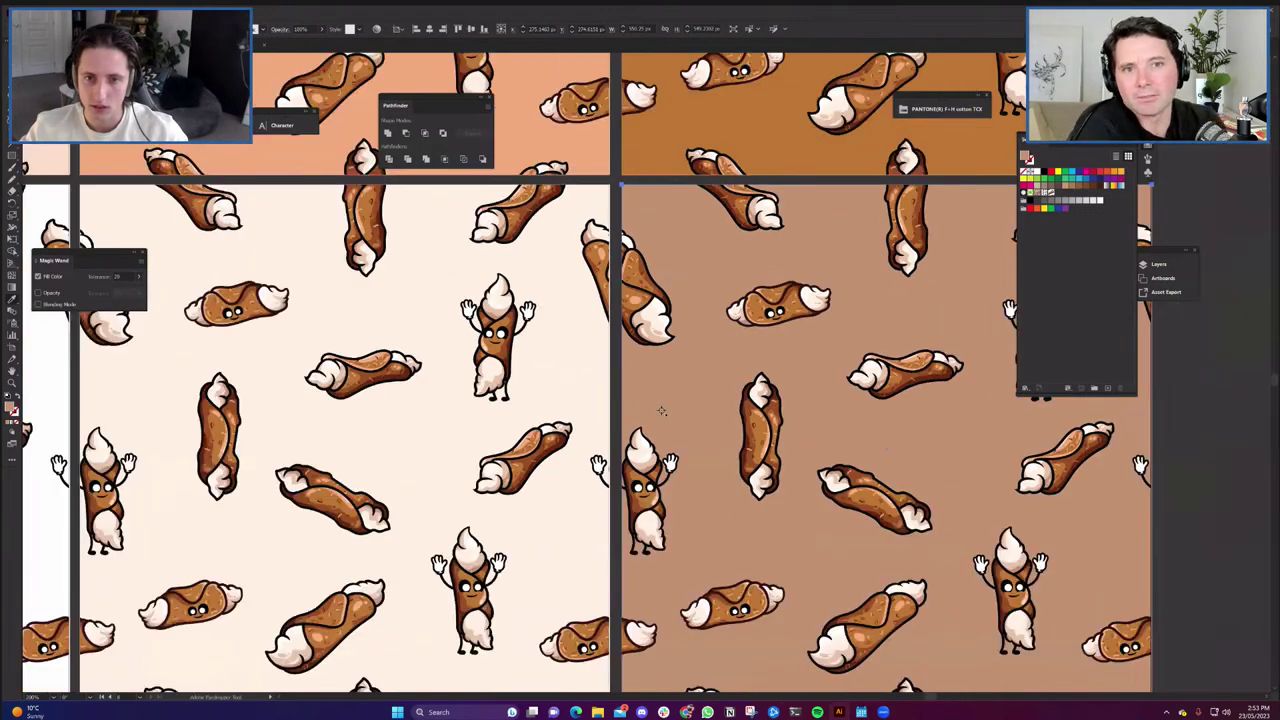
{"action": "key", "text": "ctrl+z"}
Examine the six background colour variations side by side in full-screen view.
{"action": "scroll", "coordinate": [661, 420], "scroll_direction": "down", "scroll_amount": 2}
{"action": "left_click_drag", "start_coordinate": [661, 420], "coordinate": [788, 481]}
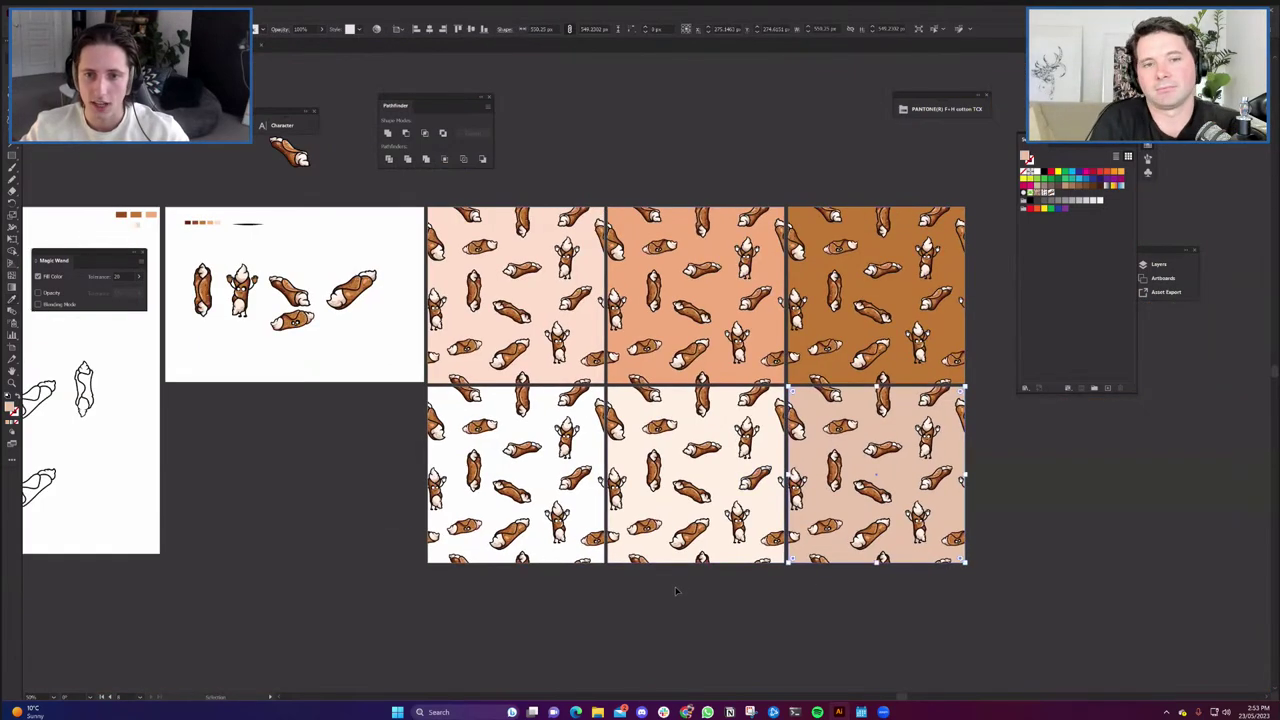
{"action": "key", "text": "v"}
{"action": "left_click", "coordinate": [676, 592]}
{"action": "key", "text": "f"}
{"action": "key", "text": "f"}
{"action": "scroll", "coordinate": [671, 402], "scroll_direction": "up", "scroll_amount": 1}
{"action": "left_click_drag", "start_coordinate": [698, 342], "coordinate": [654, 440]}
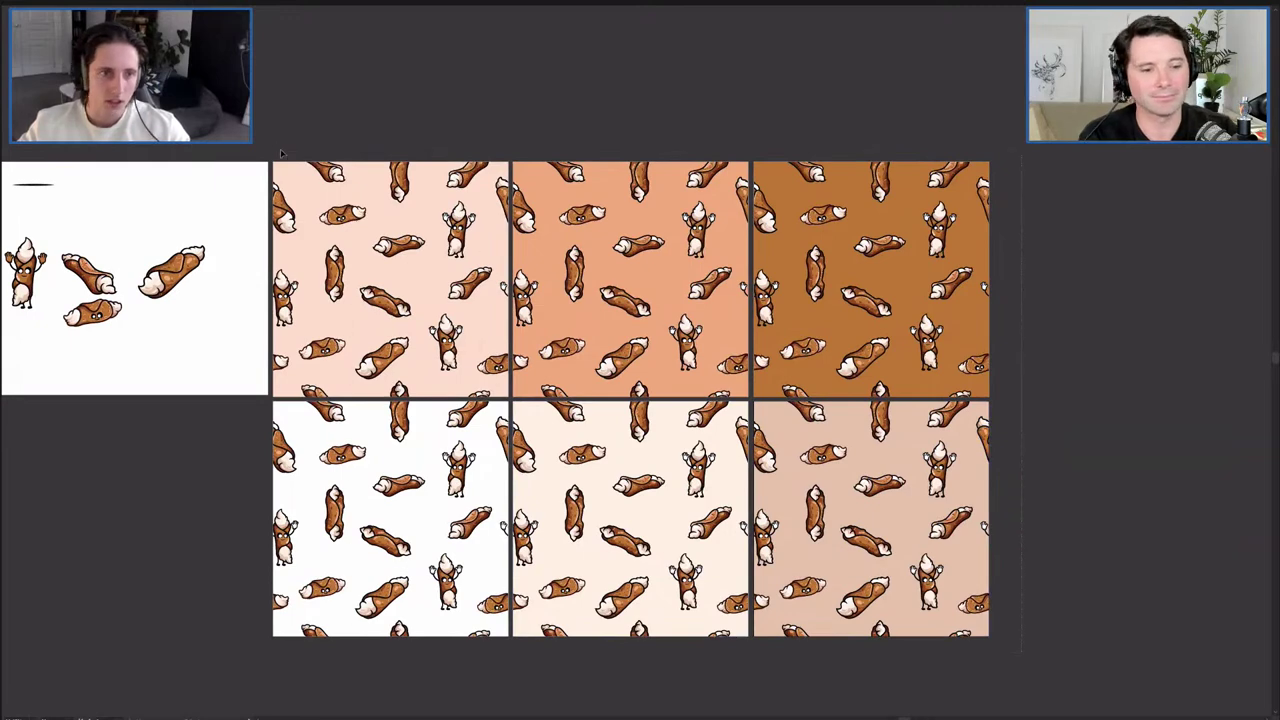
{"action": "left_click_drag", "start_coordinate": [274, 148], "coordinate": [273, 146]}
{"action": "left_click_drag", "start_coordinate": [292, 358], "coordinate": [416, 360]}
{"action": "left_click_drag", "start_coordinate": [284, 360], "coordinate": [484, 388]}
{"action": "scroll", "coordinate": [548, 331], "scroll_direction": "up", "scroll_amount": 10}
{"action": "scroll", "coordinate": [432, 354], "scroll_direction": "down", "scroll_amount": 10}
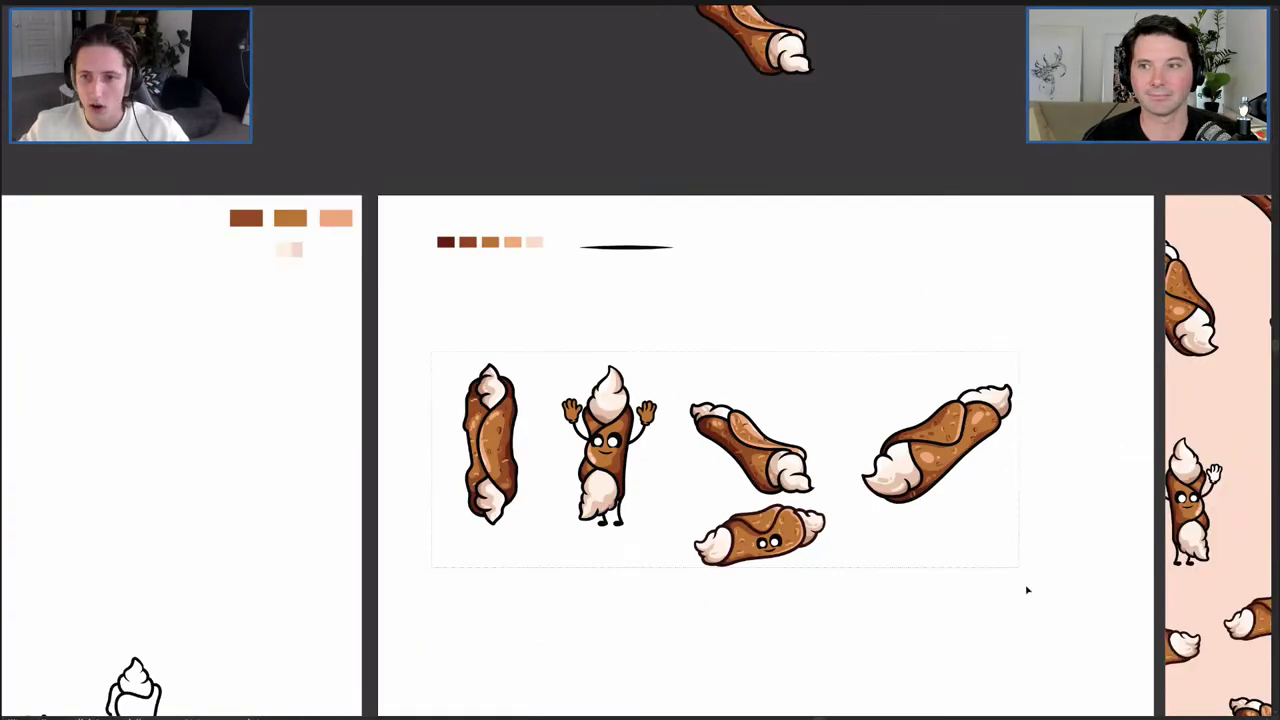
{"action": "left_click", "coordinate": [756, 536]}
{"action": "right_click", "coordinate": [756, 536]}
{"action": "left_click", "coordinate": [778, 456]}
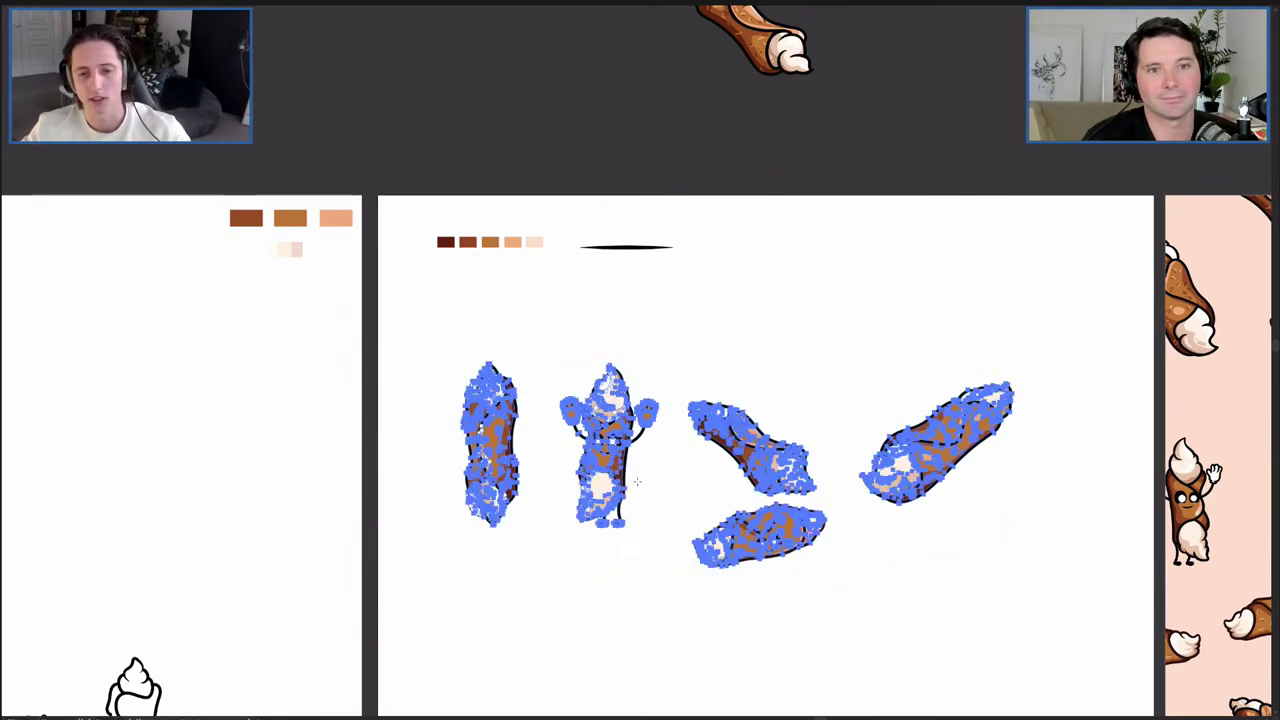
{"action": "scroll", "coordinate": [630, 481], "scroll_direction": "up", "scroll_amount": 5}
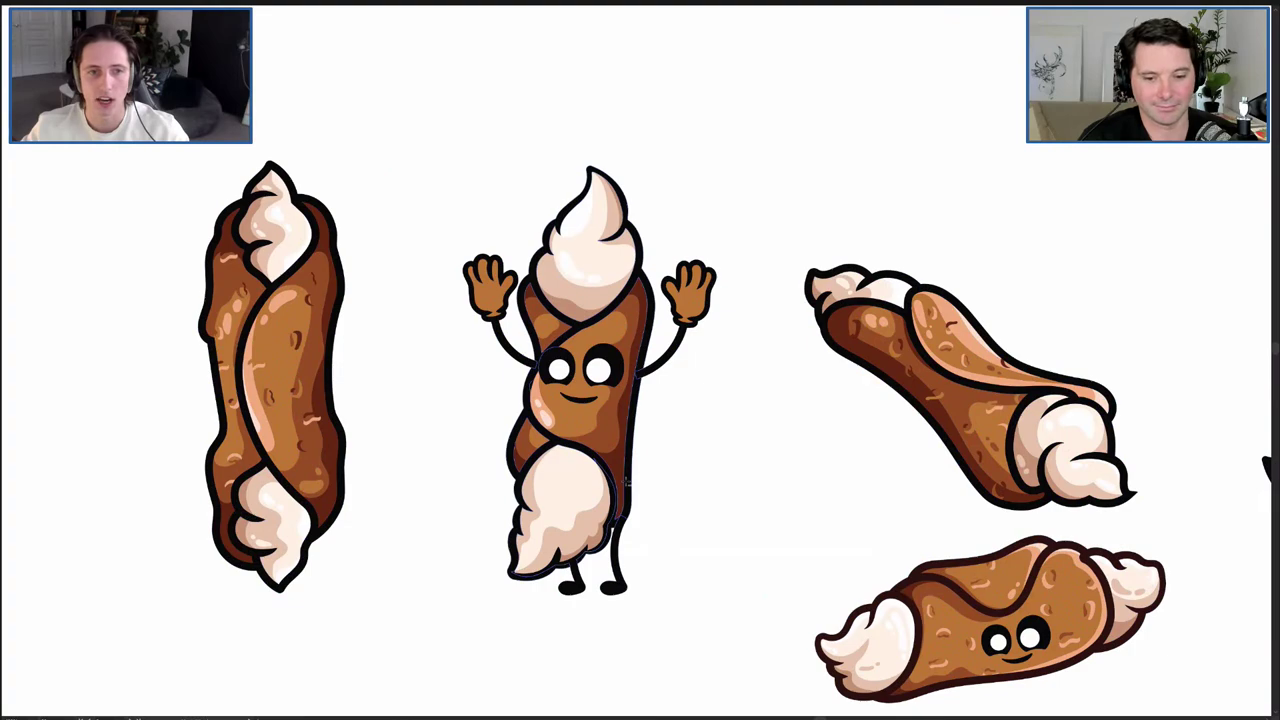
{"action": "scroll", "coordinate": [627, 483], "scroll_direction": "up", "scroll_amount": 2}
{"action": "left_click", "coordinate": [628, 482]}
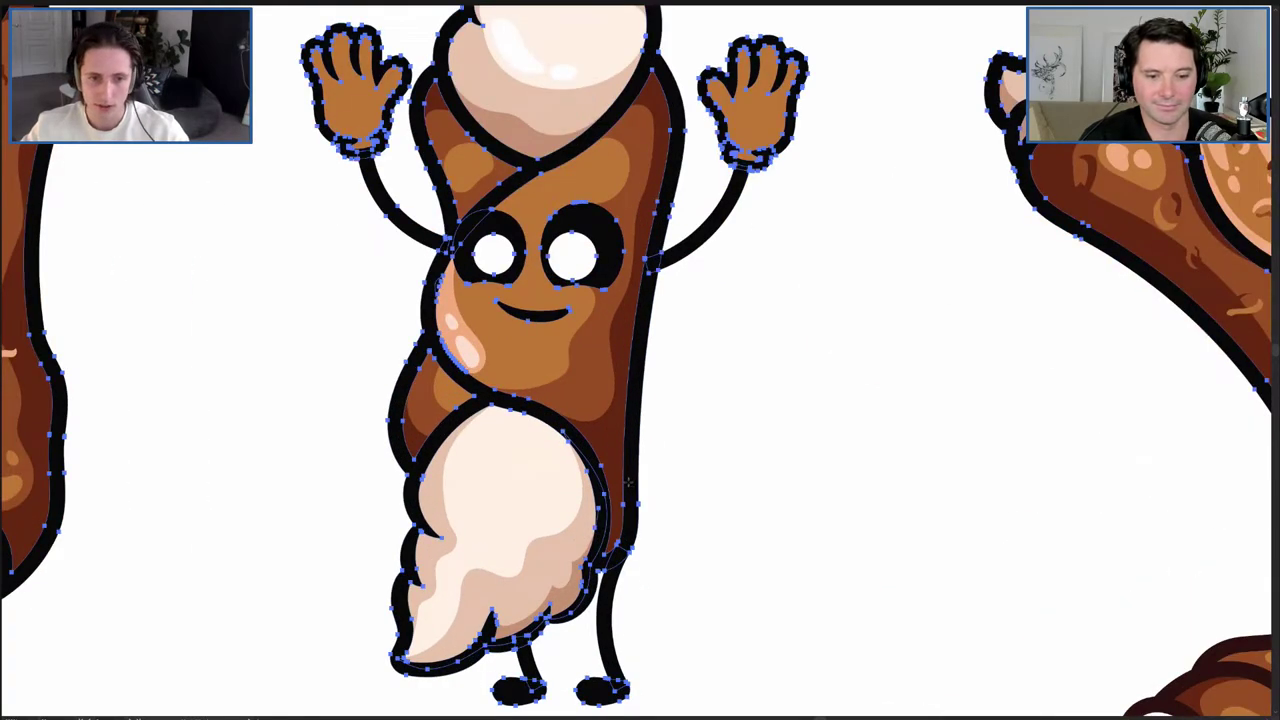
{"action": "scroll", "coordinate": [628, 482], "scroll_direction": "down", "scroll_amount": 2}
{"action": "scroll", "coordinate": [771, 487], "scroll_direction": "down", "scroll_amount": 5}
{"action": "left_click", "coordinate": [462, 342]}
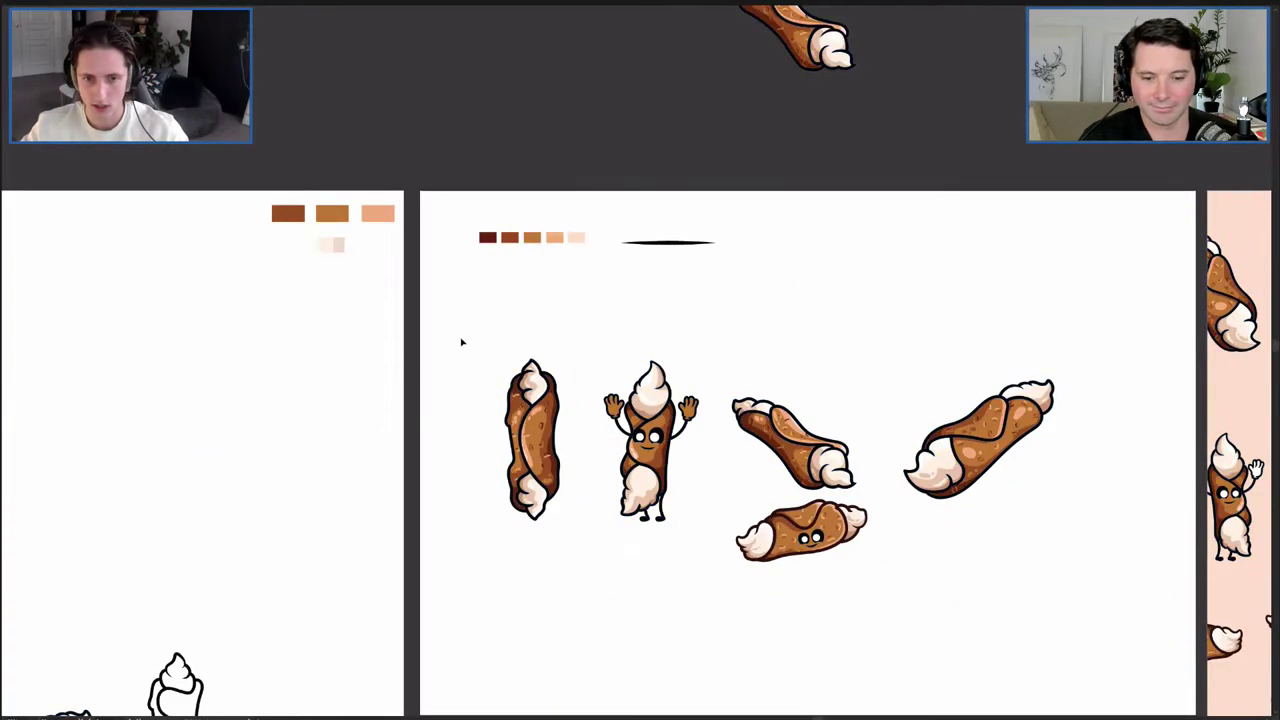
Isolate the group of five coloured cannoli drawings and select all their black outlines with the Magic Wand.
{"action": "right_click", "coordinate": [869, 518]}
{"action": "left_click", "coordinate": [885, 409]}
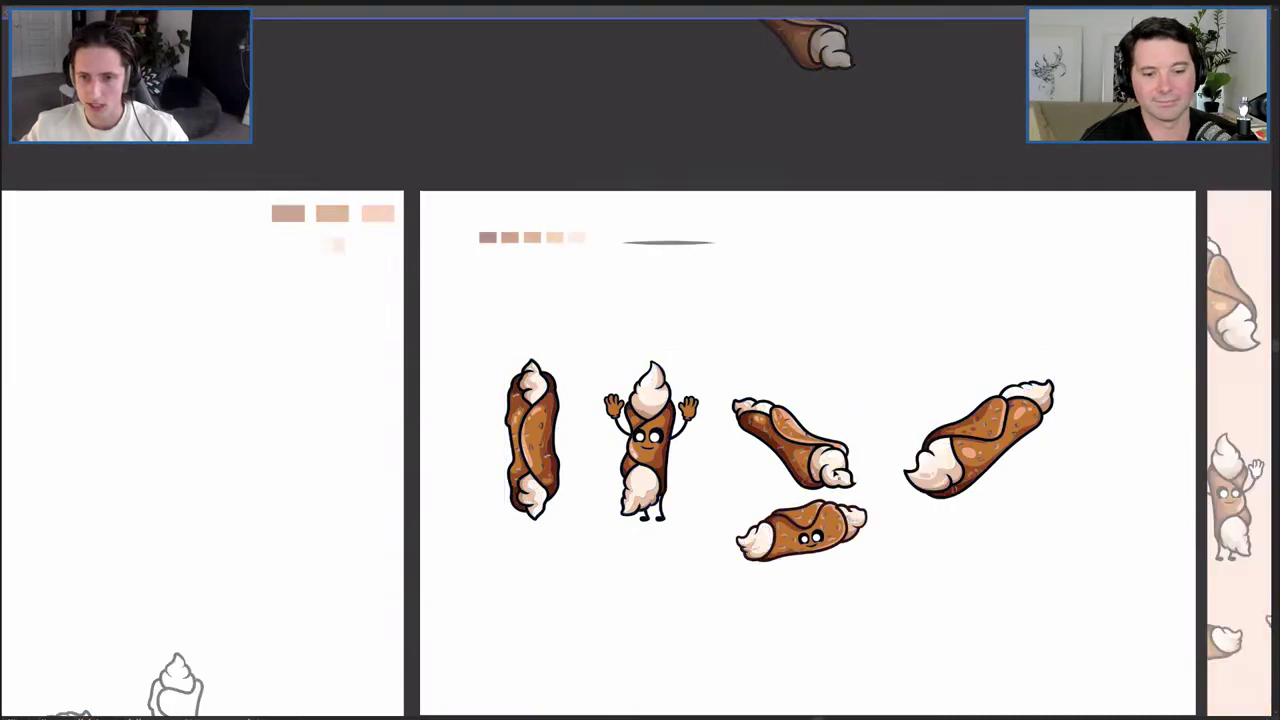
{"action": "scroll", "coordinate": [674, 514], "scroll_direction": "up", "scroll_amount": 3}
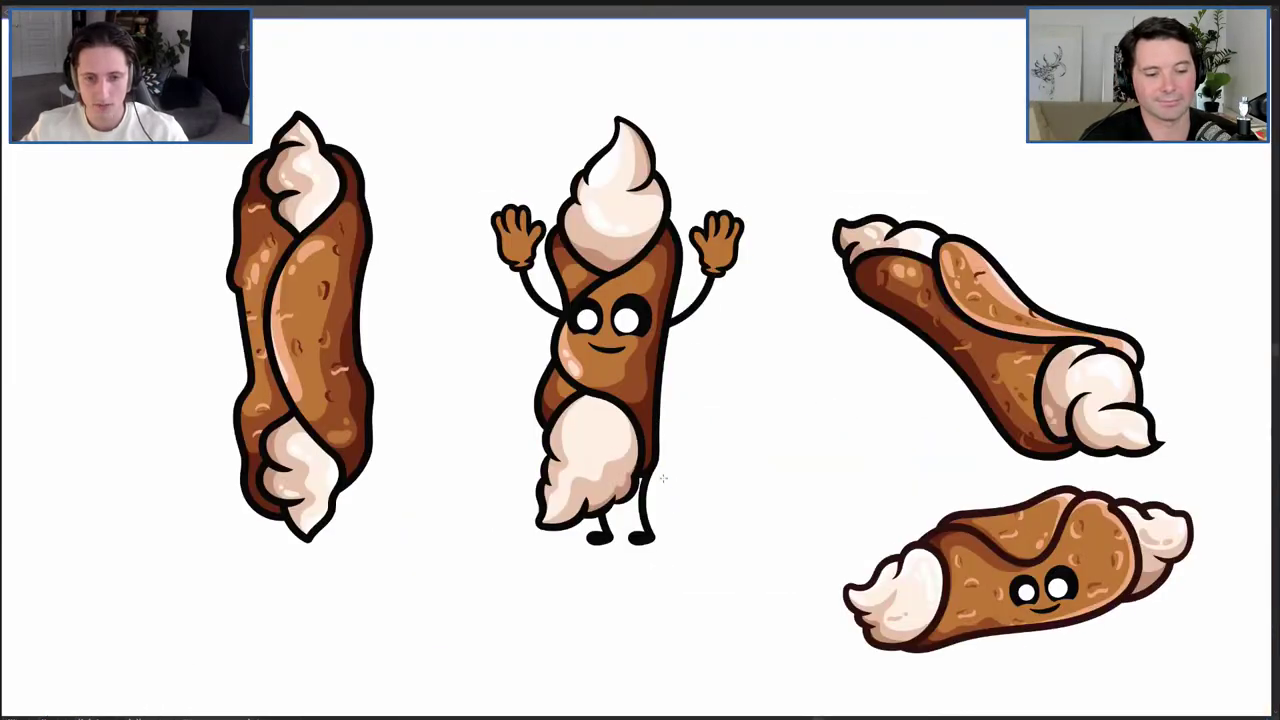
{"action": "scroll", "coordinate": [660, 477], "scroll_direction": "up", "scroll_amount": 2}
{"action": "left_click", "coordinate": [648, 467]}
{"action": "scroll", "coordinate": [635, 348], "scroll_direction": "down", "scroll_amount": 2}
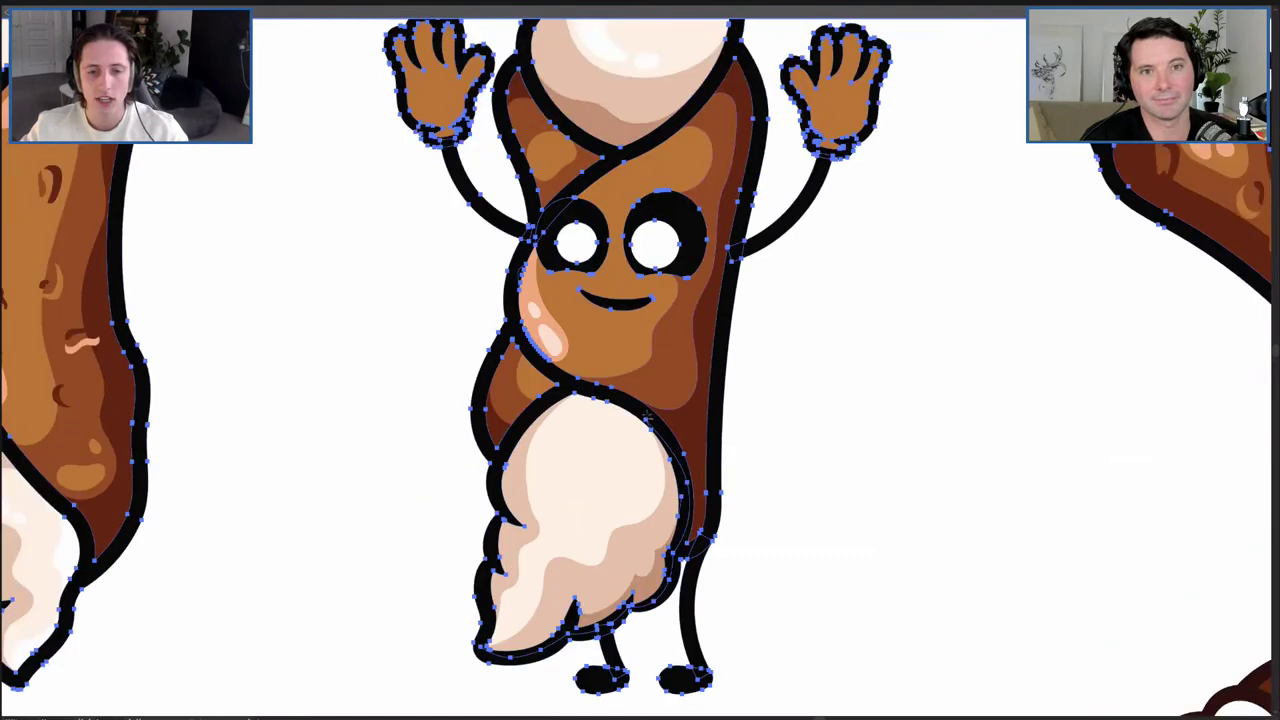
Recolour the selected cannoli outlines with a very dark brown fill, hex 190700.
{"action": "scroll", "coordinate": [635, 348], "scroll_direction": "up", "scroll_amount": 6}
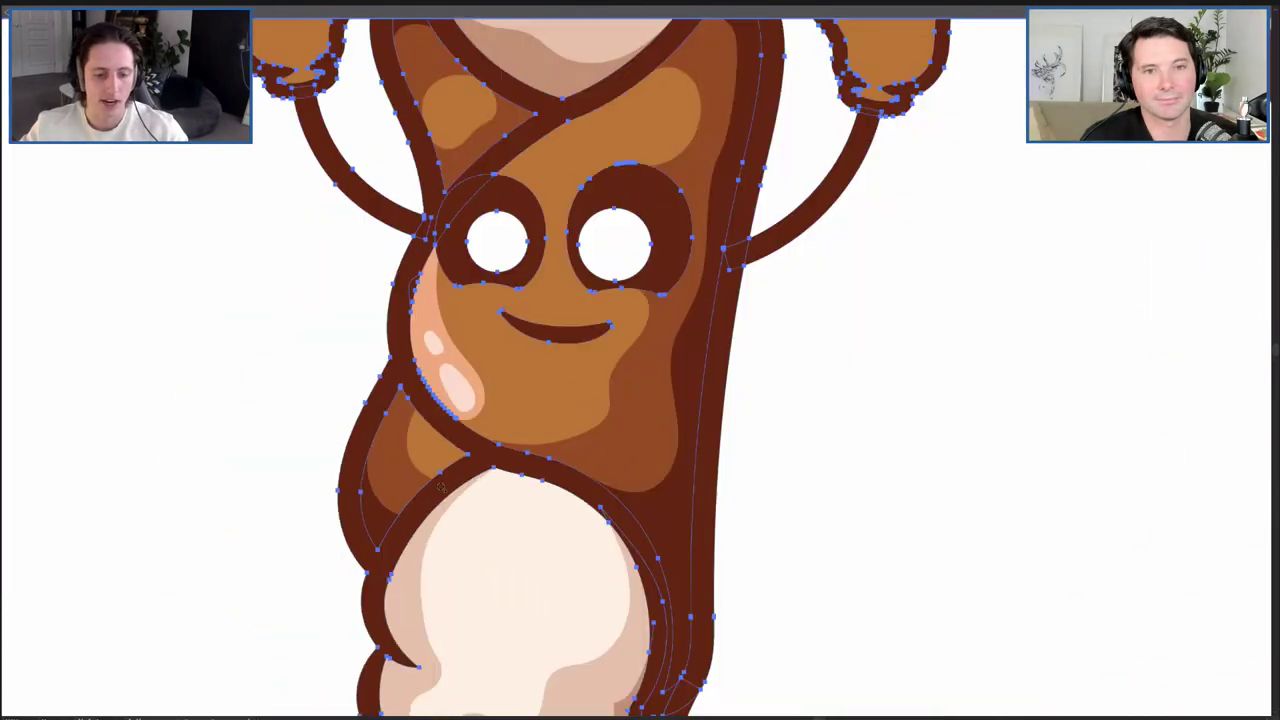
{"action": "scroll", "coordinate": [441, 488], "scroll_direction": "down", "scroll_amount": 2}
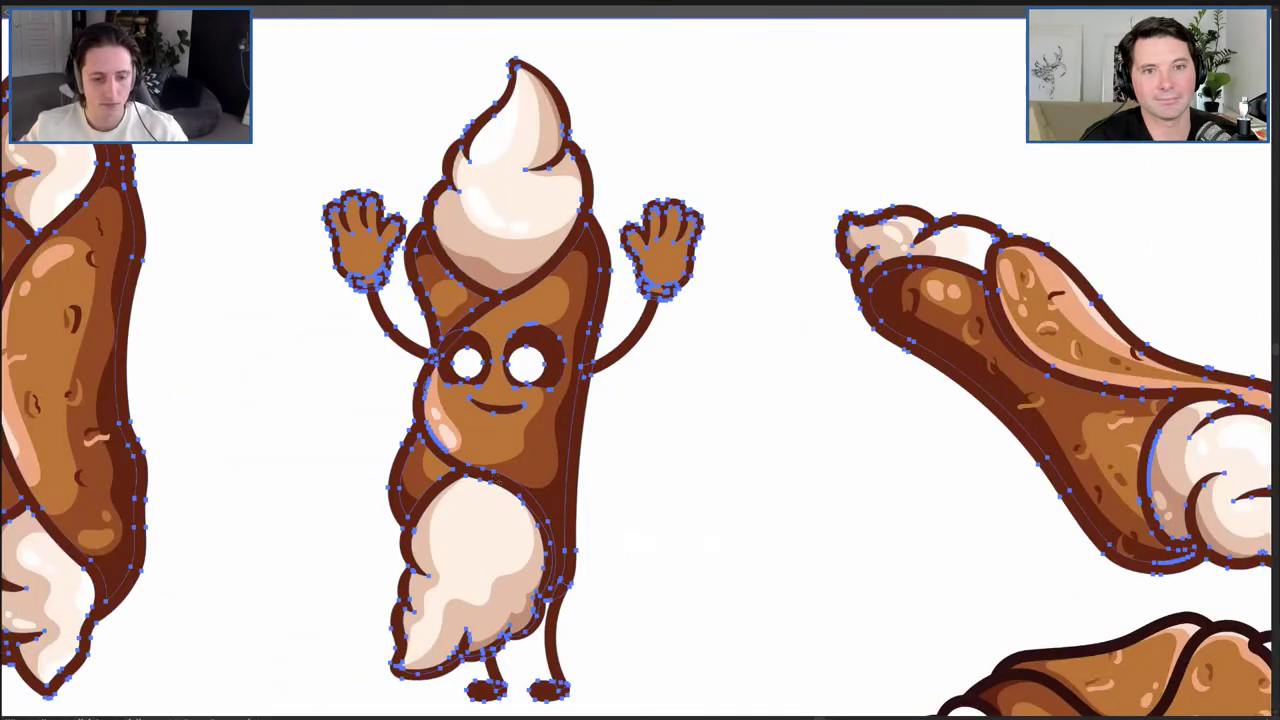
{"action": "key", "text": "f"}
{"action": "double_click", "coordinate": [10, 408]}
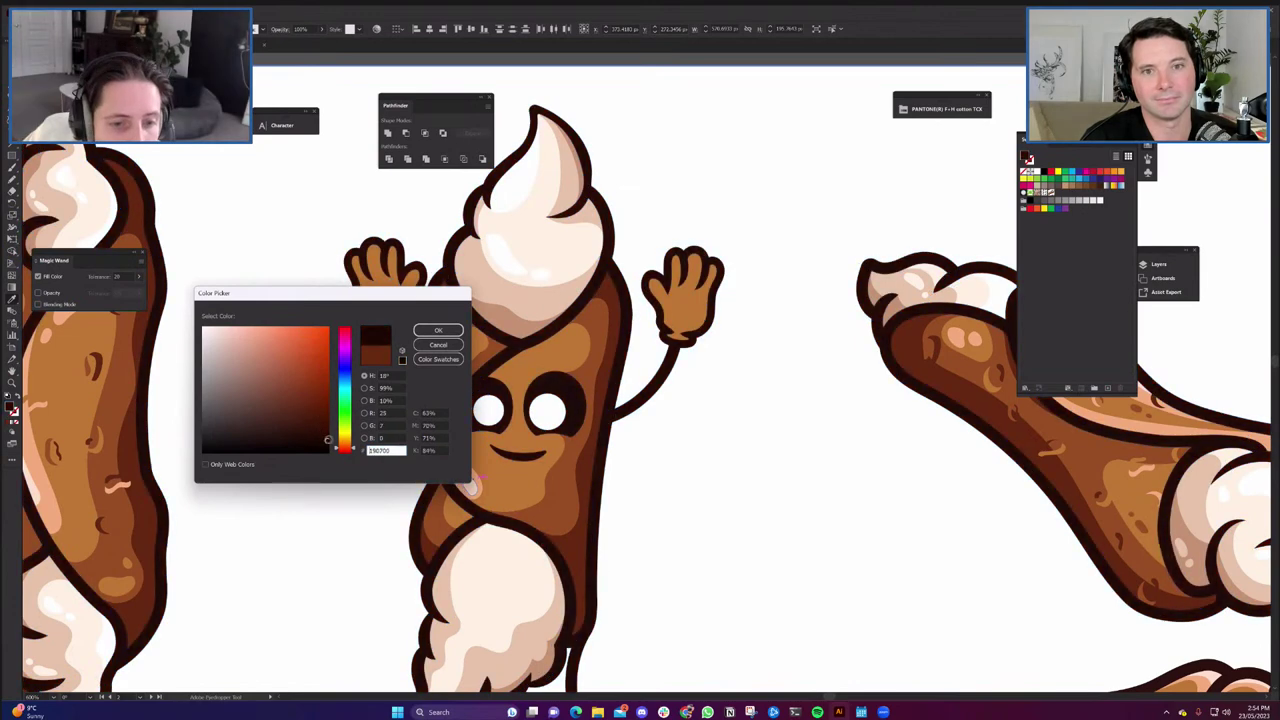
{"action": "left_click", "coordinate": [450, 333]}
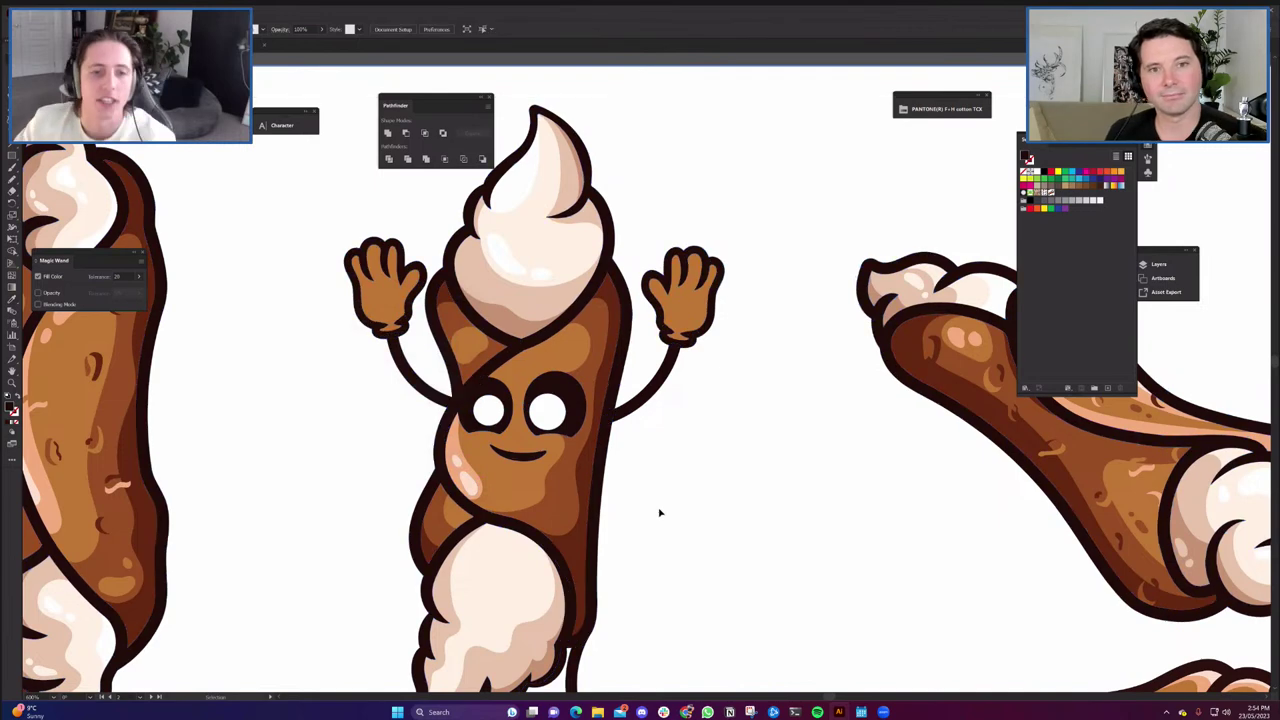
Exit isolation of the cannoli group so the whole document is editable again.
{"action": "scroll", "coordinate": [651, 491], "scroll_direction": "down", "scroll_amount": 2}
{"action": "scroll", "coordinate": [651, 491], "scroll_direction": "down", "scroll_amount": 3}
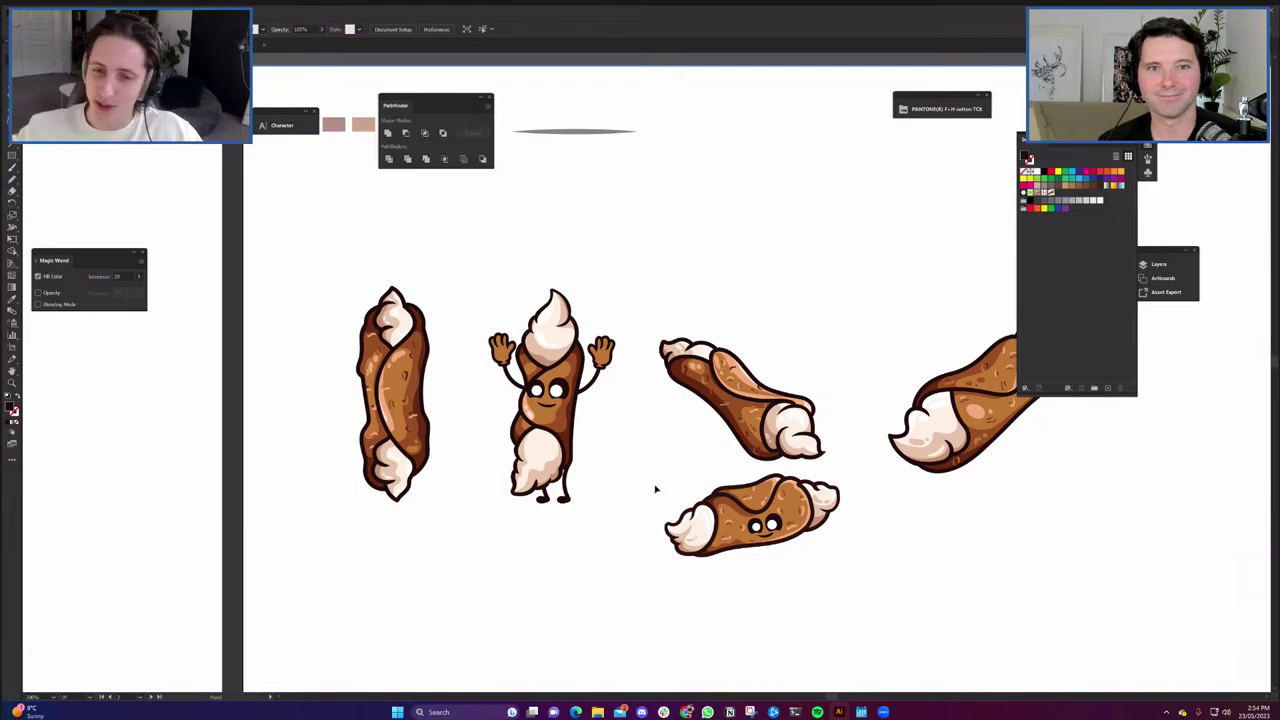
{"action": "scroll", "coordinate": [656, 489], "scroll_direction": "down", "scroll_amount": 4}
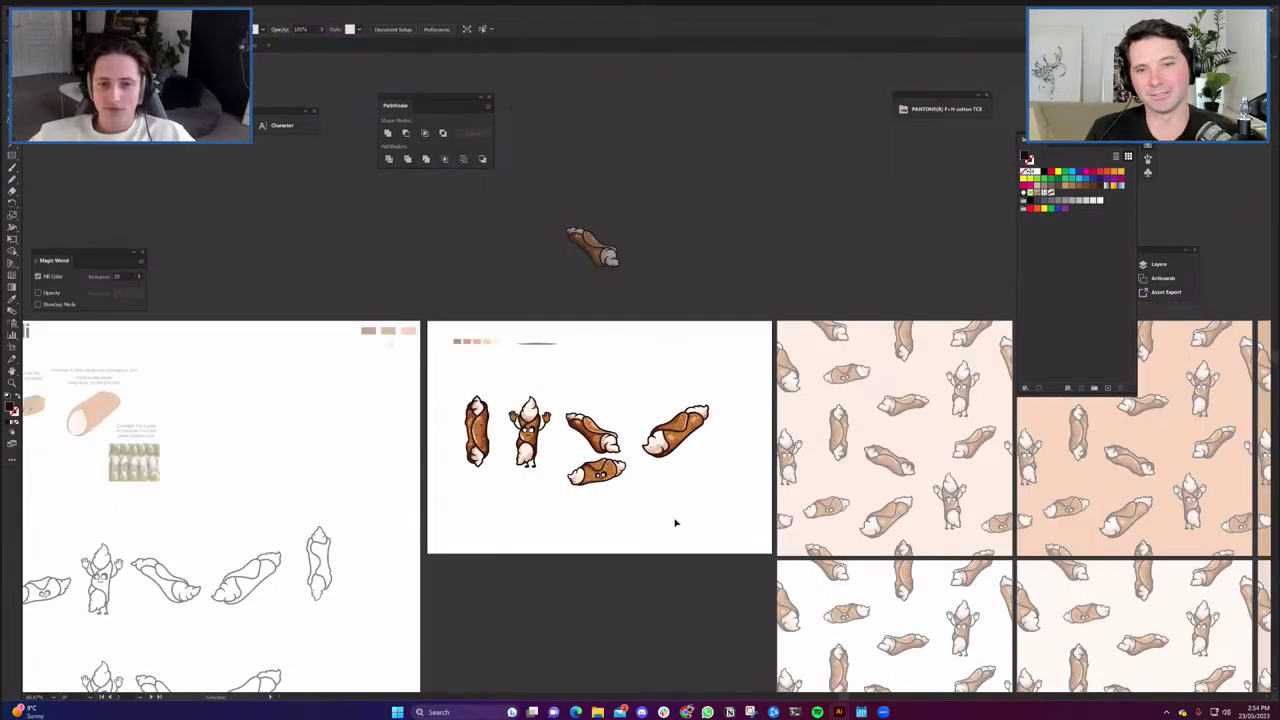
{"action": "double_click", "coordinate": [675, 523]}
Compare the black-outlined cannoli patterns on the six background colours up close in full-screen view.
{"action": "left_click_drag", "start_coordinate": [629, 554], "coordinate": [457, 389]}
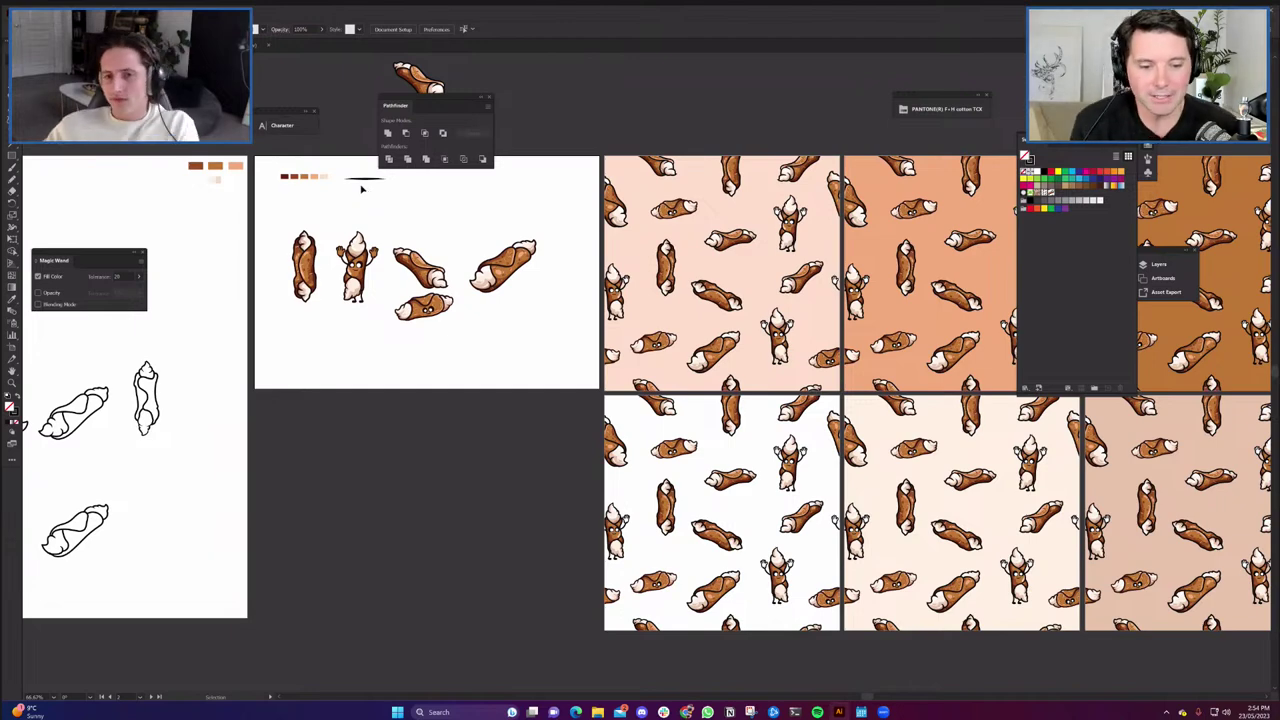
{"action": "key", "text": "f"}
{"action": "key", "text": "f"}
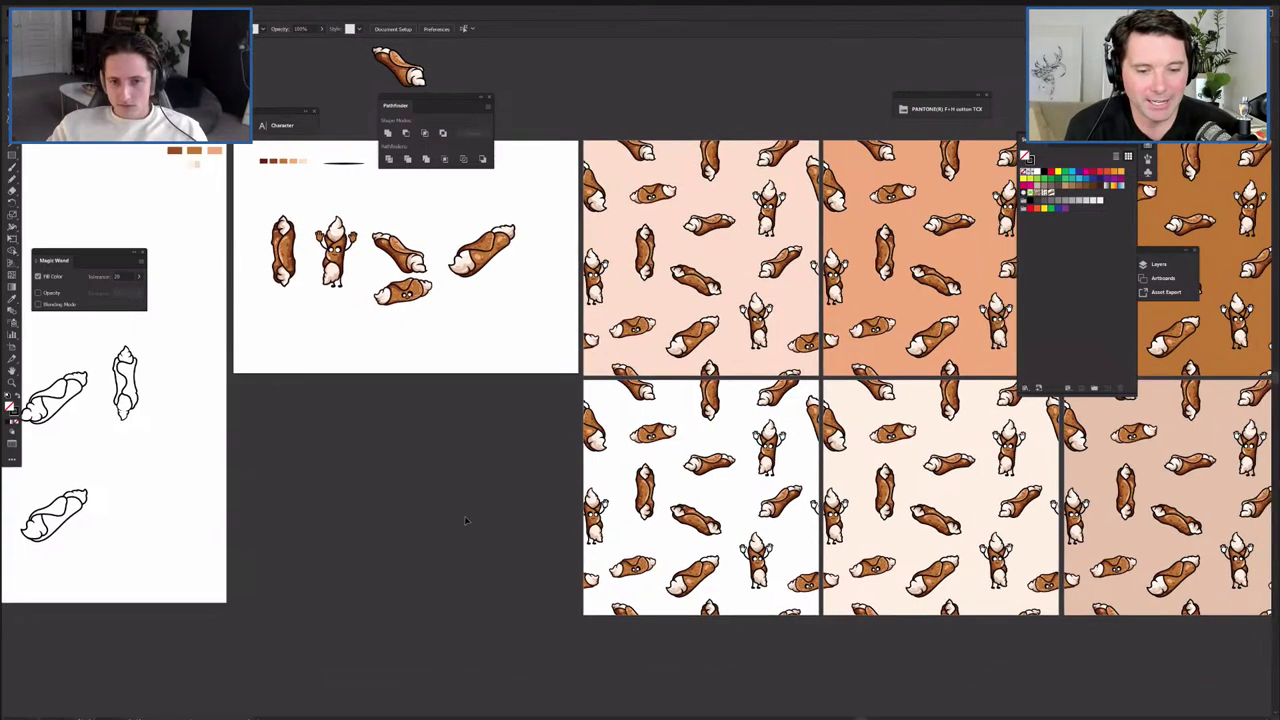
{"action": "left_click_drag", "start_coordinate": [666, 533], "coordinate": [383, 593]}
{"action": "scroll", "coordinate": [701, 489], "scroll_direction": "up", "scroll_amount": 2}
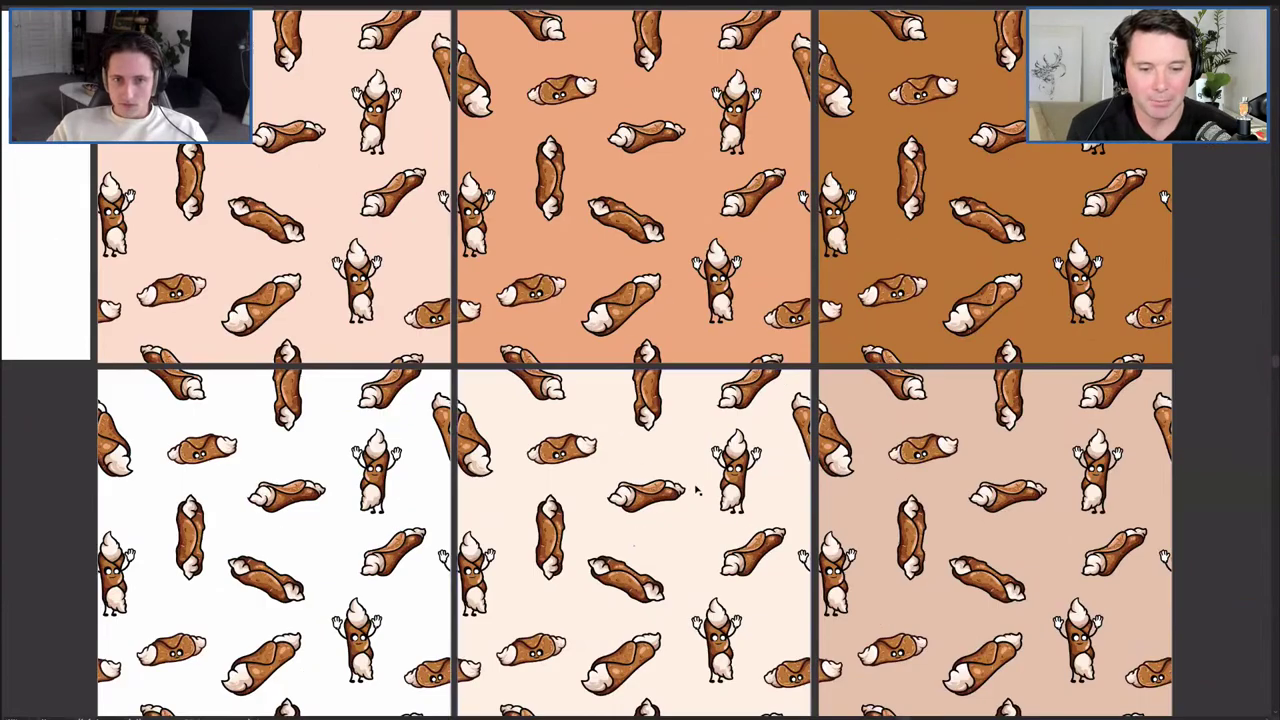
{"action": "scroll", "coordinate": [730, 535], "scroll_direction": "up", "scroll_amount": 3}
{"action": "scroll", "coordinate": [730, 535], "scroll_direction": "left", "scroll_amount": 2}
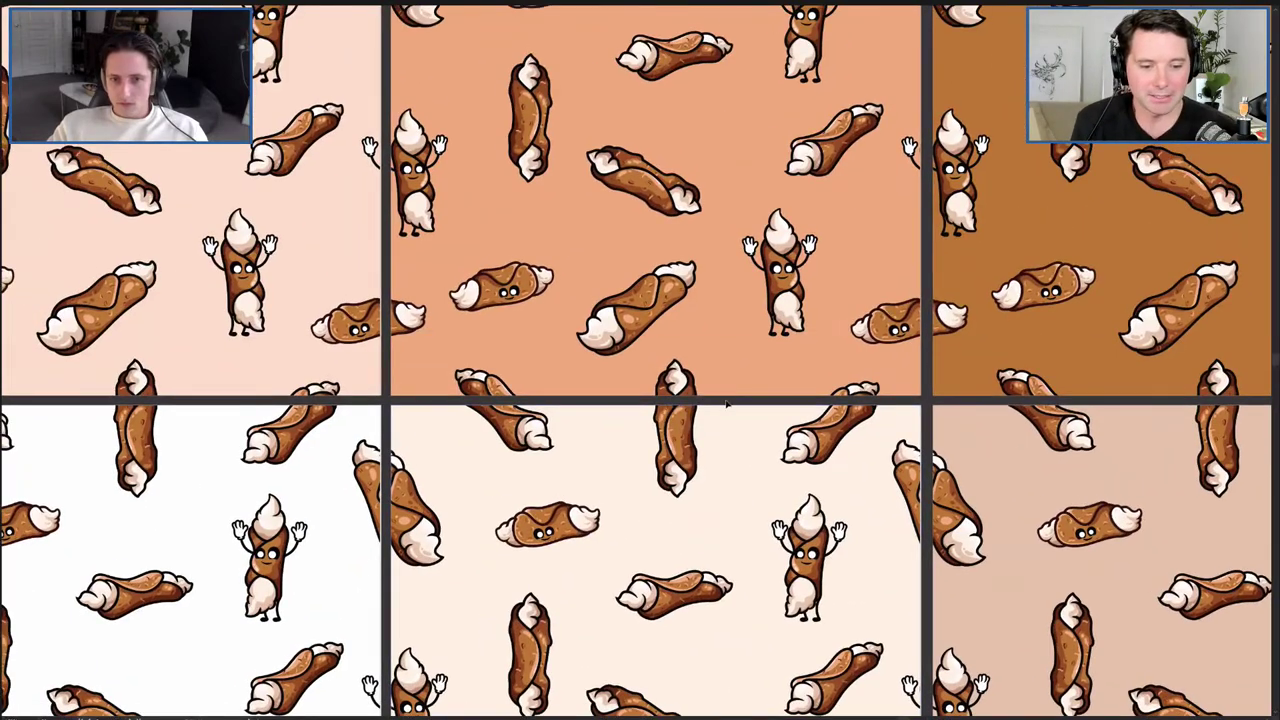